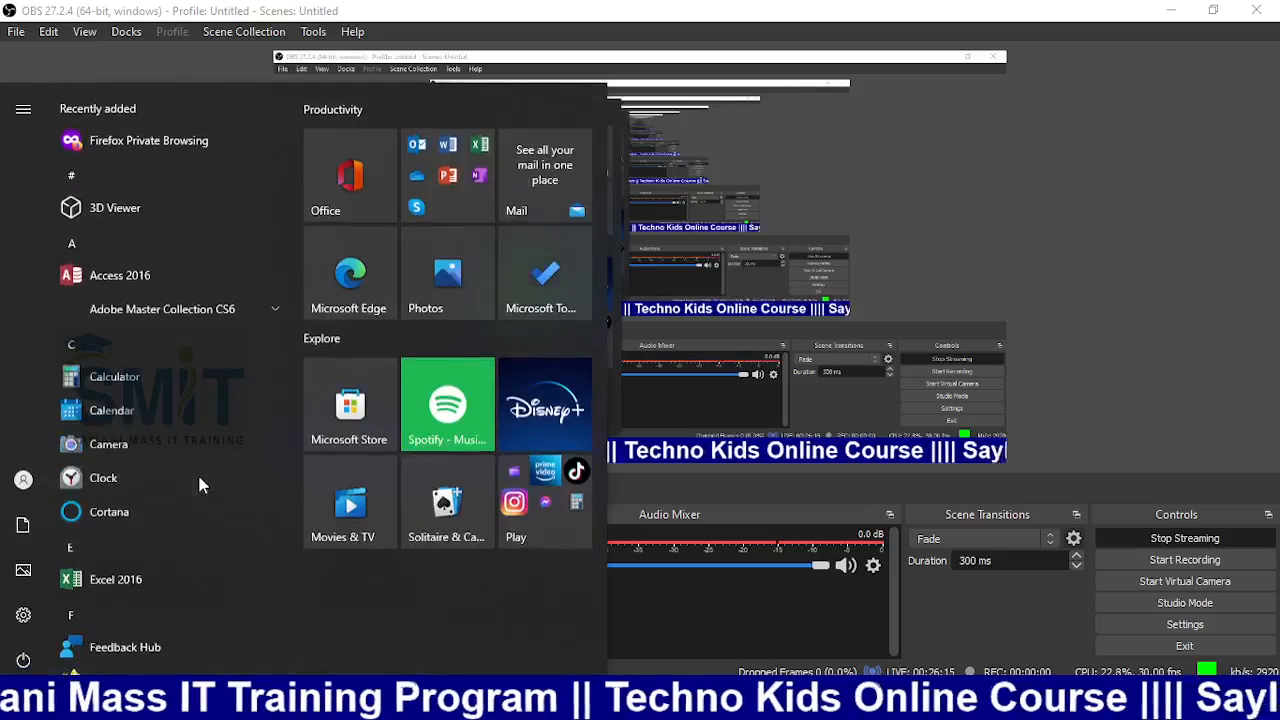
Launch Paint from the Start menu search to show the SMIT logo canvas
text(p)
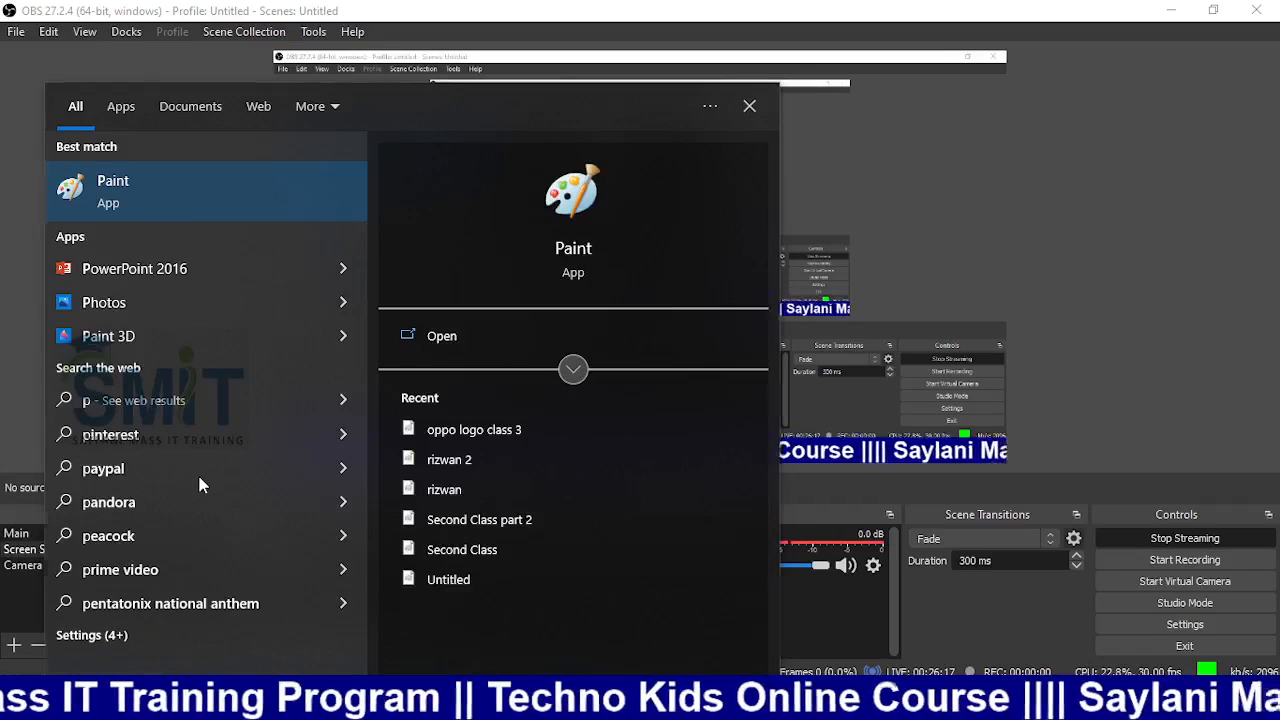
key(Return)
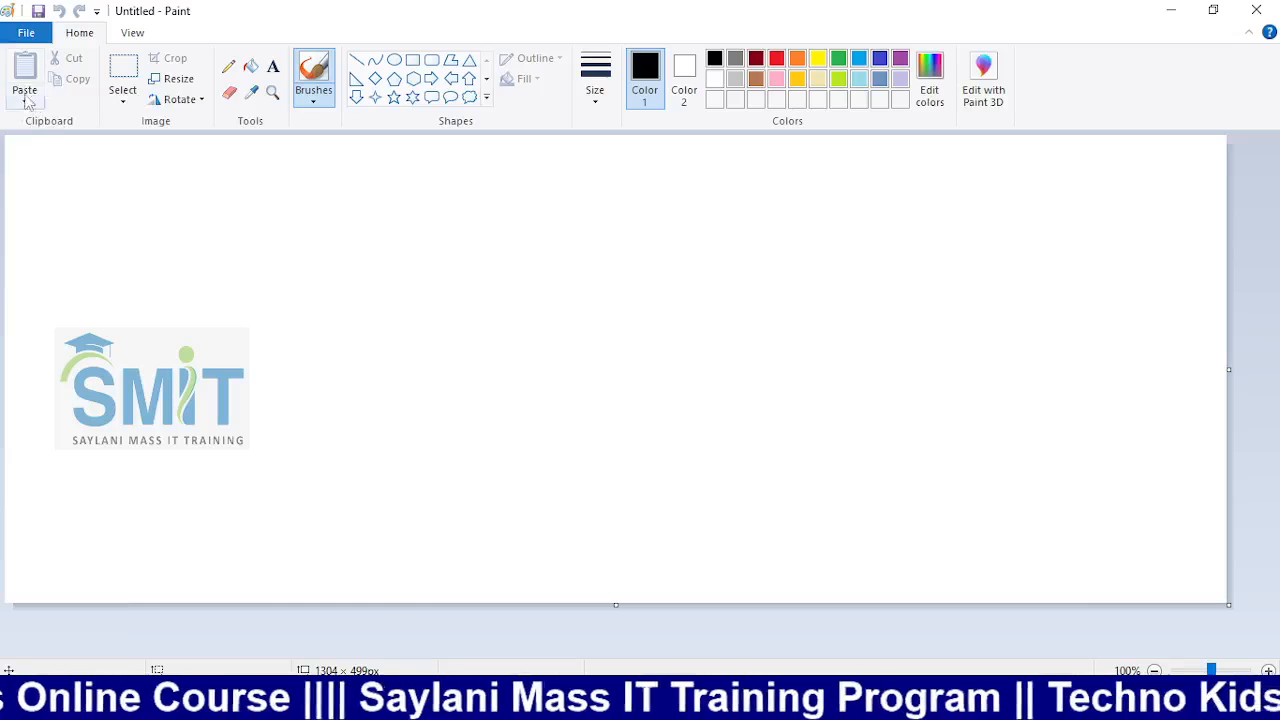
Draw a rectangle right of the SMIT logo and fill its interior red
click(123, 96)
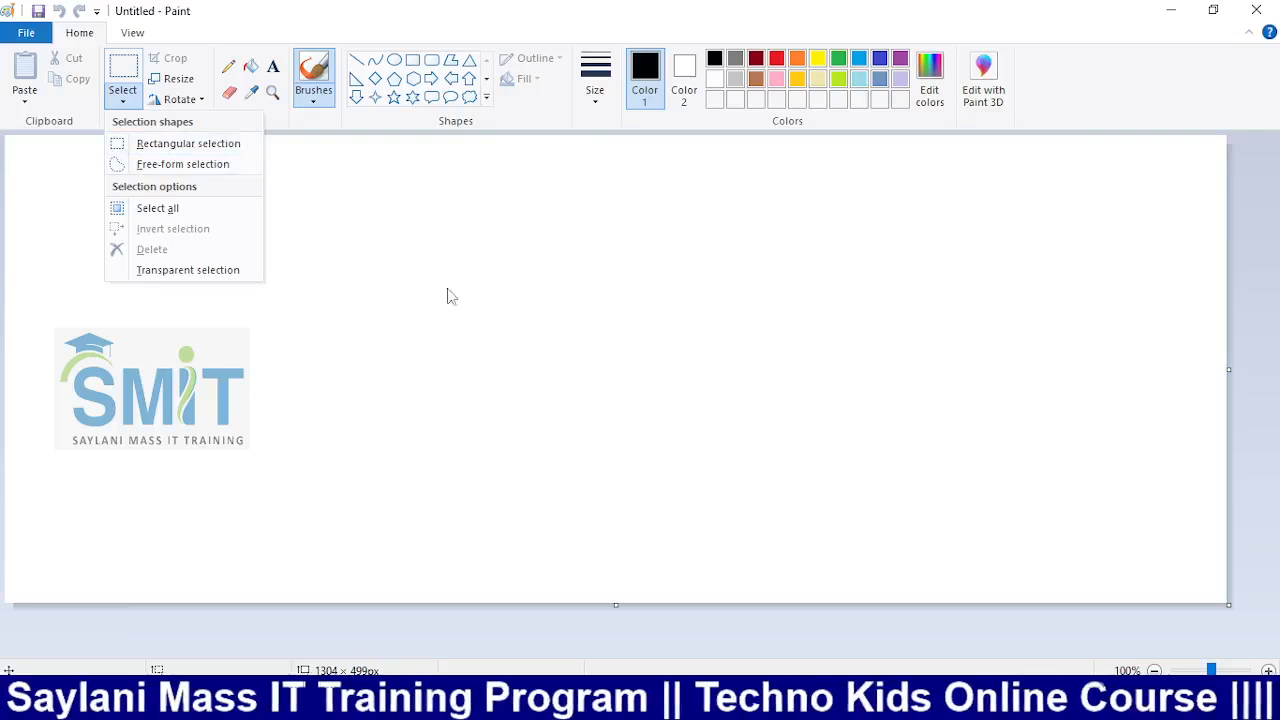
click(422, 220)
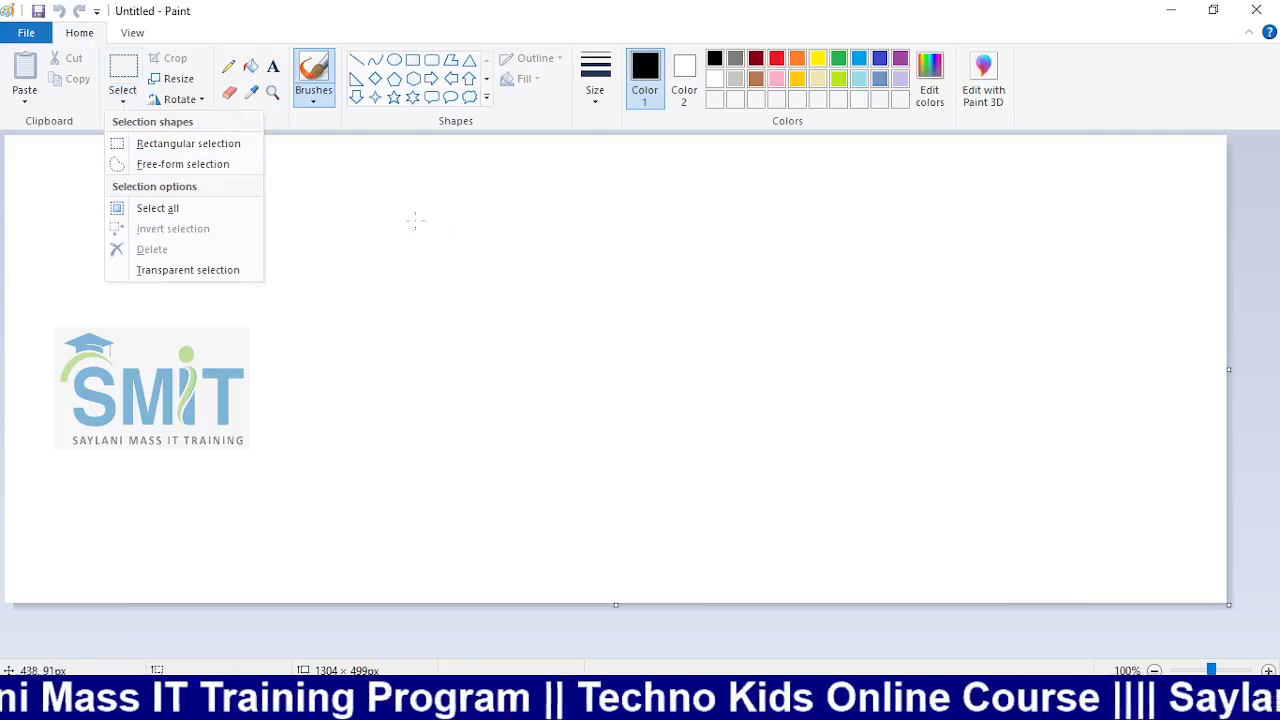
click(412, 60)
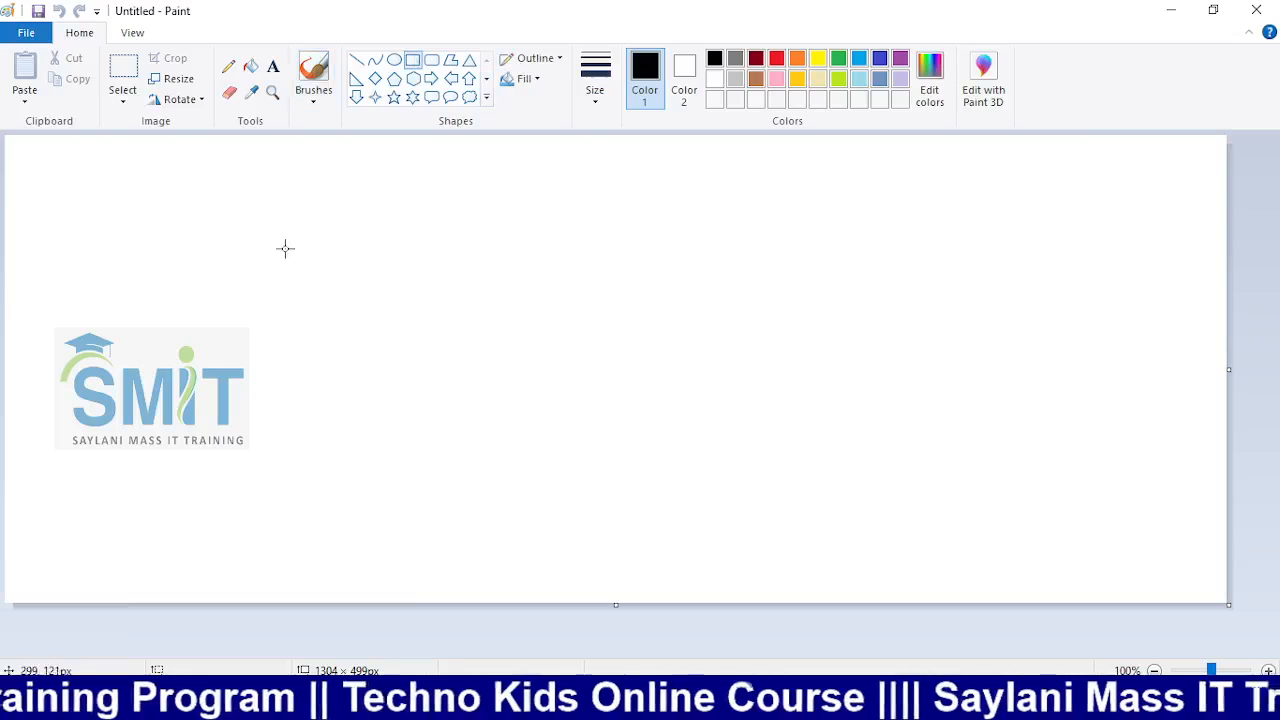
drag(291, 228, 539, 424)
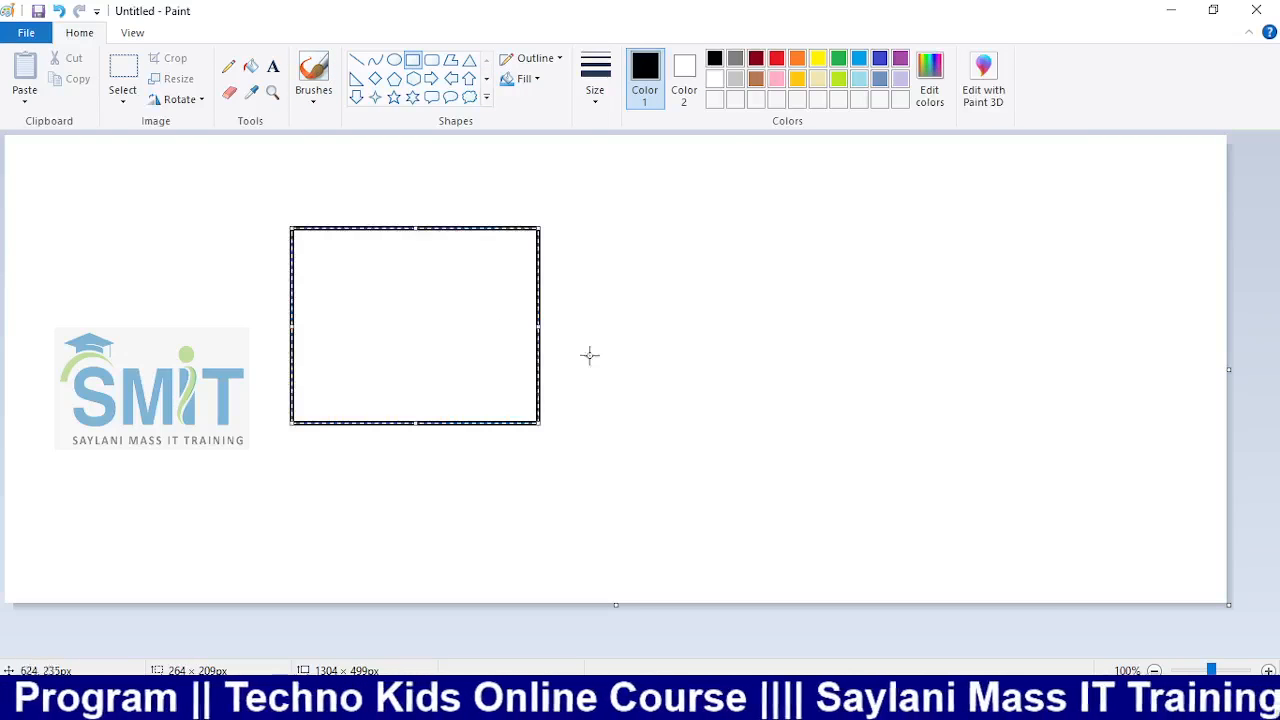
click(250, 66)
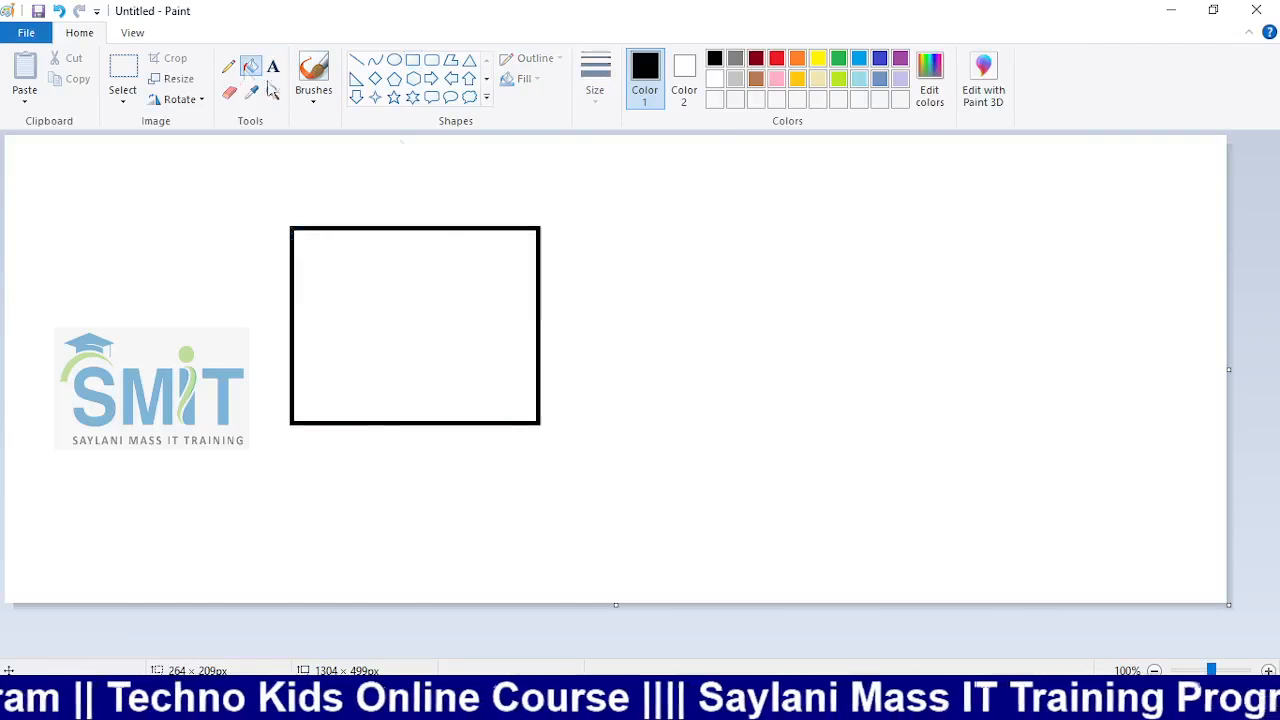
click(776, 58)
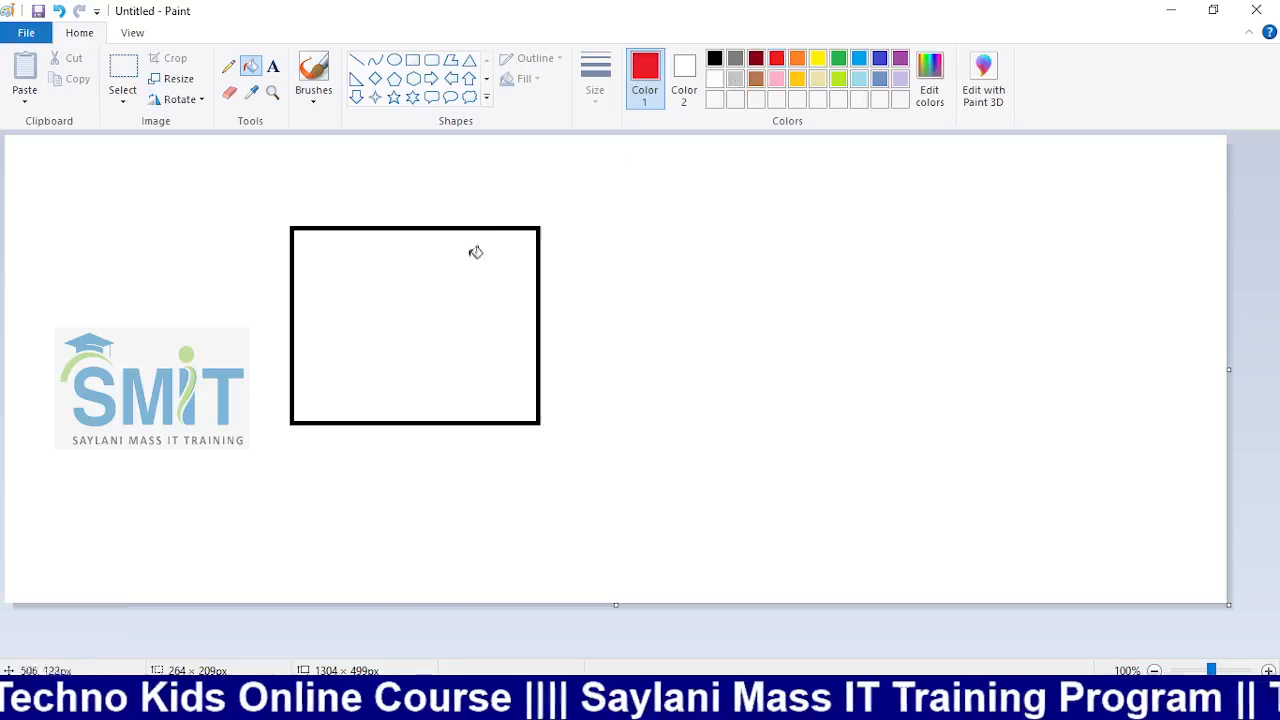
click(474, 252)
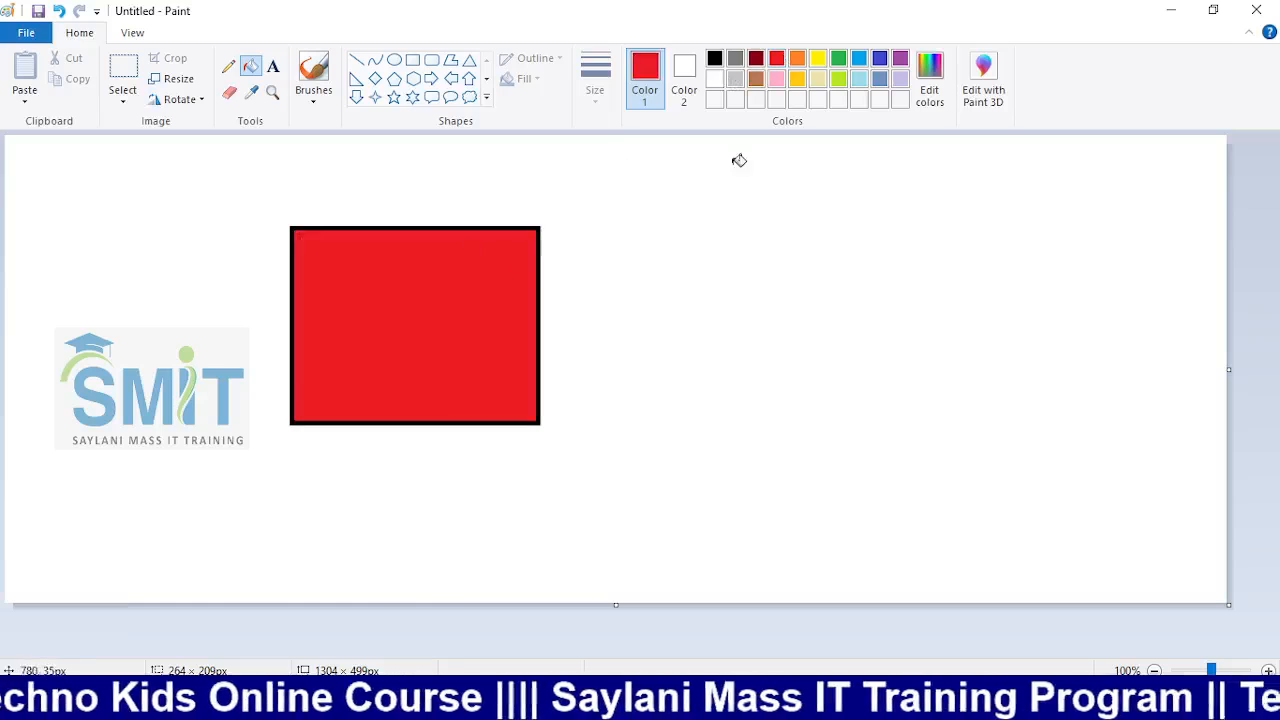
Try a five-point star beside the red rectangle, then undo the unwanted white star
click(394, 97)
drag(711, 255, 916, 426)
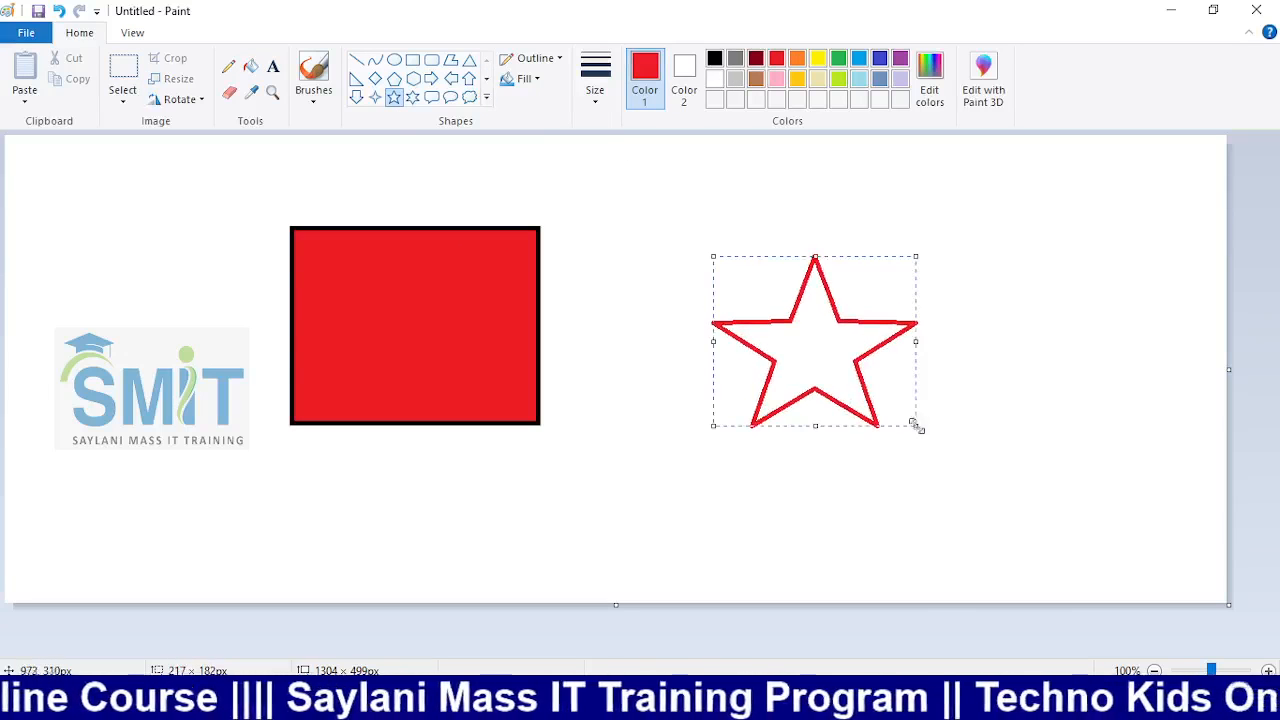
click(714, 79)
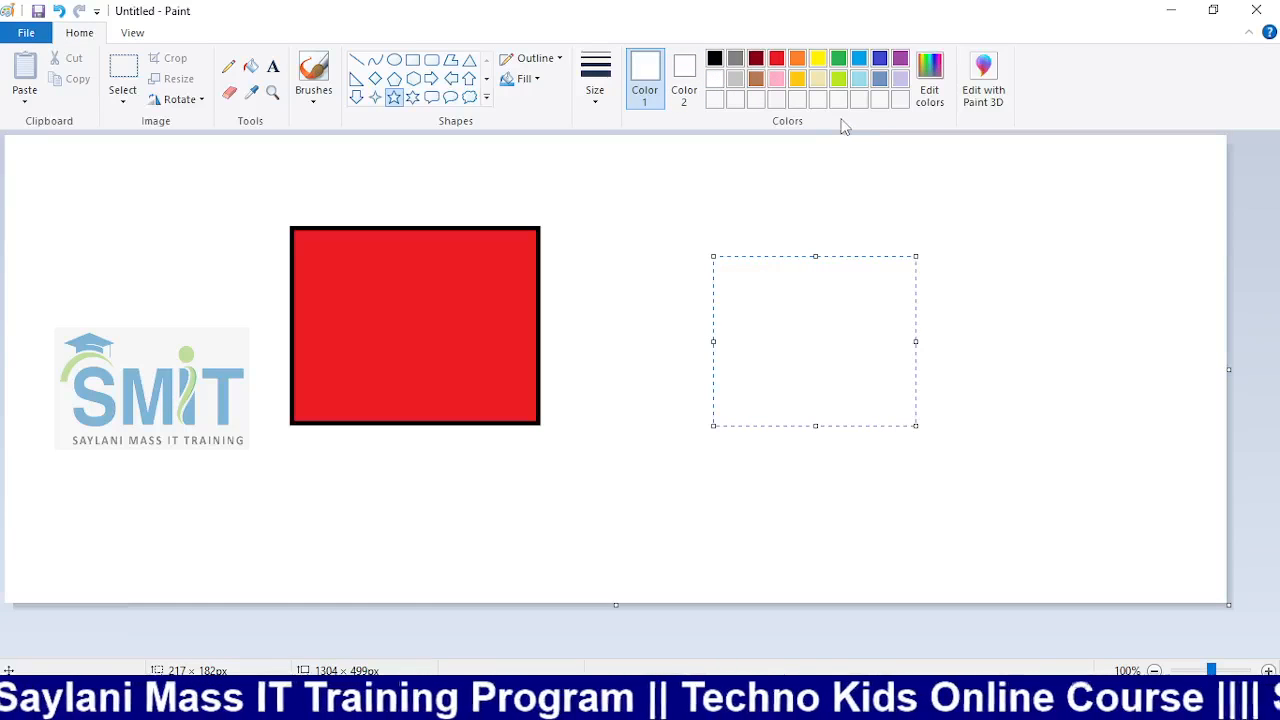
key(ctrl+z)
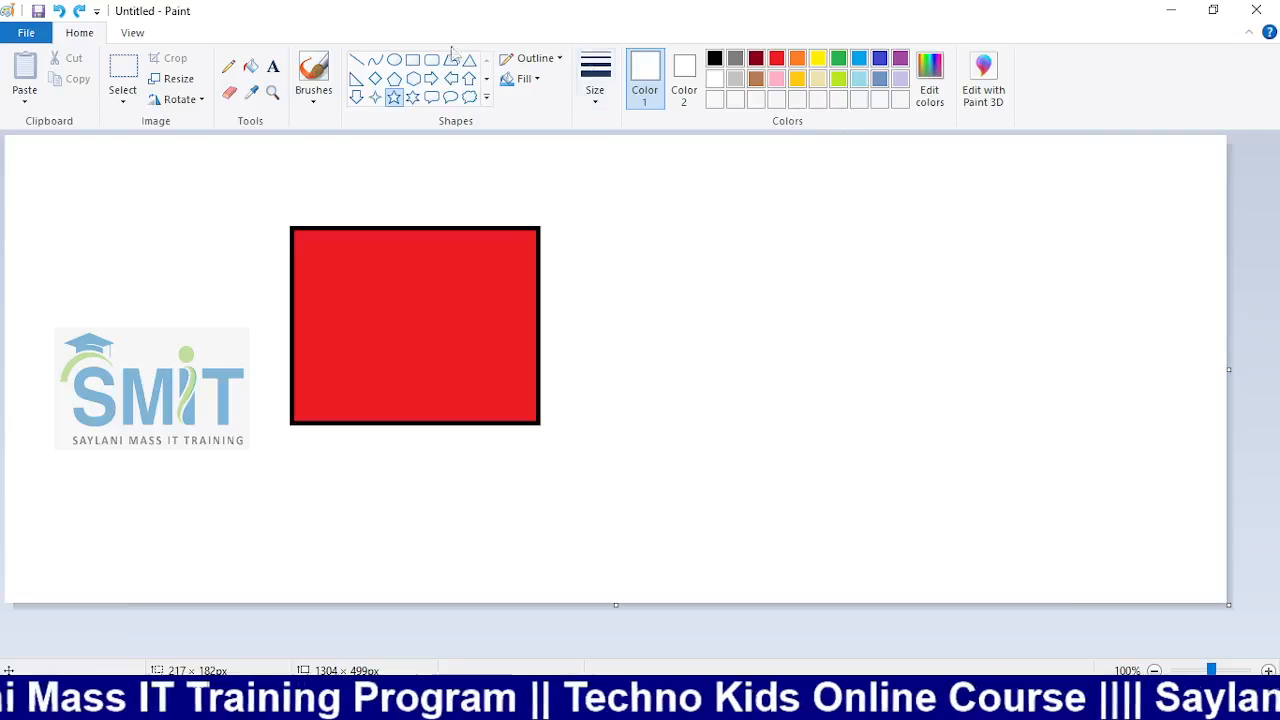
Draw a black-outlined five-point star to the right of the red rectangle
click(714, 58)
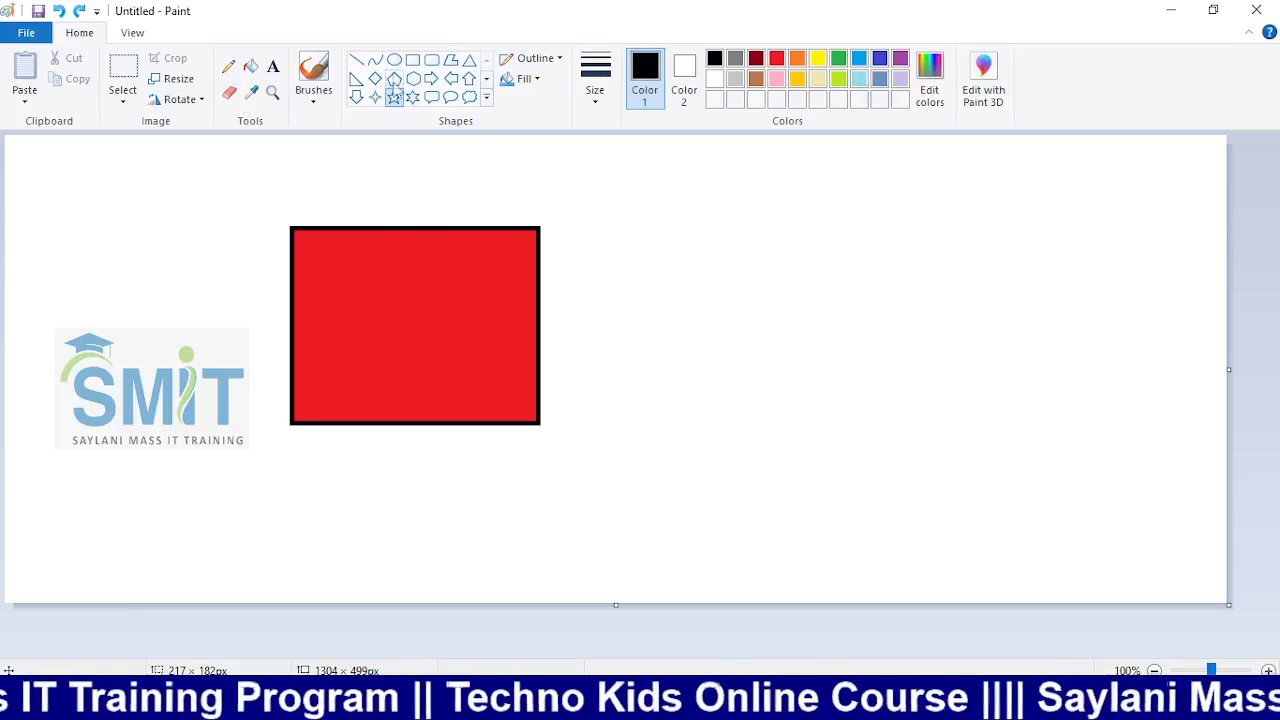
drag(707, 250, 844, 392)
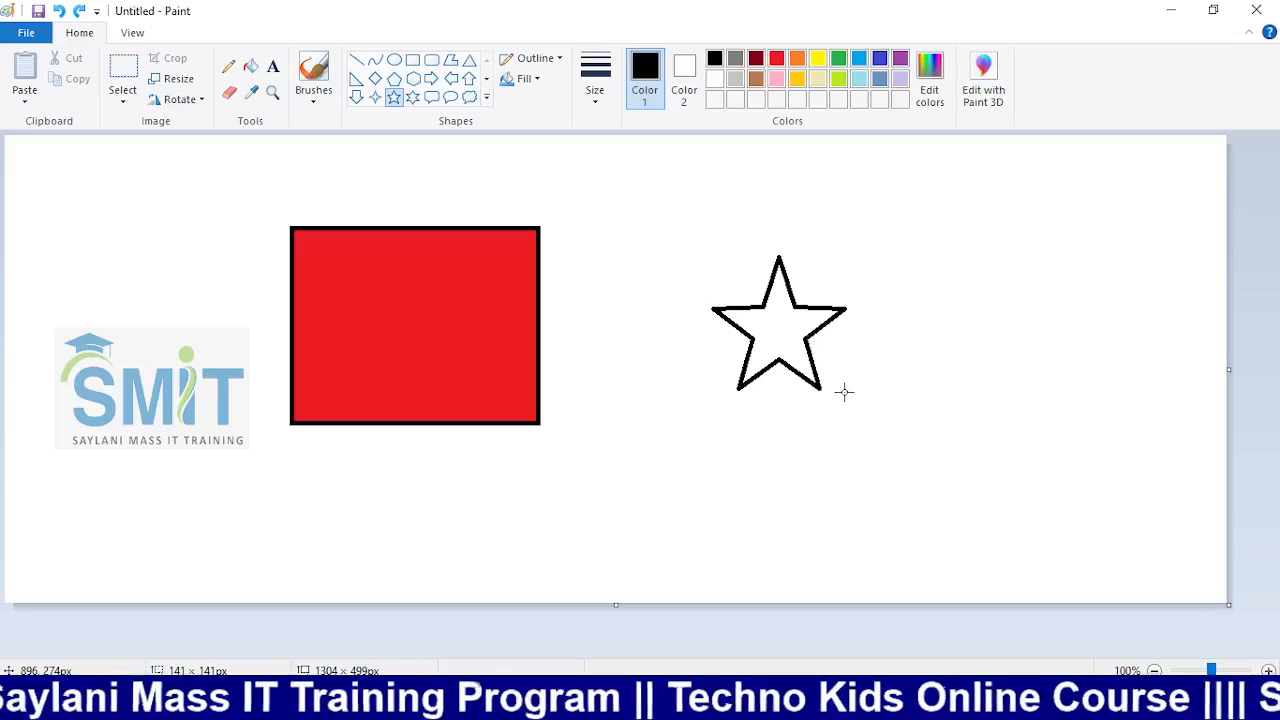
drag(844, 392, 844, 392)
Switch the selection tool to rectangular selection
click(124, 100)
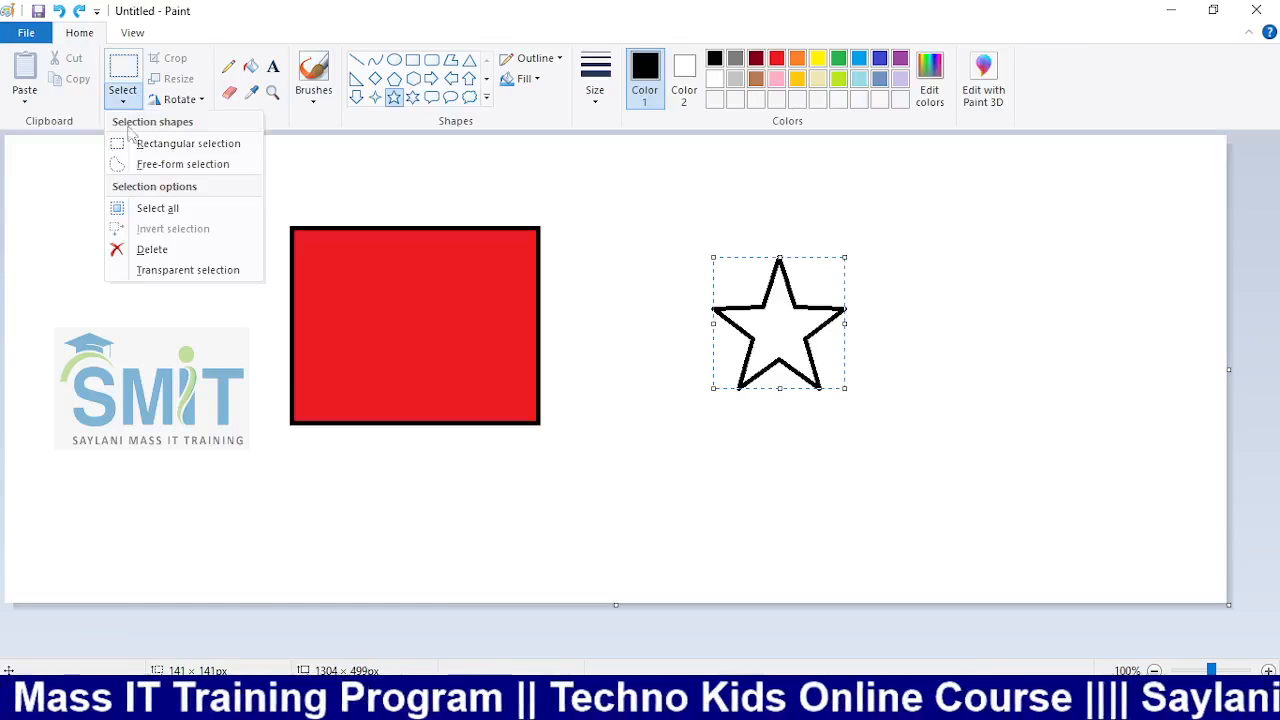
click(636, 205)
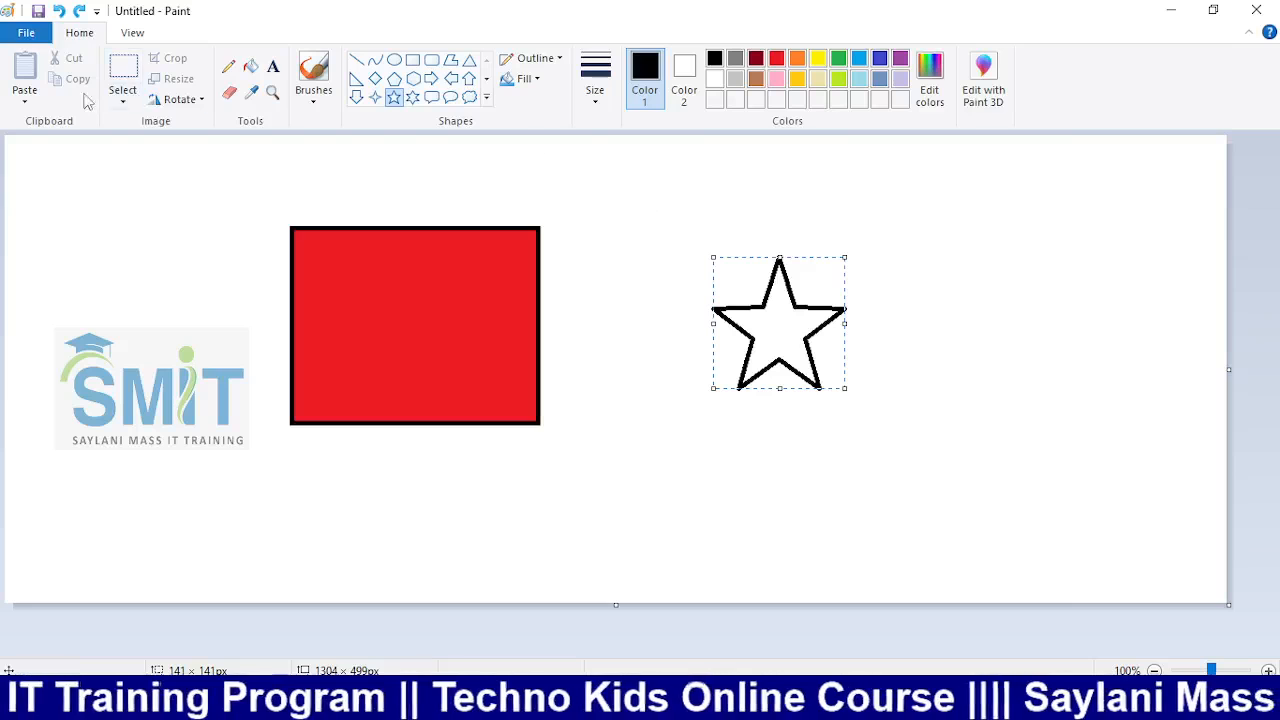
click(129, 97)
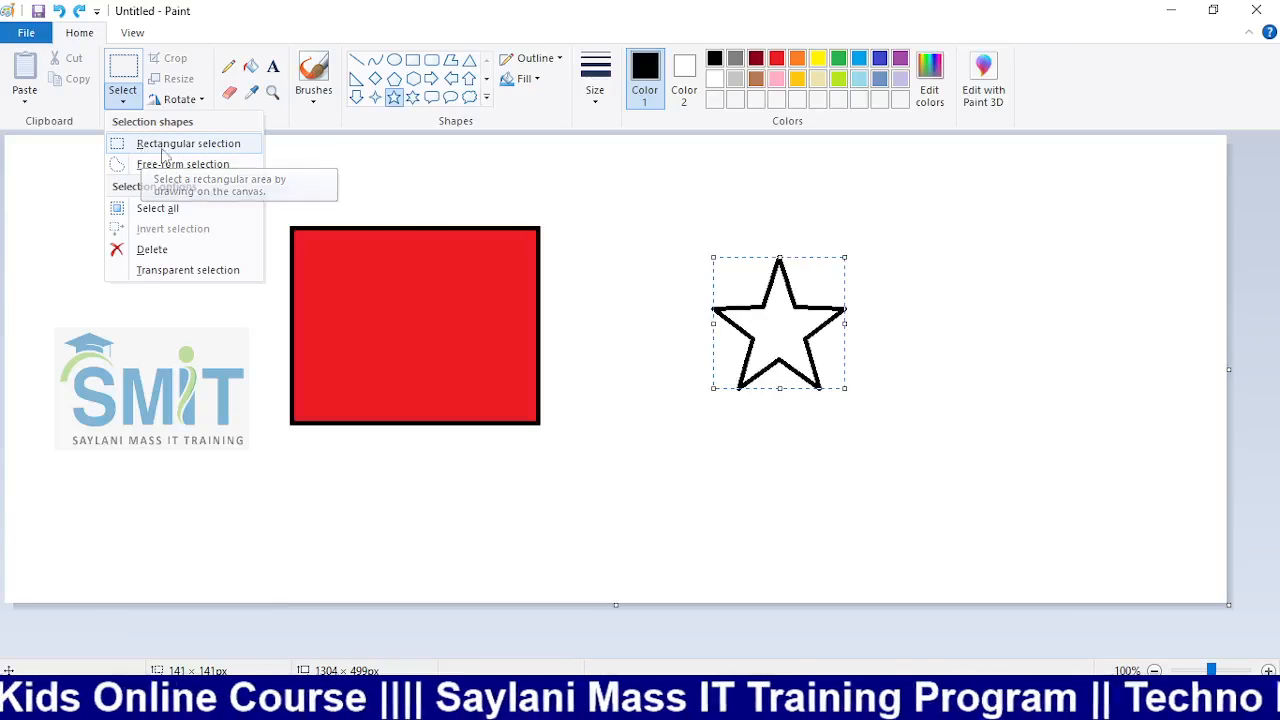
click(173, 152)
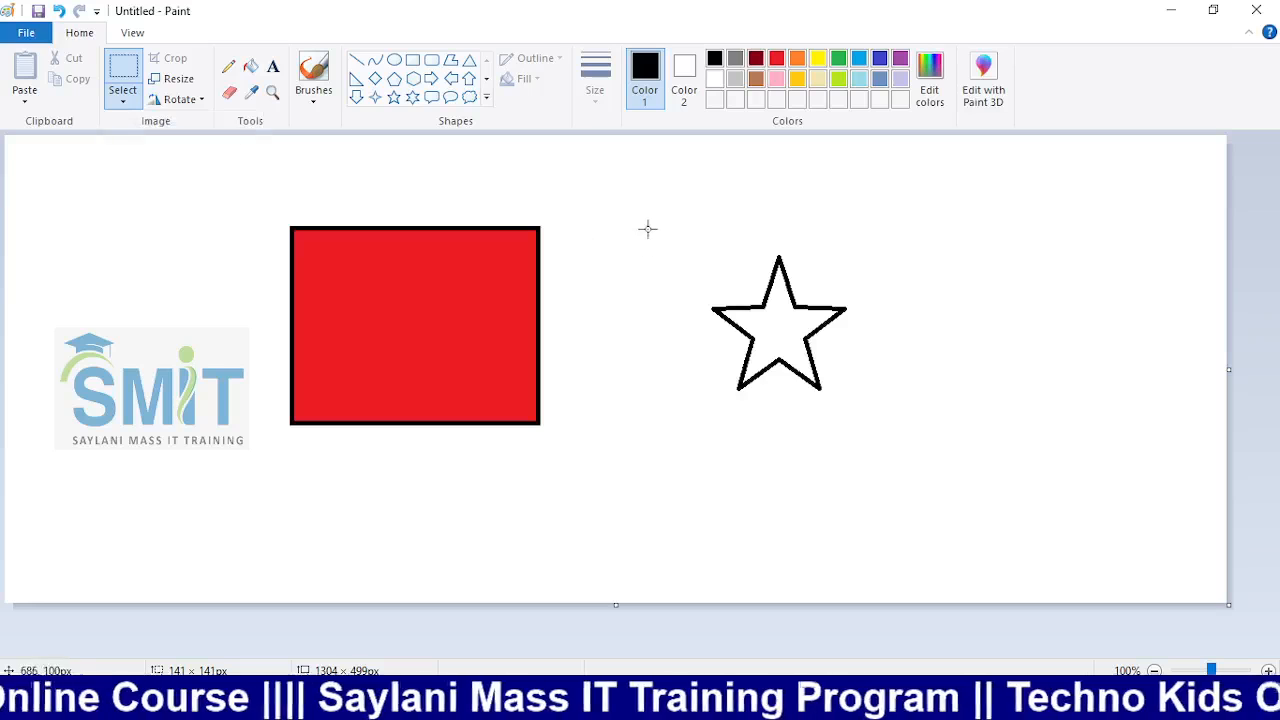
Select the area around the star and shift the star toward the red rectangle
drag(644, 227, 888, 427)
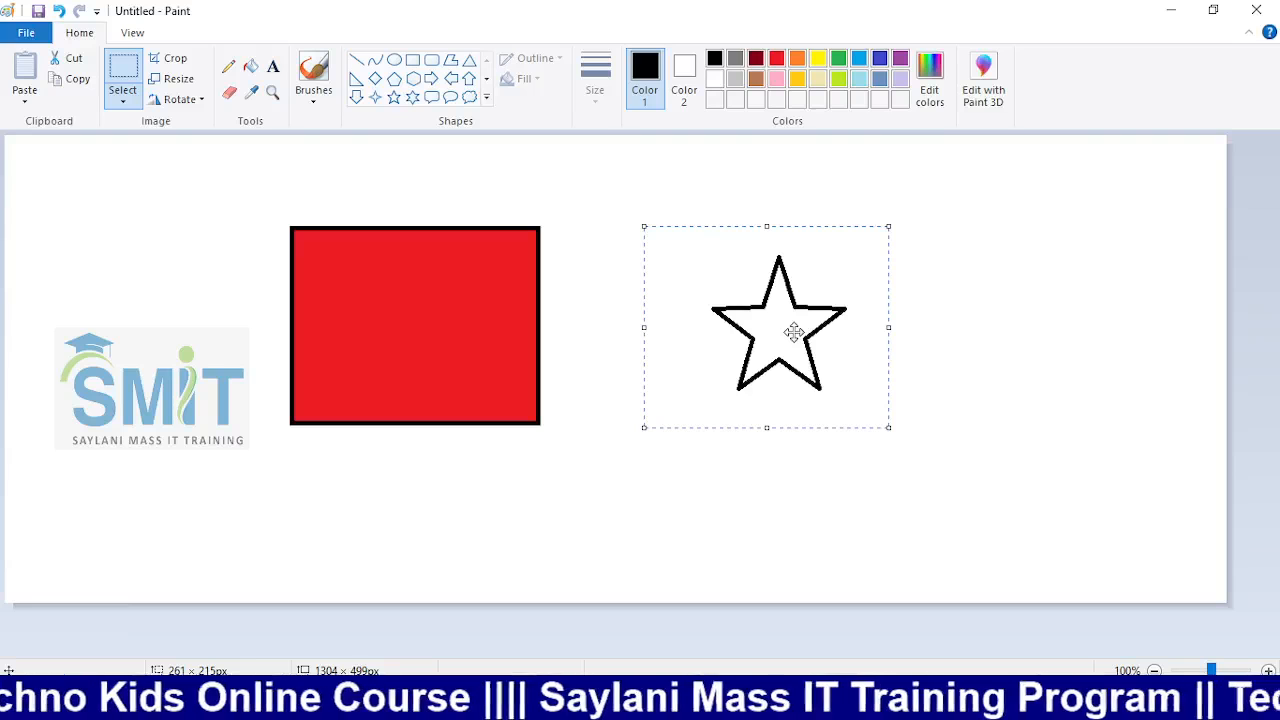
mouse_move(766, 334)
mouse_down()
mouse_move(531, 334)
mouse_move(568, 347)
mouse_move(806, 343)
mouse_move(598, 346)
mouse_move(769, 343)
mouse_up()
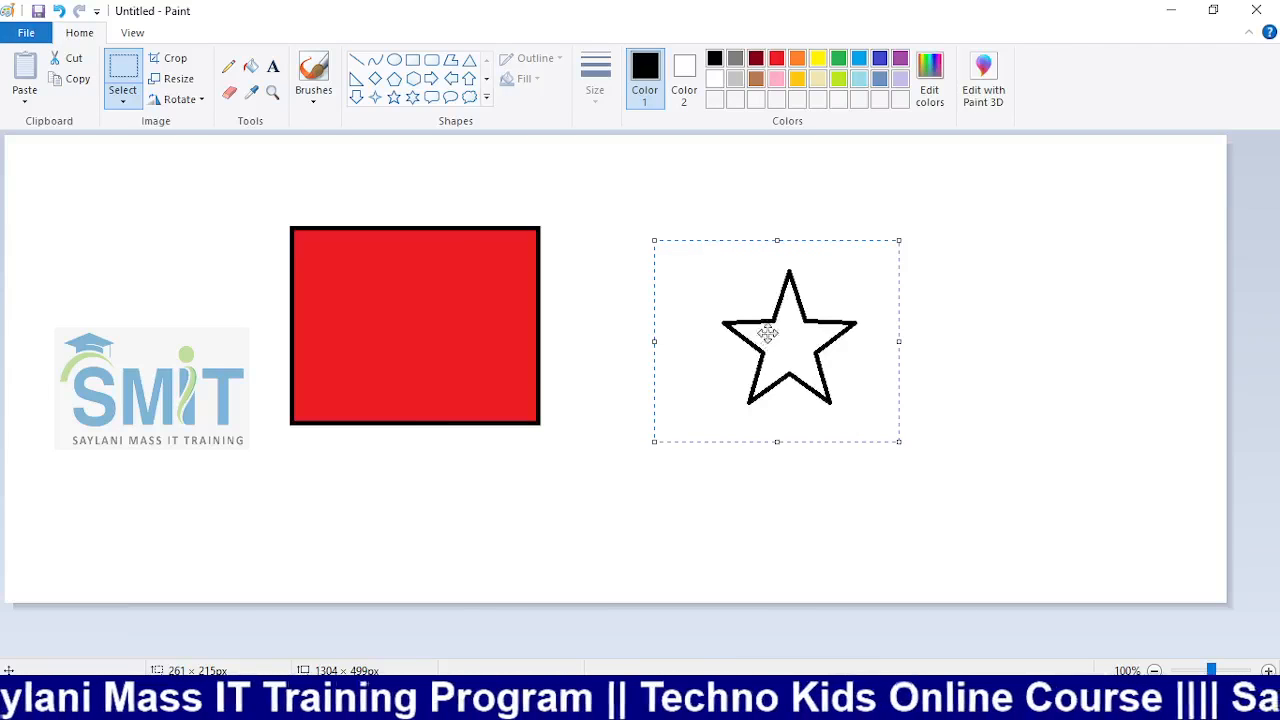
drag(775, 341, 819, 342)
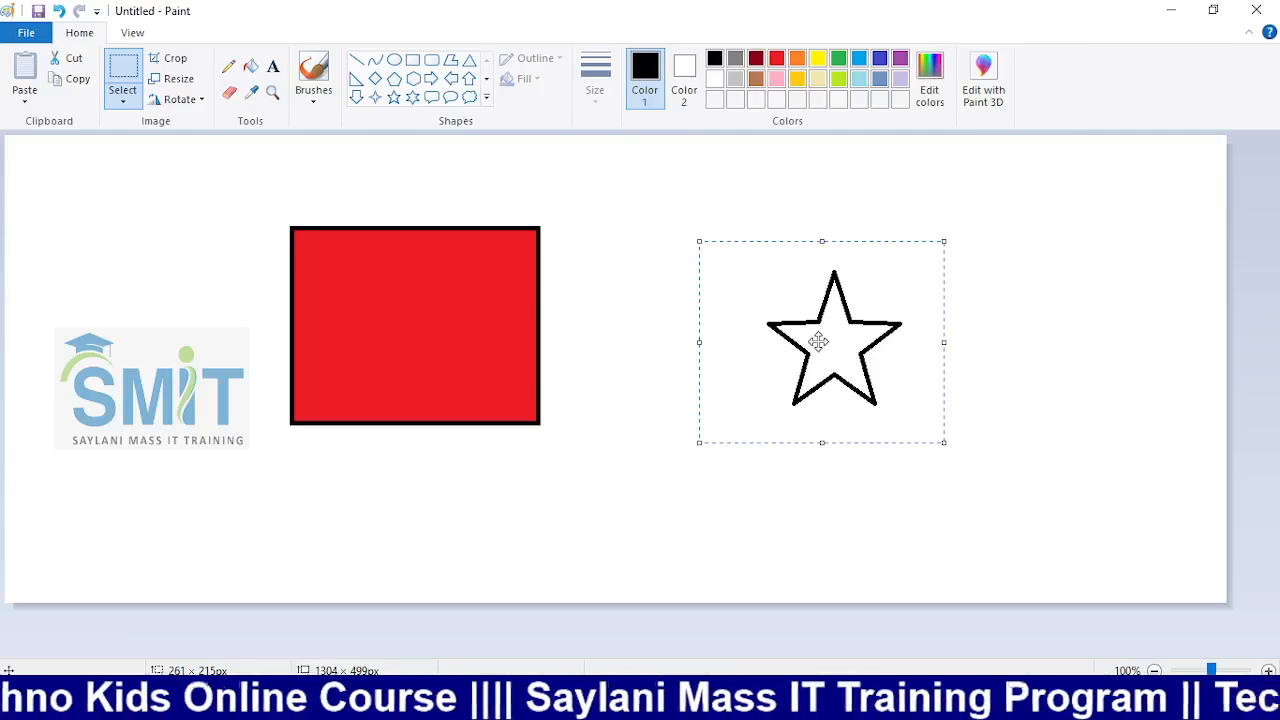
click(130, 104)
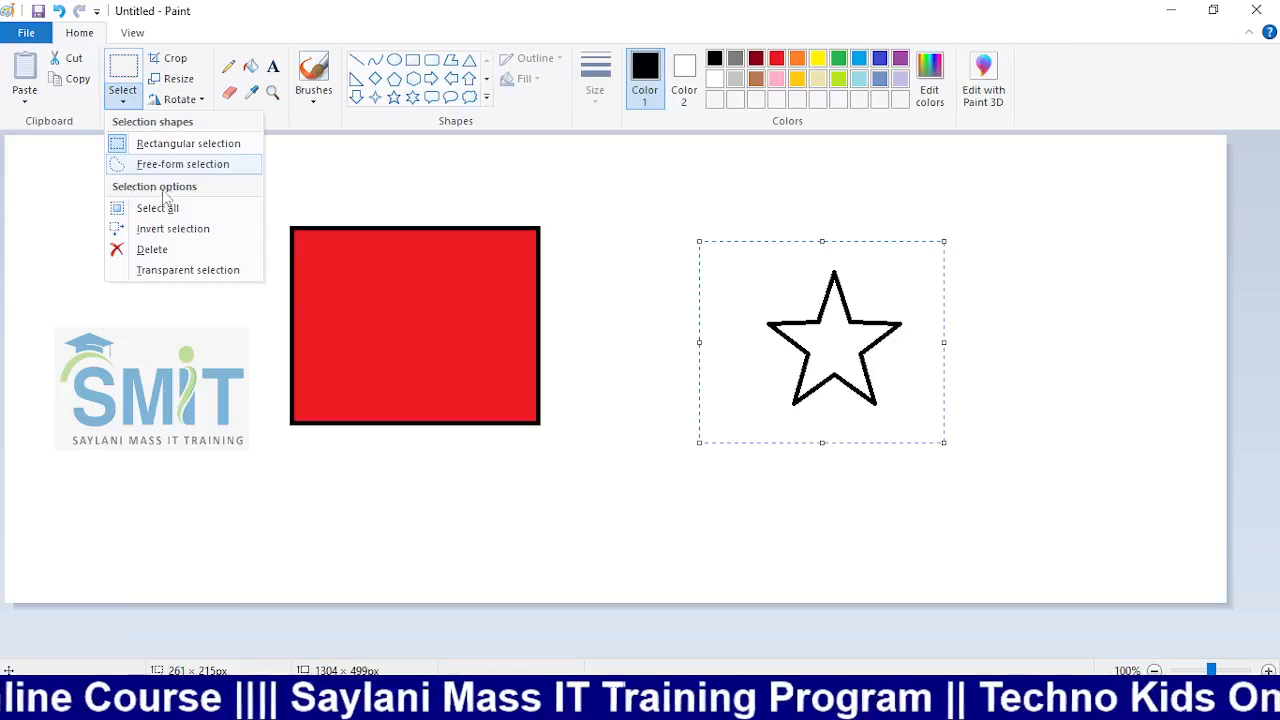
Turn on transparent selection and move the star inside the red rectangle
click(172, 278)
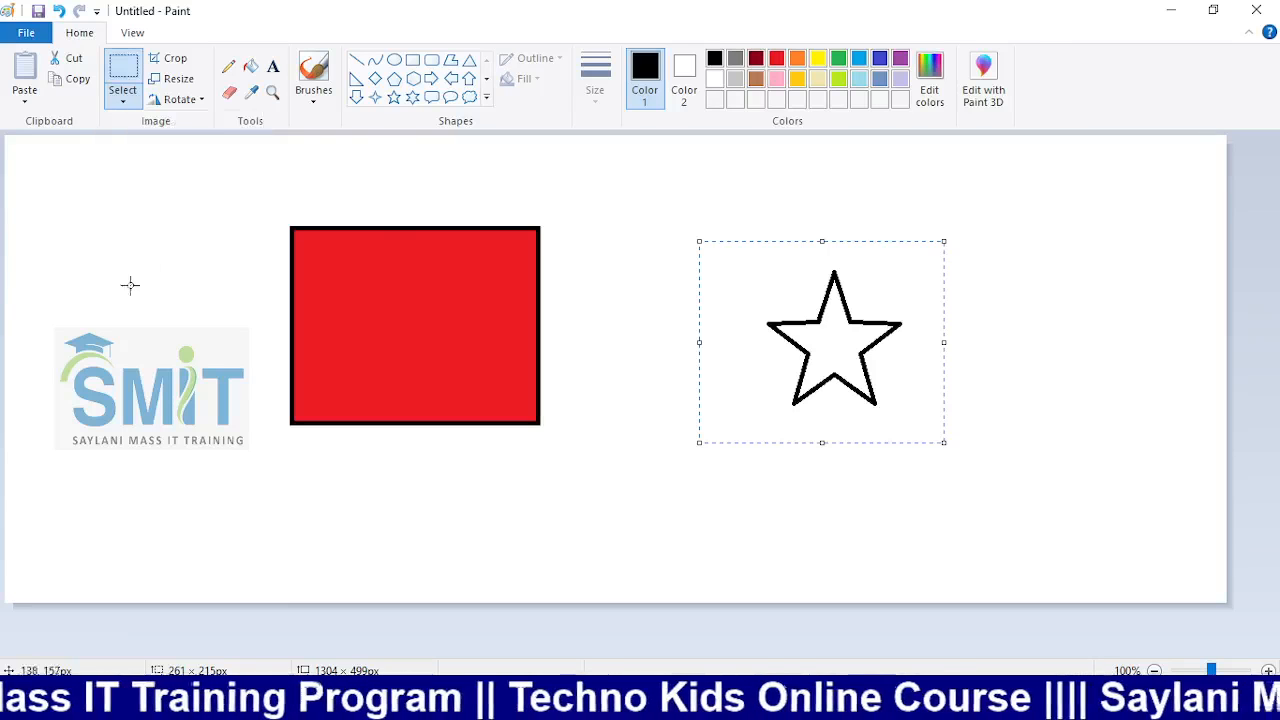
click(133, 105)
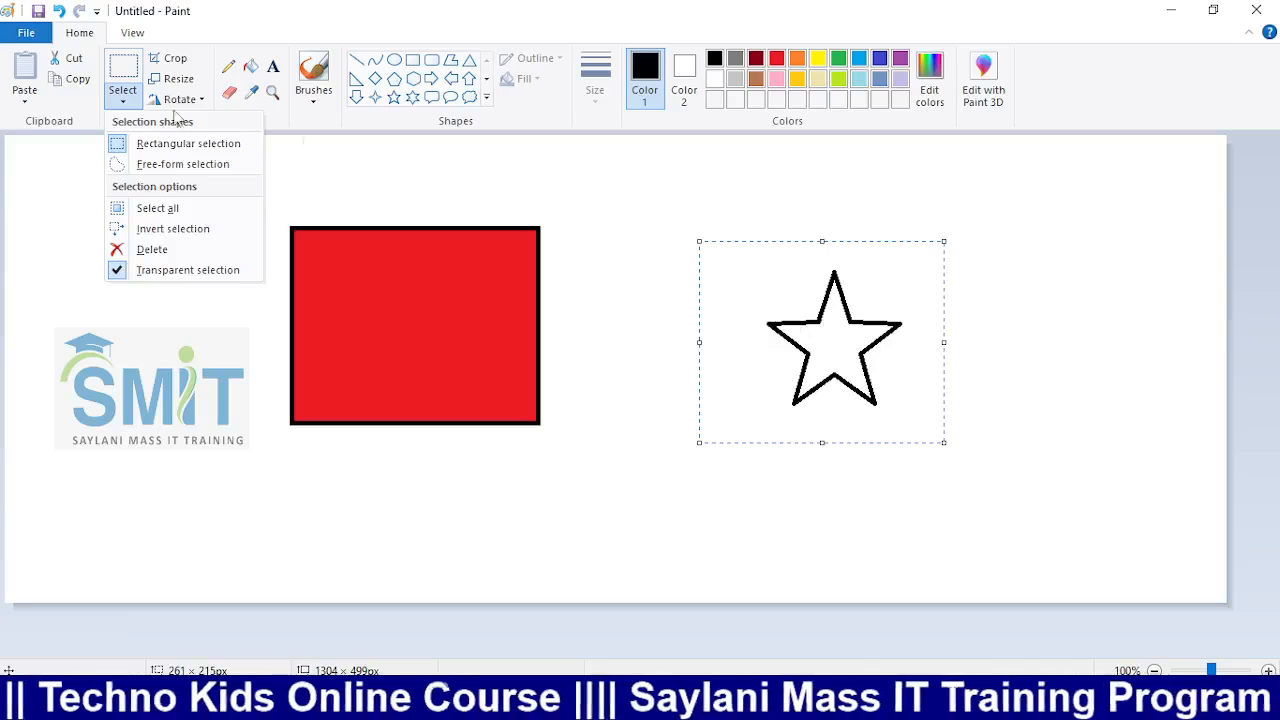
click(122, 100)
drag(808, 332, 805, 286)
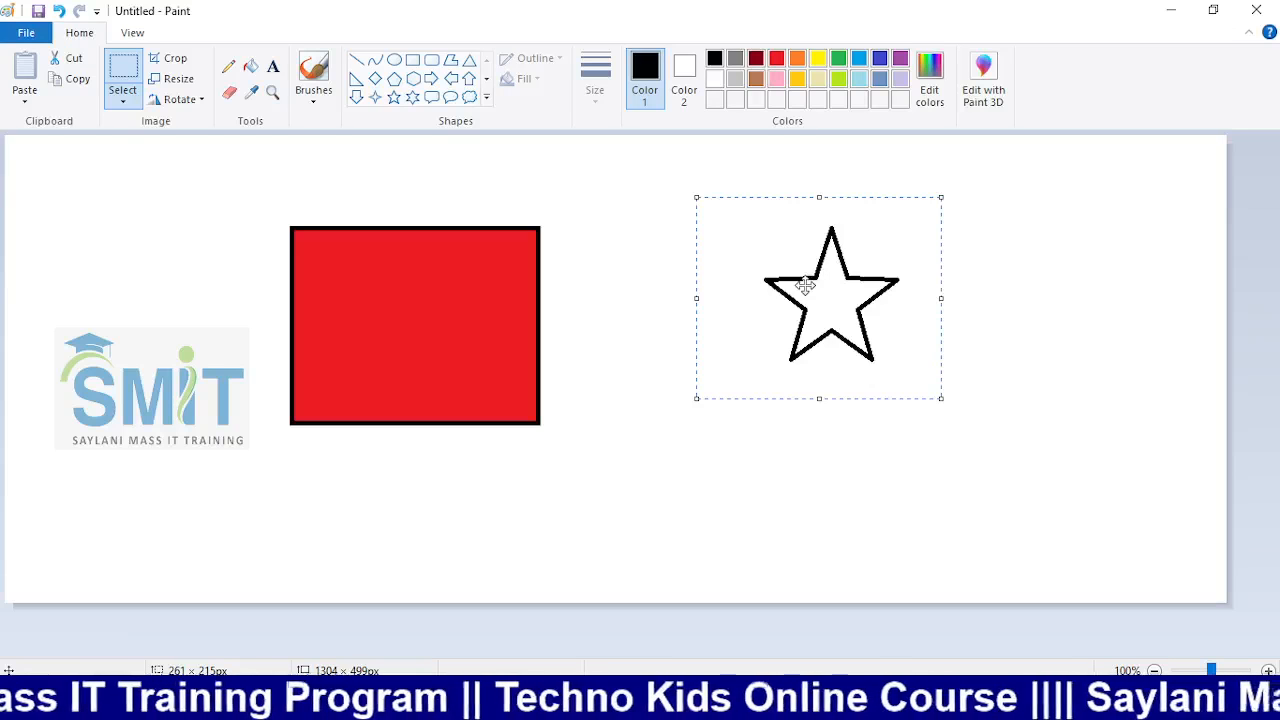
drag(803, 282, 389, 318)
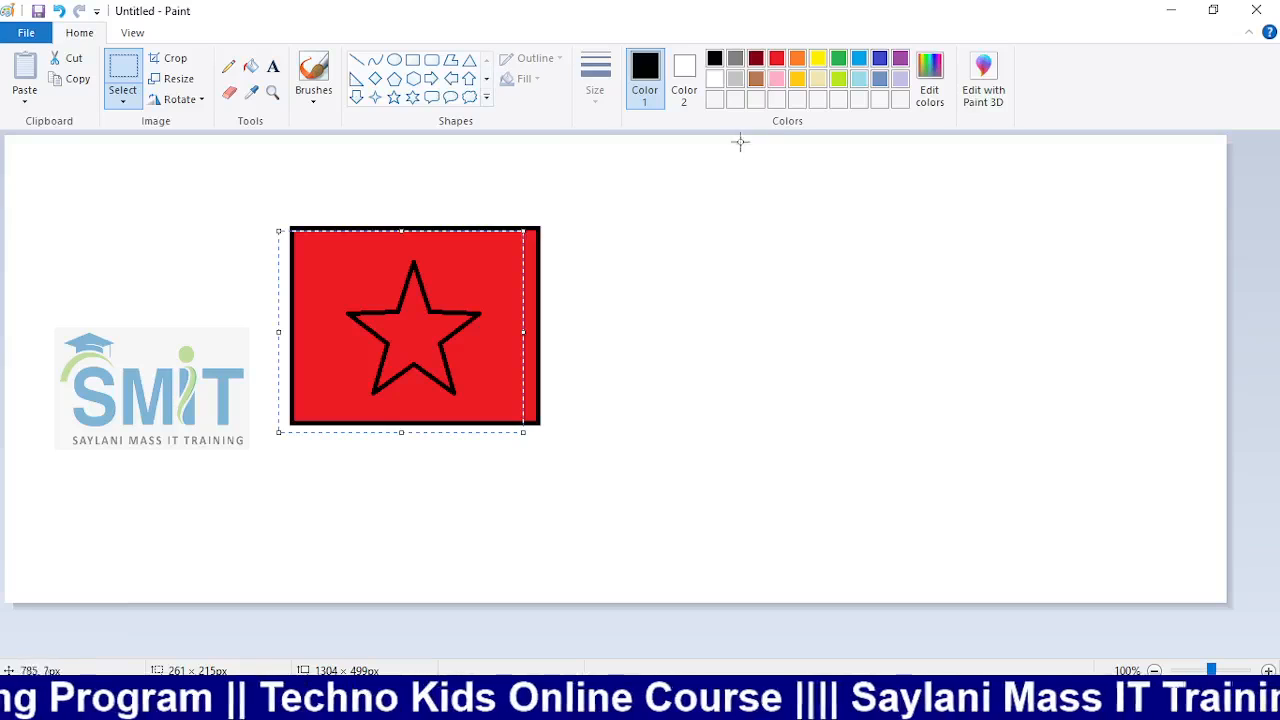
Fill the star's interior with white
click(250, 66)
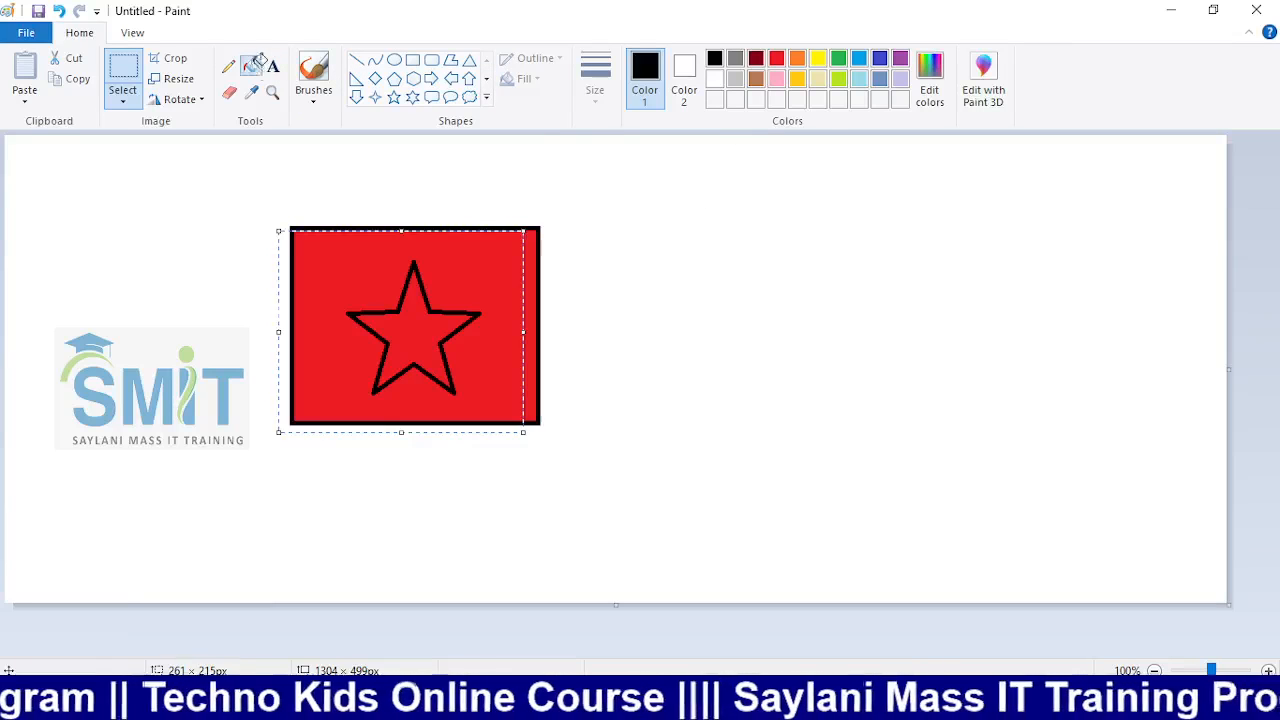
click(714, 79)
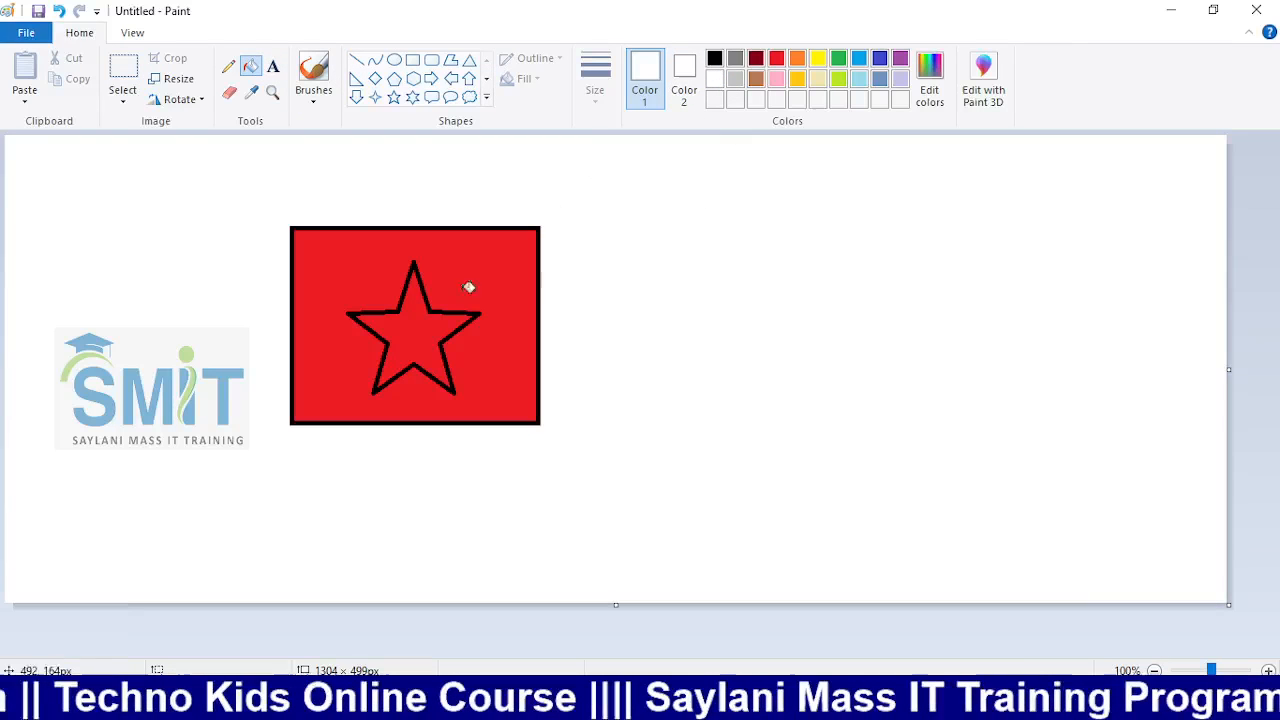
click(423, 314)
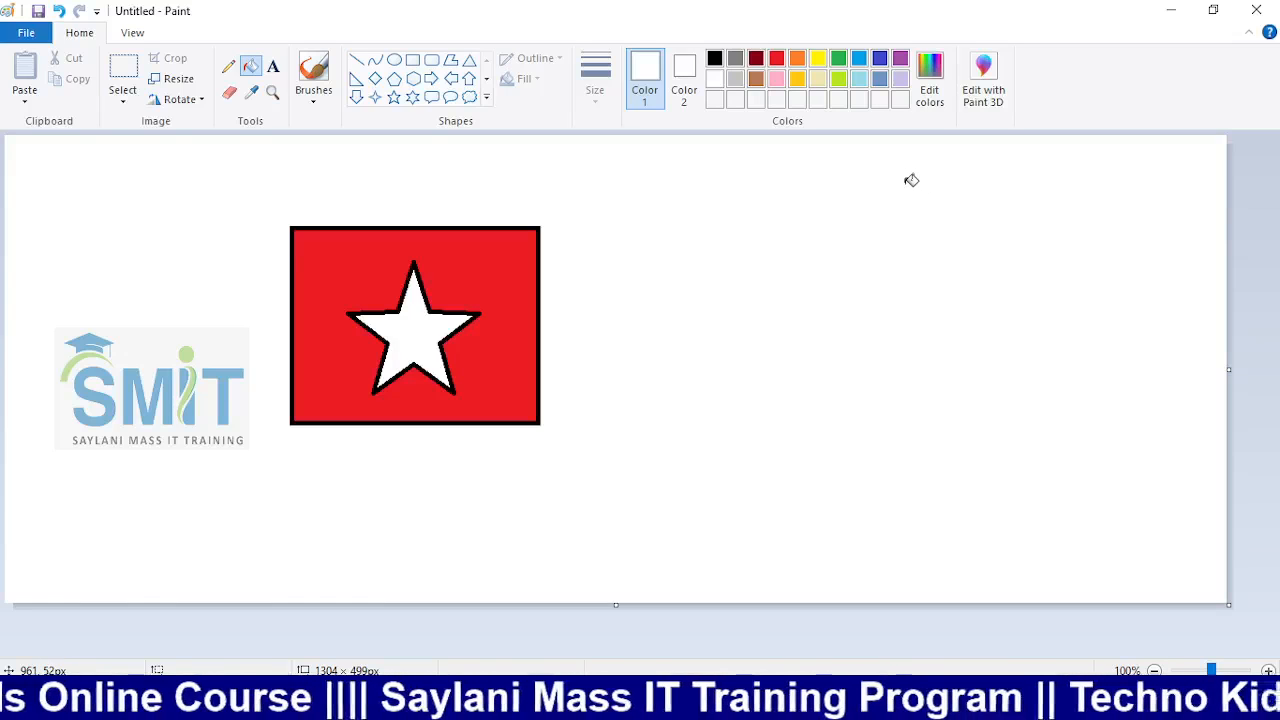
click(124, 100)
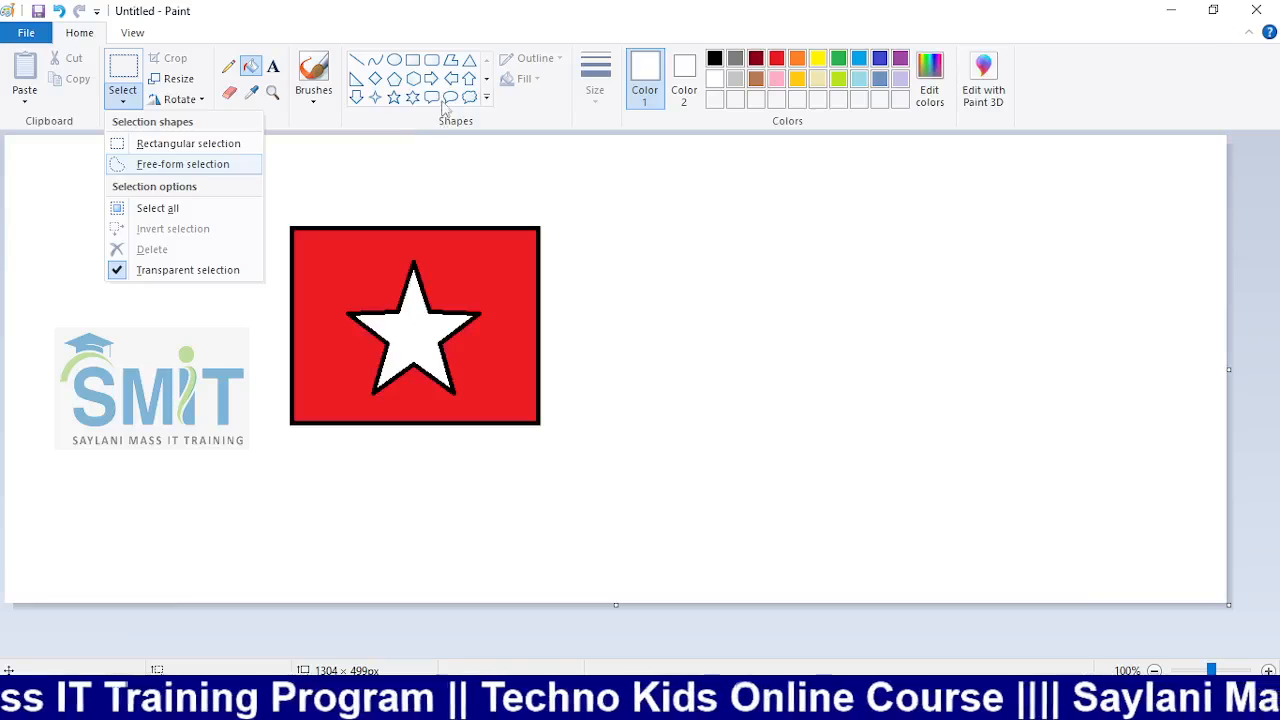
click(394, 97)
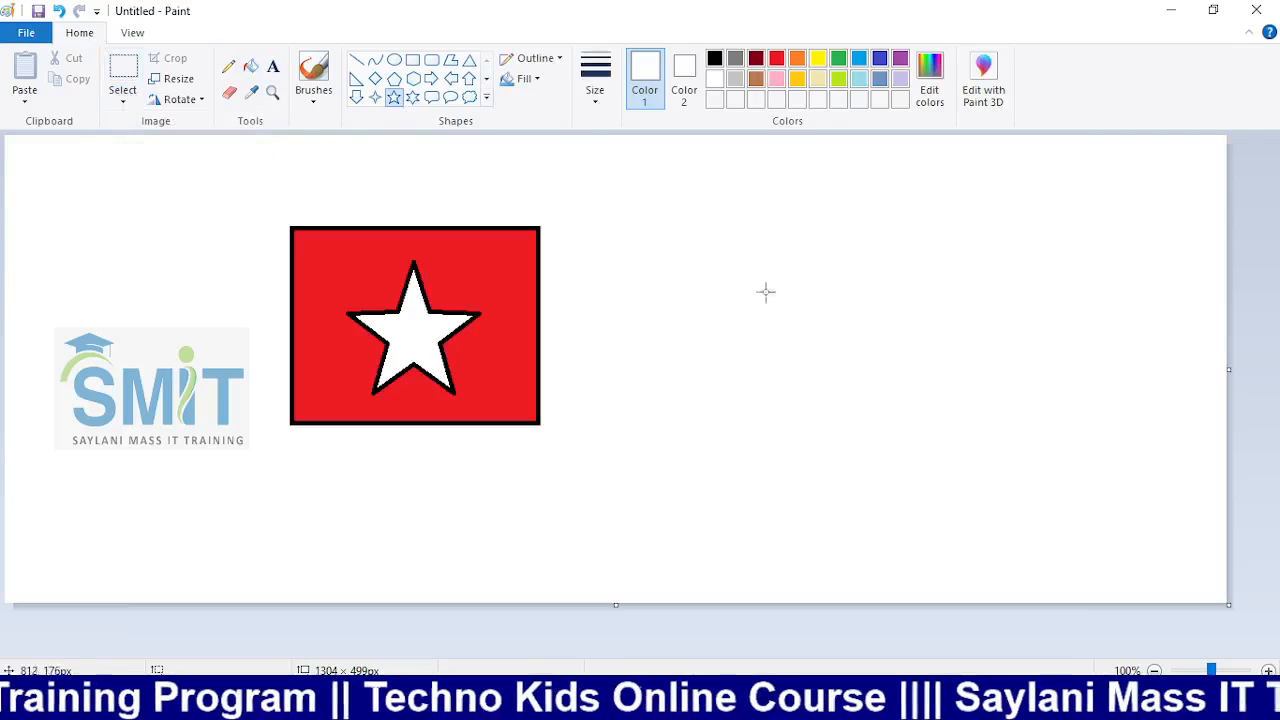
click(714, 60)
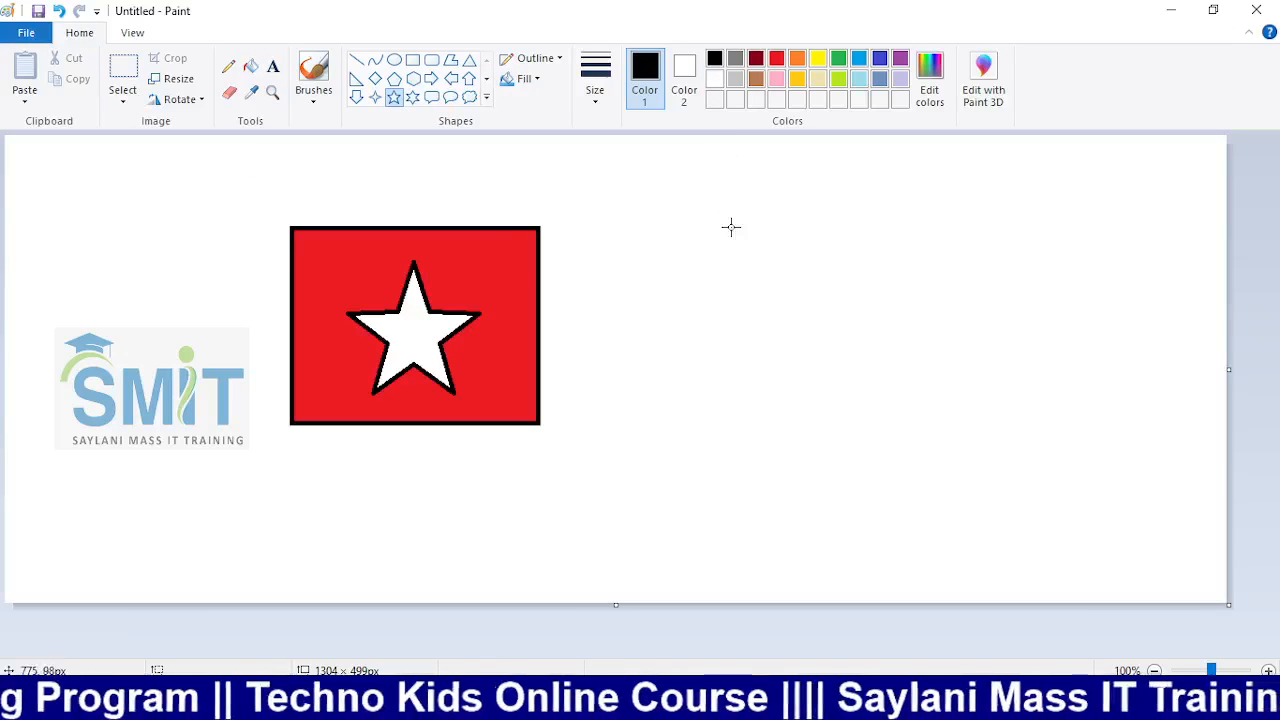
mouse_move(731, 228)
mouse_down()
mouse_move(966, 486)
mouse_move(1014, 479)
mouse_up()
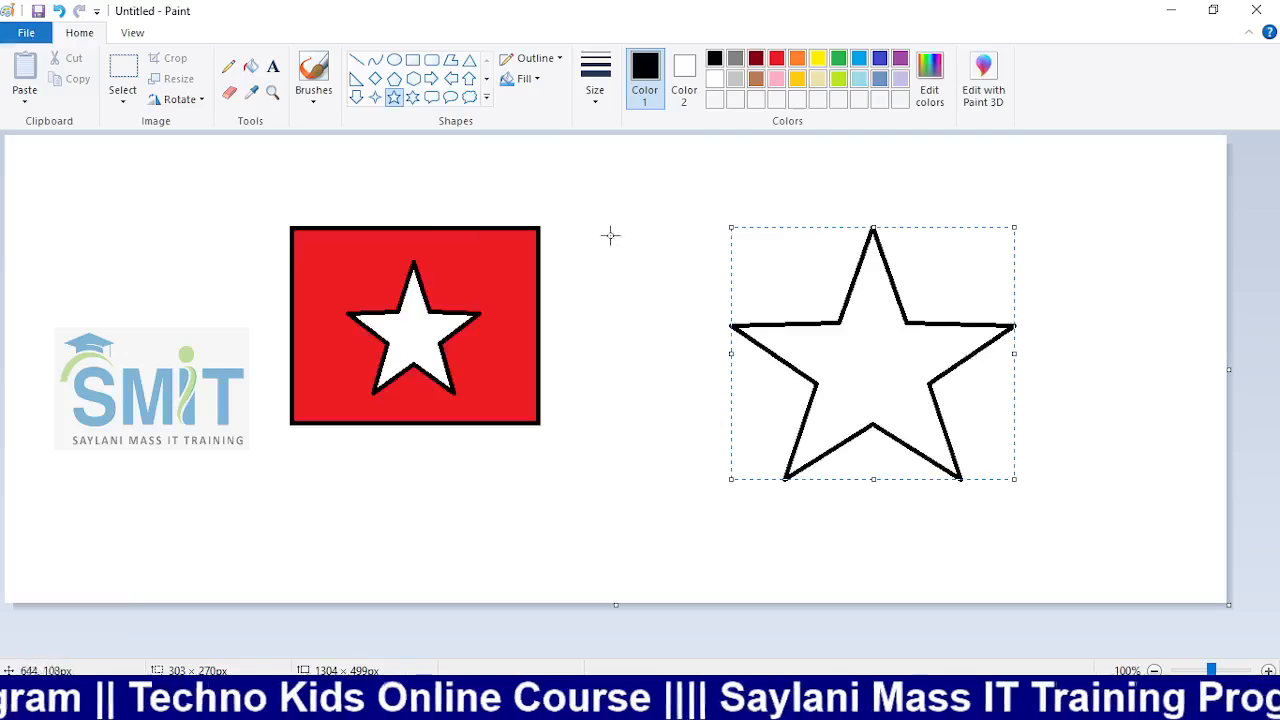
click(121, 103)
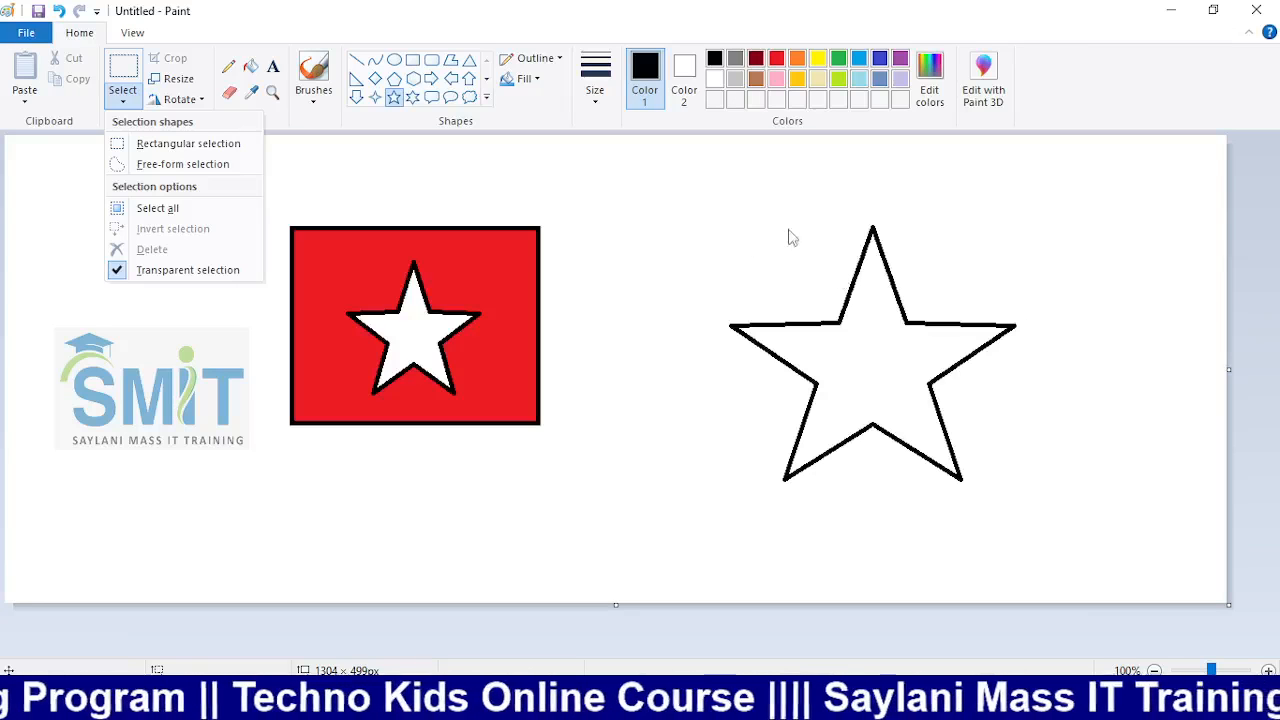
click(243, 165)
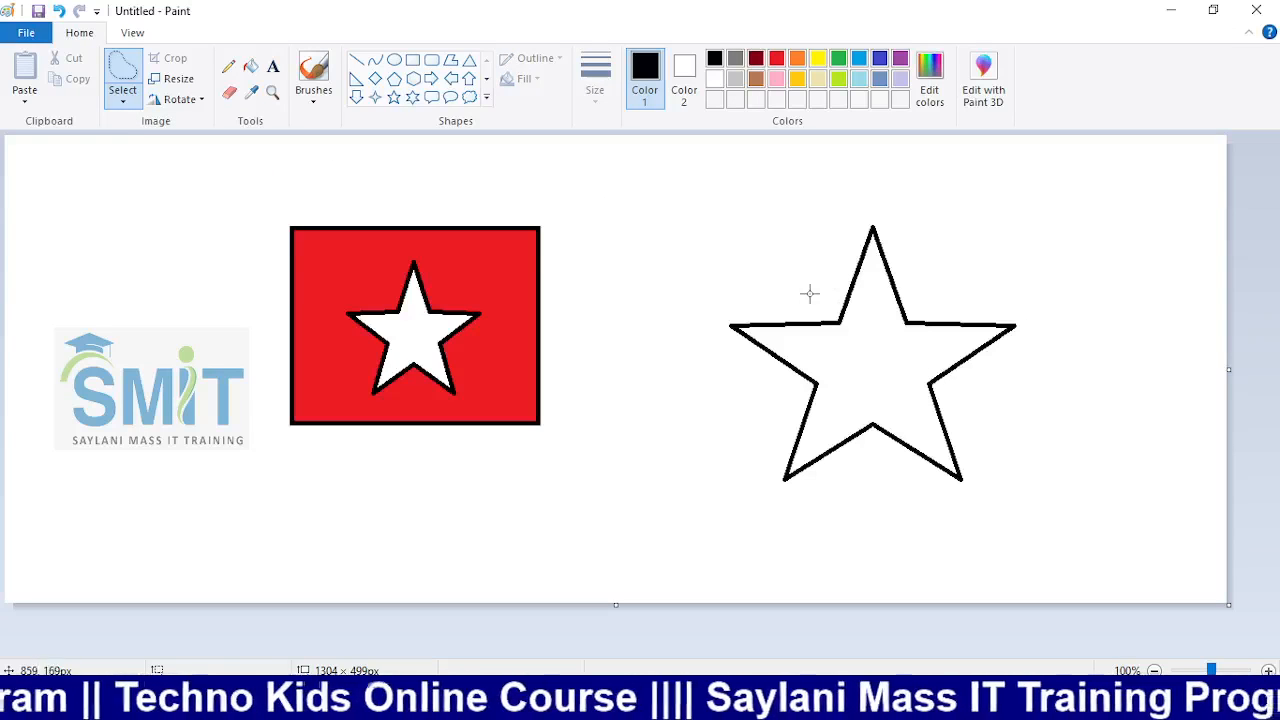
mouse_move(815, 297)
mouse_down()
mouse_move(828, 232)
mouse_move(851, 208)
mouse_move(896, 208)
mouse_move(928, 293)
mouse_move(1034, 318)
mouse_move(1025, 361)
mouse_move(971, 375)
mouse_move(967, 424)
mouse_move(986, 474)
mouse_move(971, 497)
mouse_move(884, 452)
mouse_move(782, 489)
mouse_move(744, 478)
mouse_move(799, 406)
mouse_move(719, 348)
mouse_move(714, 296)
mouse_move(817, 300)
mouse_up()
drag(878, 356, 651, 372)
key(Delete)
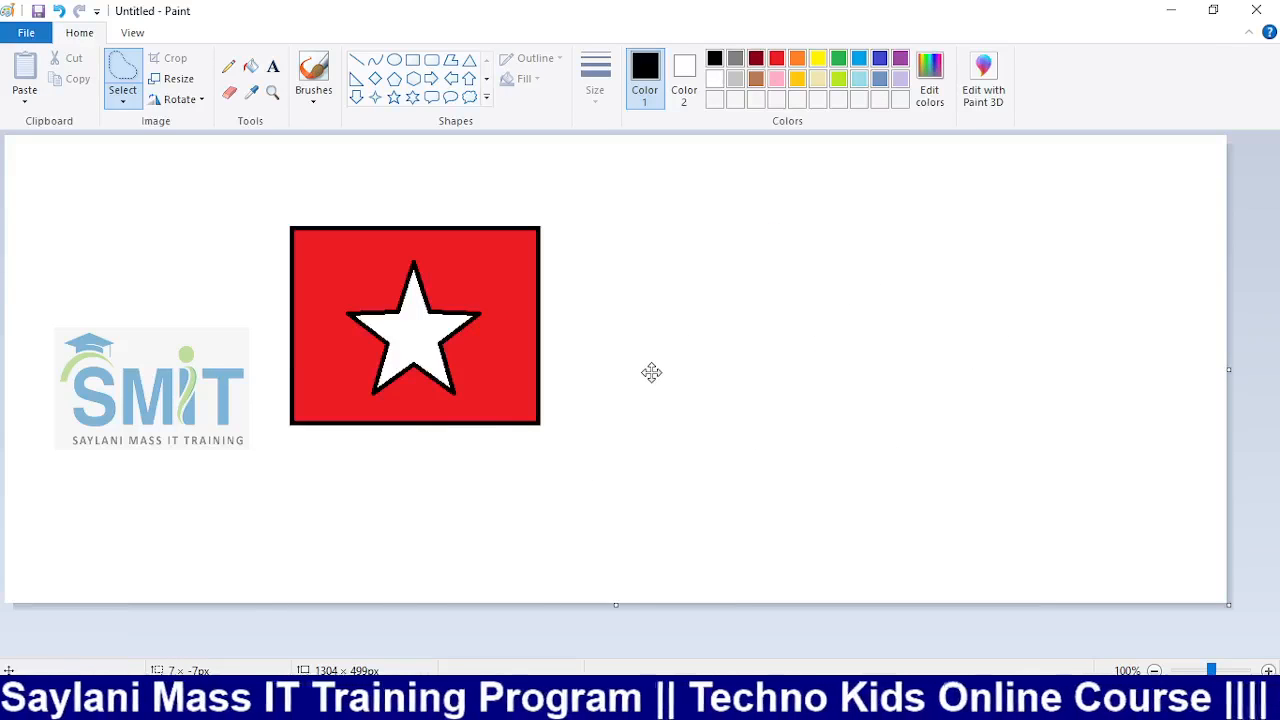
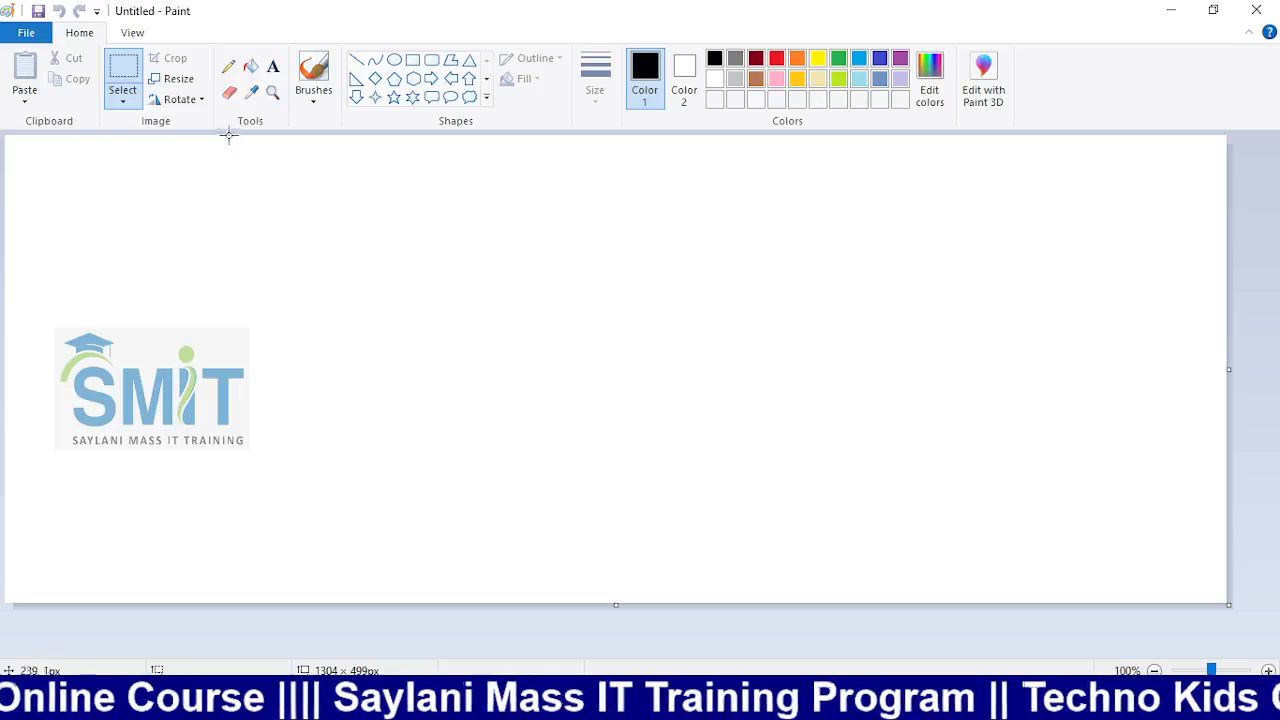
click(396, 61)
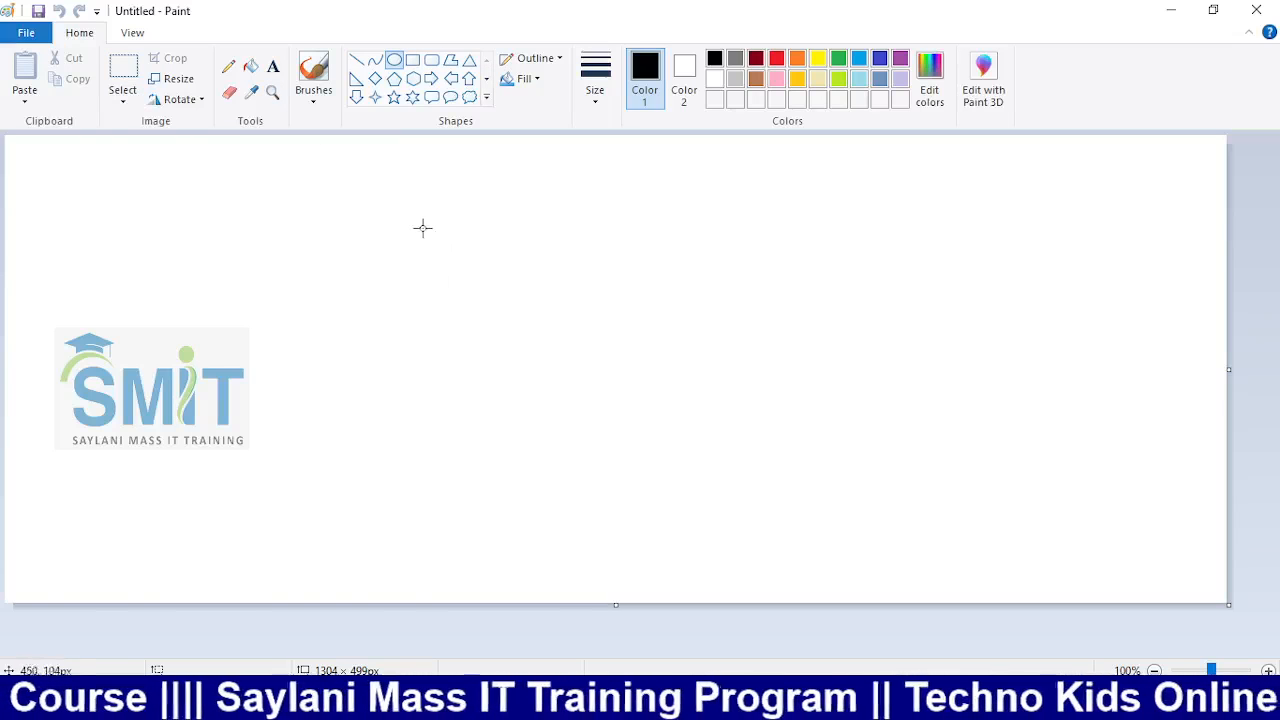
drag(429, 216, 593, 395)
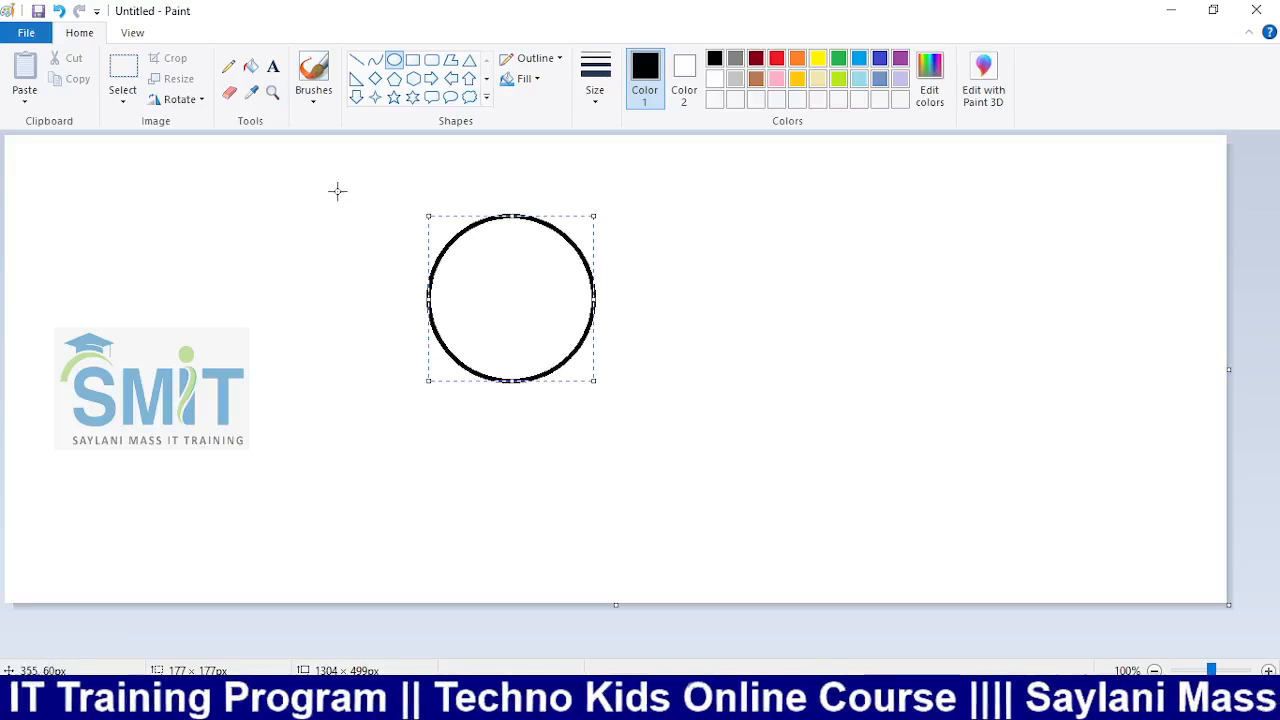
drag(337, 191, 277, 355)
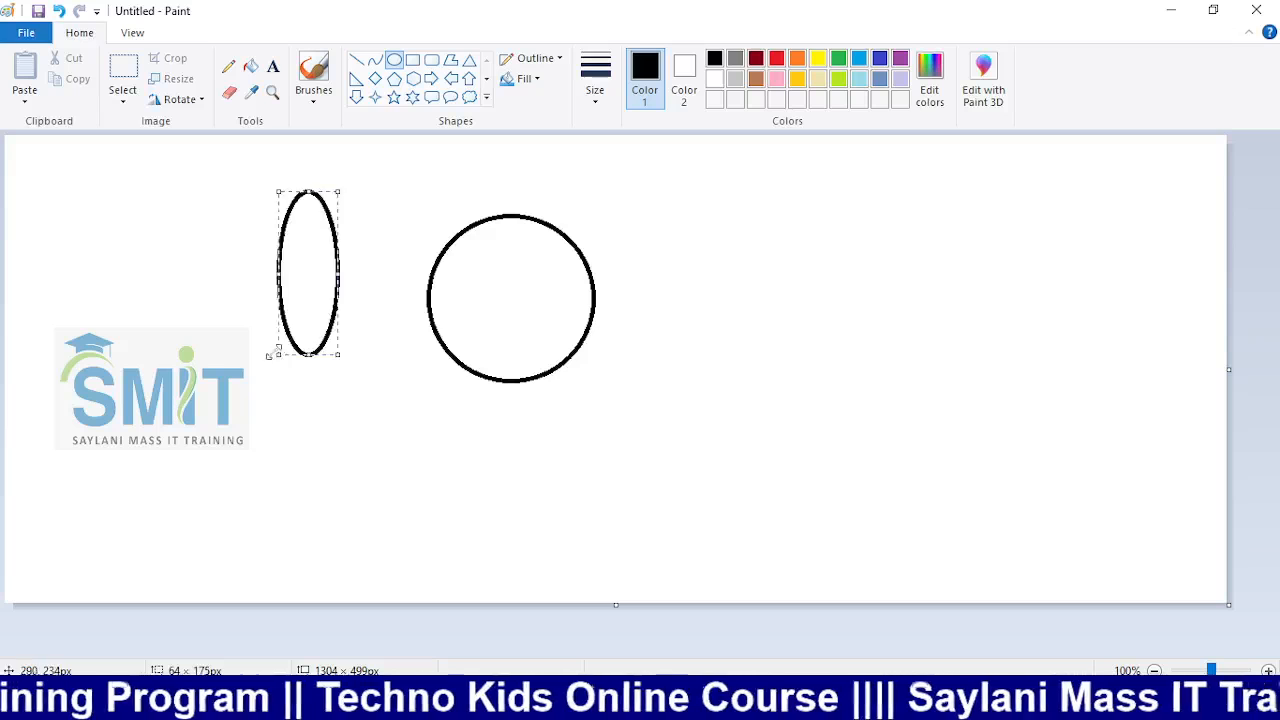
key(ctrl+z)
click(122, 98)
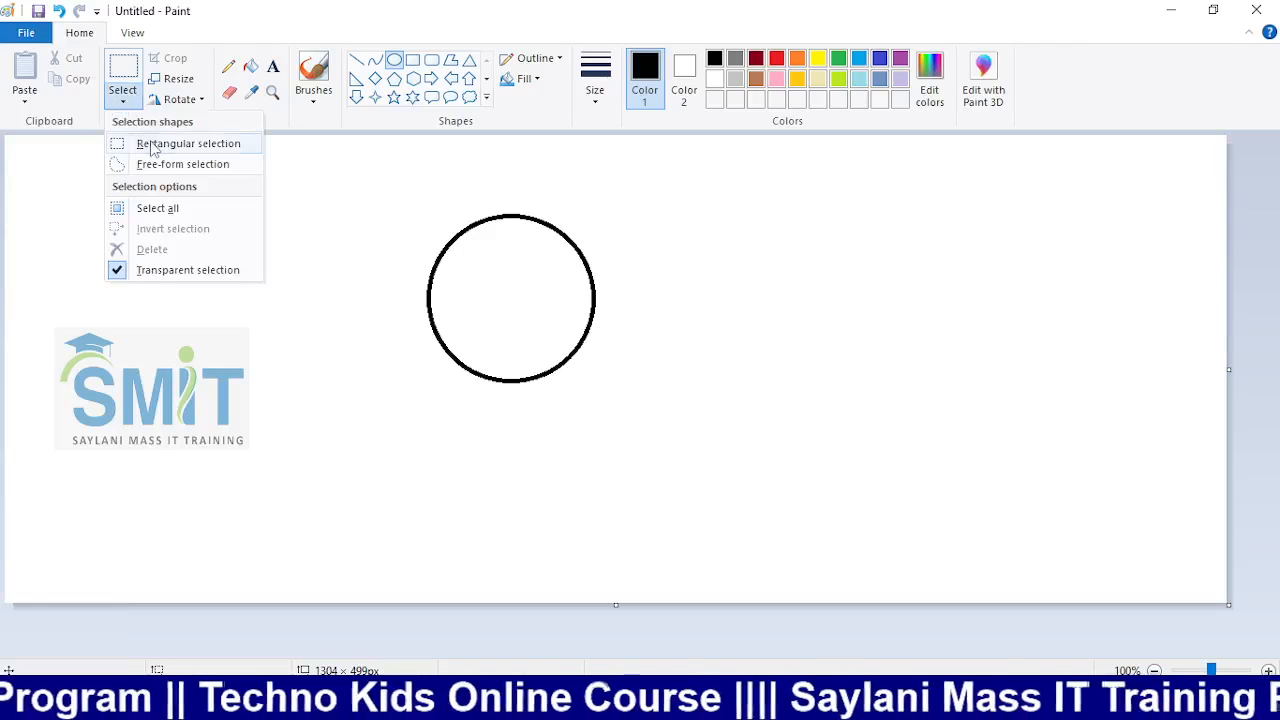
click(153, 150)
drag(347, 178, 612, 409)
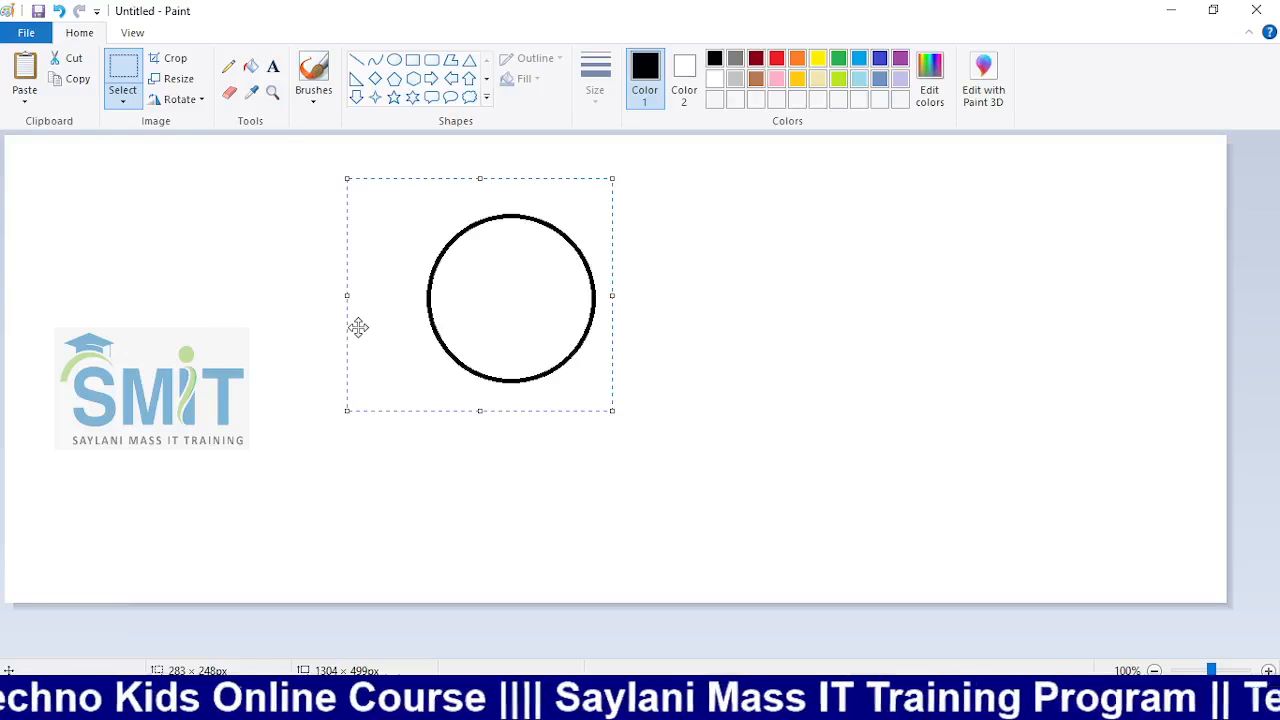
drag(358, 327, 536, 300)
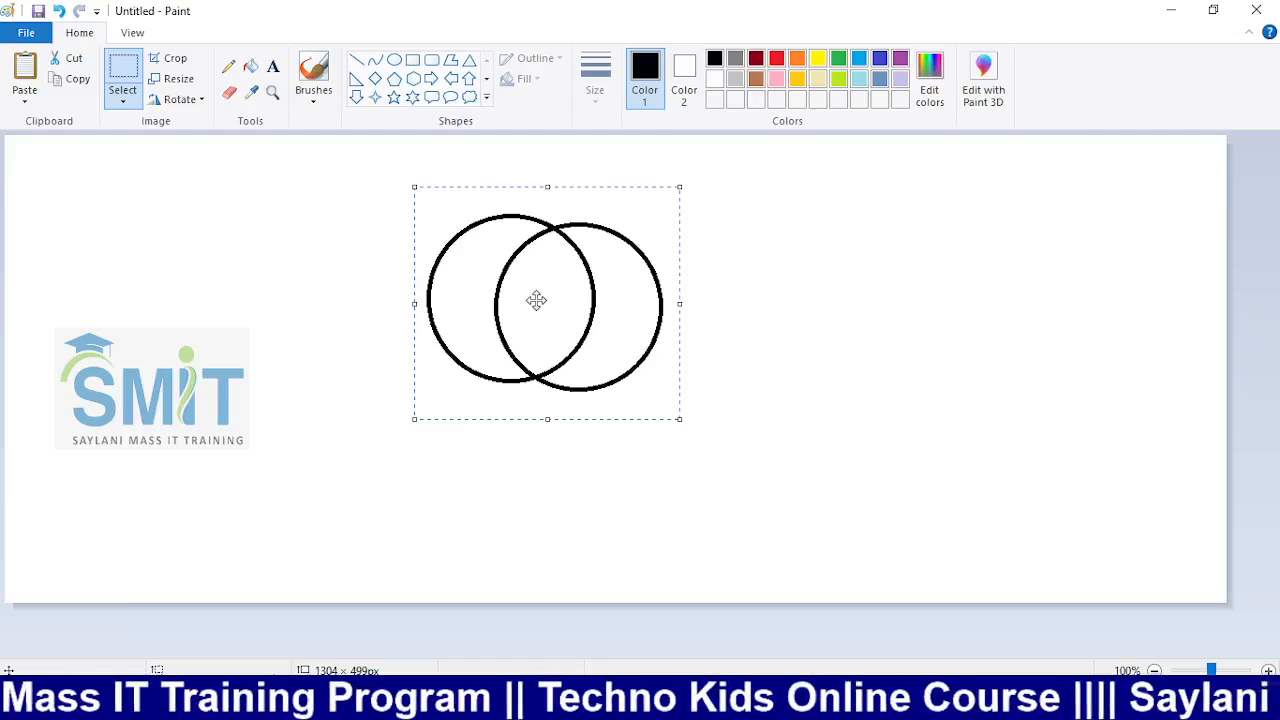
drag(601, 320, 635, 316)
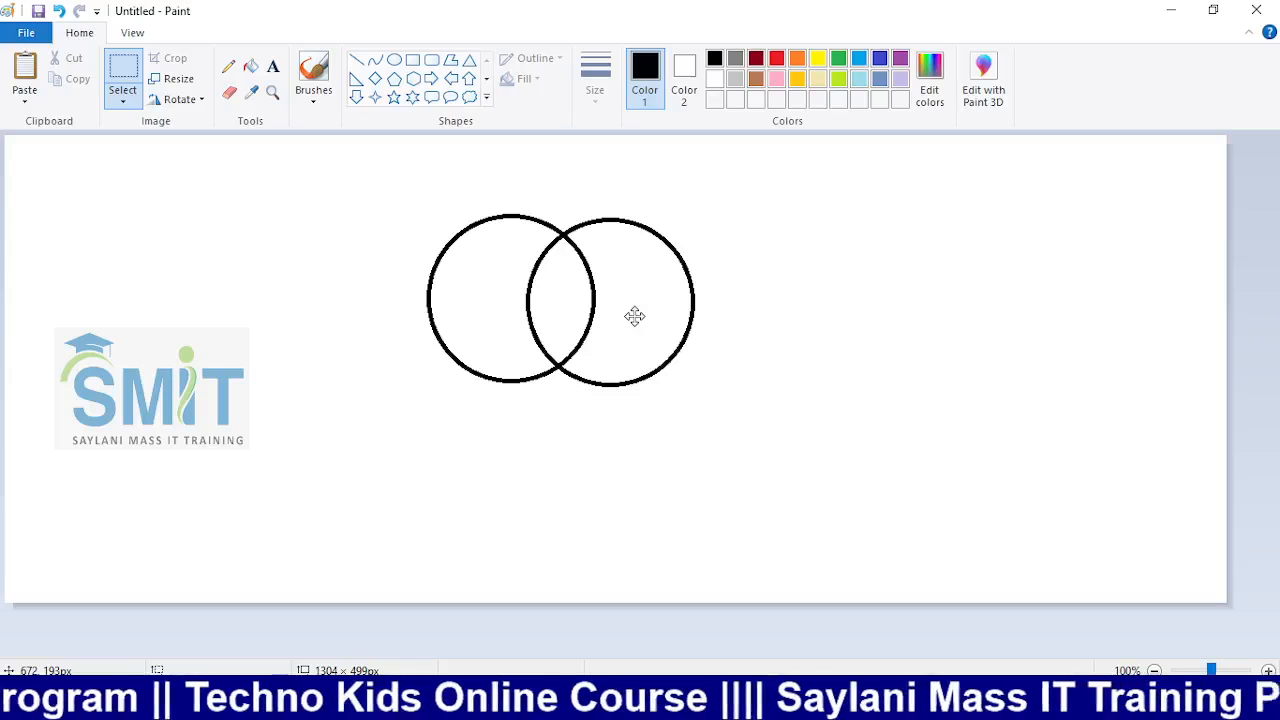
drag(635, 316, 611, 229)
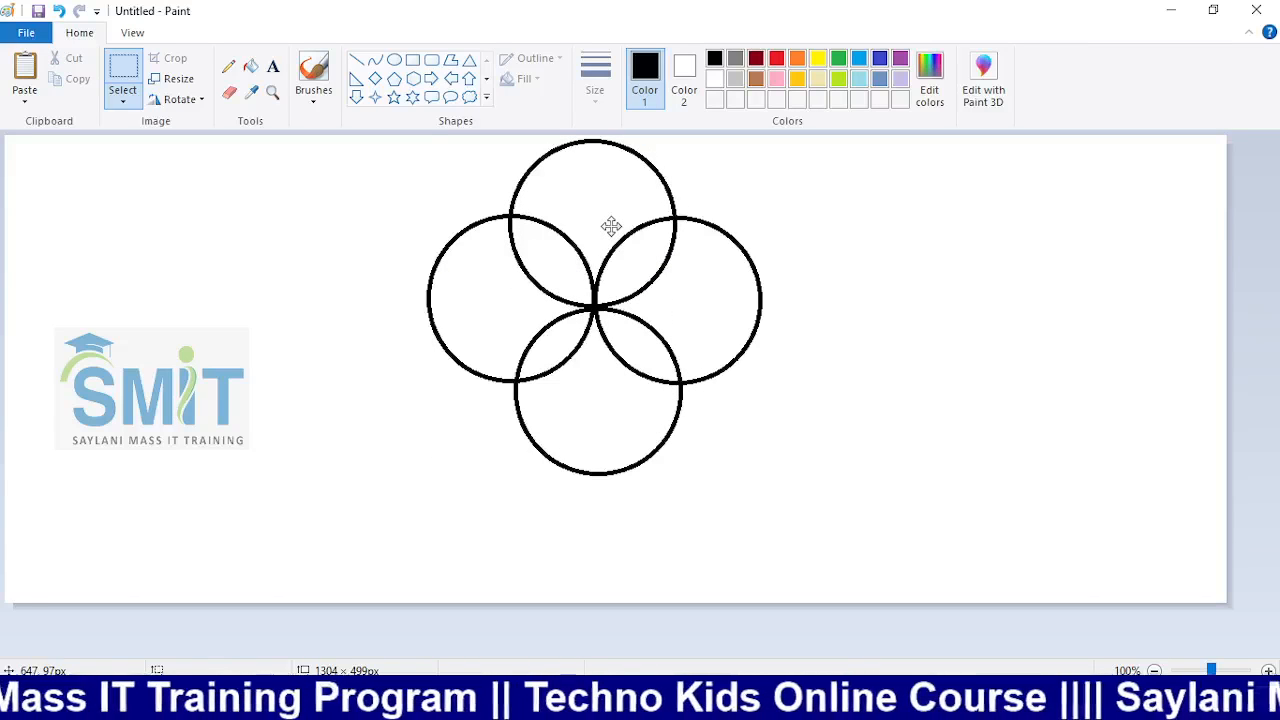
drag(600, 243, 553, 264)
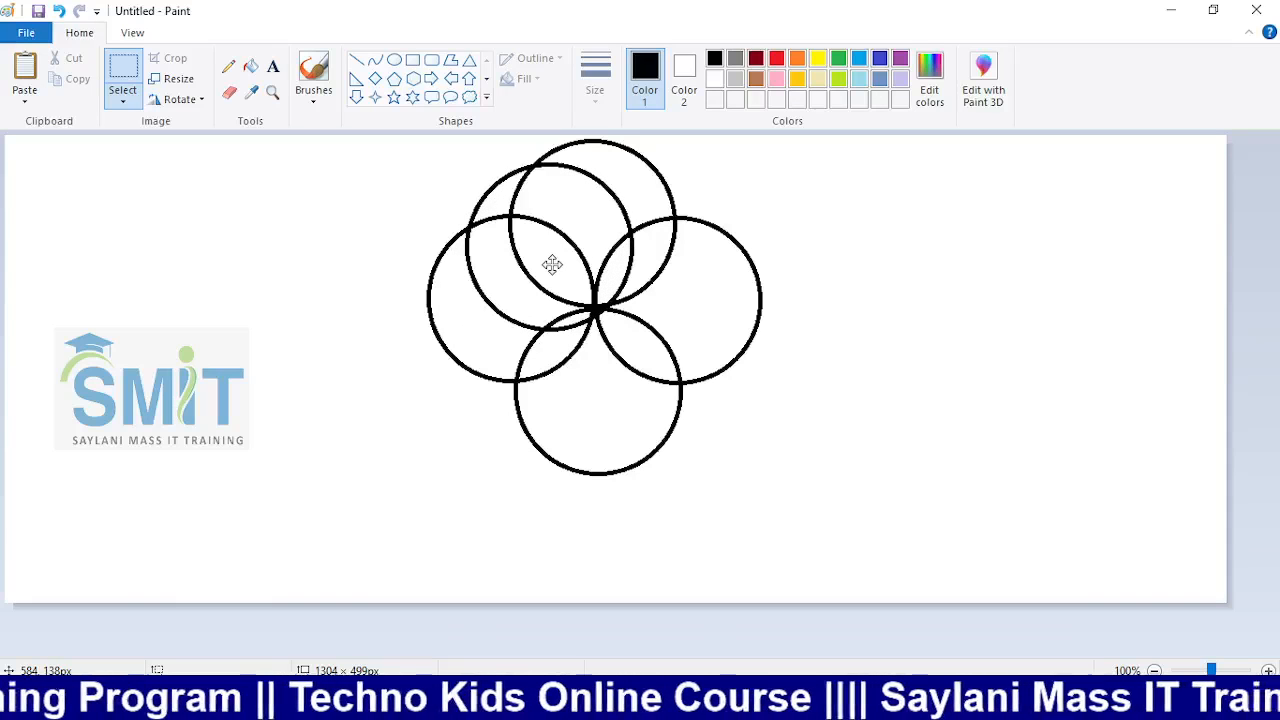
drag(552, 264, 554, 264)
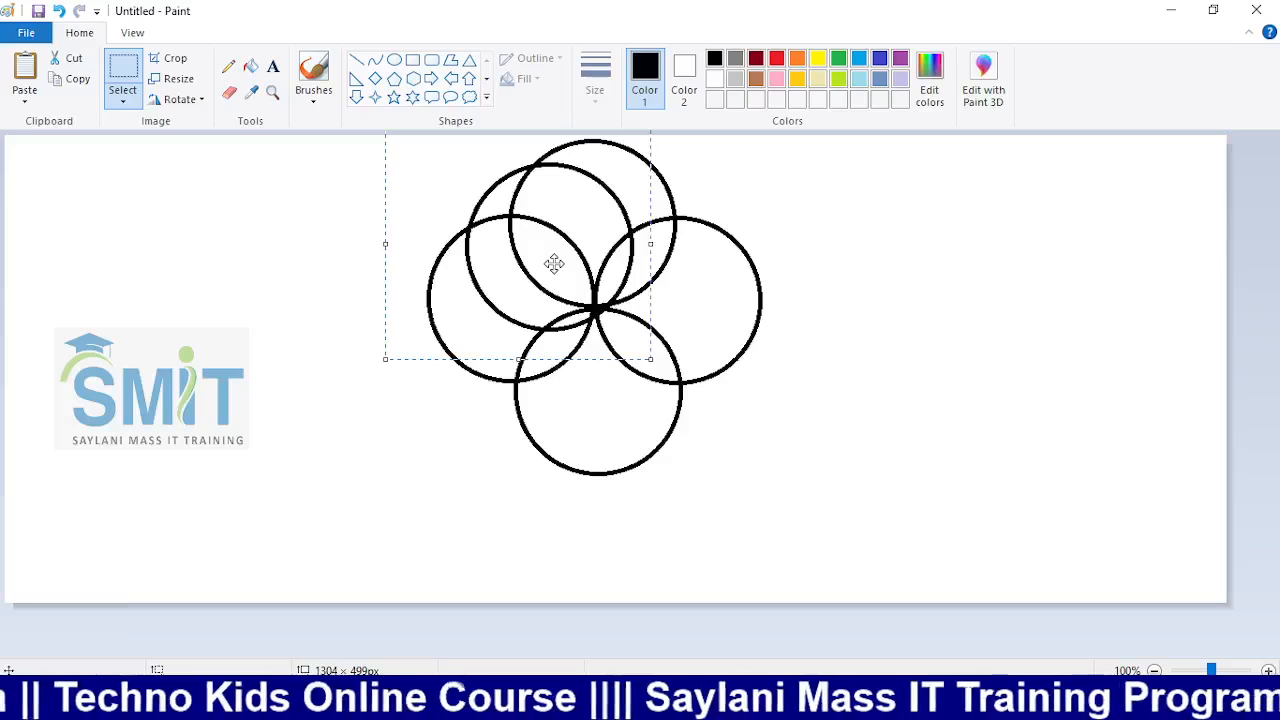
key(ctrl+z)
key(ctrl+z)
key(ctrl+z)
key(ctrl+z)
key(ctrl+z)
key(ctrl+z)
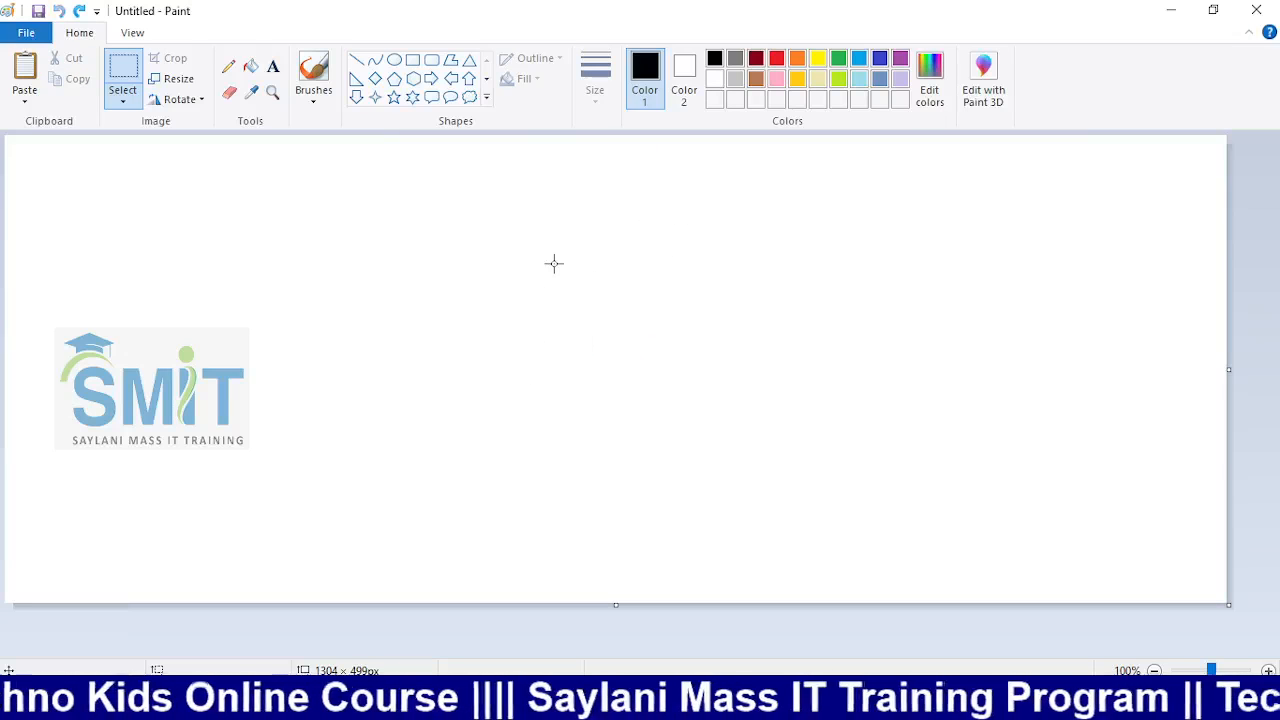
Draw a black outline circle near the canvas centre with the Oval tool
click(394, 60)
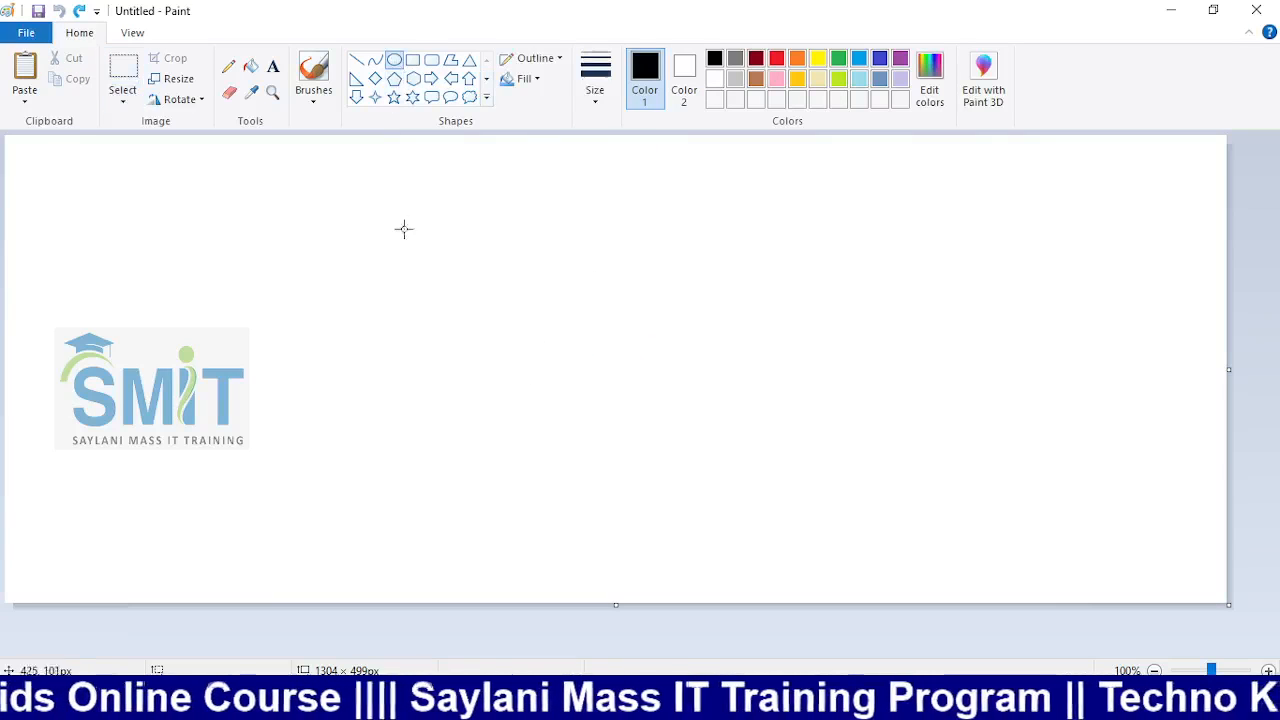
drag(410, 304, 582, 477)
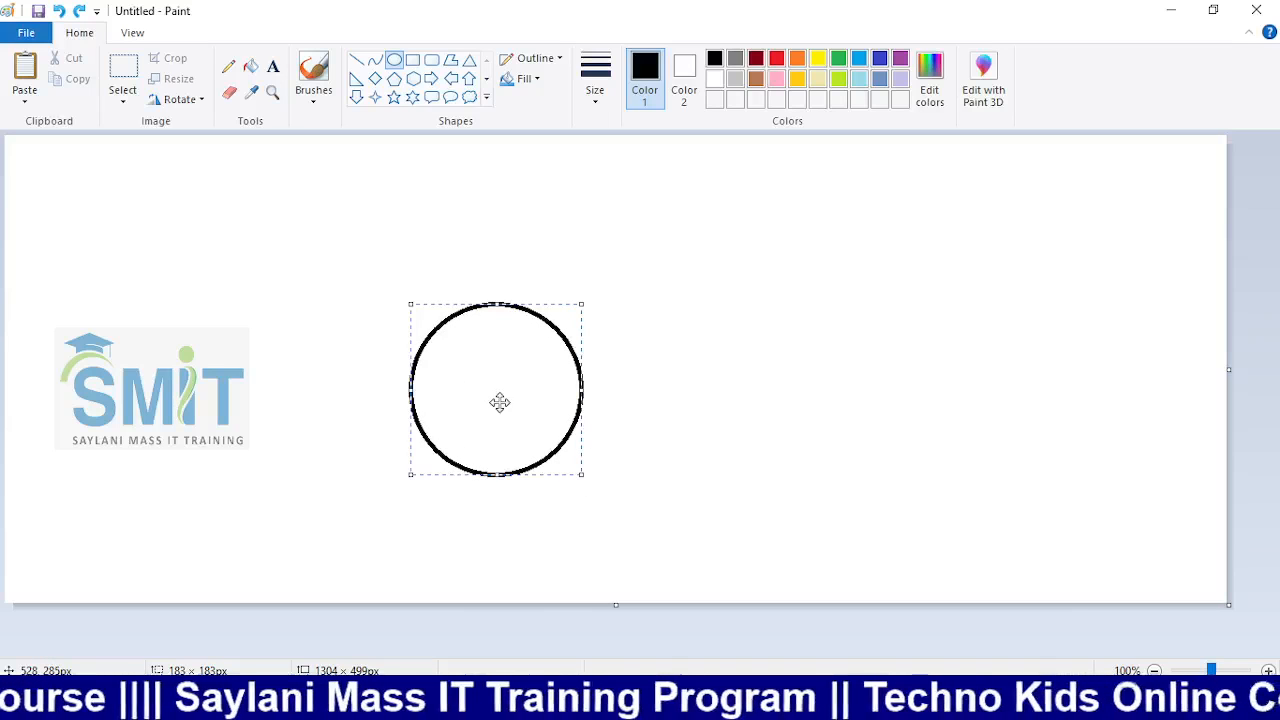
mouse_move(499, 402)
mouse_down()
mouse_move(540, 403)
mouse_move(520, 397)
mouse_up()
click(714, 406)
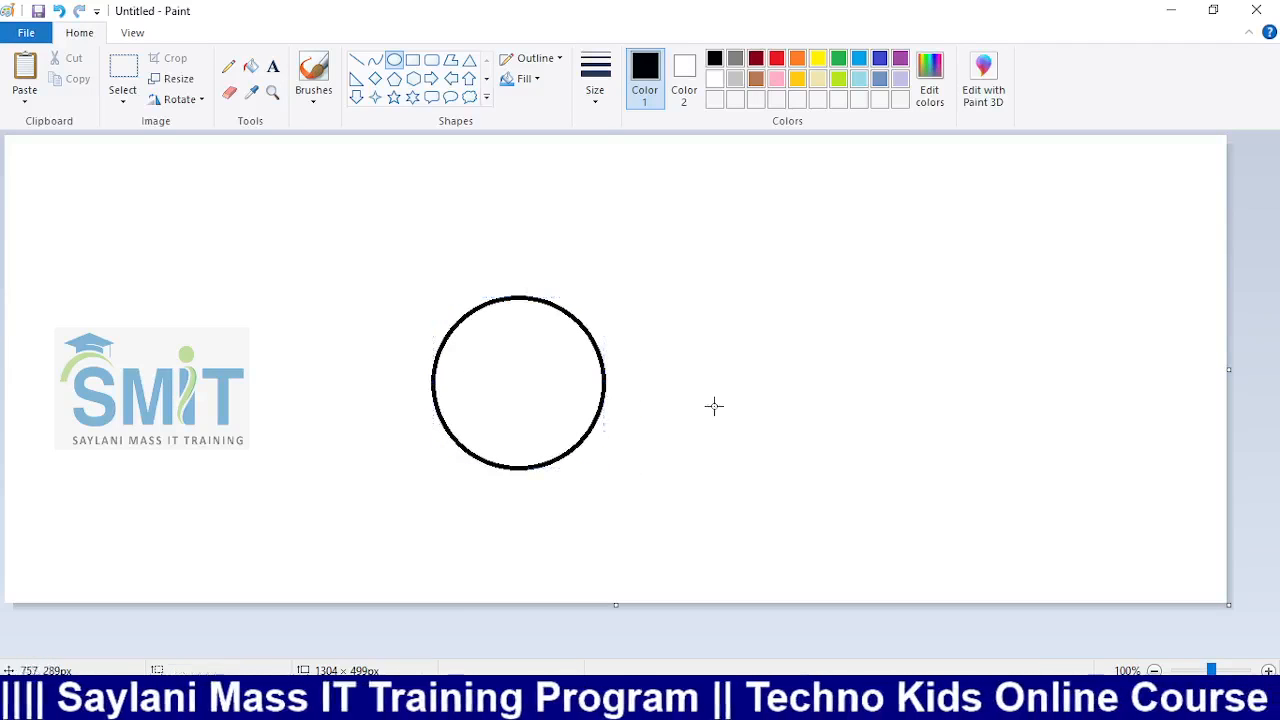
drag(397, 284, 651, 489)
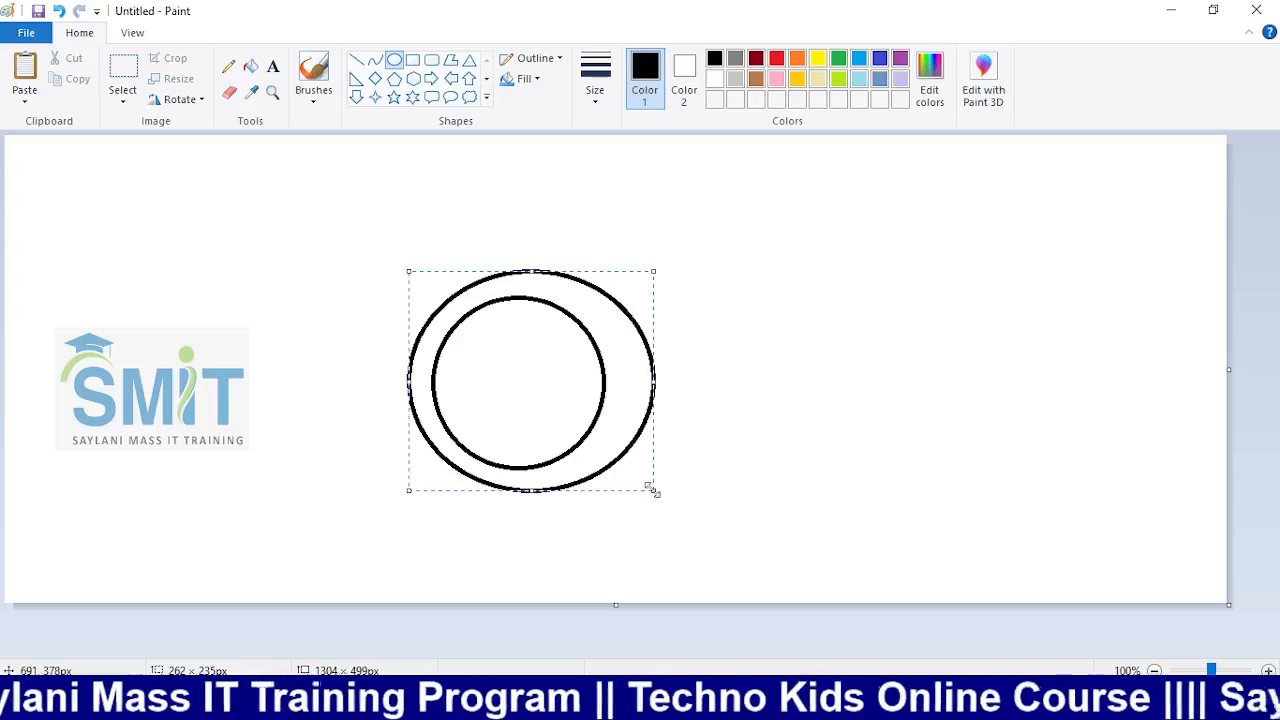
key(ctrl+z)
Copy the circle into right, top and bottom positions, then stretch the canvas to 1304 × 571px
click(123, 95)
click(180, 145)
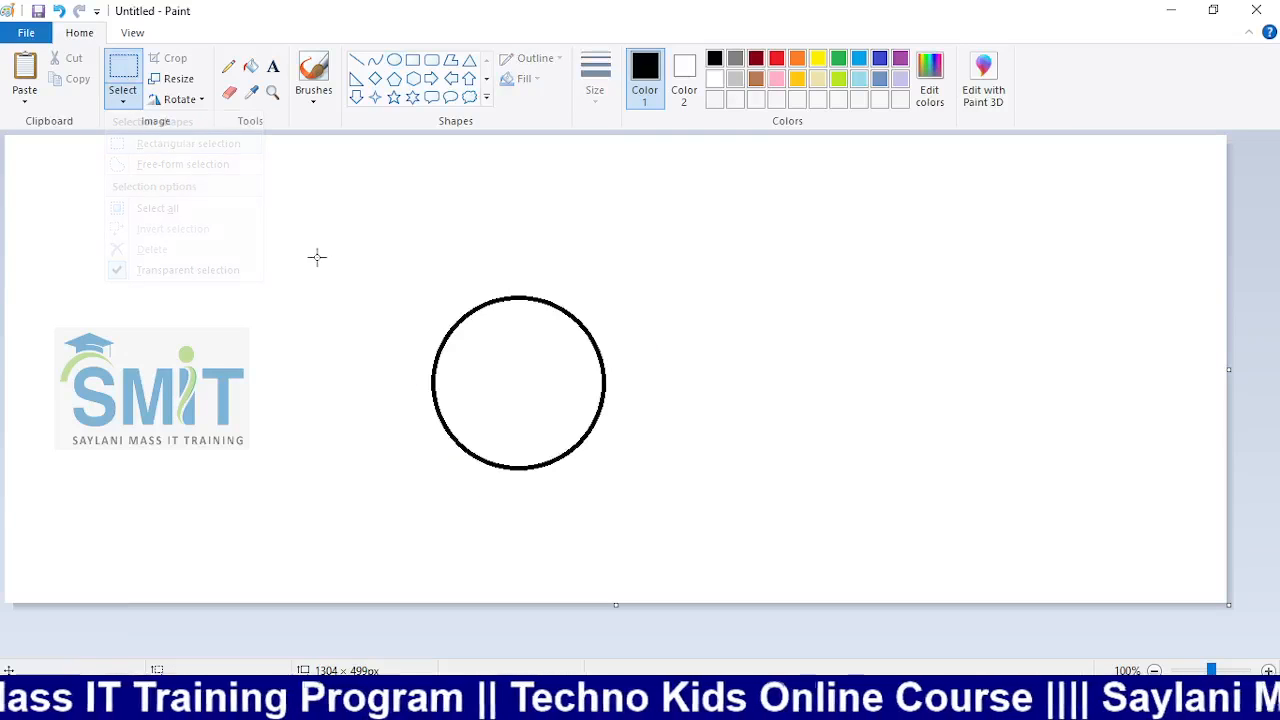
drag(320, 250, 660, 520)
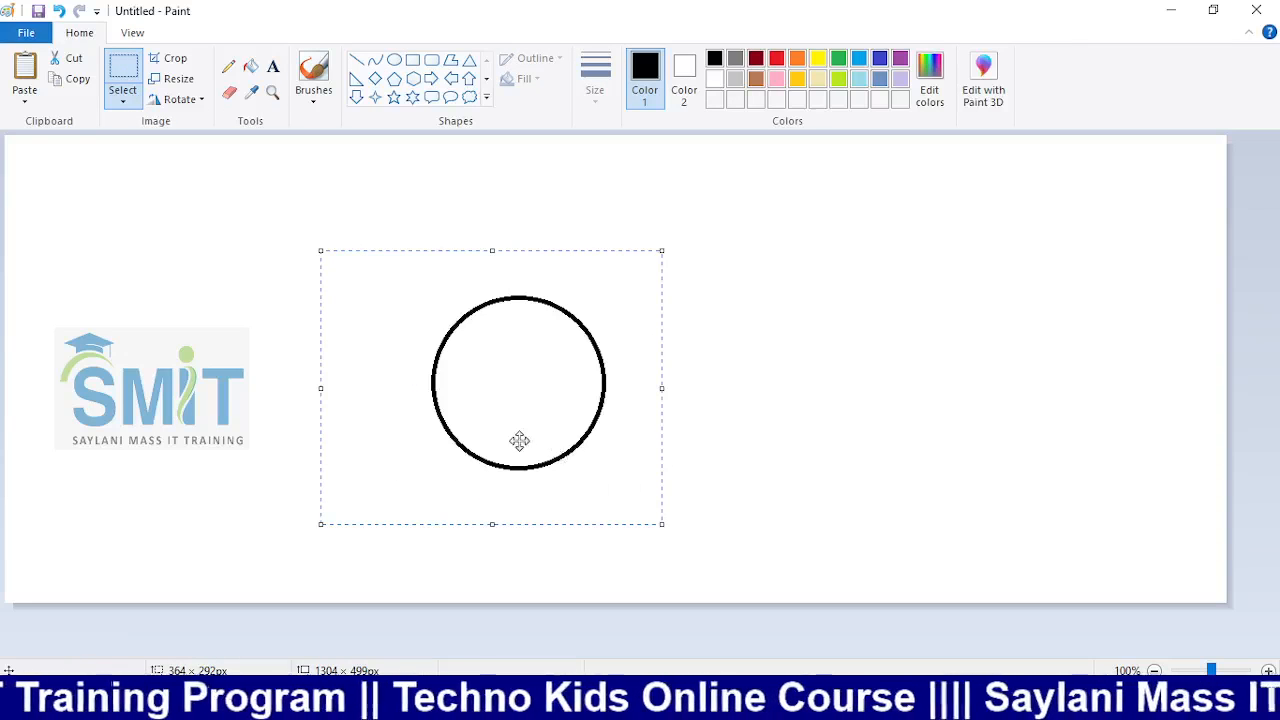
drag(517, 440, 689, 437)
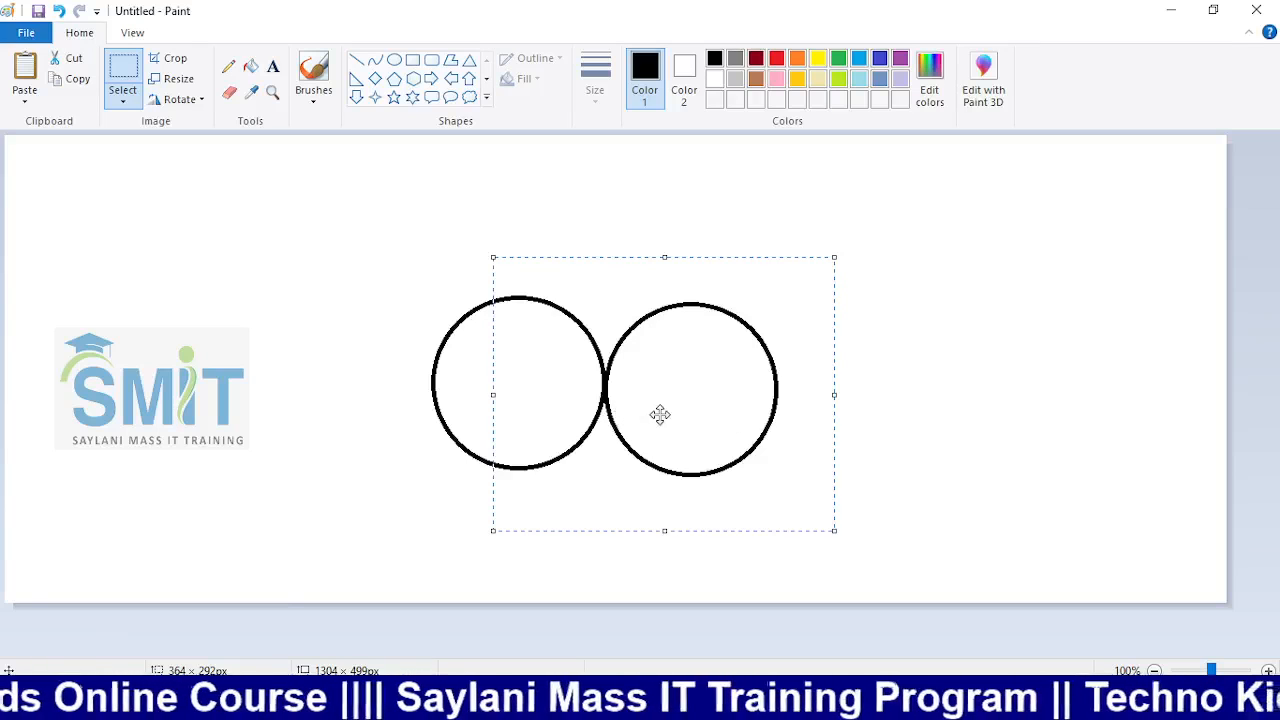
drag(663, 414, 563, 560)
click(957, 475)
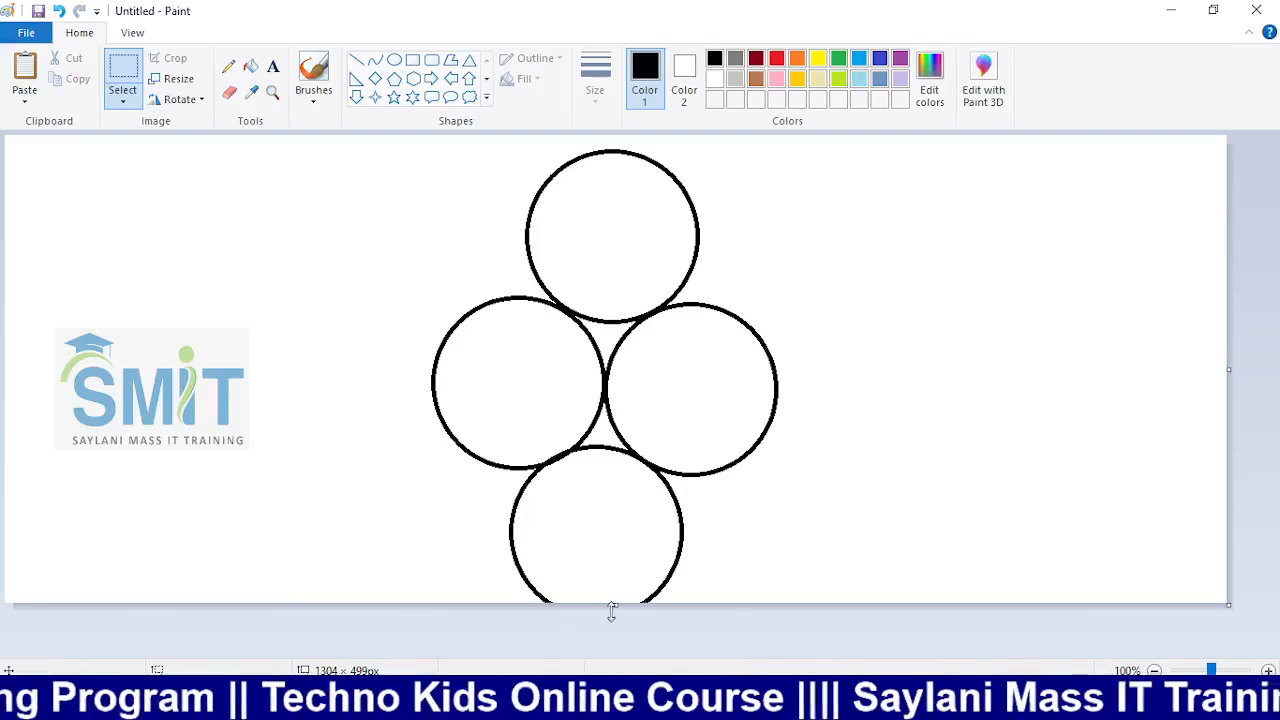
drag(612, 612, 609, 668)
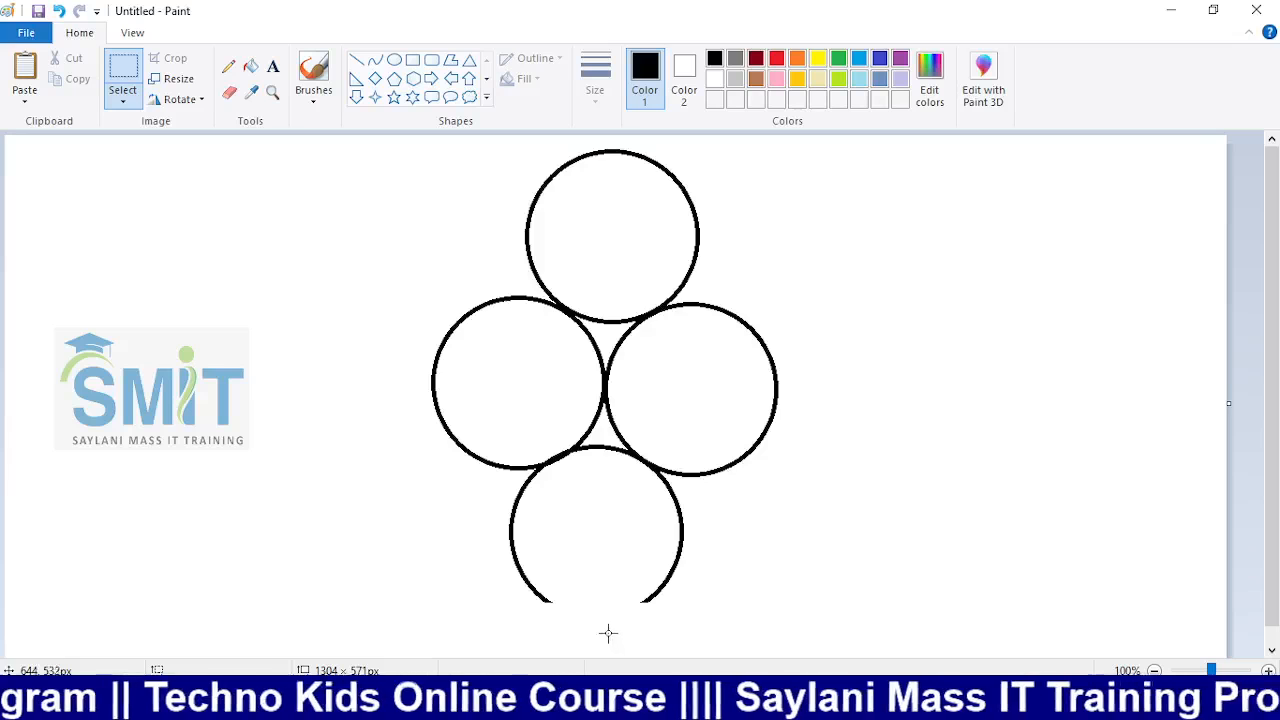
Paste one more circle copy, then undo everything back to the blank 1304×499 canvas
key(ctrl+z)
key(ctrl+z)
drag(615, 606, 612, 664)
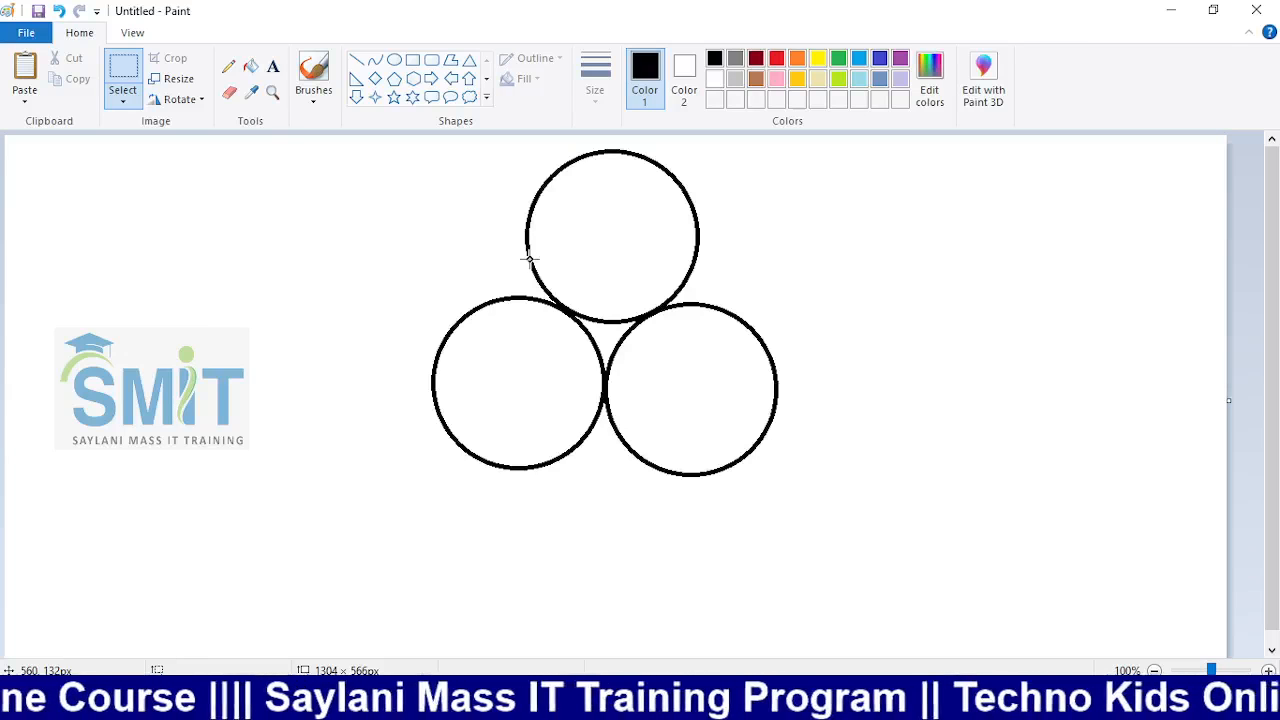
key(ctrl+v)
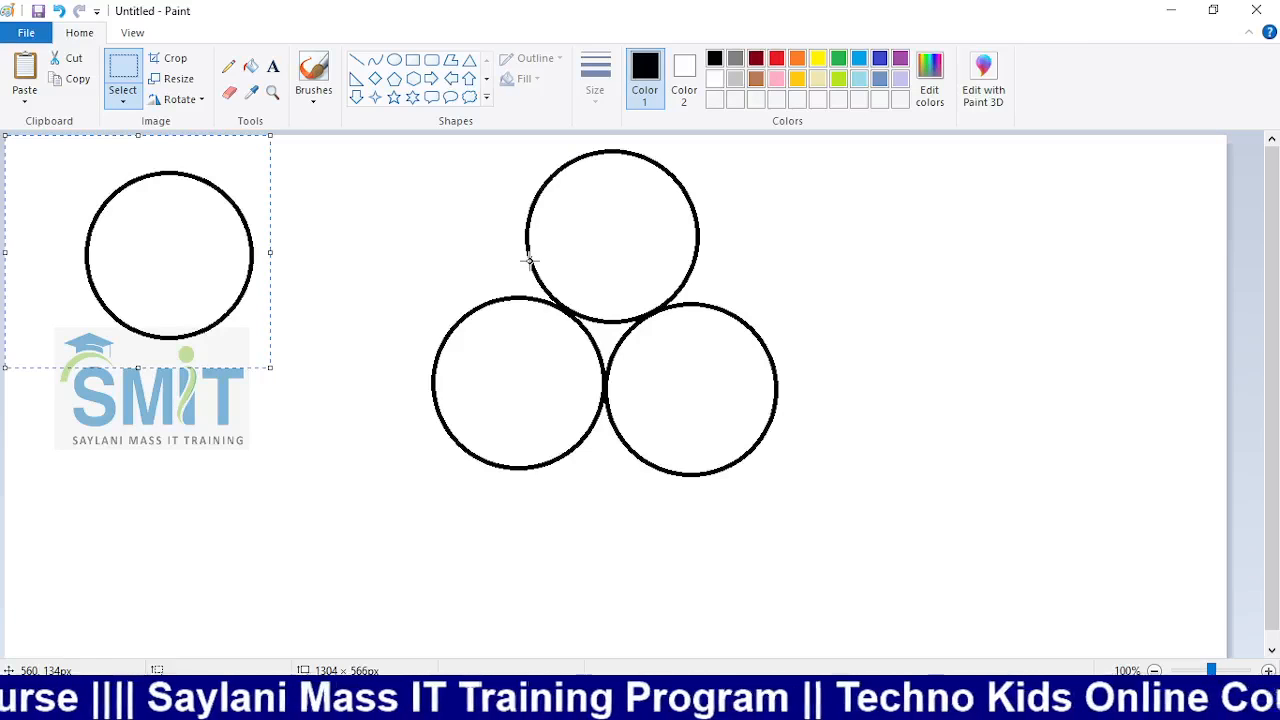
drag(229, 254, 808, 470)
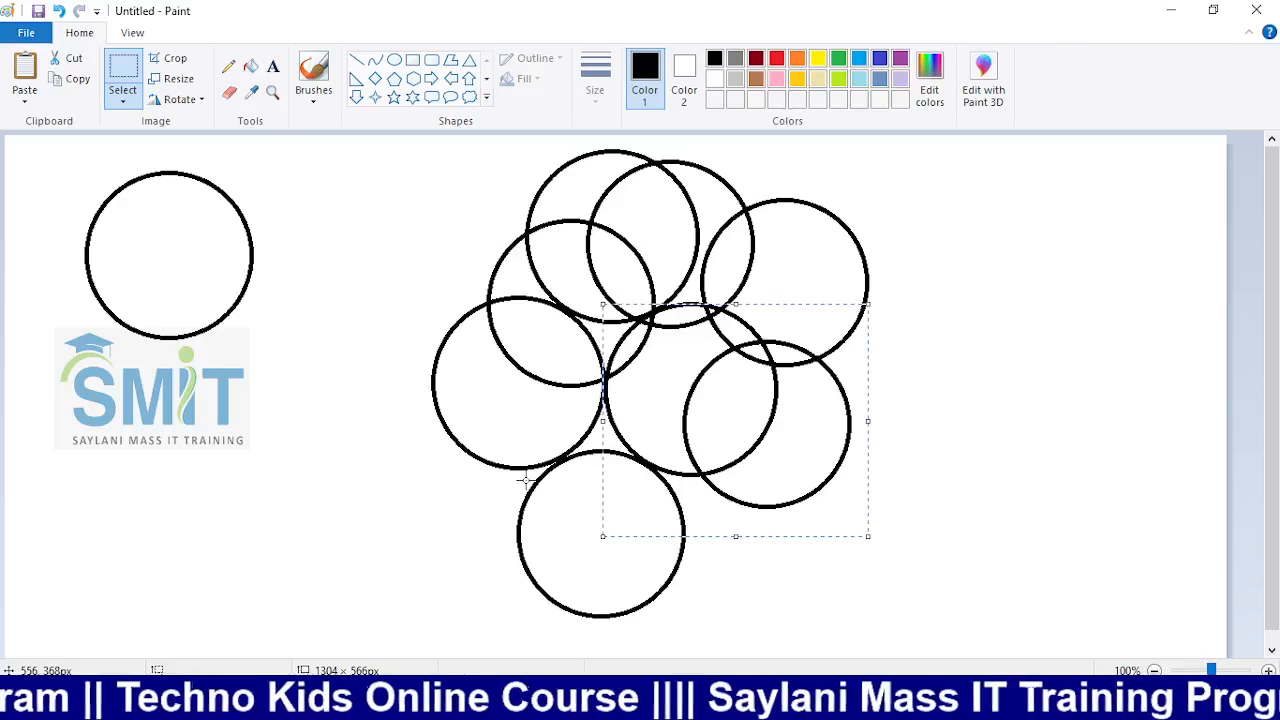
key(ctrl+z)
key(ctrl+z)
key(ctrl+z)
key(ctrl+z)
key(ctrl+z)
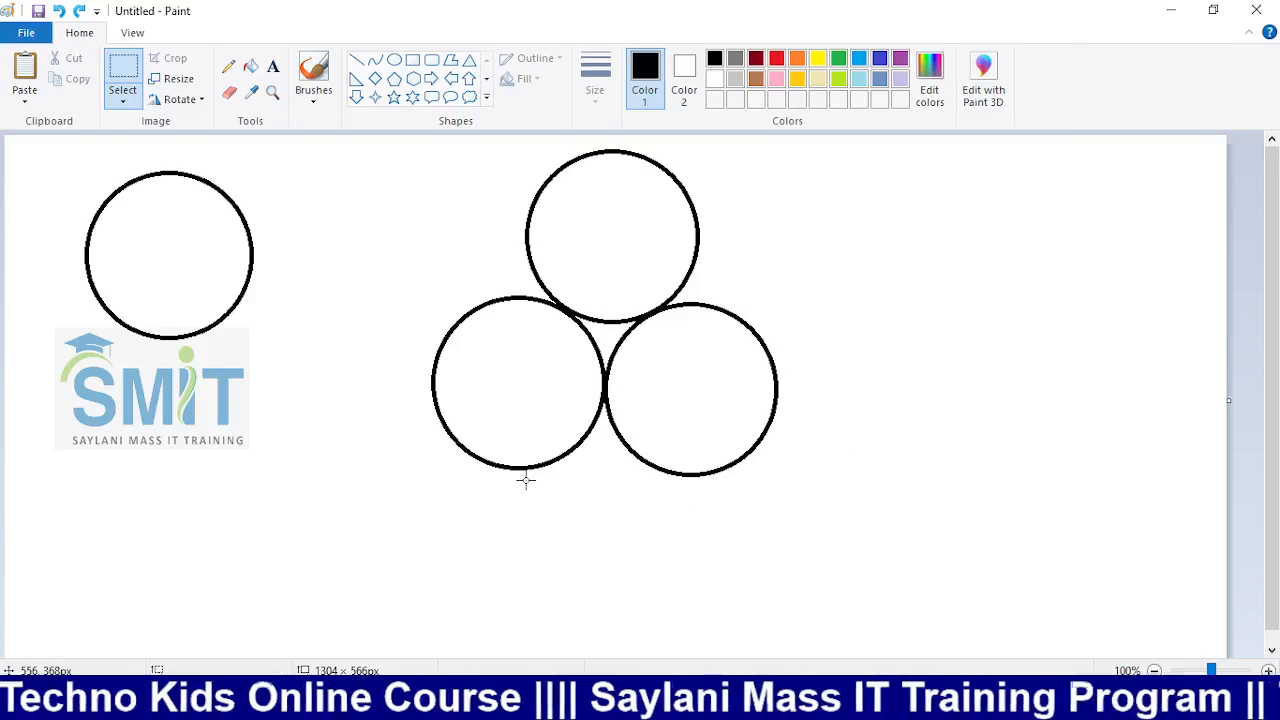
key(ctrl+z)
key(ctrl+z)
key(ctrl+z)
key(ctrl+z)
key(ctrl+z)
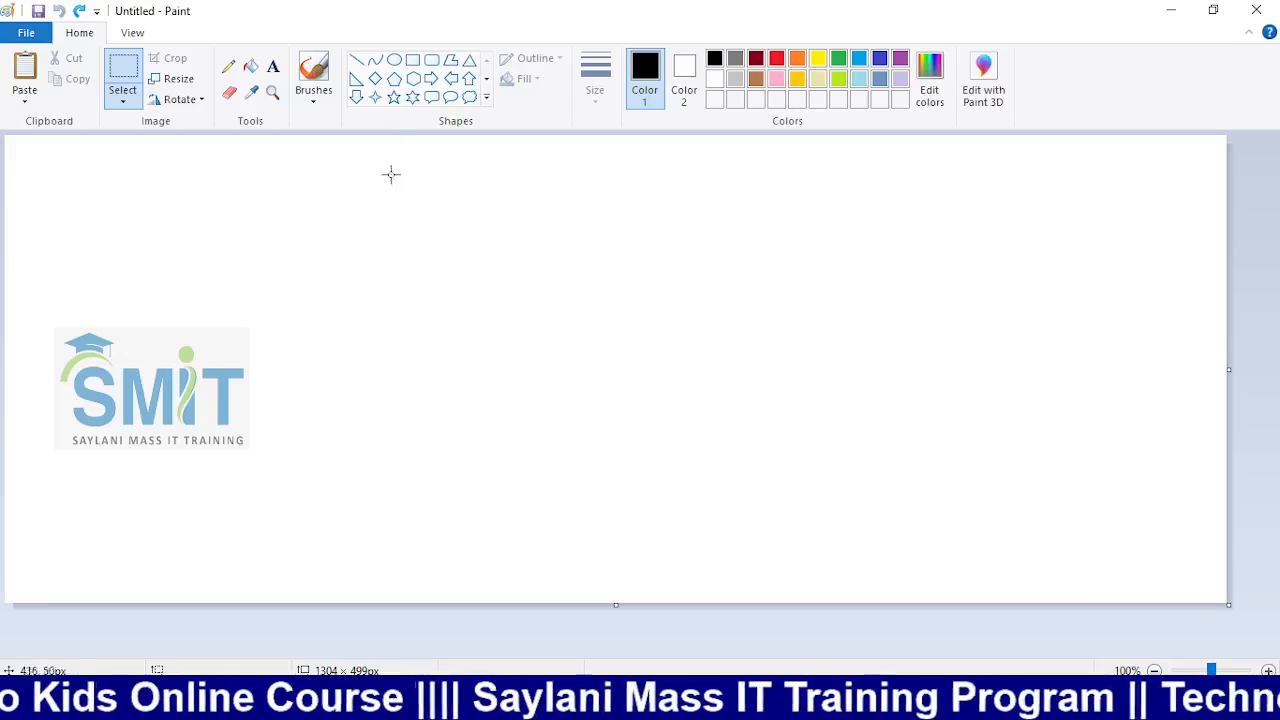
Draw a circle and copy it beside and above itself with a rectangular selection
click(394, 60)
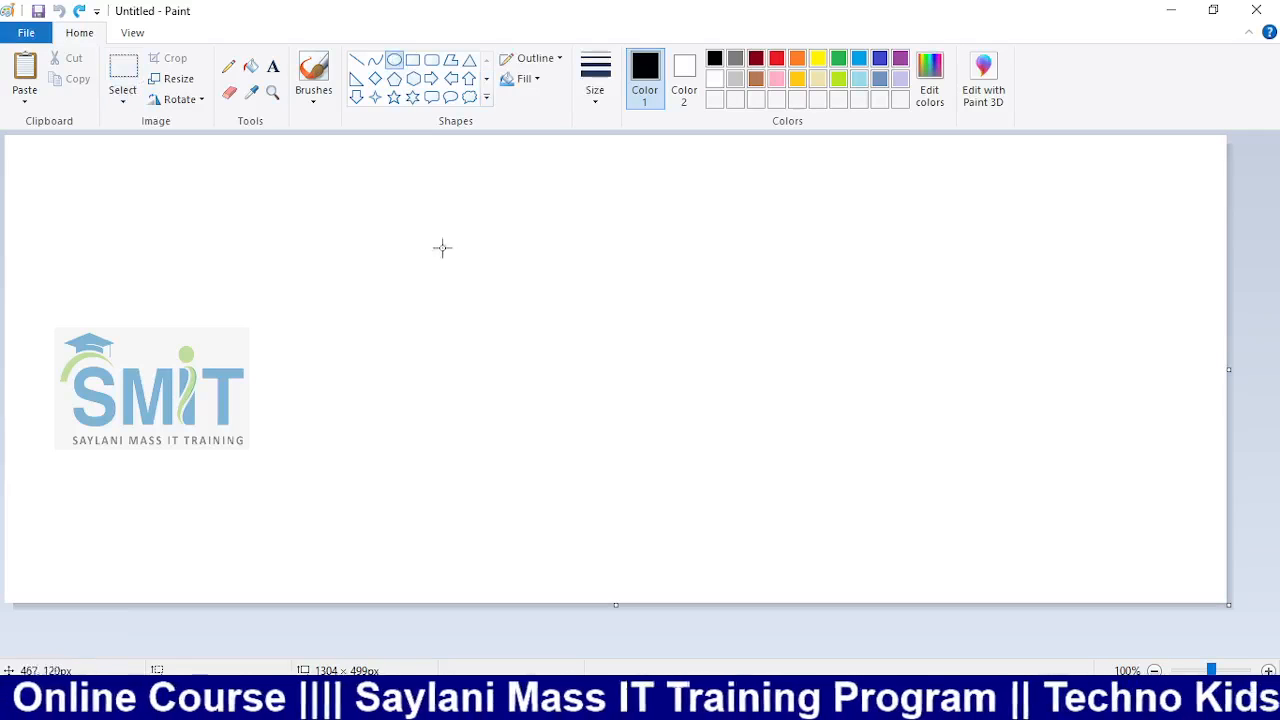
drag(386, 259, 597, 450)
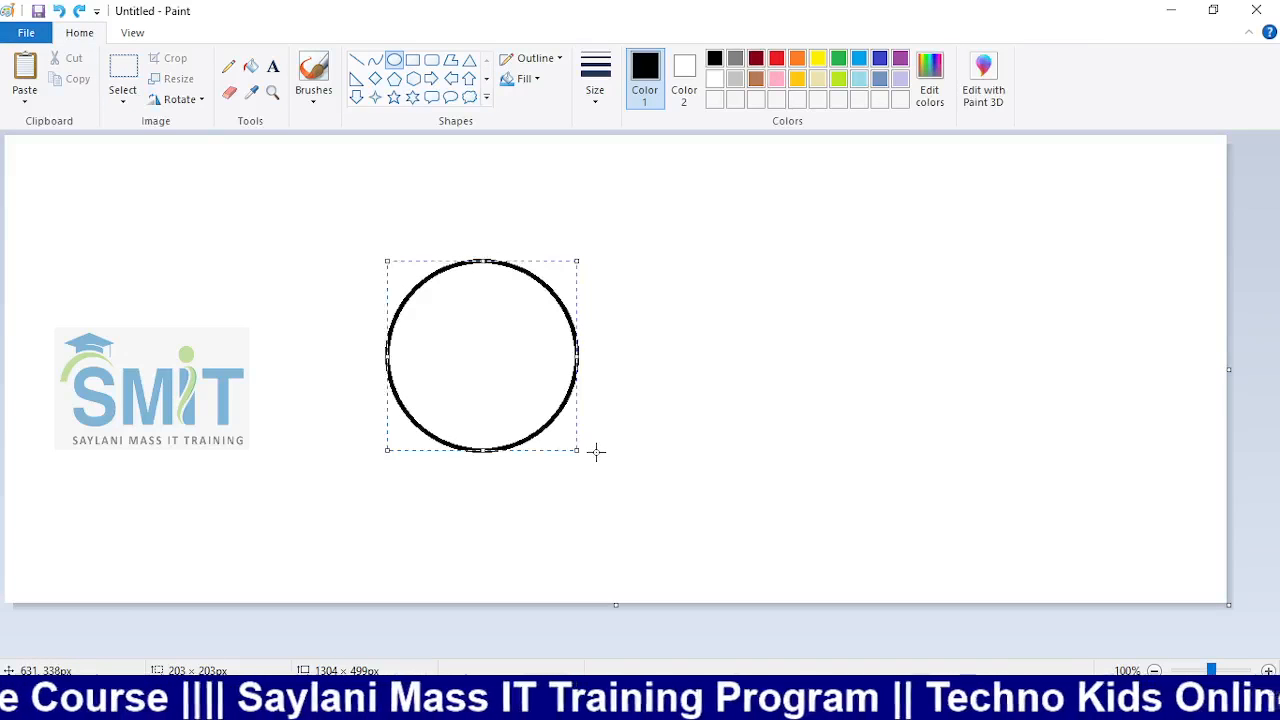
click(124, 95)
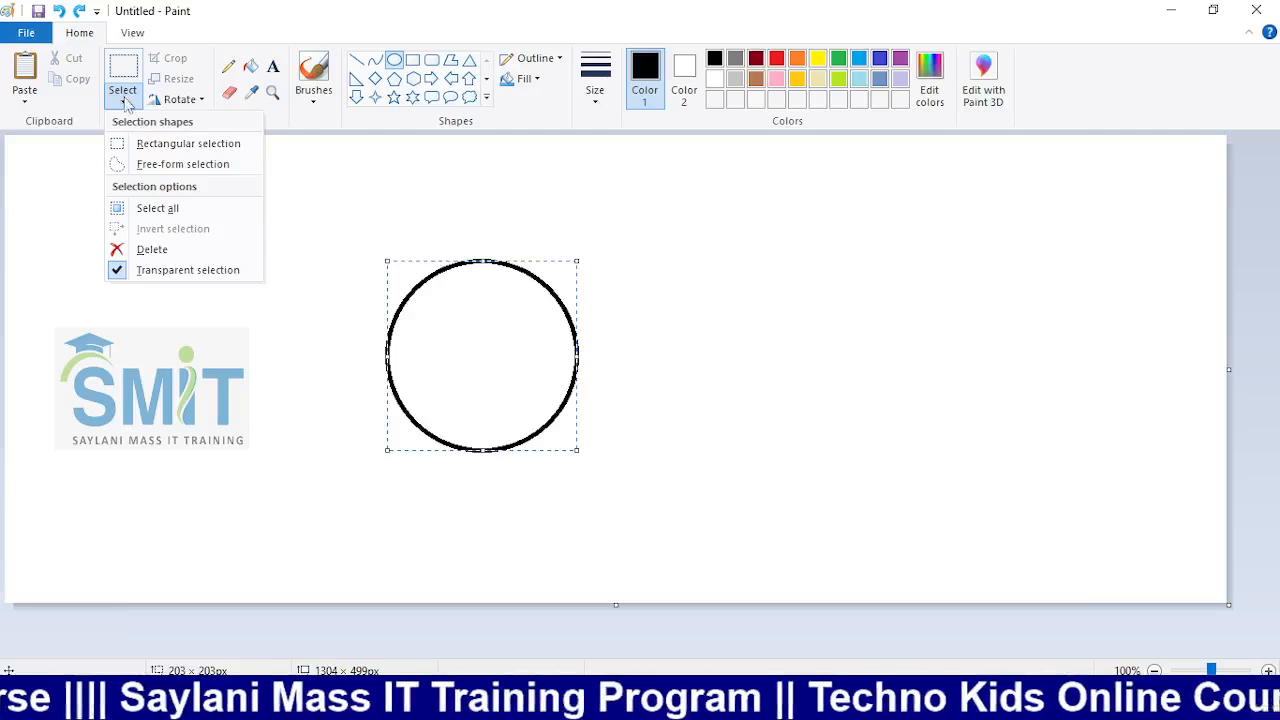
click(146, 143)
drag(256, 189, 612, 503)
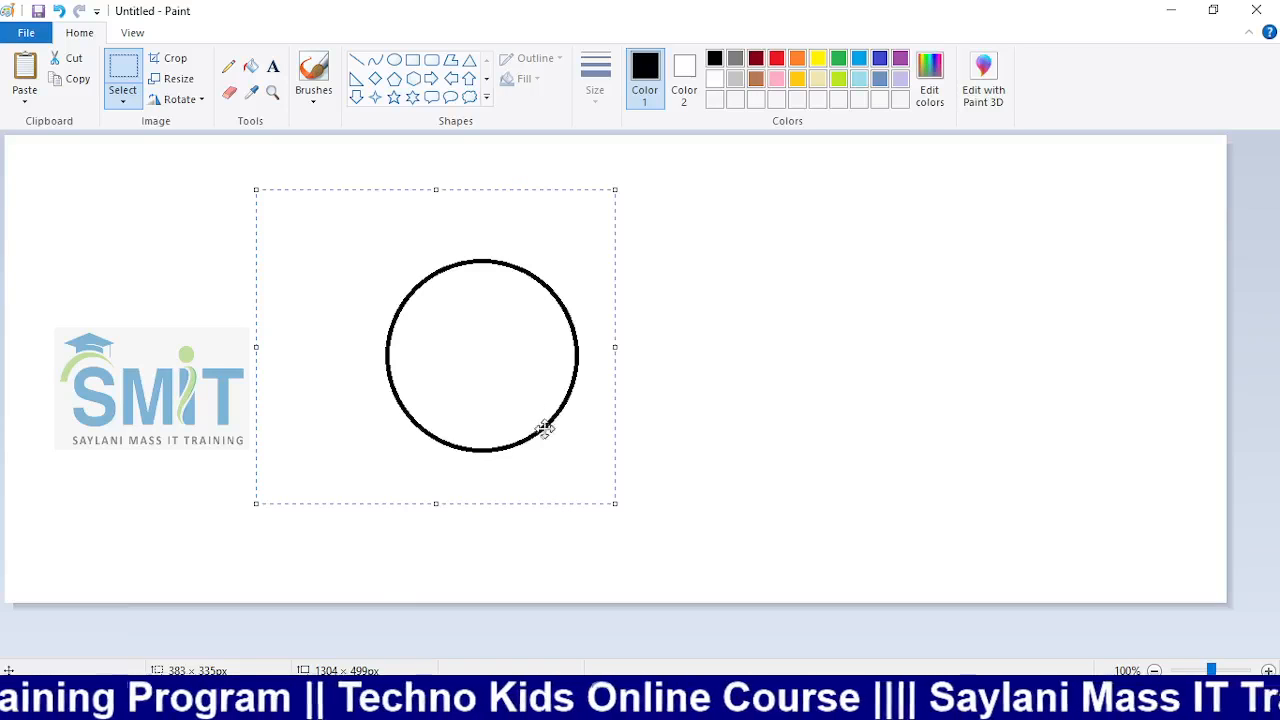
drag(538, 428, 723, 426)
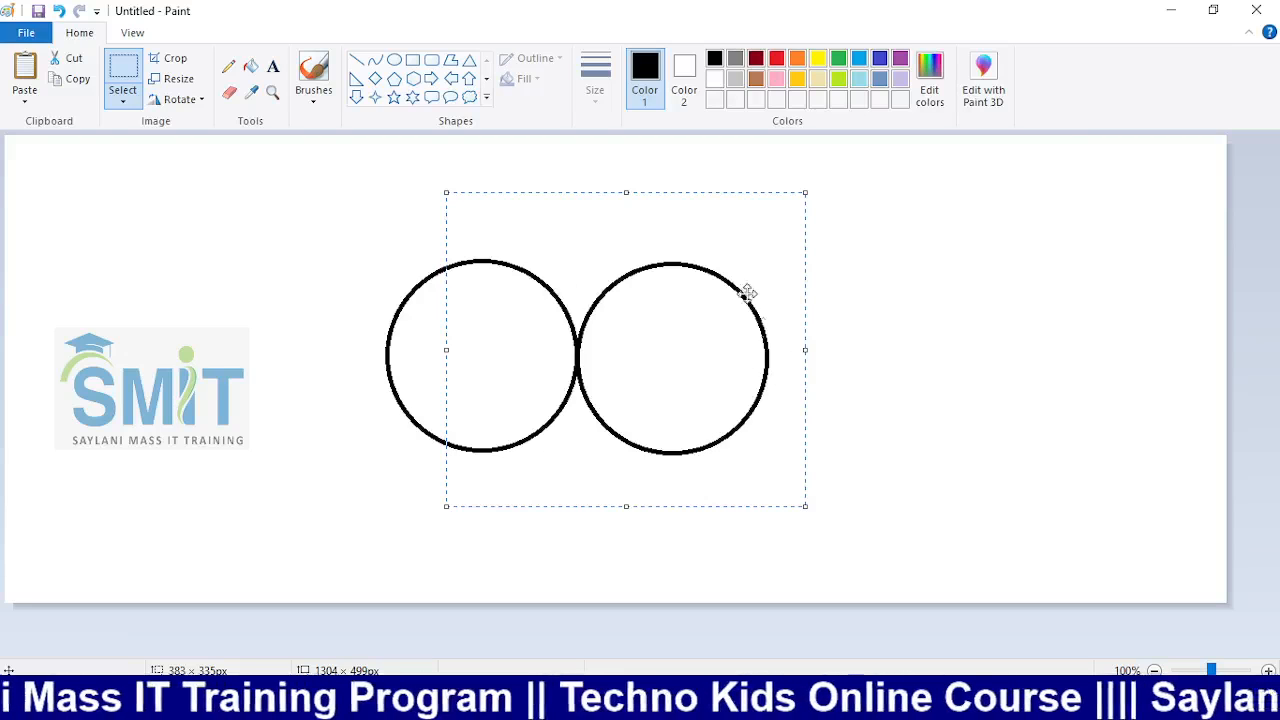
drag(749, 371, 644, 220)
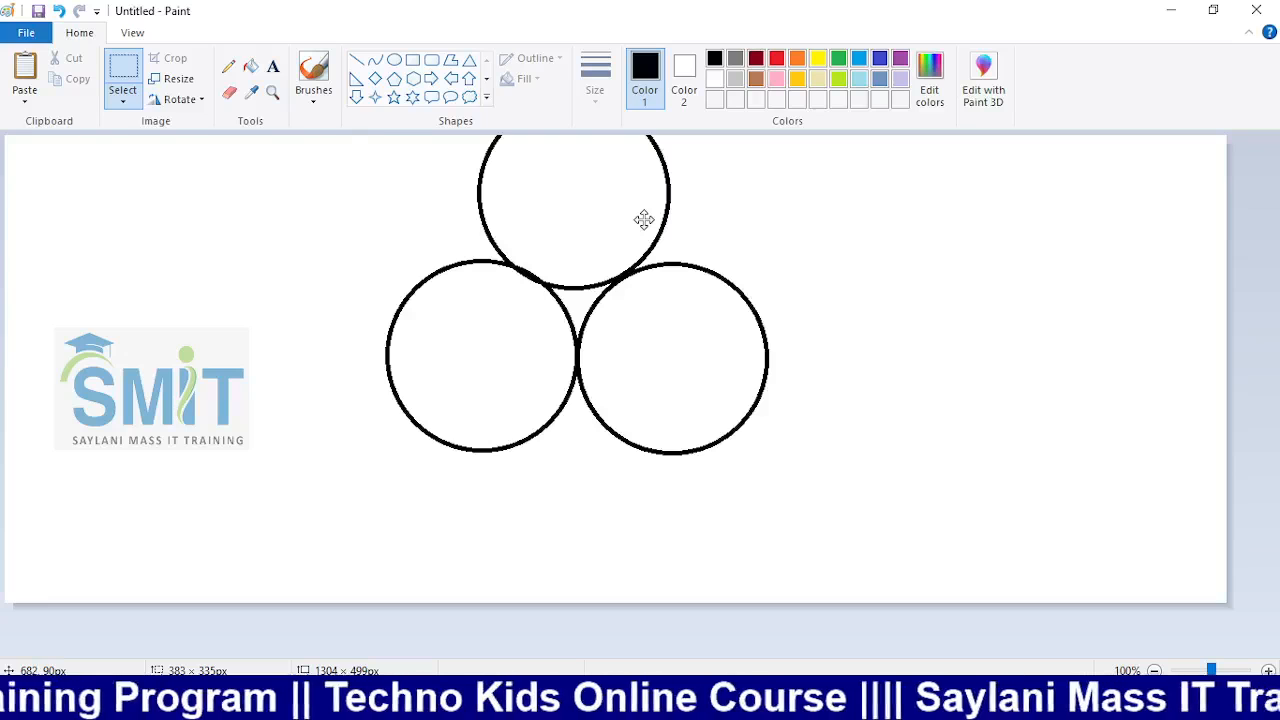
Undo all the circles and draw one small circle near the canvas centre
key(ctrl+z)
key(ctrl+z)
key(ctrl+z)
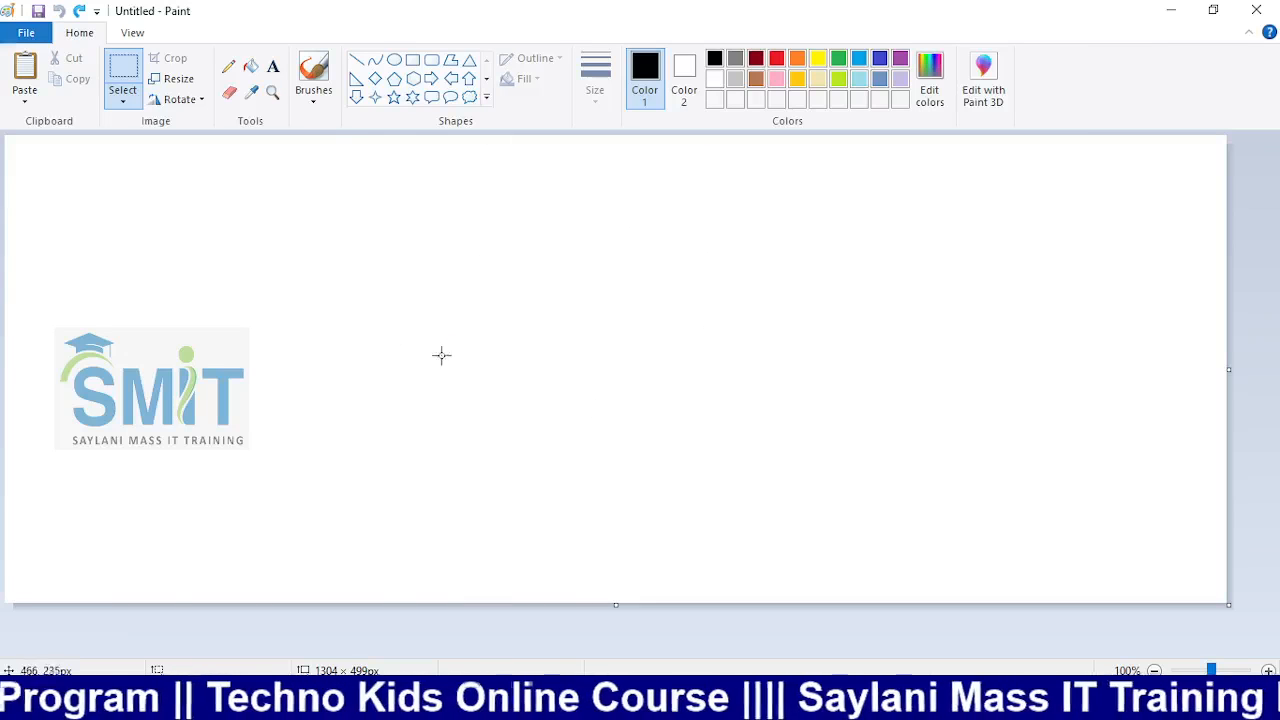
drag(522, 353, 523, 353)
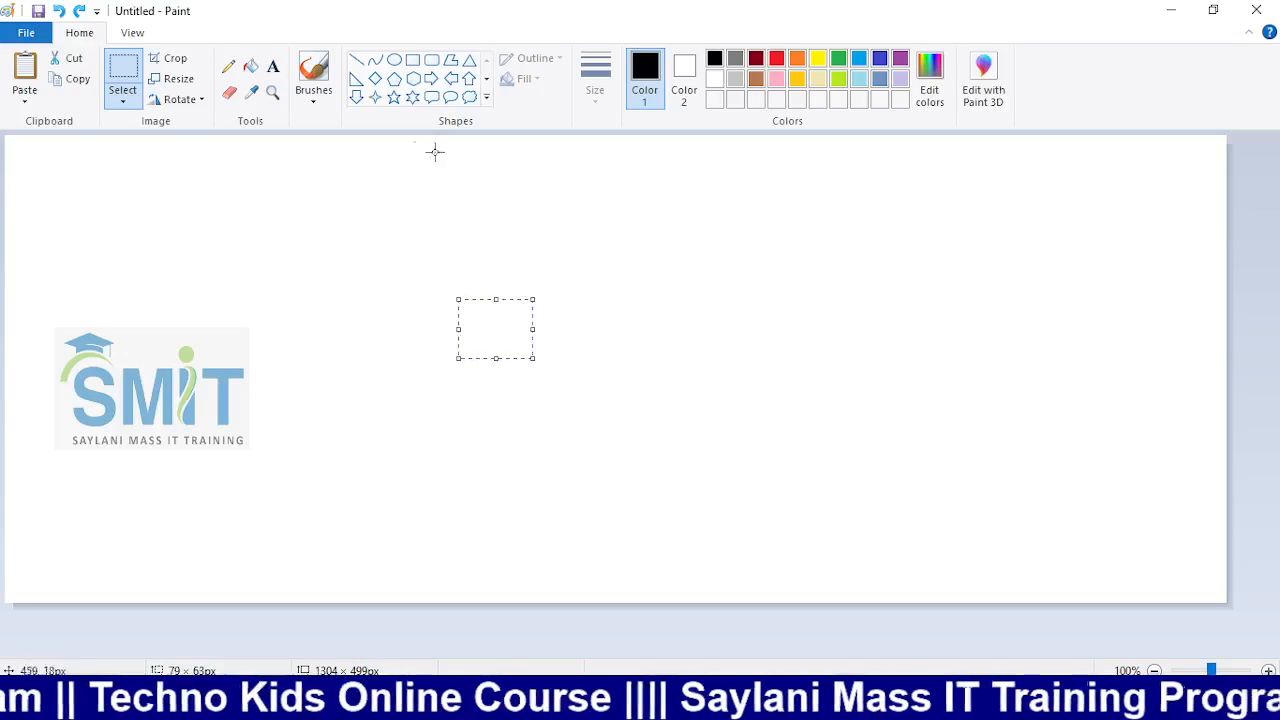
click(394, 59)
drag(458, 286, 566, 440)
Undo the small circle, heighten the canvas, and draw a circle about 204 × 199px near the centre
key(ctrl+z)
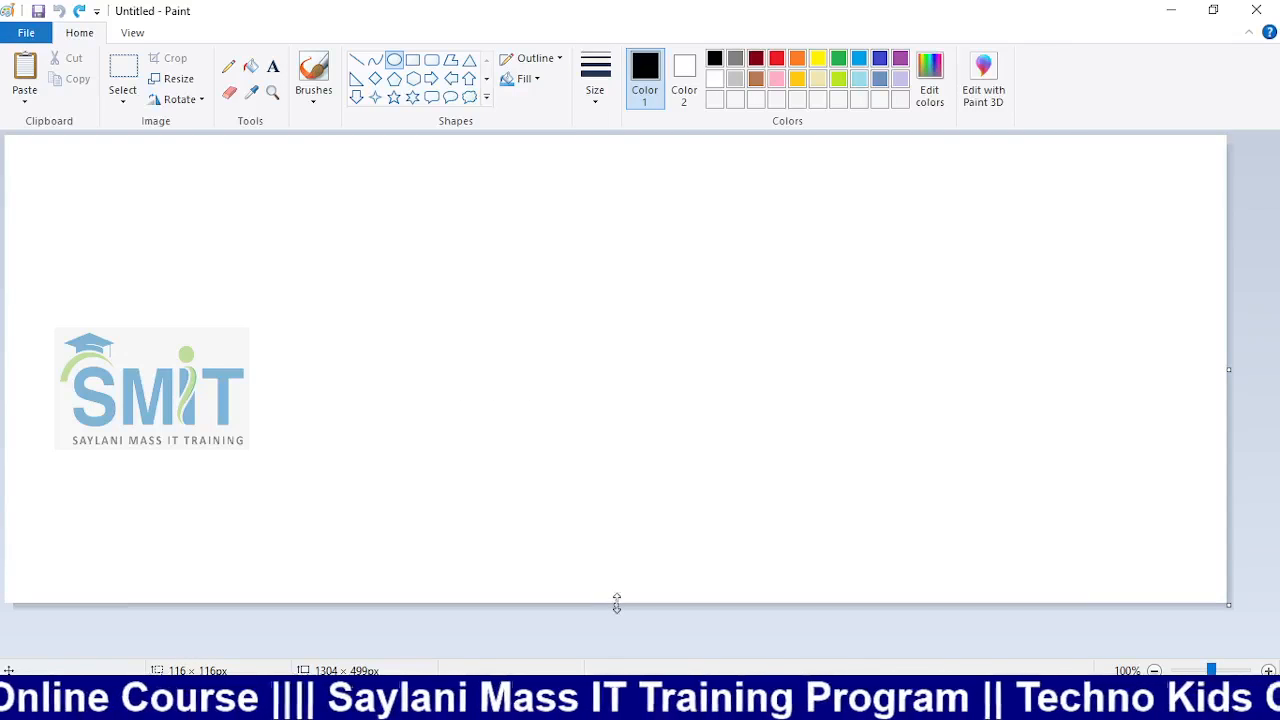
drag(616, 603, 626, 650)
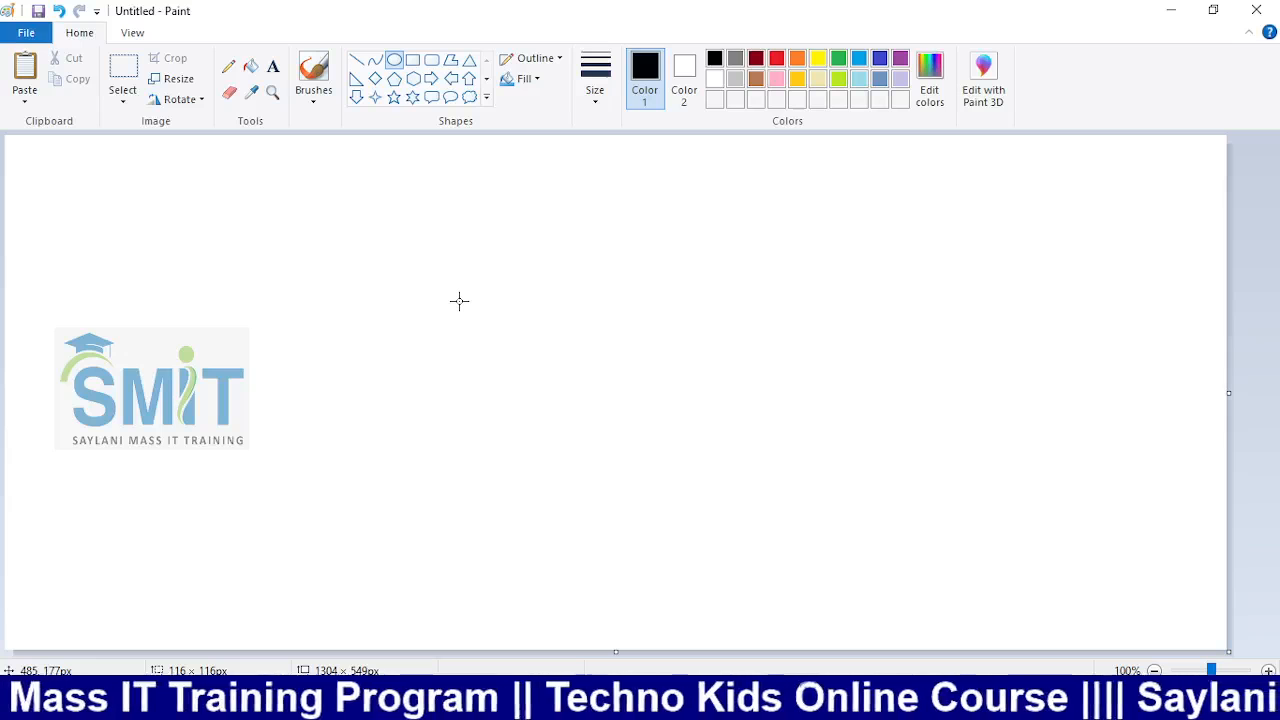
mouse_move(471, 274)
mouse_down()
mouse_move(526, 331)
mouse_move(609, 469)
mouse_up()
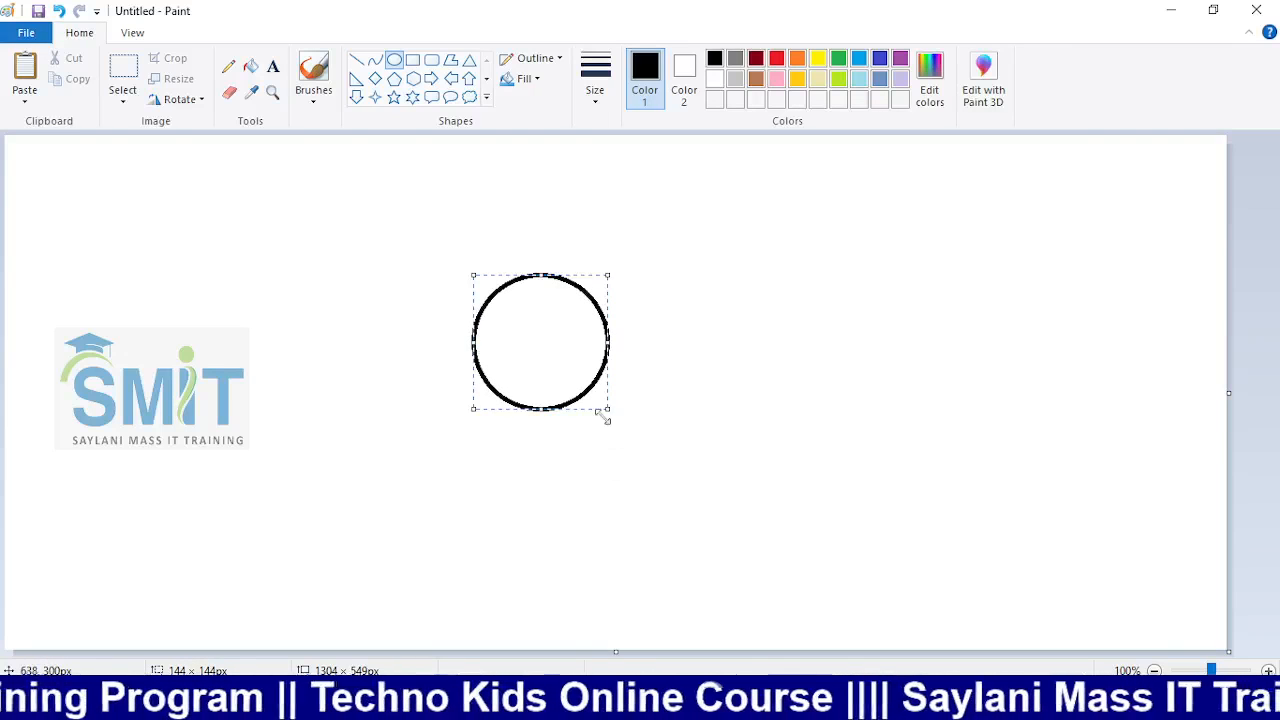
key(Down)
key(Down)
key(Down)
key(Down)
key(Down)
key(Down)
key(Down)
key(Down)
key(Down)
key(Down)
key(Down)
key(Down)
key(Down)
key(Down)
key(Down)
key(Down)
key(Down)
key(Down)
key(Down)
key(Down)
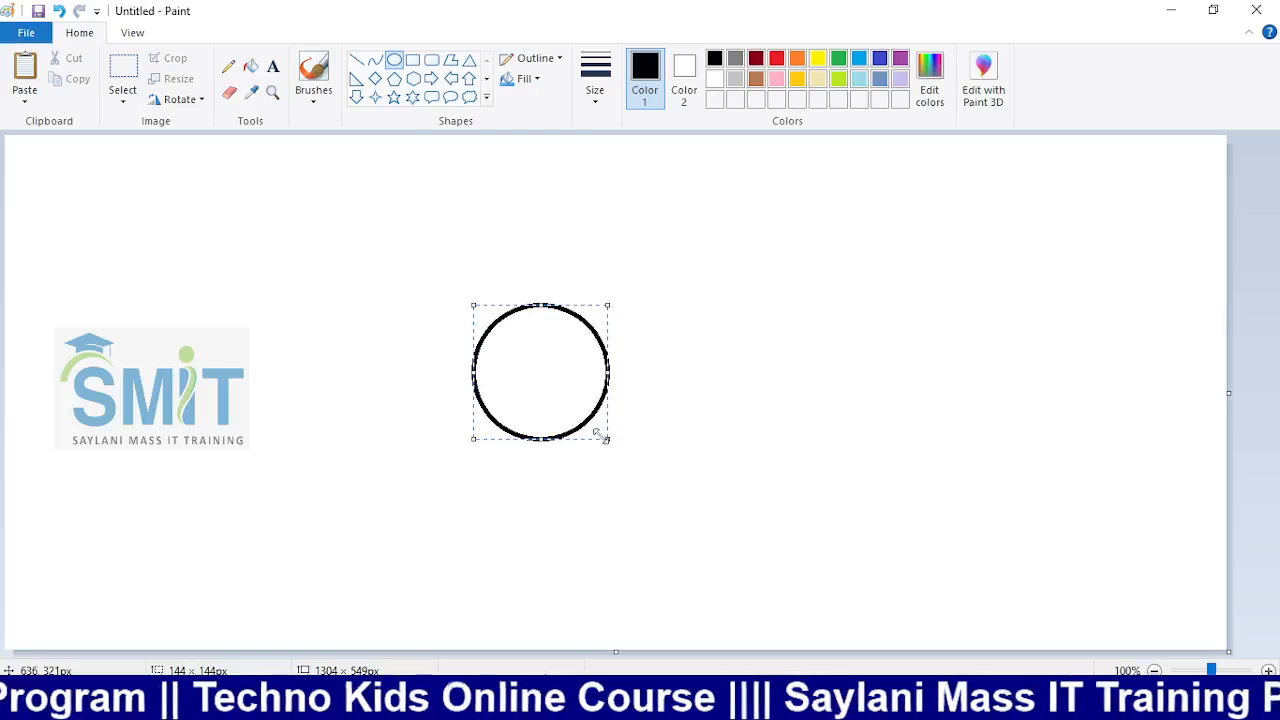
drag(607, 438, 665, 492)
key(Up)
key(Up)
key(Up)
key(Up)
key(Up)
key(Up)
key(Up)
key(Up)
key(Up)
key(Up)
key(Up)
key(Up)
key(Up)
key(Up)
key(Up)
key(Up)
key(Up)
key(Up)
key(Up)
key(Up)
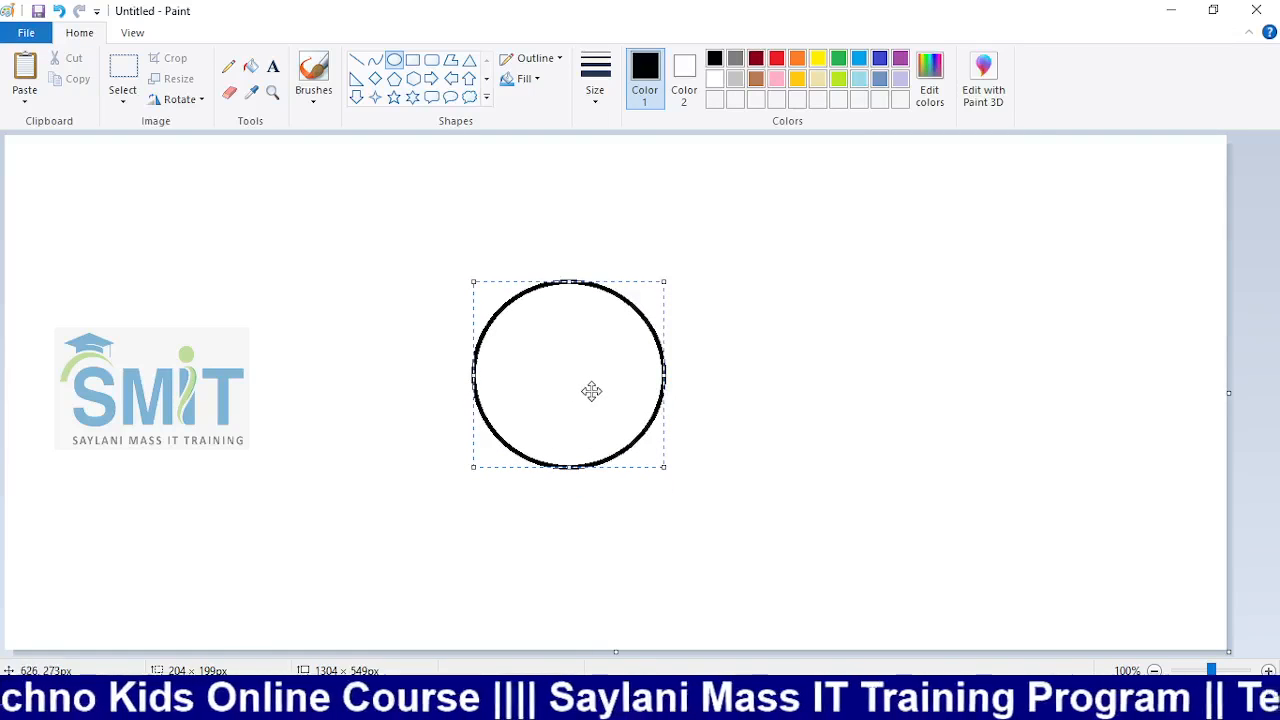
mouse_move(589, 389)
mouse_down()
mouse_move(731, 383)
mouse_move(646, 371)
mouse_move(588, 385)
mouse_up()
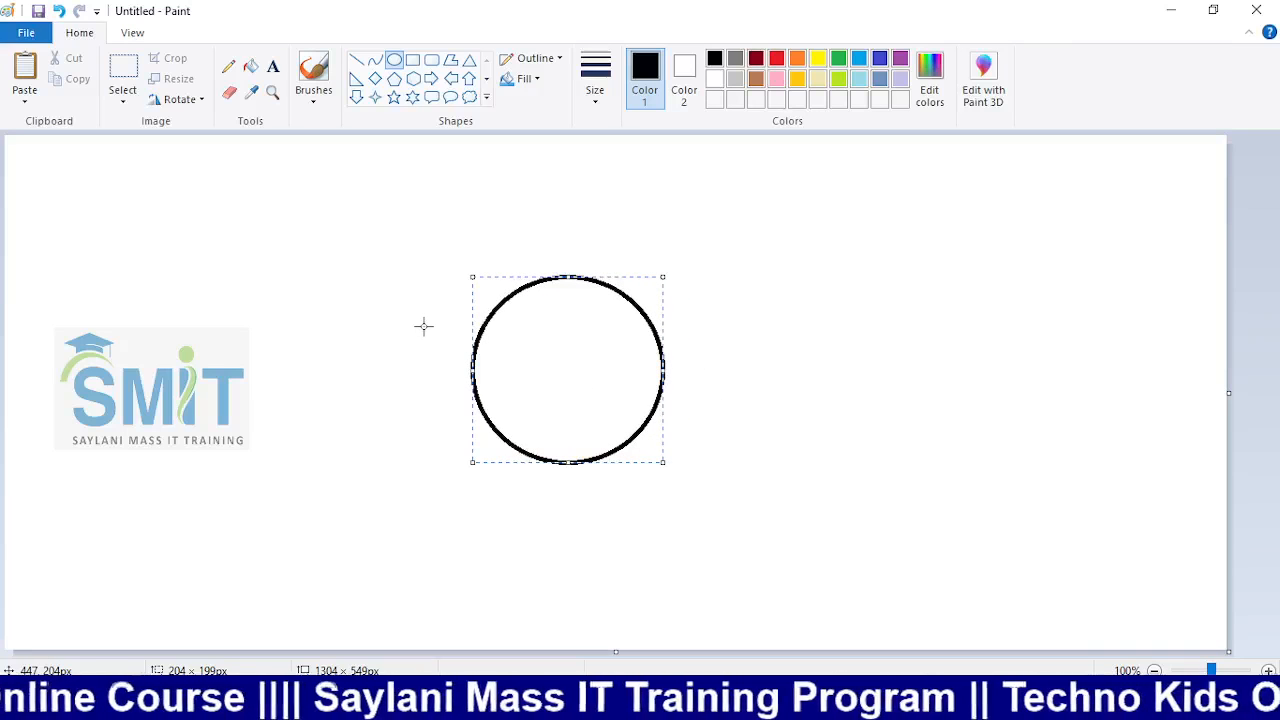
click(138, 98)
Copy the circle to touch it on the right, discarding the extra top and bottom copies
click(157, 143)
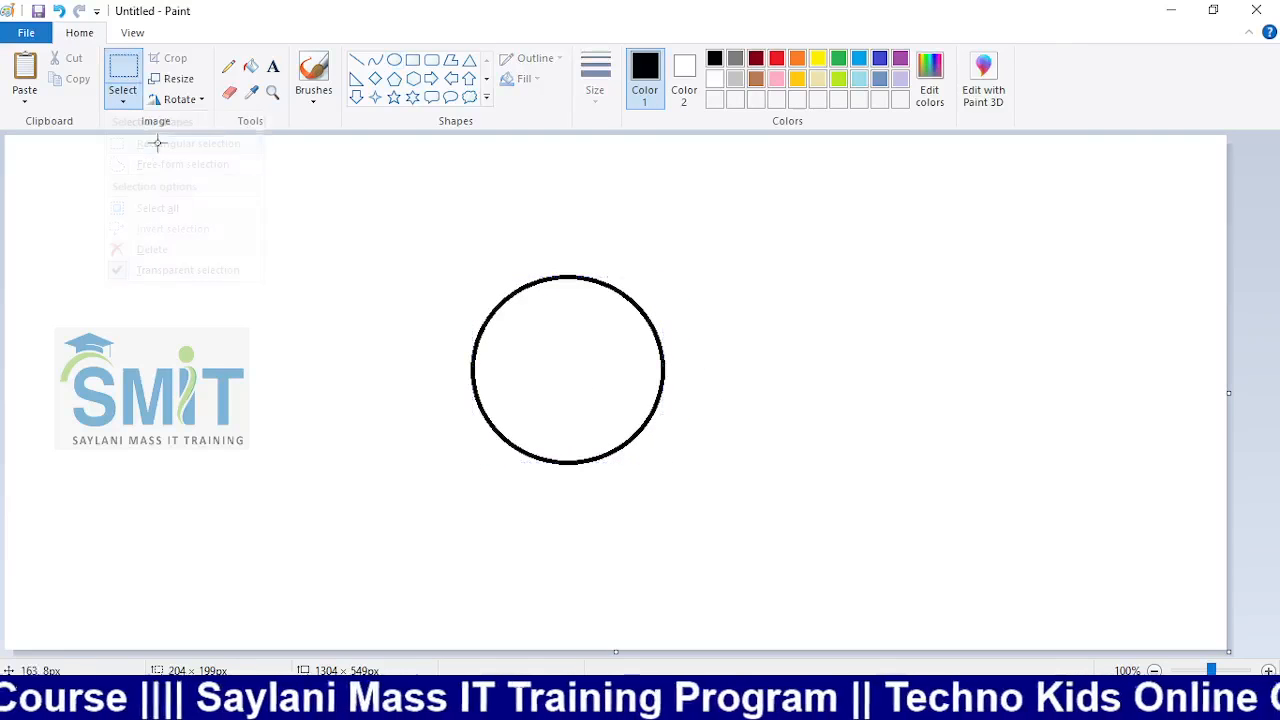
drag(346, 231, 733, 522)
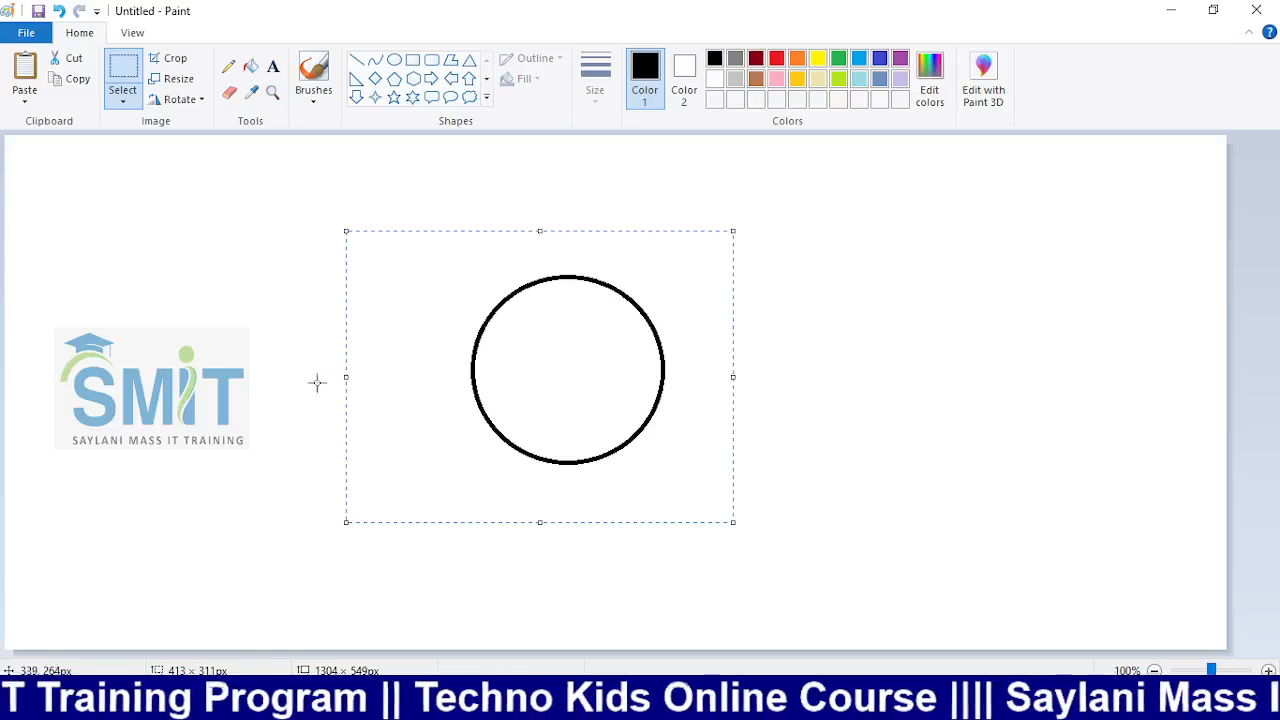
drag(517, 395, 626, 563)
drag(643, 518, 650, 200)
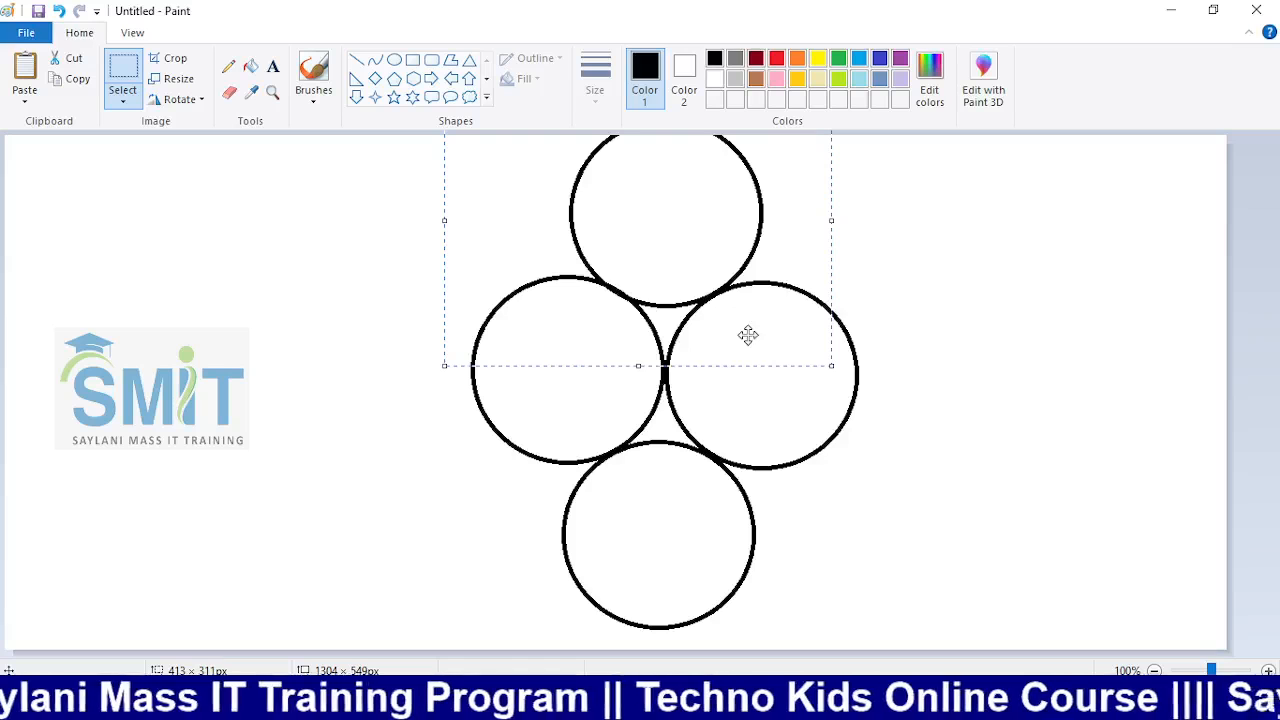
key(Delete)
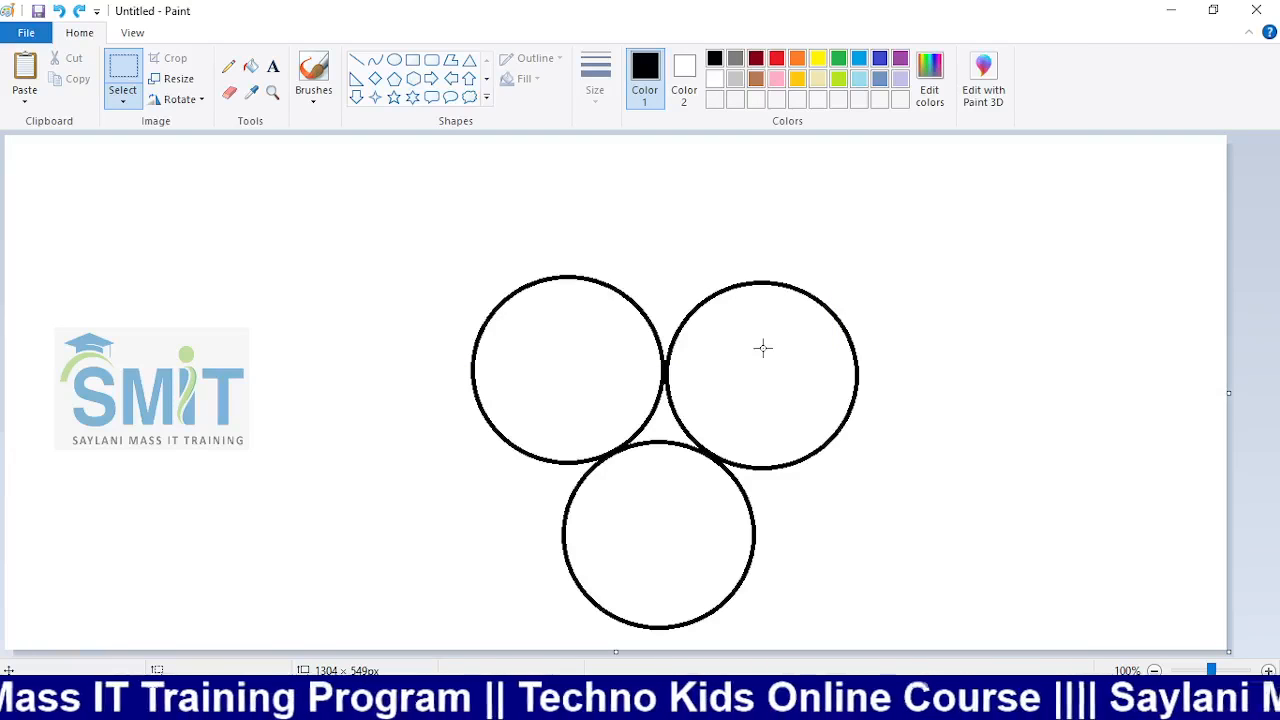
key(ctrl+z)
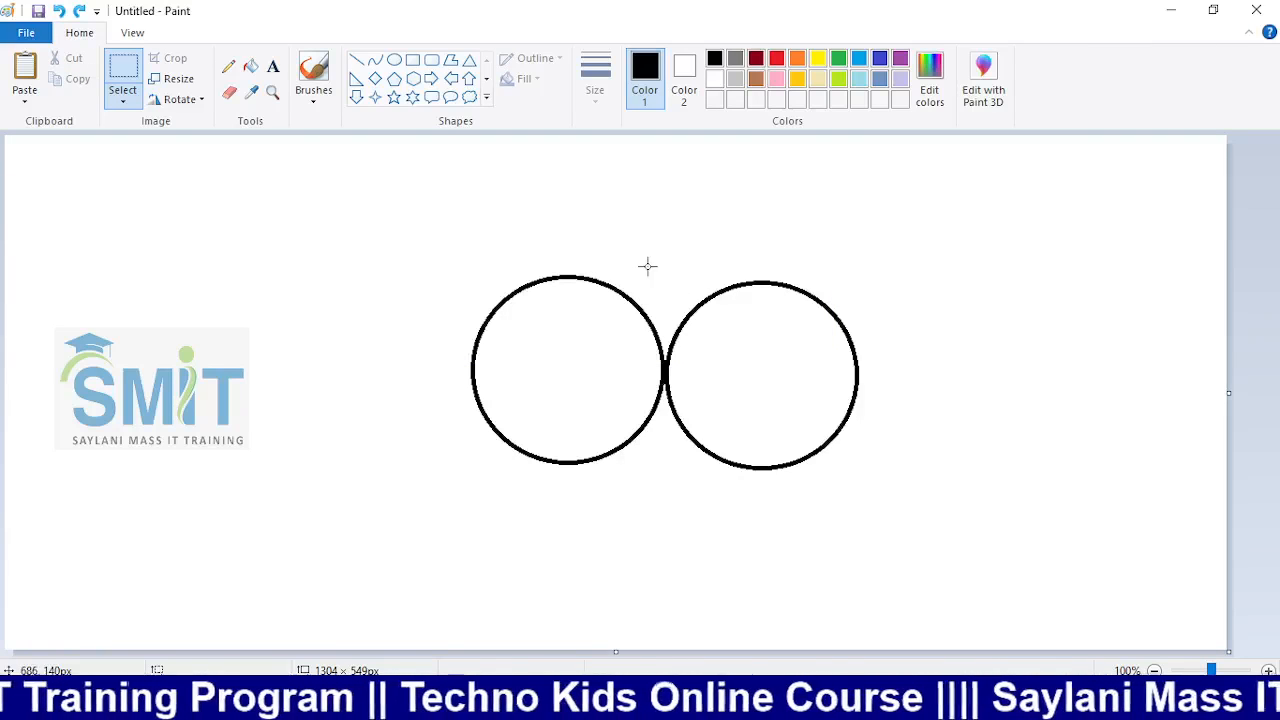
Paste and place further circle copies overlapping the pair at one centre, making a seven-circle rosette
key(ctrl+v)
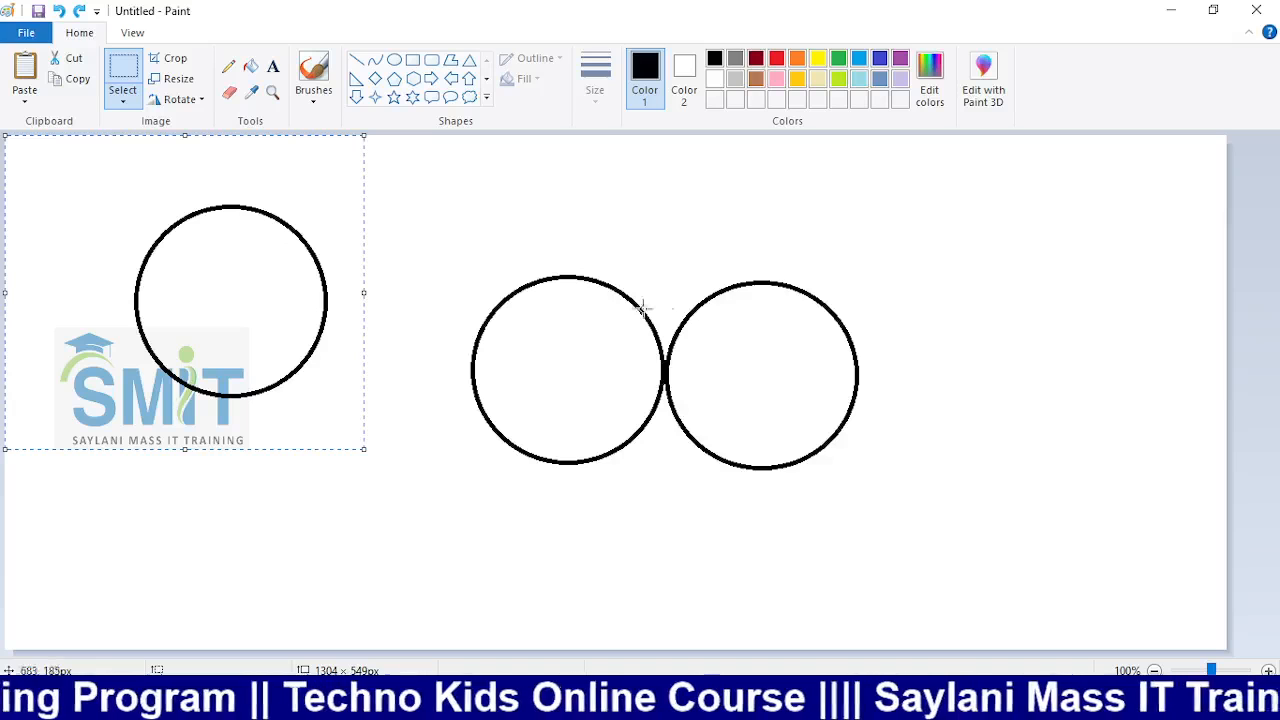
drag(243, 303, 683, 270)
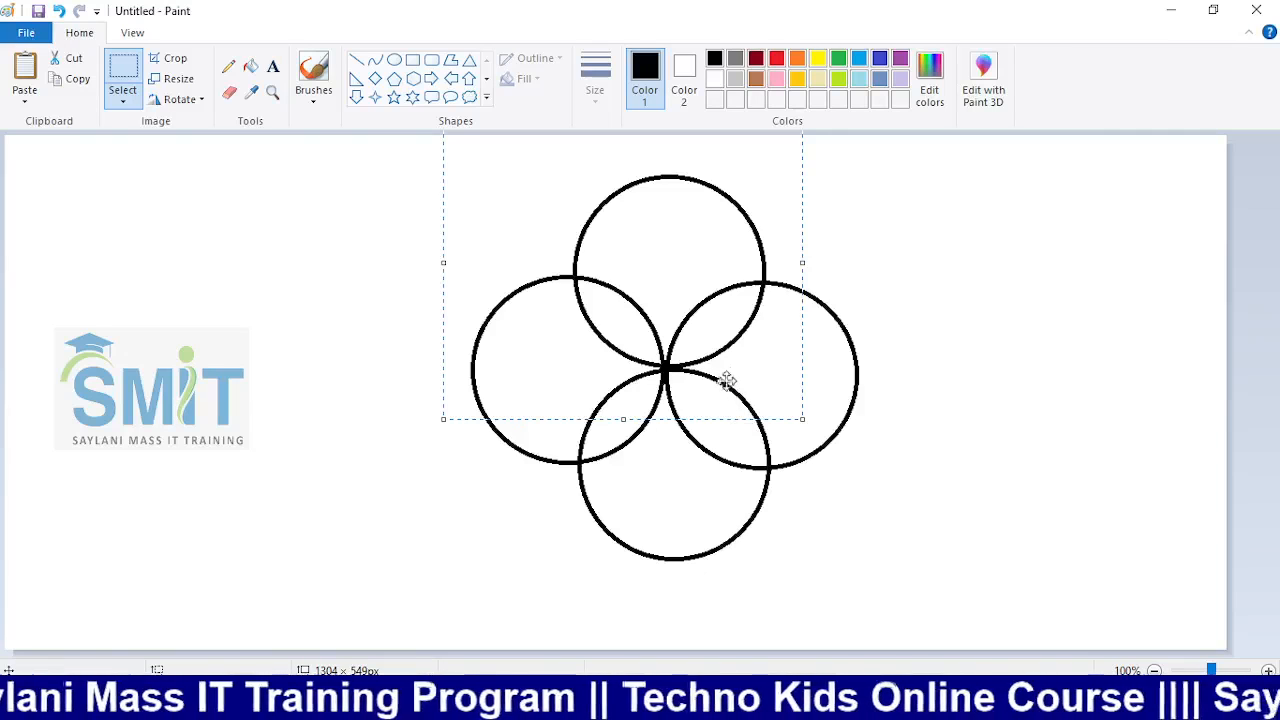
drag(671, 286, 596, 313)
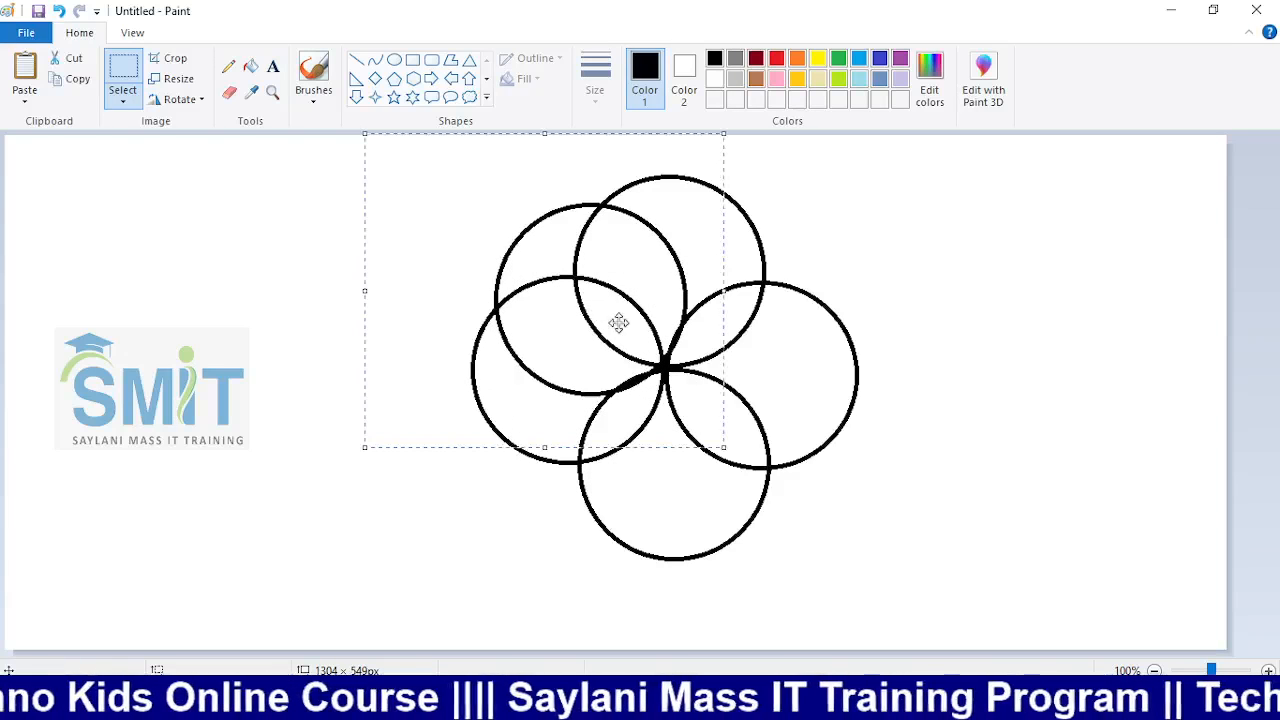
drag(639, 275, 673, 481)
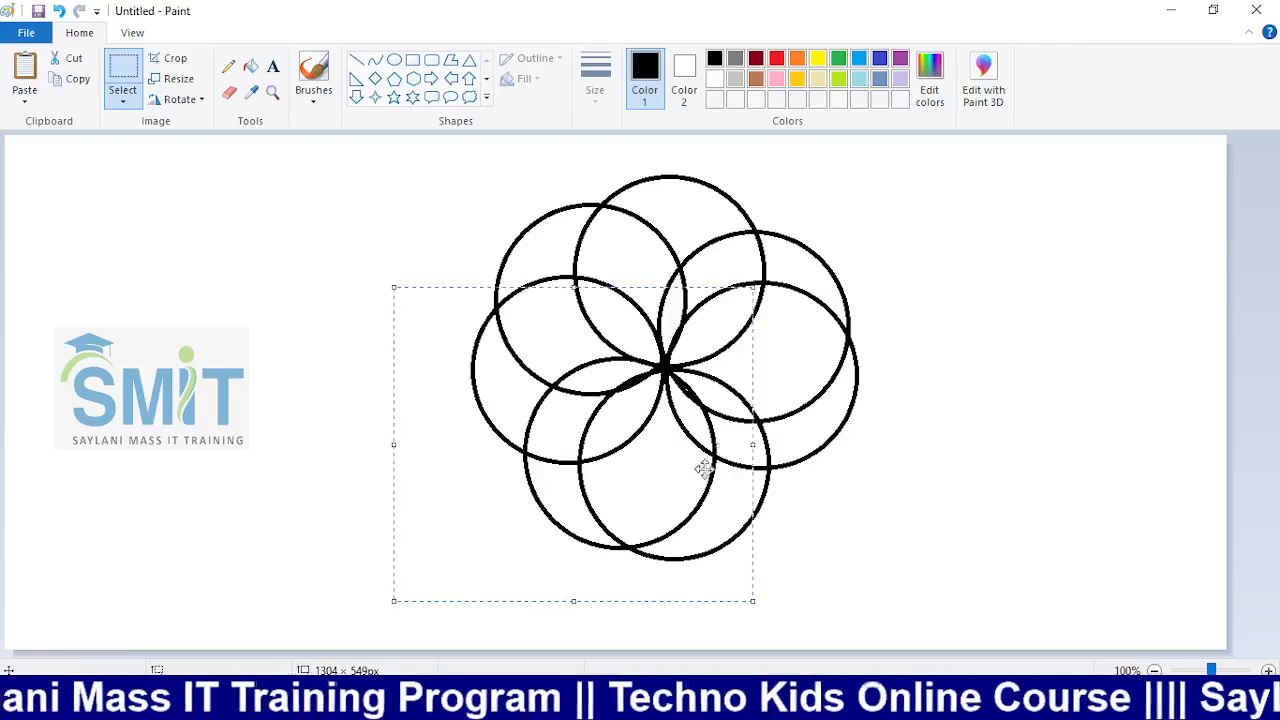
Fill the rosette's top petal red with the Fill tool
click(1016, 390)
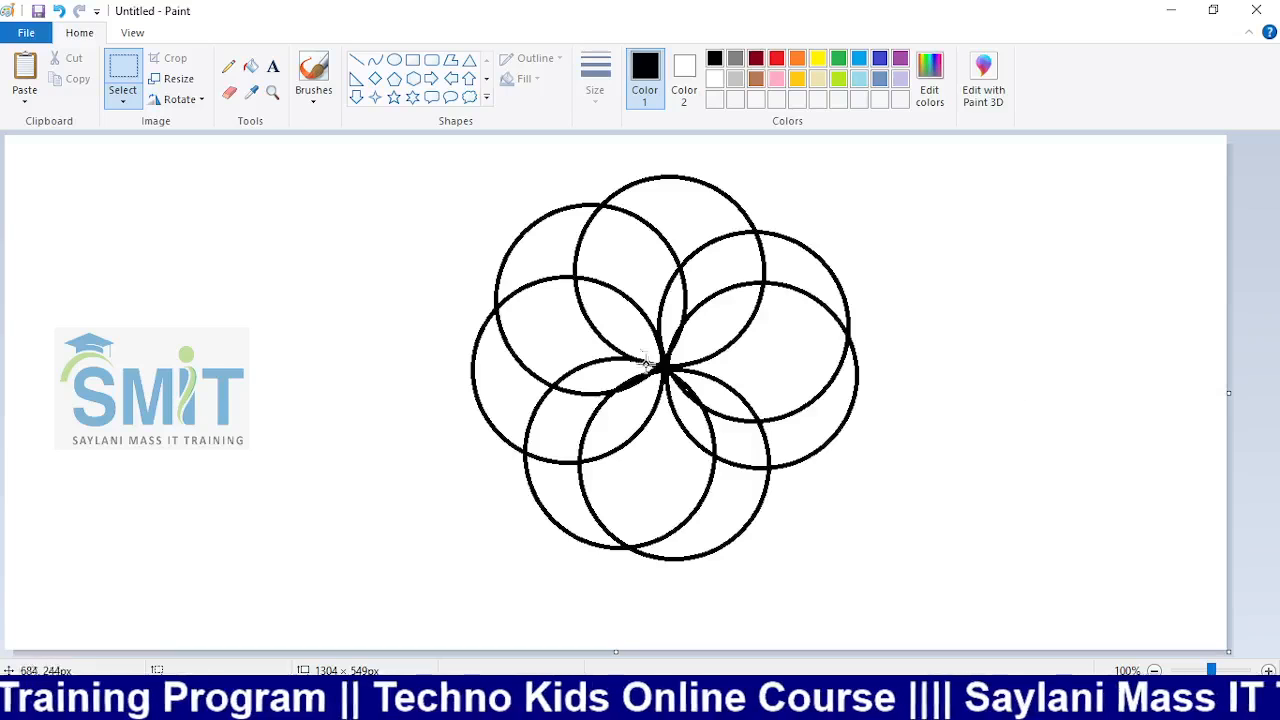
click(251, 66)
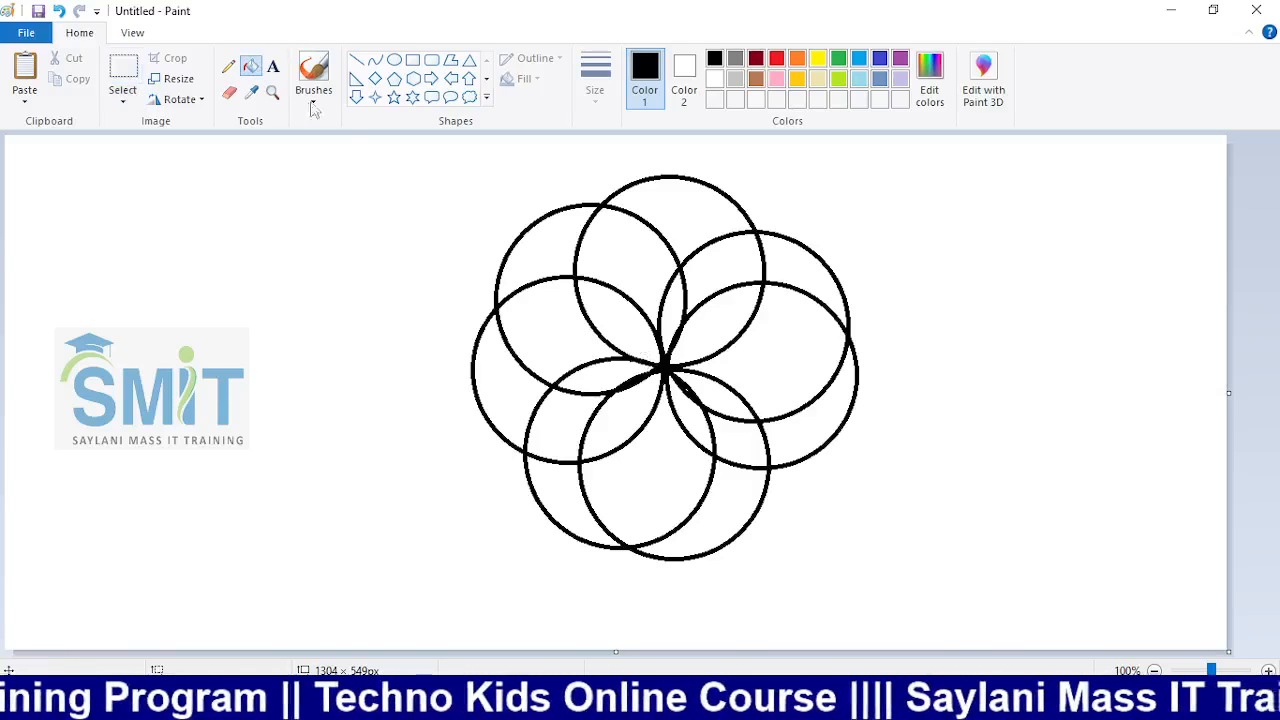
click(692, 191)
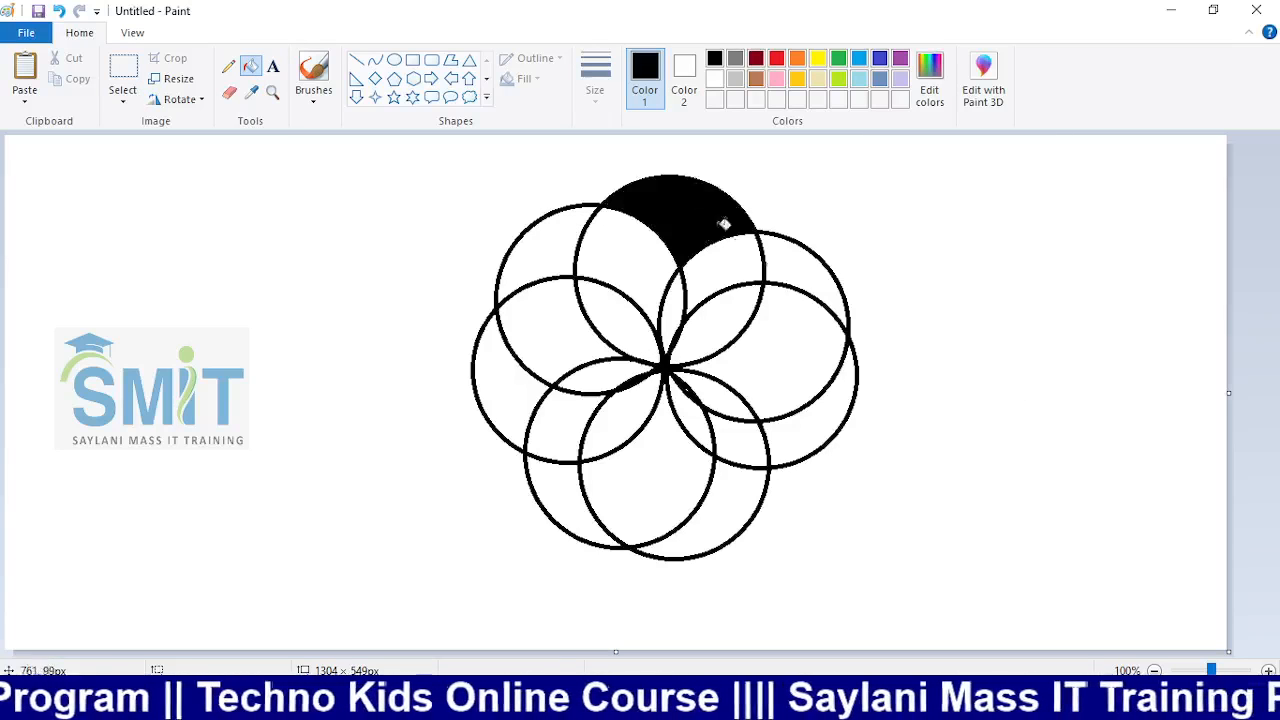
click(777, 60)
click(700, 210)
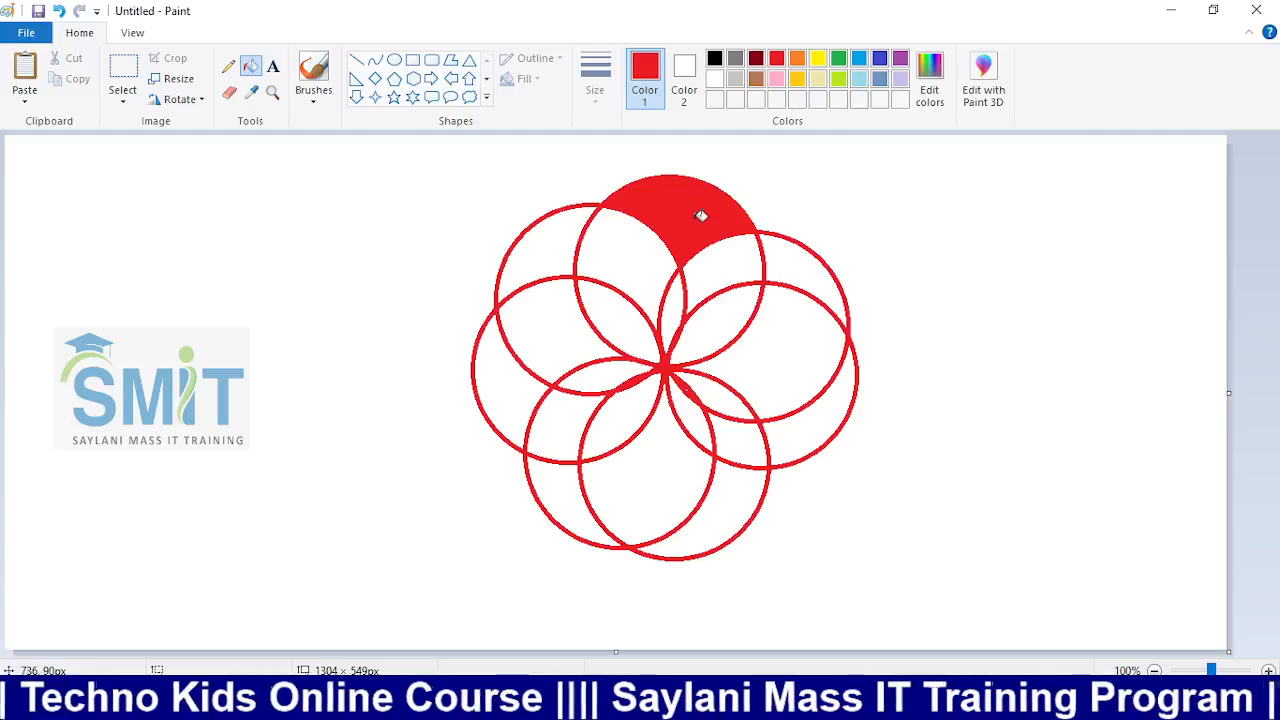
key(ctrl+z)
key(ctrl+z)
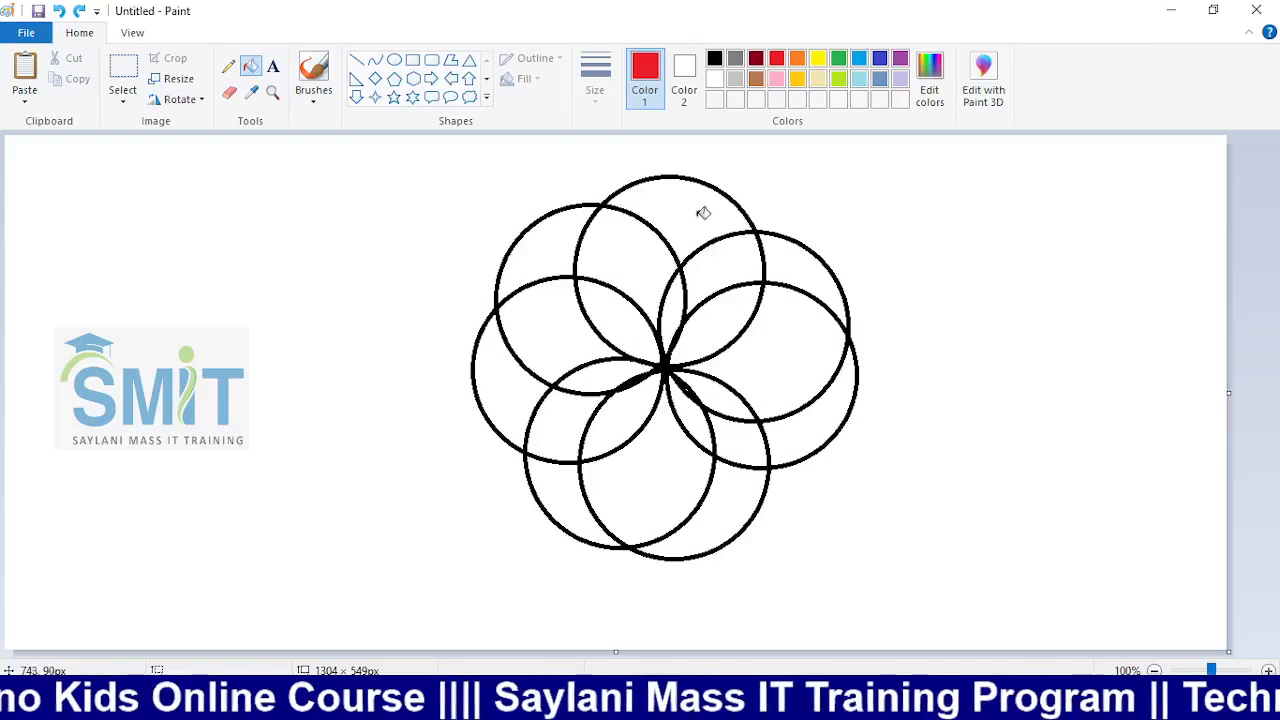
click(700, 210)
Fill the next petals gold and beige, and three lower regions light blue
click(797, 80)
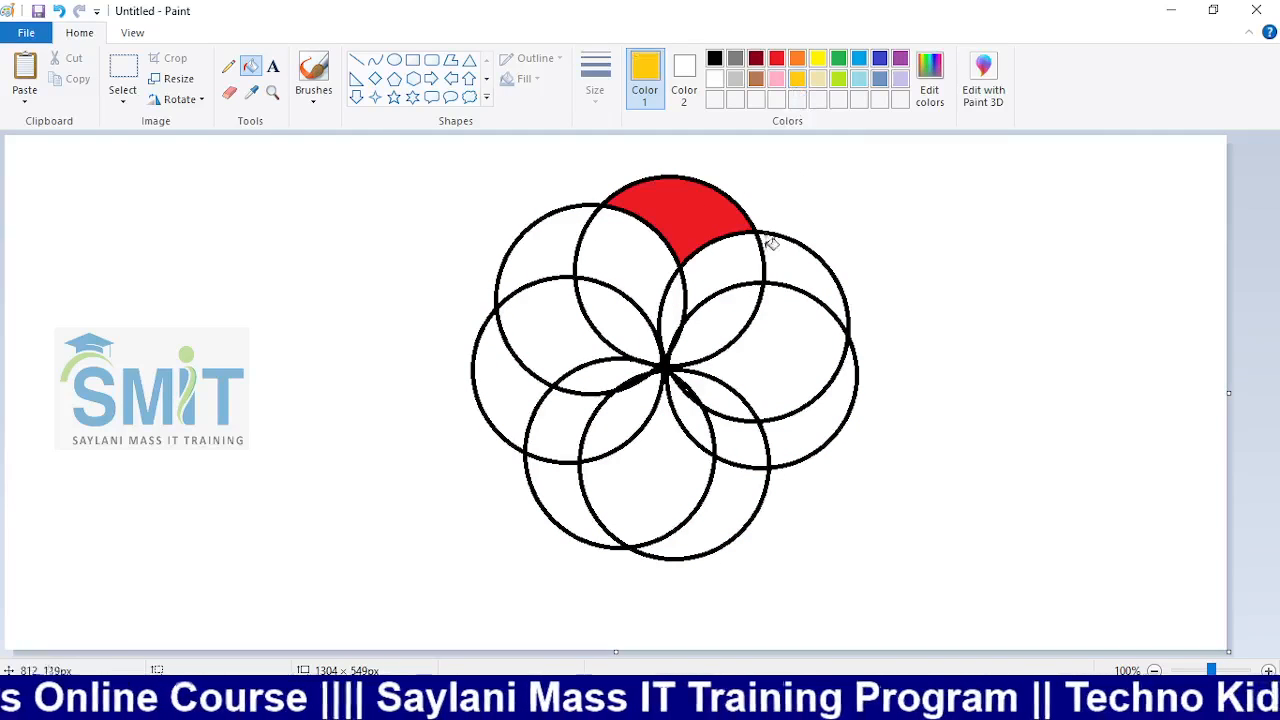
click(734, 260)
click(818, 79)
click(810, 268)
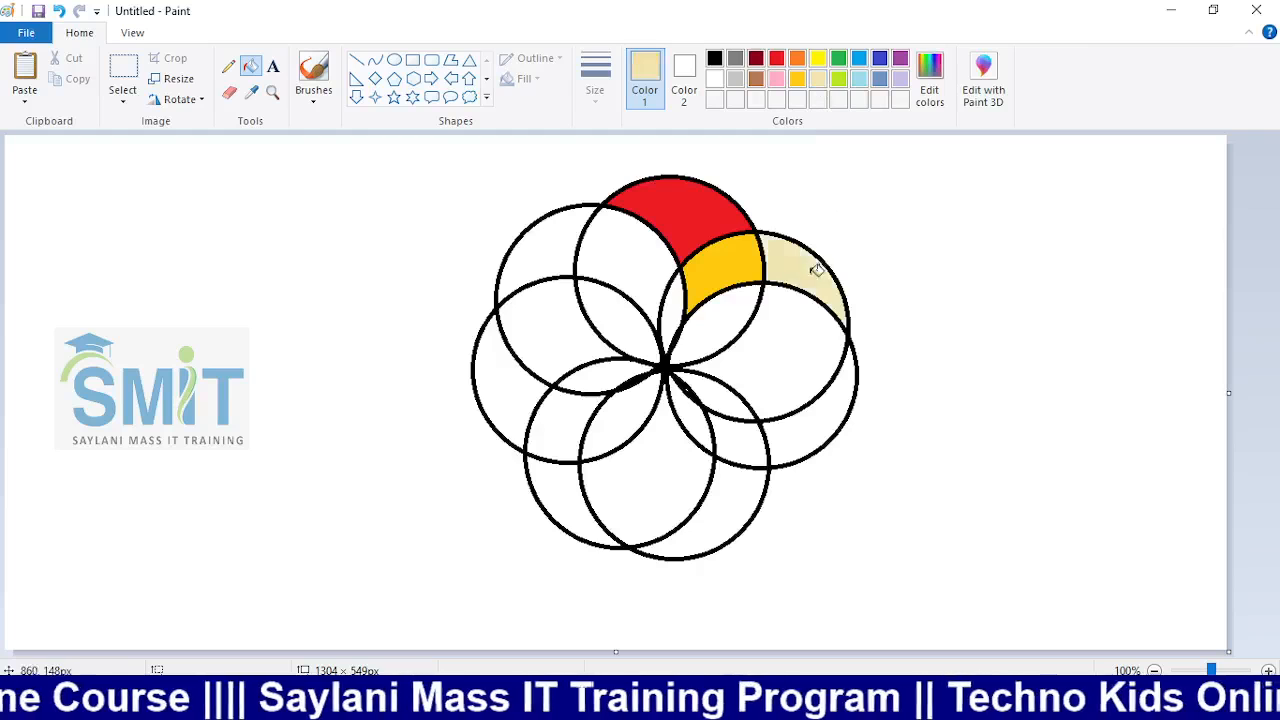
click(859, 79)
click(730, 298)
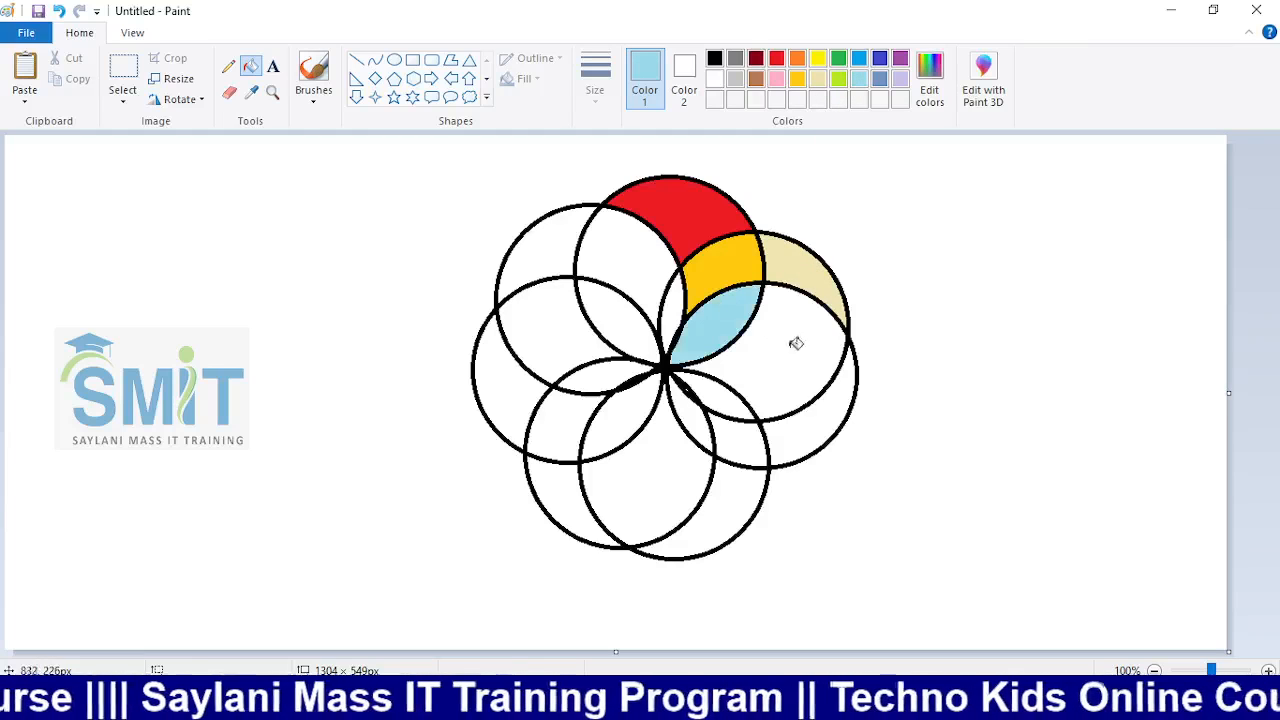
click(797, 344)
click(675, 443)
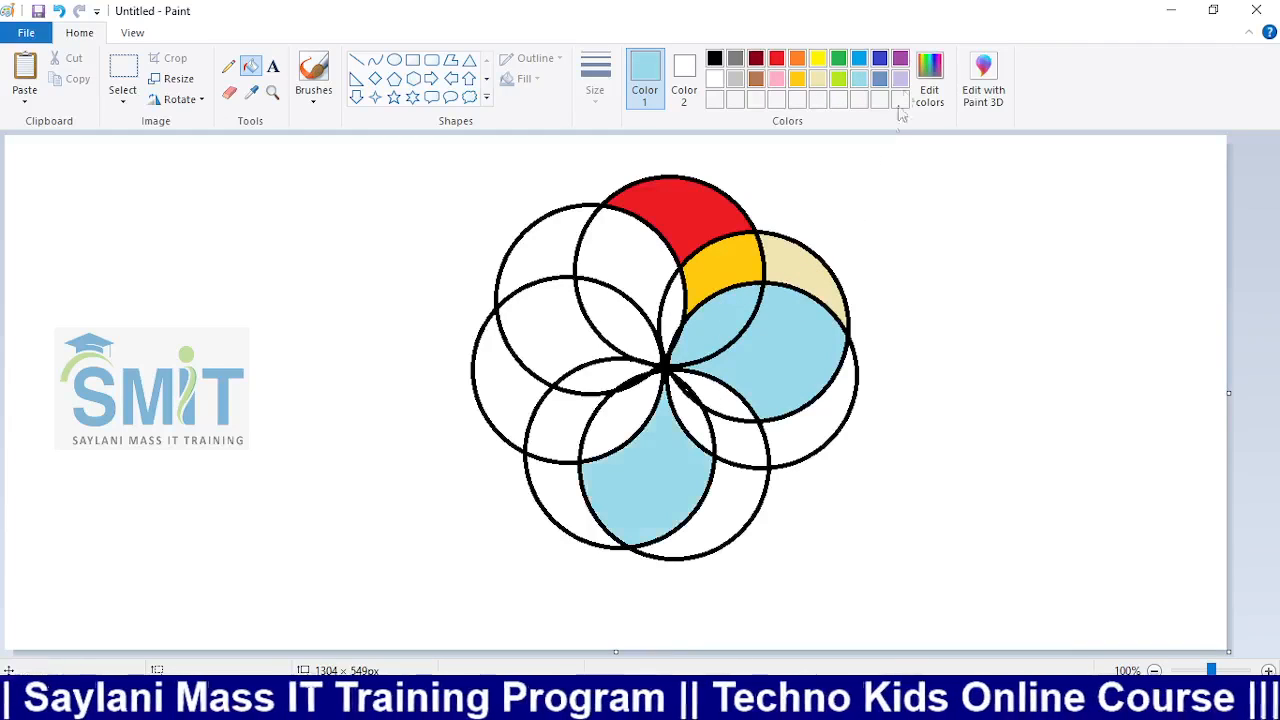
Fill the upper-left regions and the left crescent purple
click(900, 58)
click(620, 315)
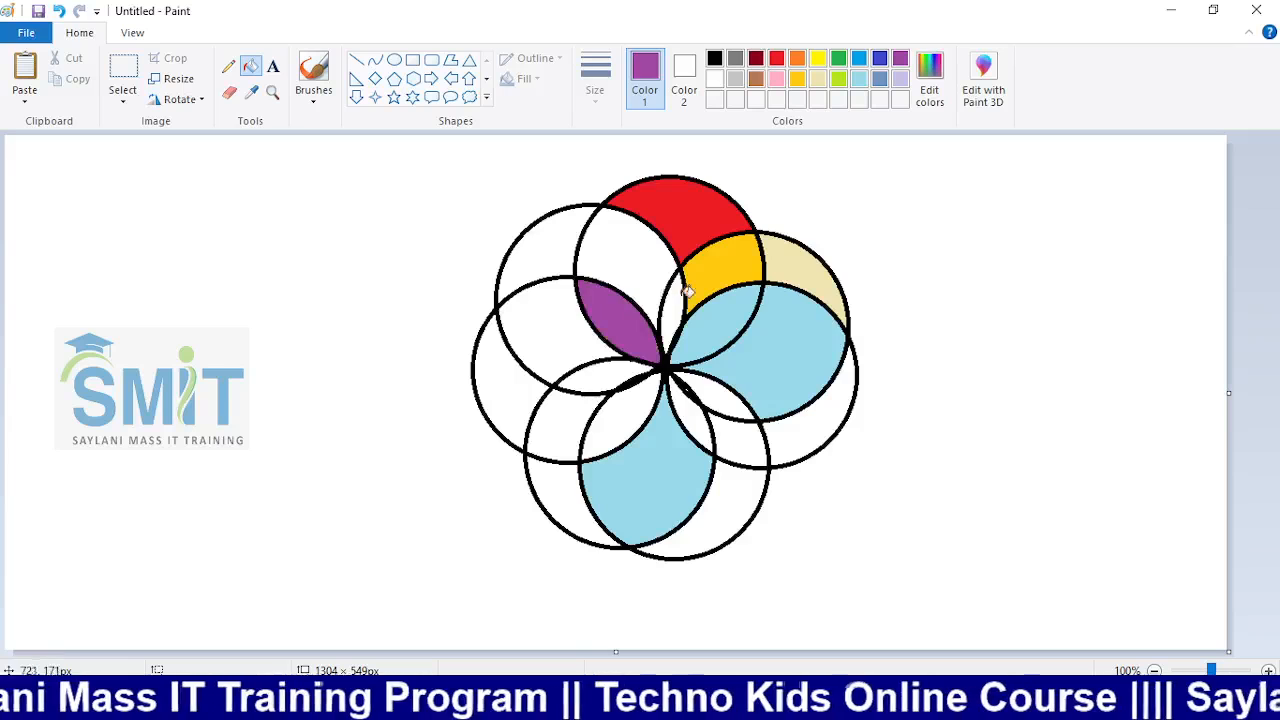
click(674, 300)
click(655, 266)
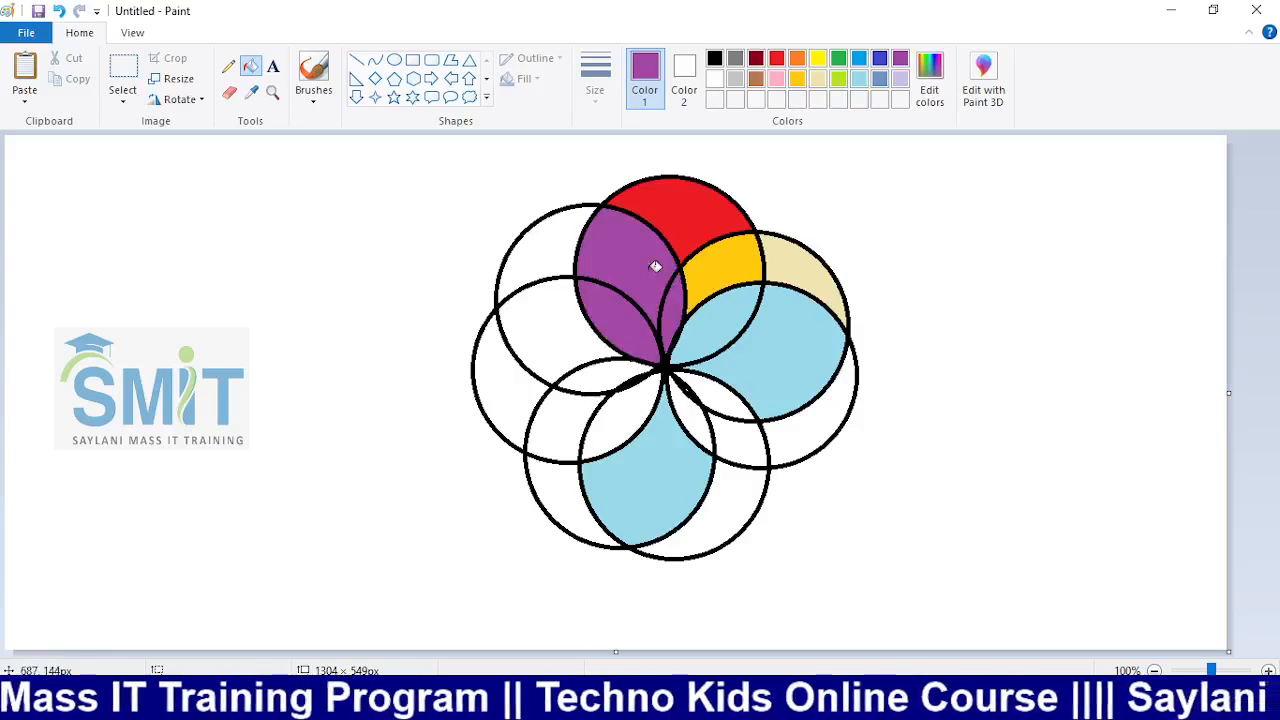
click(543, 330)
key(ctrl+z)
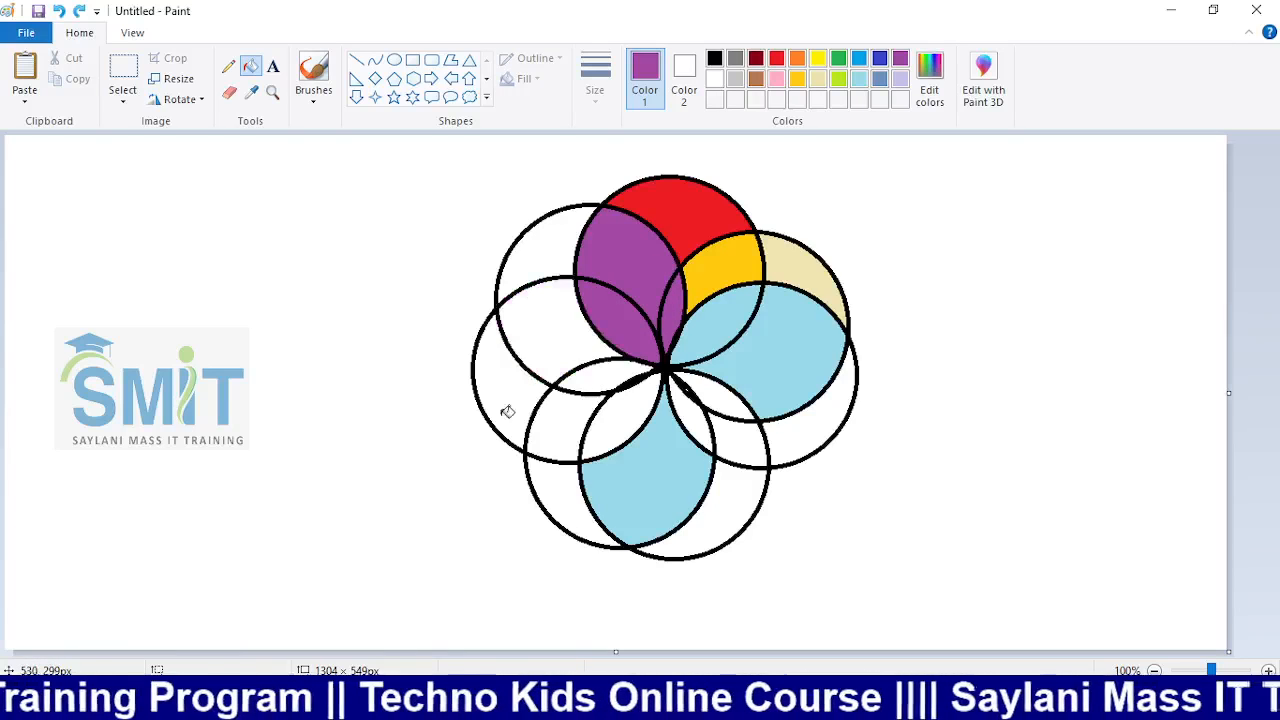
click(507, 410)
Fill two upper-left regions and three right-side regions brown
click(757, 80)
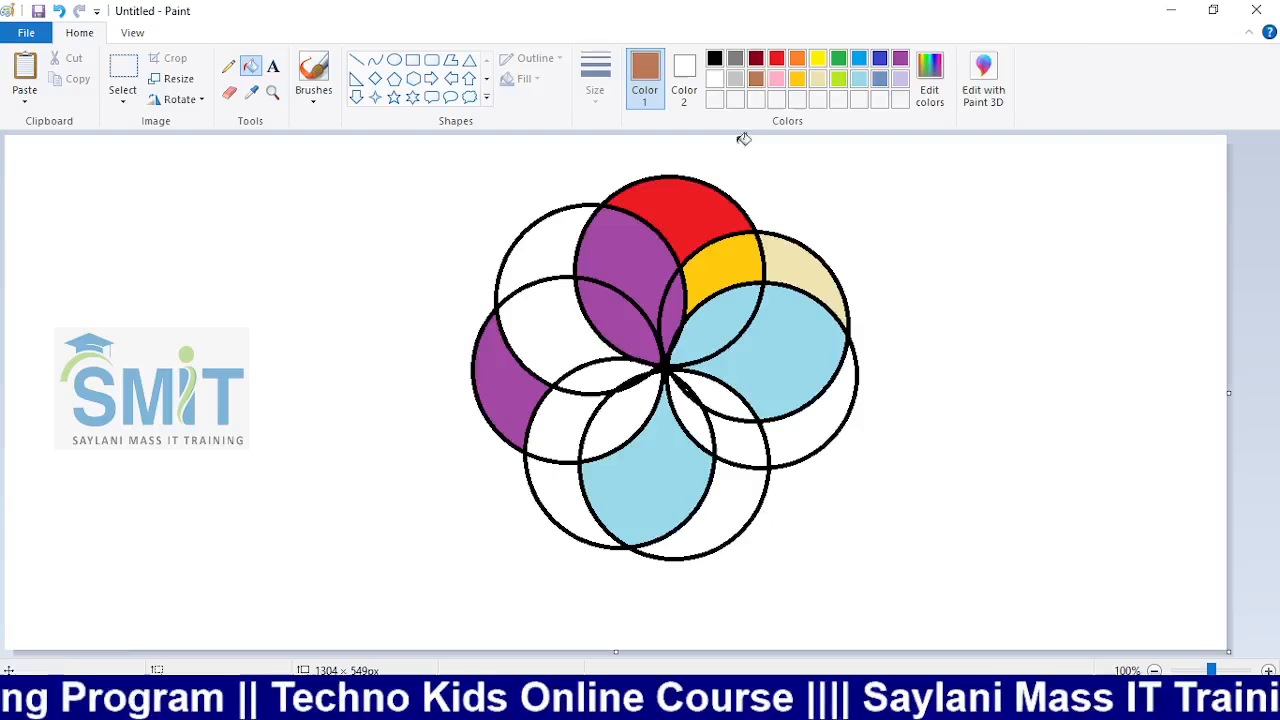
click(543, 324)
click(552, 236)
click(725, 431)
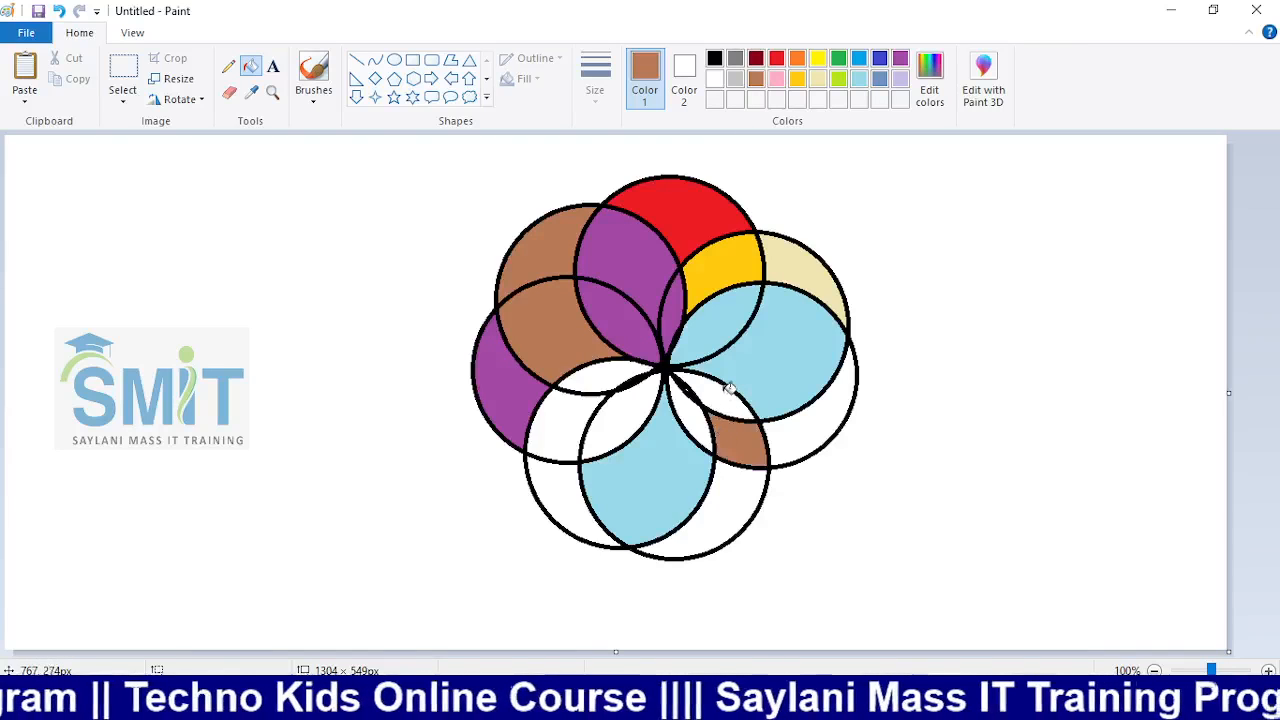
click(729, 388)
click(829, 406)
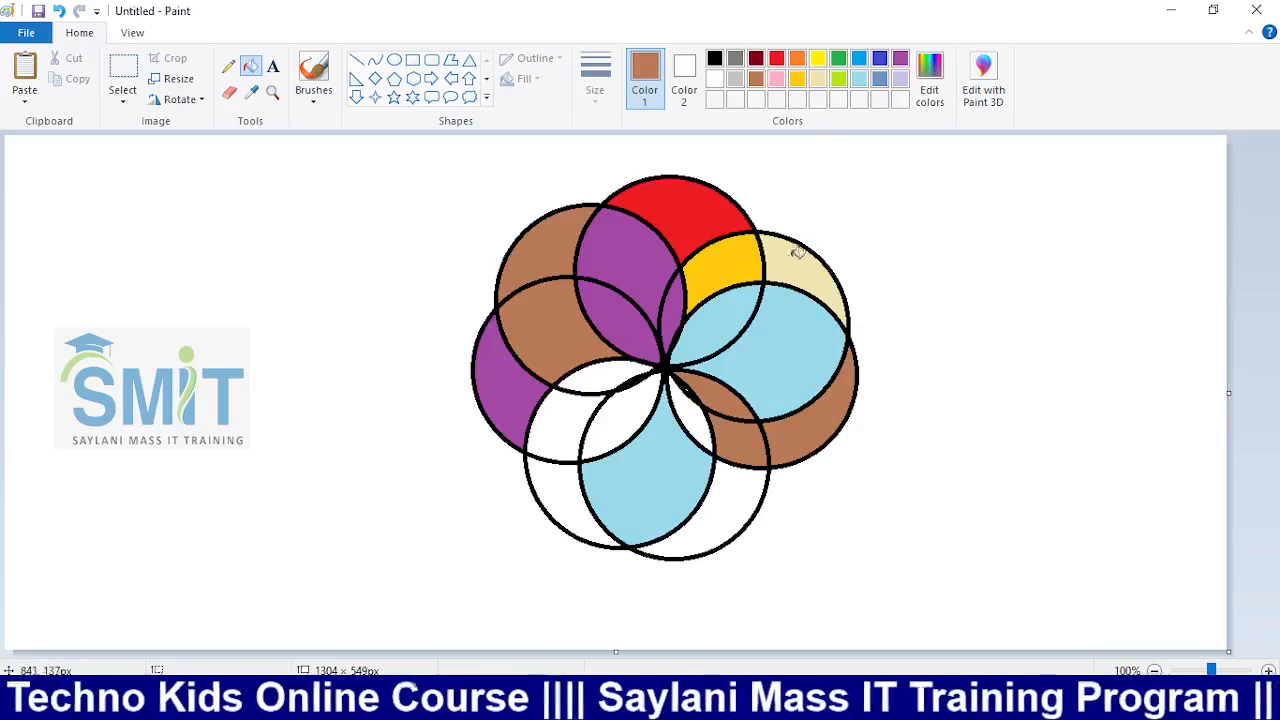
Fill the lower-left and lower-right lenses green
click(841, 58)
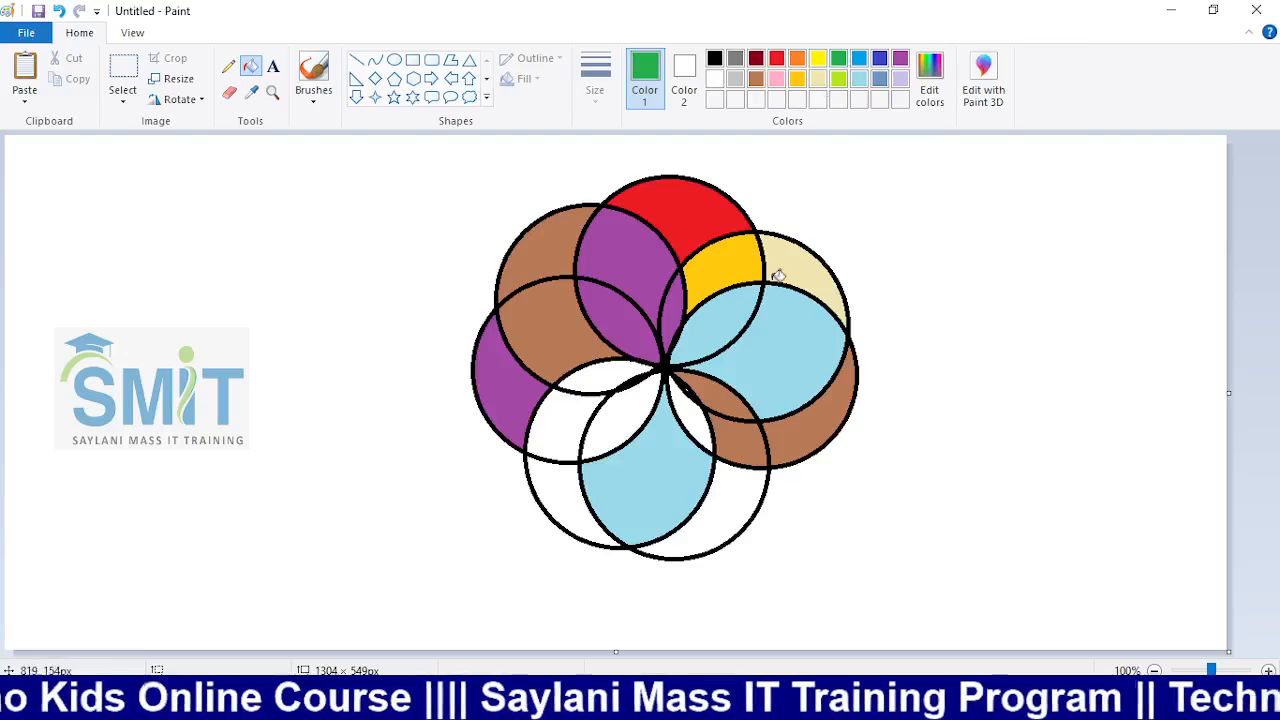
click(576, 427)
click(547, 533)
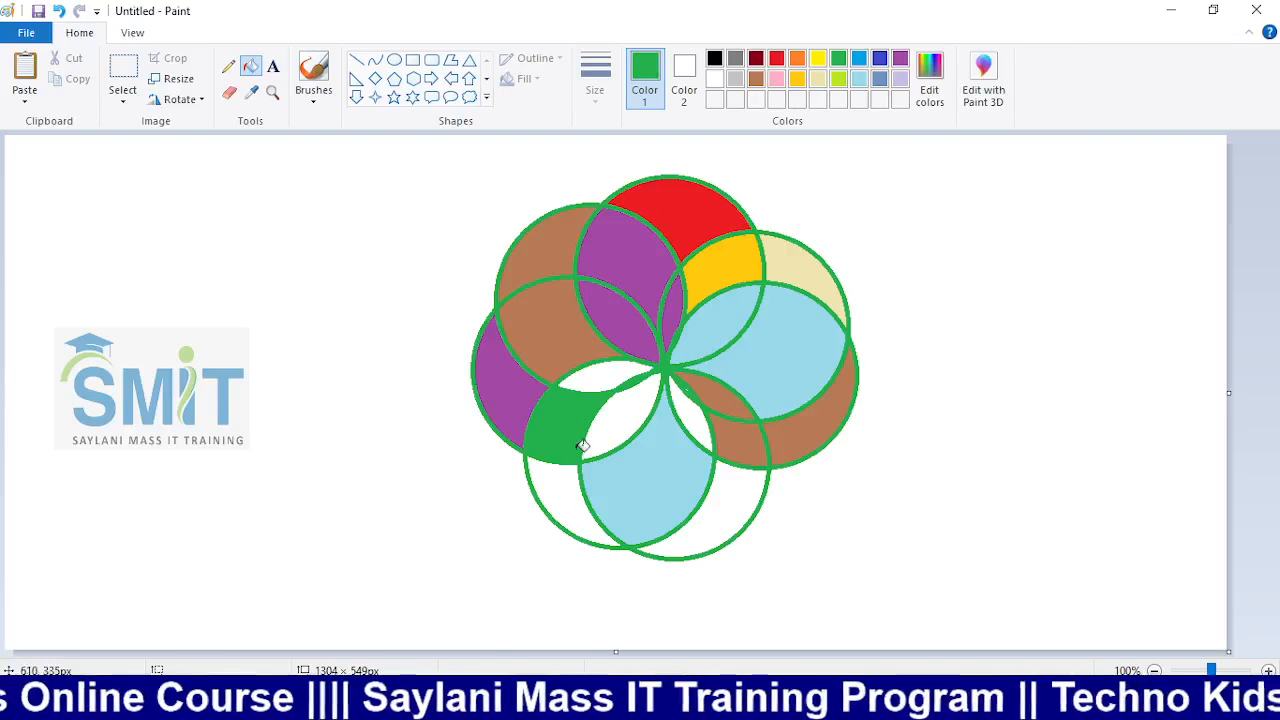
key(ctrl+z)
click(574, 486)
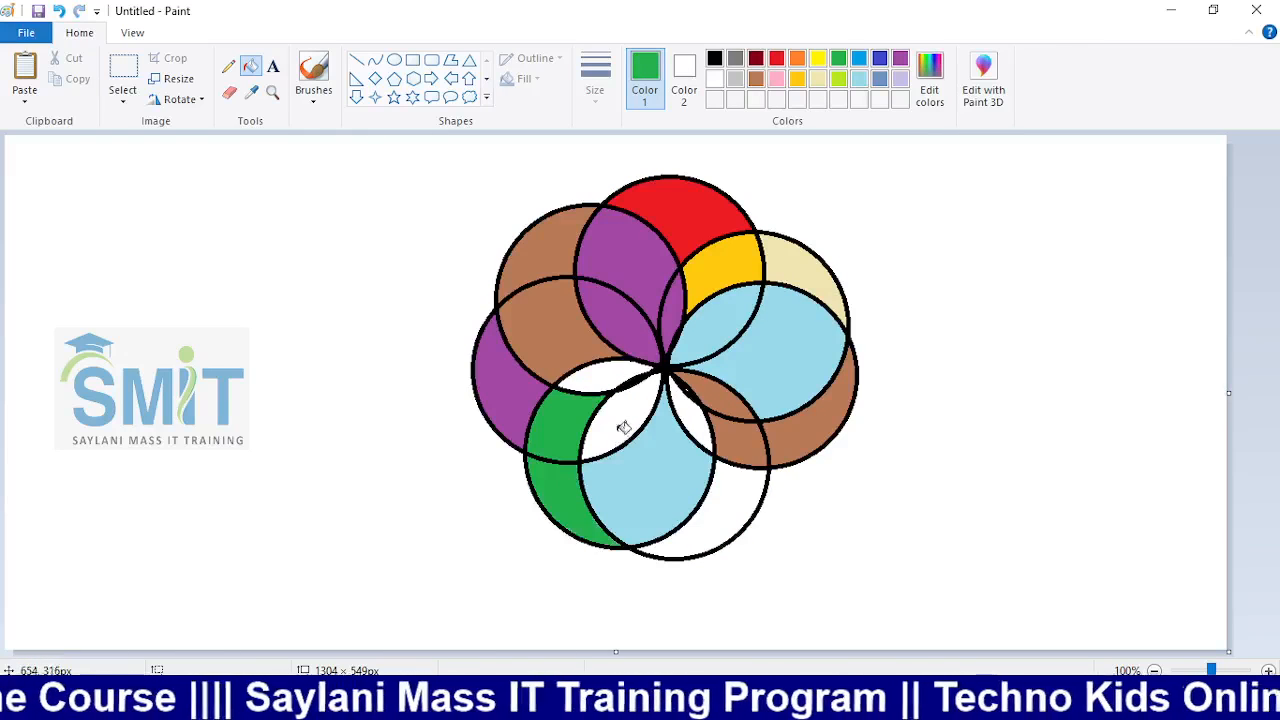
click(727, 494)
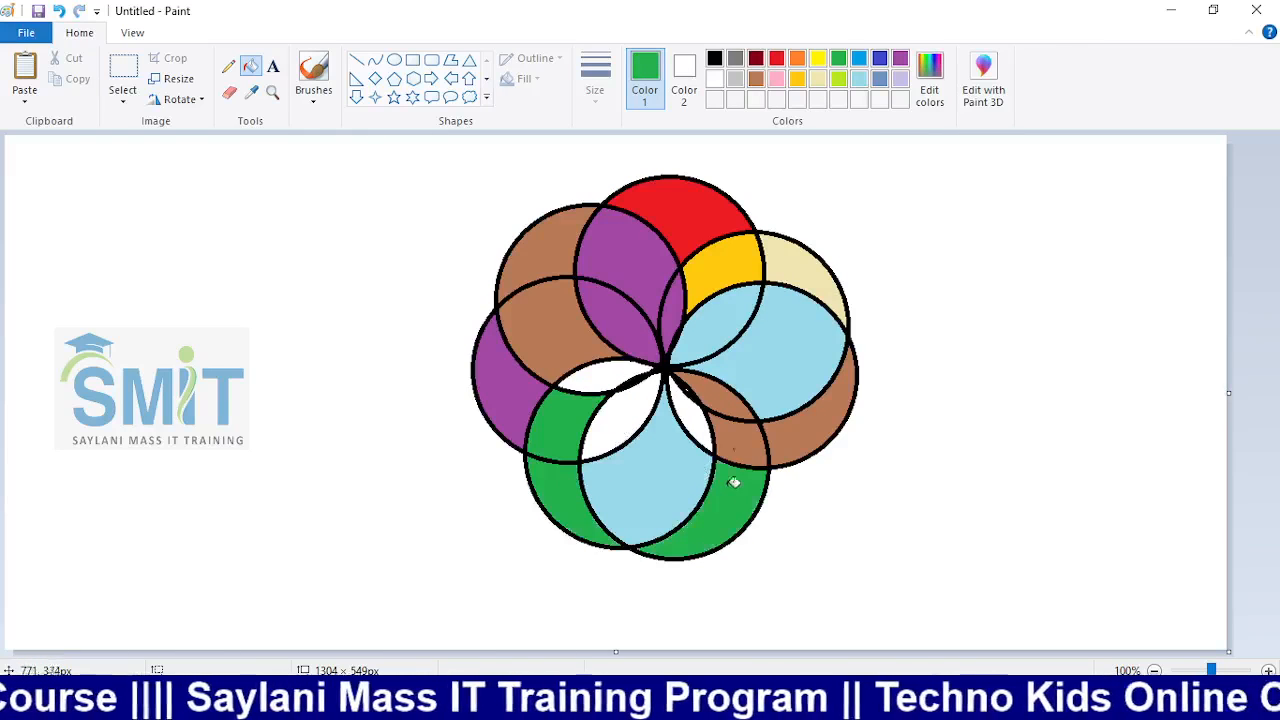
Fill the lenses left and right of the centre blue
click(880, 58)
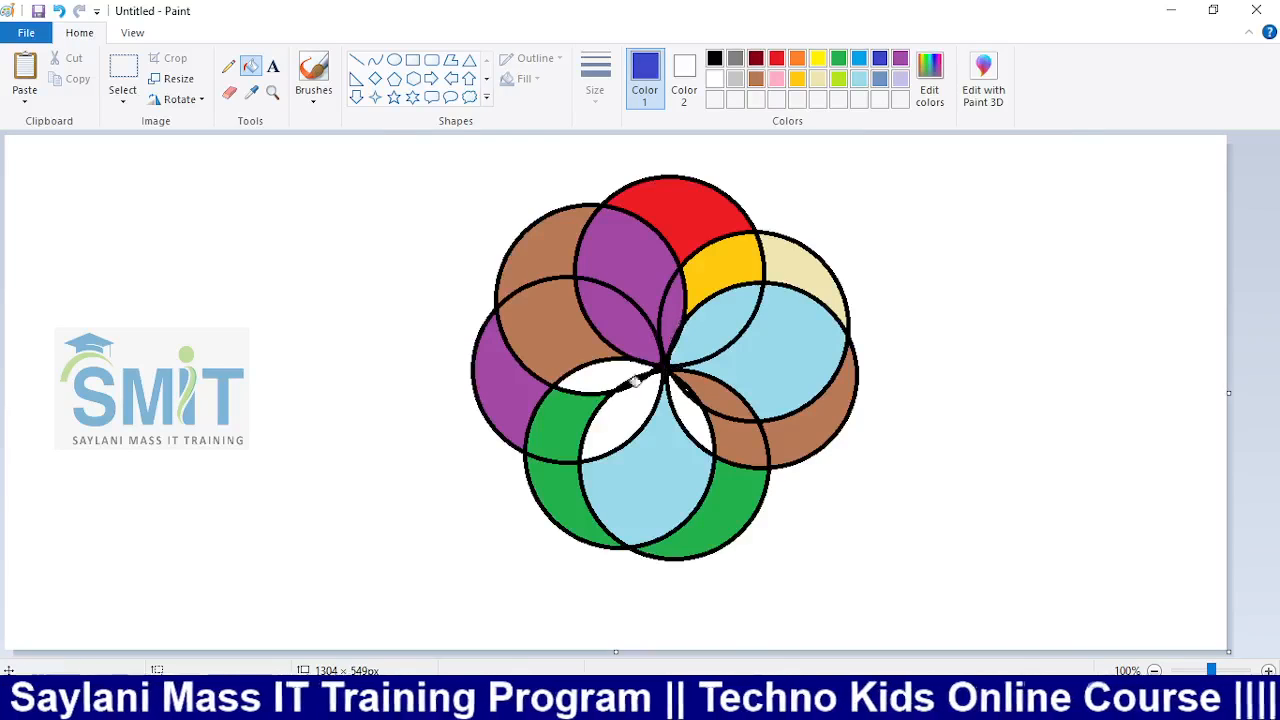
click(634, 420)
click(617, 371)
click(691, 404)
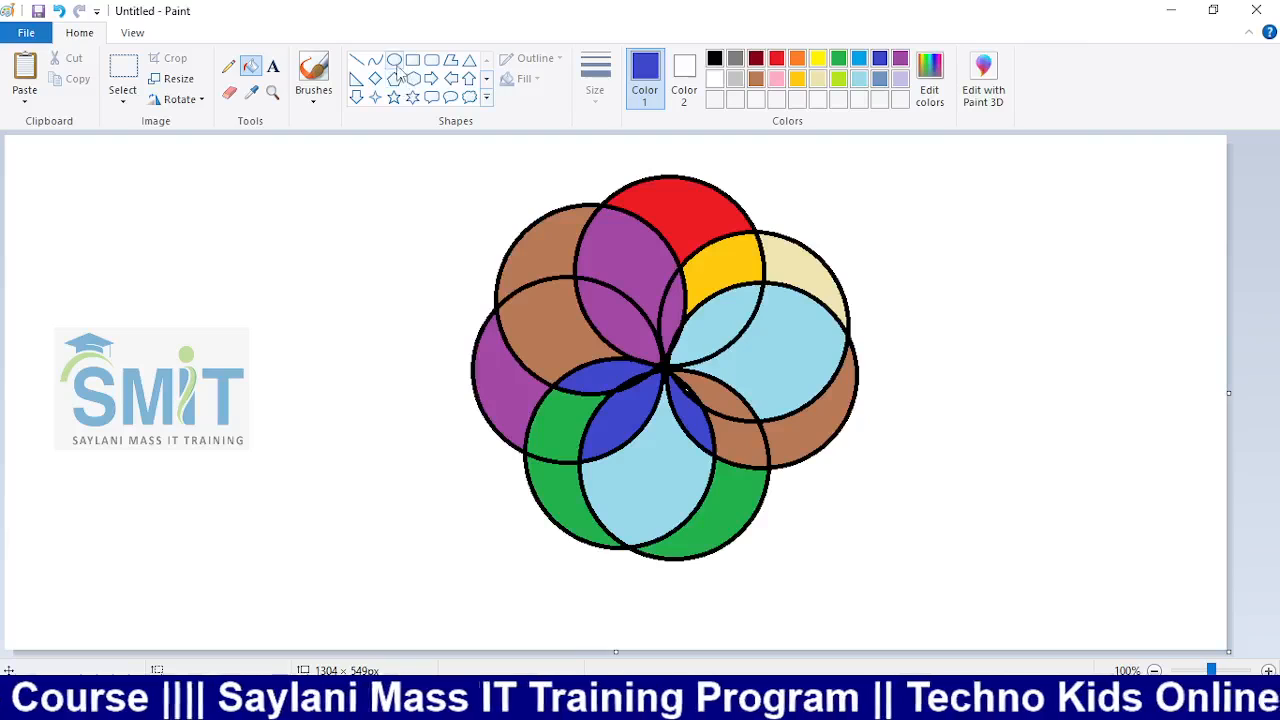
Select the coloured rosette and move it to the left edge of the canvas
click(137, 90)
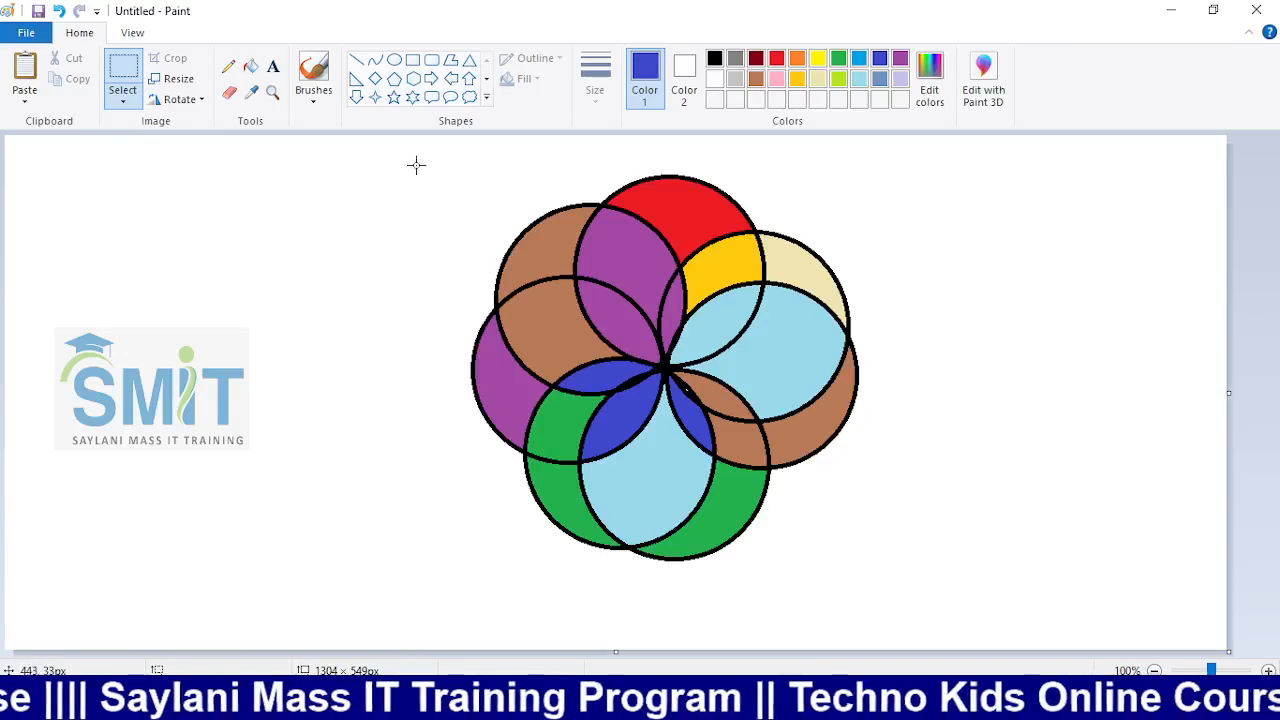
drag(417, 165, 950, 582)
drag(749, 475, 289, 460)
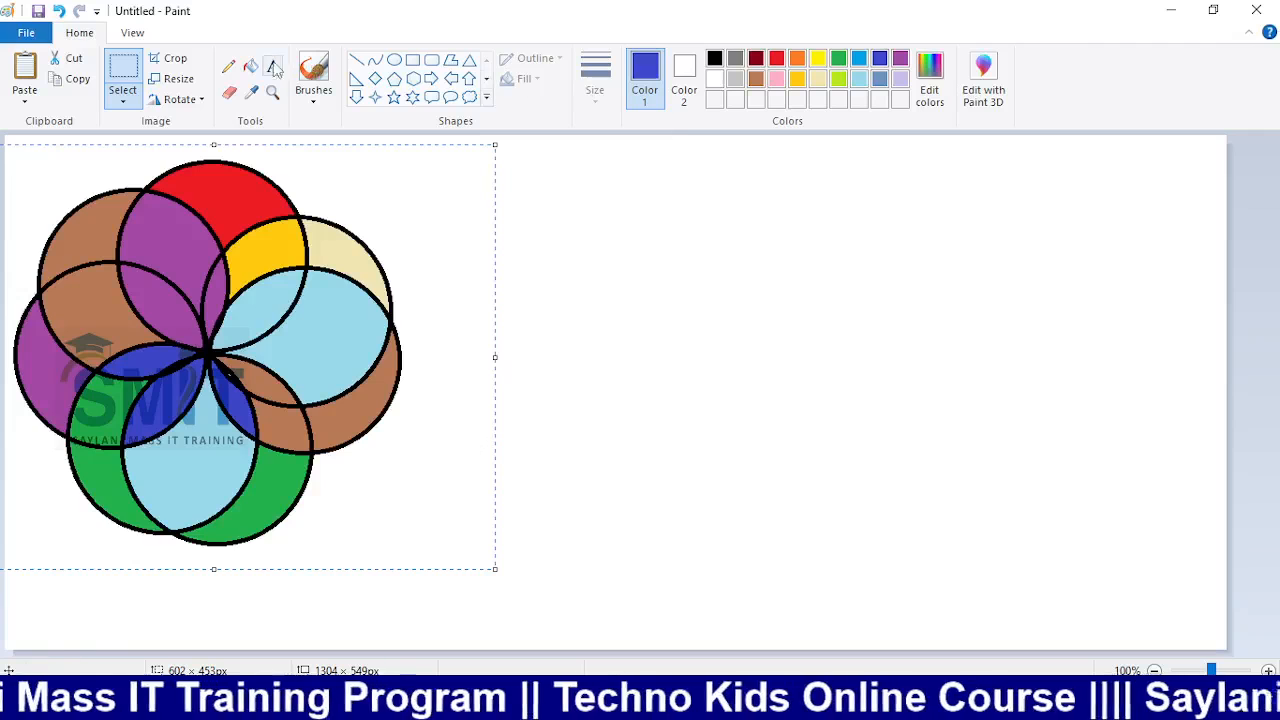
Draw a black outline circle on the right side of the canvas
click(394, 60)
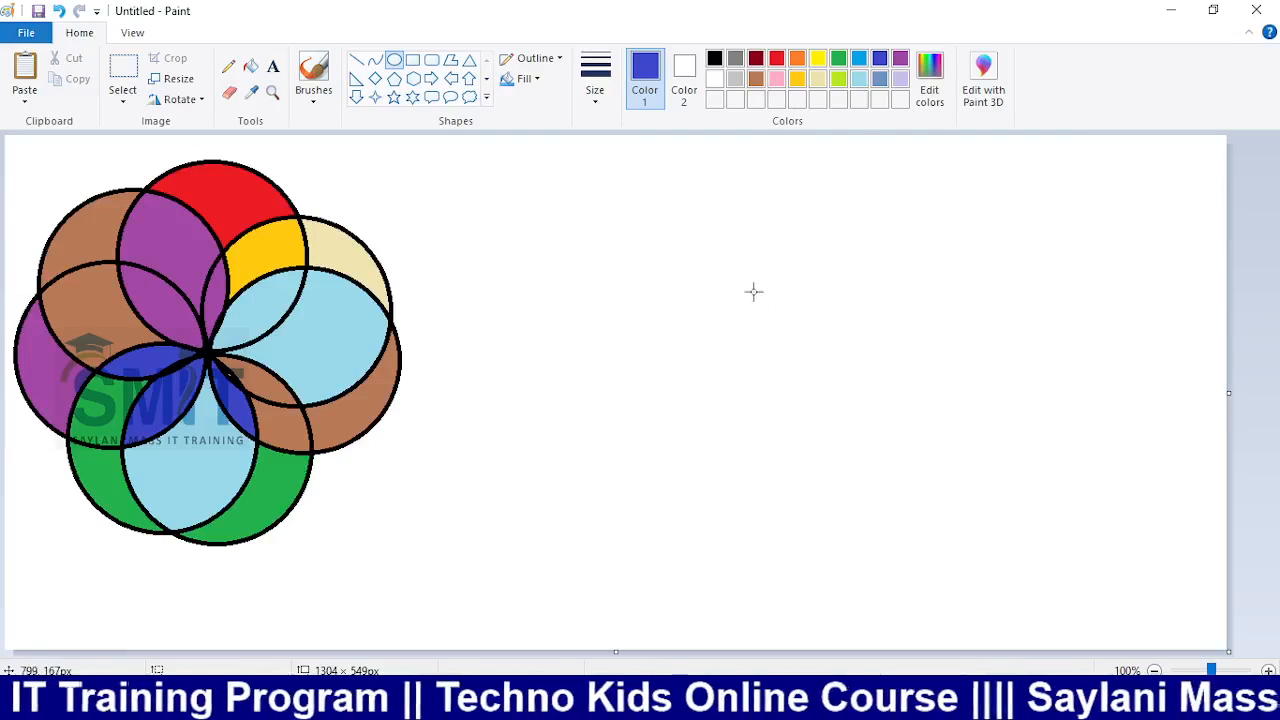
drag(756, 278, 948, 470)
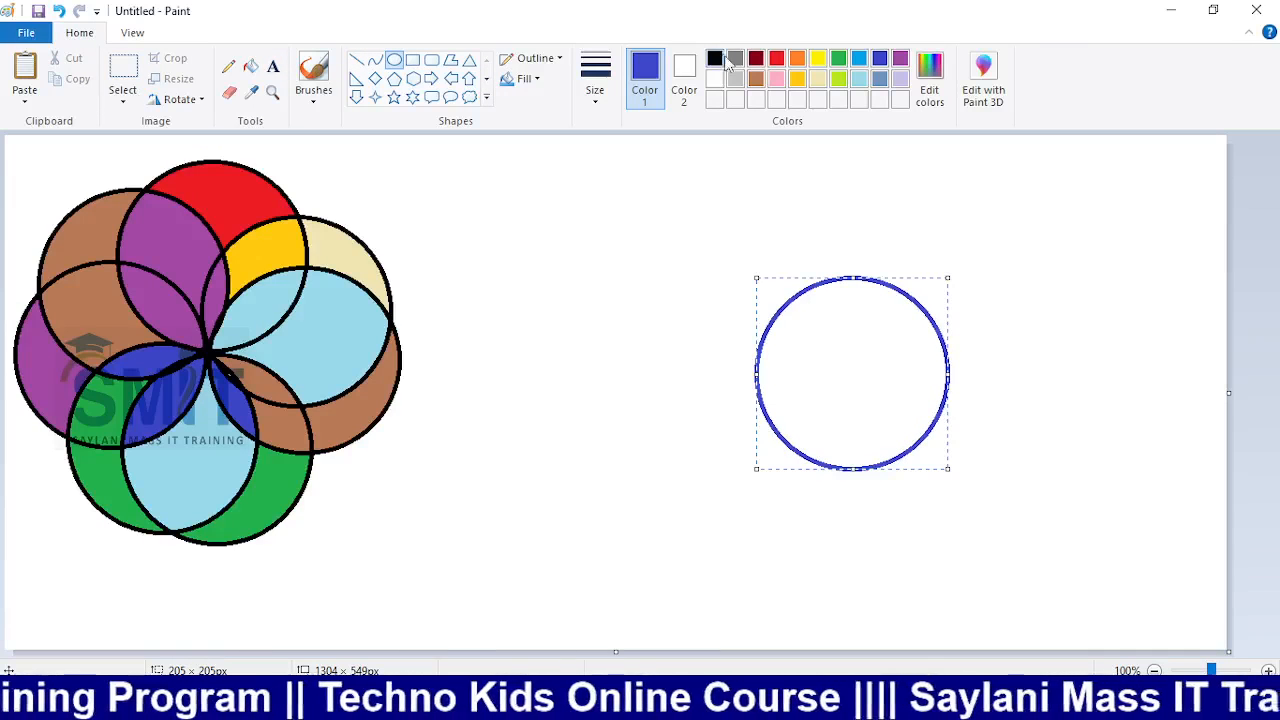
click(716, 58)
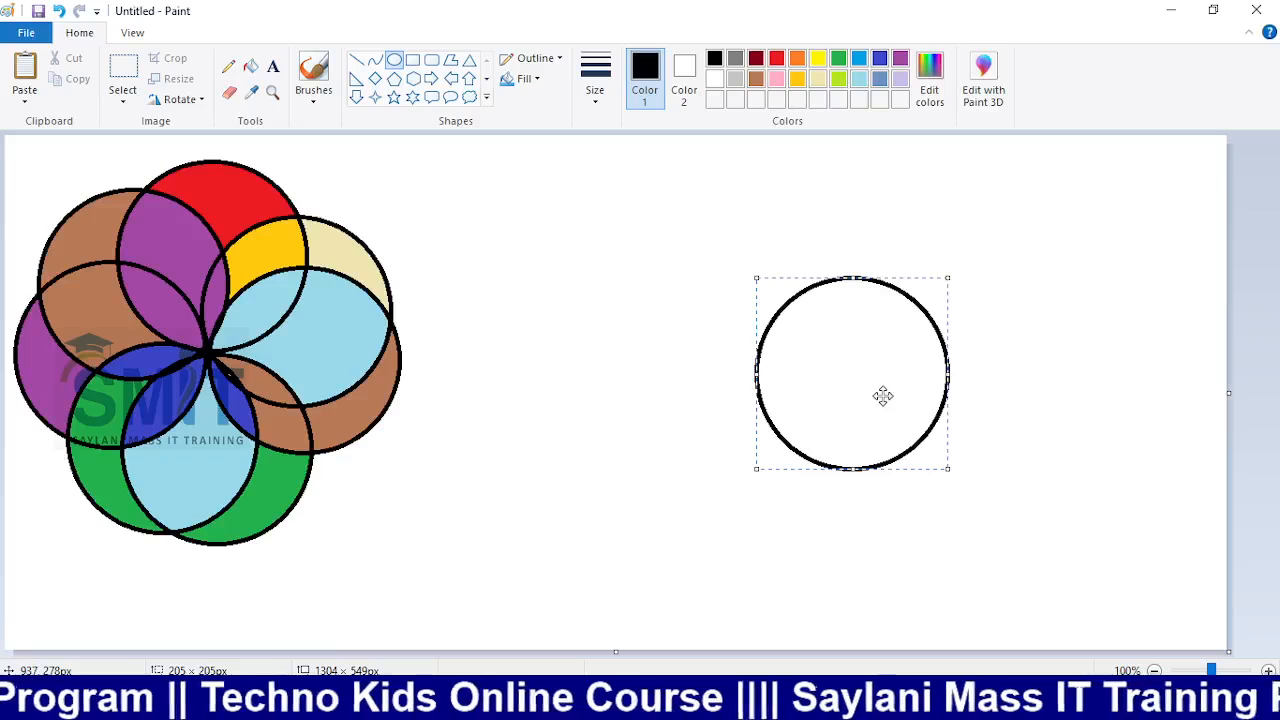
click(123, 100)
click(188, 143)
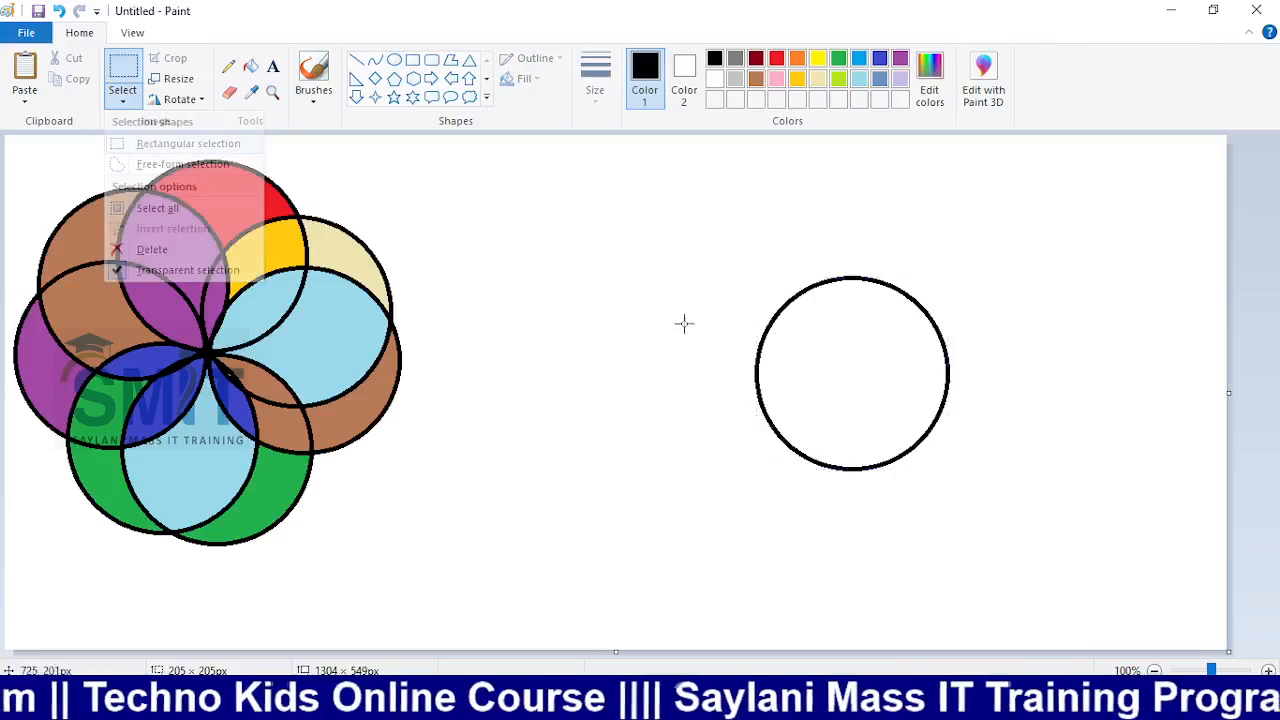
mouse_move(731, 257)
mouse_down()
mouse_move(877, 334)
mouse_move(1000, 491)
mouse_up()
mouse_move(889, 400)
mouse_down()
mouse_move(824, 438)
mouse_move(790, 438)
mouse_up()
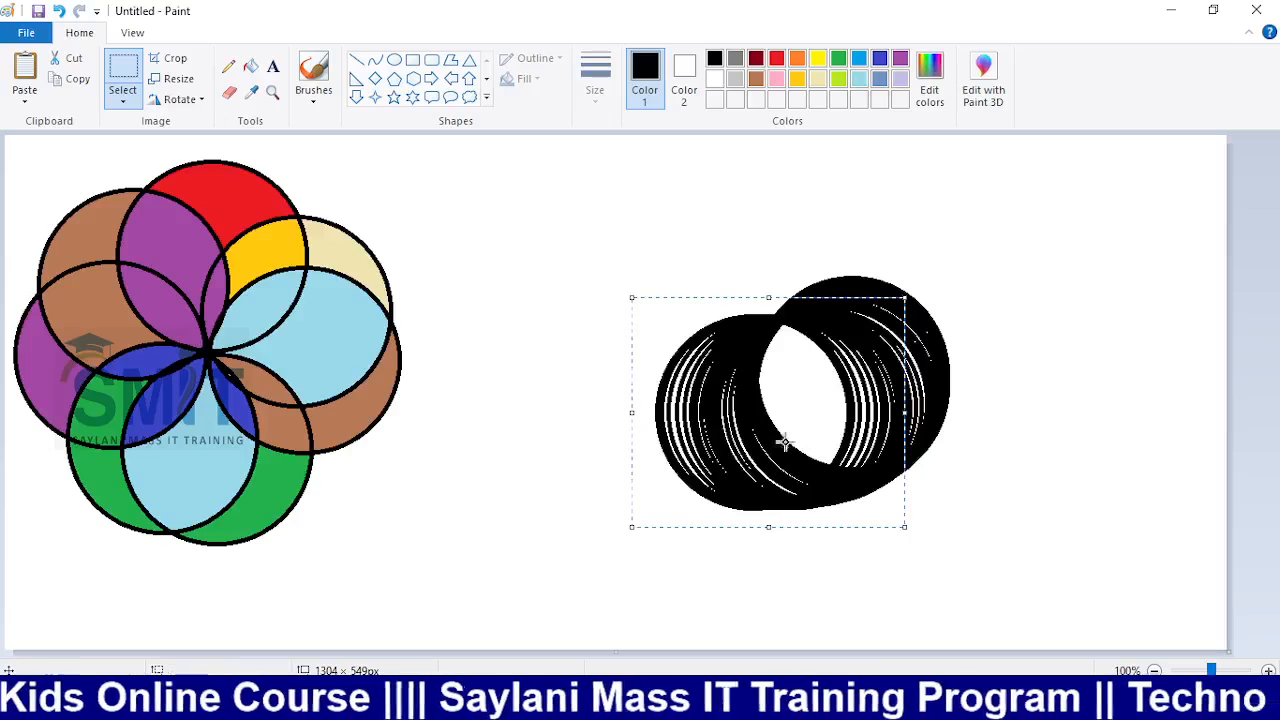
key(ctrl+z)
click(123, 100)
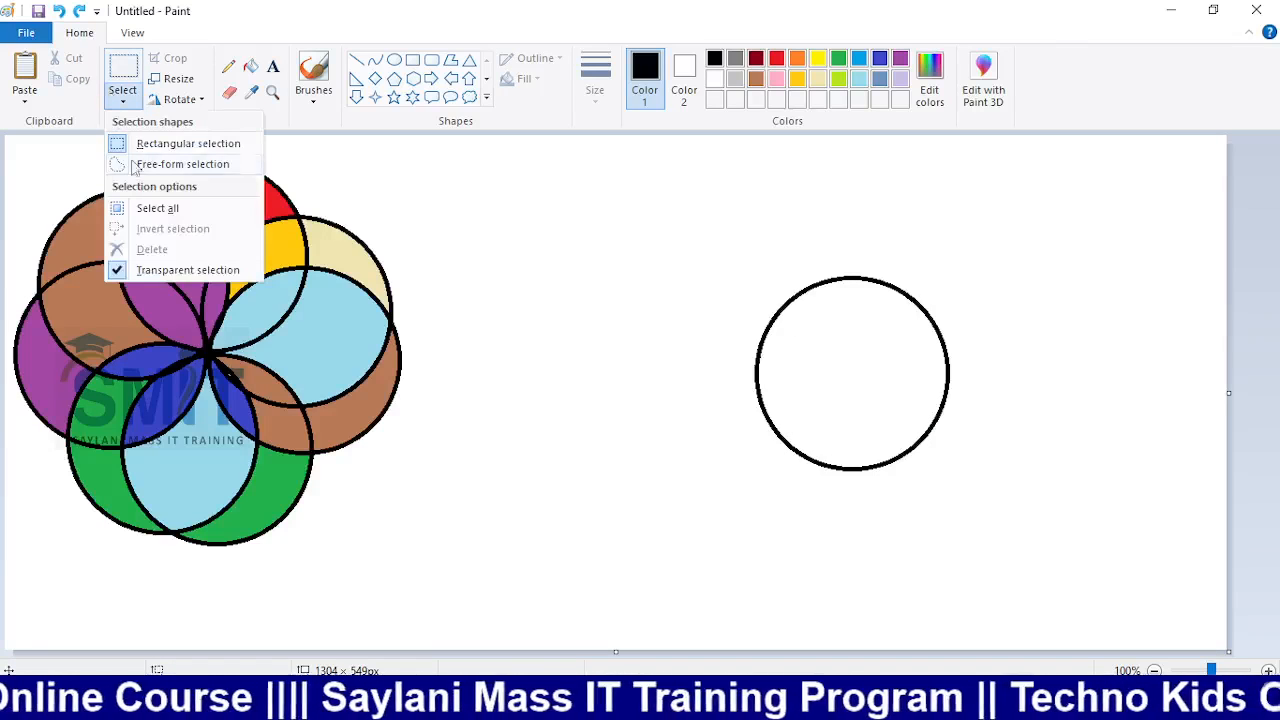
Copy and paste the black circle, arranging copies around a shared centre into an eight-circle outline rosette
click(675, 254)
drag(689, 256, 1008, 512)
key(ctrl+c)
key(ctrl+v)
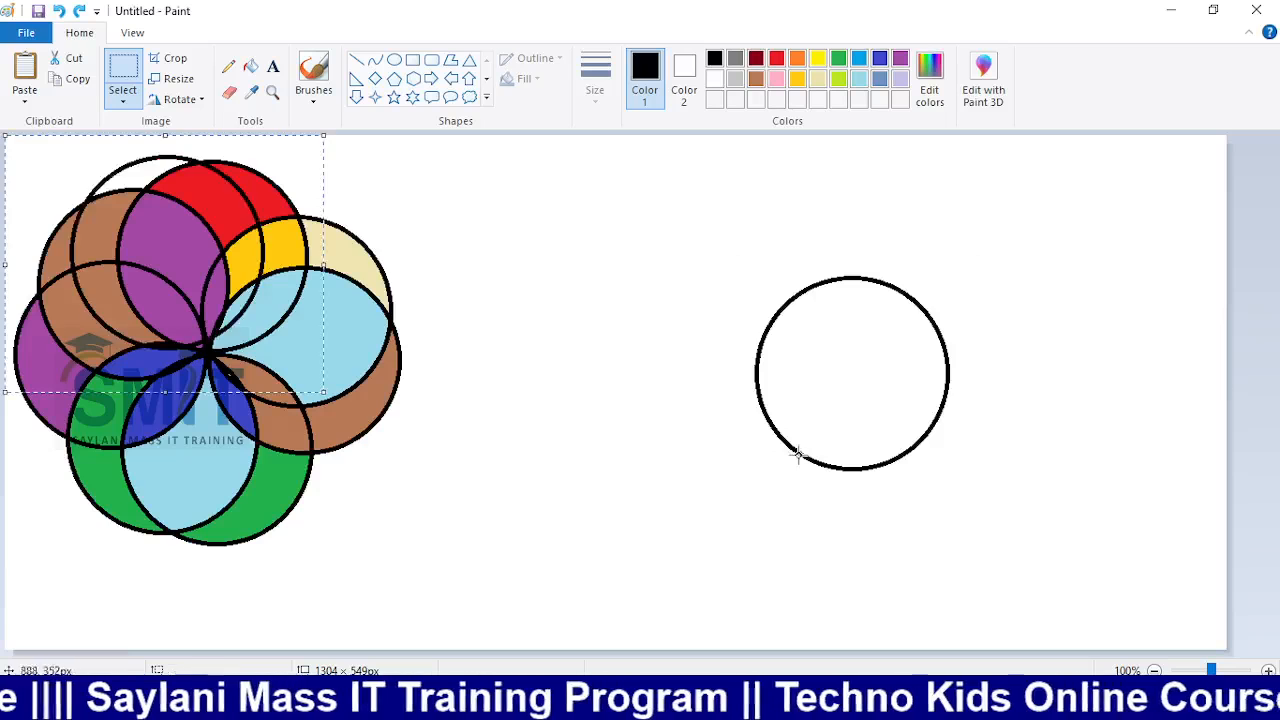
drag(138, 239, 766, 243)
drag(779, 339, 687, 334)
drag(821, 282, 951, 291)
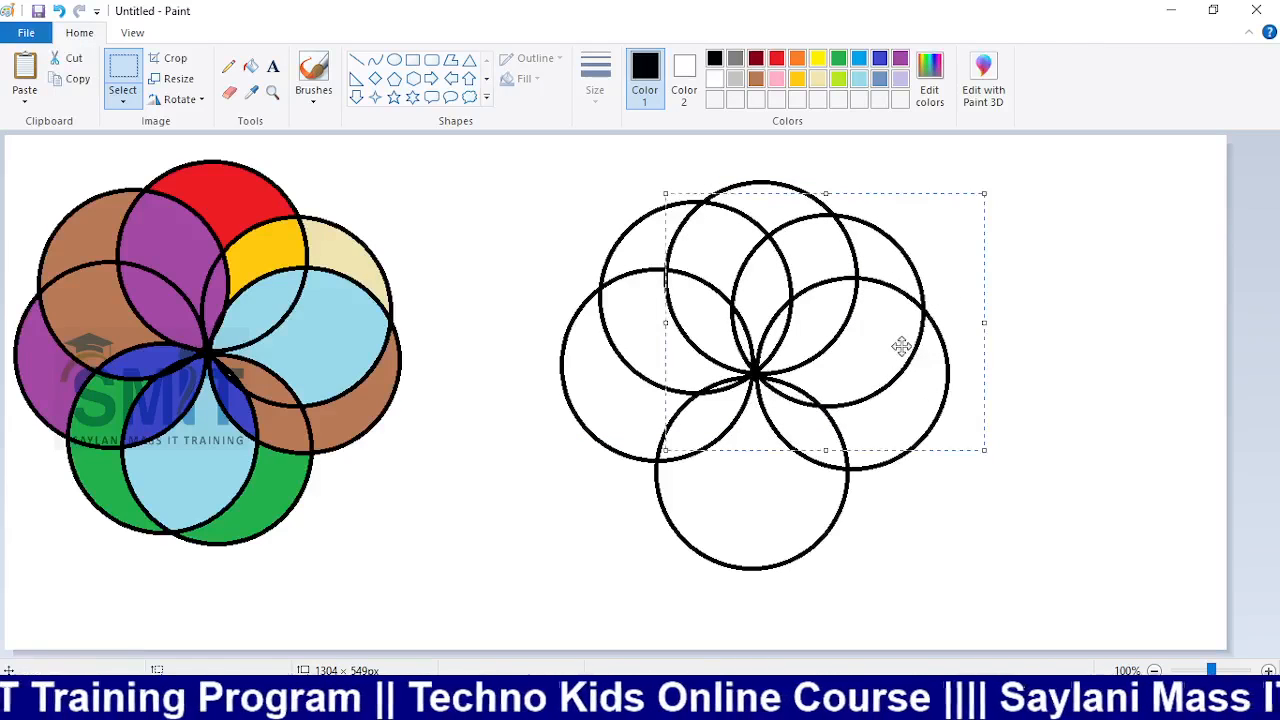
drag(900, 346, 886, 486)
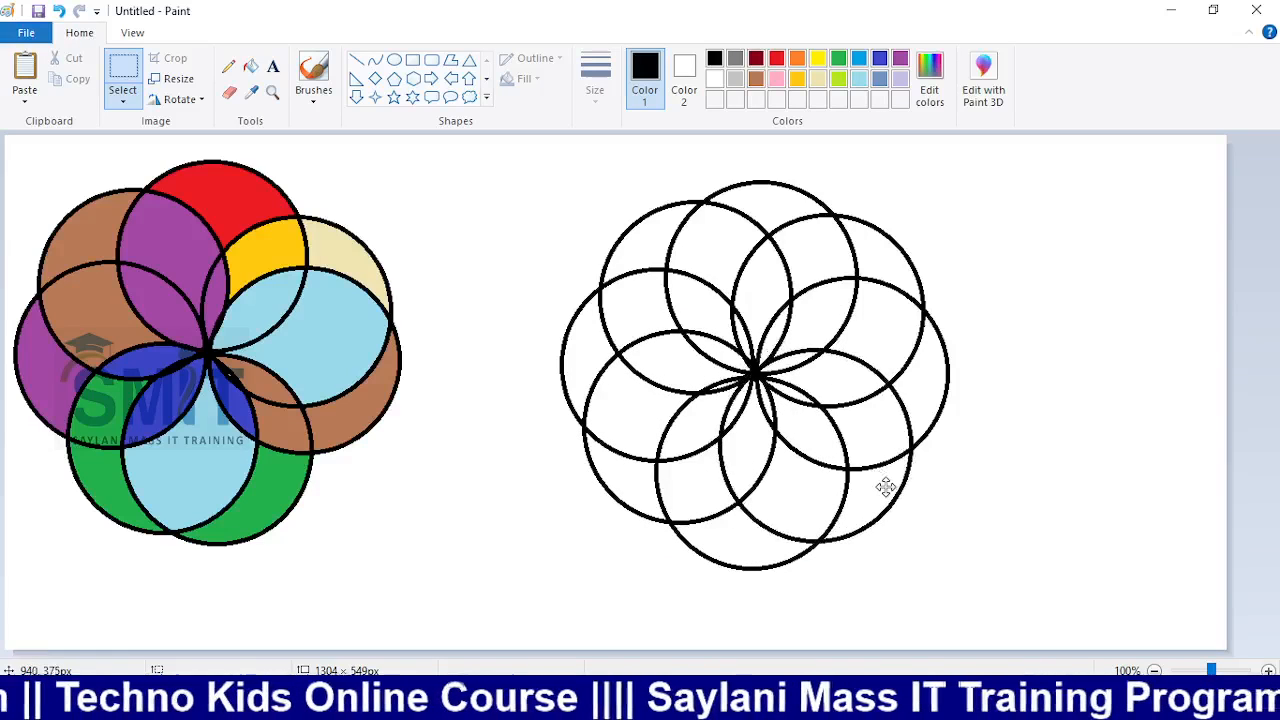
click(1130, 507)
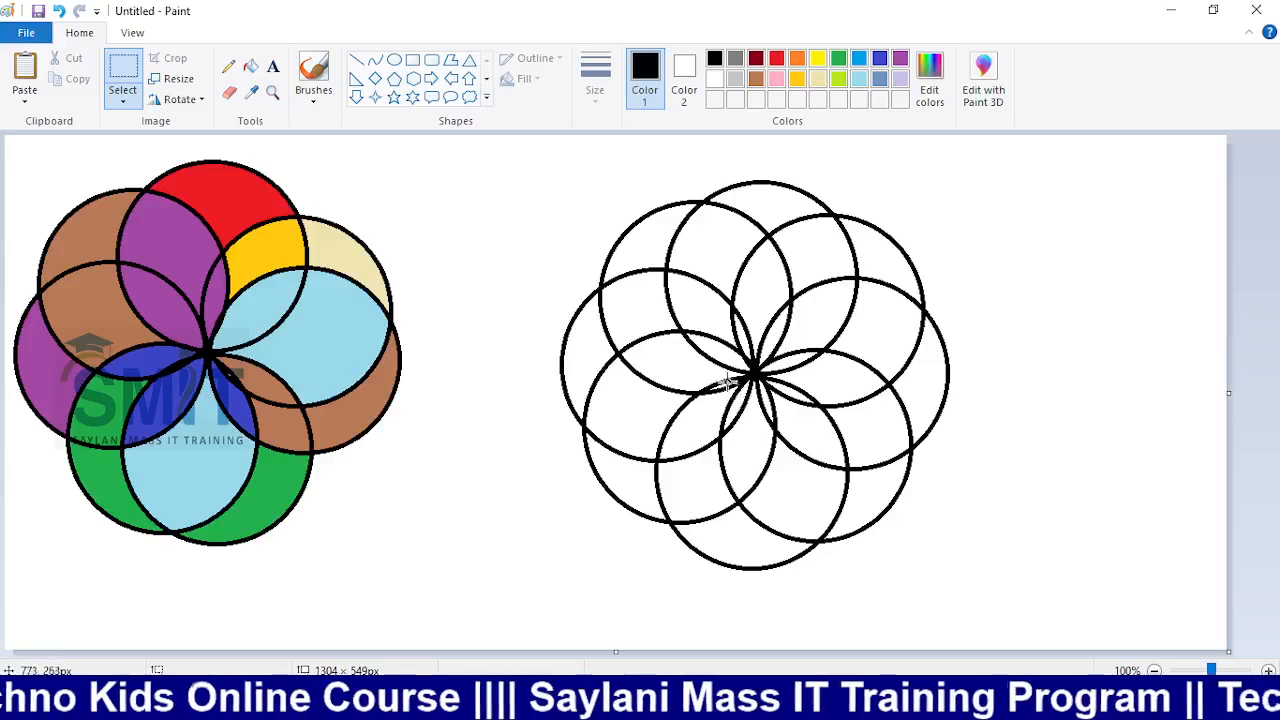
click(394, 59)
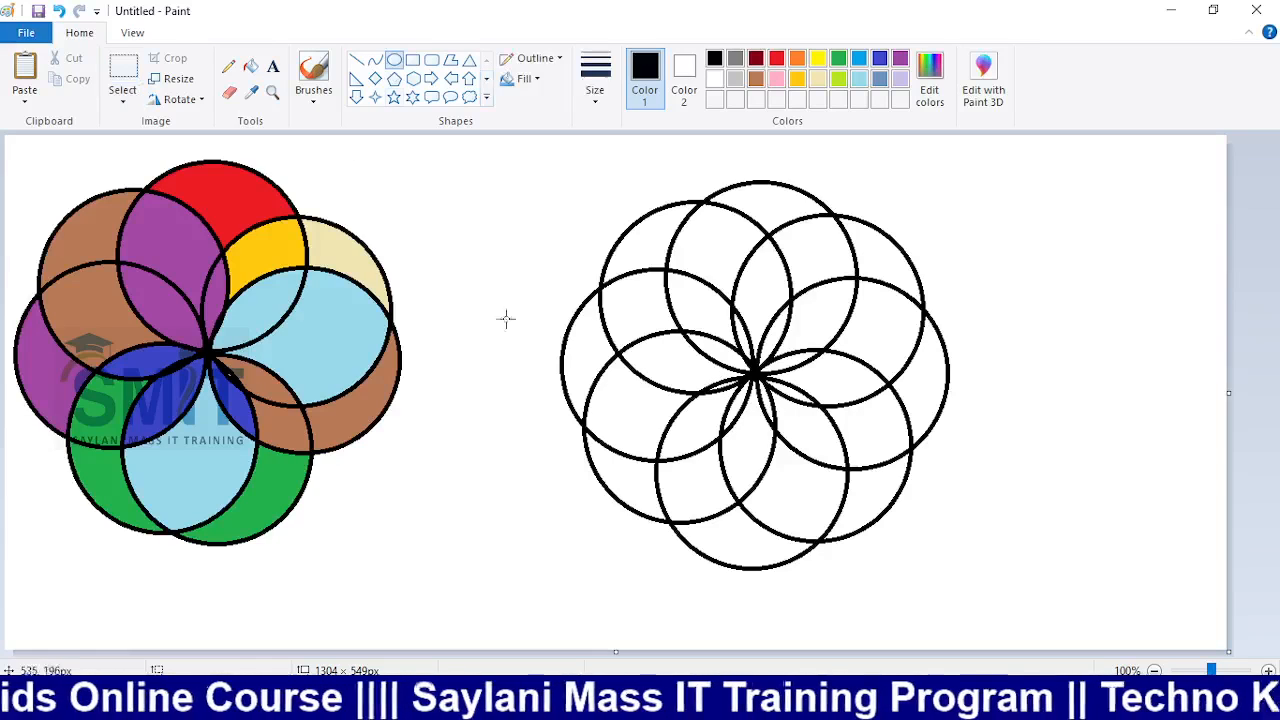
Draw a red outline circle and fit it centred just inside the black rosette's outer arcs
drag(452, 259, 828, 603)
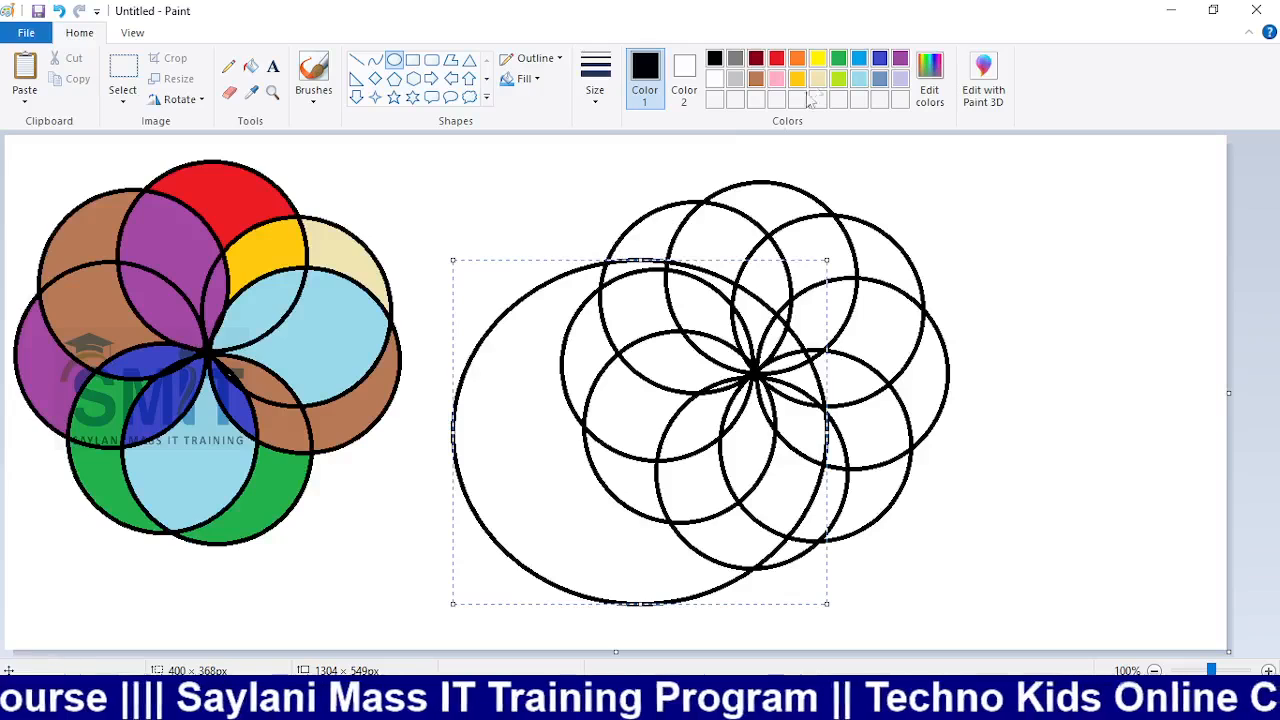
click(776, 57)
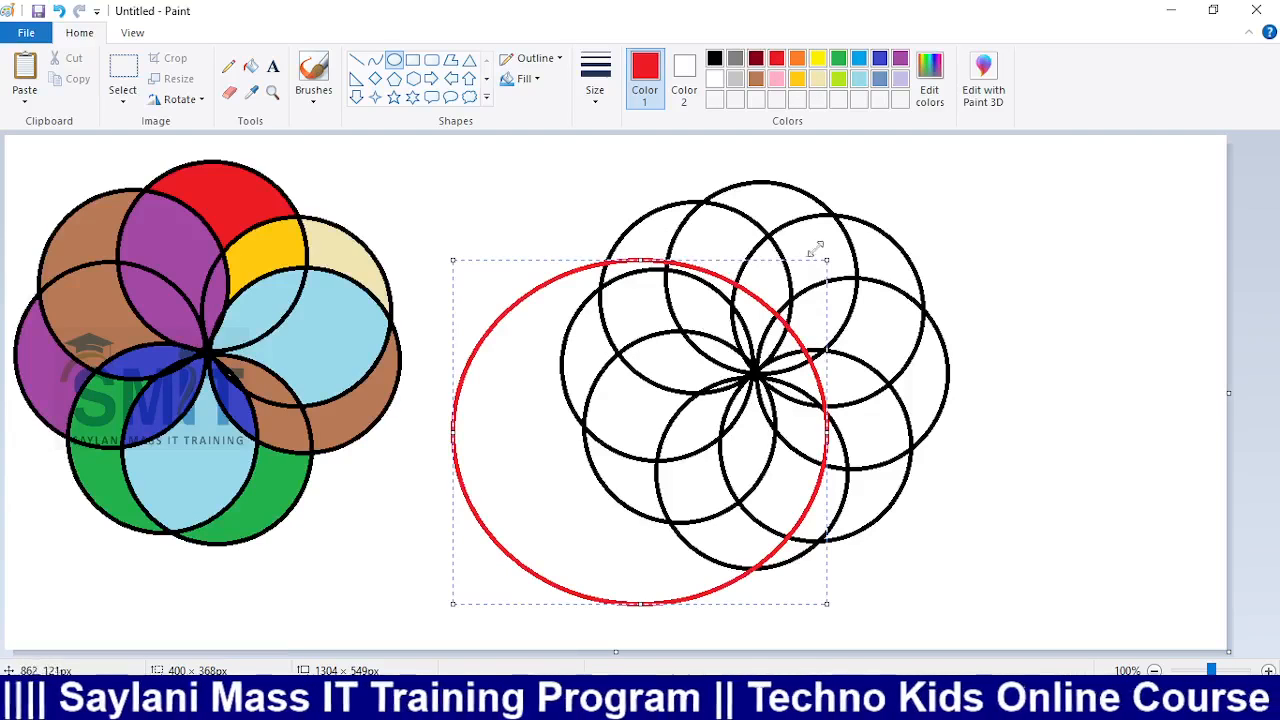
drag(828, 260, 773, 300)
drag(567, 468, 687, 404)
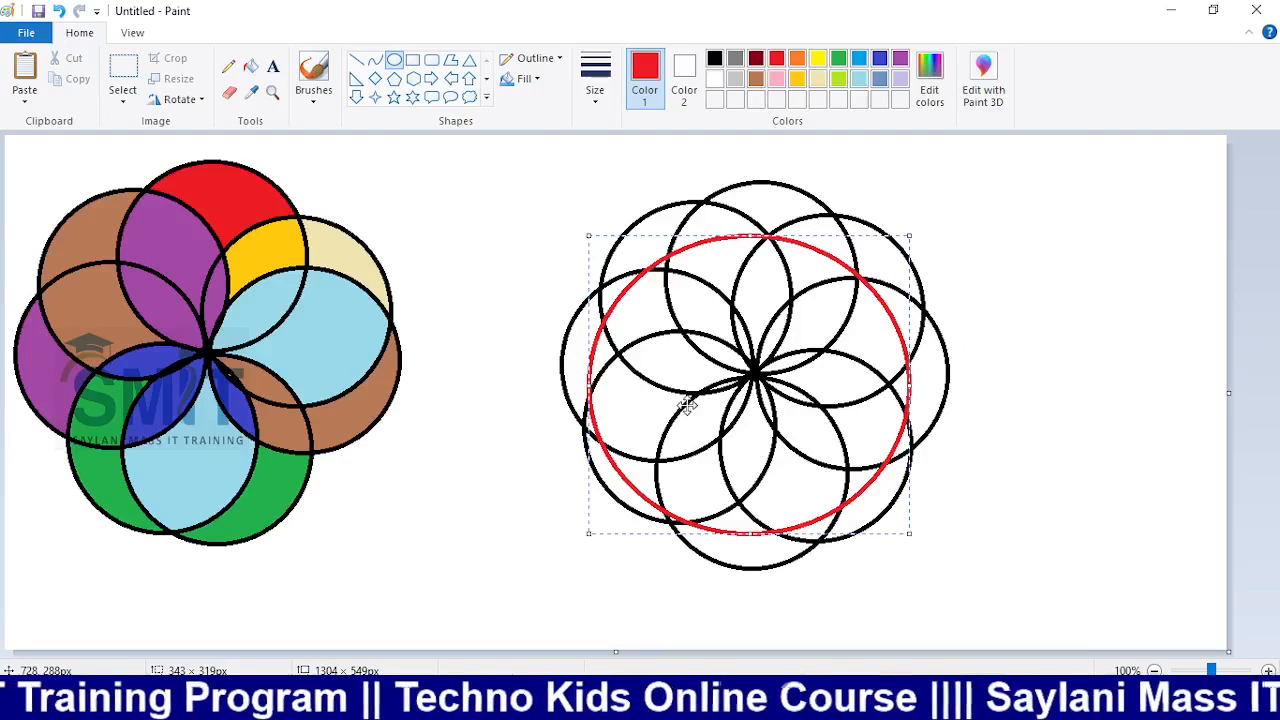
drag(588, 236, 605, 238)
drag(606, 533, 616, 507)
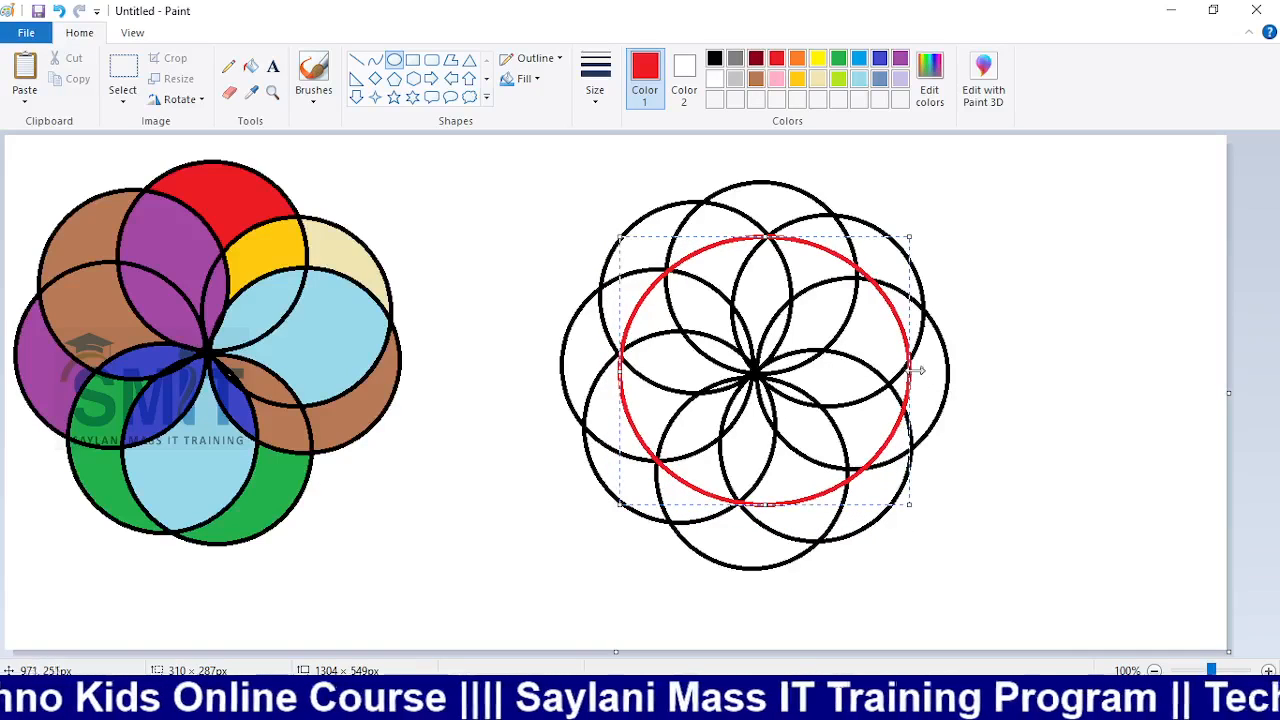
drag(909, 371, 892, 372)
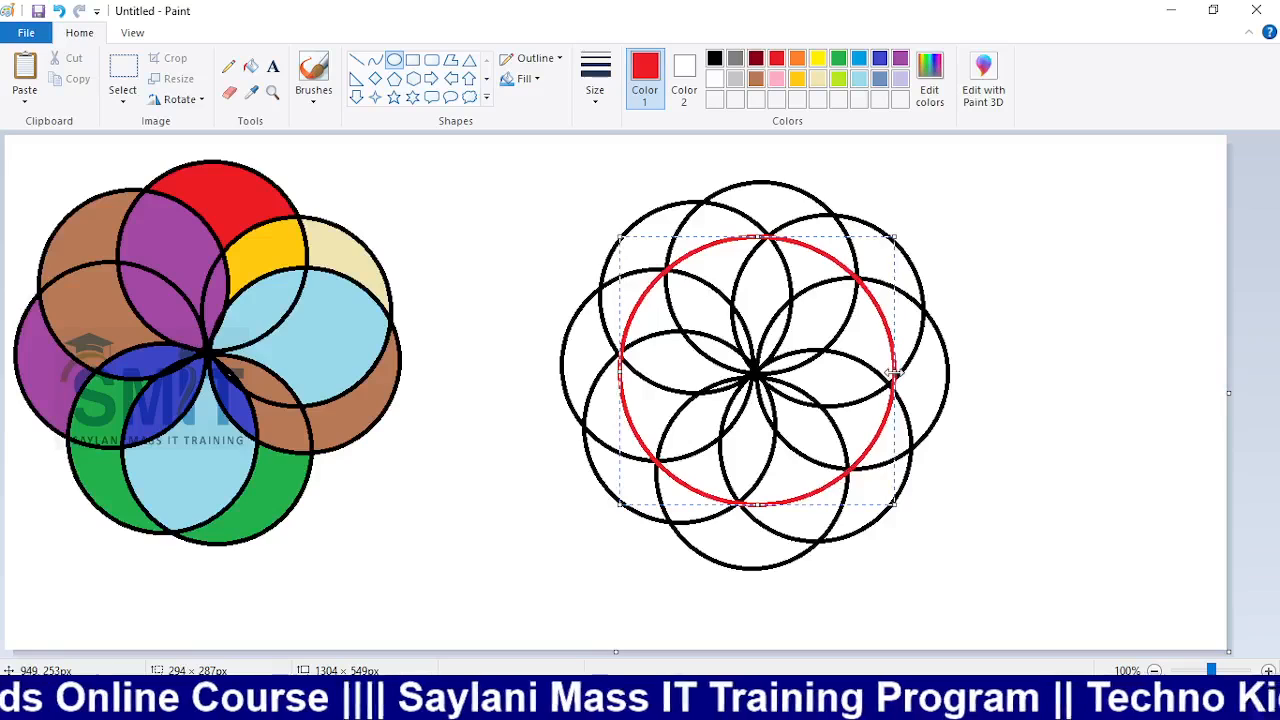
click(1075, 372)
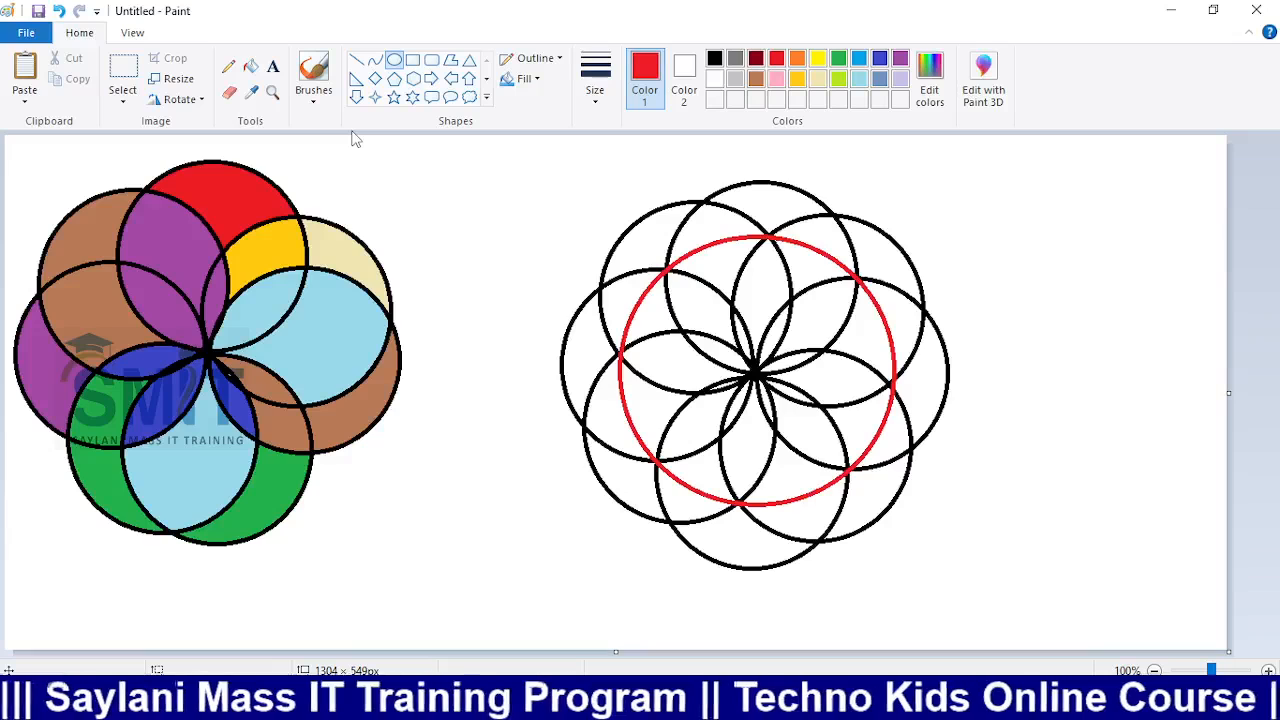
Fill the outer arcs and red circle white, then draw a 68 × 68px circle over the flower's centre
click(251, 67)
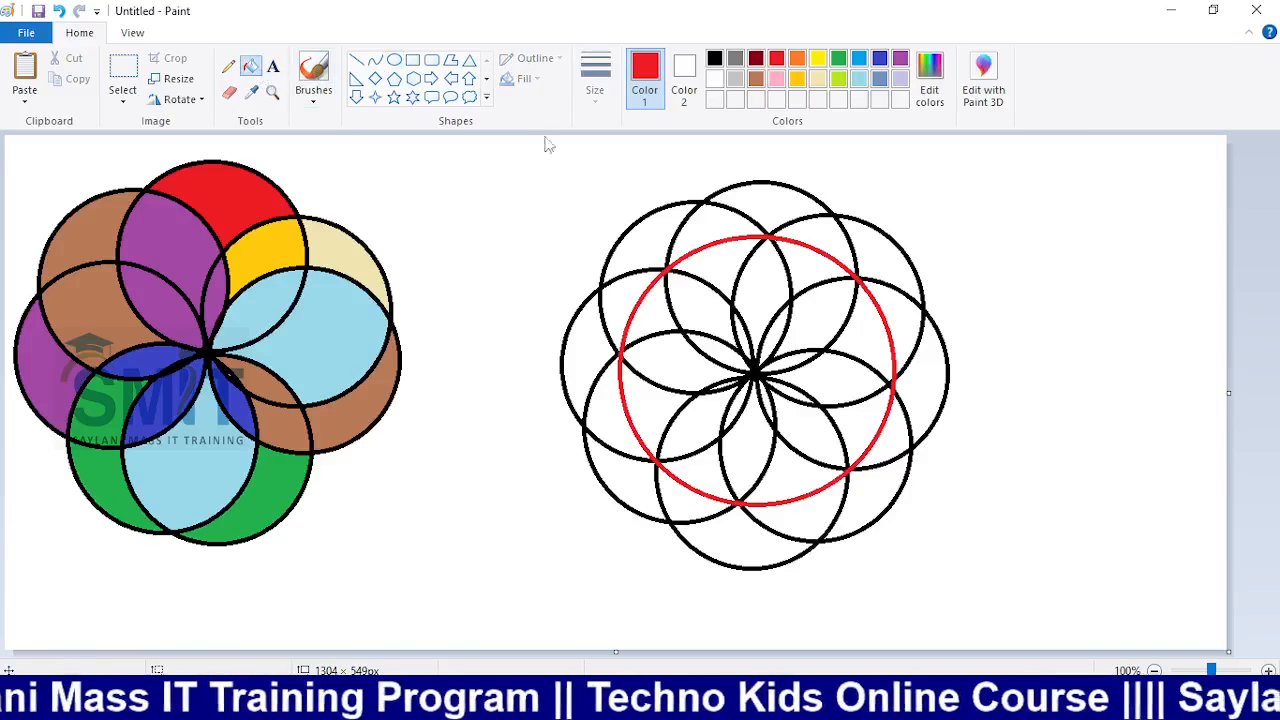
click(690, 198)
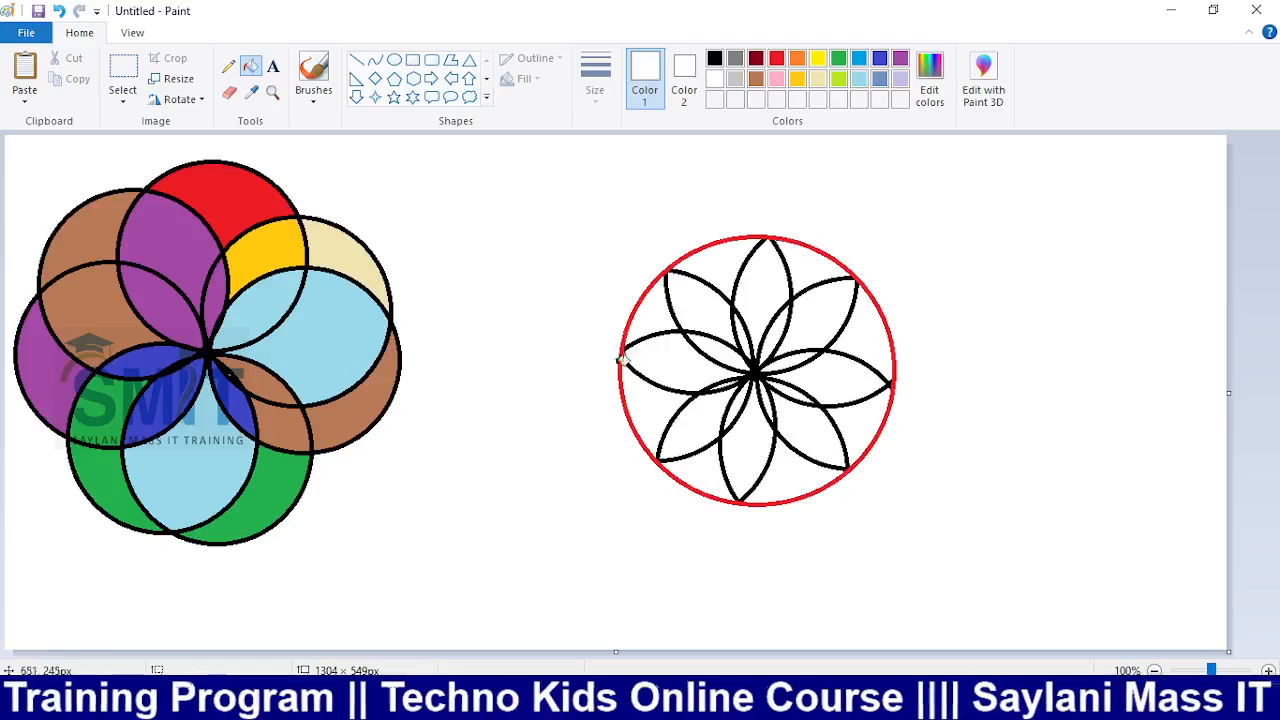
click(824, 249)
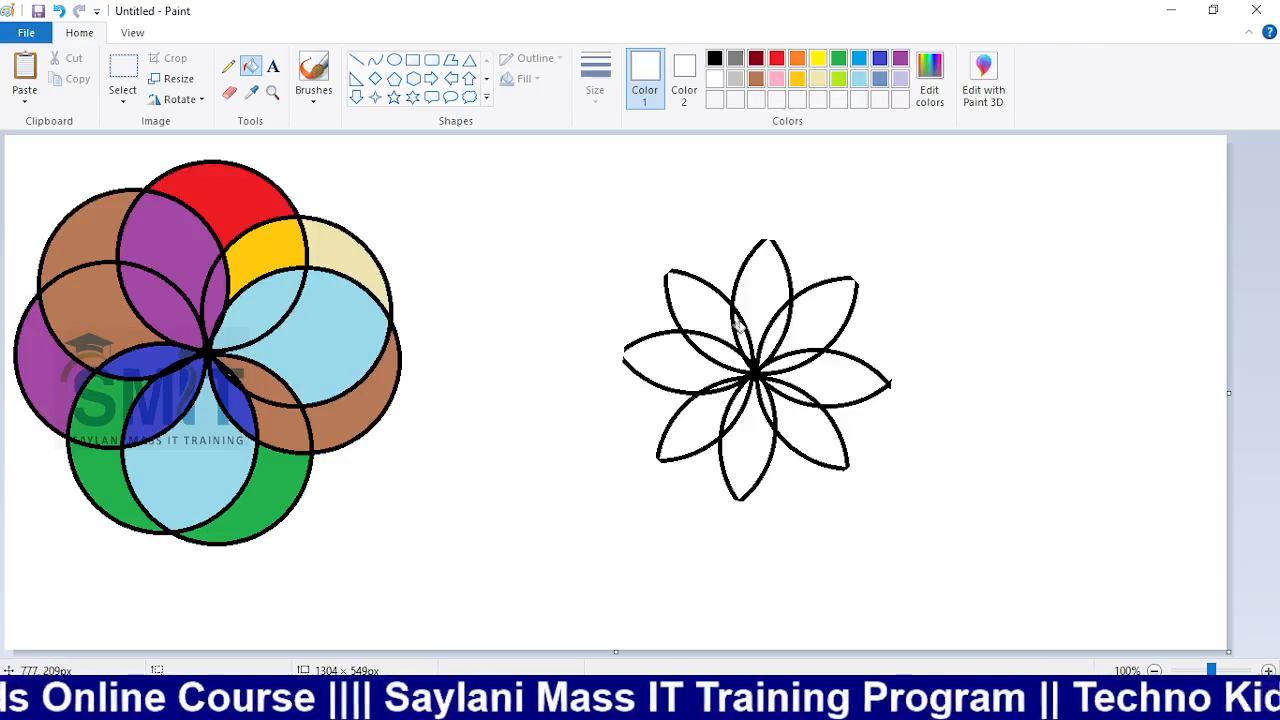
click(394, 59)
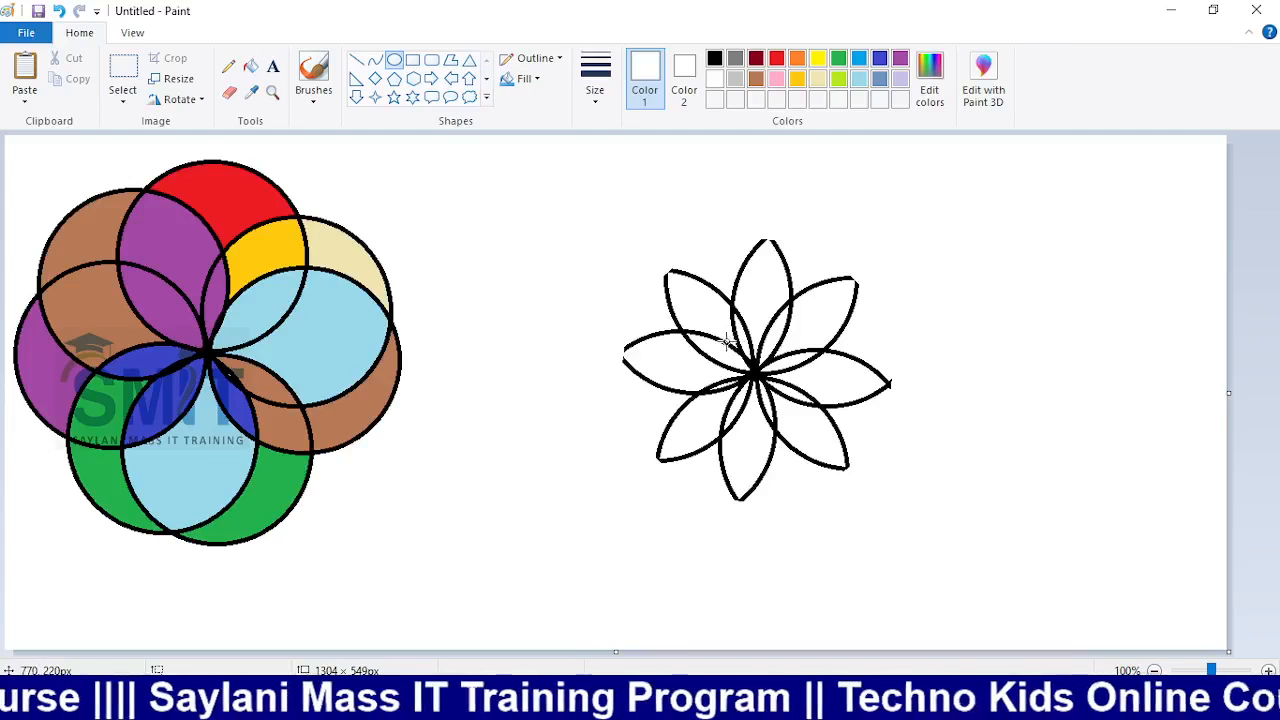
drag(728, 342, 789, 417)
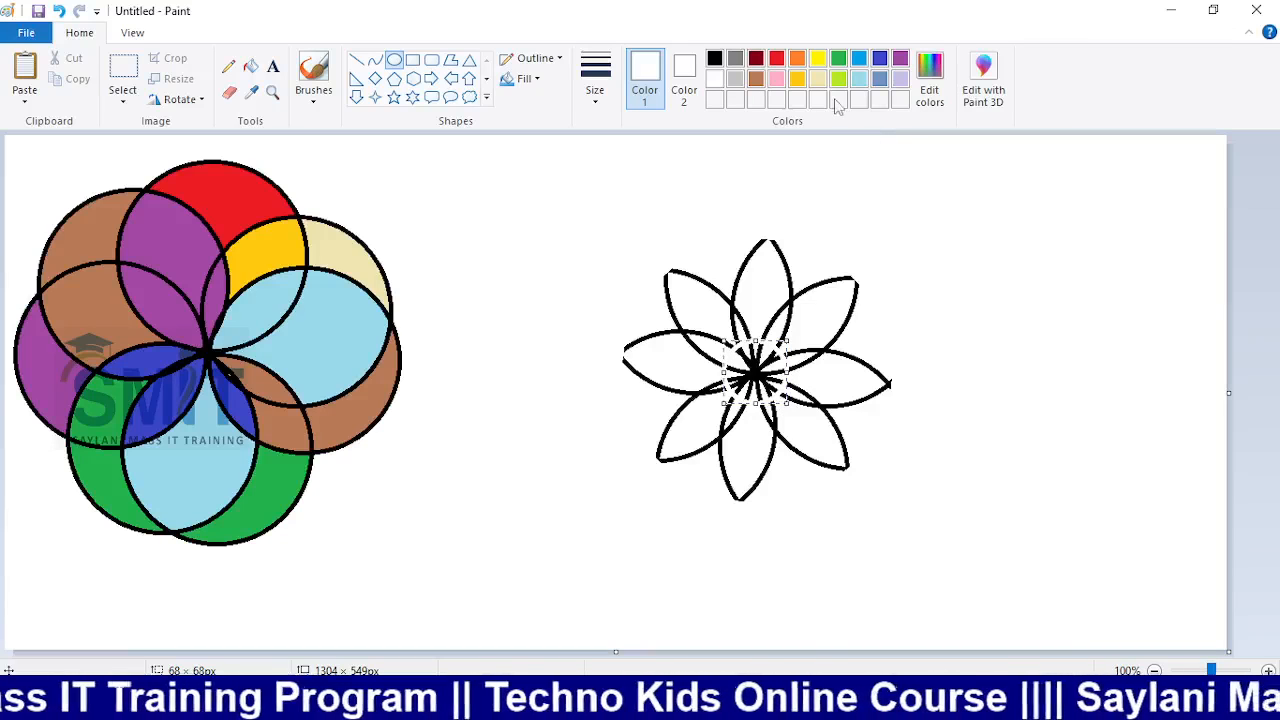
Make the small centre circle's outline dark red and fill each of its inner wedges dark red
click(756, 60)
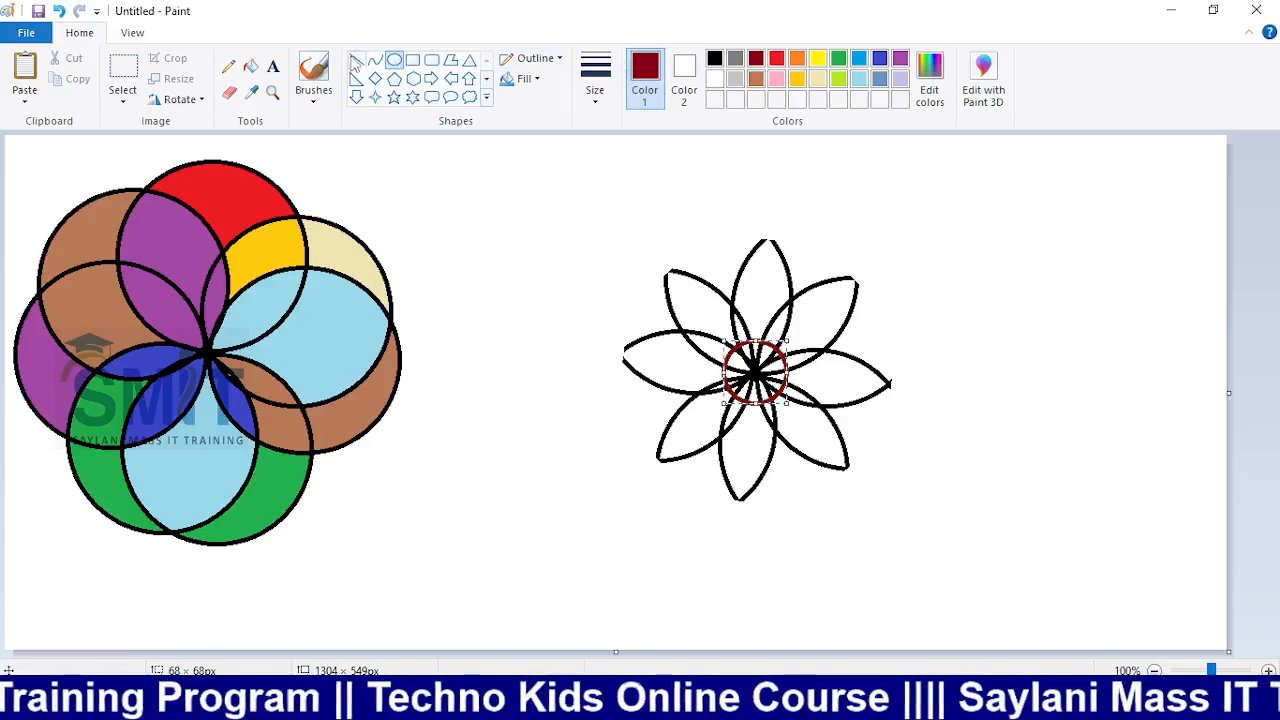
click(250, 66)
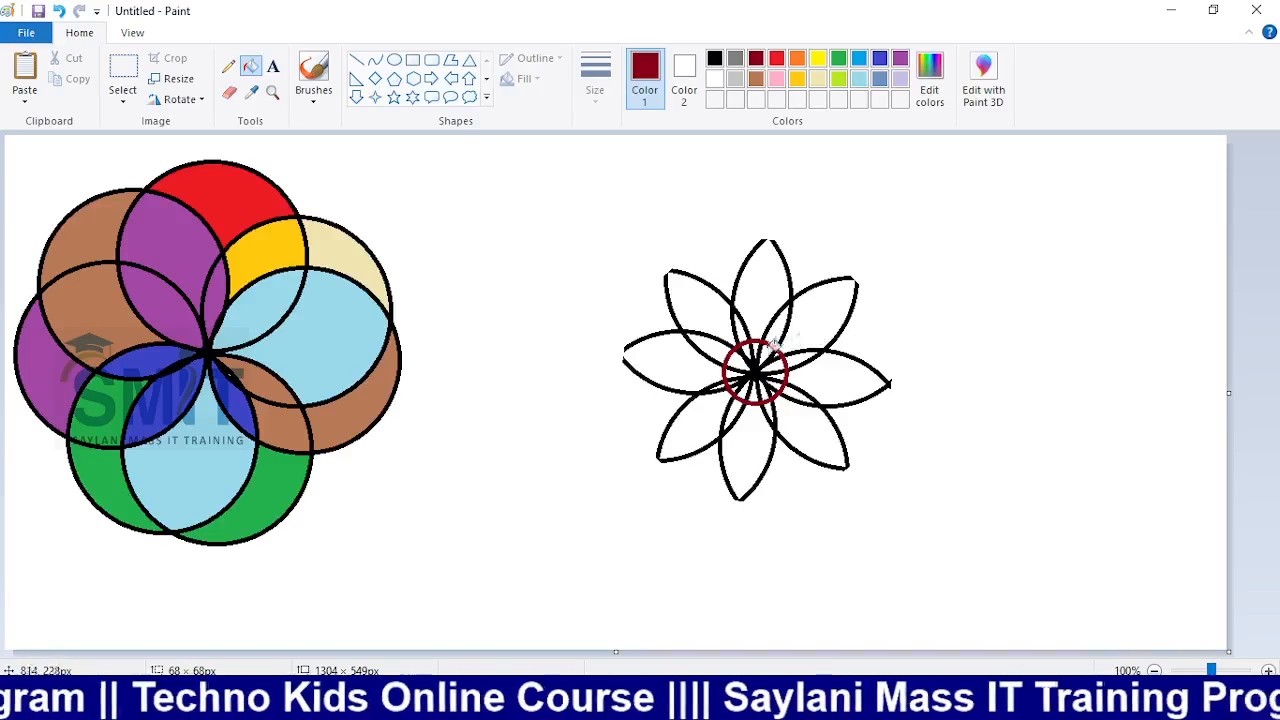
click(771, 357)
click(777, 350)
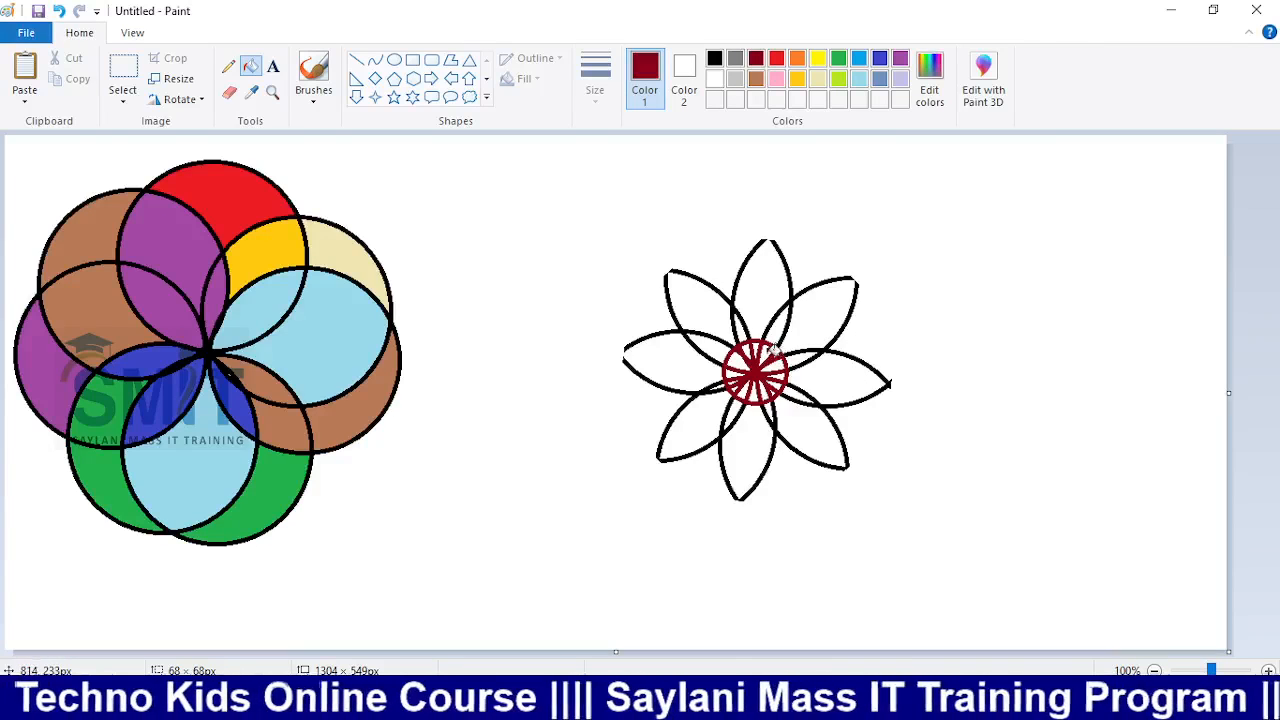
click(760, 351)
click(747, 353)
click(738, 366)
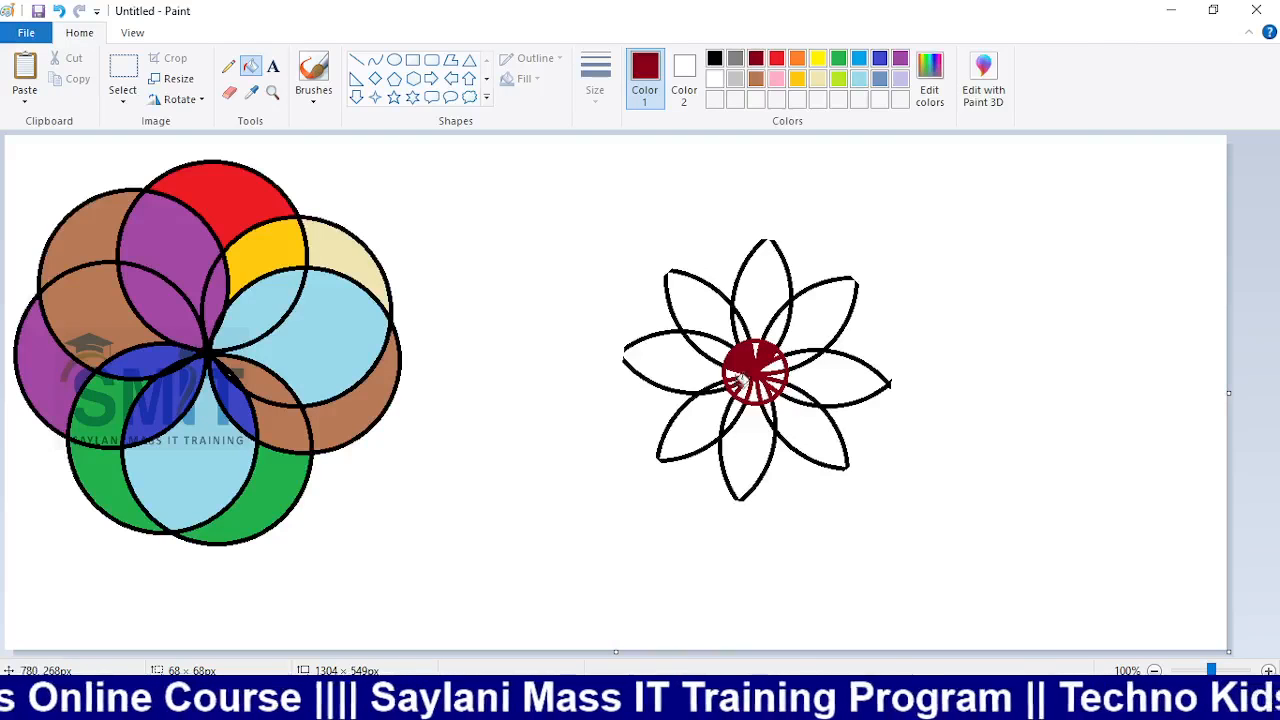
click(738, 371)
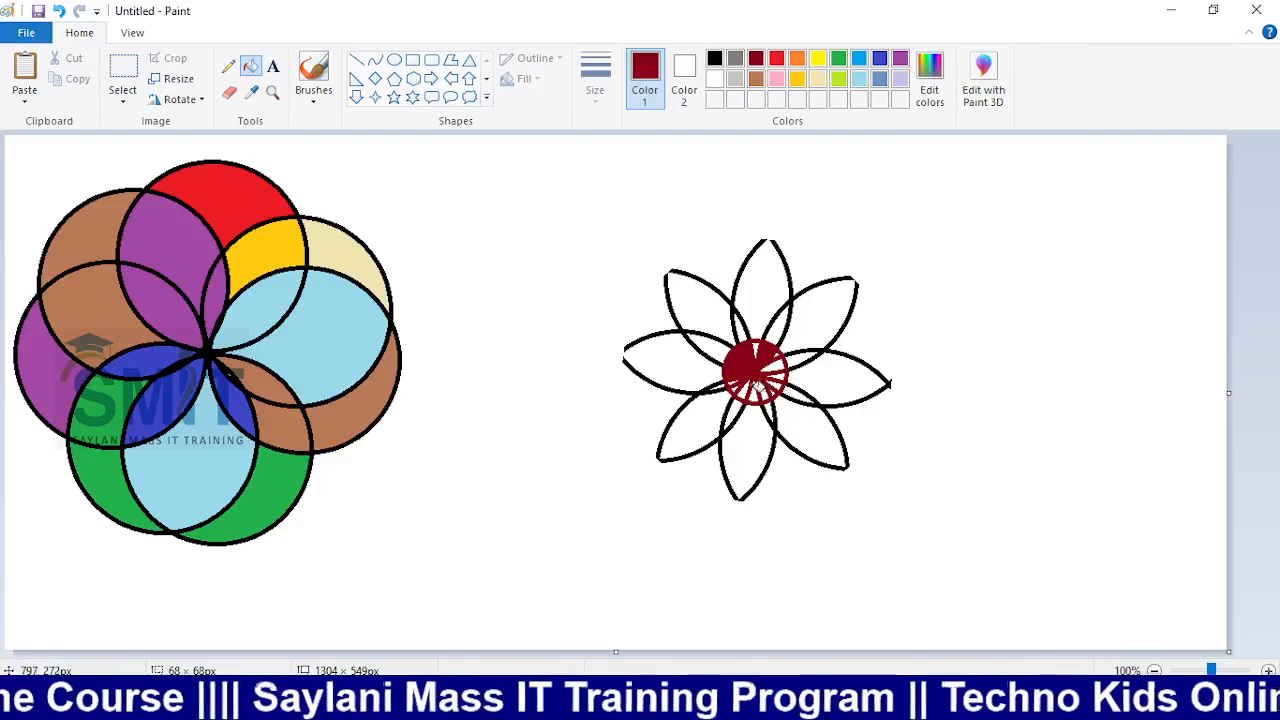
click(775, 377)
click(775, 364)
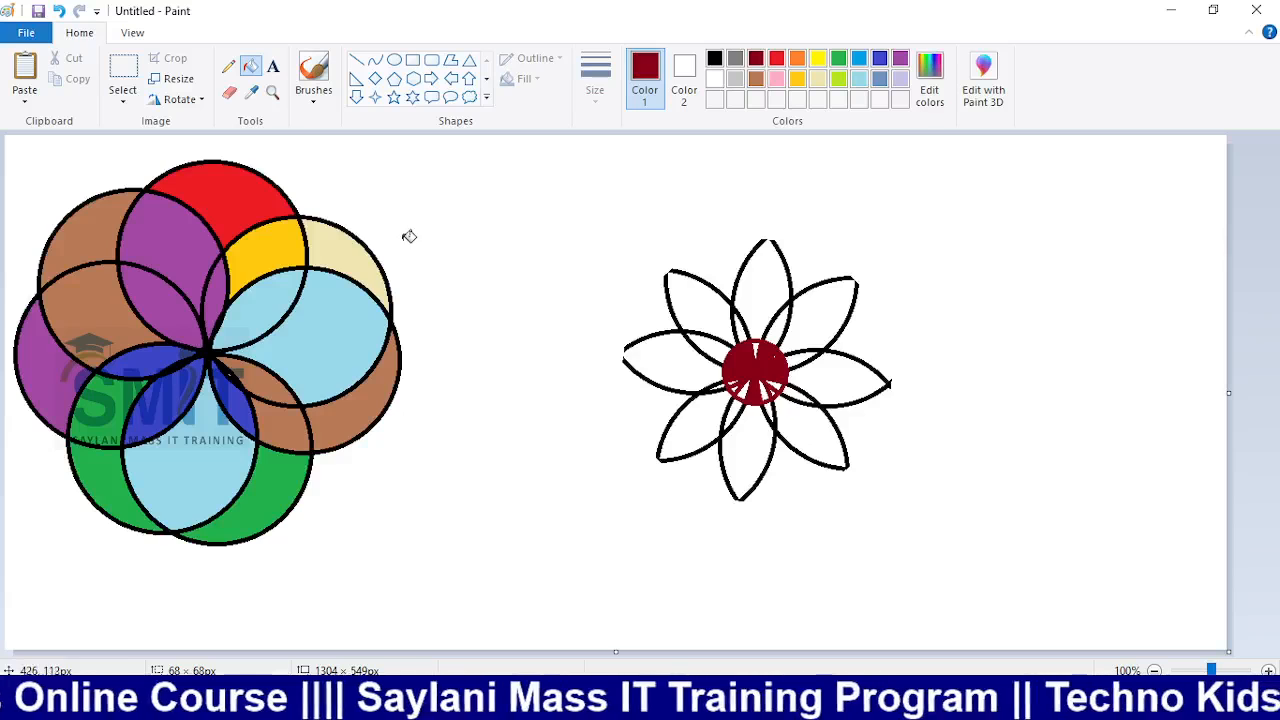
Discard both flower drawings without saving, leaving a blank canvas
key(alt+F4)
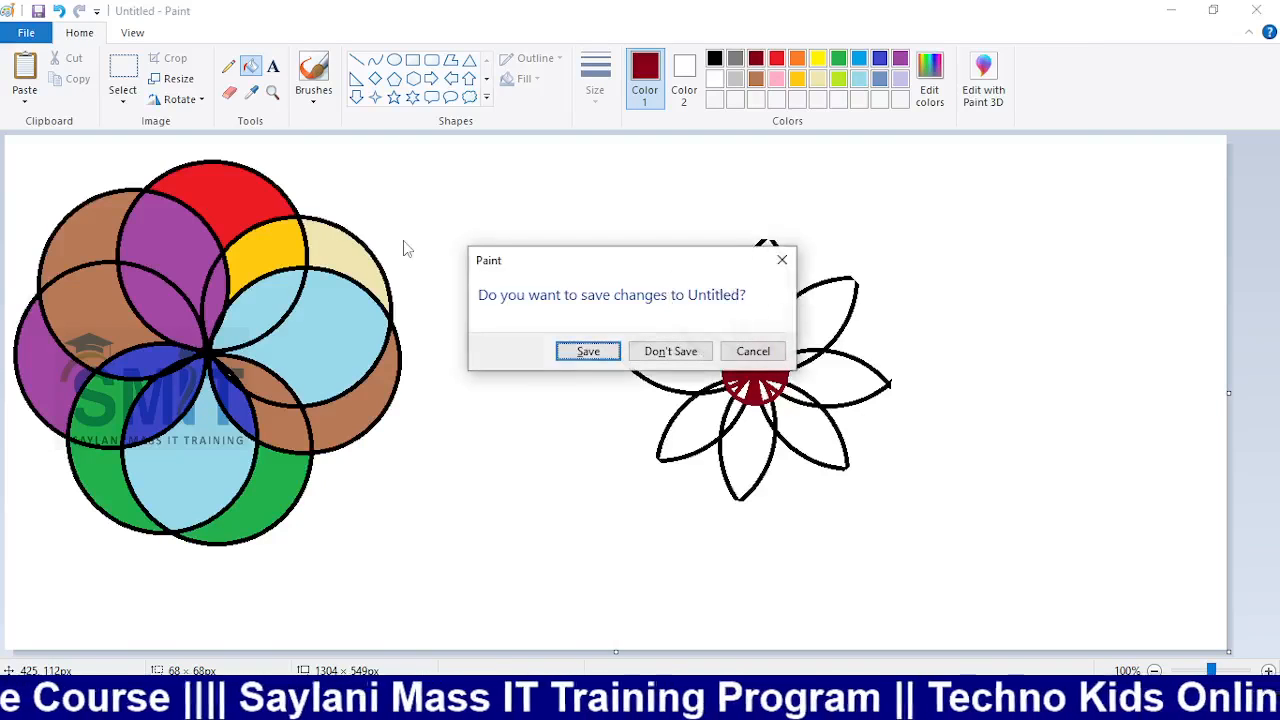
click(670, 352)
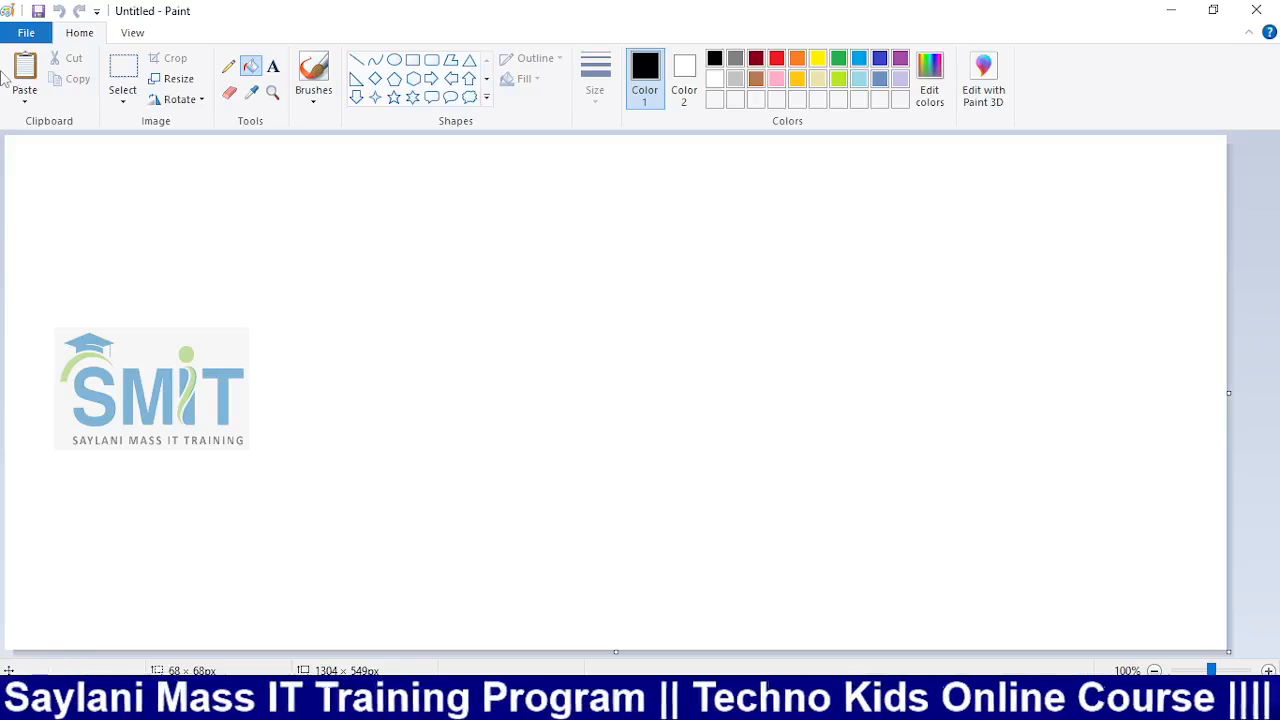
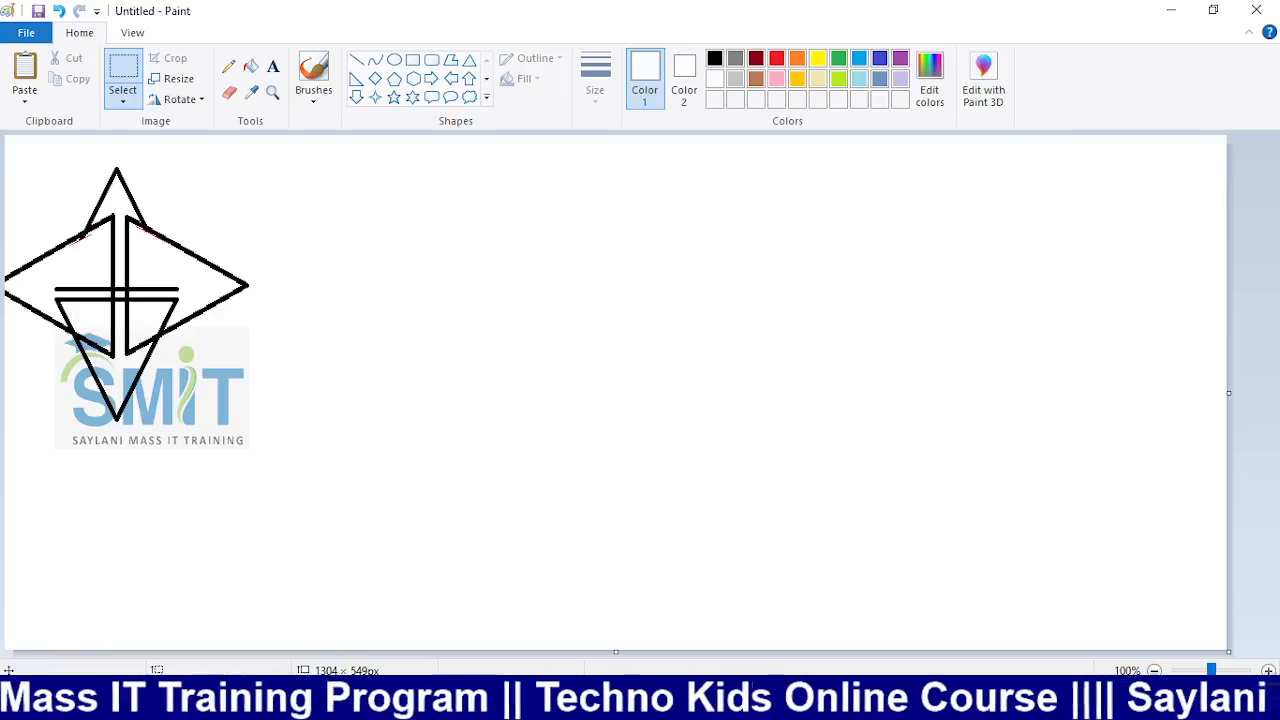
Switch from Paint to the web browser showing the Google Classroom stream
click(667, 702)
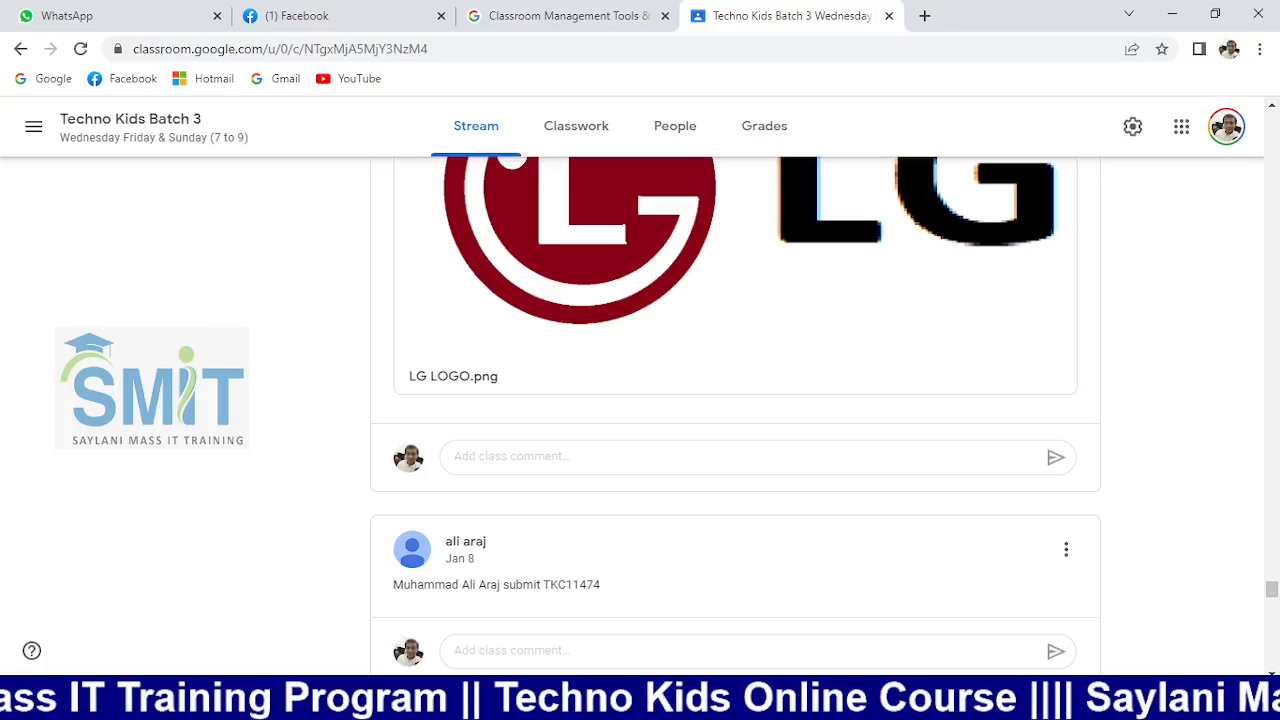
Search Google for 'android logo' in a new browser tab
key(ctrl+t)
text(andr)
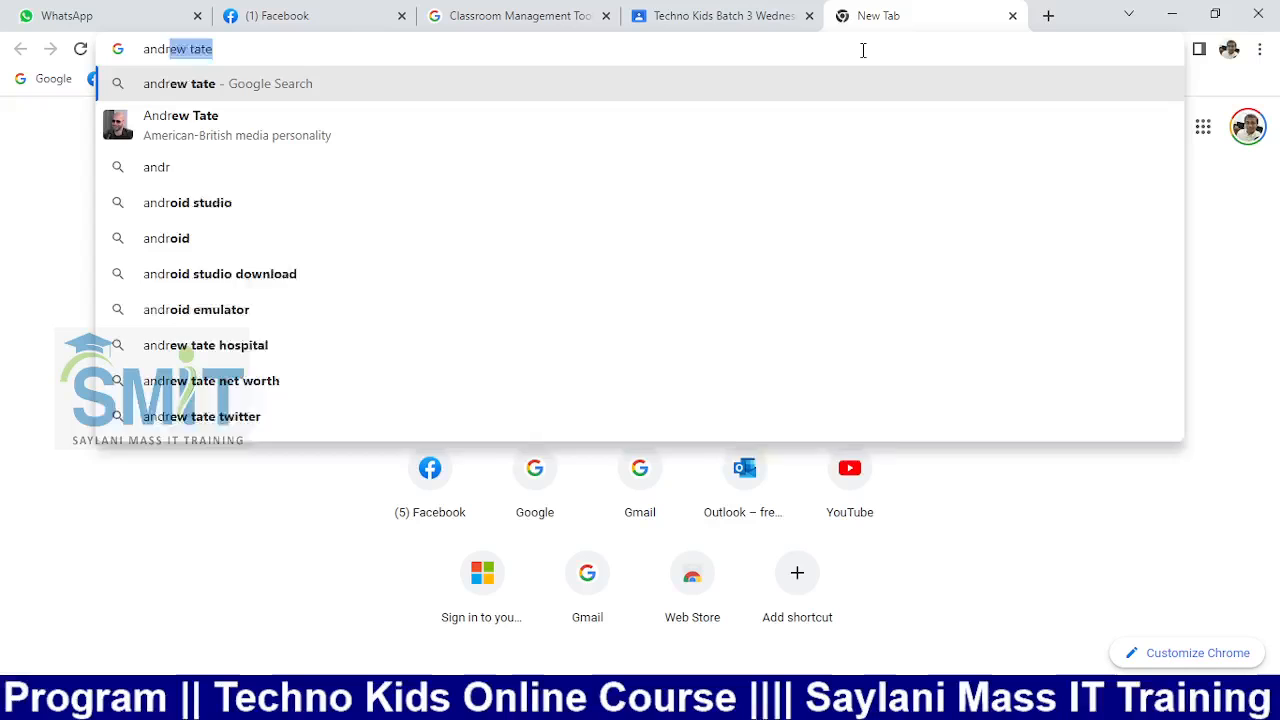
key(BackSpace)
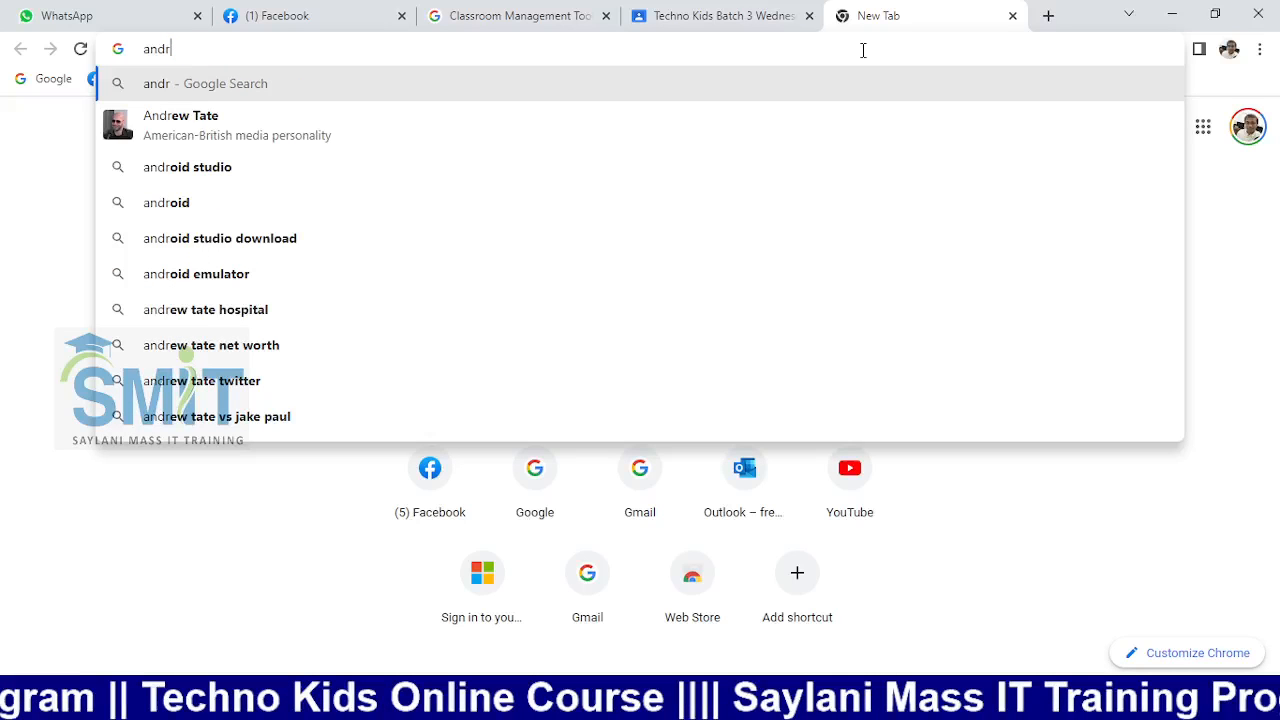
text(oid logo)
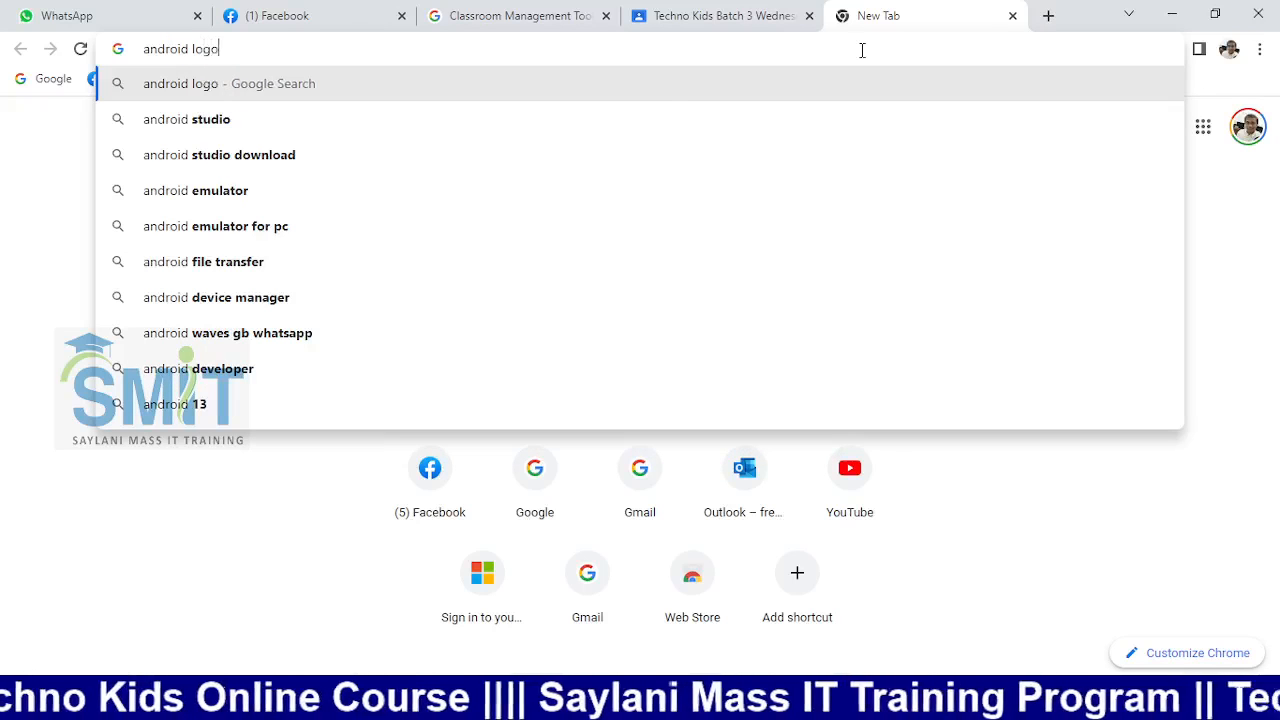
key(Return)
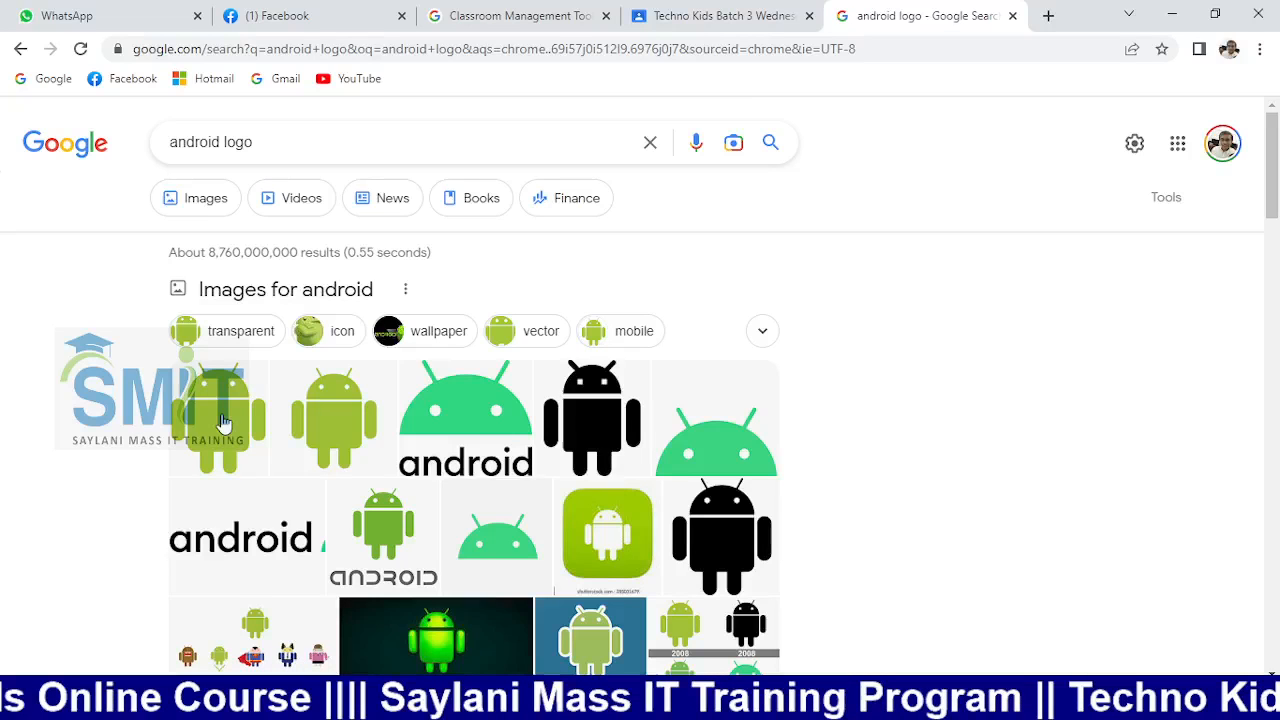
Copy the green Android robot image and paste it onto the Paint canvas
scroll(225, 422, down, 1)
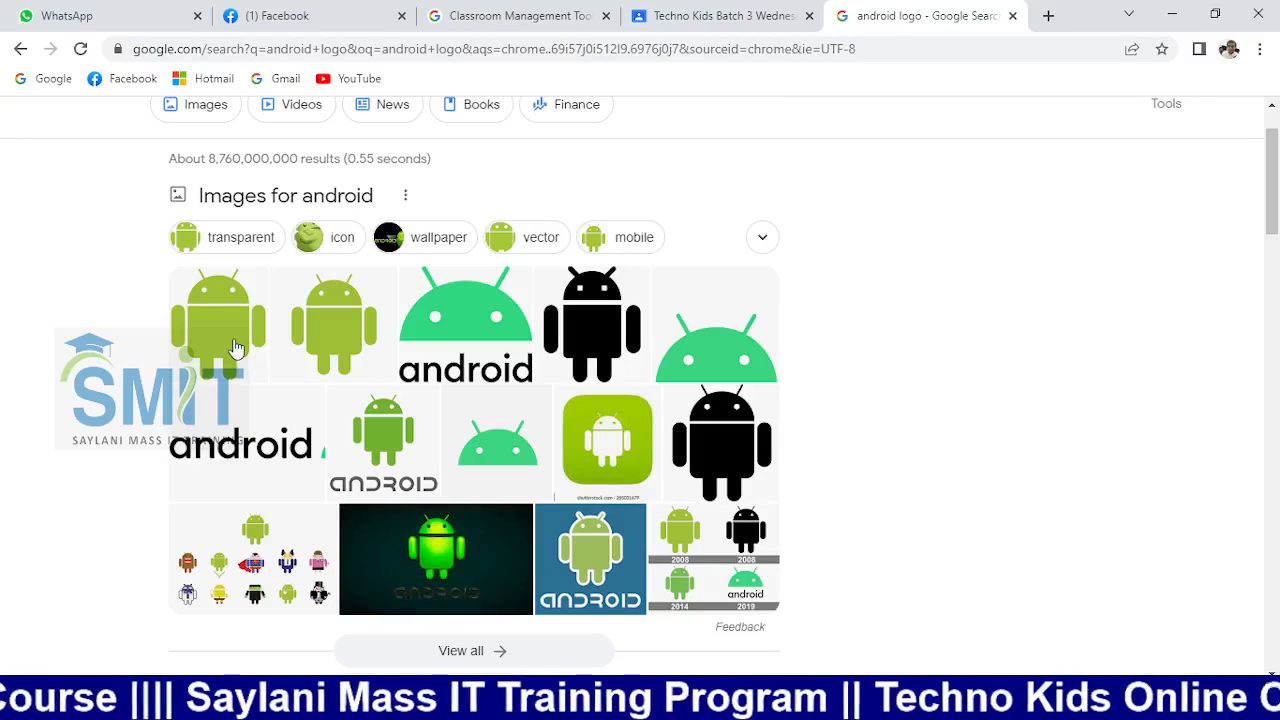
click(236, 347)
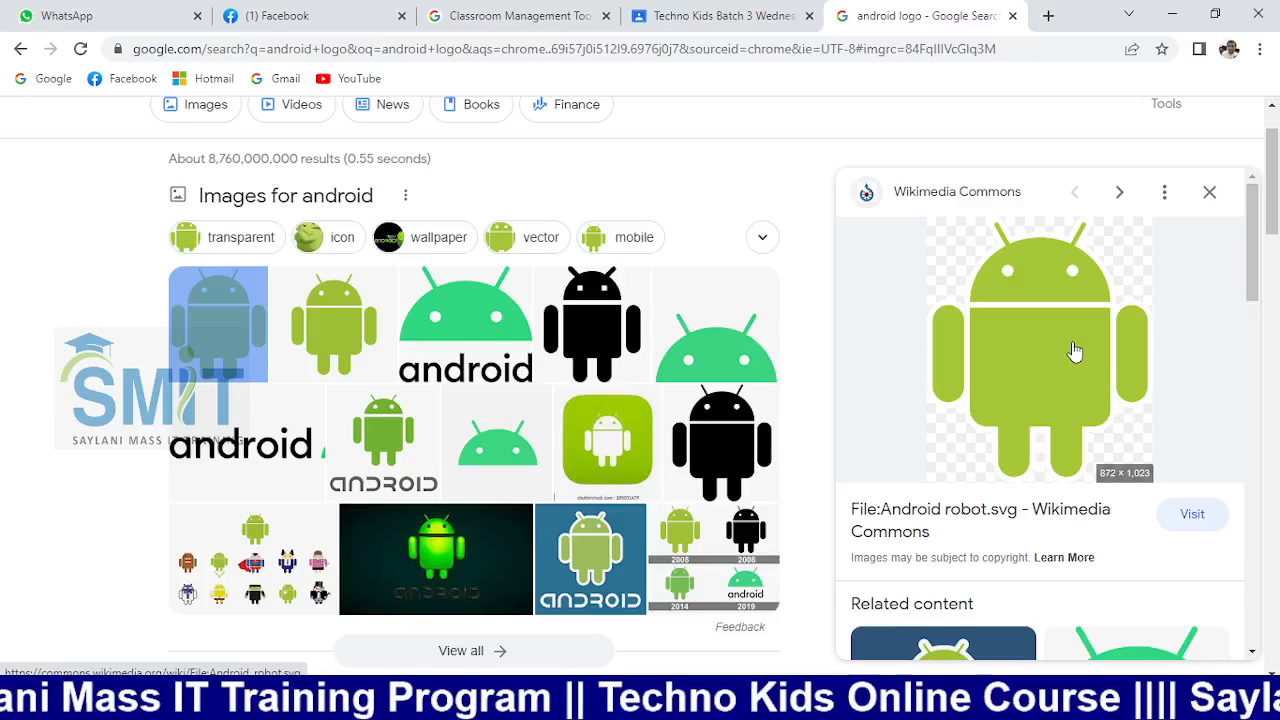
right_click(1064, 345)
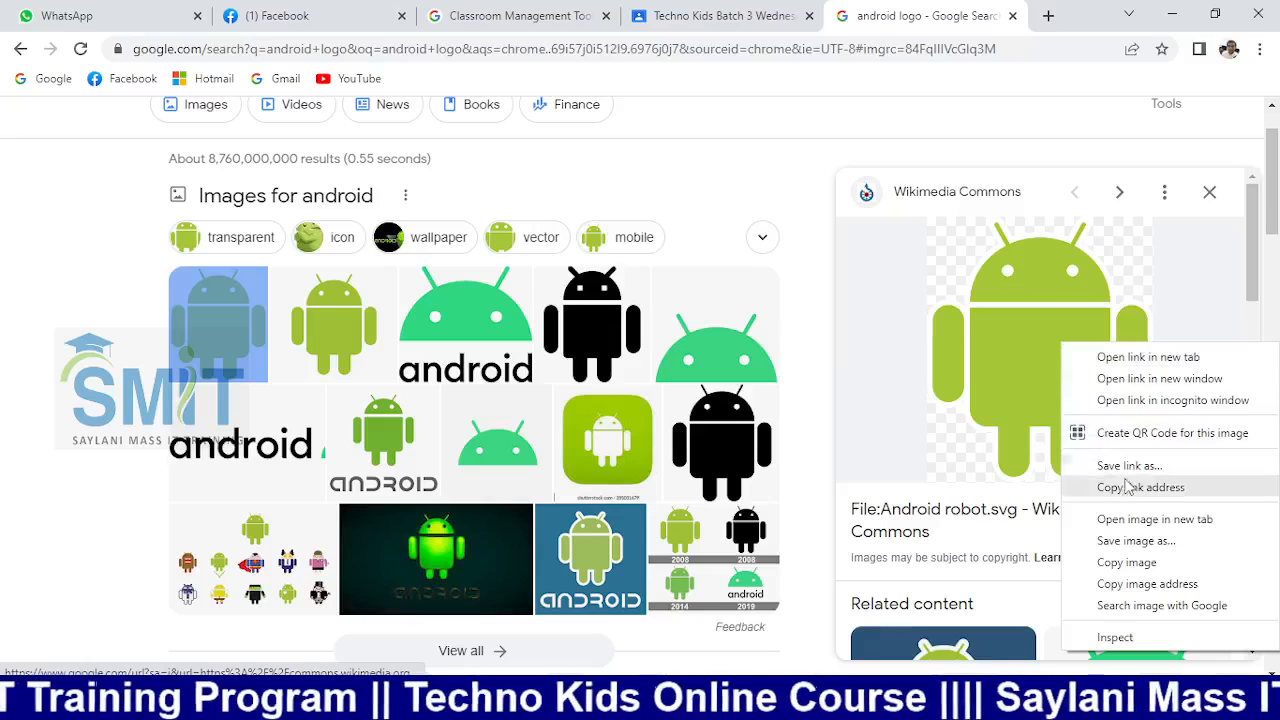
click(1126, 562)
key(alt+Tab)
key(ctrl+v)
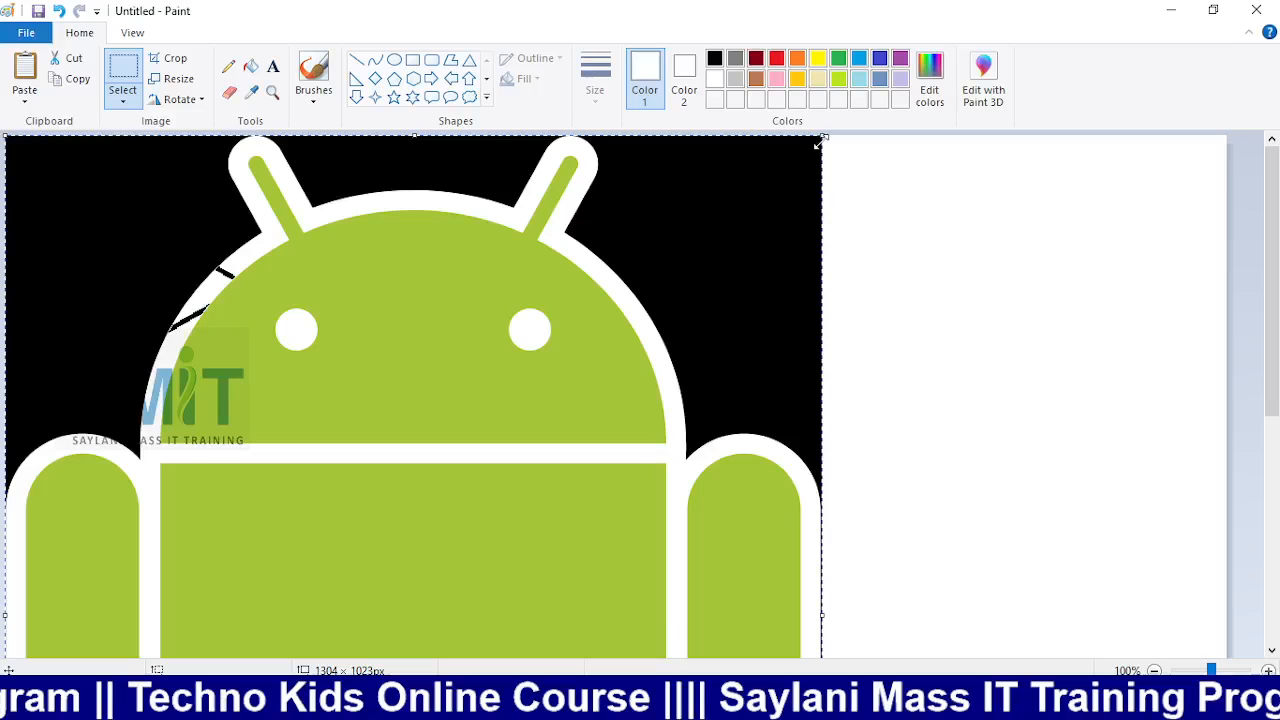
Shrink the pasted robot to 369 × 319 px and place it over the top-left star
drag(818, 145, 440, 448)
drag(278, 525, 288, 261)
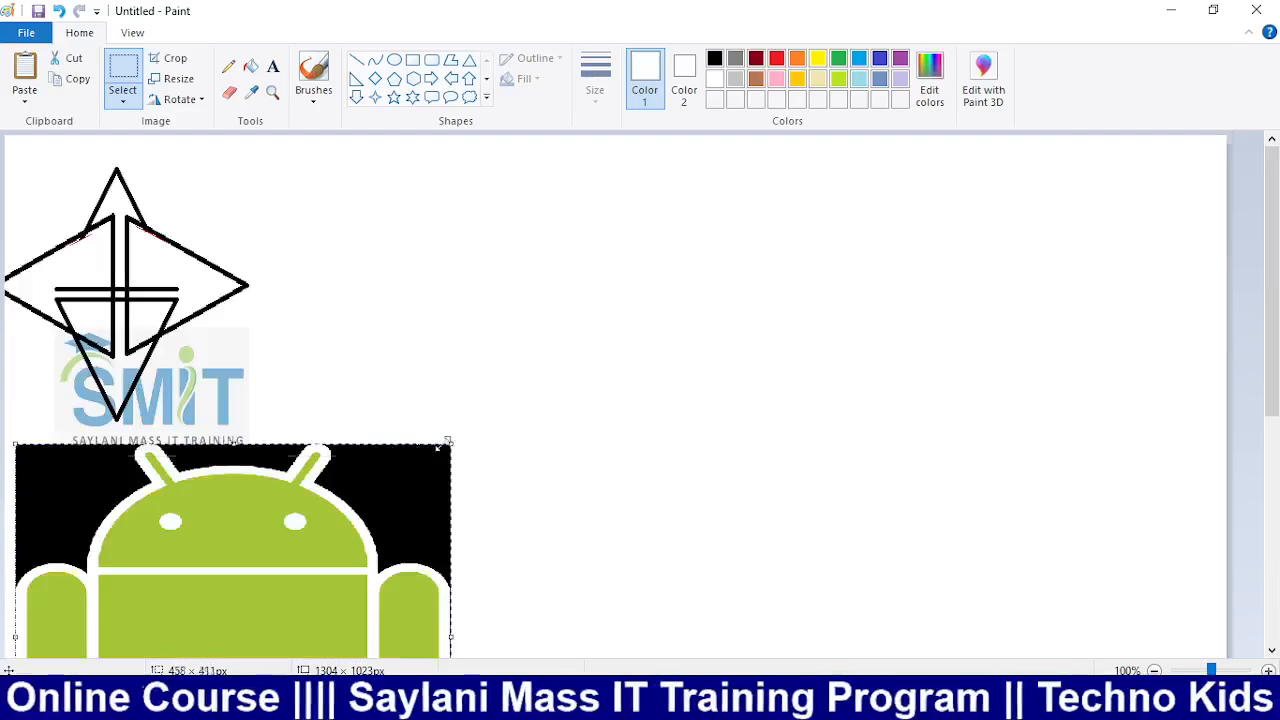
drag(450, 446, 362, 530)
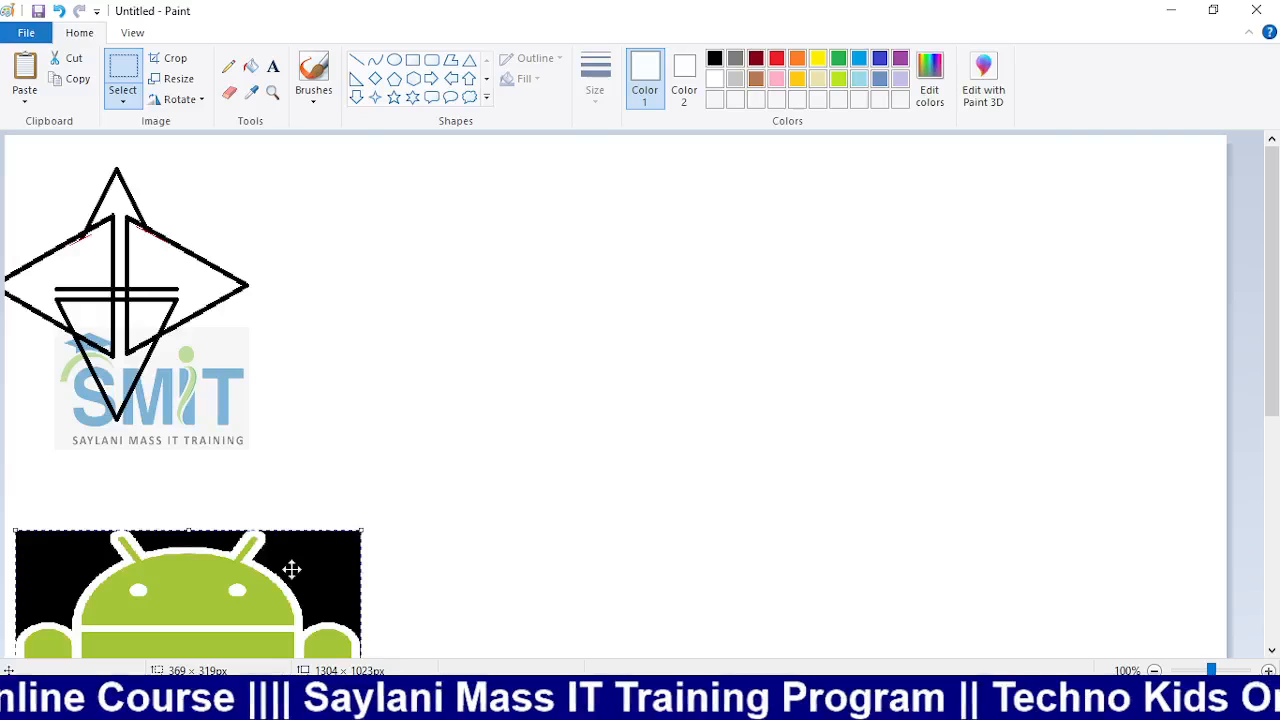
drag(291, 569, 317, 252)
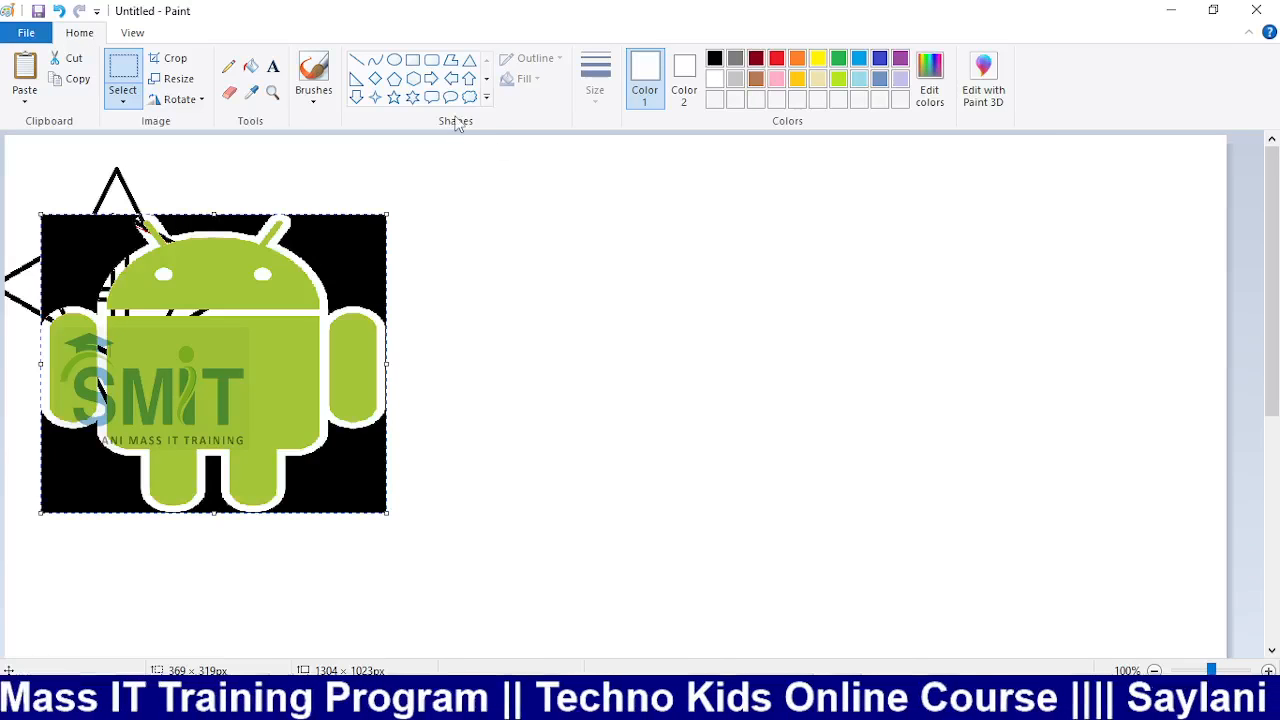
click(394, 60)
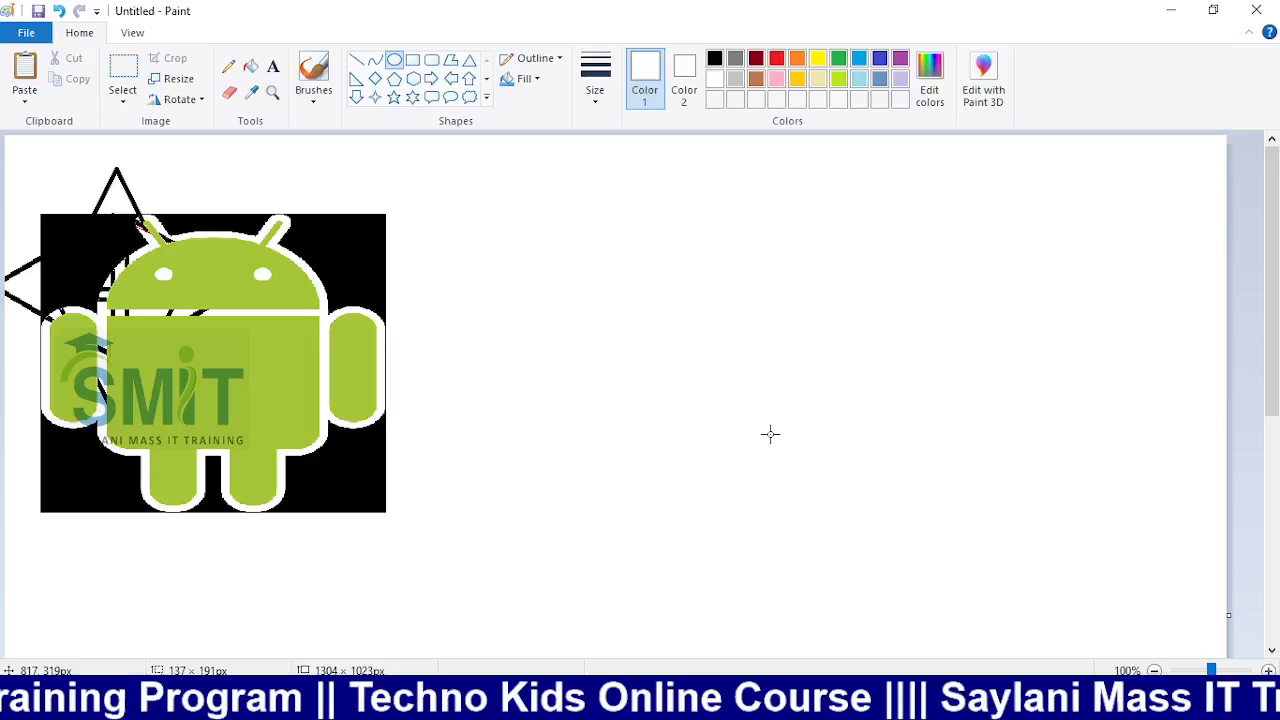
Draw a circle right of the robot and a horizontal line across its upper part
drag(770, 434, 773, 435)
key(ctrl+z)
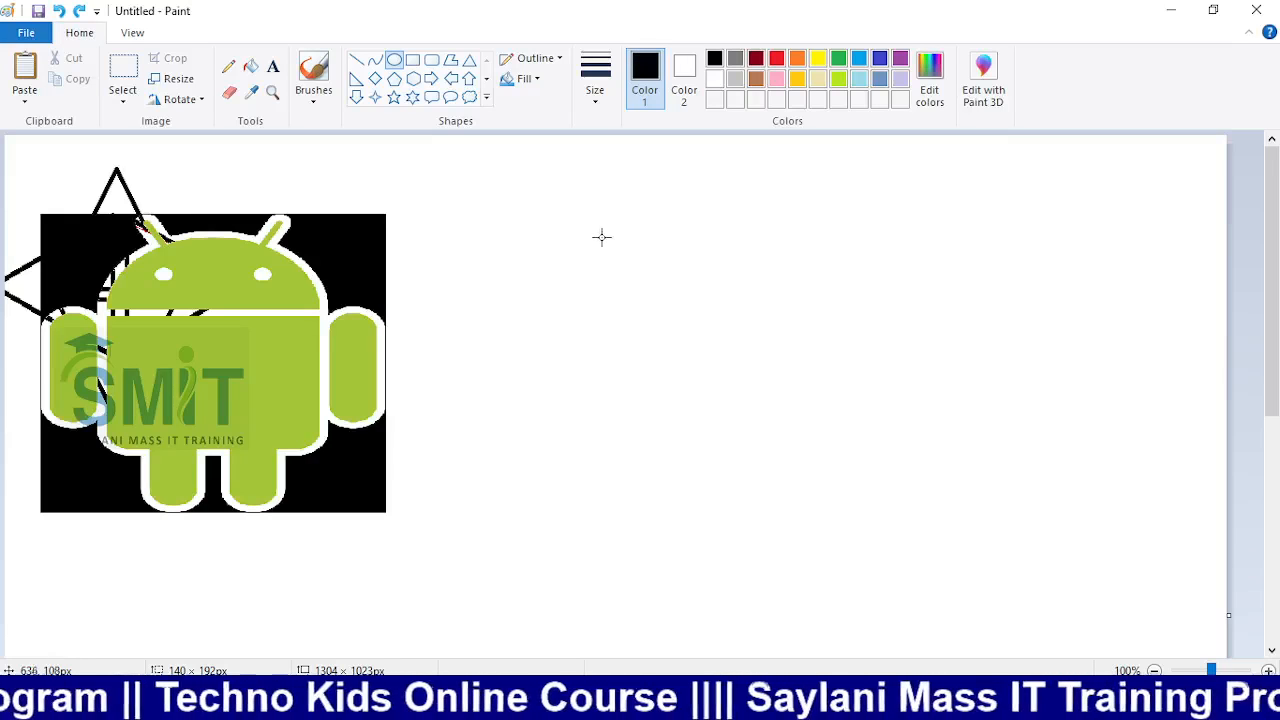
drag(615, 240, 897, 521)
click(566, 280)
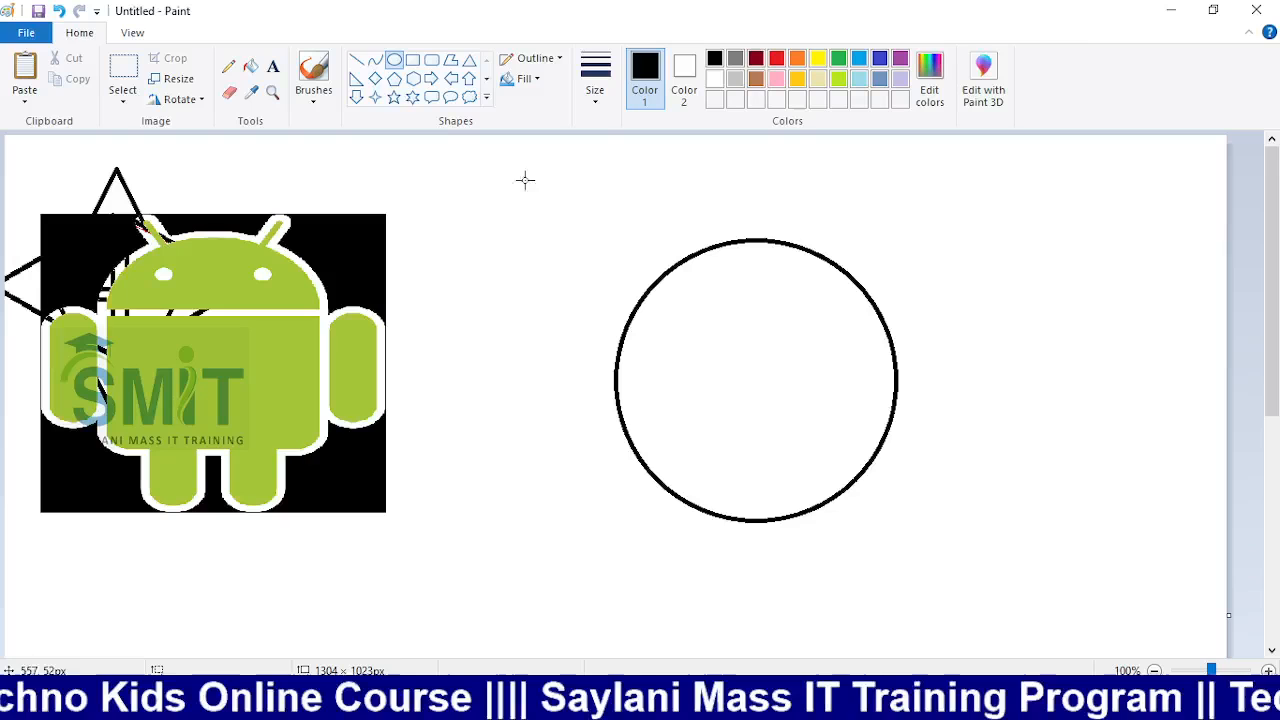
click(356, 60)
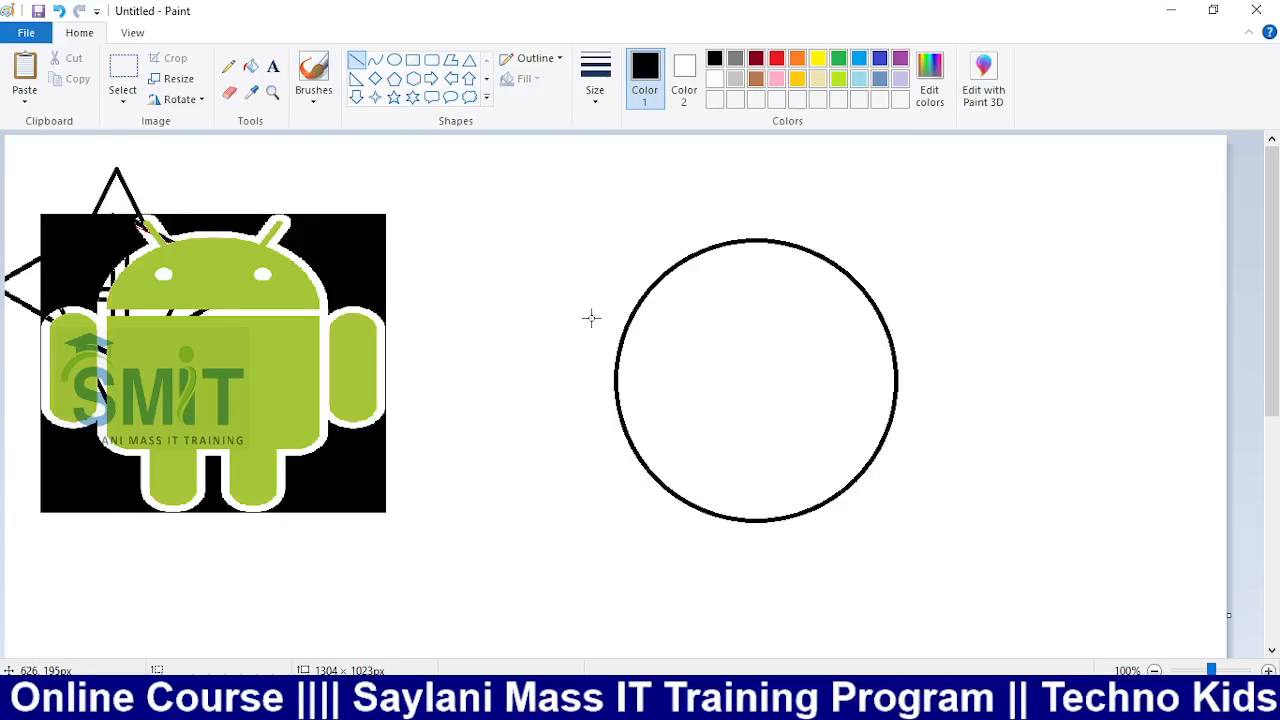
drag(591, 318, 1043, 318)
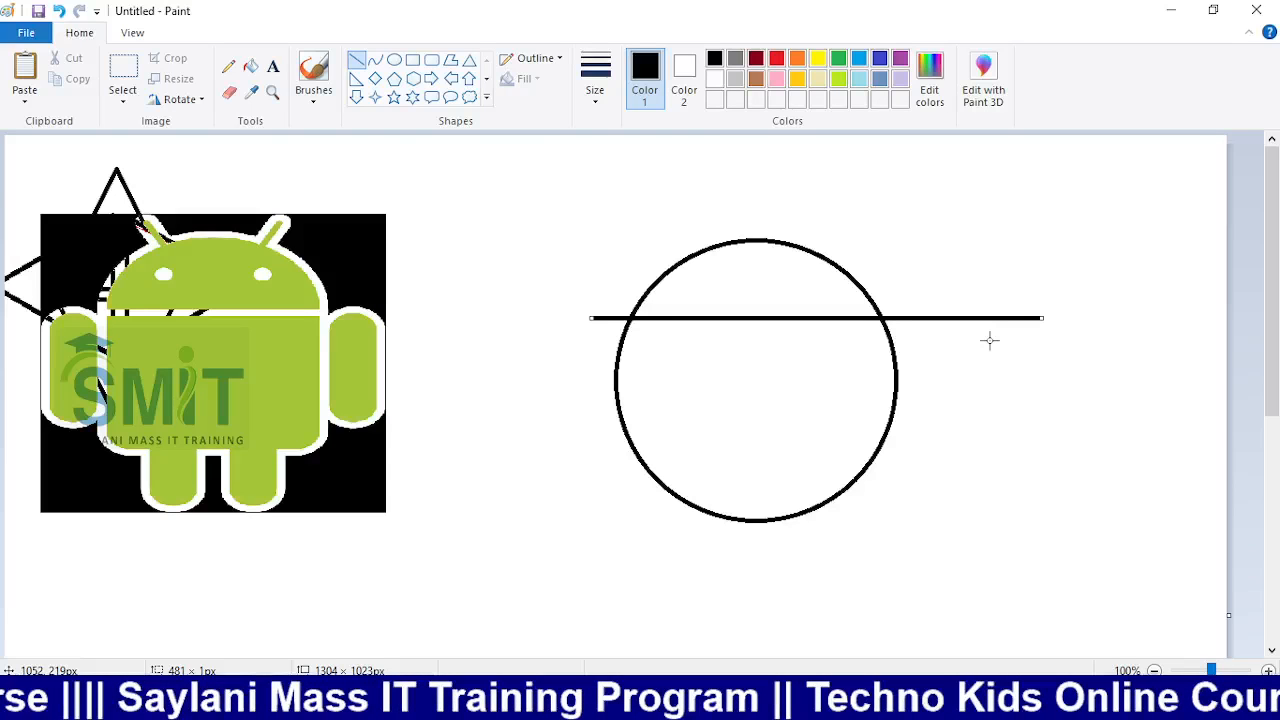
Fill the circle's lower outline and the line white, leaving a dome-shaped arc
click(776, 60)
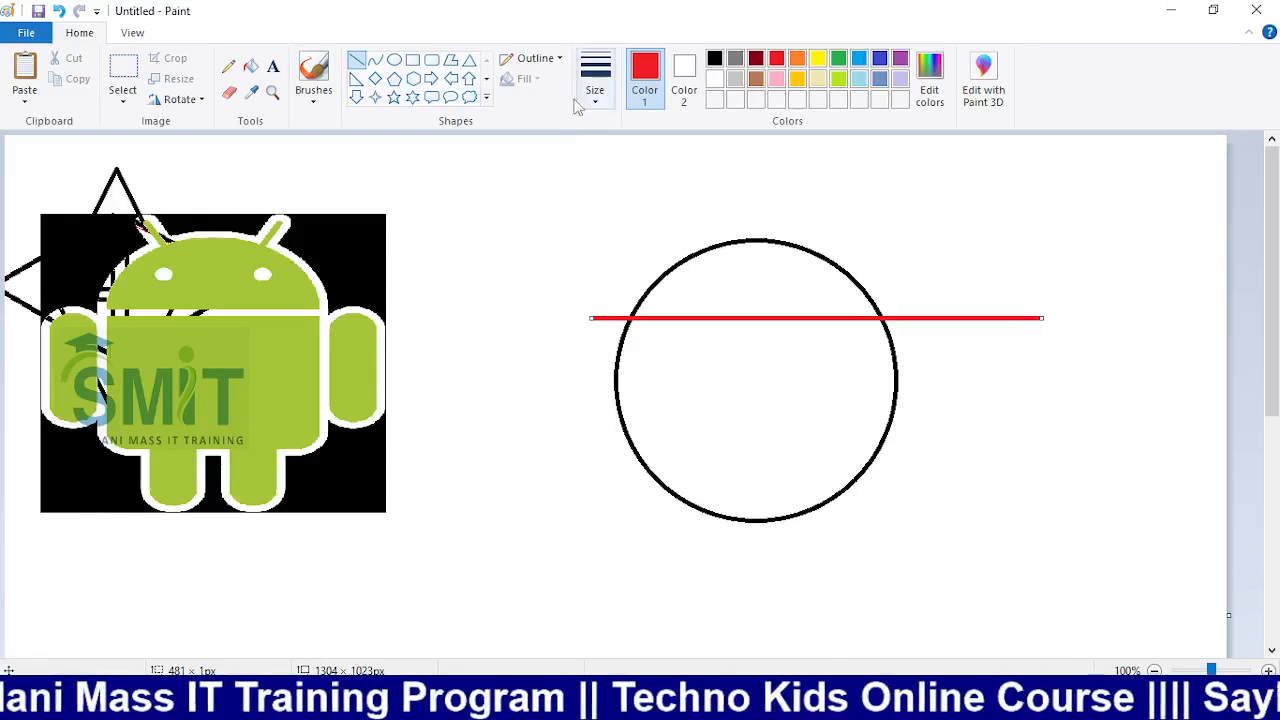
click(250, 66)
click(617, 372)
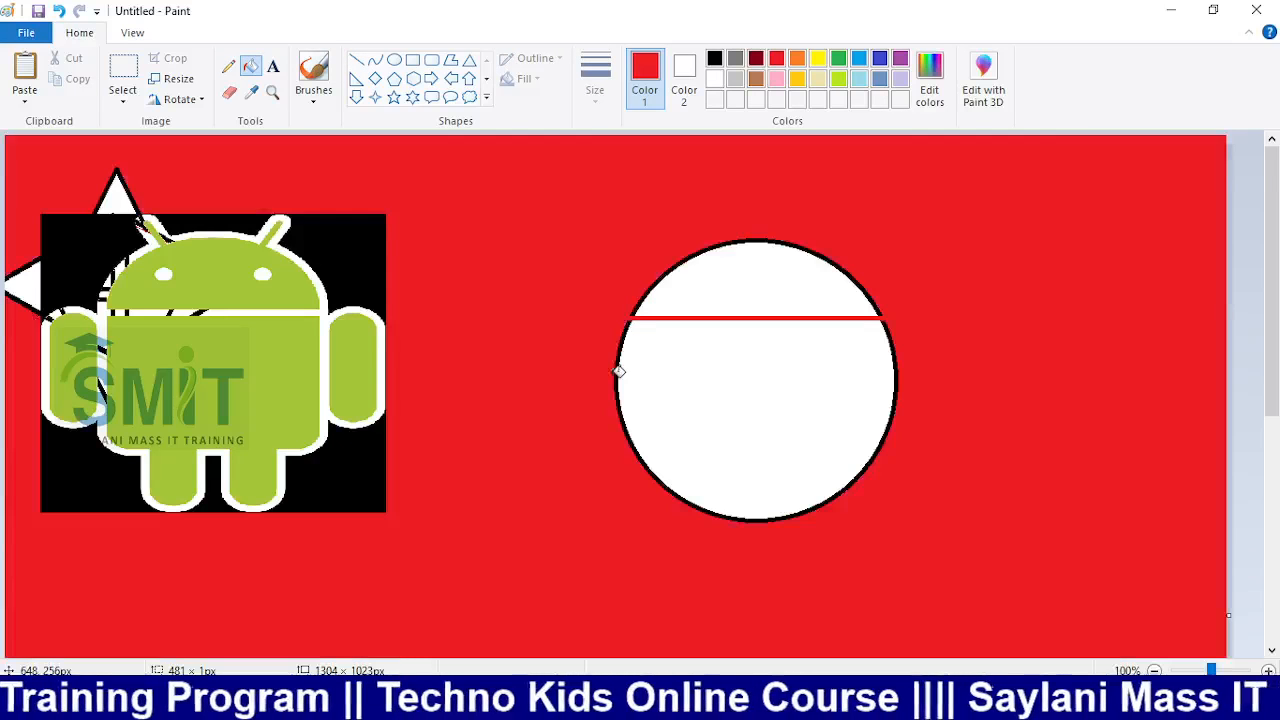
key(ctrl+z)
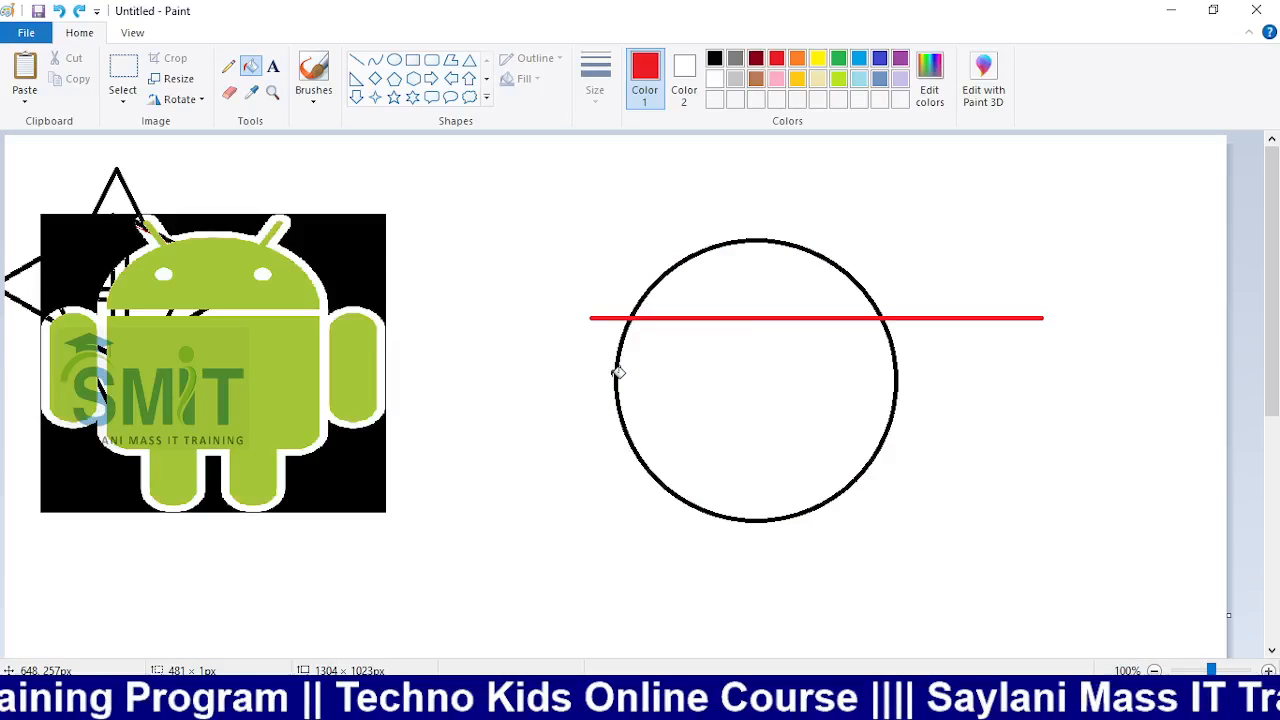
click(716, 84)
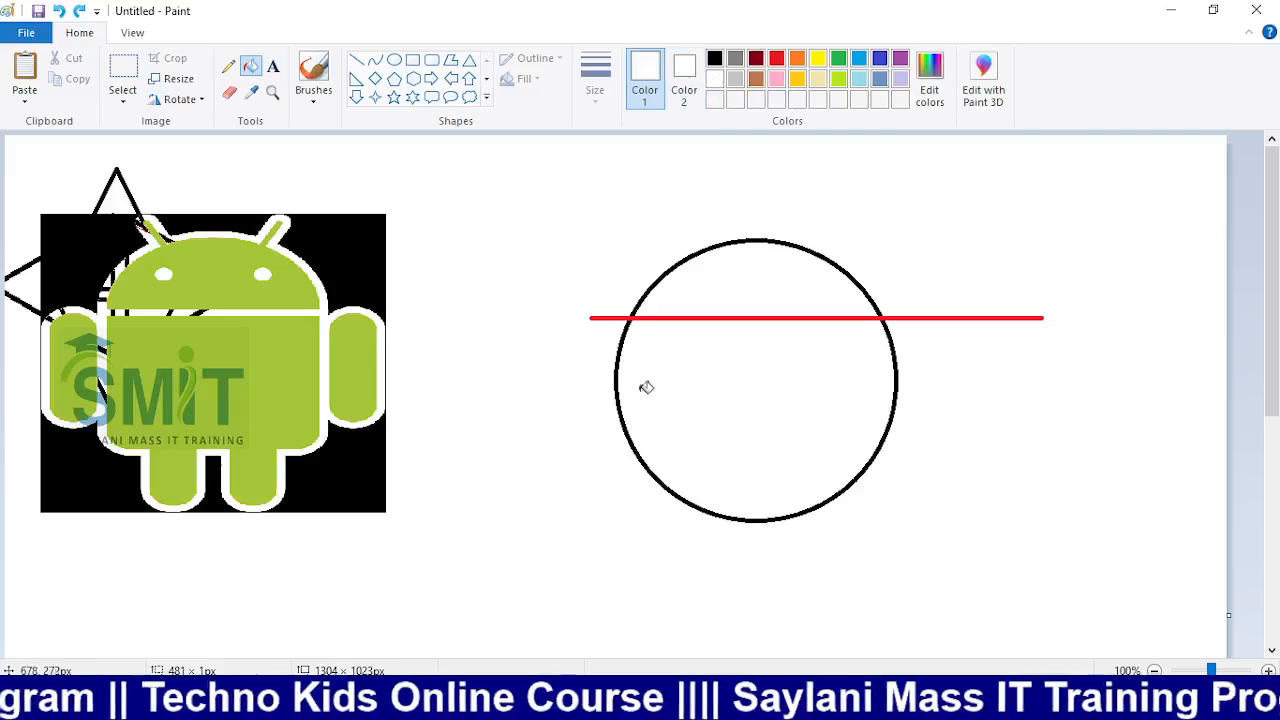
click(620, 381)
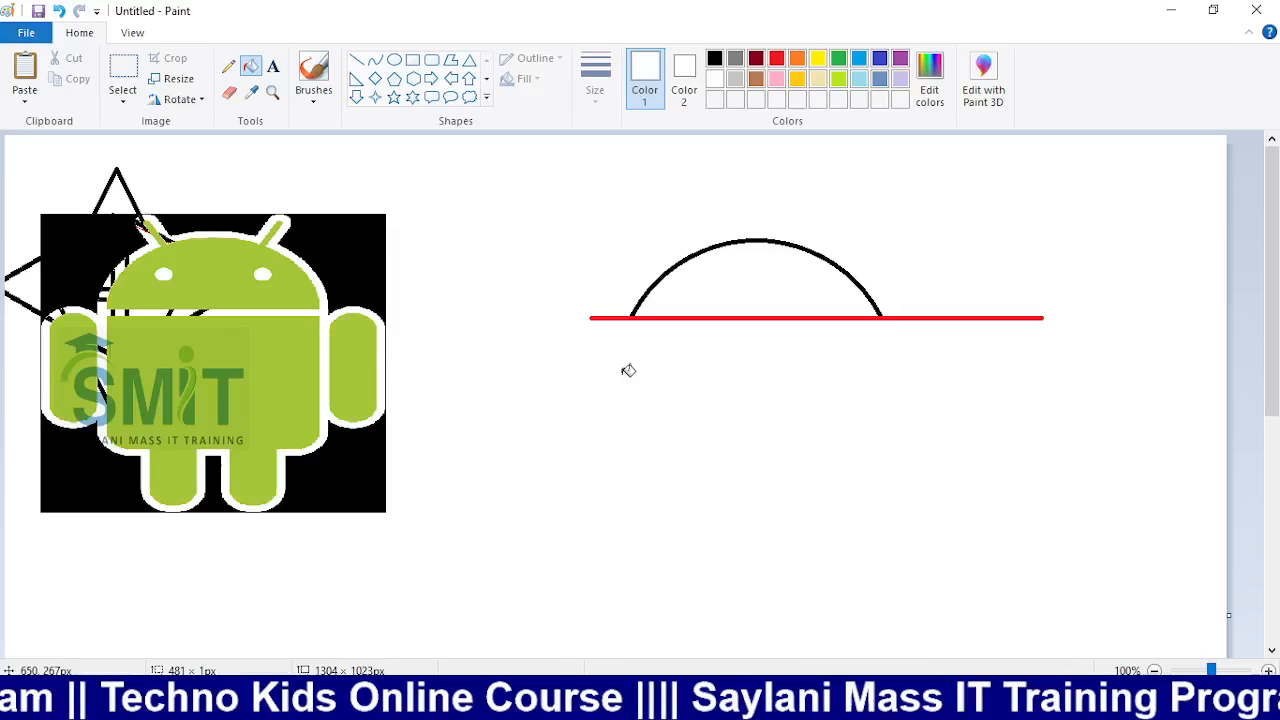
click(628, 318)
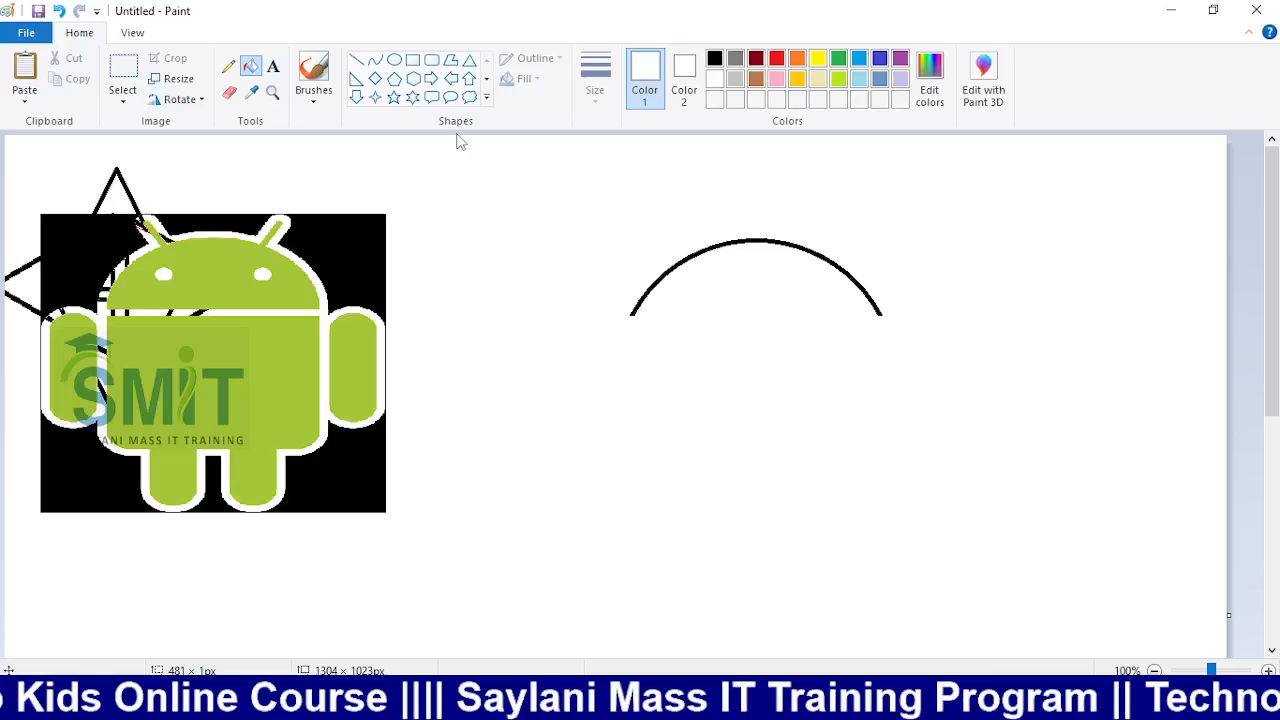
click(356, 60)
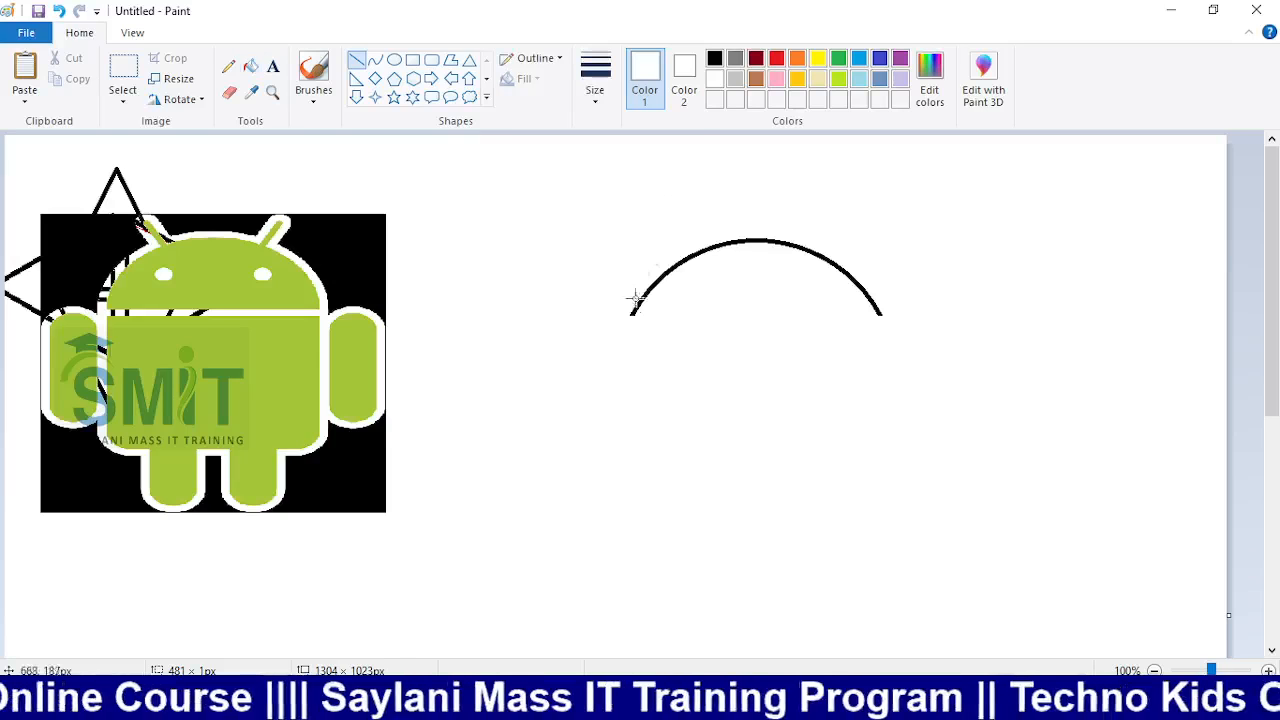
Close the dome arc with a black straight base line
click(714, 58)
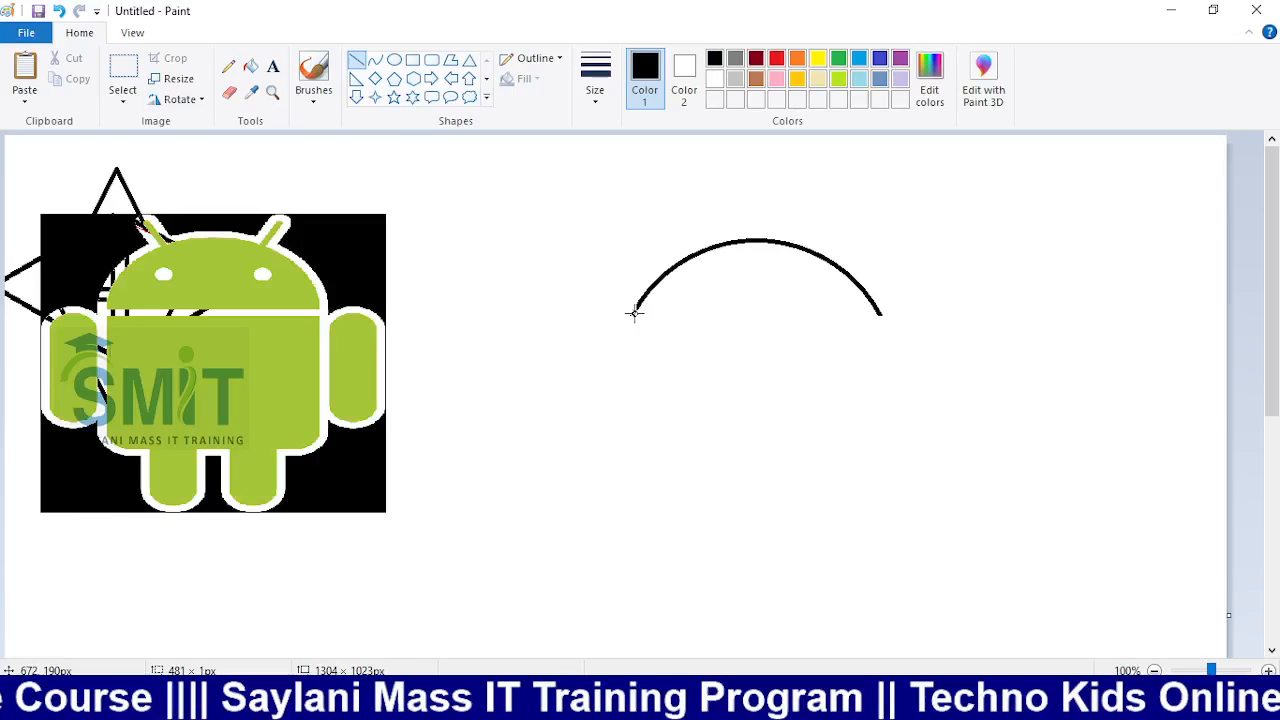
drag(633, 313, 880, 314)
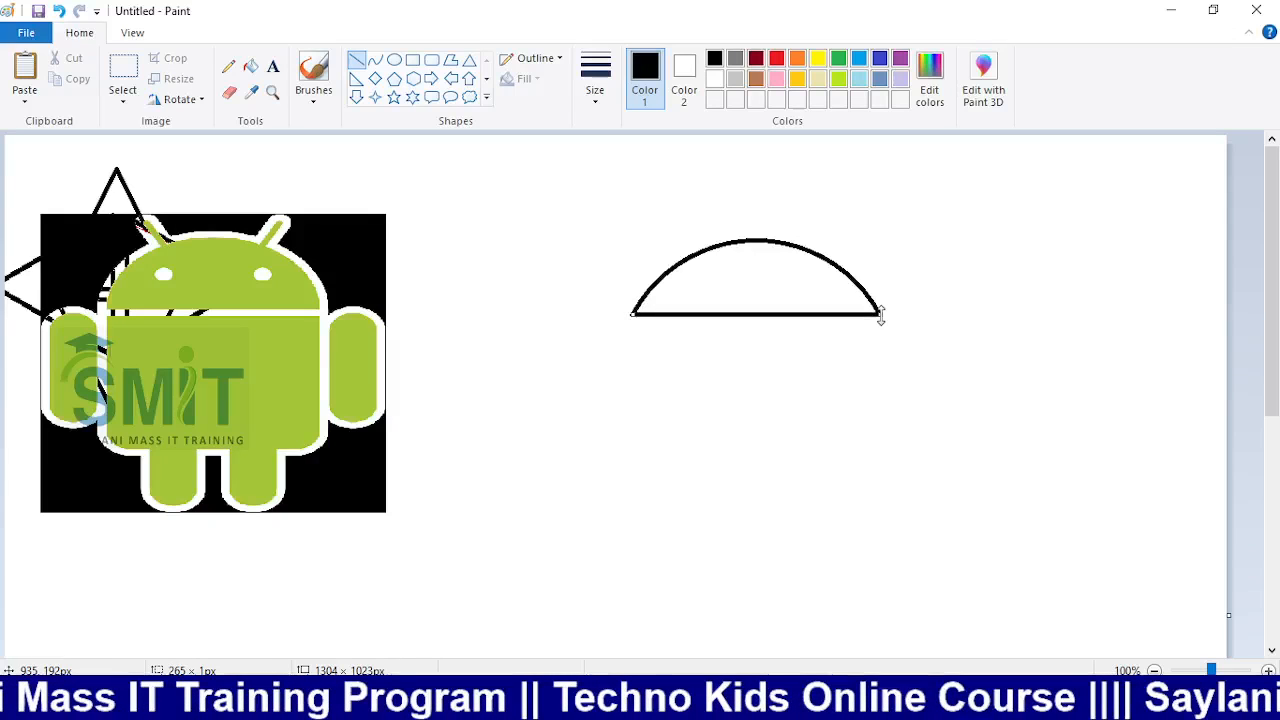
drag(1019, 426, 1025, 430)
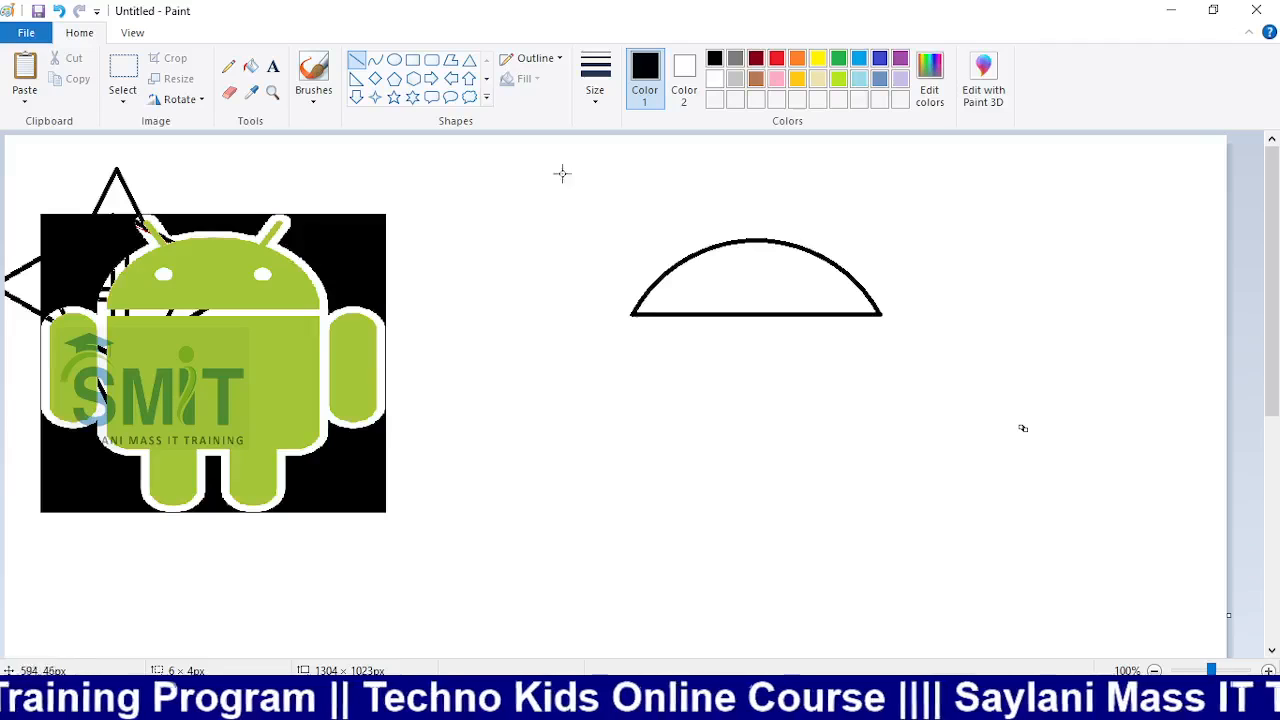
Draw a rectangle body beneath the dome, nudging it slightly right
click(413, 61)
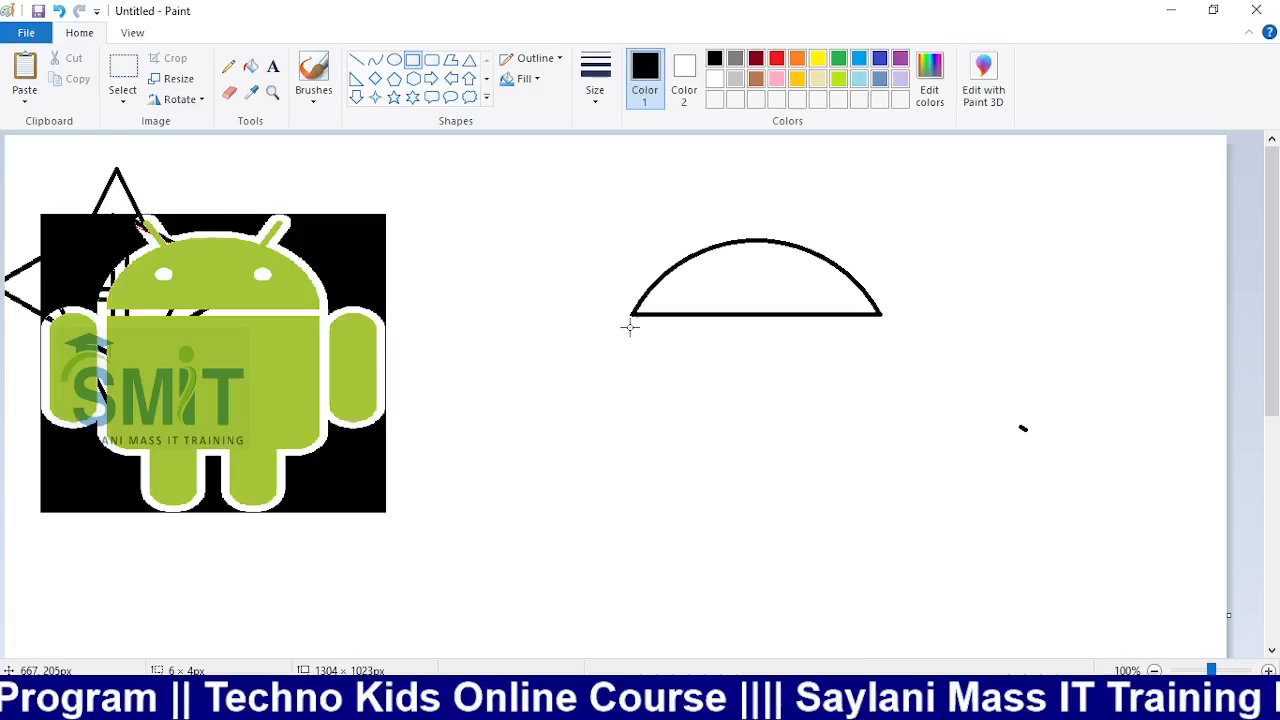
mouse_move(630, 327)
mouse_down()
mouse_move(1188, 508)
mouse_move(1086, 520)
mouse_move(1125, 545)
mouse_move(877, 536)
mouse_up()
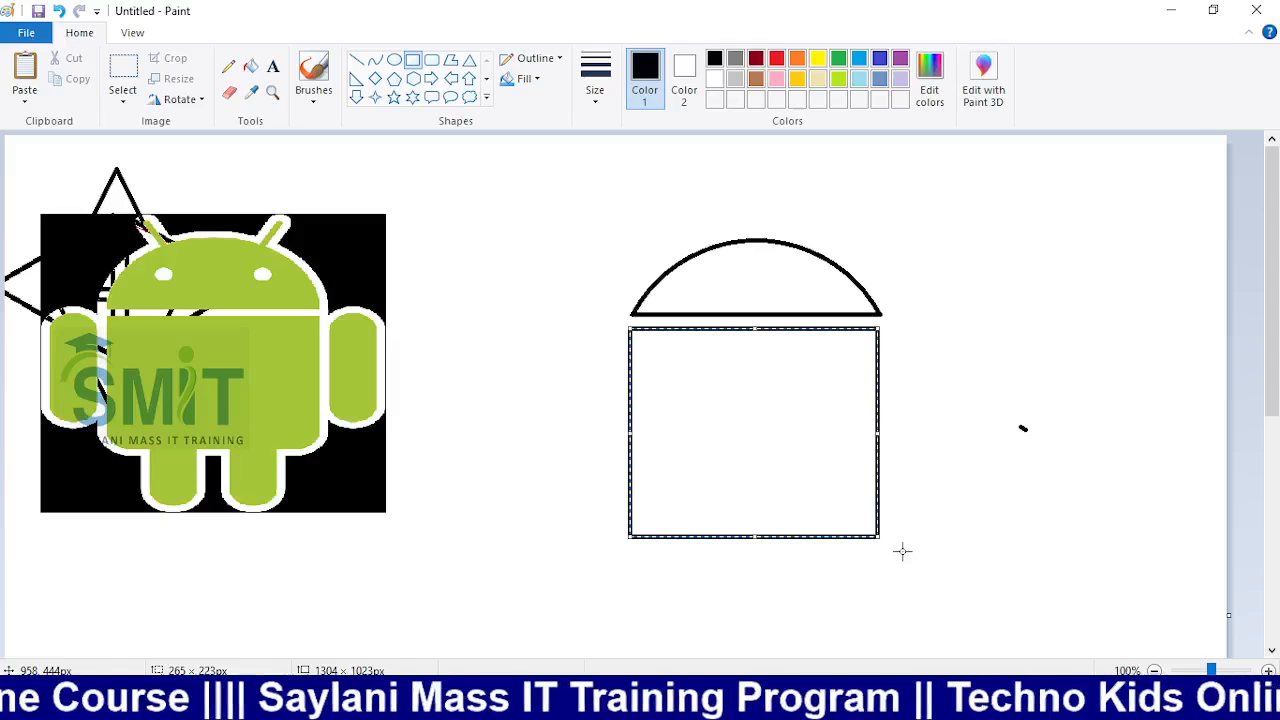
key(Right)
key(Right)
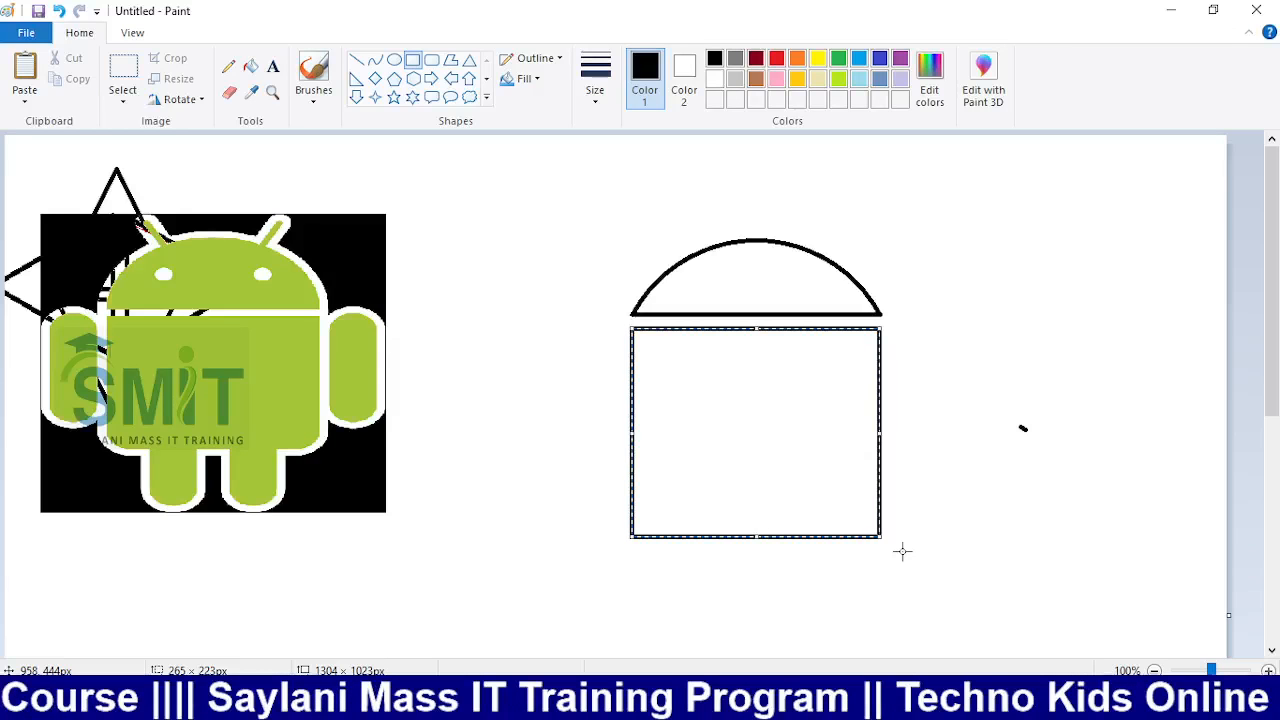
key(Right)
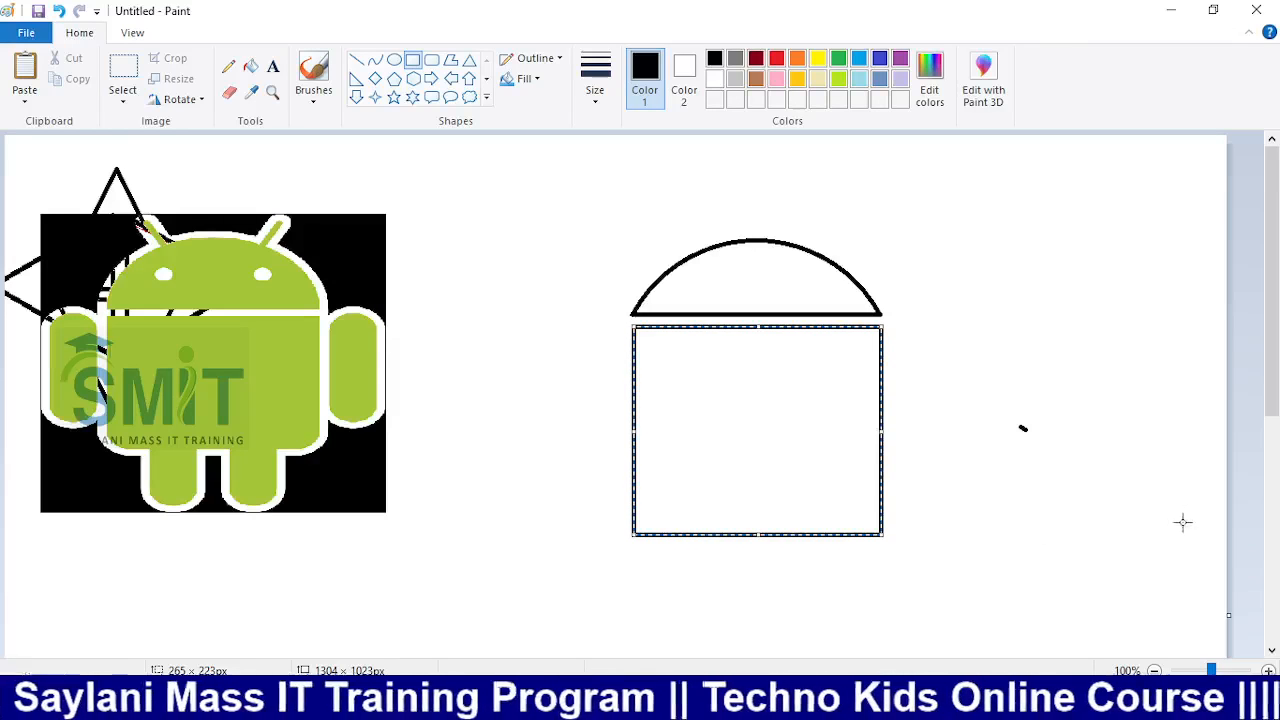
click(1083, 461)
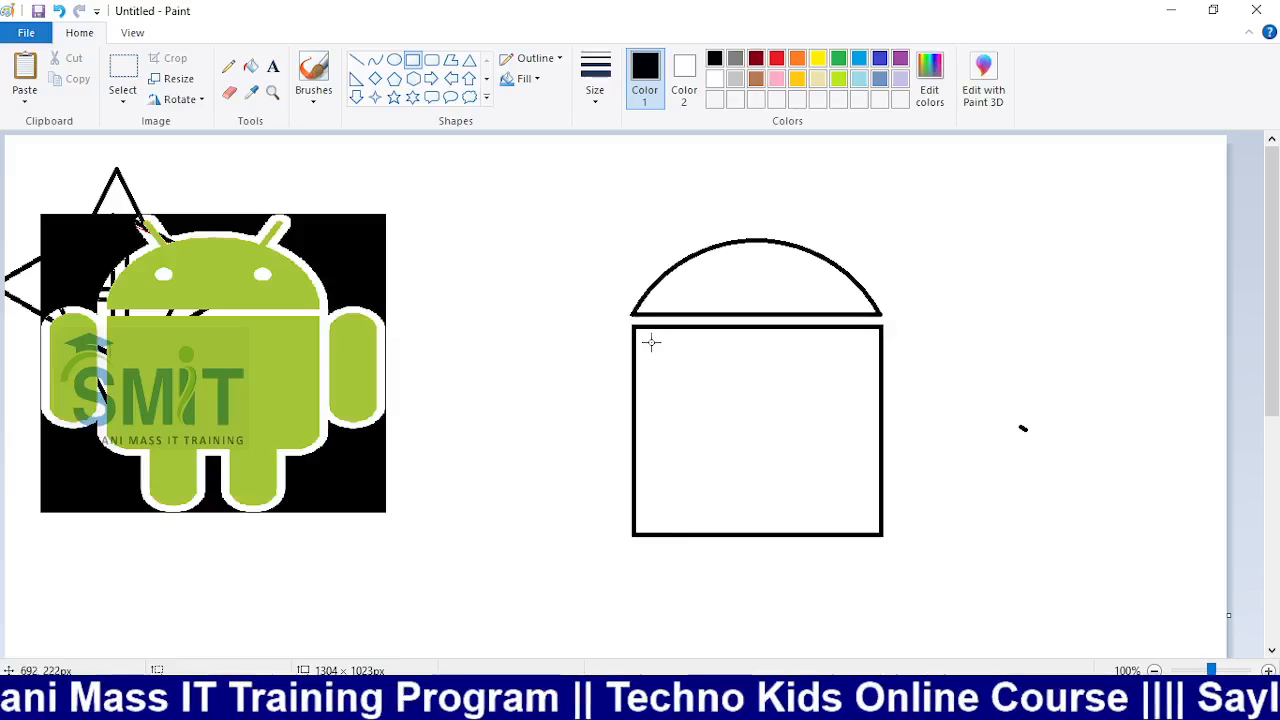
drag(1271, 400, 1273, 460)
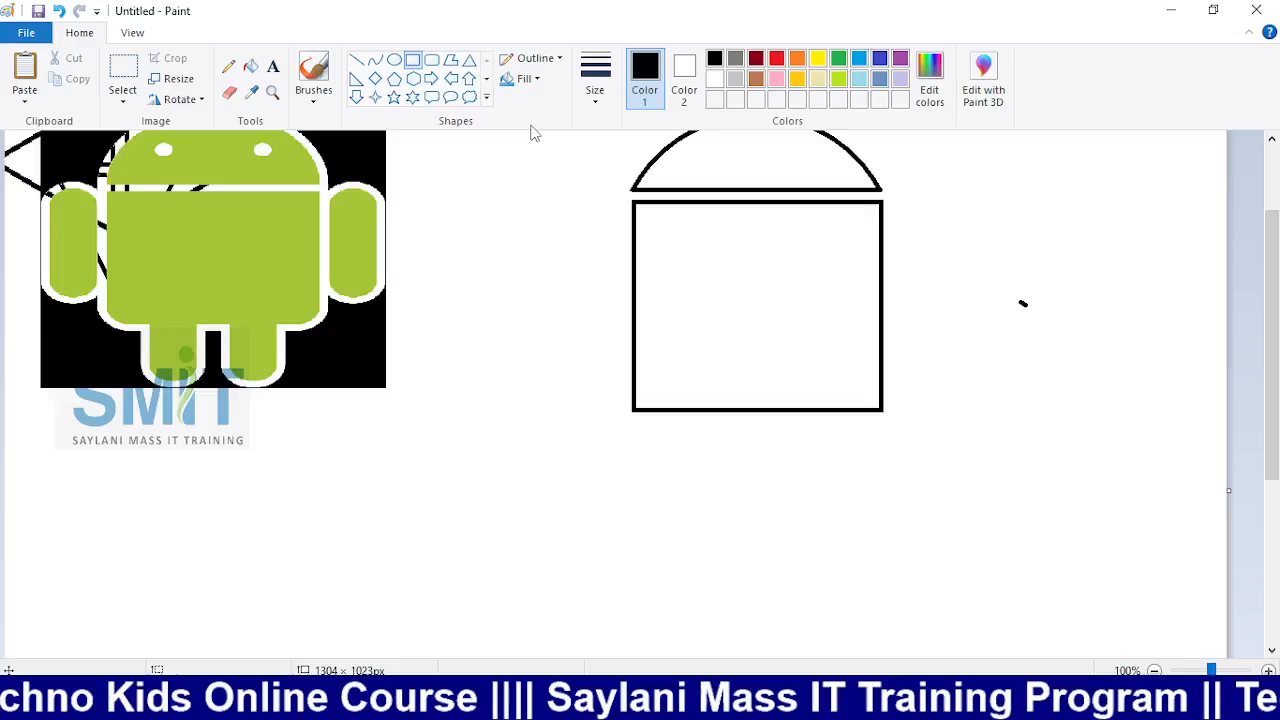
Replace the plain body with a rounded rectangle under the semicircle
key(ctrl+z)
click(432, 60)
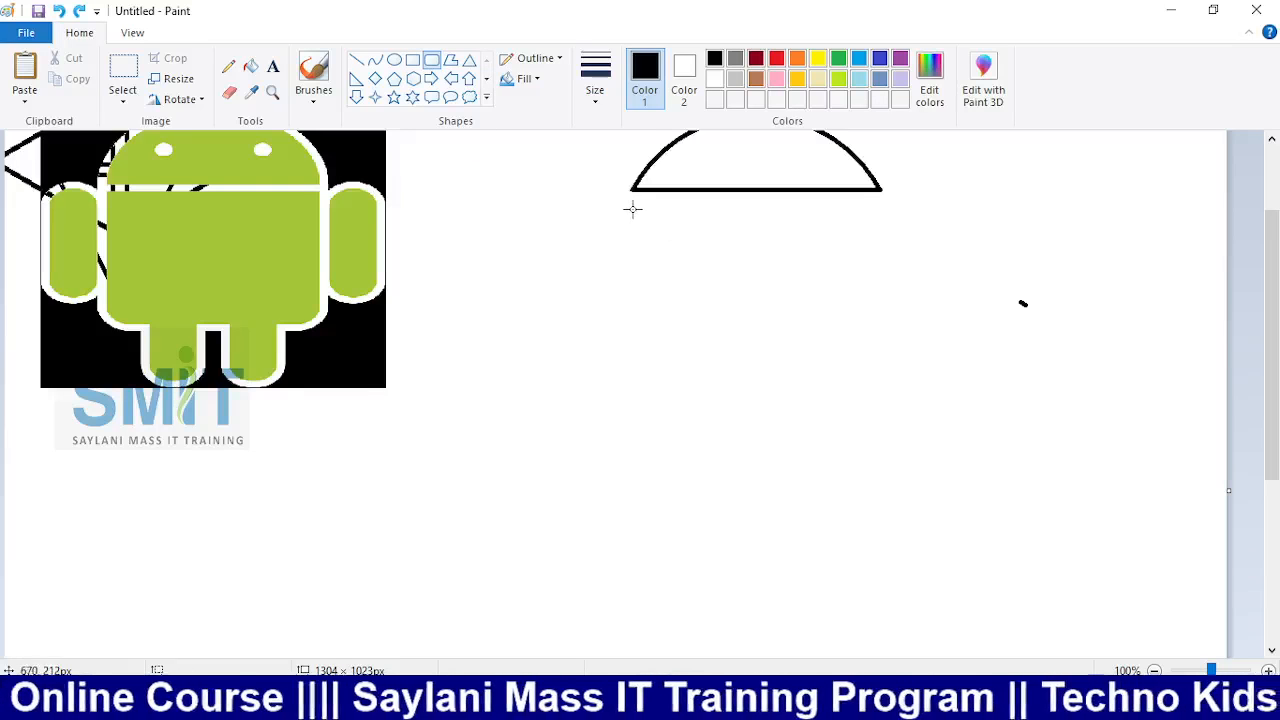
drag(630, 206, 875, 419)
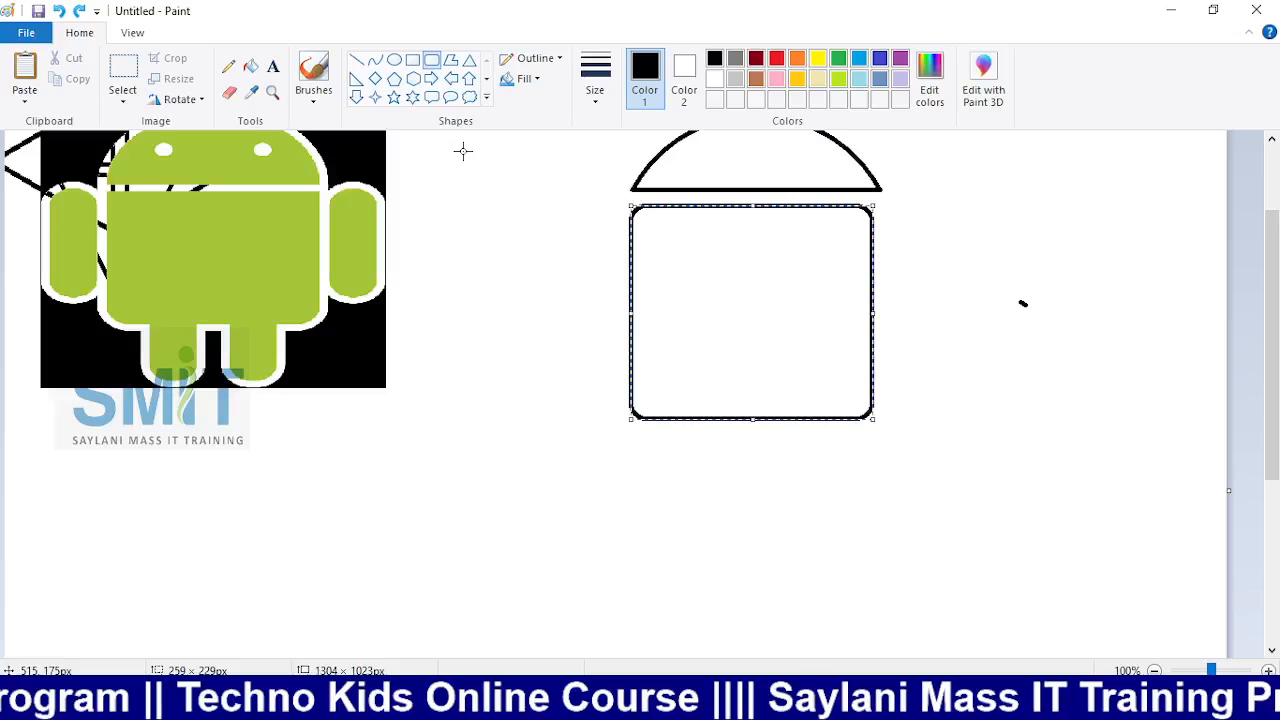
click(655, 180)
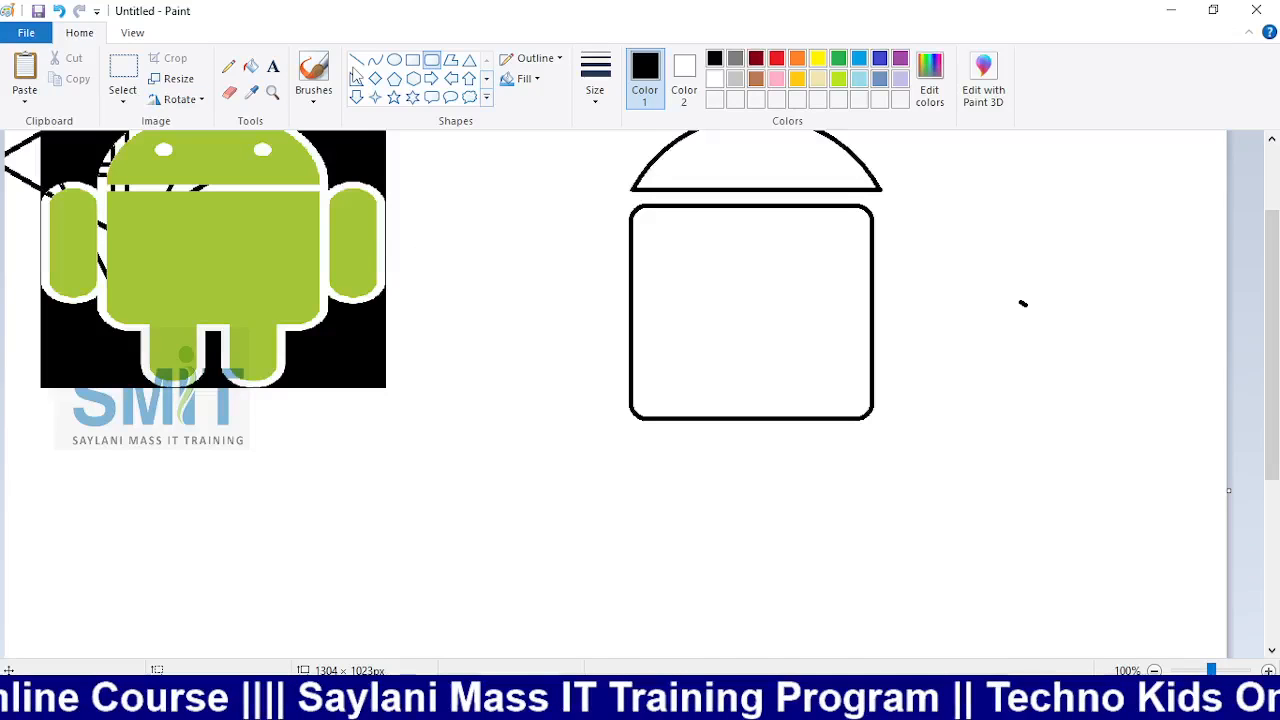
Add a plain rectangle of the same height to the right of the rounded body
click(412, 59)
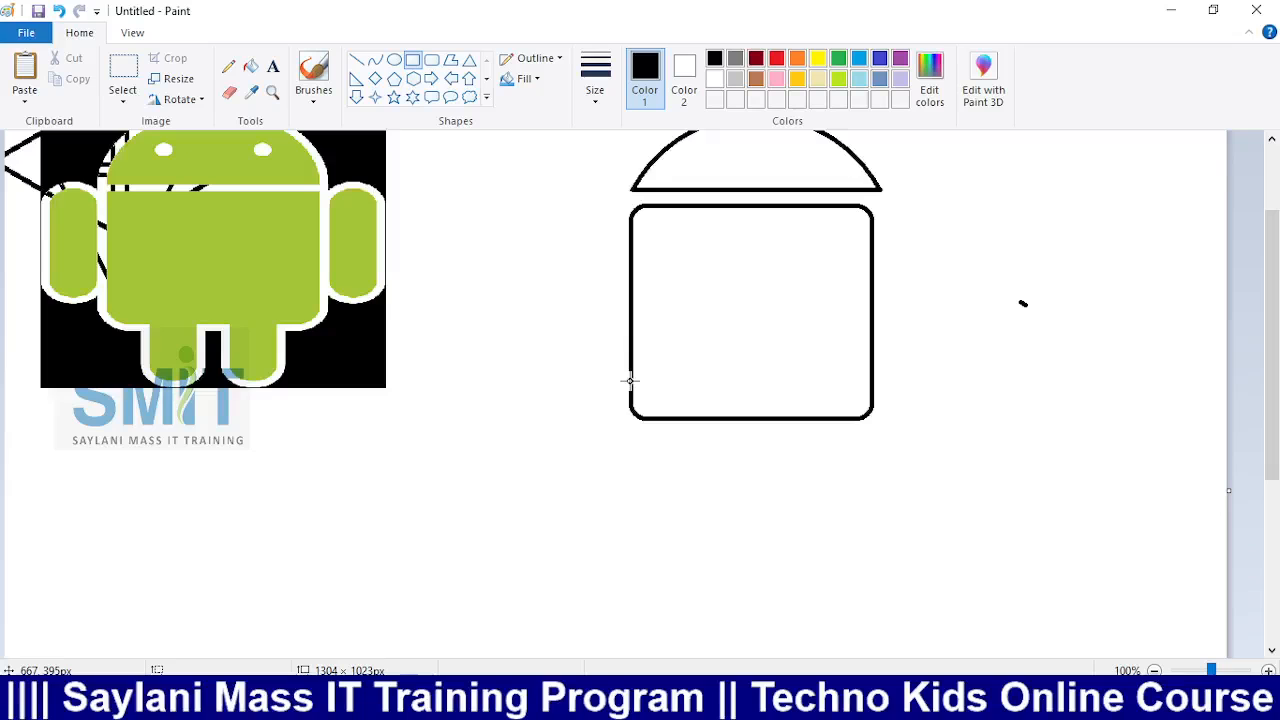
drag(630, 378, 872, 604)
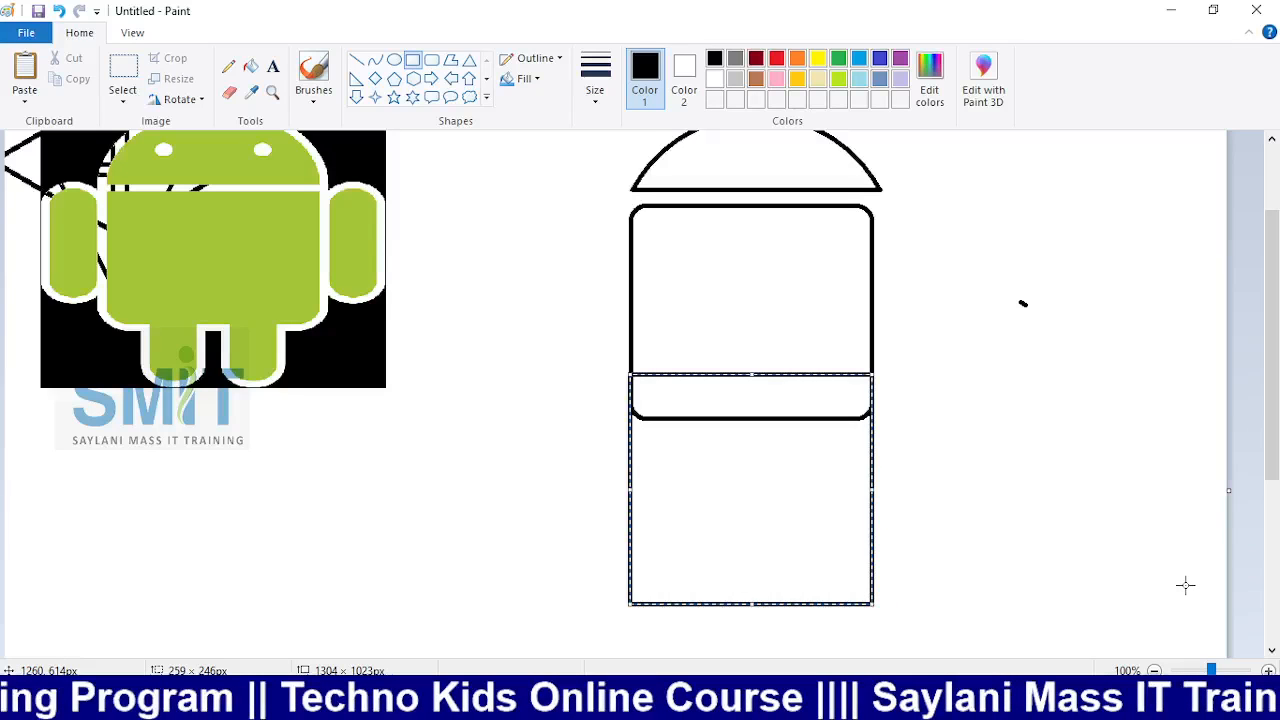
key(Up)
key(Up)
key(Up)
key(Up)
key(Up)
key(Up)
key(Up)
key(Up)
key(Up)
key(Up)
key(Up)
key(Up)
key(Up)
key(Up)
key(Up)
key(Up)
key(Up)
key(Up)
key(Up)
key(Up)
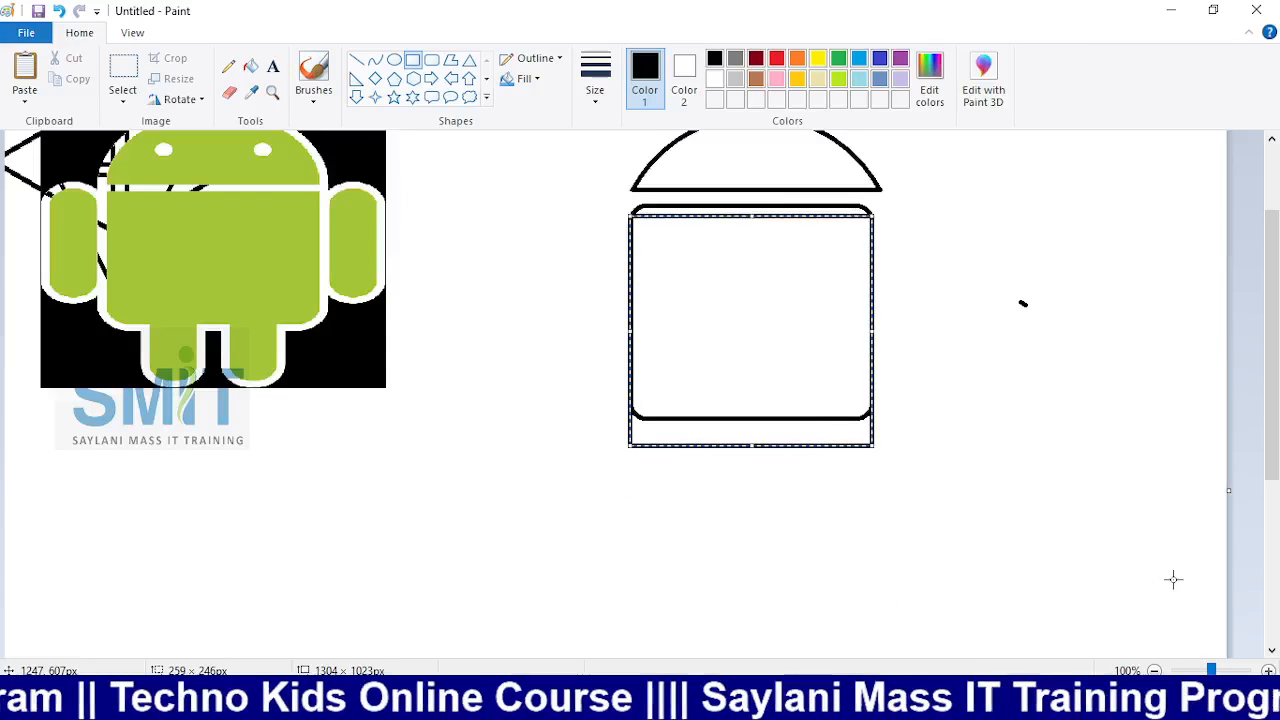
key(Up)
key(Up)
key(Up)
key(Up)
key(Up)
key(Up)
key(Up)
key(Up)
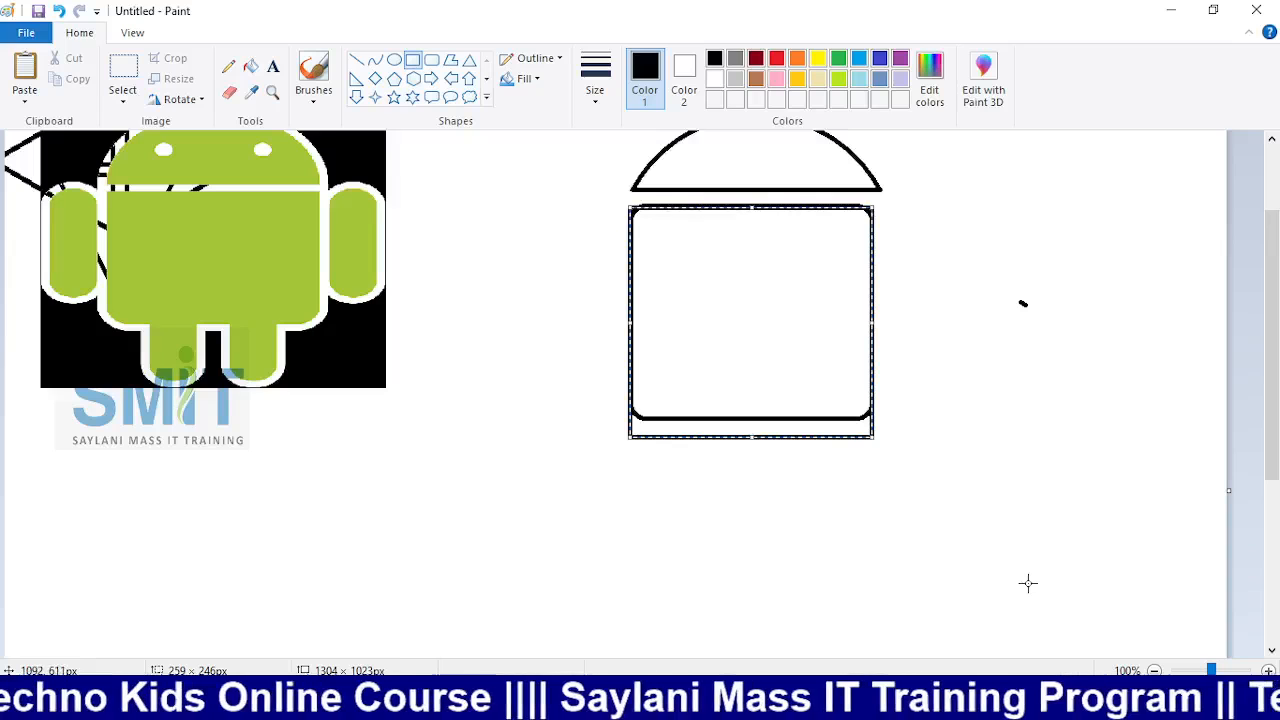
key(Up)
key(Up)
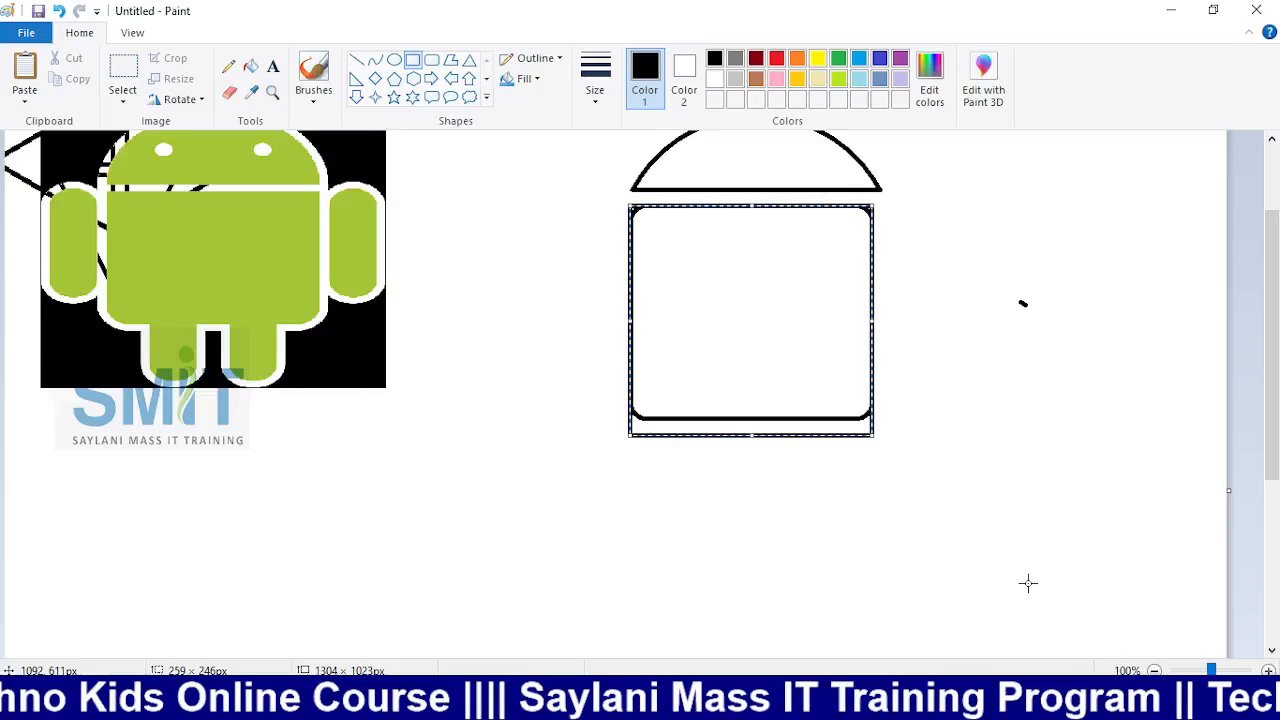
drag(752, 437, 760, 419)
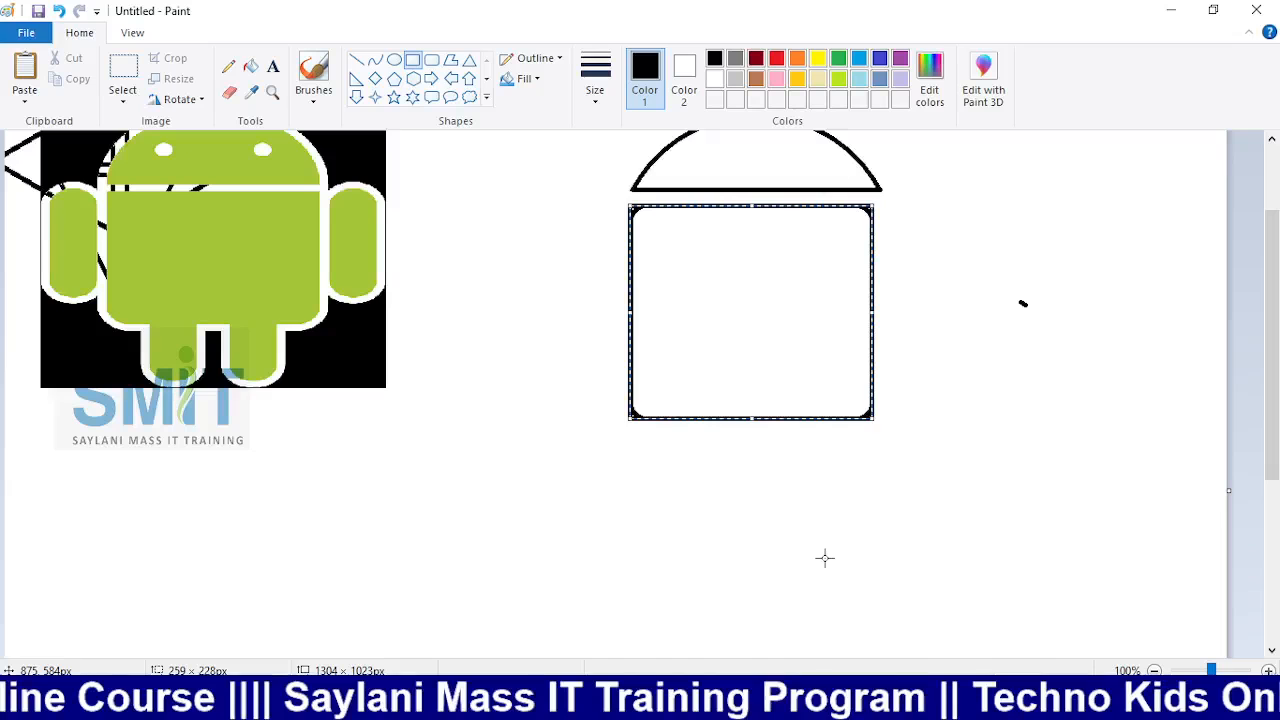
key(Right)
key(Right)
key(Right)
key(Right)
key(Right)
key(Right)
key(Right)
key(Right)
key(Right)
key(Right)
key(Right)
key(Right)
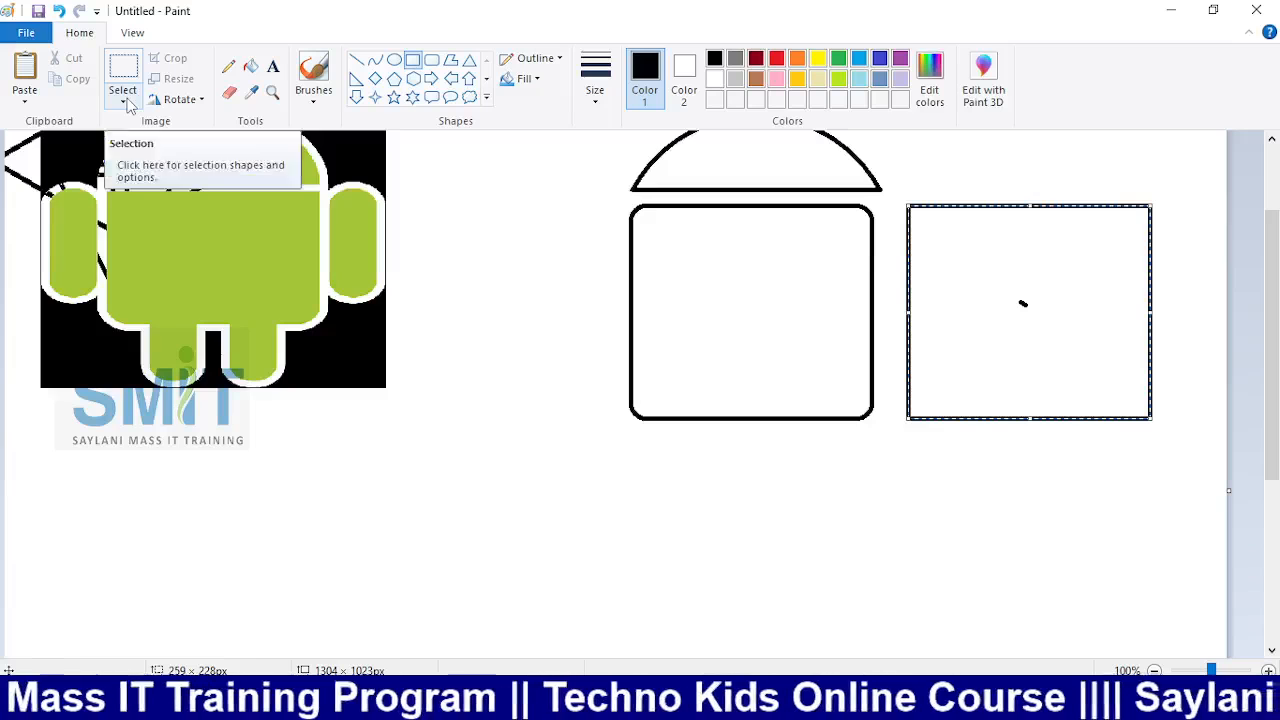
click(490, 237)
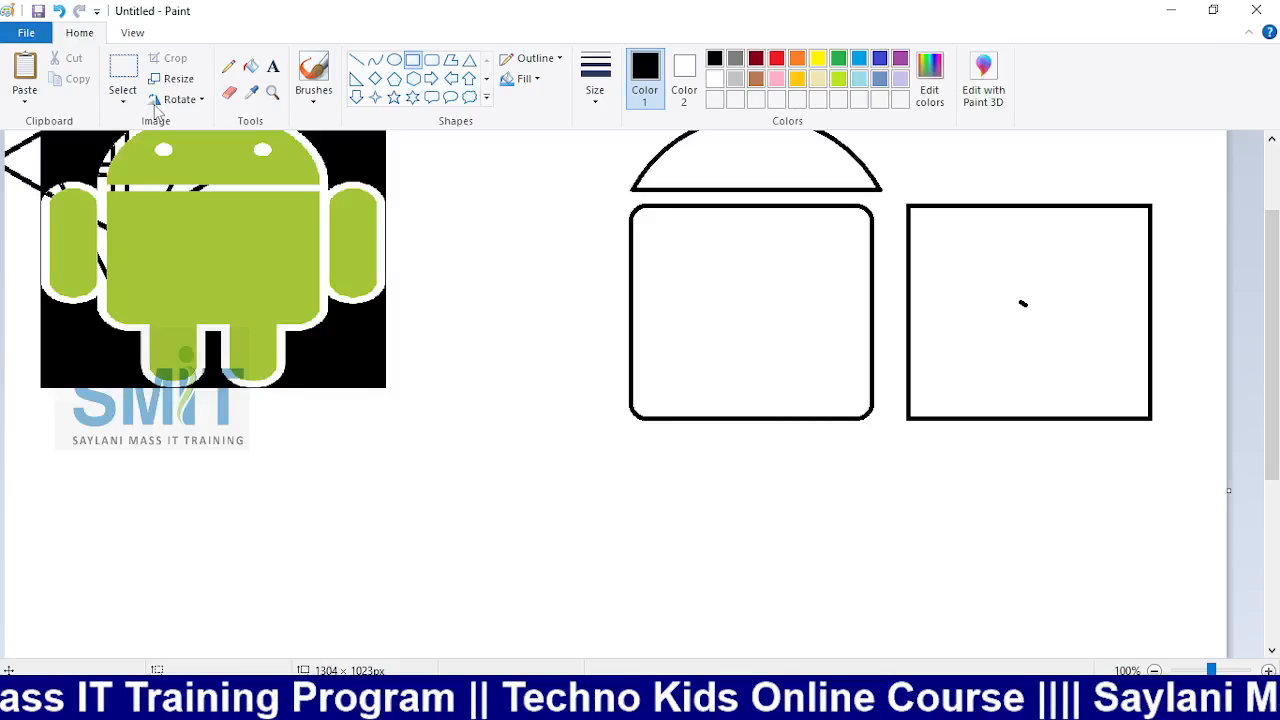
Draw a red horizontal line across the middle of both boxes
click(123, 72)
drag(521, 201, 543, 285)
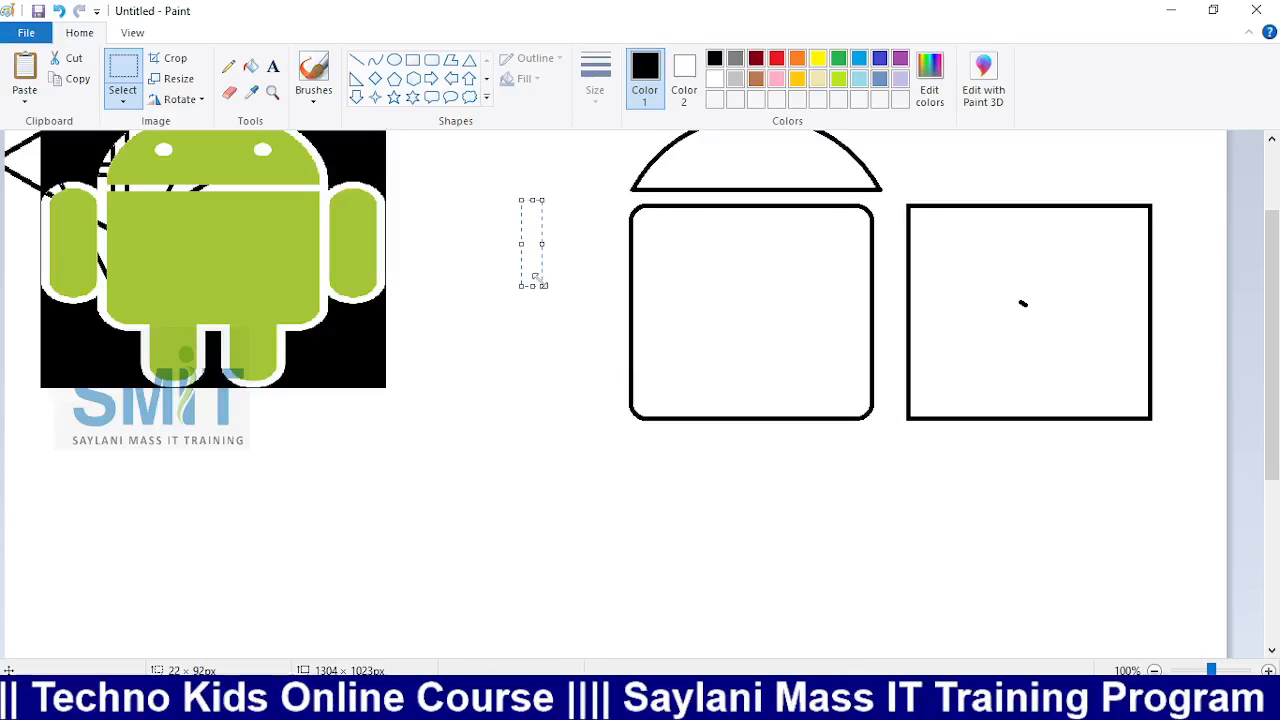
click(357, 60)
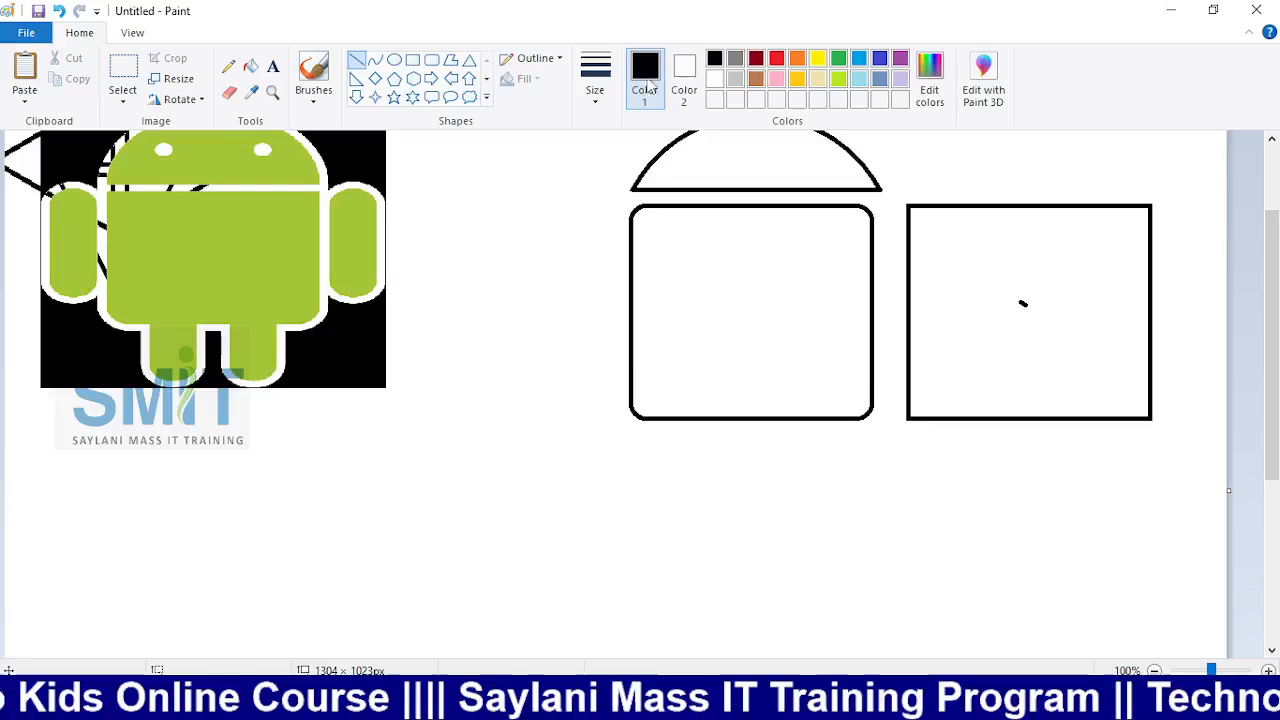
click(776, 58)
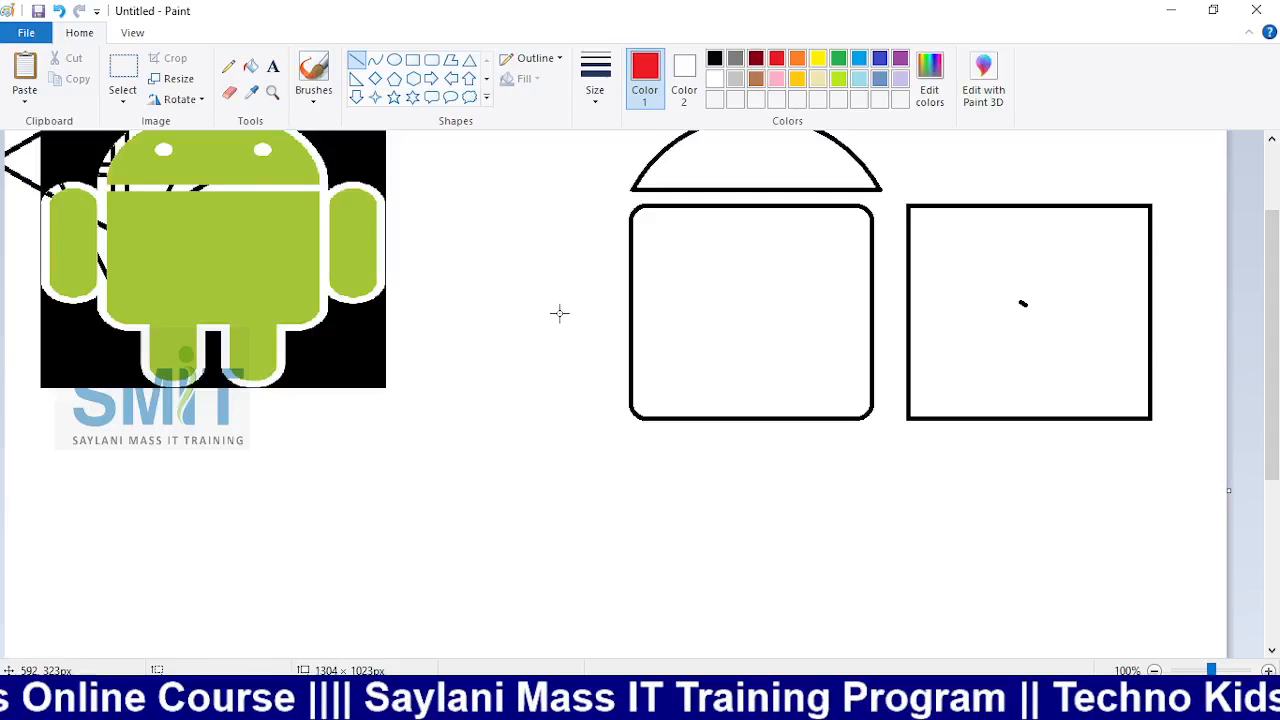
drag(514, 310, 1222, 328)
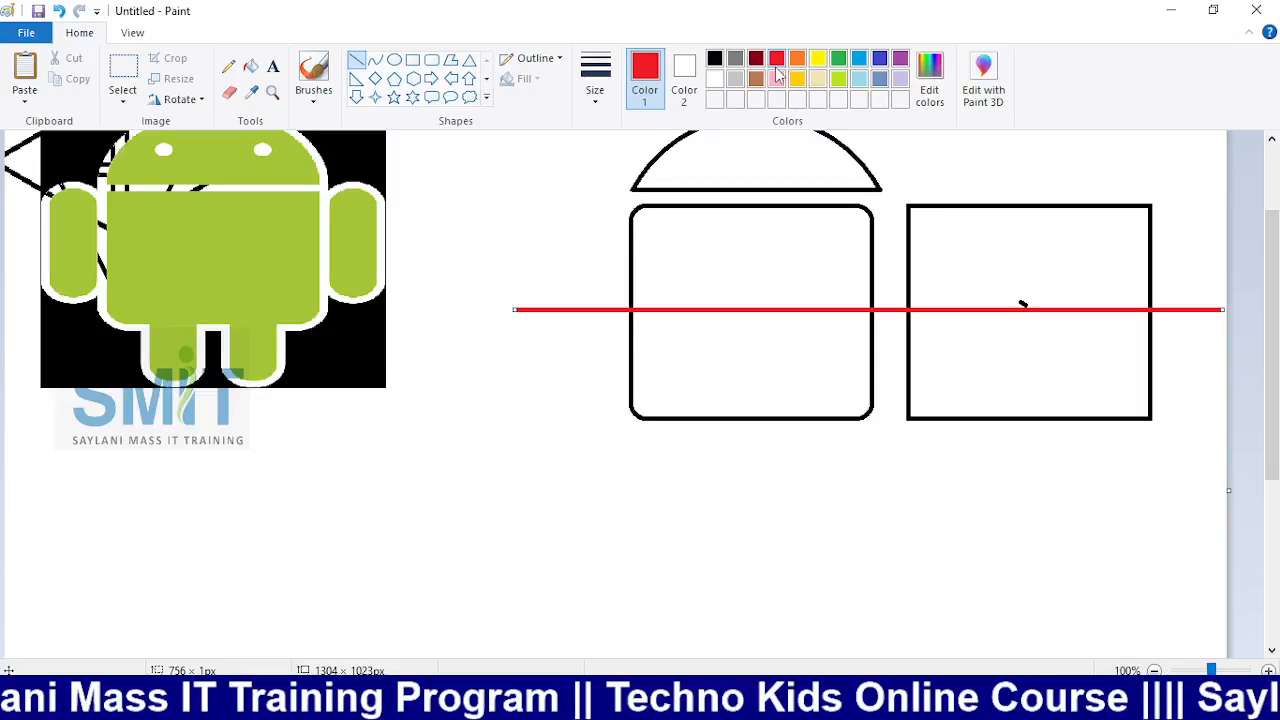
Fill the red line white, leaving gaps in both boxes' side outlines
click(251, 66)
click(716, 79)
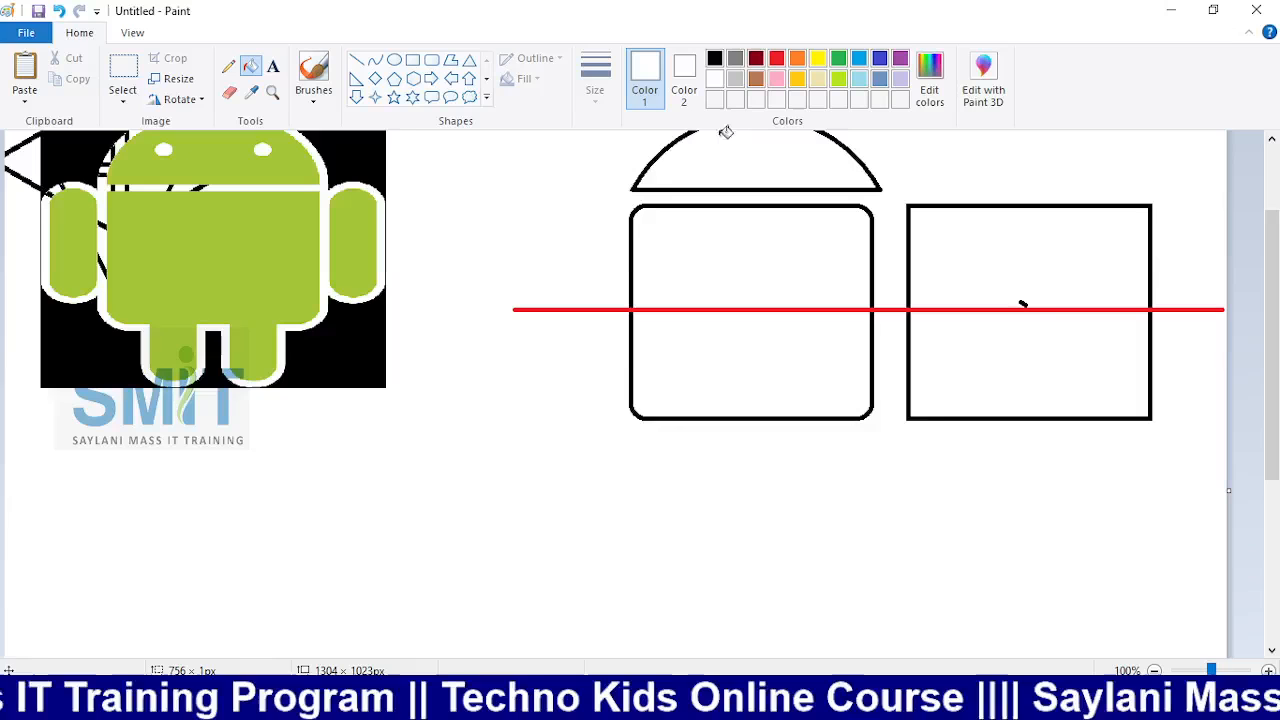
click(589, 307)
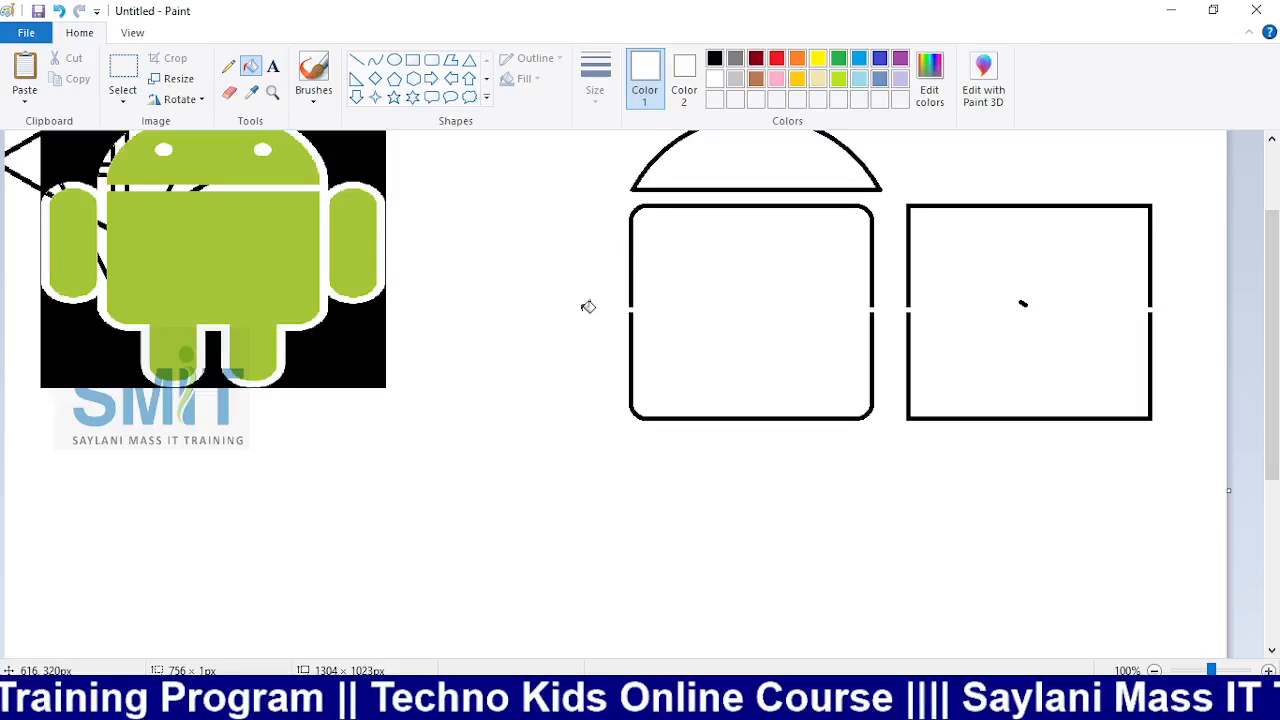
click(123, 72)
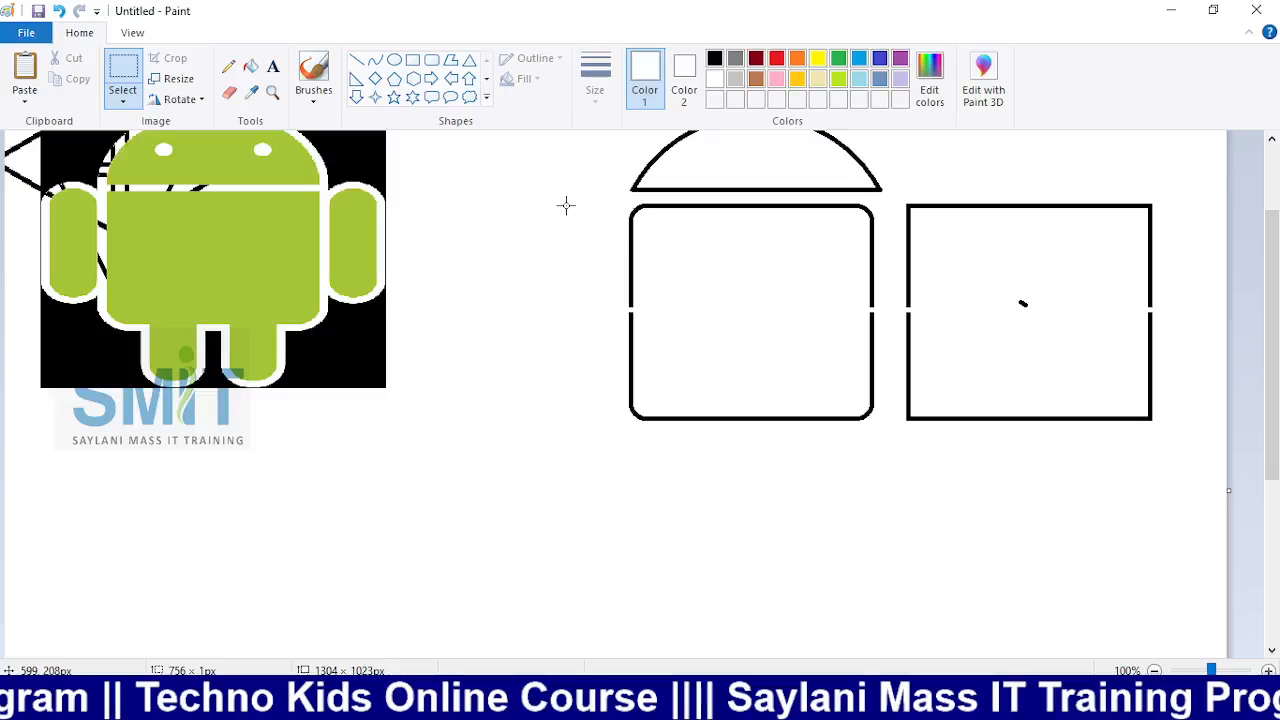
Delete the rounded box's top half and move the square box's sharp-cornered top onto it
drag(565, 203, 896, 311)
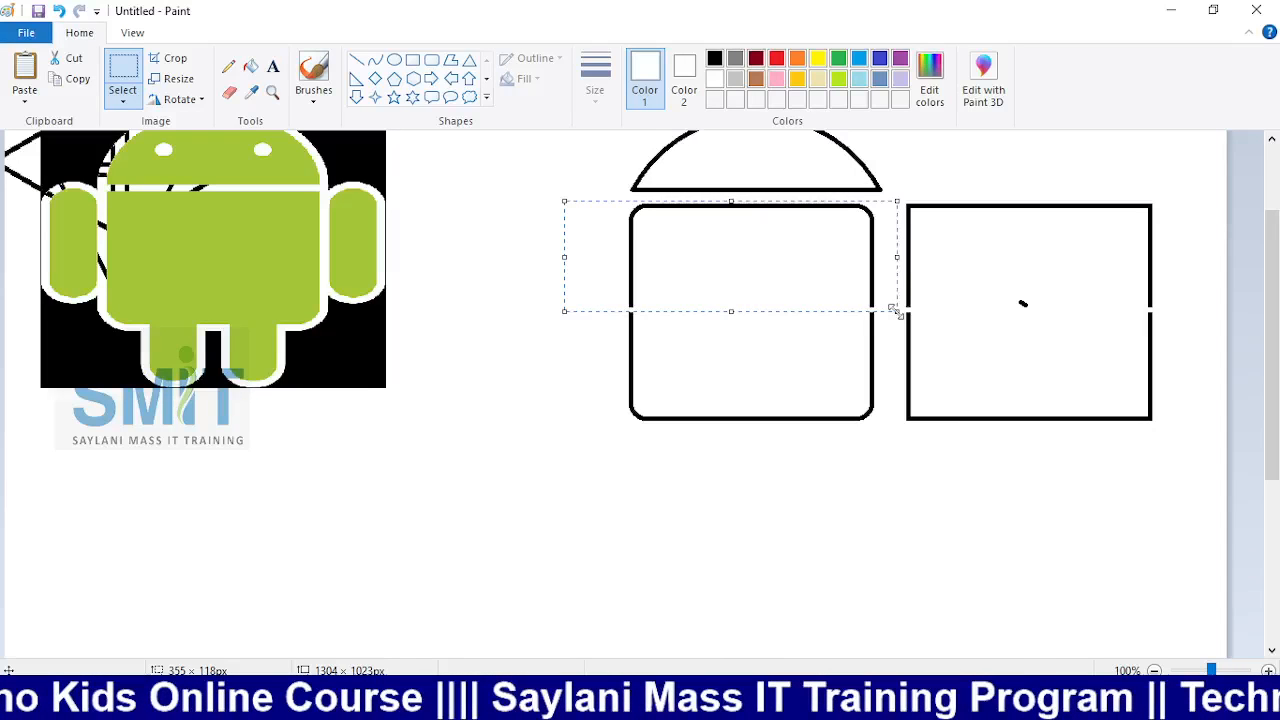
key(Delete)
mouse_move(897, 189)
mouse_down()
mouse_move(943, 249)
mouse_move(1009, 297)
mouse_move(1179, 313)
mouse_up()
key(Left)
key(Left)
key(Left)
key(Left)
key(Left)
key(Left)
key(Left)
key(Left)
key(Left)
key(Left)
key(Left)
key(Left)
key(Left)
key(Left)
key(Left)
key(Left)
key(Left)
key(Left)
key(Left)
key(Left)
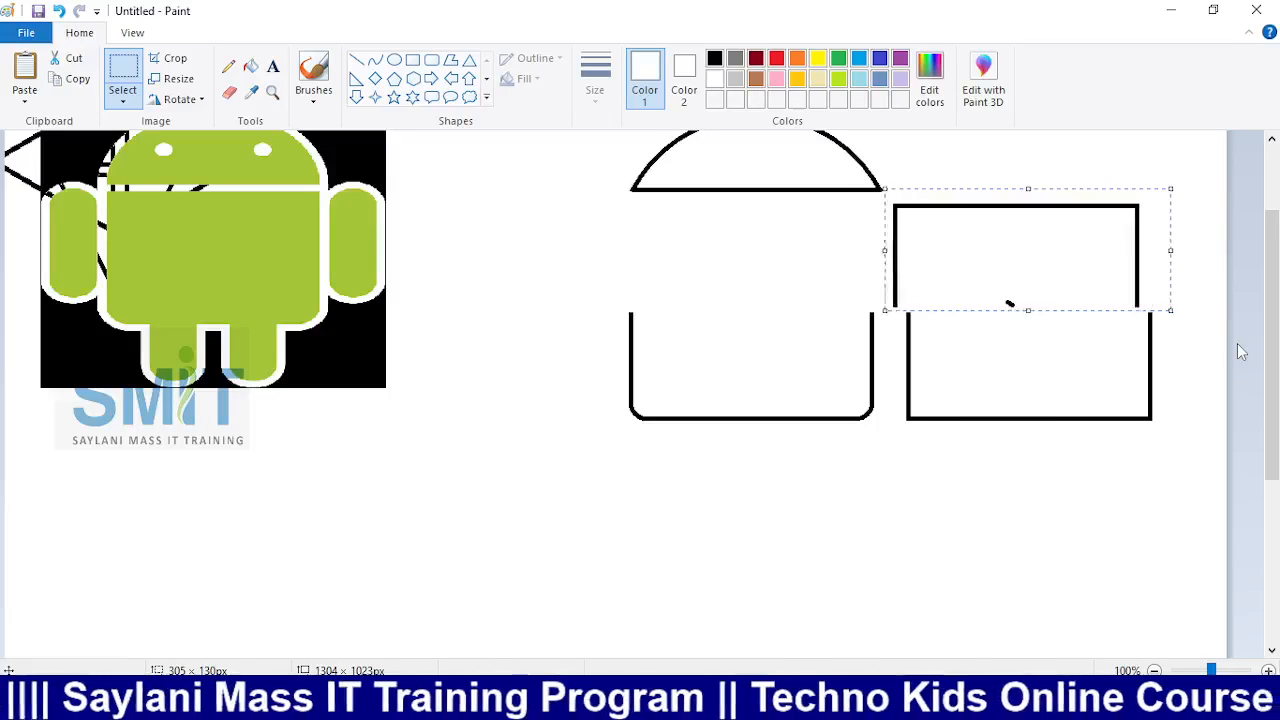
key(Left)
key(Left)
key(Left)
key(Left)
key(Left)
key(Left)
key(Left)
key(Left)
key(Left)
key(Left)
key(Left)
key(Left)
key(Left)
key(Left)
key(Left)
key(Left)
key(Left)
key(Left)
key(Left)
key(Left)
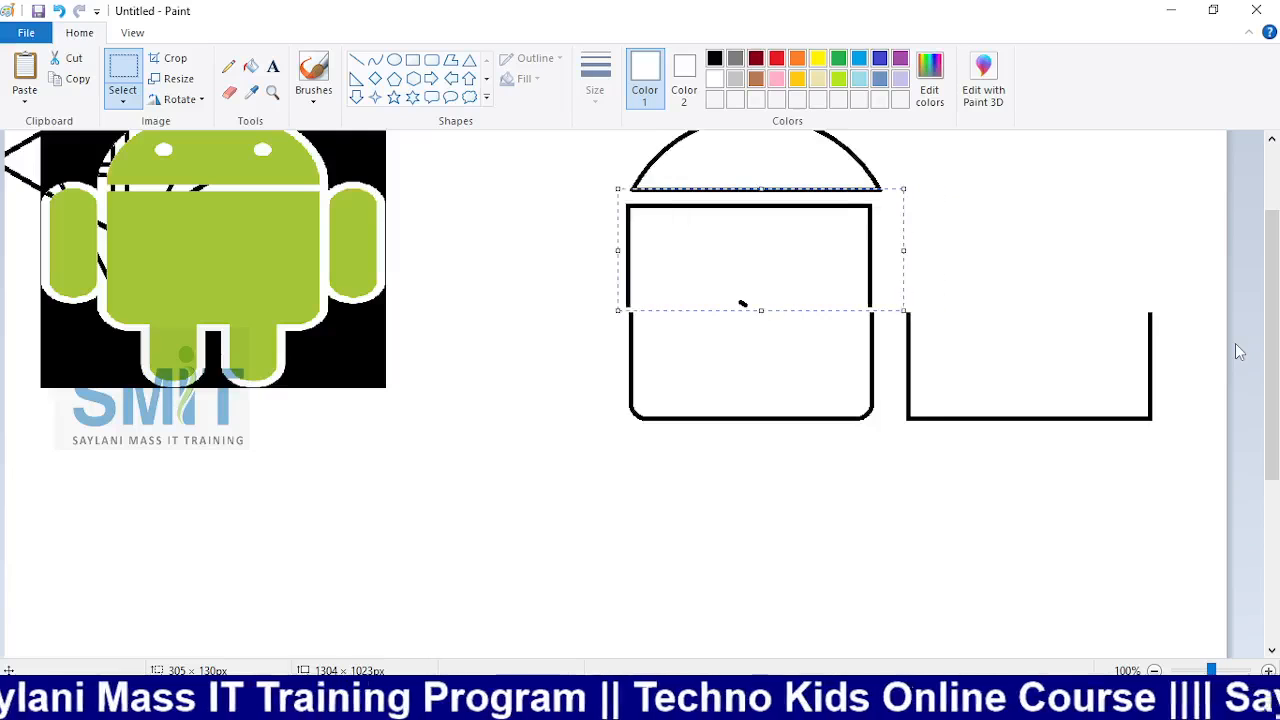
key(Right)
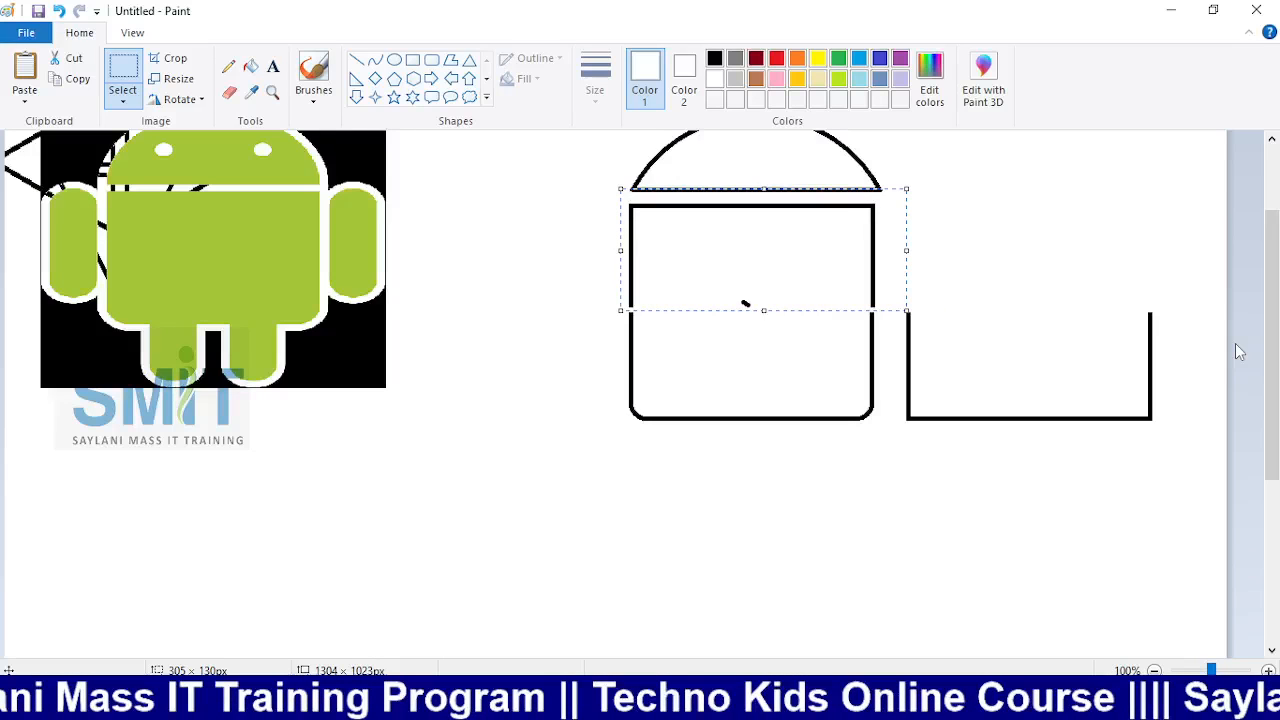
key(Down)
key(Down)
key(Down)
key(Down)
key(Down)
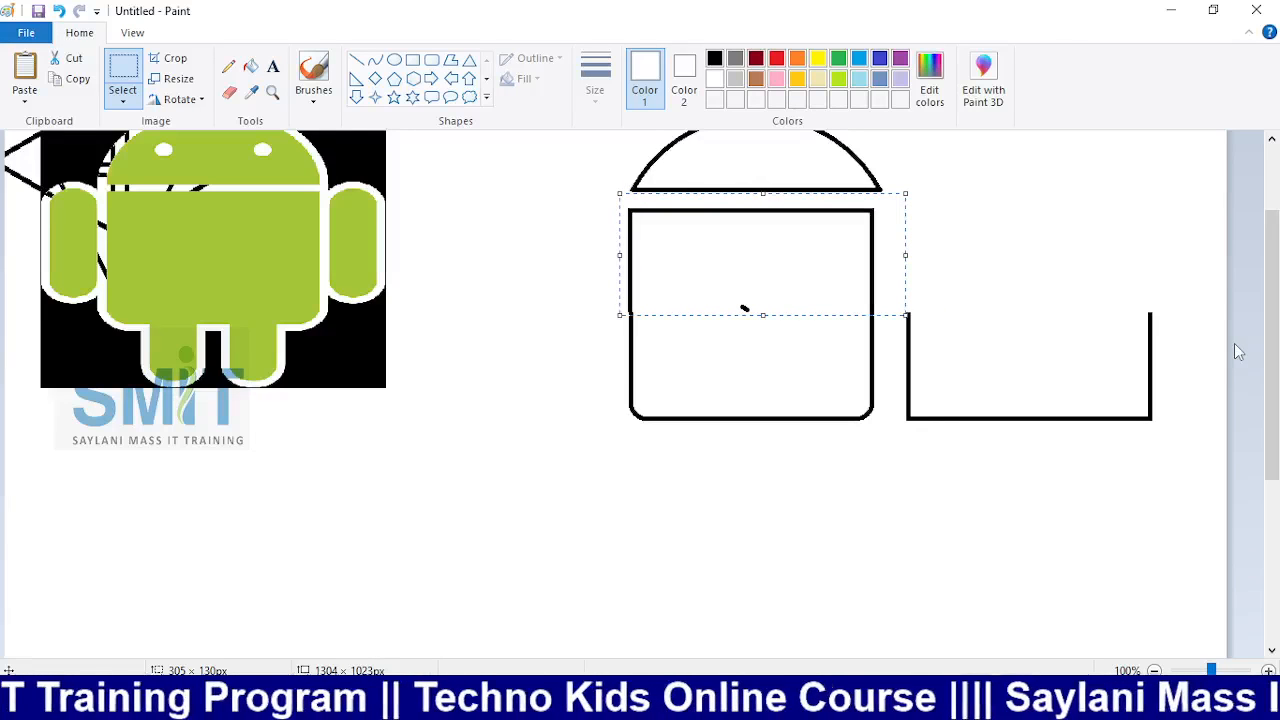
key(Right)
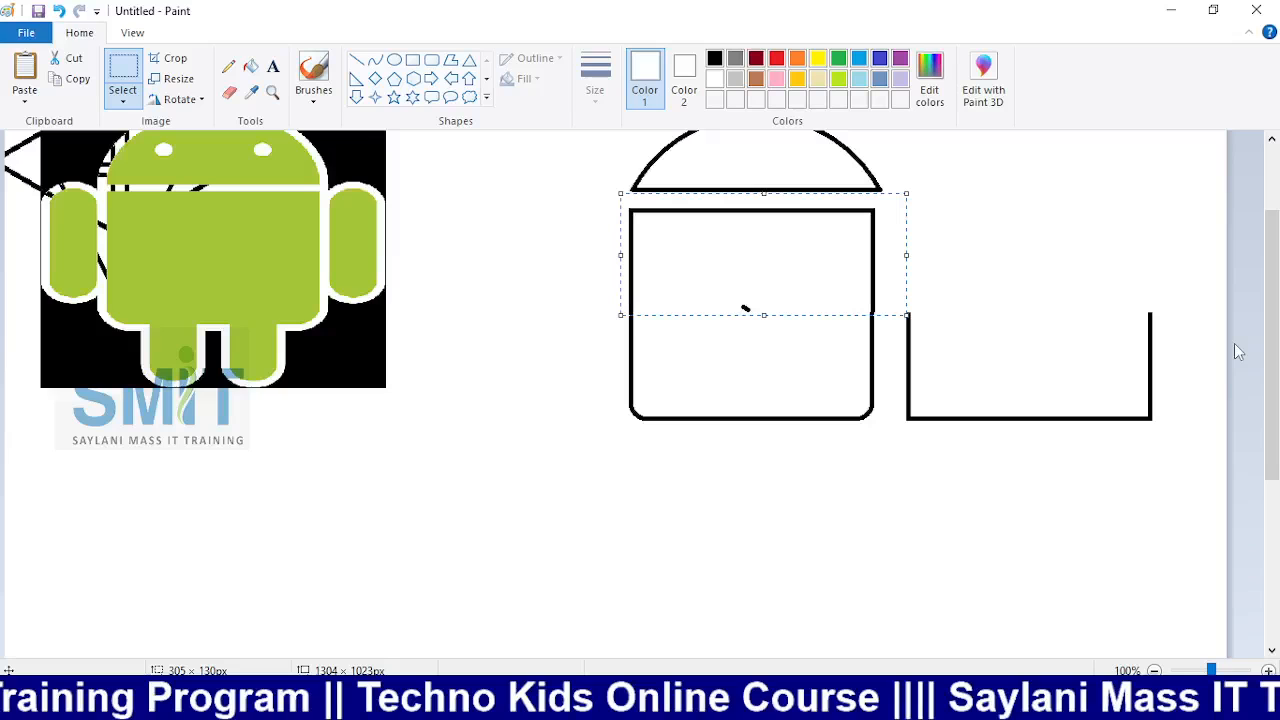
key(Down)
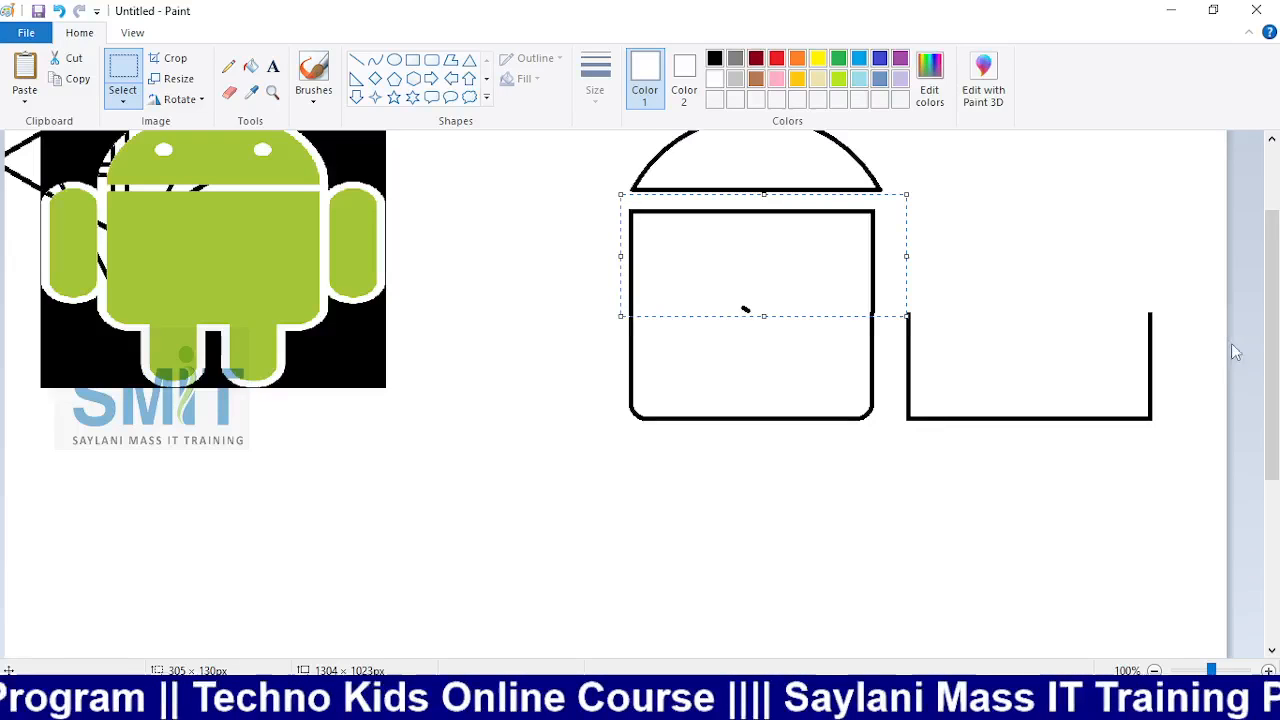
click(991, 550)
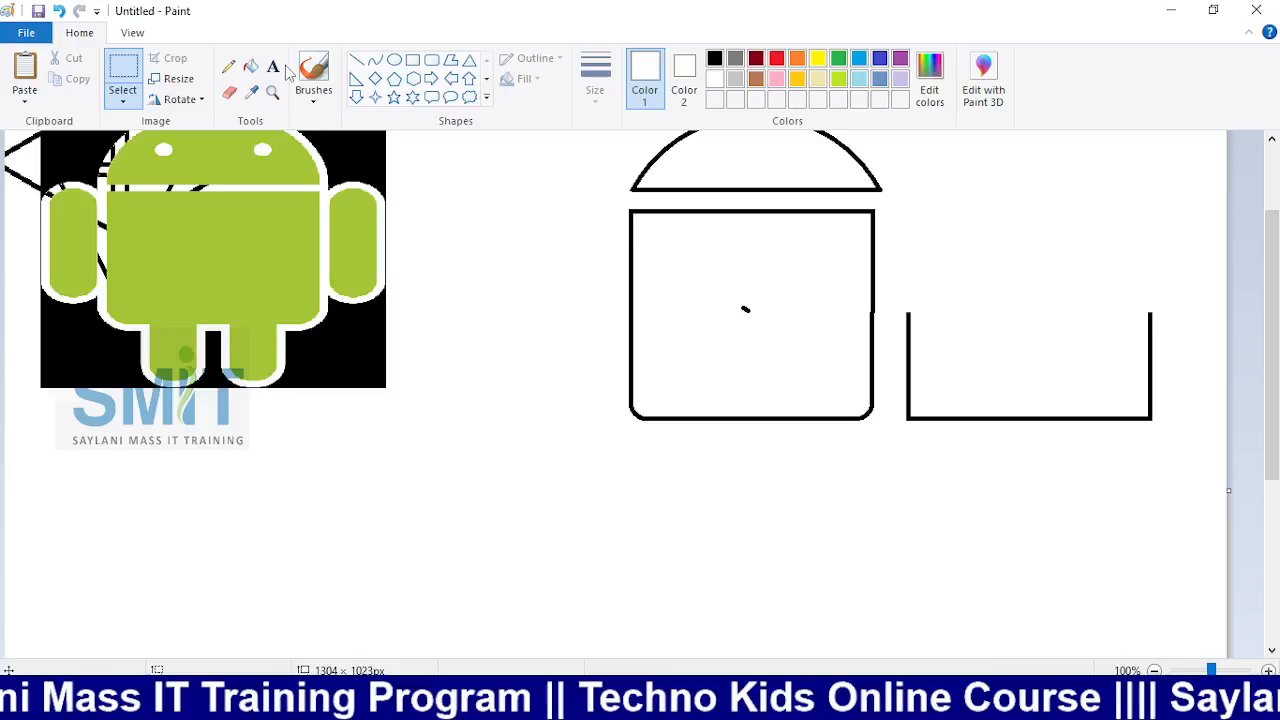
Draw a black rectangle below the Android image, adjusting its size and position
click(413, 60)
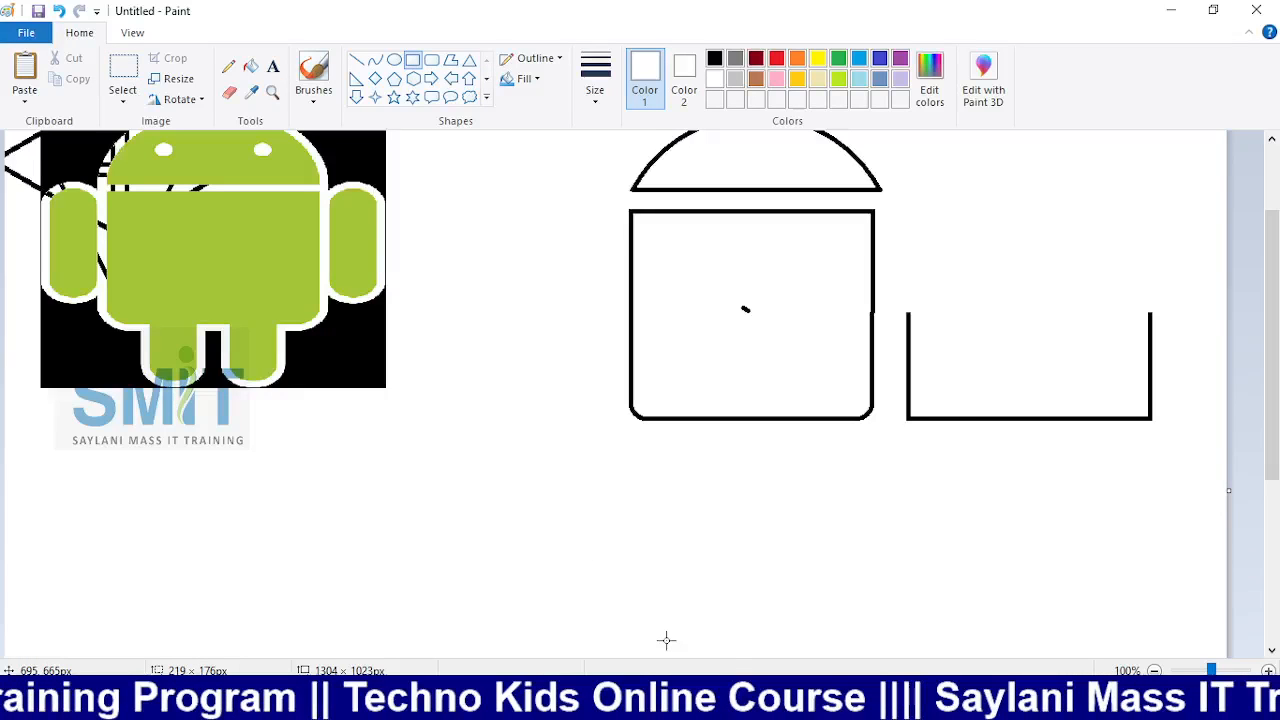
drag(688, 650, 451, 470)
drag(674, 551, 658, 565)
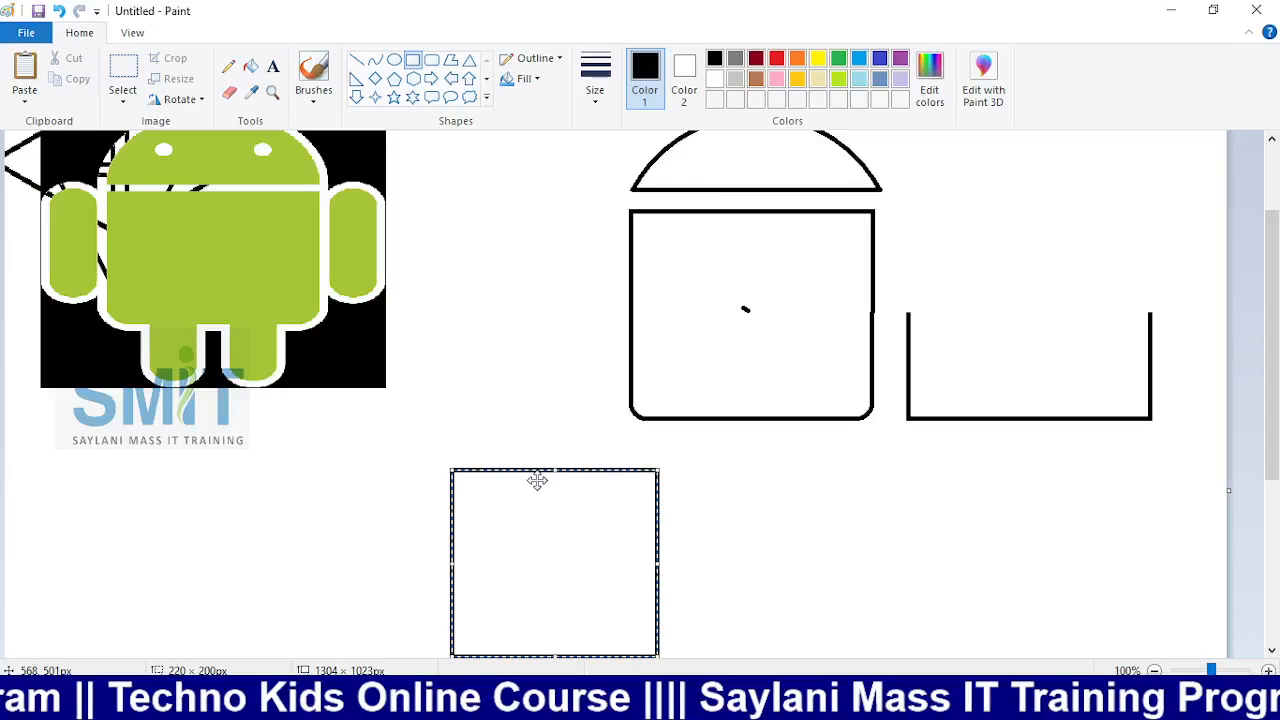
drag(537, 481, 471, 423)
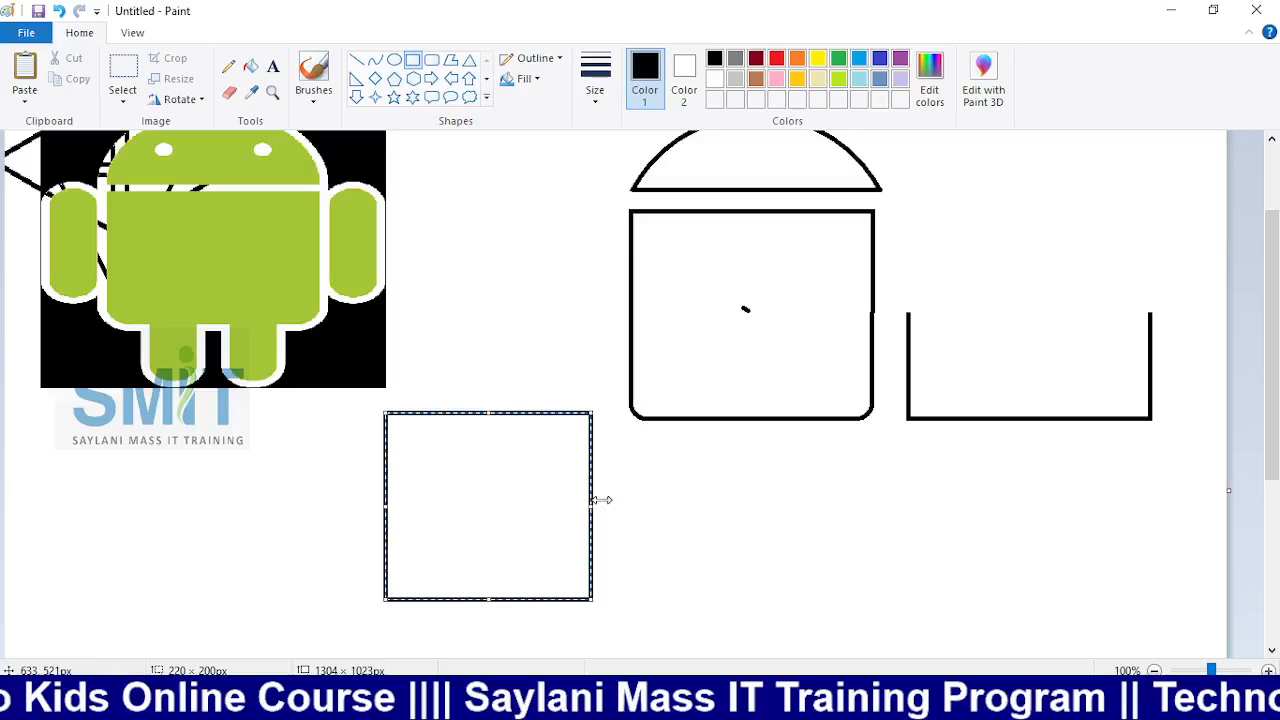
drag(593, 503, 603, 499)
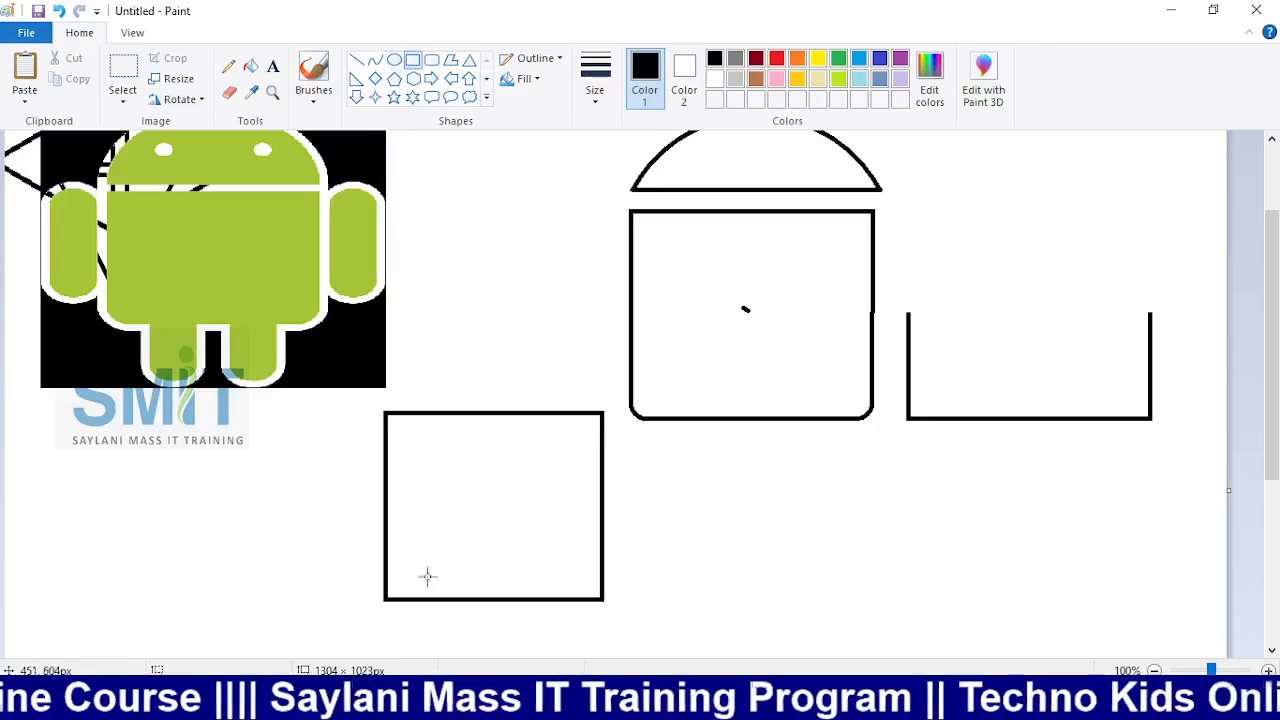
Add a small red oval in the rectangle's lower-left corner
click(777, 60)
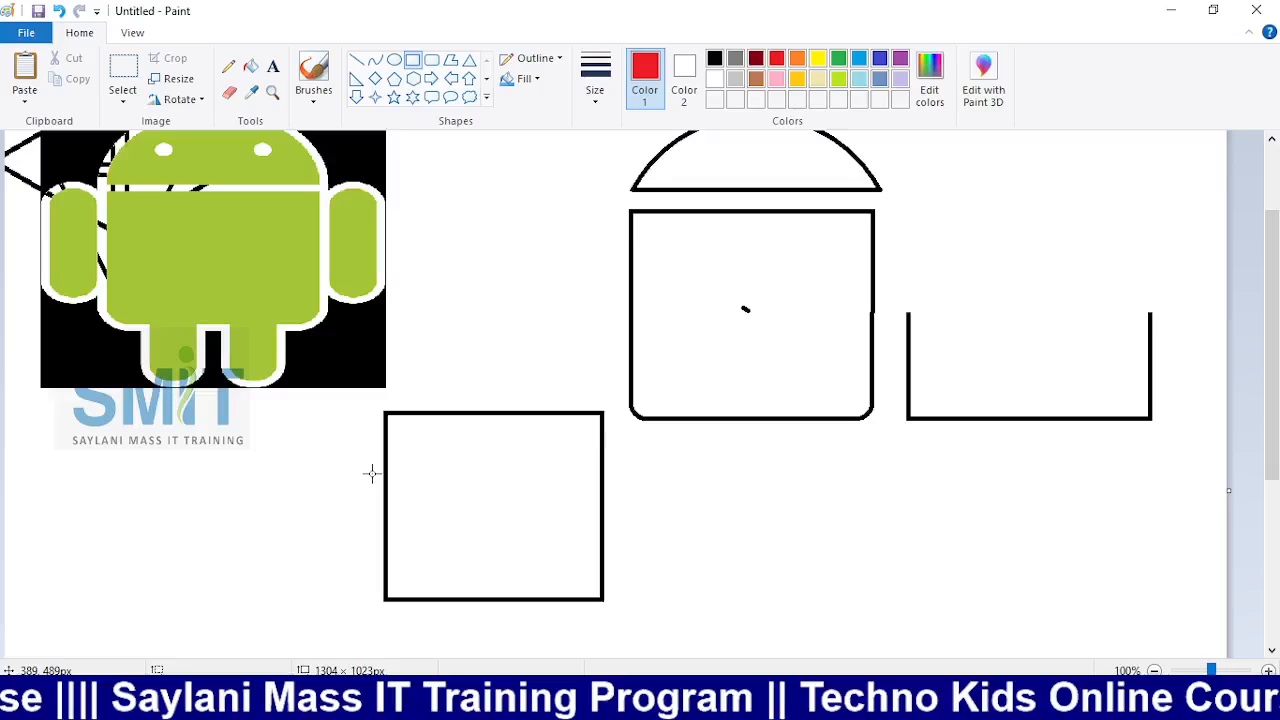
drag(388, 545, 424, 581)
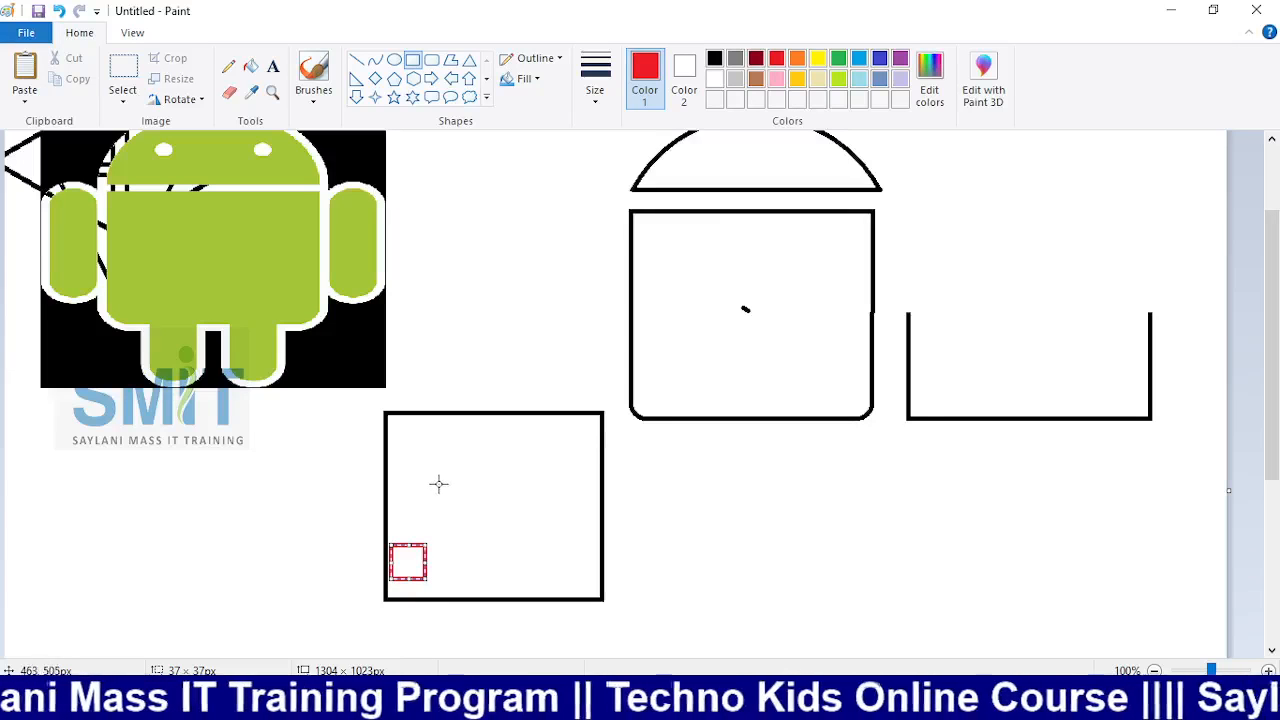
key(ctrl+z)
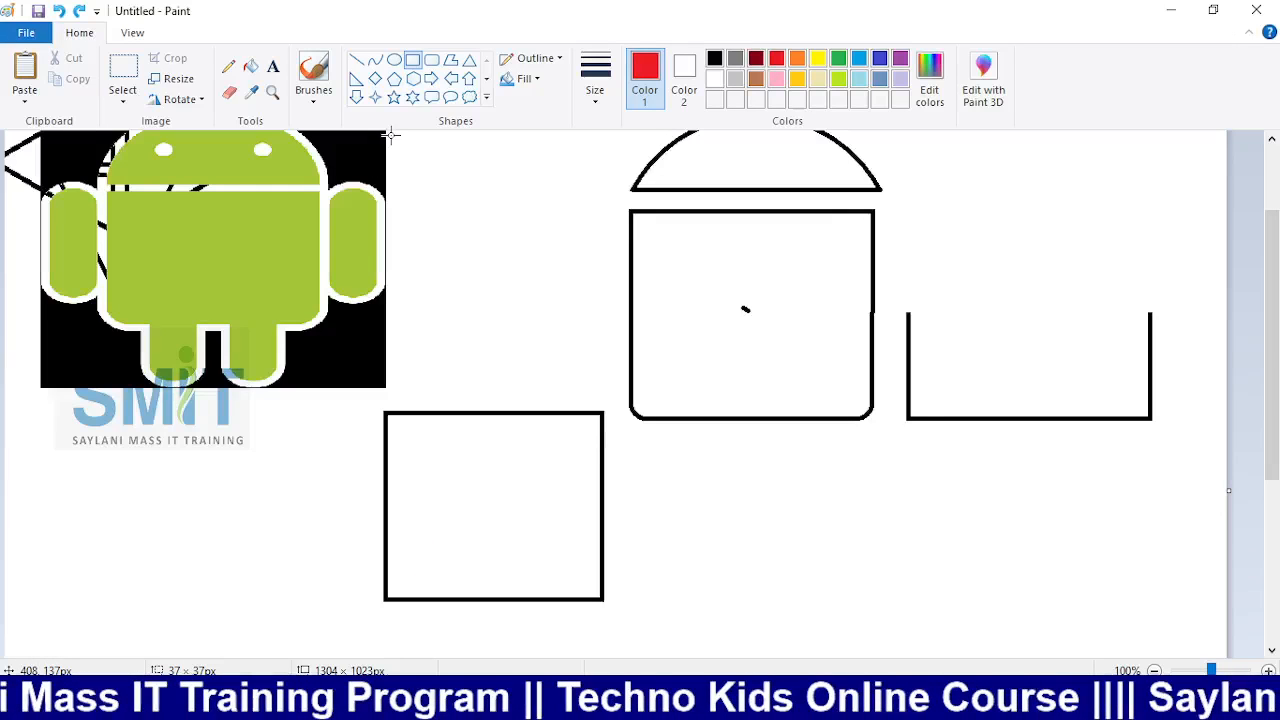
click(394, 59)
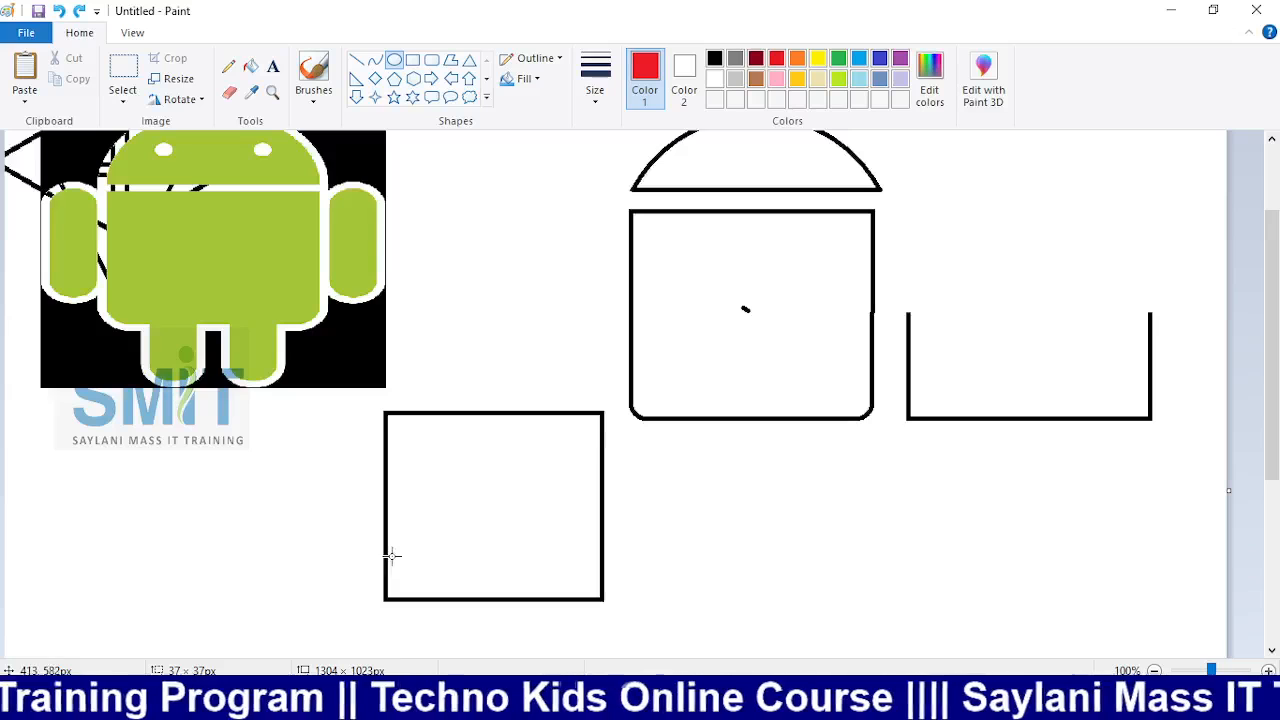
drag(390, 555, 431, 600)
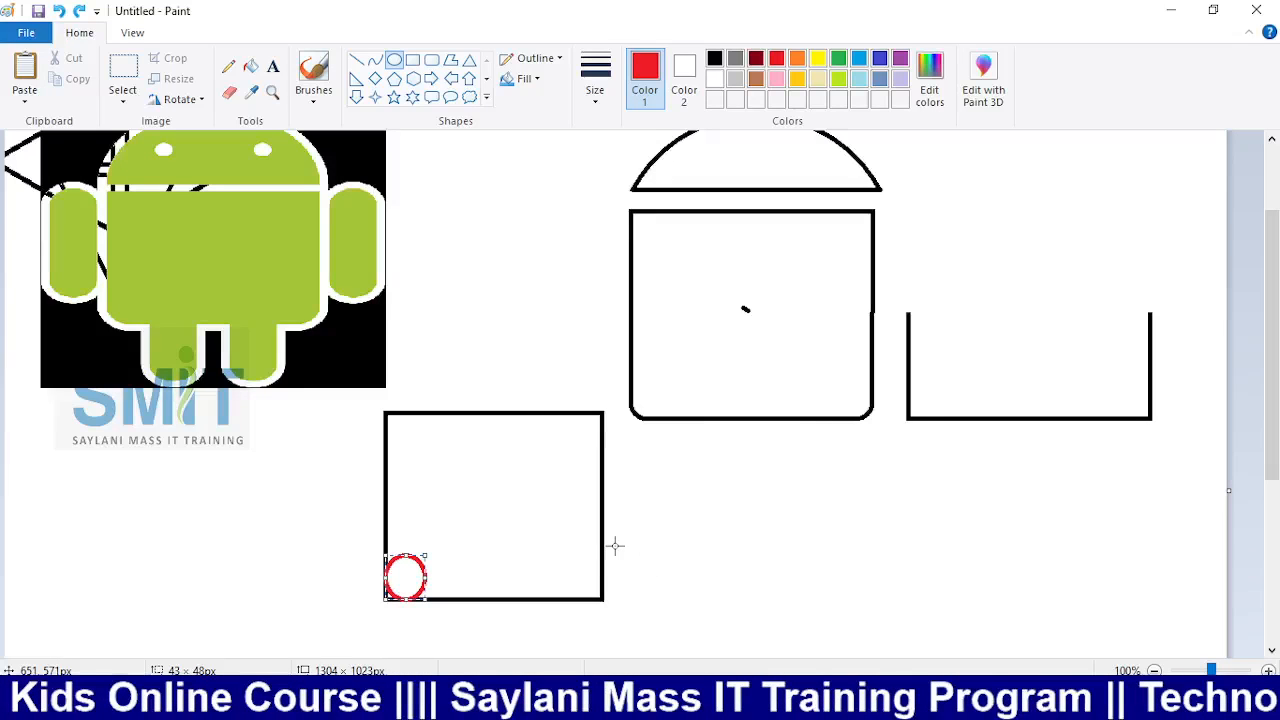
key(ctrl+v)
key(ctrl+z)
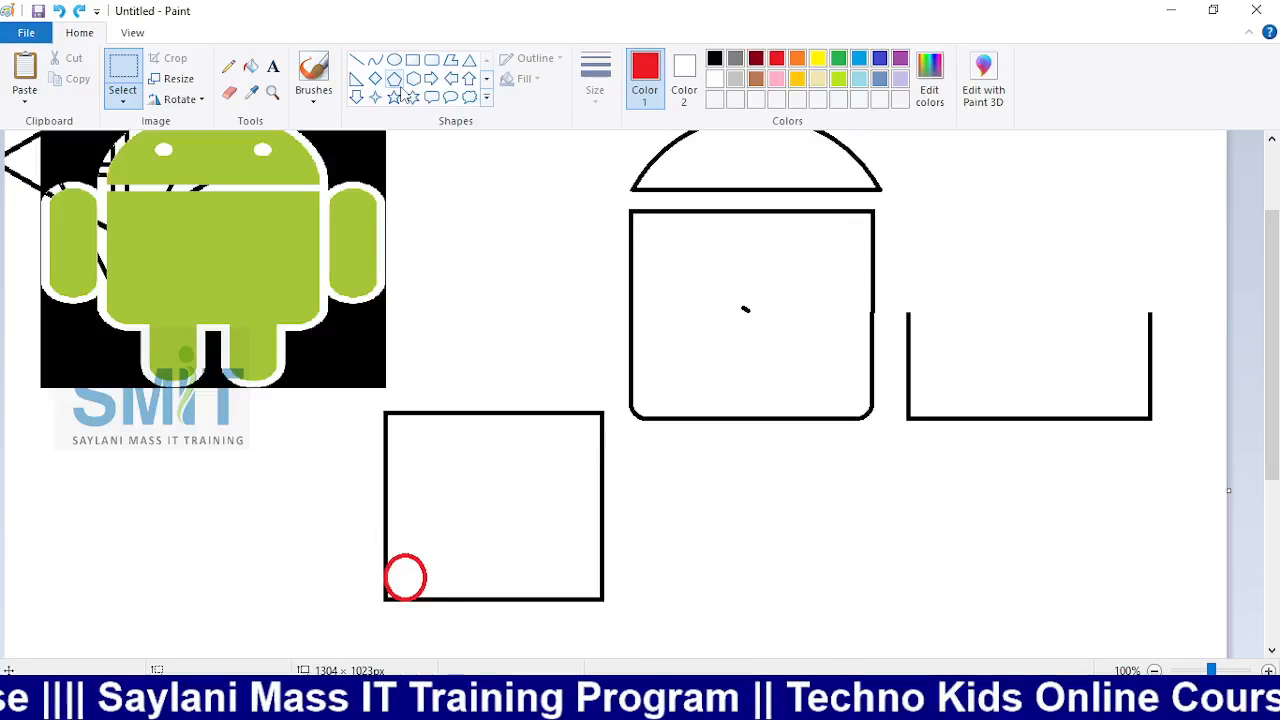
Redraw the red ellipse on empty canvas beside the rectangle
key(ctrl+z)
drag(748, 531, 834, 585)
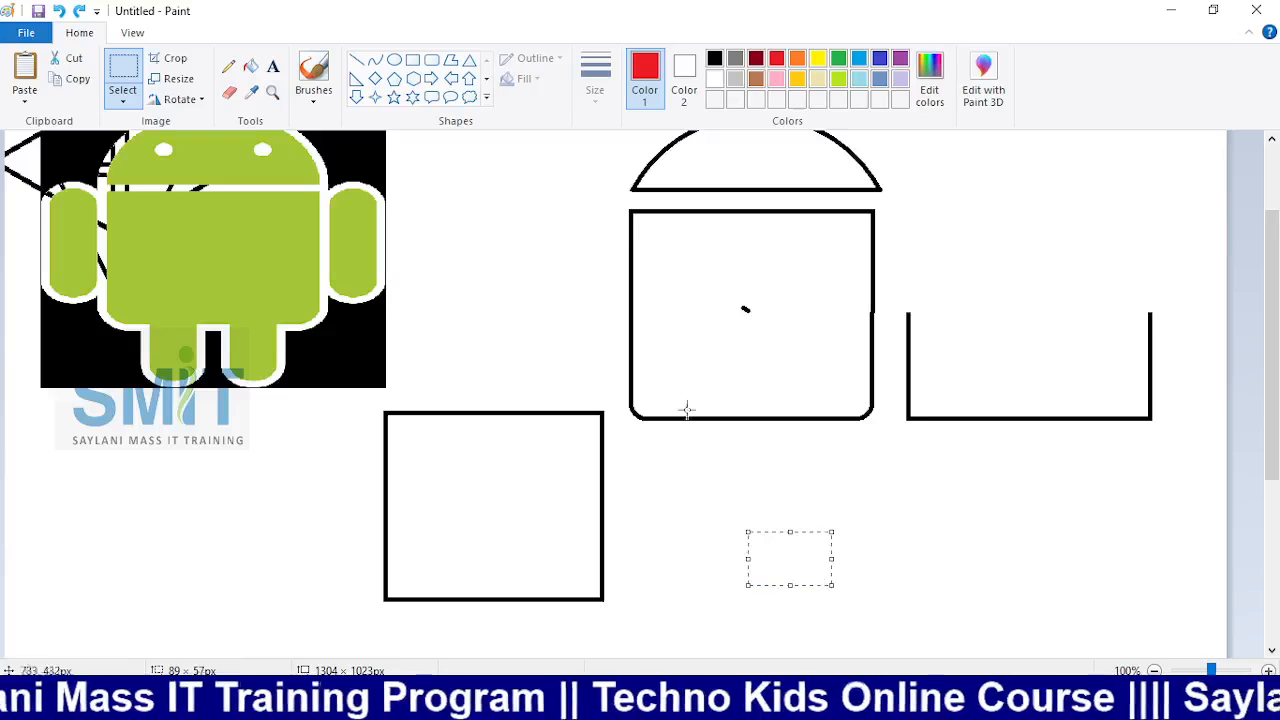
click(395, 61)
drag(760, 520, 808, 578)
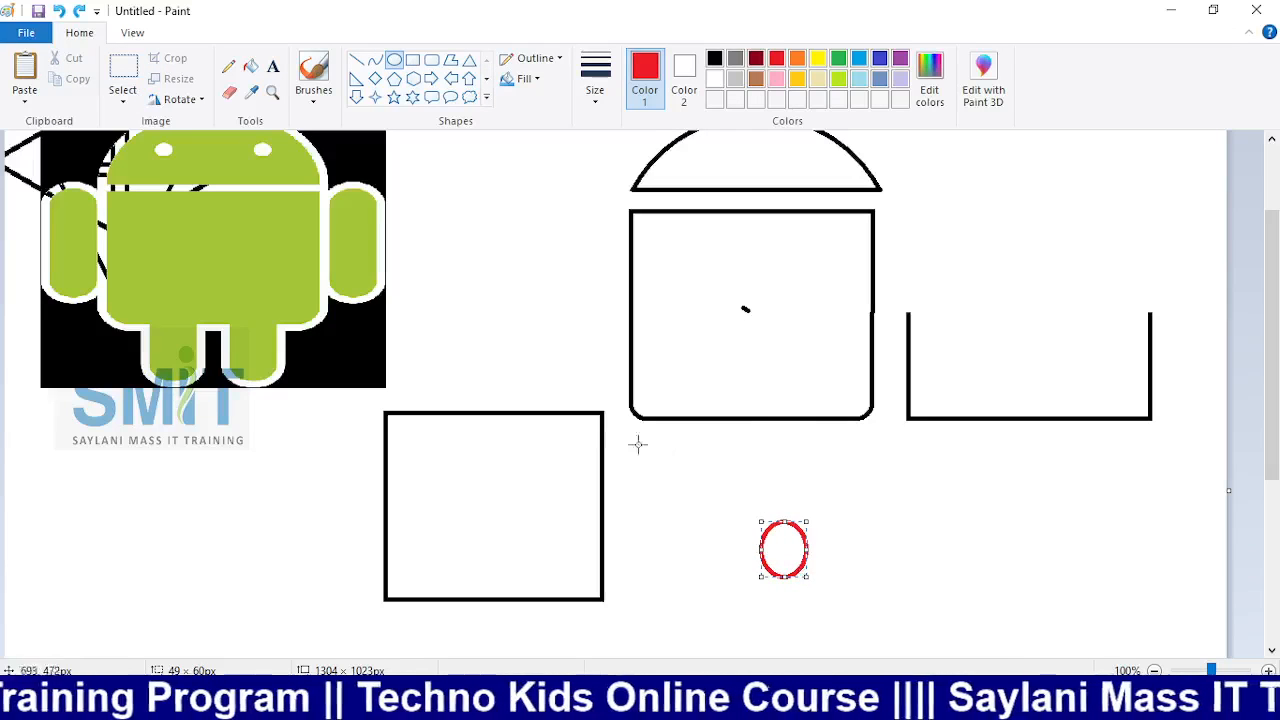
Copy the red ellipse into the rectangle's lower-left and lower-right corners
click(122, 88)
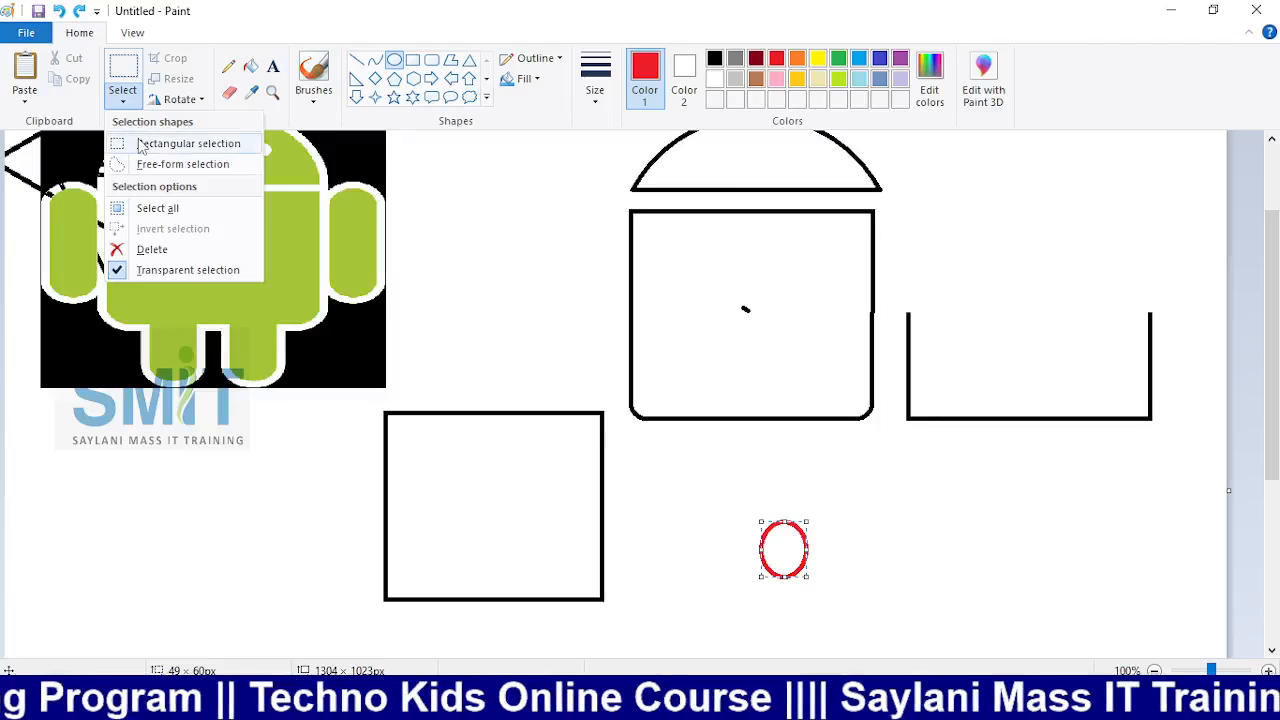
click(141, 146)
drag(717, 498, 859, 620)
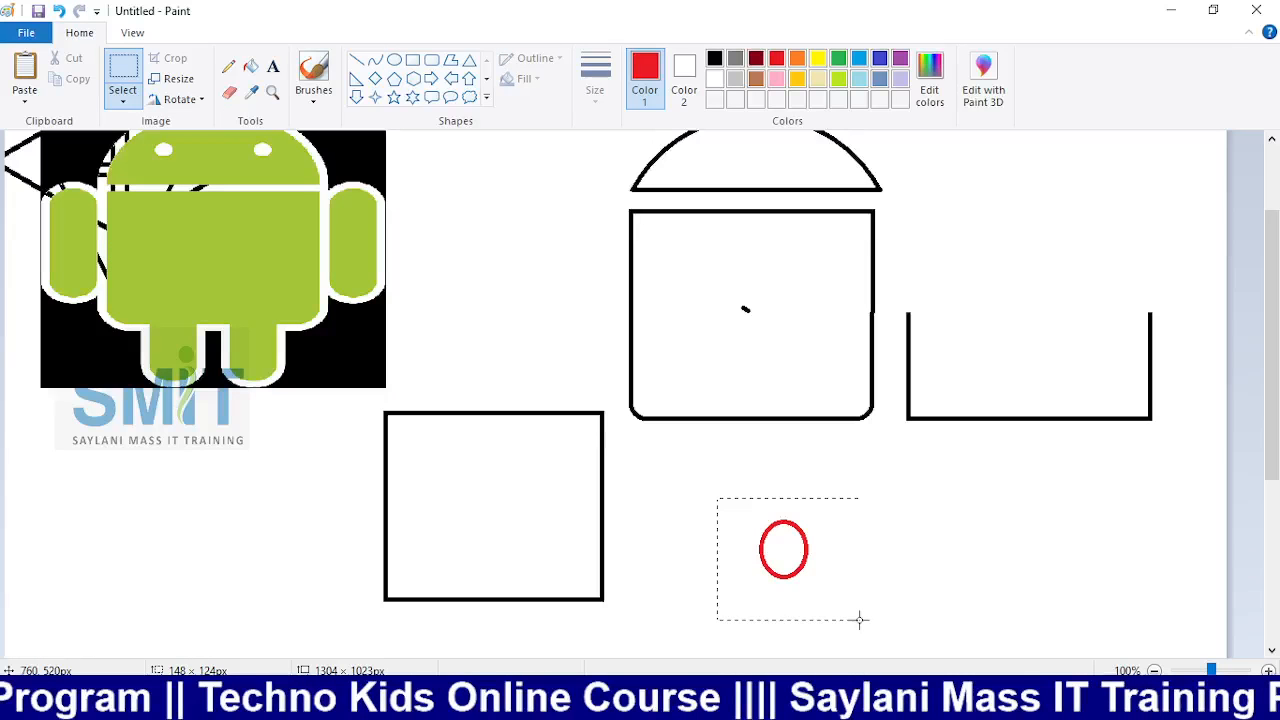
key(ctrl+c)
key(ctrl+v)
drag(76, 204, 410, 588)
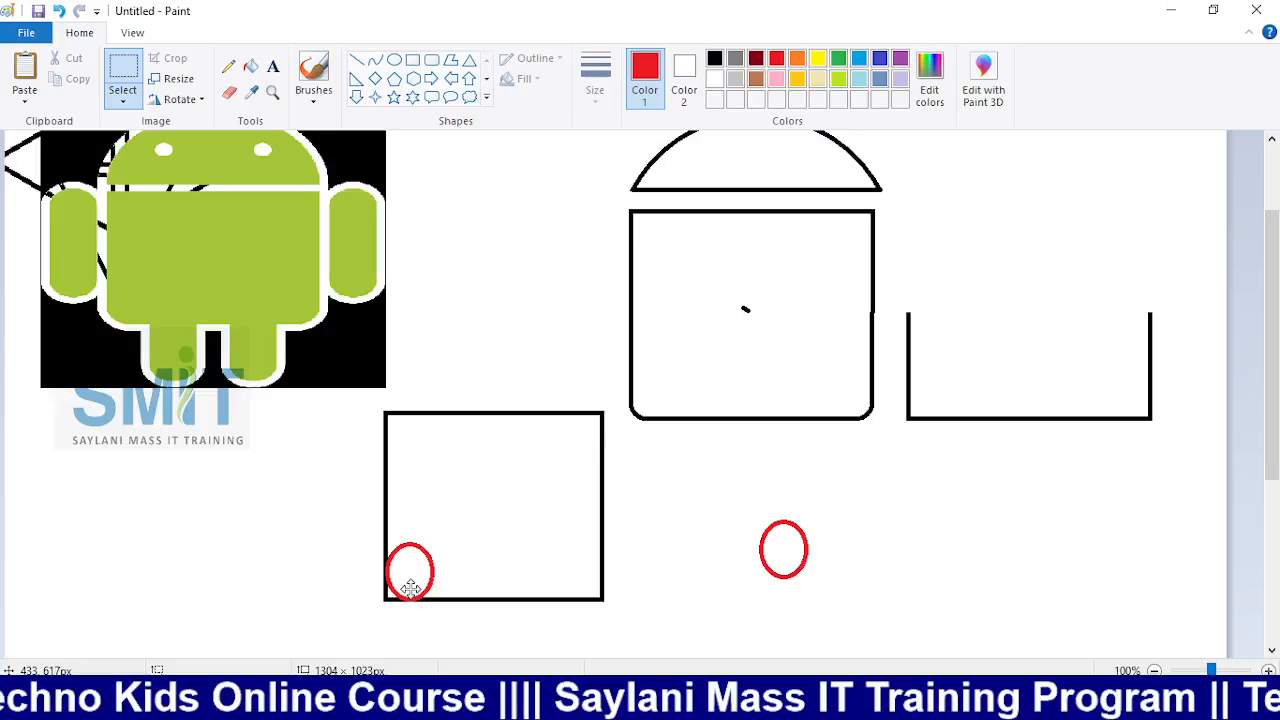
drag(420, 558, 588, 555)
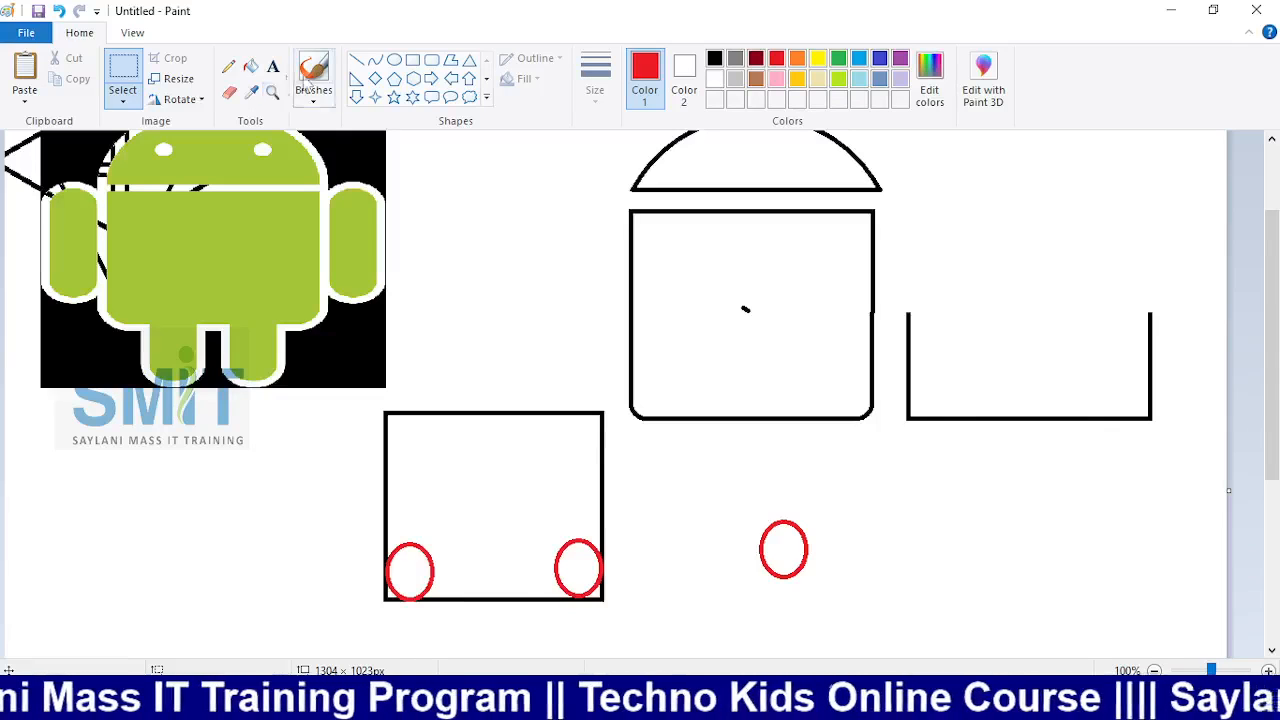
Try whitening the corner areas, then undo, removing the practice rectangle and ellipses
click(251, 66)
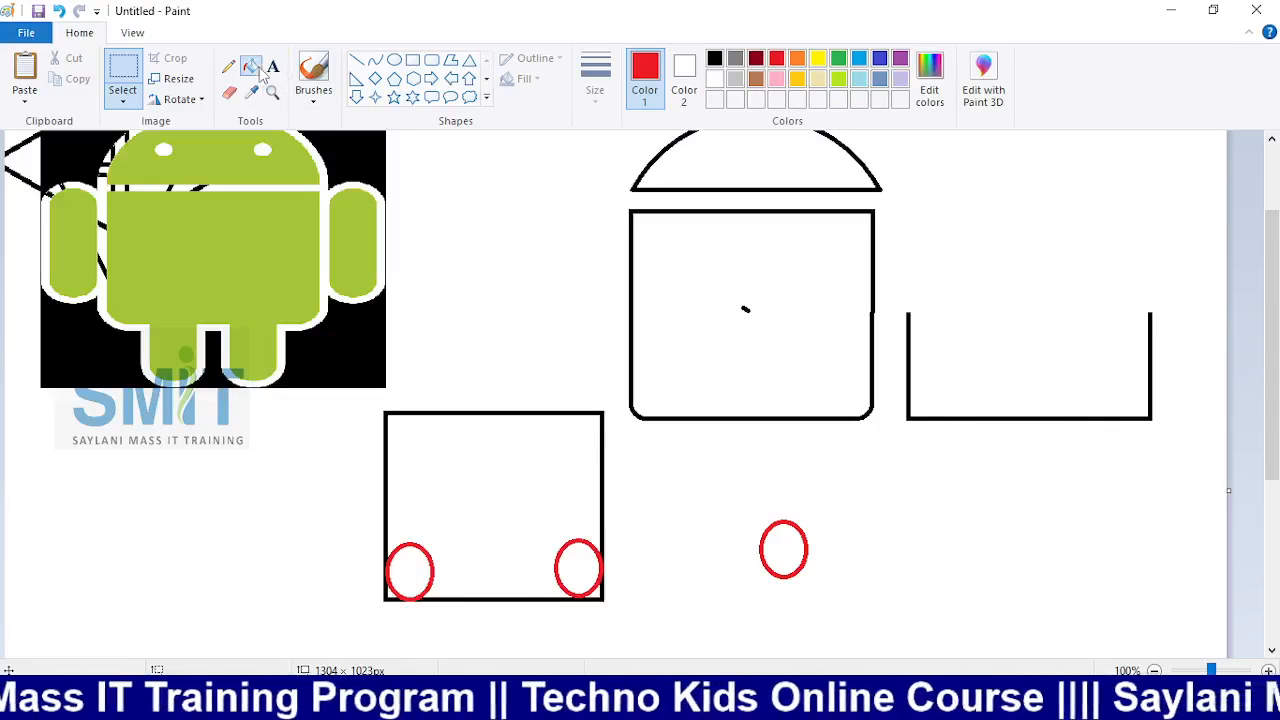
click(714, 79)
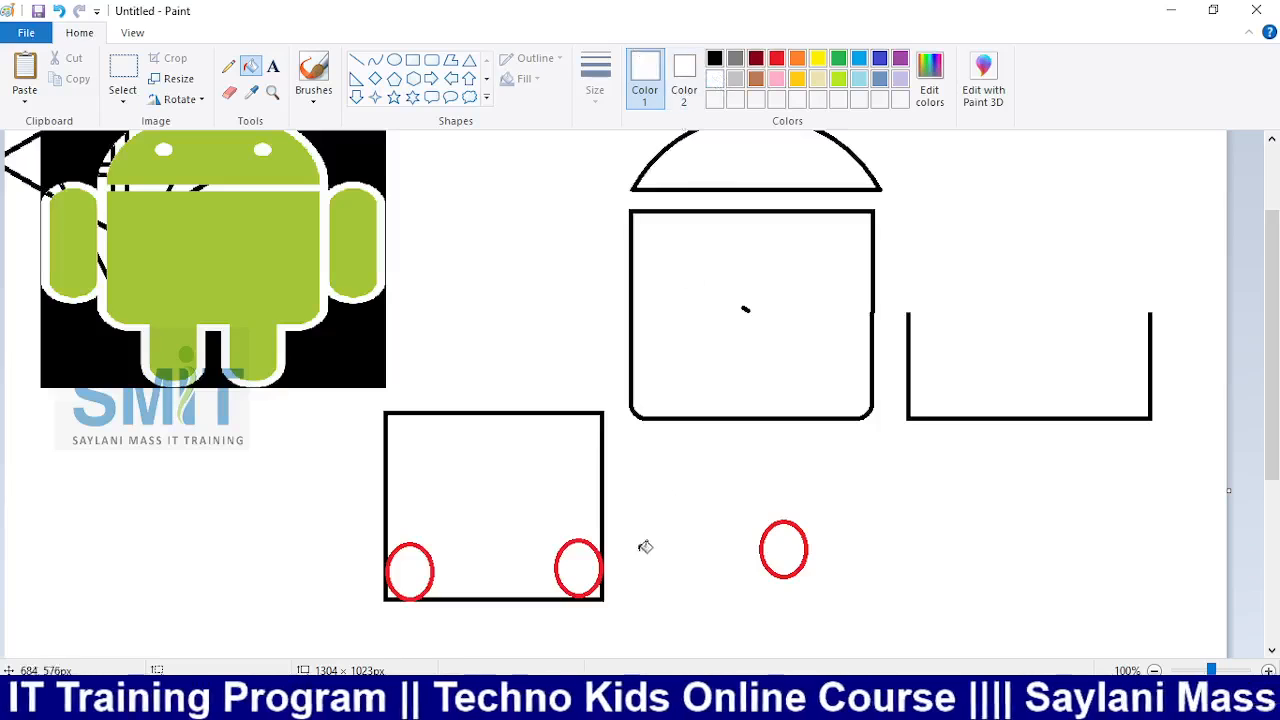
click(604, 596)
key(ctrl+z)
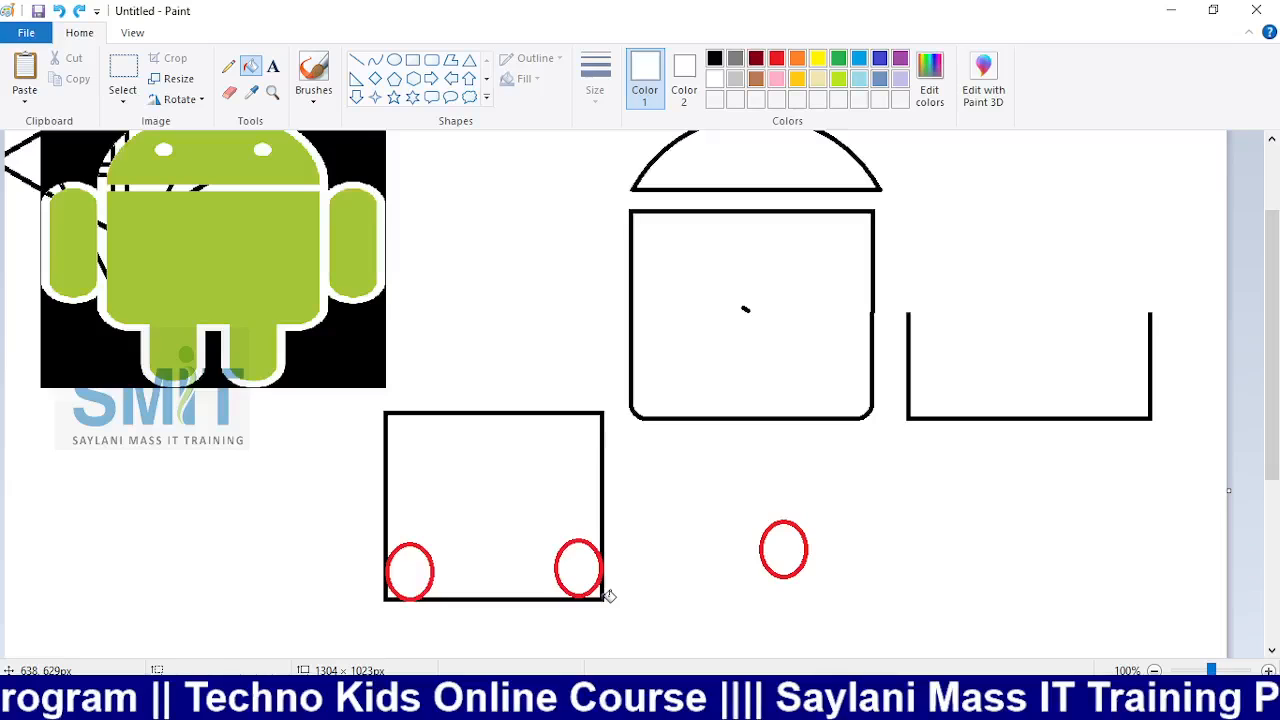
click(604, 597)
key(ctrl+z)
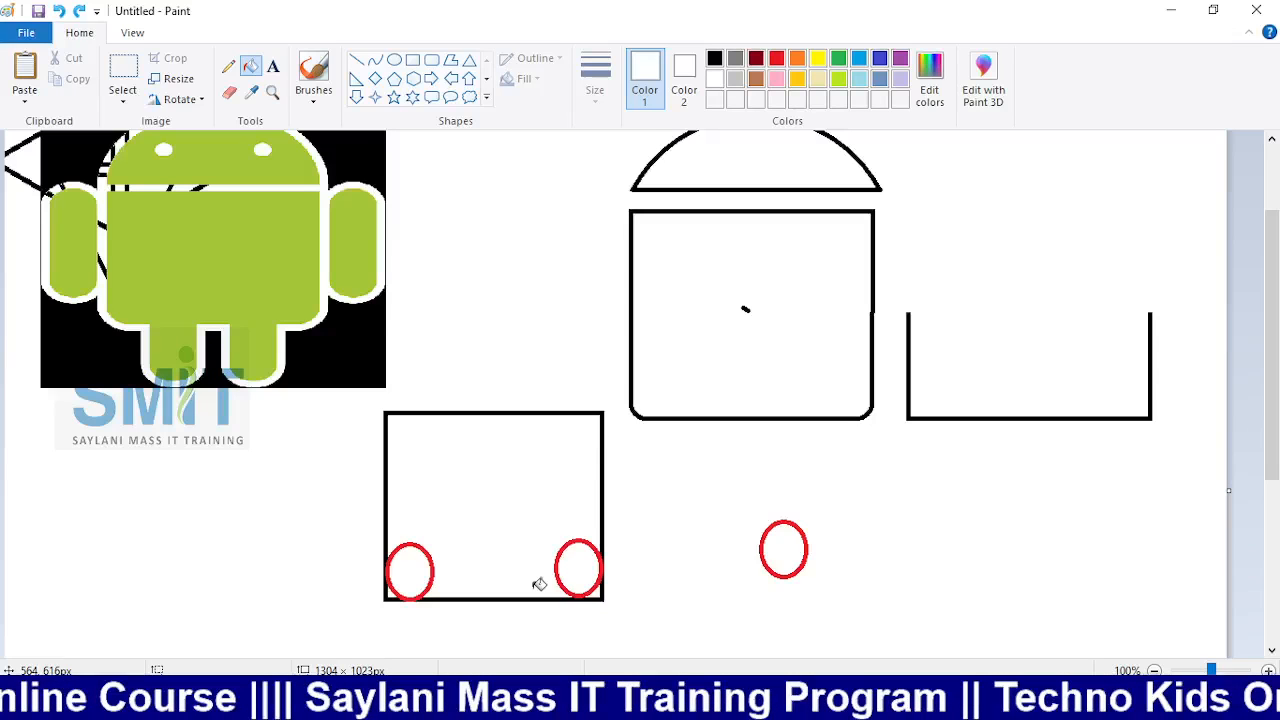
key(ctrl+z)
key(ctrl+z)
key(ctrl+z)
key(ctrl+z)
scroll(558, 545, down, 3)
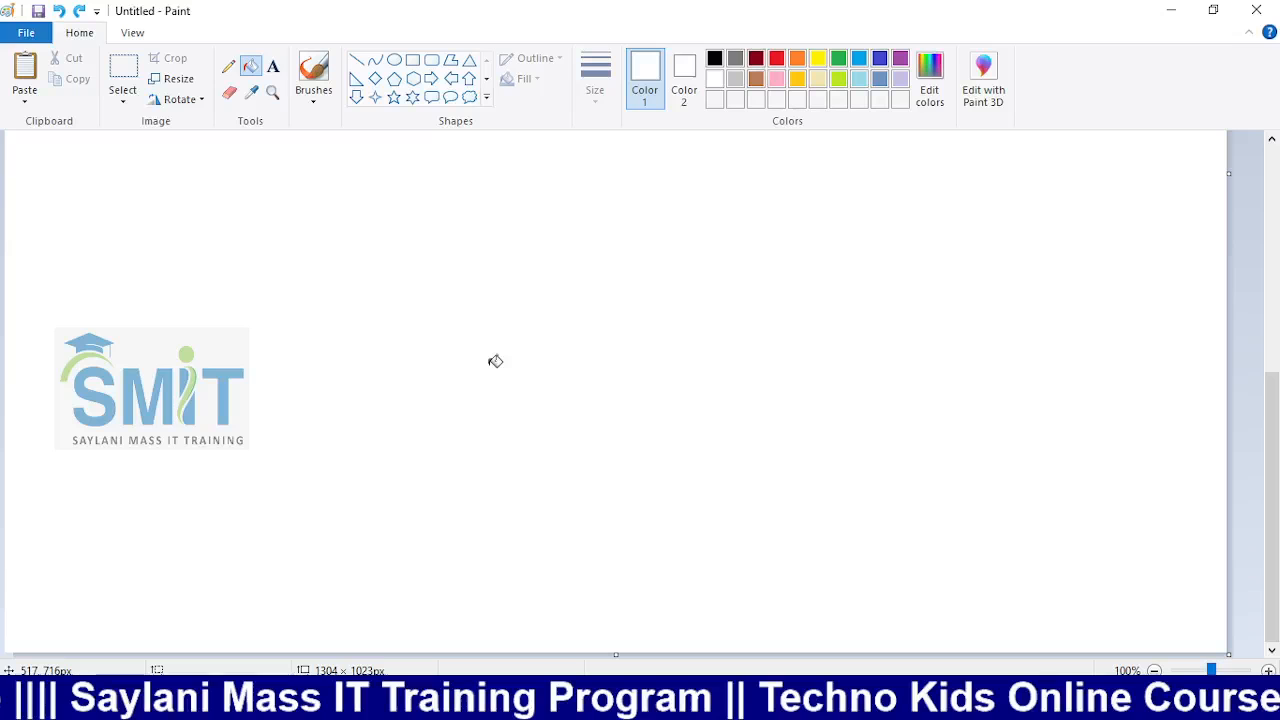
Draw a large black square in the blank area of the canvas
click(412, 60)
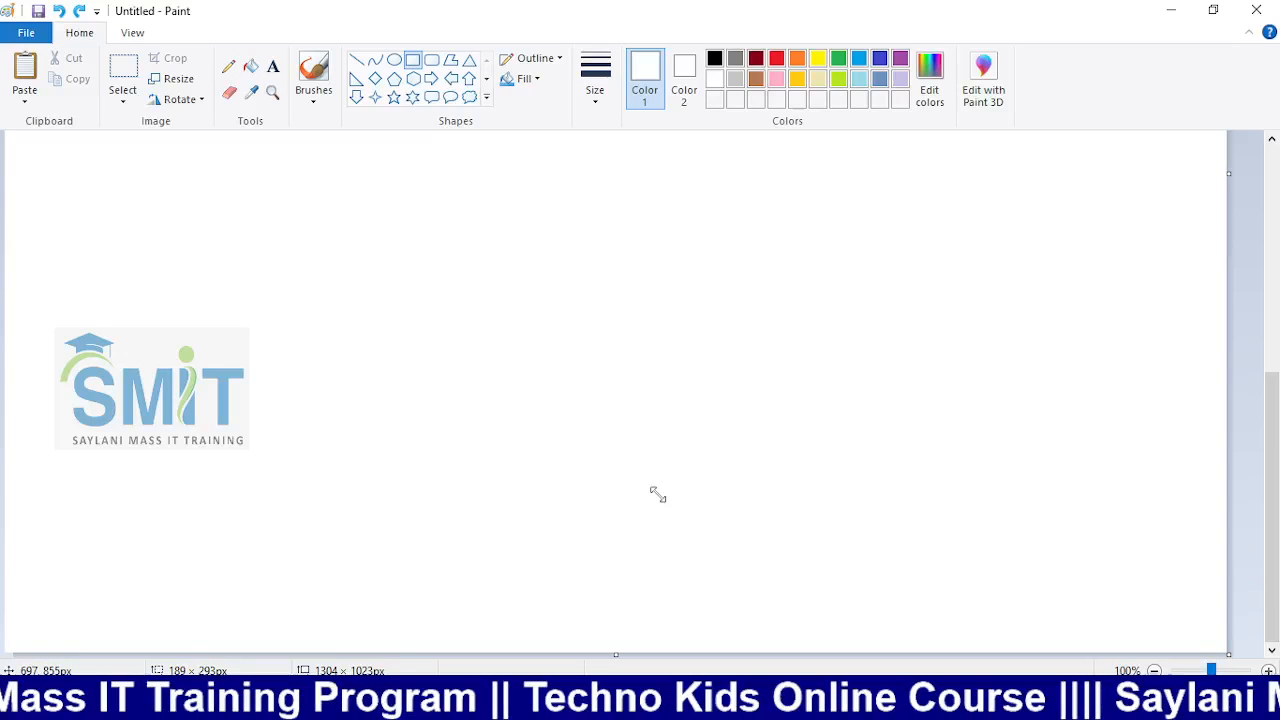
drag(659, 357, 766, 333)
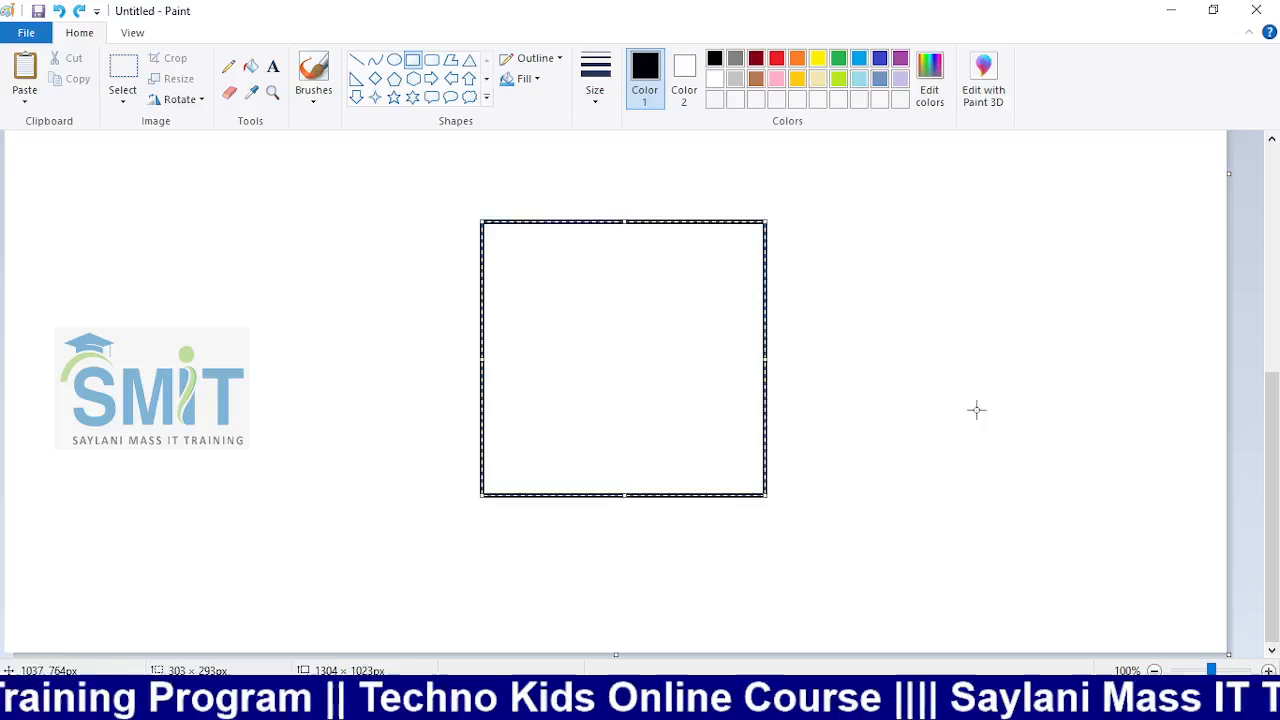
click(1036, 419)
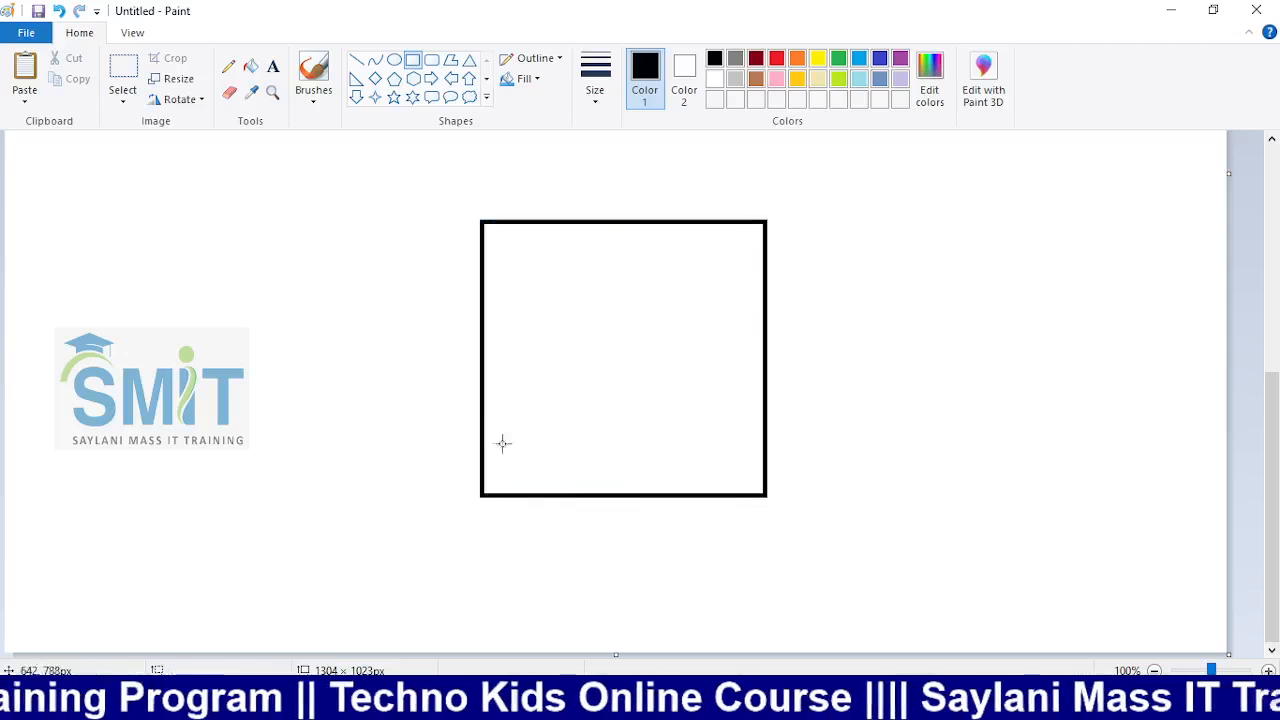
Draw an orange ellipse in the square's lower-left corner
click(394, 60)
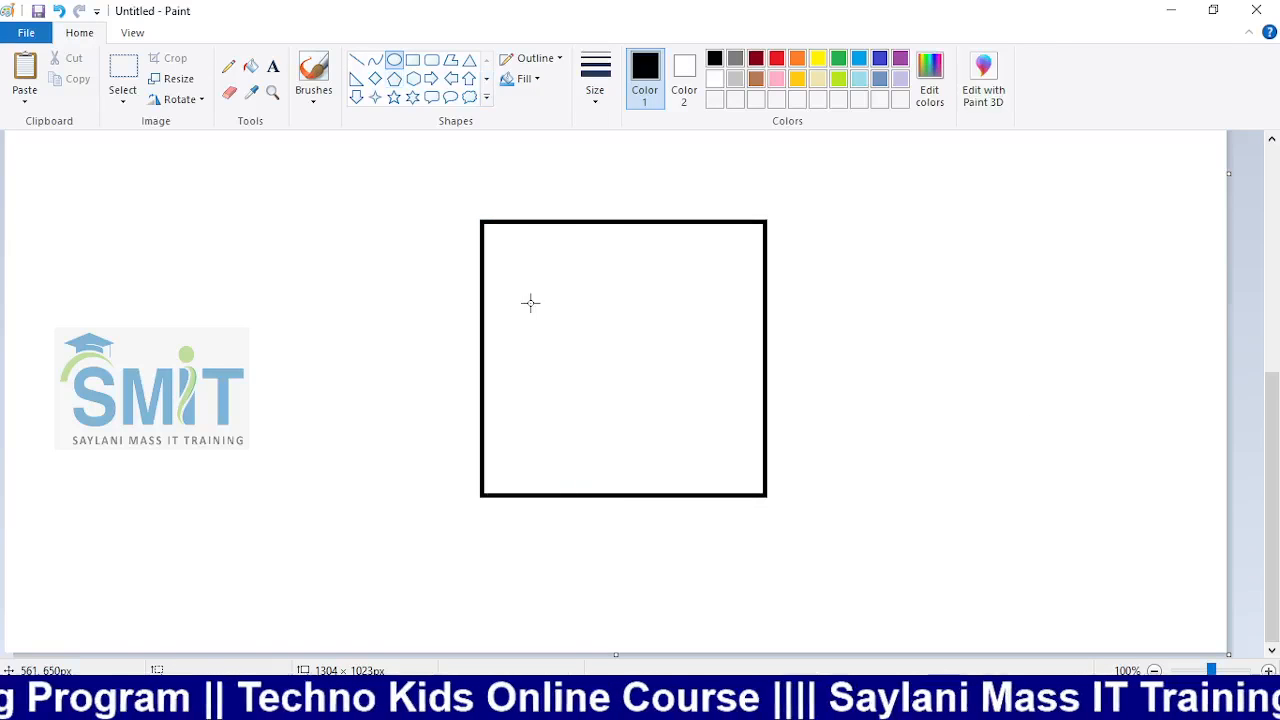
click(777, 58)
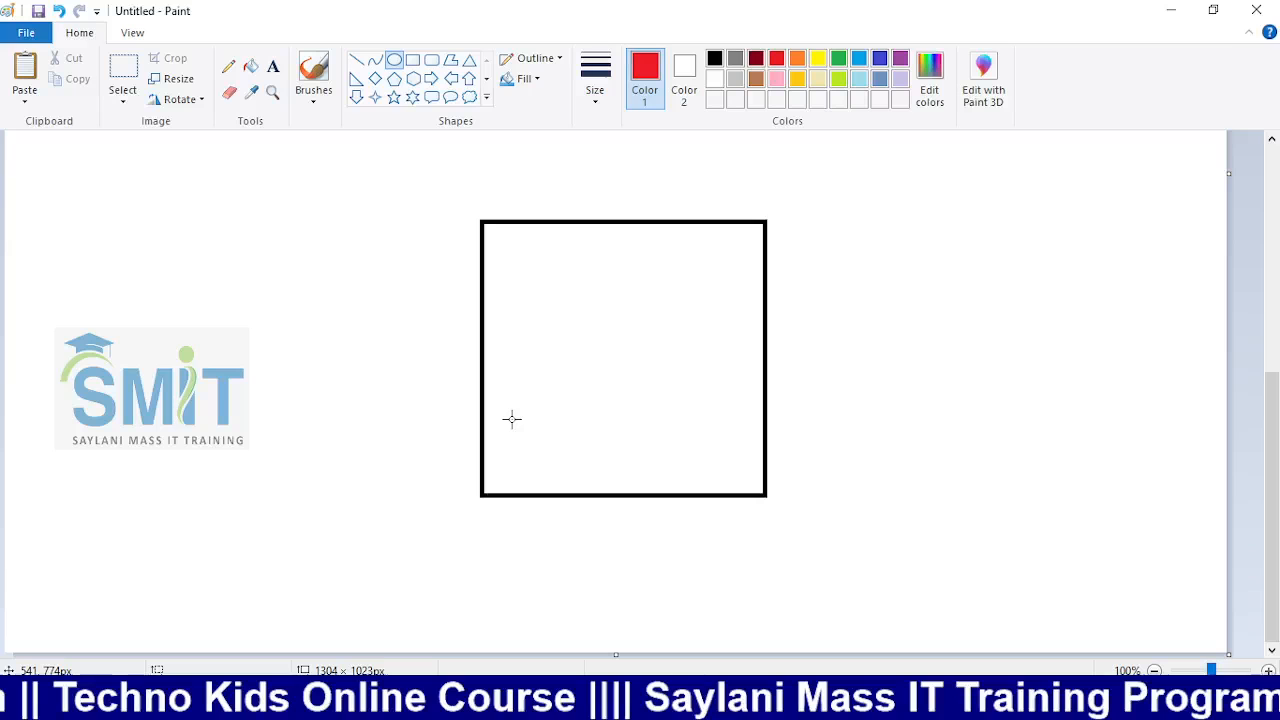
click(714, 58)
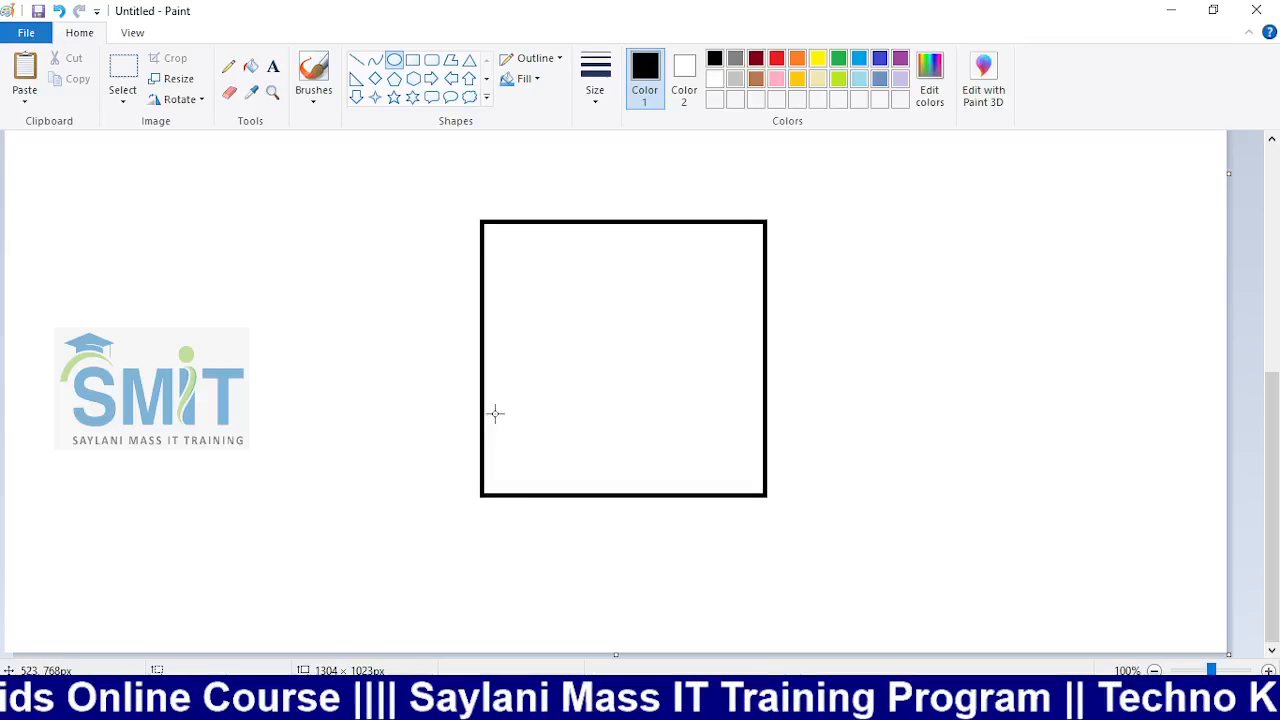
click(797, 58)
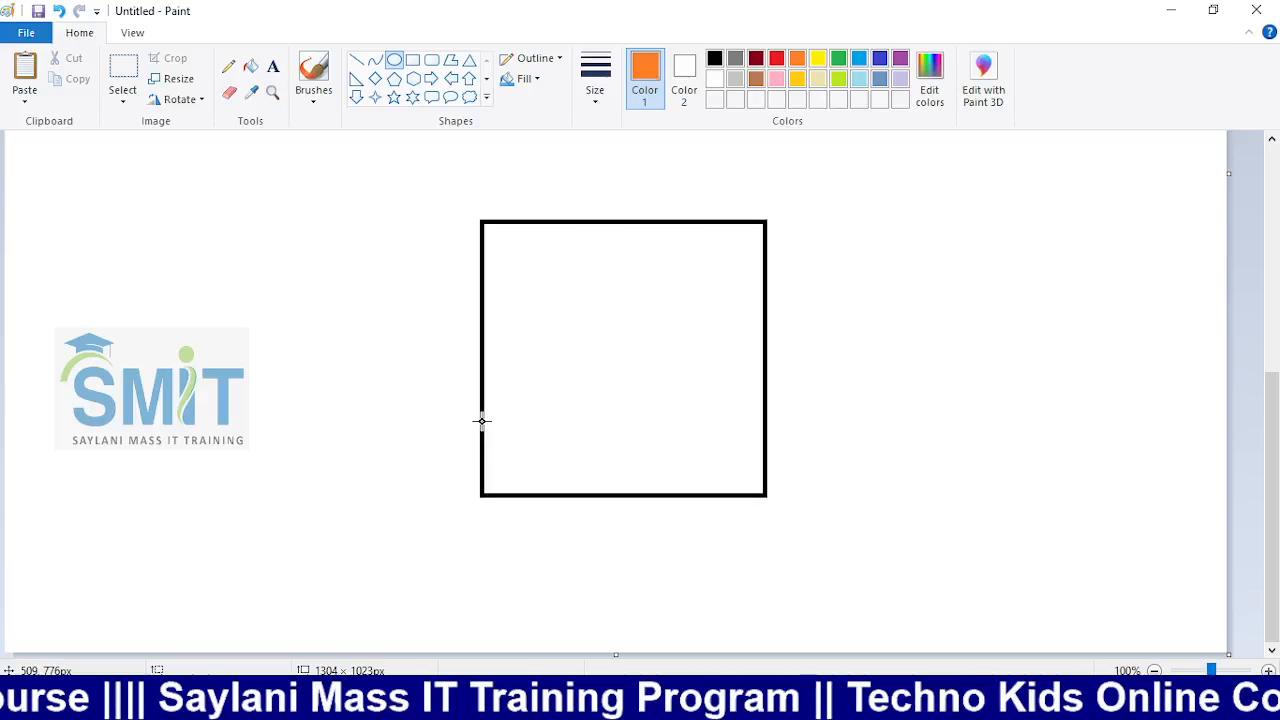
drag(480, 418, 532, 495)
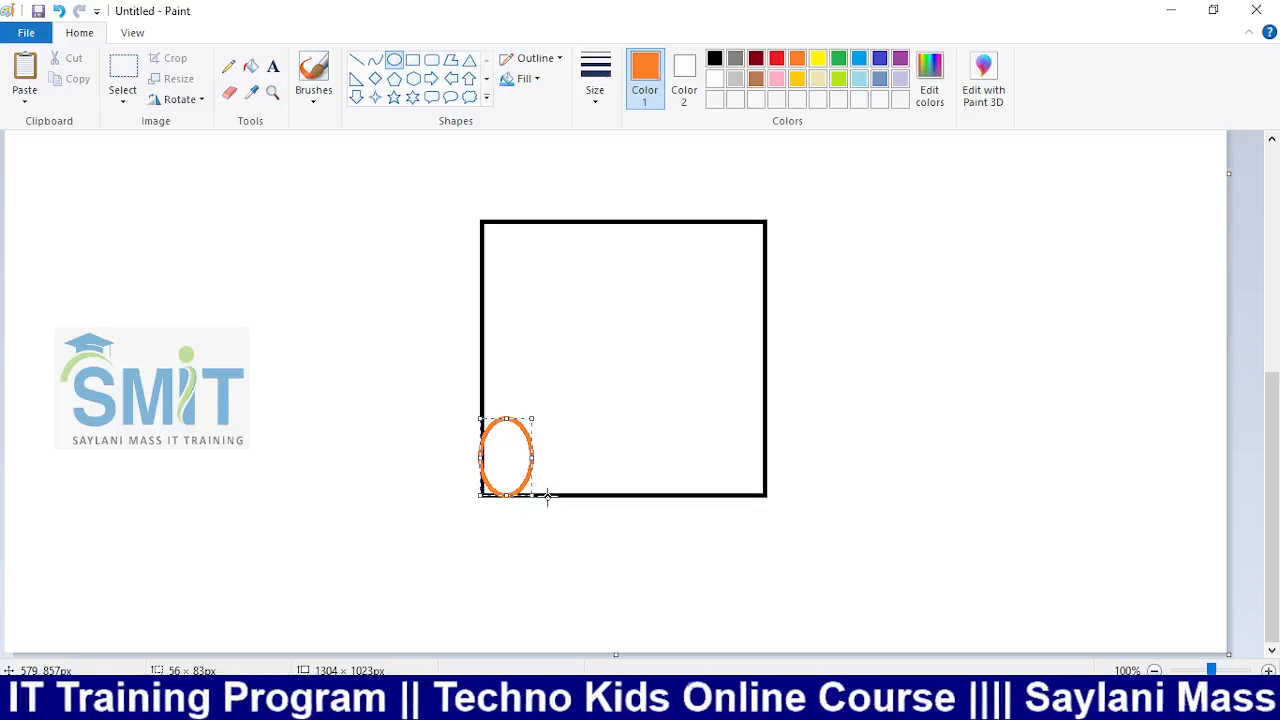
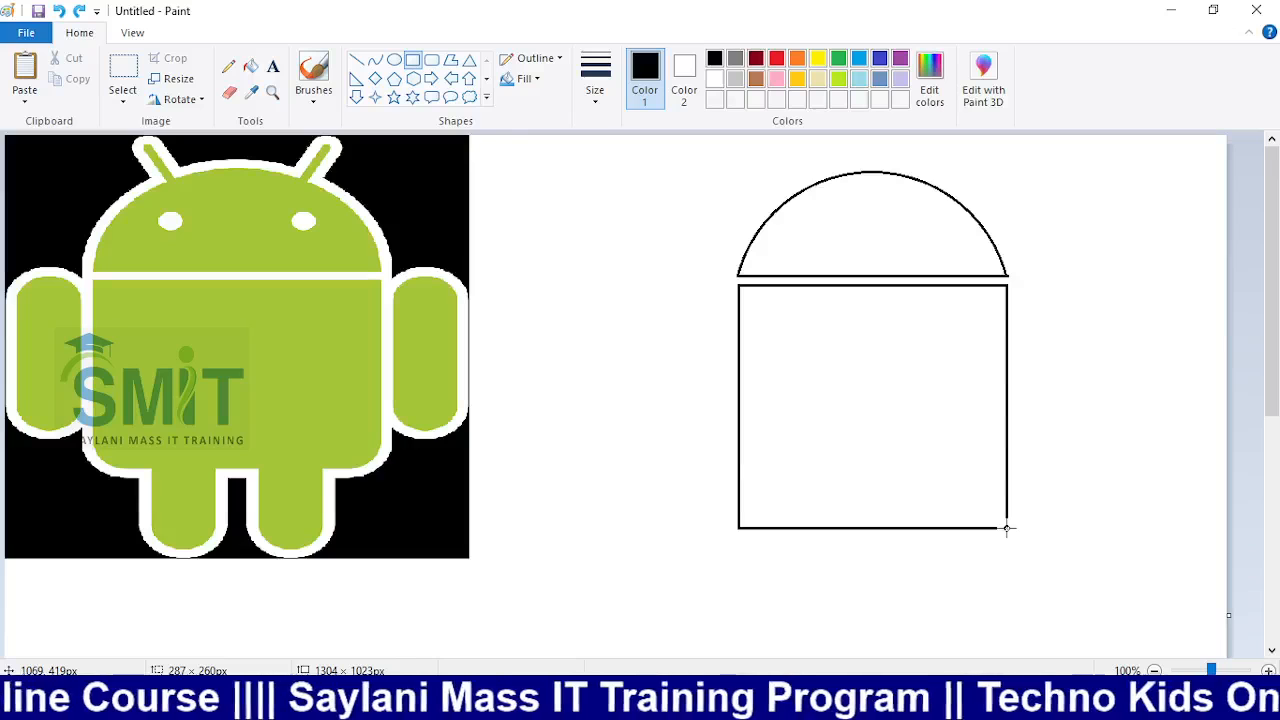
Finish the square-cornered body rectangle and draw a rounded rectangle beside it
drag(1007, 528, 1007, 528)
click(657, 449)
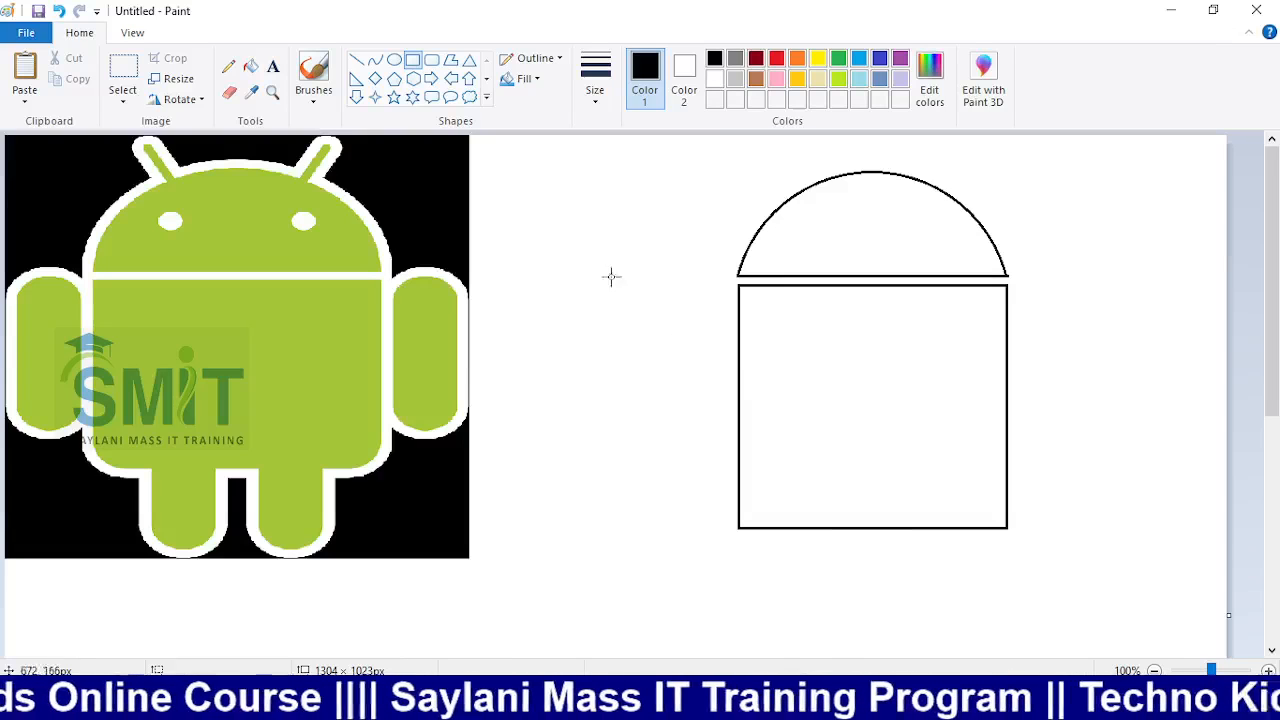
click(432, 62)
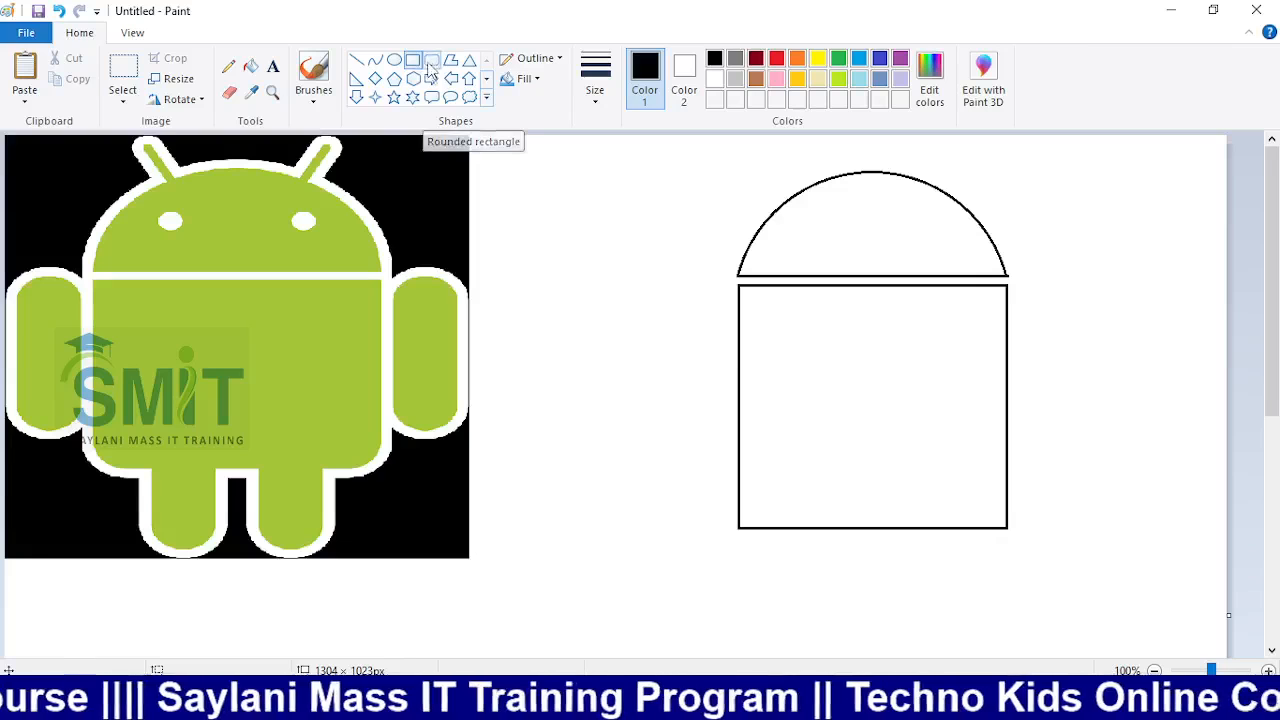
drag(492, 274, 720, 540)
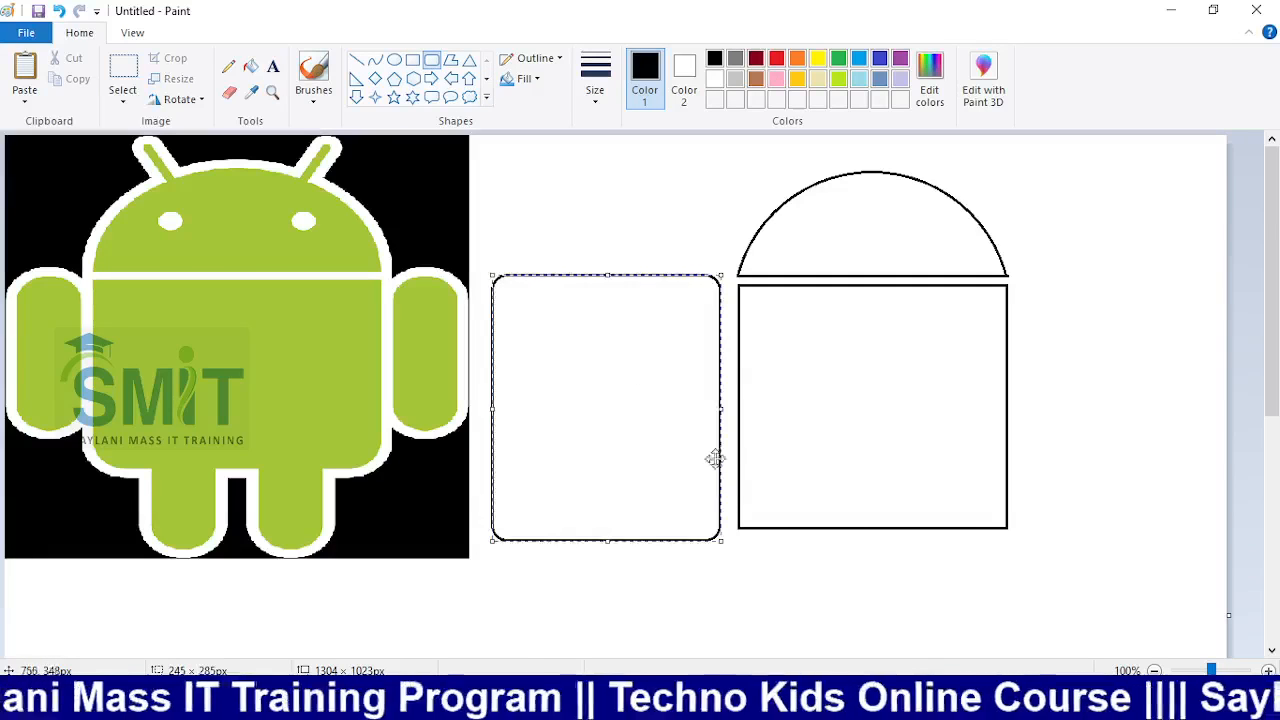
Move the rounded rectangle over the body and resize it to about 290 × 260 px
drag(714, 457, 962, 462)
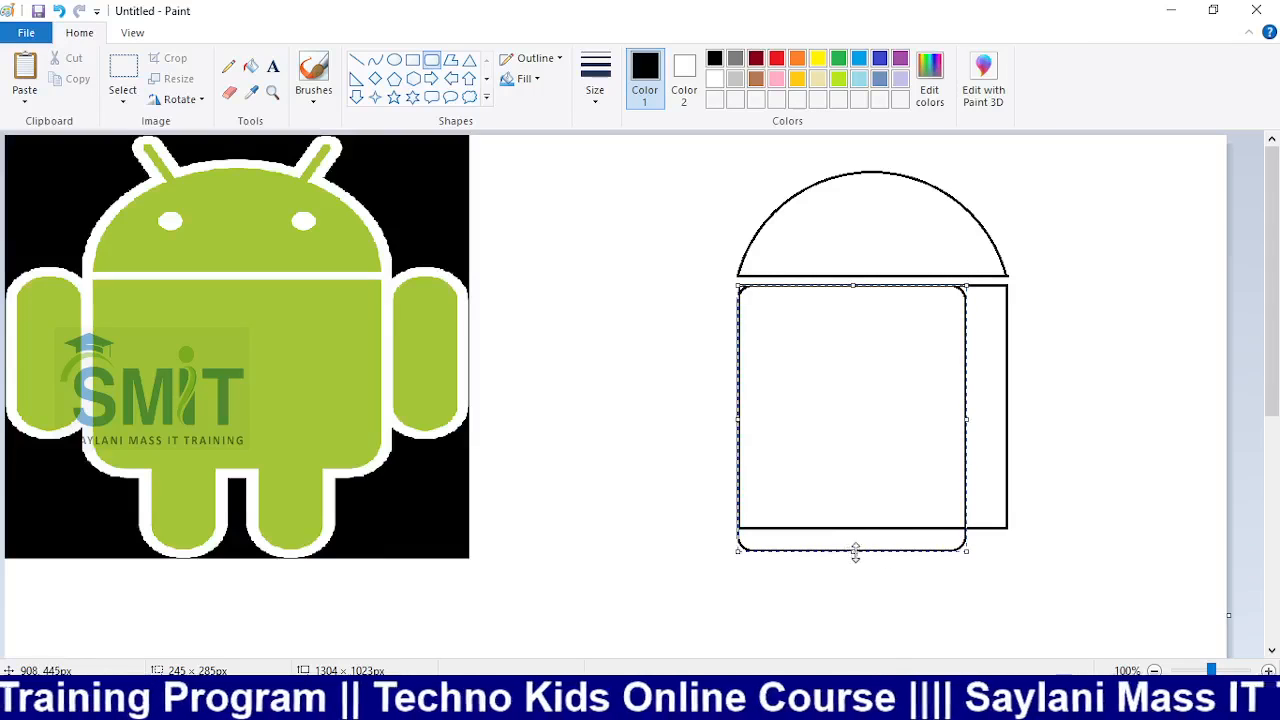
drag(851, 551, 857, 529)
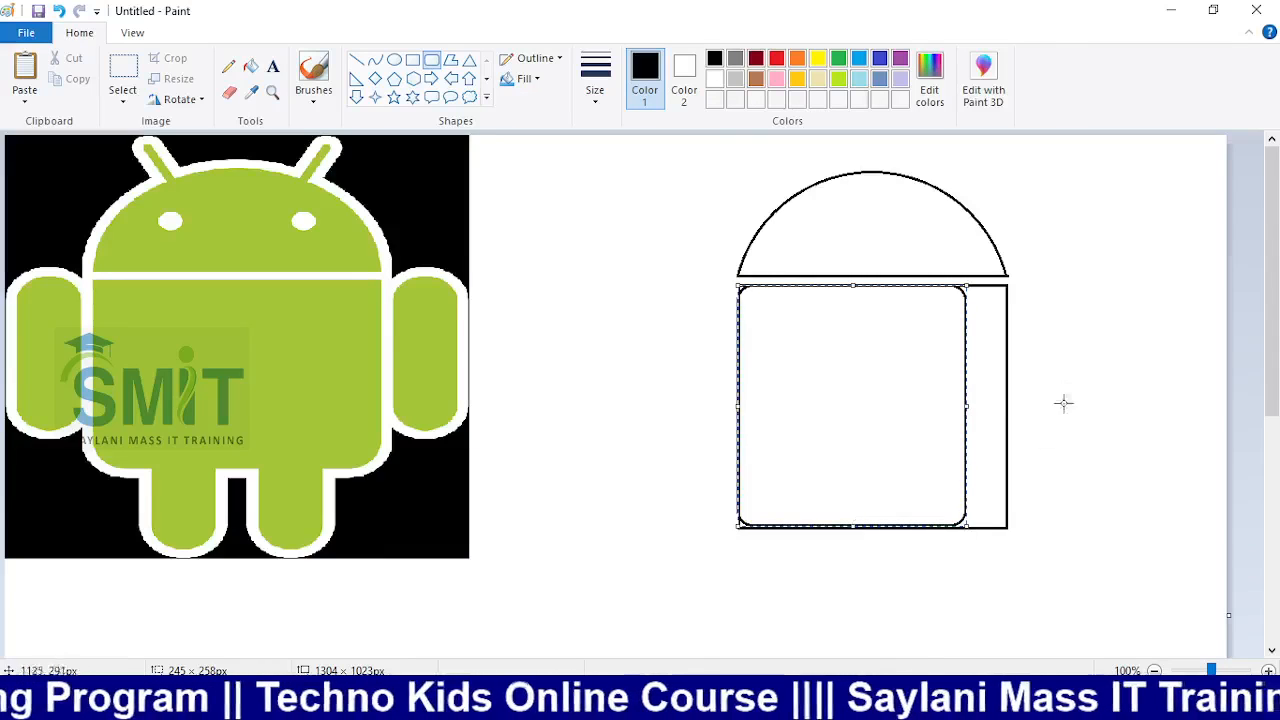
drag(968, 408, 1008, 408)
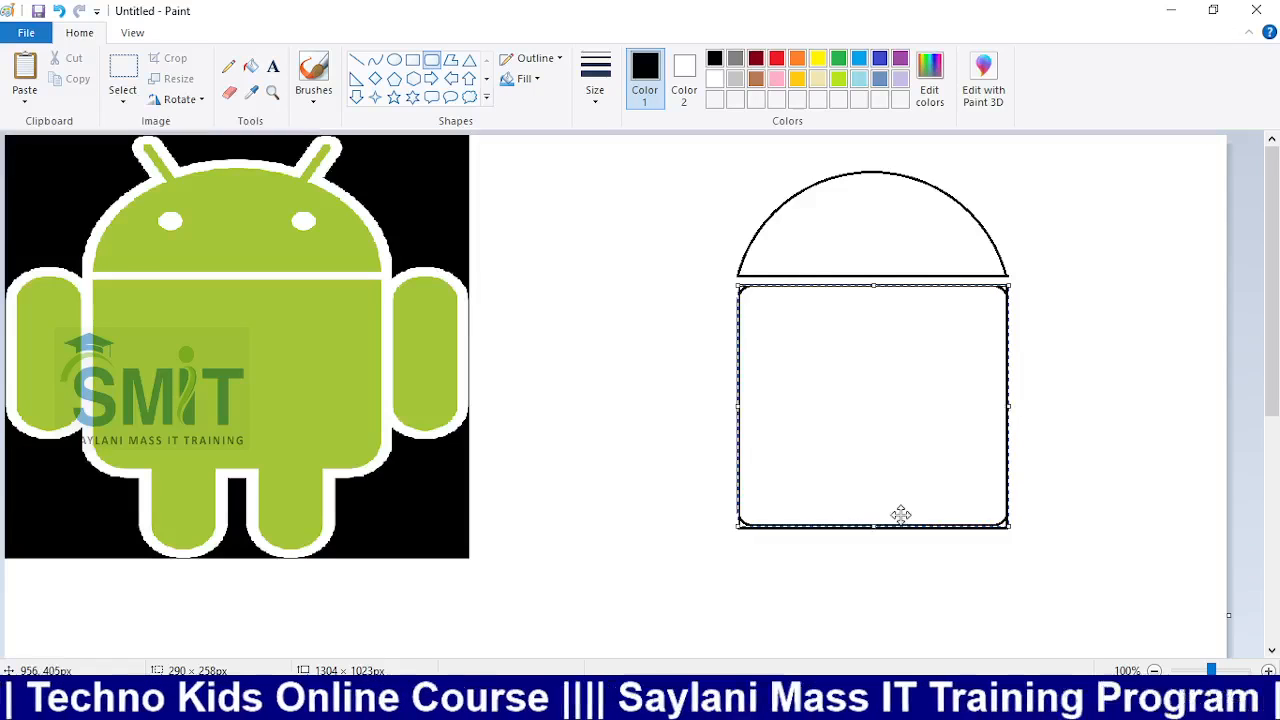
drag(872, 526, 873, 528)
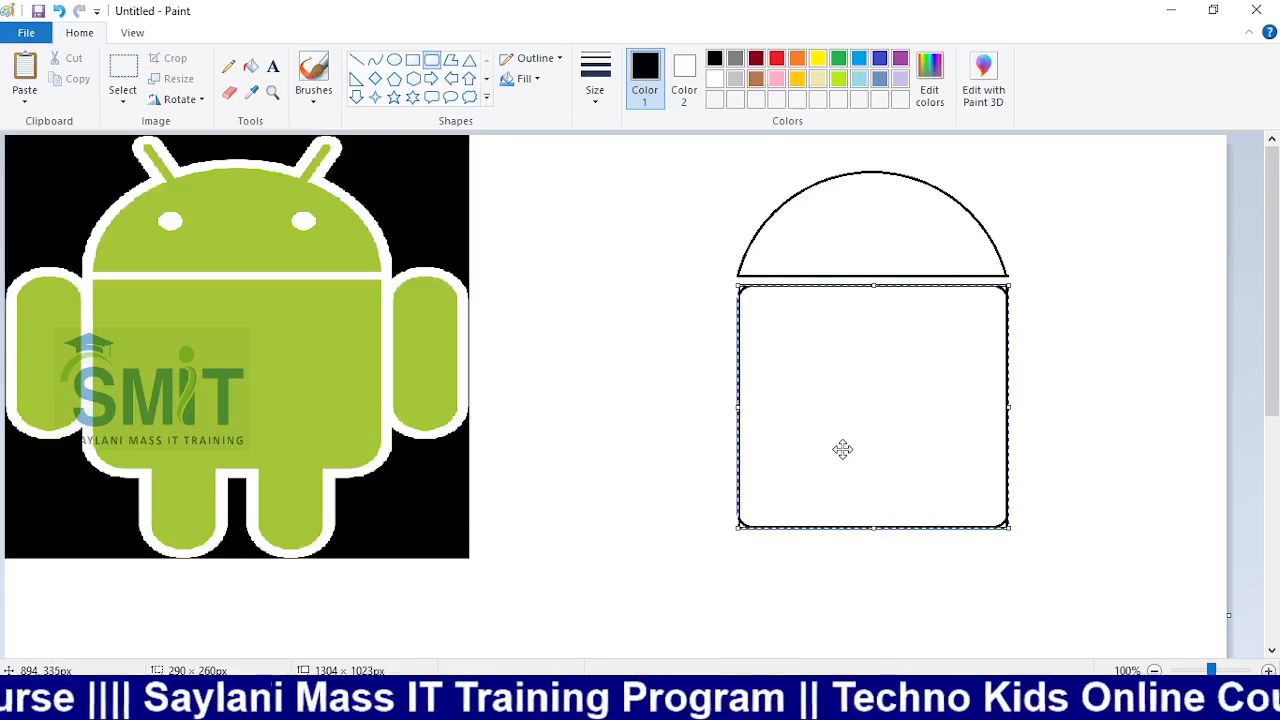
Move the first rounded rectangle down-left off the body and start widening the canvas rightward
drag(843, 450, 593, 618)
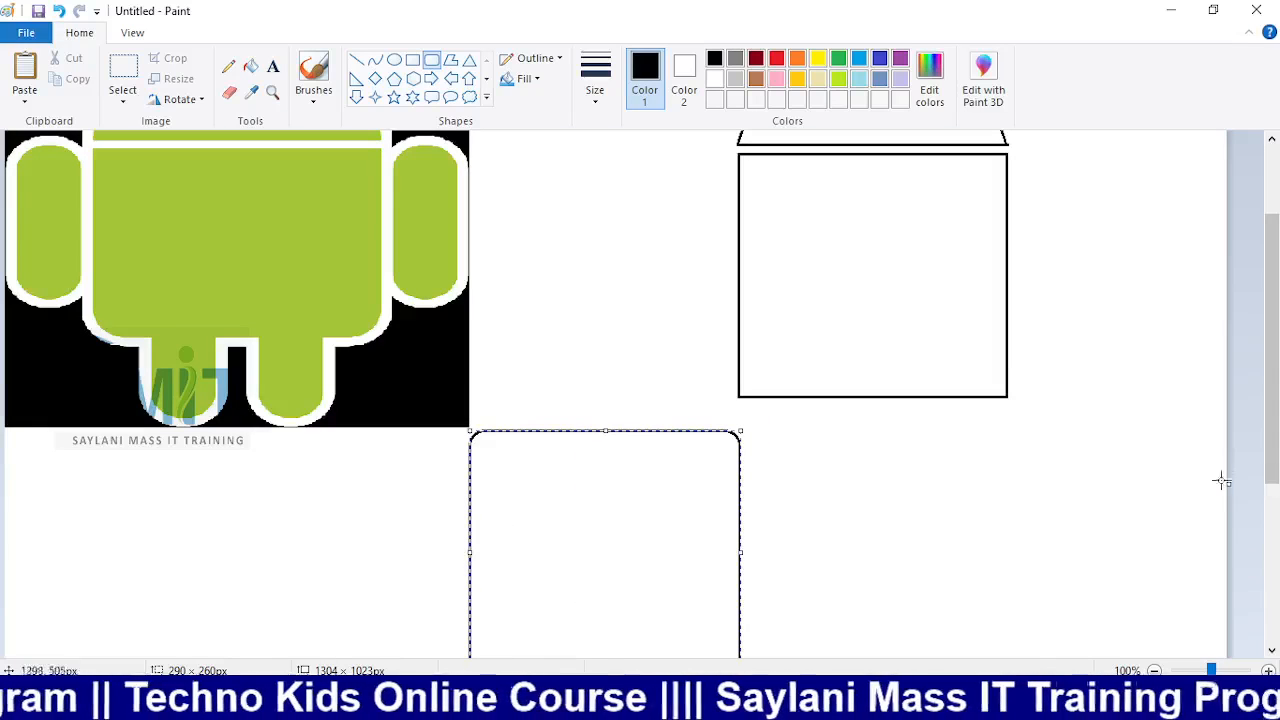
drag(1229, 484, 1277, 480)
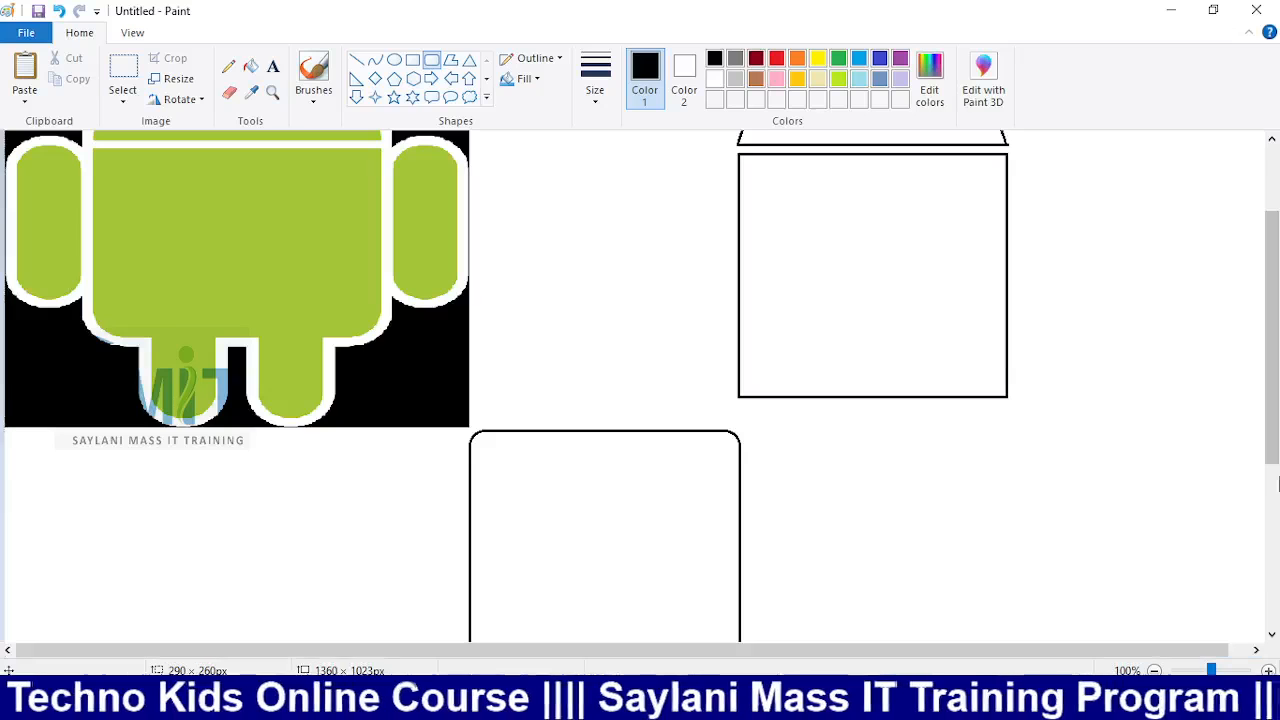
drag(1131, 652, 1160, 651)
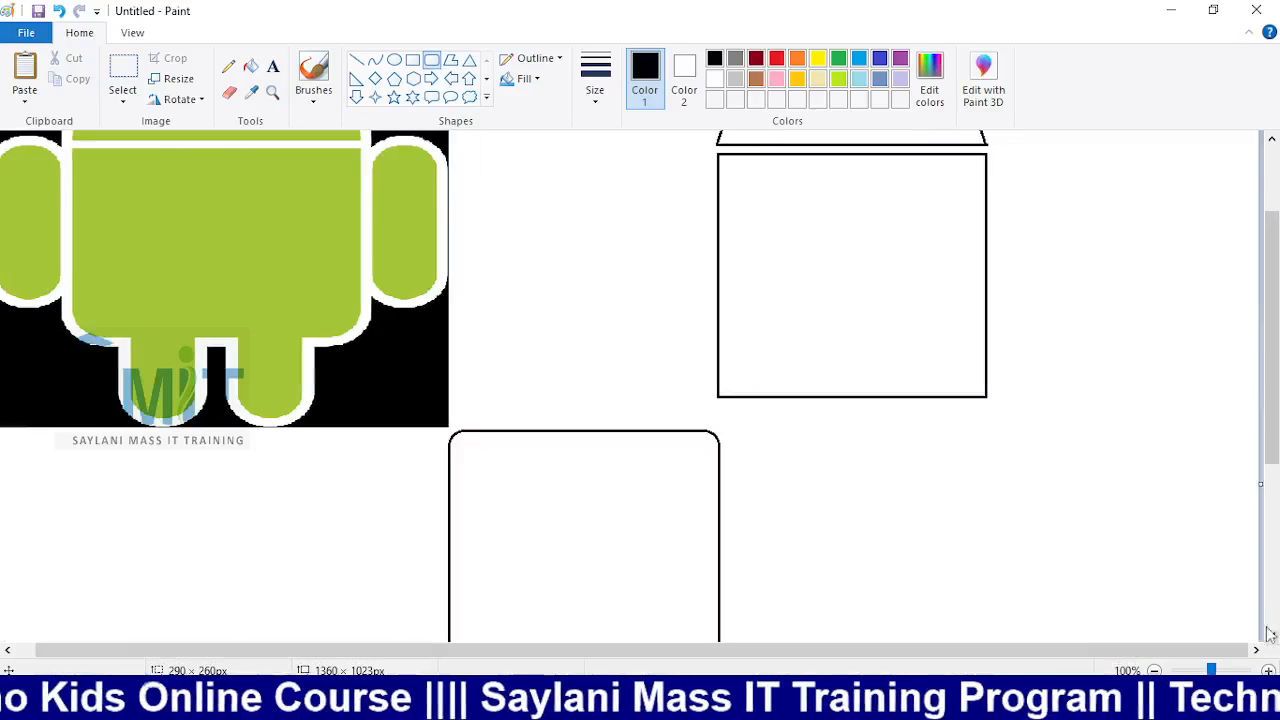
drag(1257, 484, 1277, 480)
drag(1140, 650, 1227, 634)
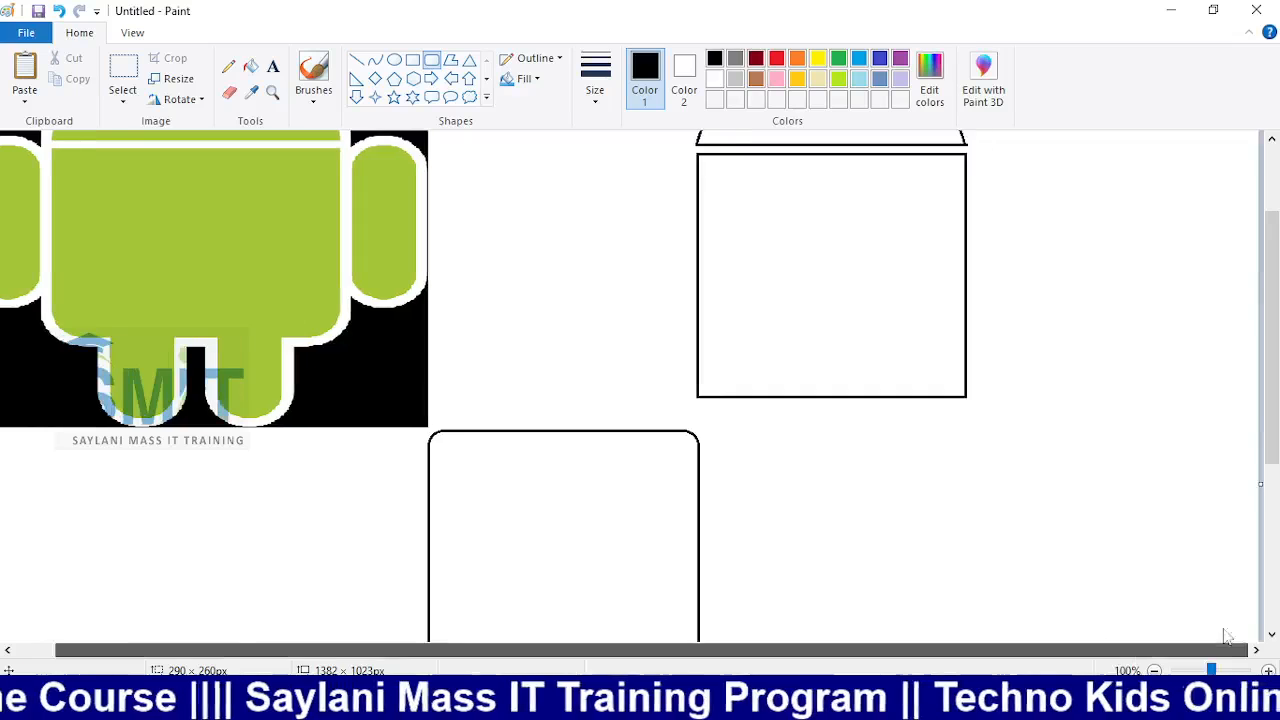
drag(1260, 484, 1278, 482)
drag(1188, 652, 1230, 650)
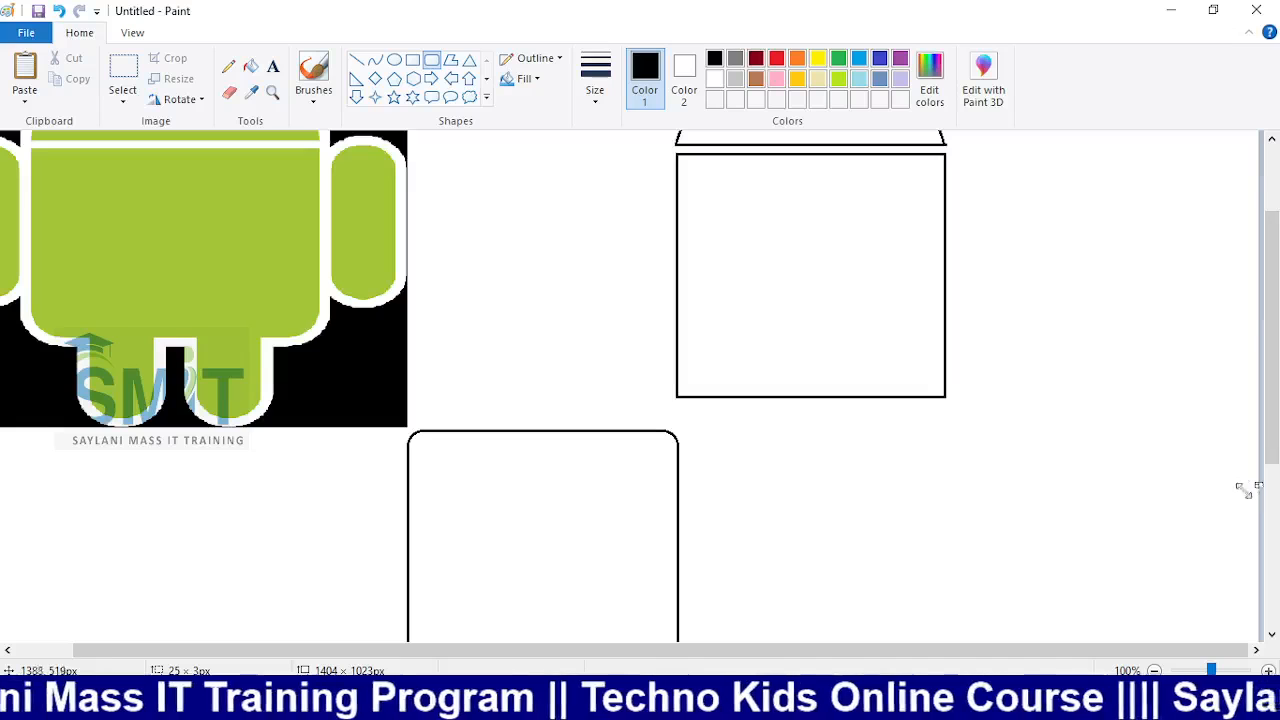
Widen the canvas to 1448 px and trace a 287 × 258 px rounded rectangle over the body
drag(1260, 484, 1279, 484)
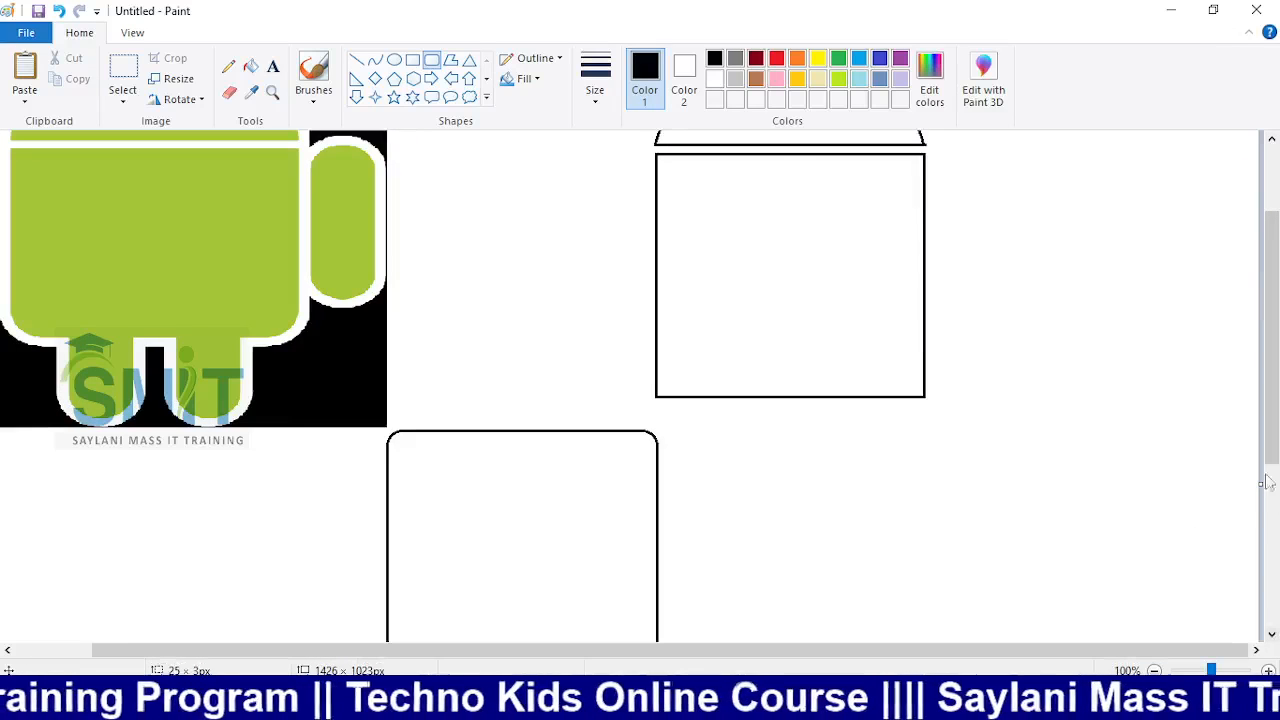
drag(1260, 485, 1279, 488)
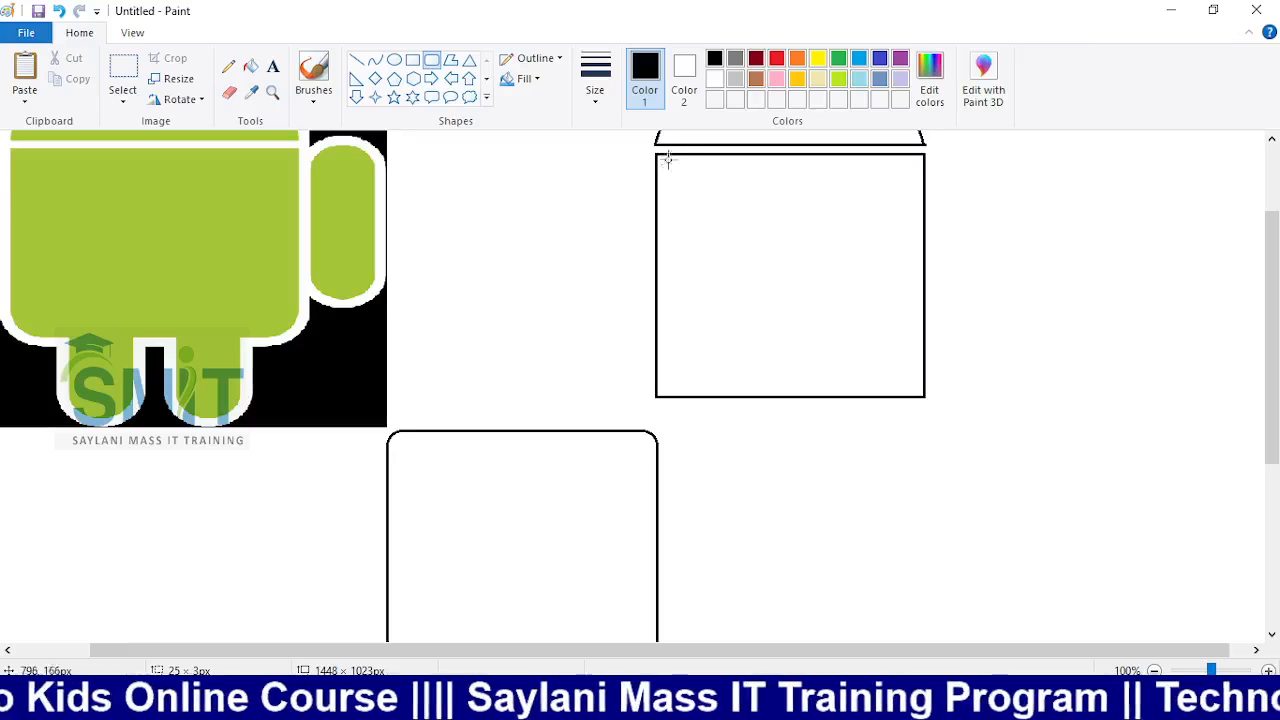
drag(659, 157, 925, 396)
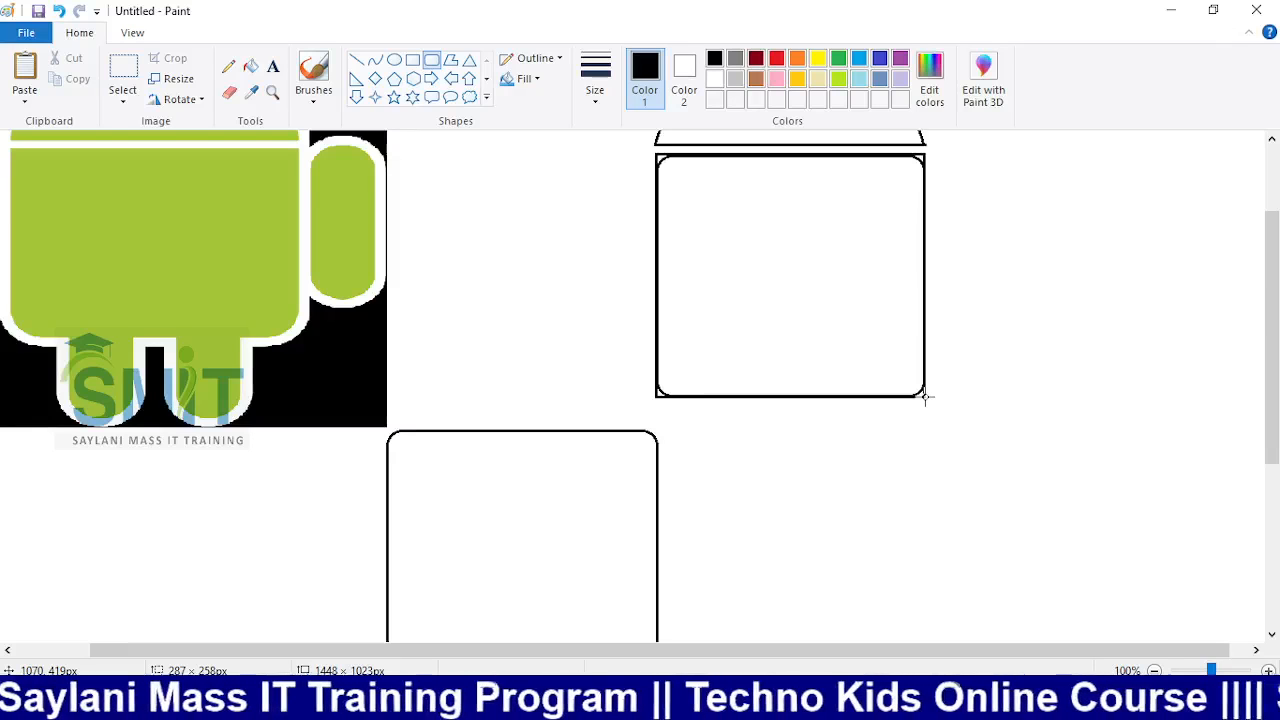
Fine-tune the new rounded rectangle so it matches the square body outline edge to edge
drag(925, 396, 925, 396)
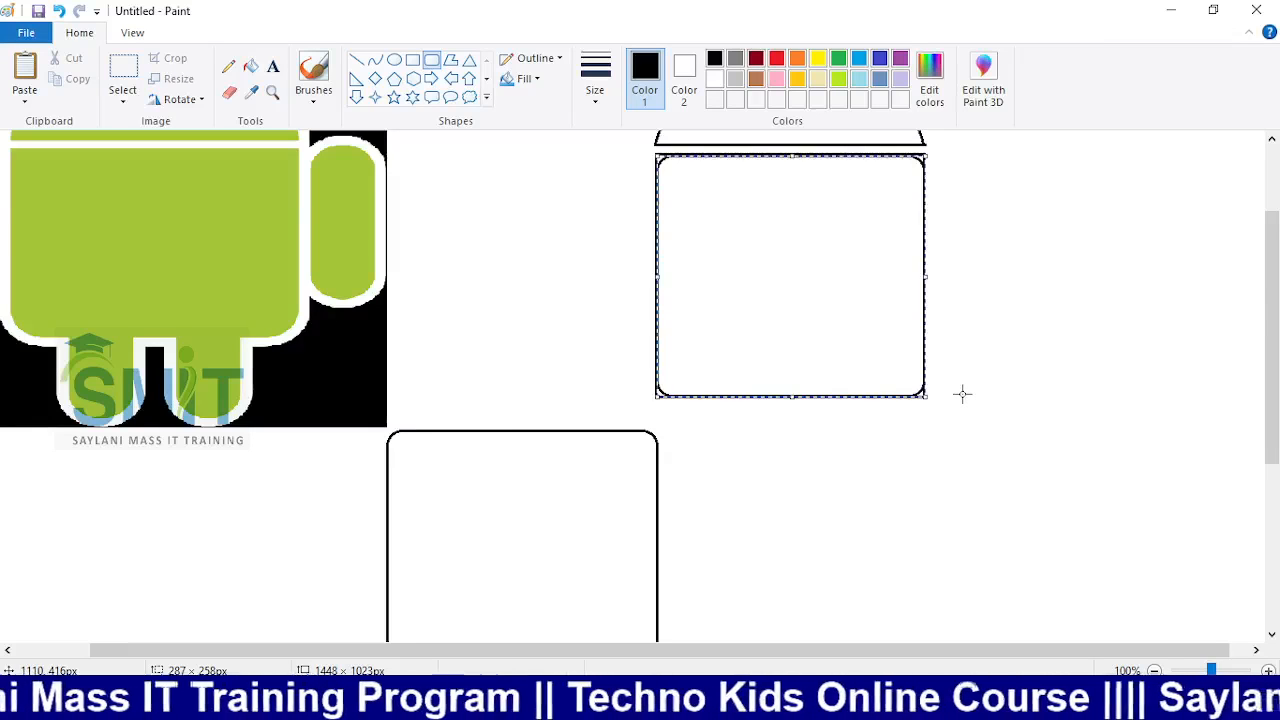
key(Up)
key(Up)
key(Up)
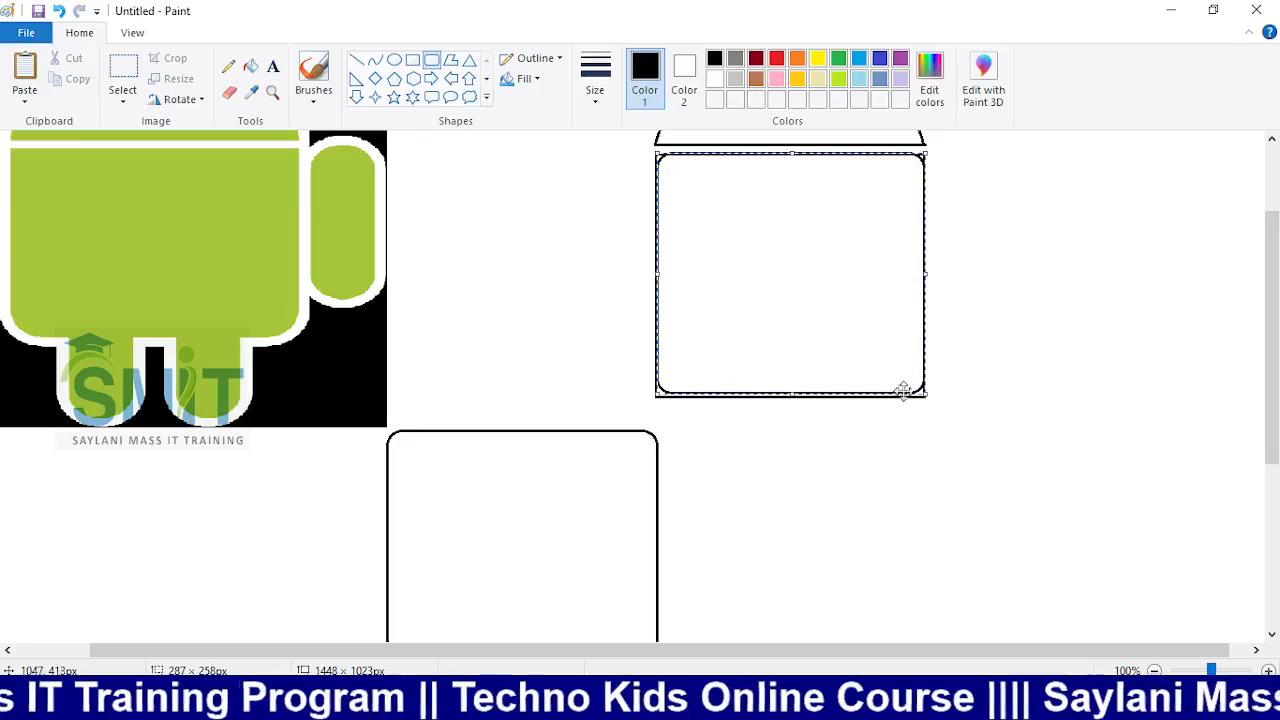
key(Down)
key(Down)
key(Down)
key(Up)
key(Up)
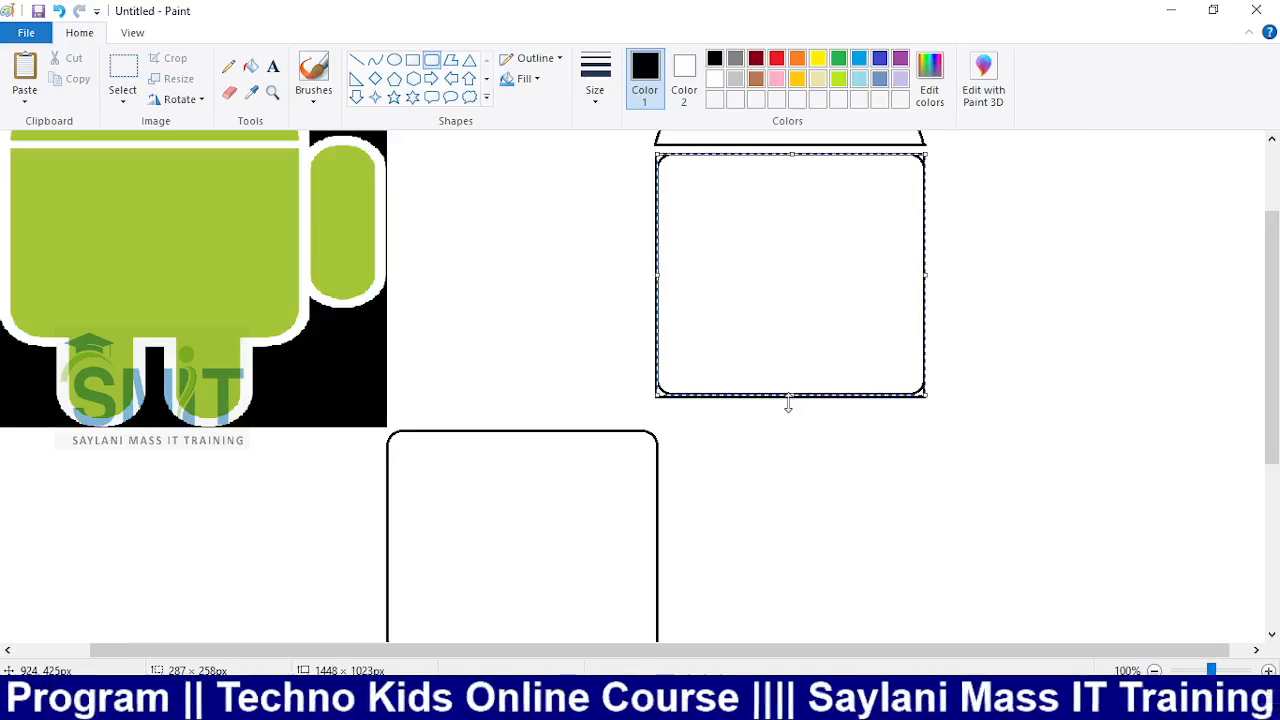
drag(789, 398, 789, 395)
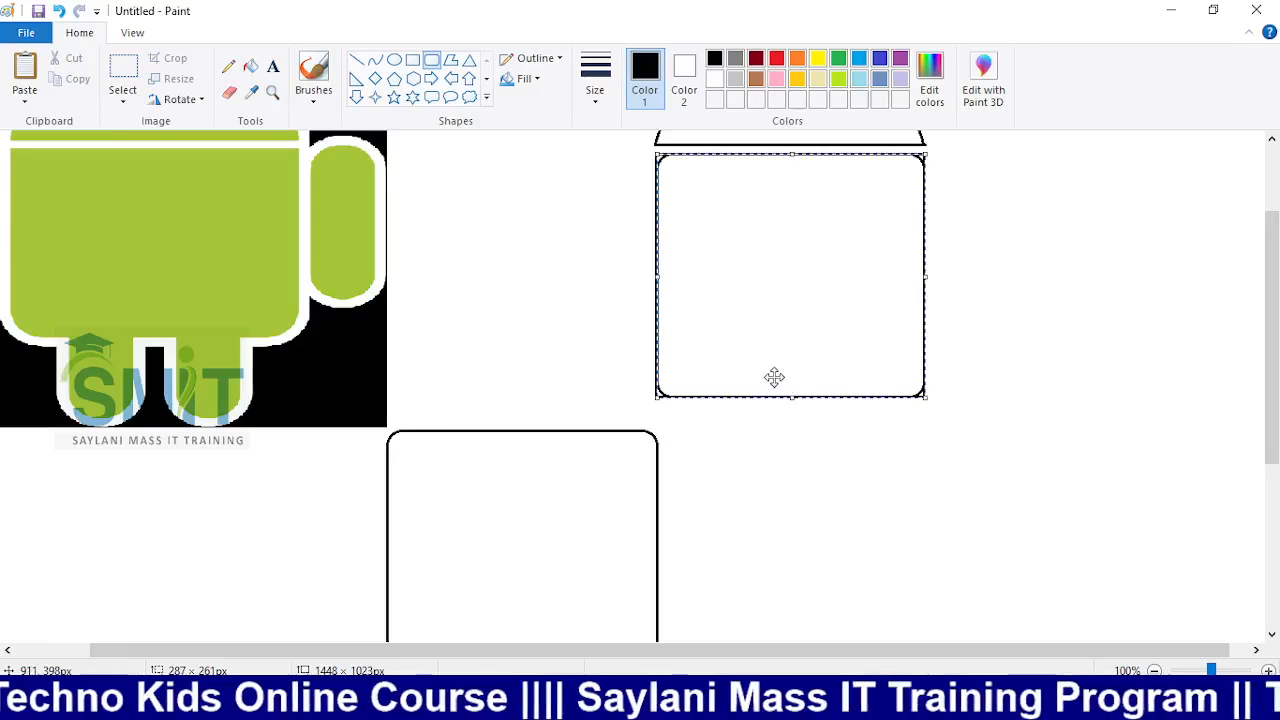
drag(657, 280, 656, 280)
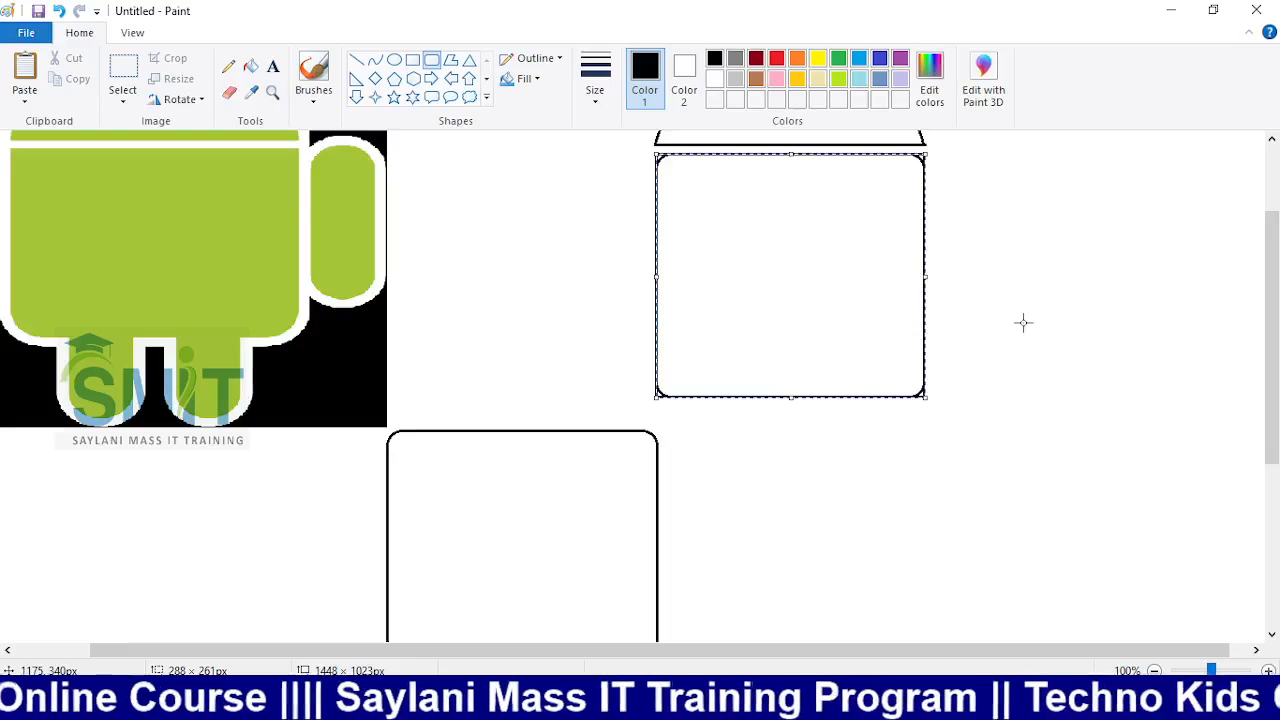
Shift the rounded rectangle right beside the square body and commit it
mouse_move(886, 266)
mouse_down()
mouse_move(1180, 264)
mouse_move(894, 266)
mouse_up()
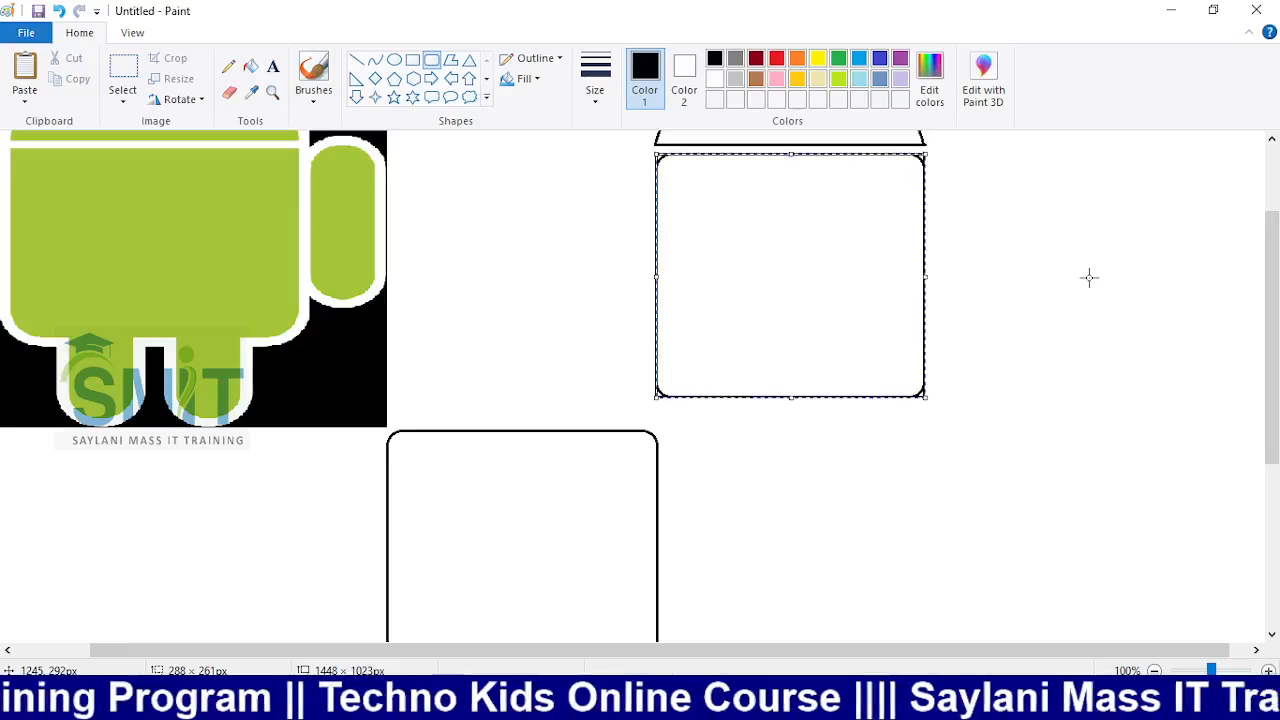
key(Right)
key(Right)
key(Right)
key(Right)
key(Right)
key(Right)
key(Right)
key(Right)
key(Right)
key(Right)
key(Right)
key(Right)
key(Right)
key(Right)
key(Right)
key(Right)
key(Right)
key(Right)
key(Right)
key(Right)
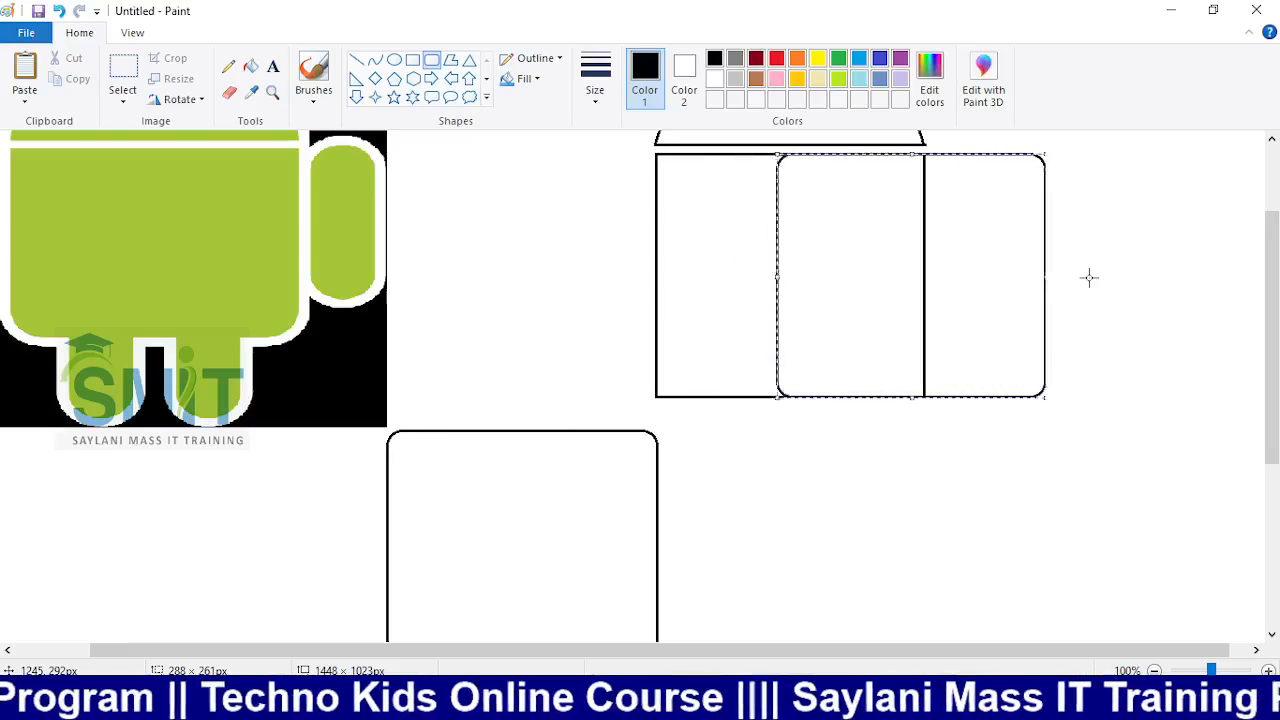
key(Right)
key(Right)
key(Right)
key(Right)
key(Right)
key(Right)
key(Right)
key(Right)
key(Right)
key(Right)
key(Right)
key(Right)
key(Right)
key(Right)
key(Right)
key(Right)
key(Right)
key(Right)
key(Right)
key(Right)
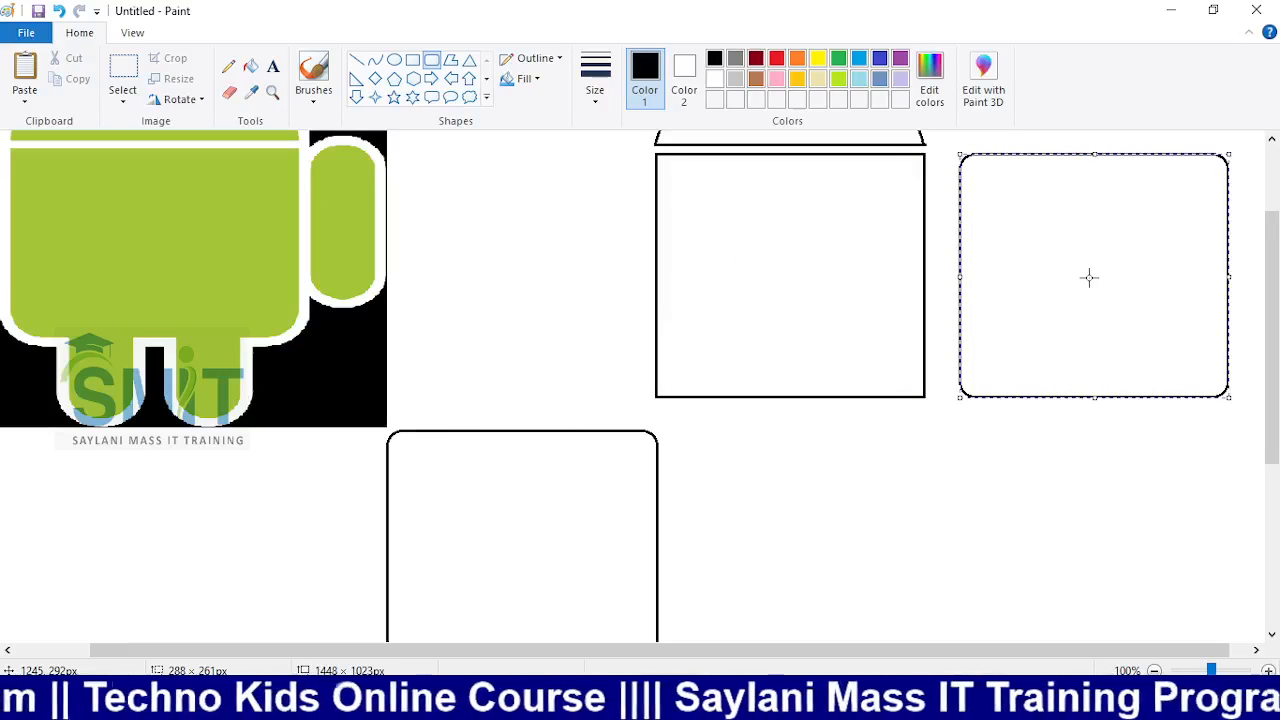
click(510, 227)
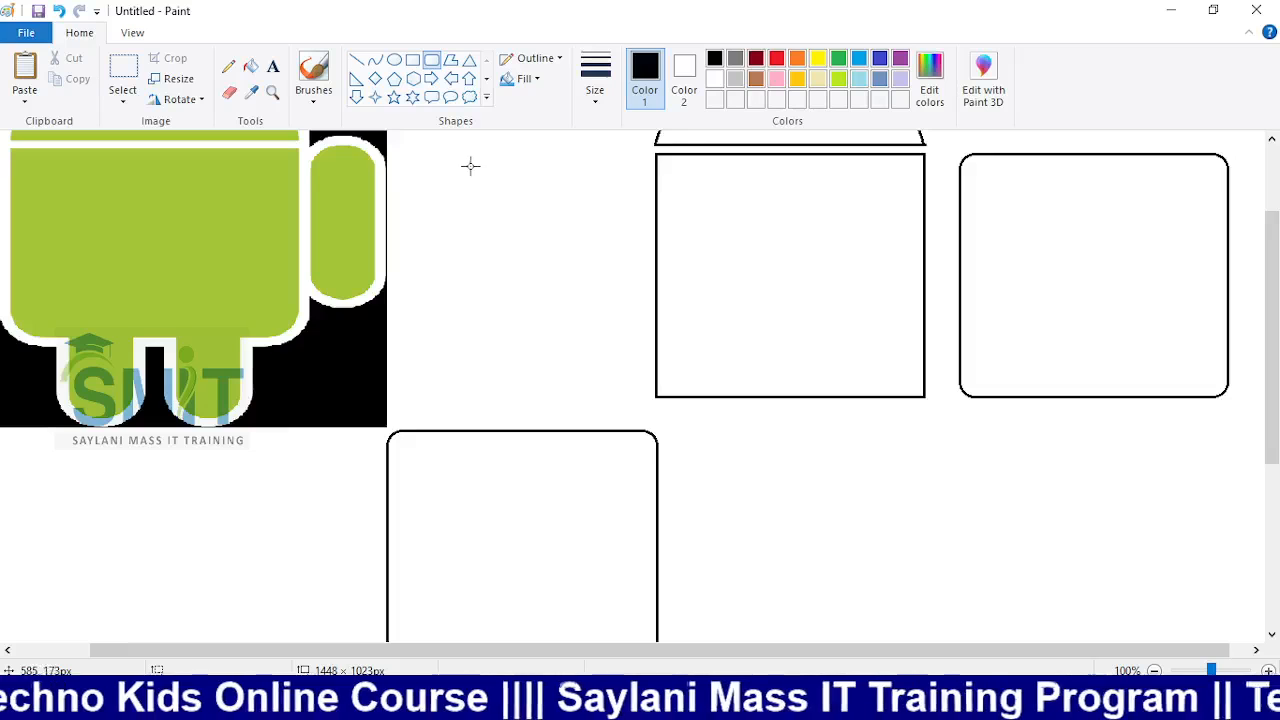
Cut both rectangles at mid-height with a white straight line
click(777, 58)
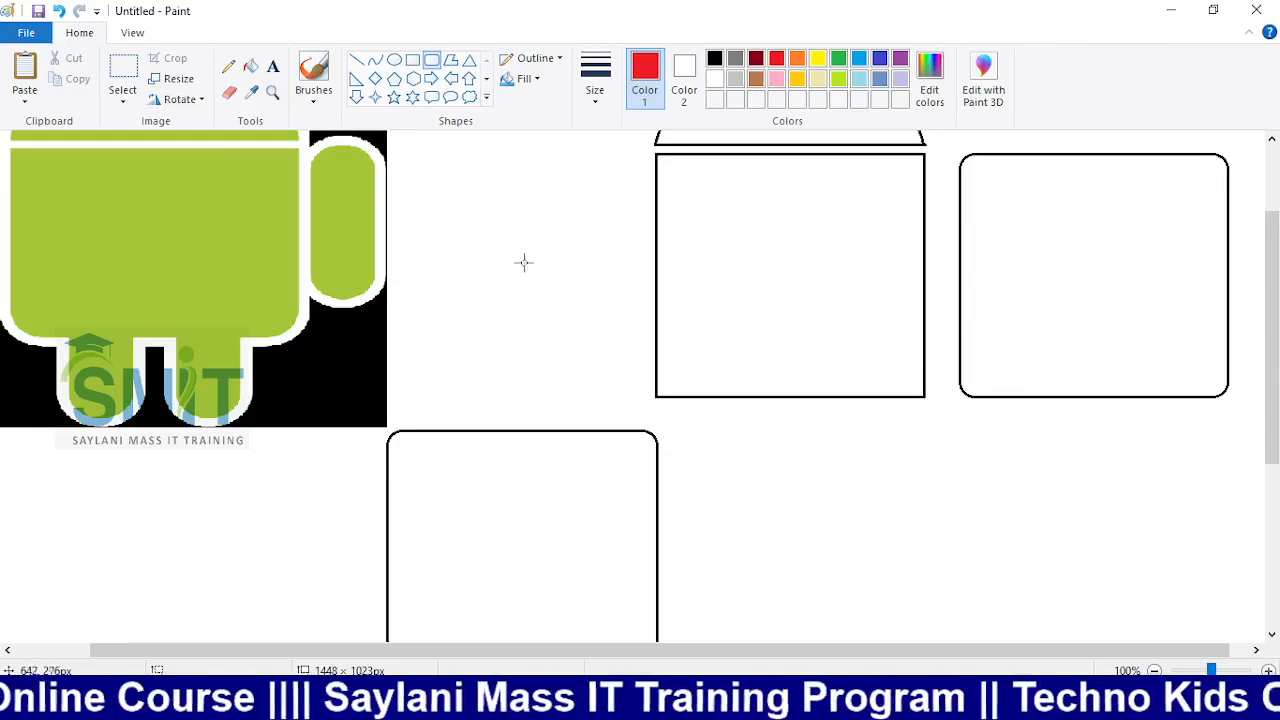
click(713, 80)
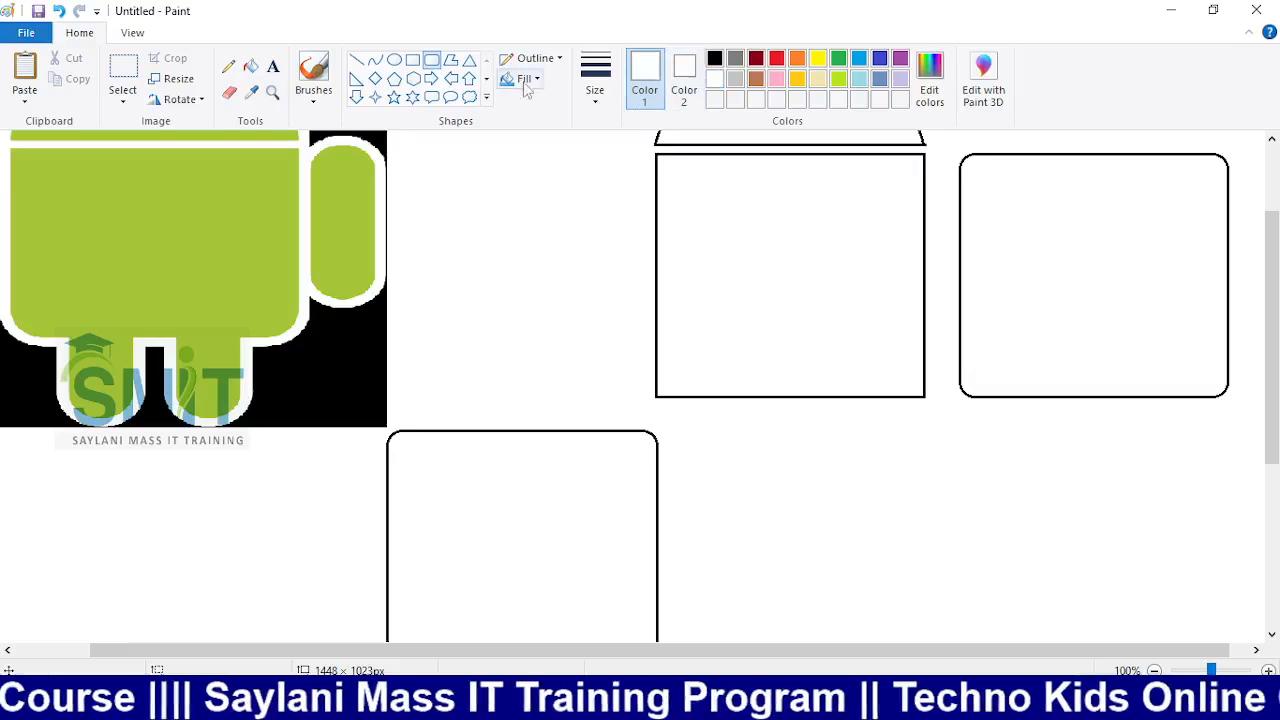
click(357, 60)
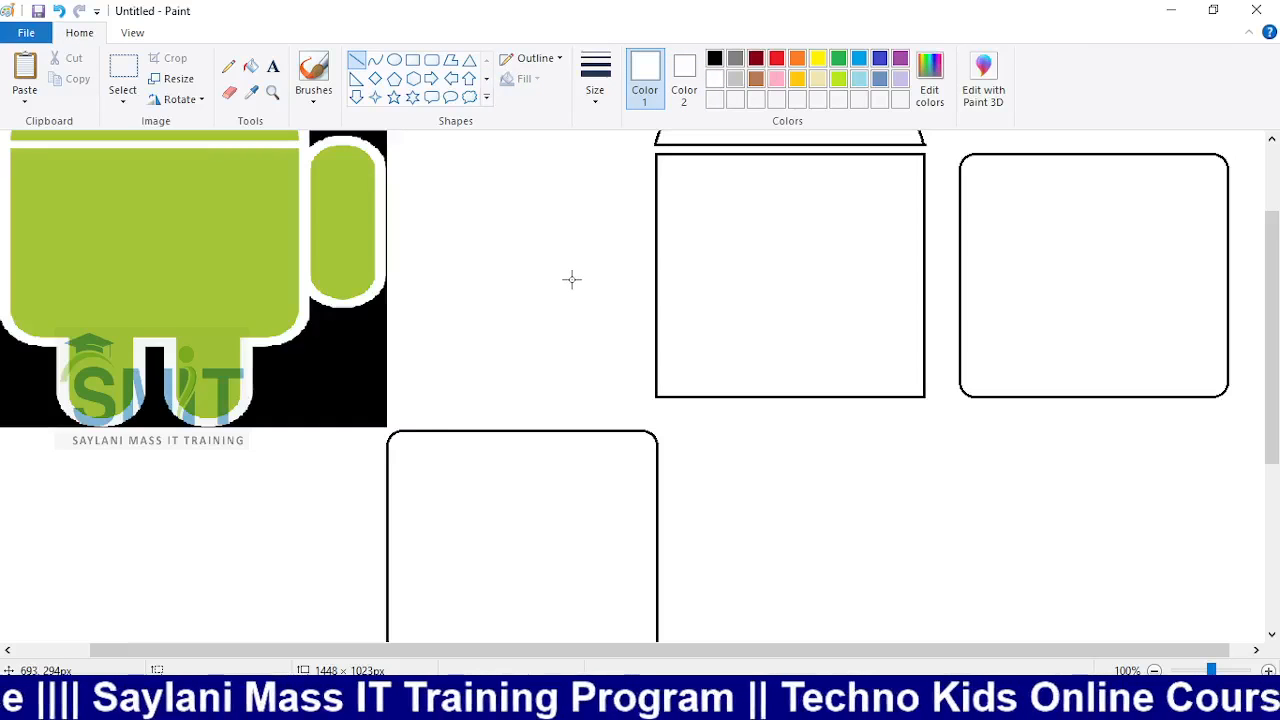
drag(544, 273, 1265, 274)
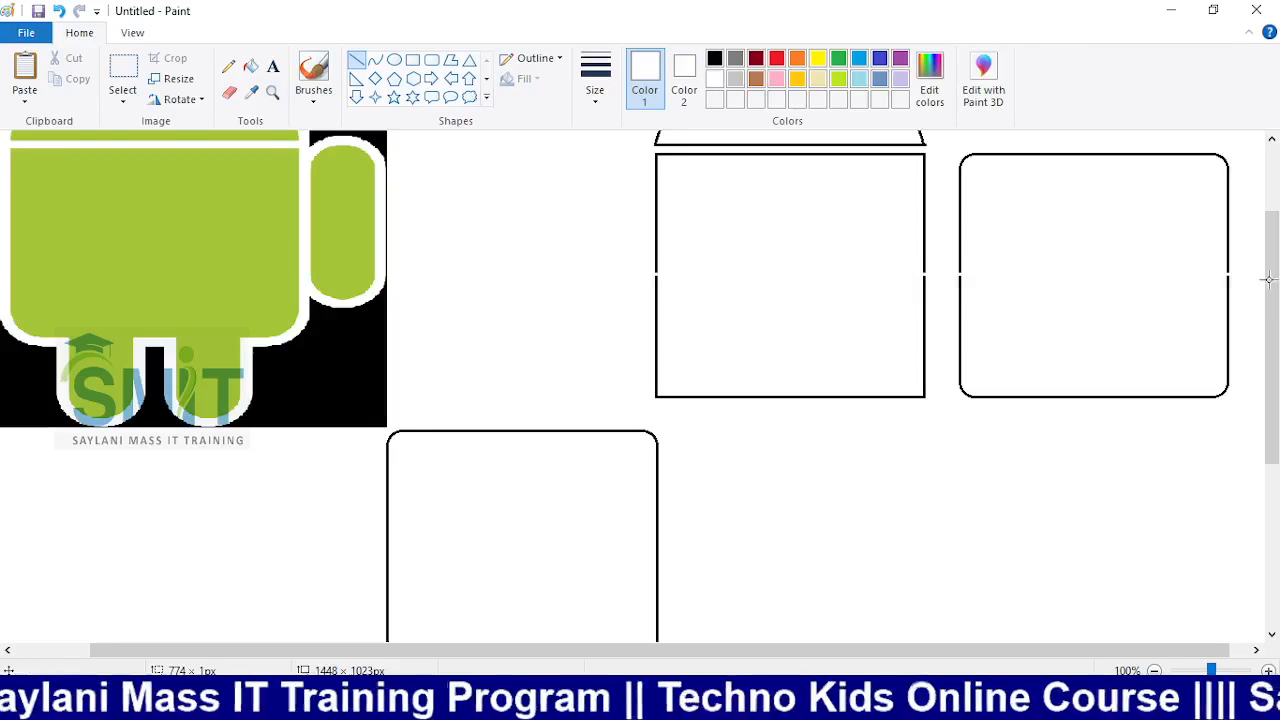
key(ctrl+z)
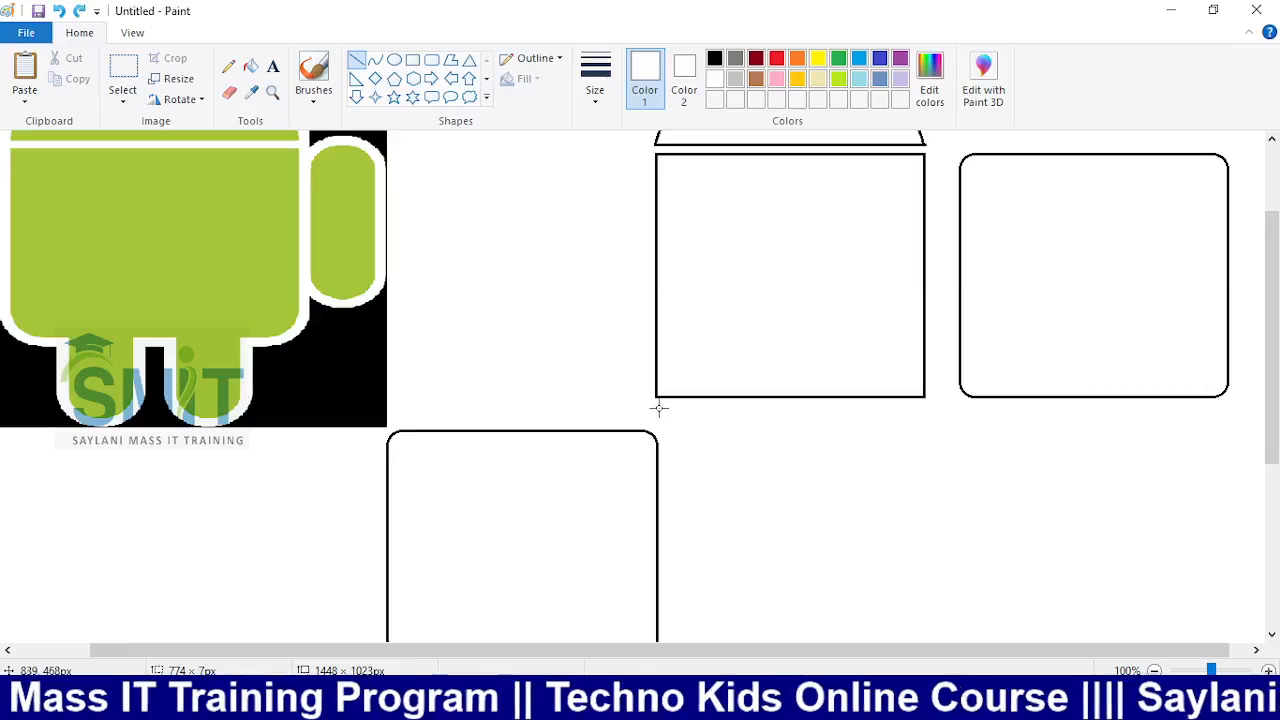
drag(563, 261, 1253, 261)
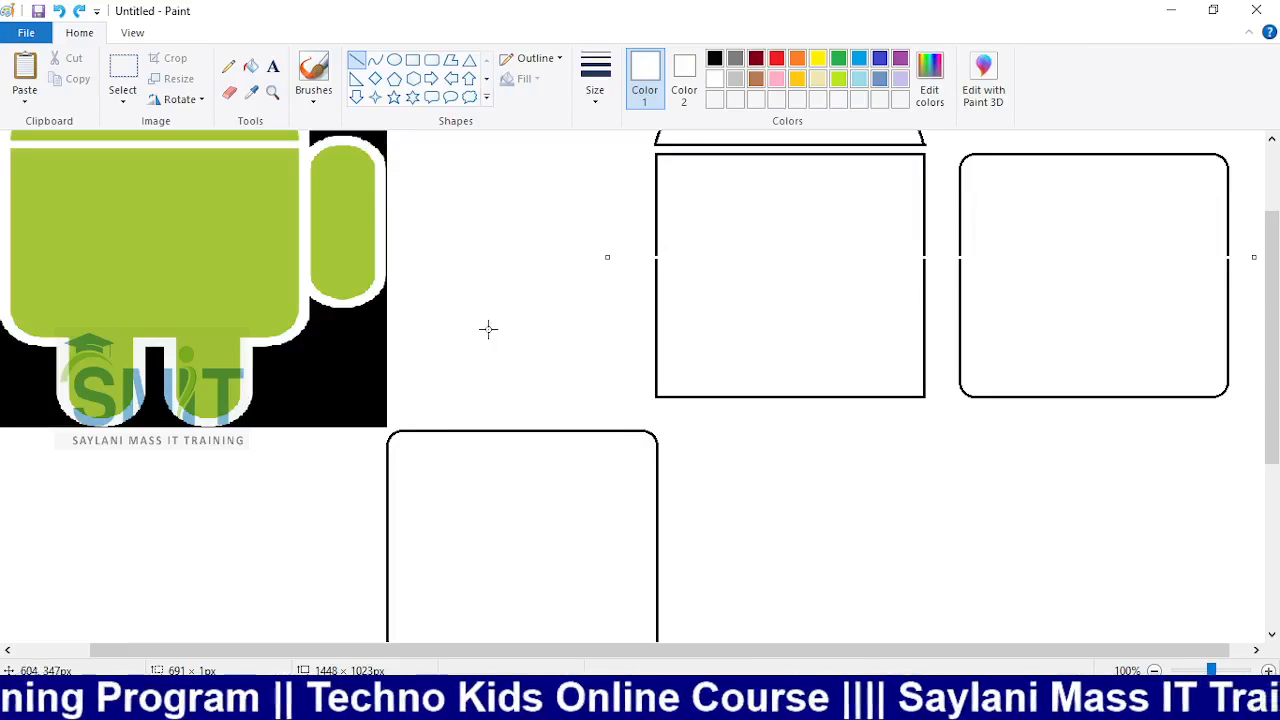
Delete the lower half of the square-cornered rectangle using a rectangular selection
click(123, 100)
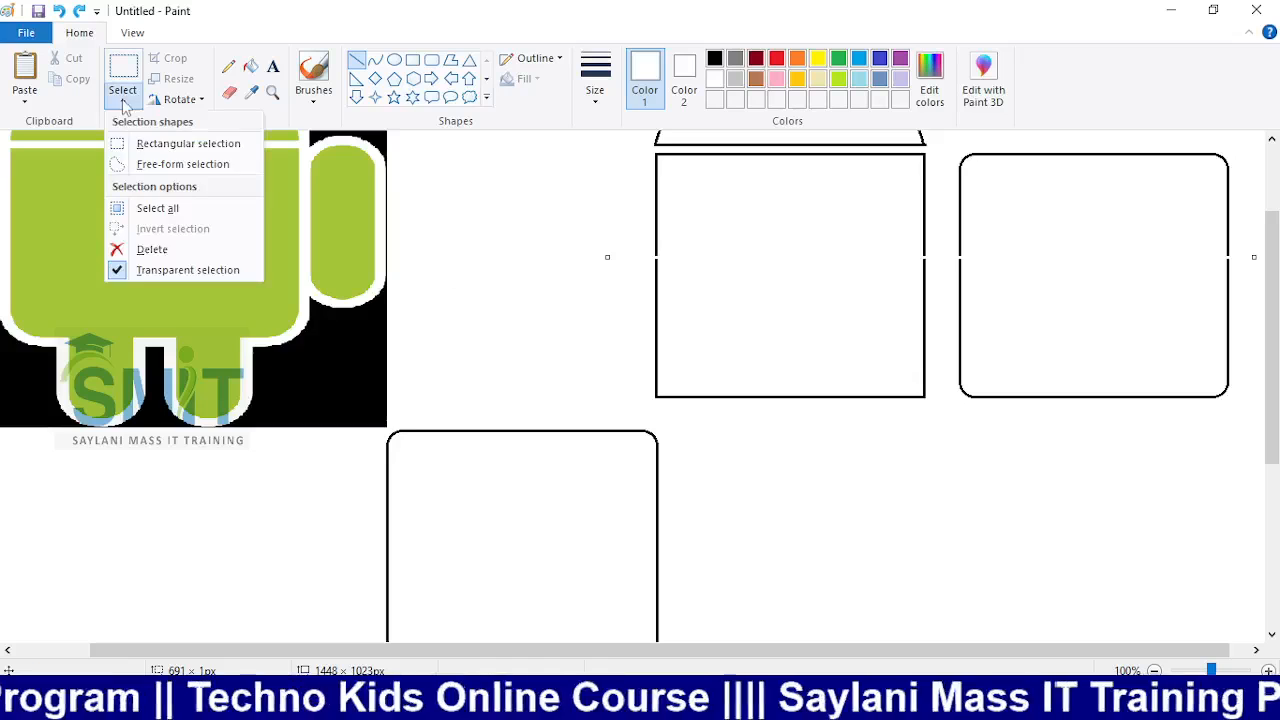
click(190, 140)
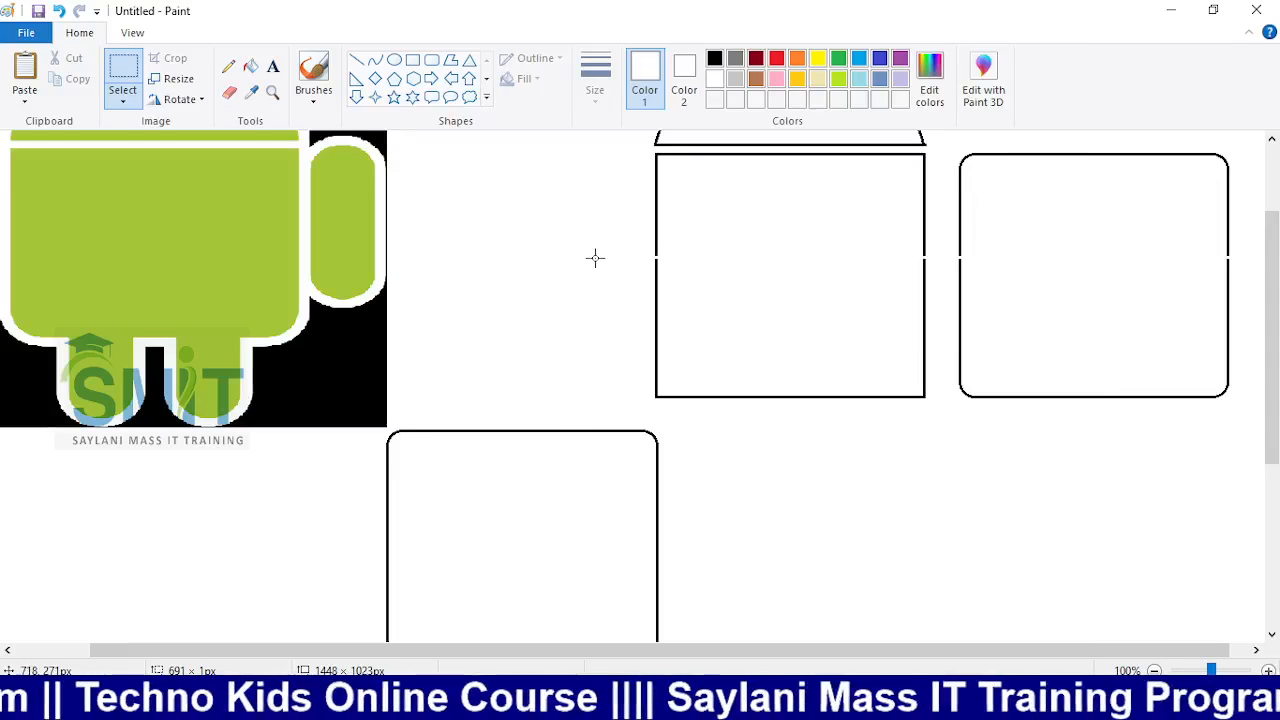
drag(595, 258, 939, 418)
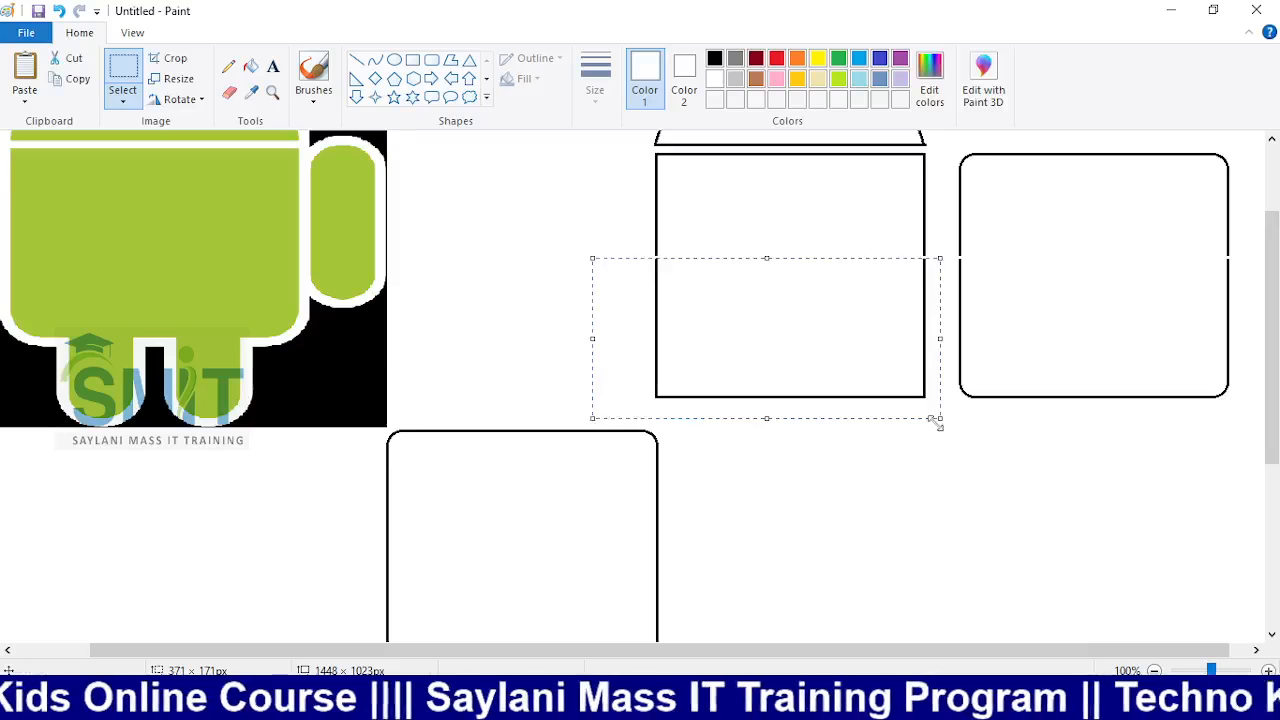
key(Delete)
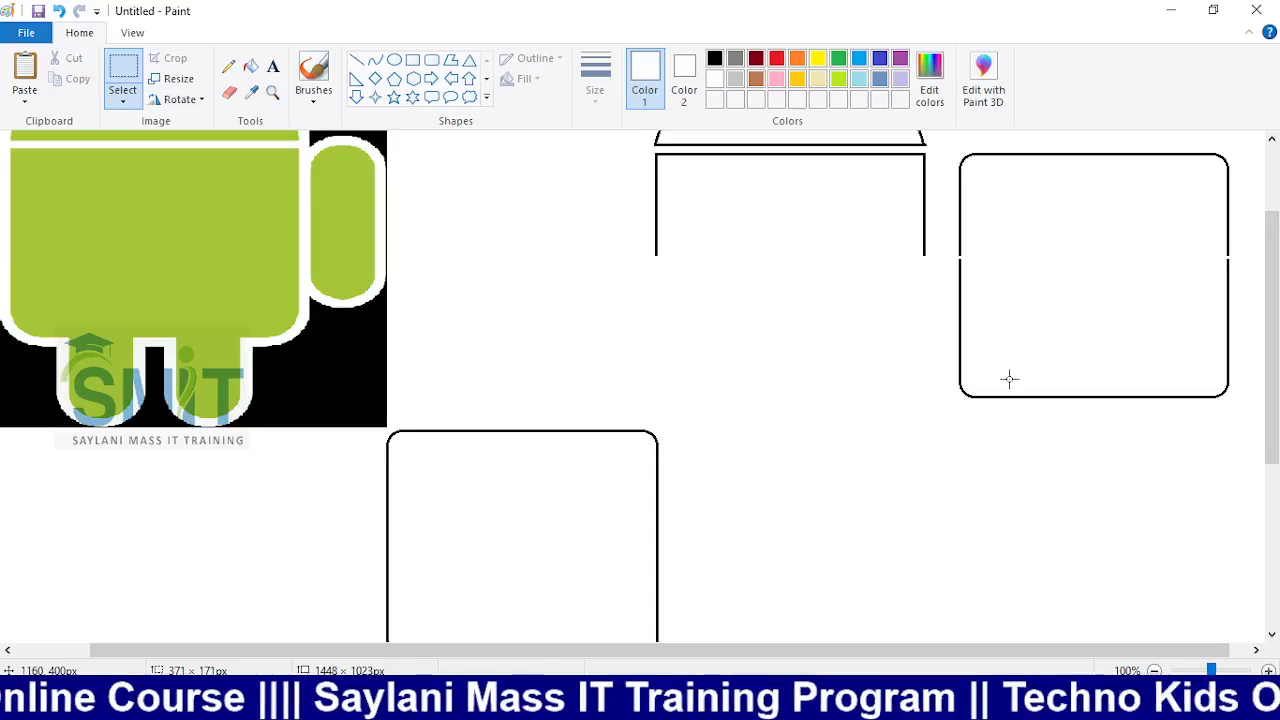
Move the rounded bottom half under the square top and delete the leftover rounded top
drag(947, 257, 1245, 432)
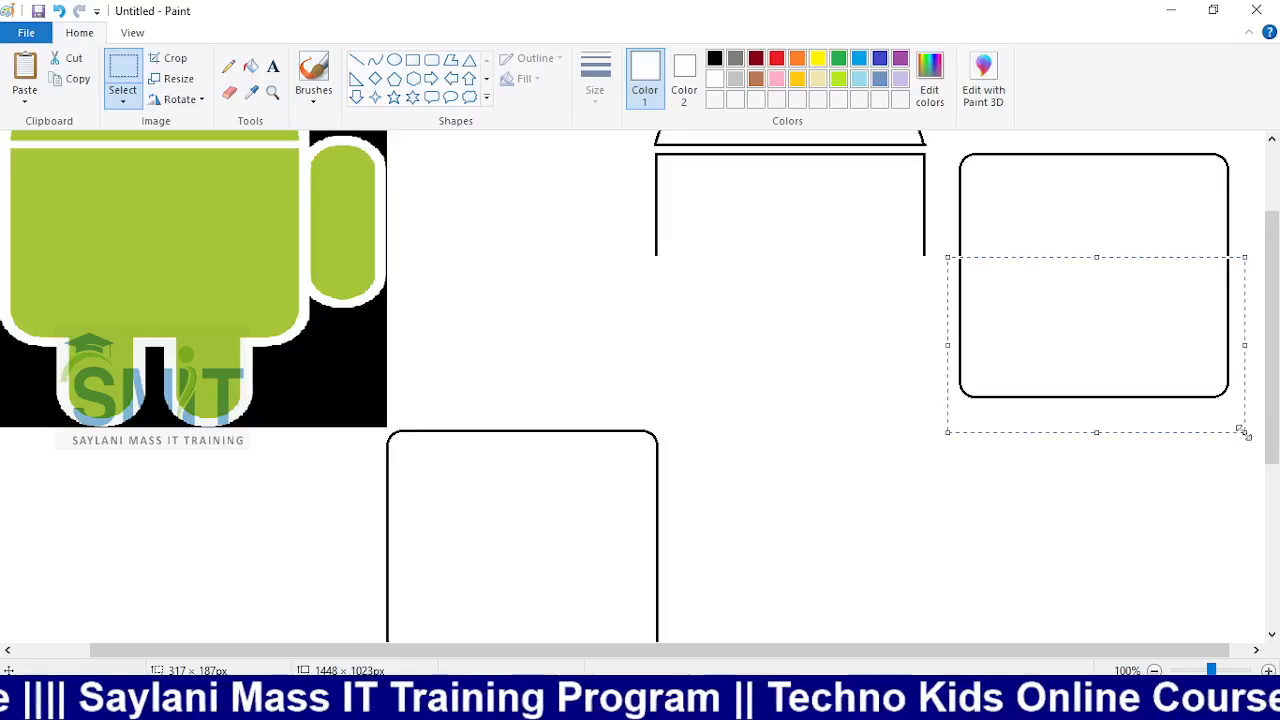
drag(1128, 338, 826, 337)
click(1107, 325)
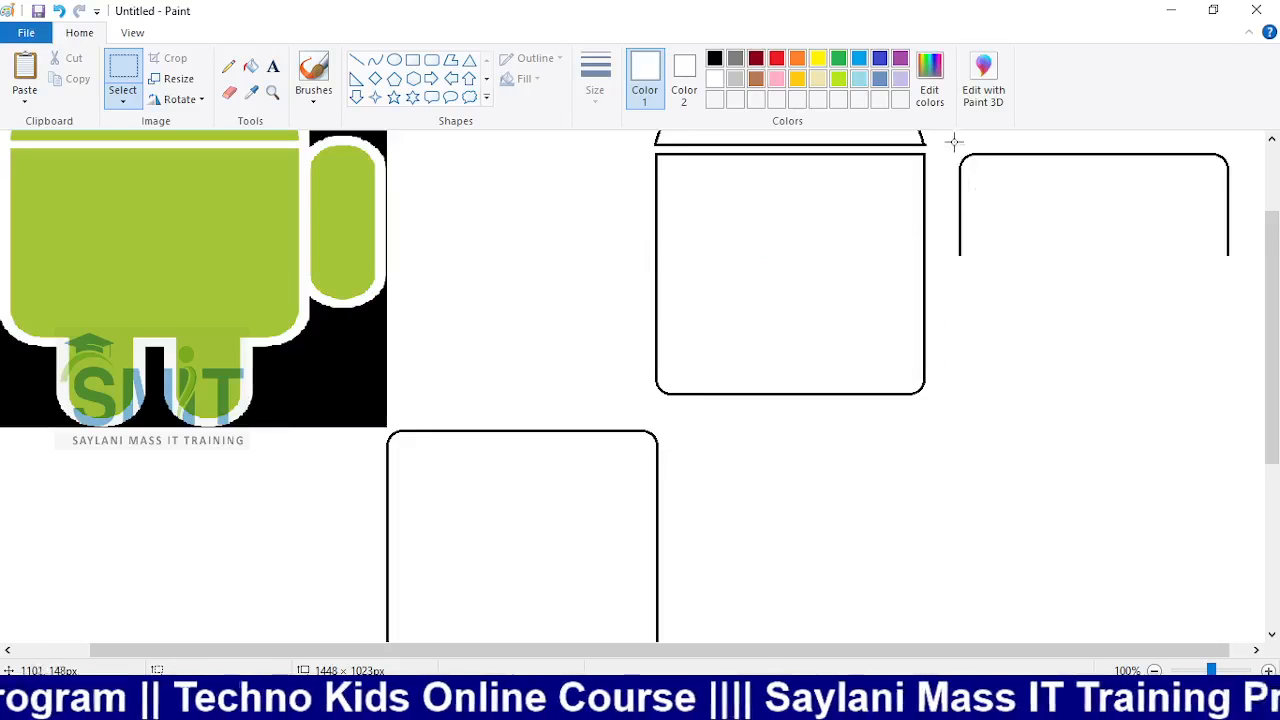
drag(957, 143, 1238, 324)
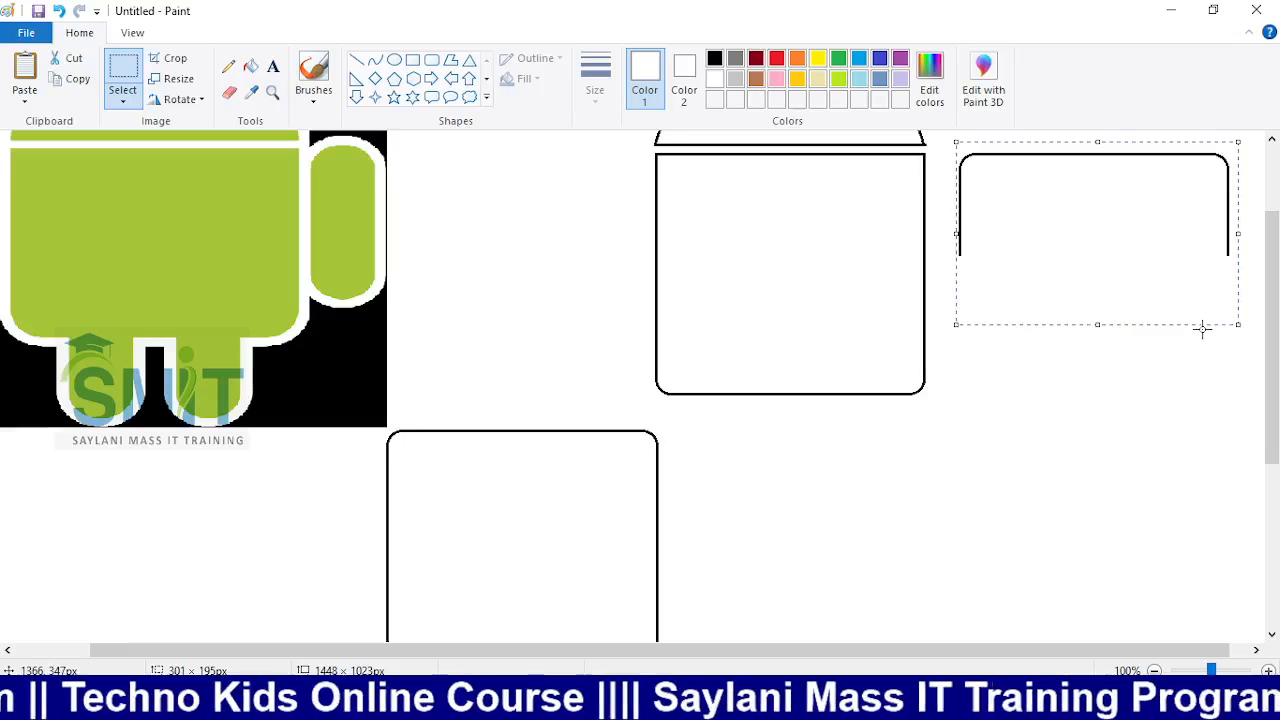
key(Delete)
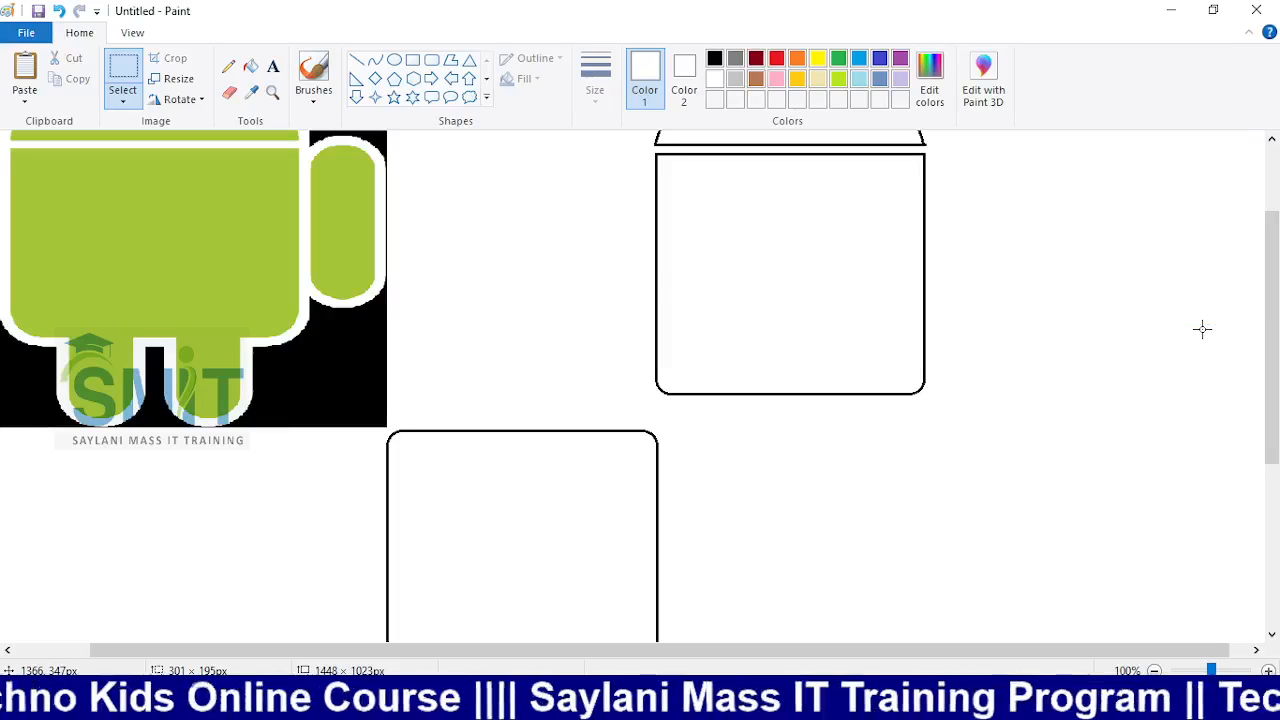
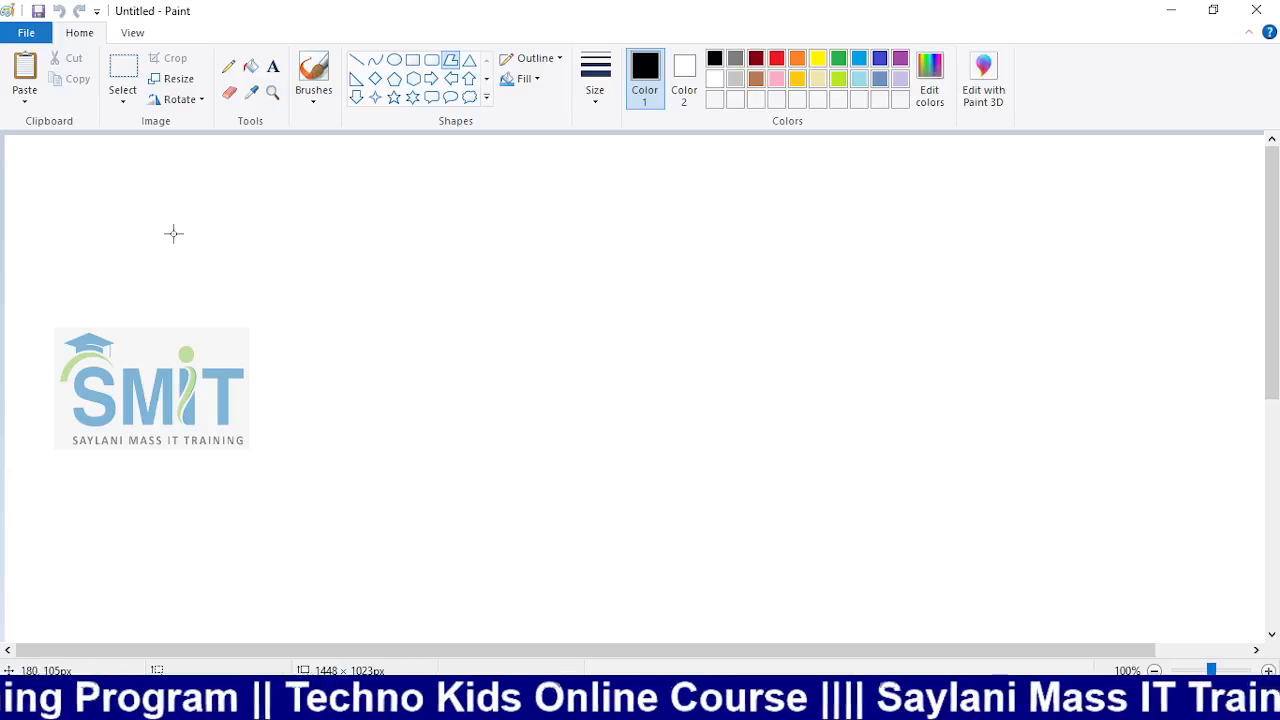
Paste the Windows logo image and shrink it to about 297×325px at the canvas's top-left
key(ctrl+v)
scroll(926, 377, down, 5)
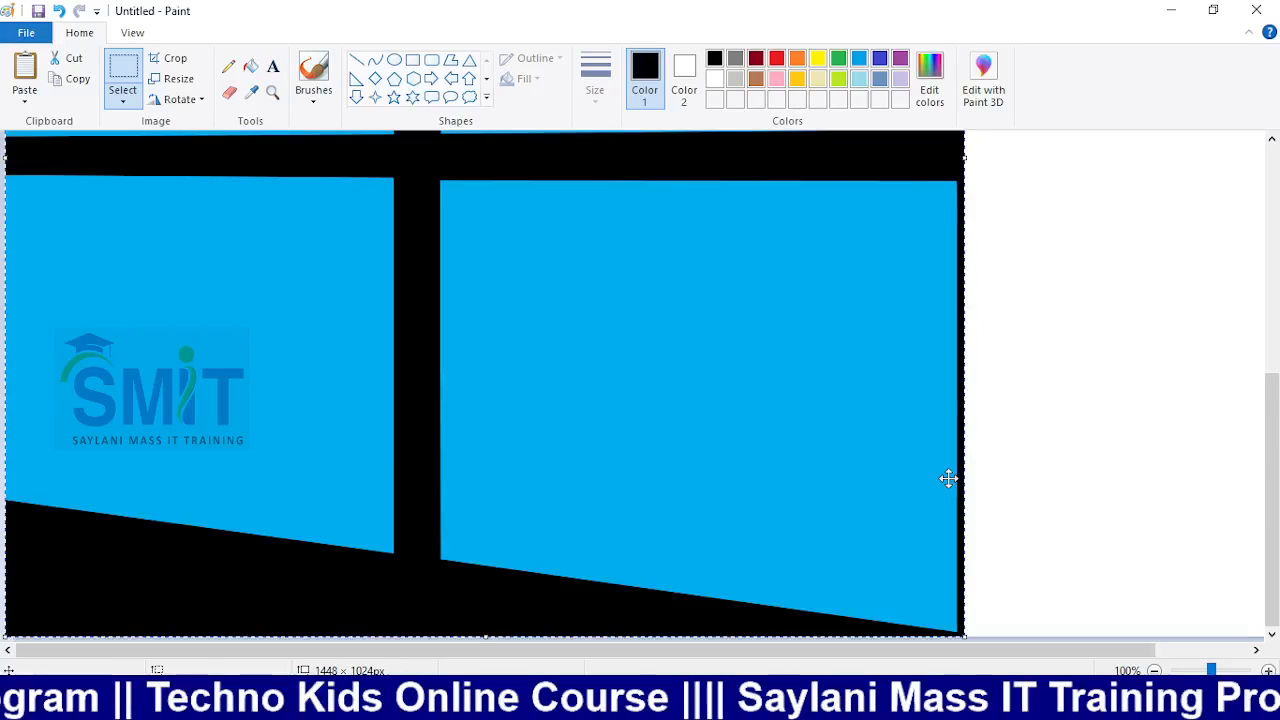
drag(965, 637, 339, 192)
scroll(423, 348, up, 5)
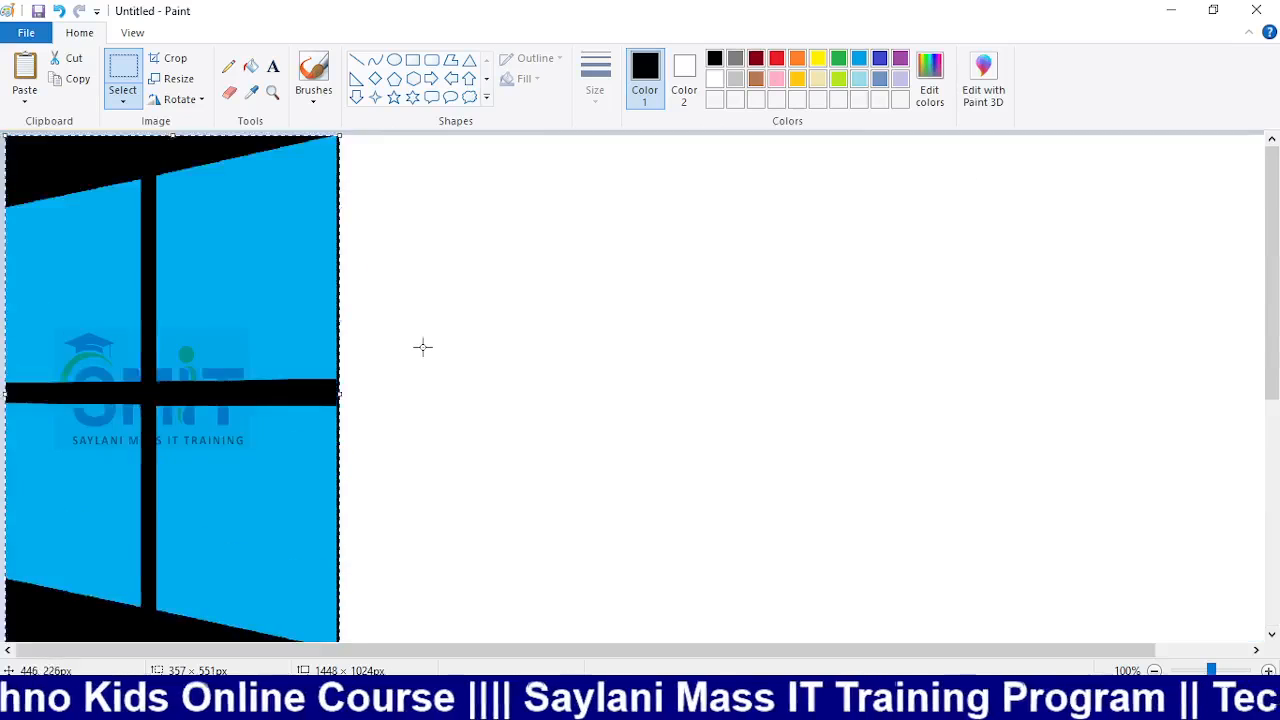
scroll(423, 348, down, 5)
scroll(397, 358, up, 3)
drag(340, 448, 284, 243)
scroll(340, 268, up, 3)
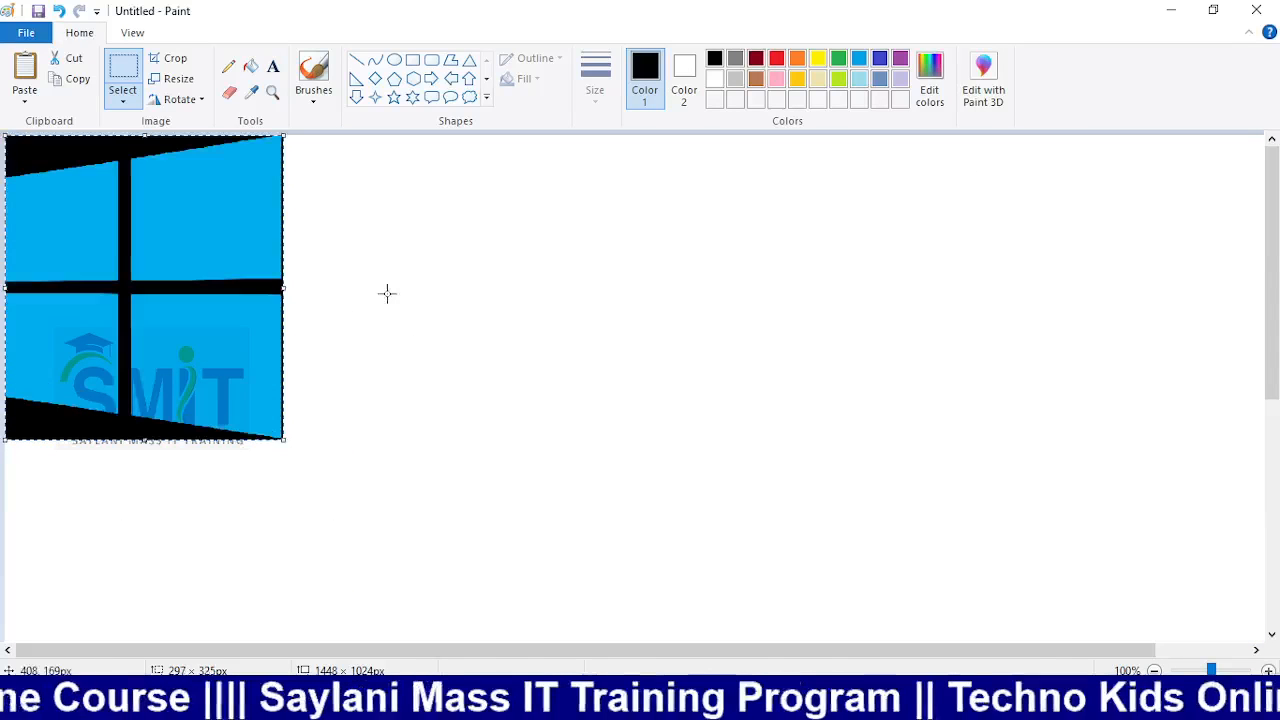
click(526, 293)
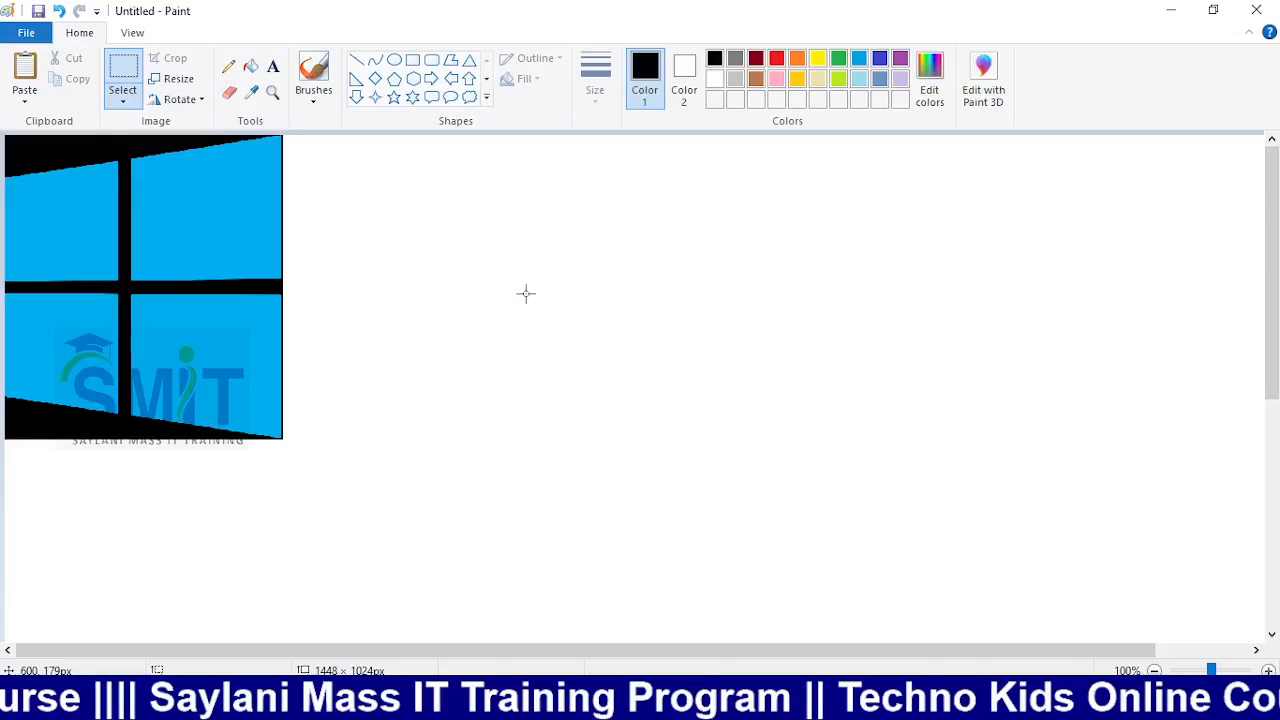
click(451, 60)
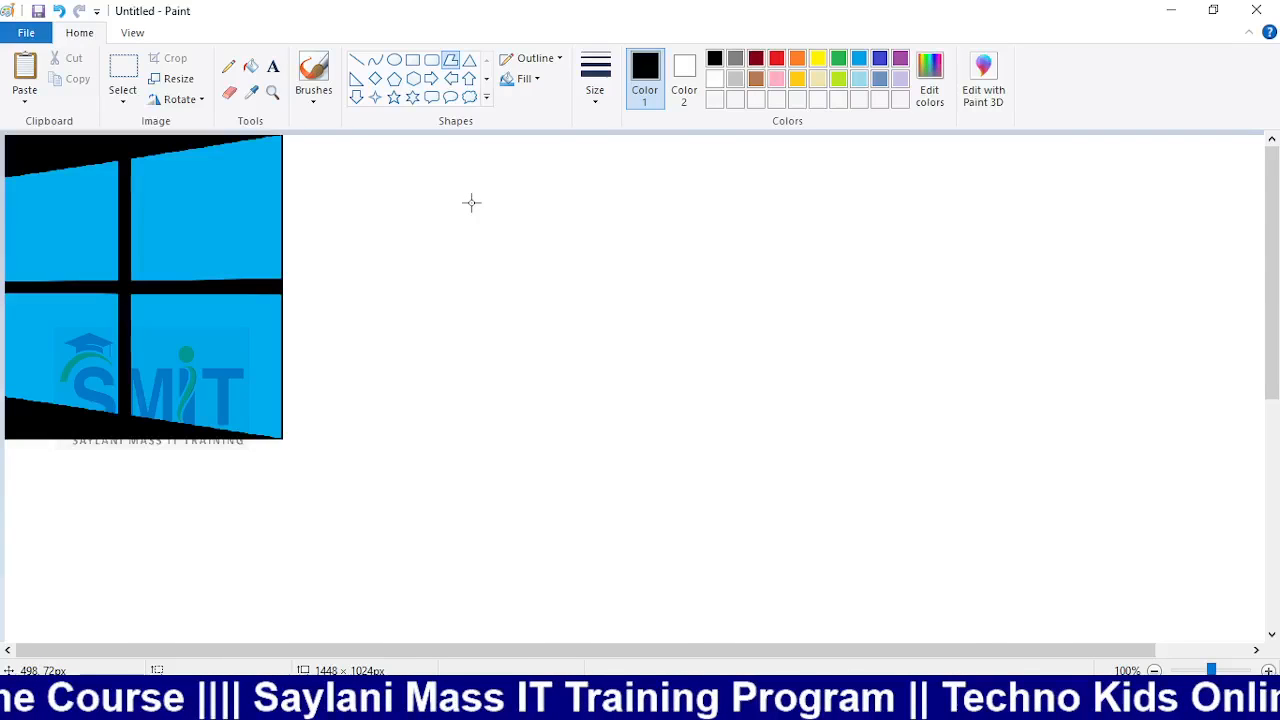
Draw a black-outlined, slanted four-sided pane polygon beside the Windows logo, redoing one false start
drag(471, 202, 455, 423)
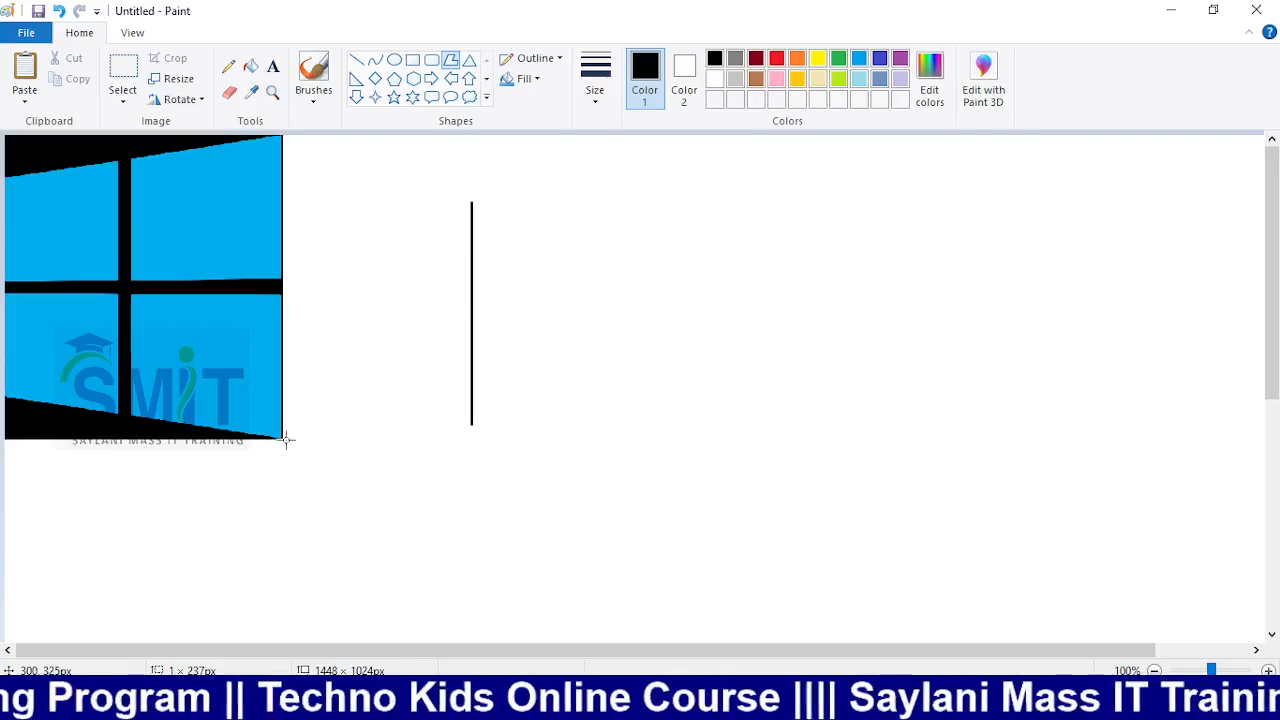
click(776, 467)
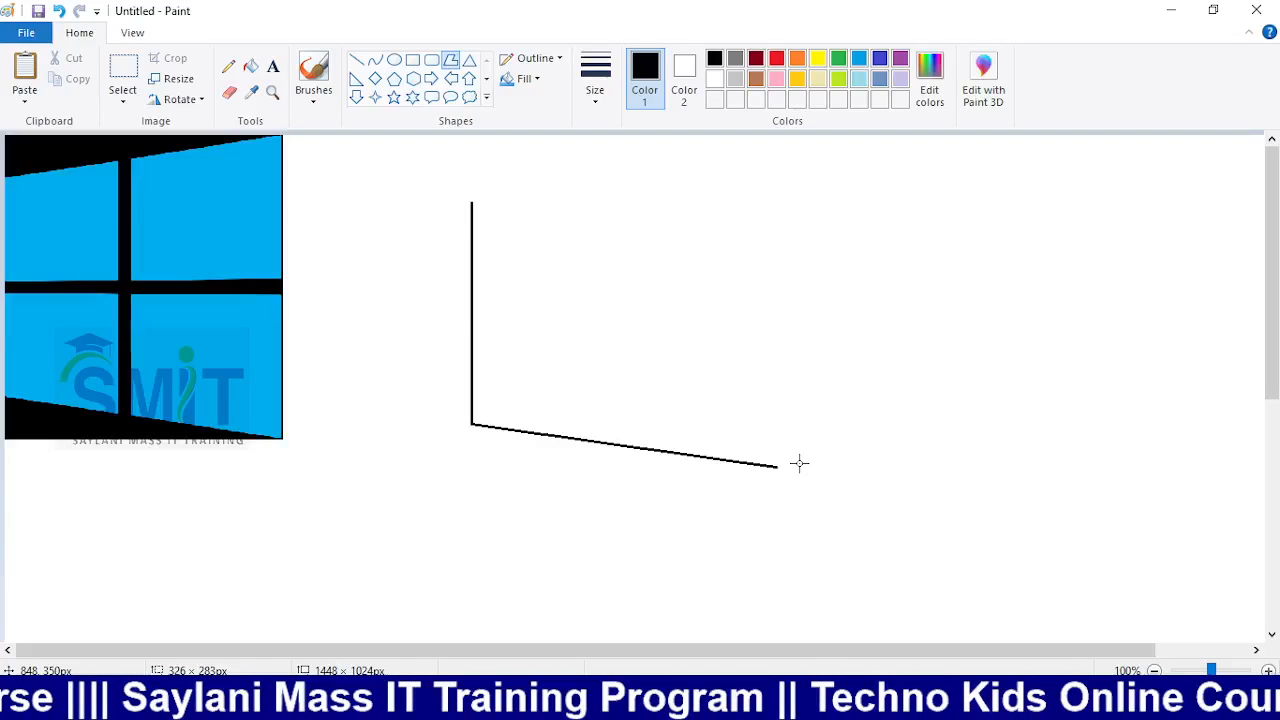
click(777, 215)
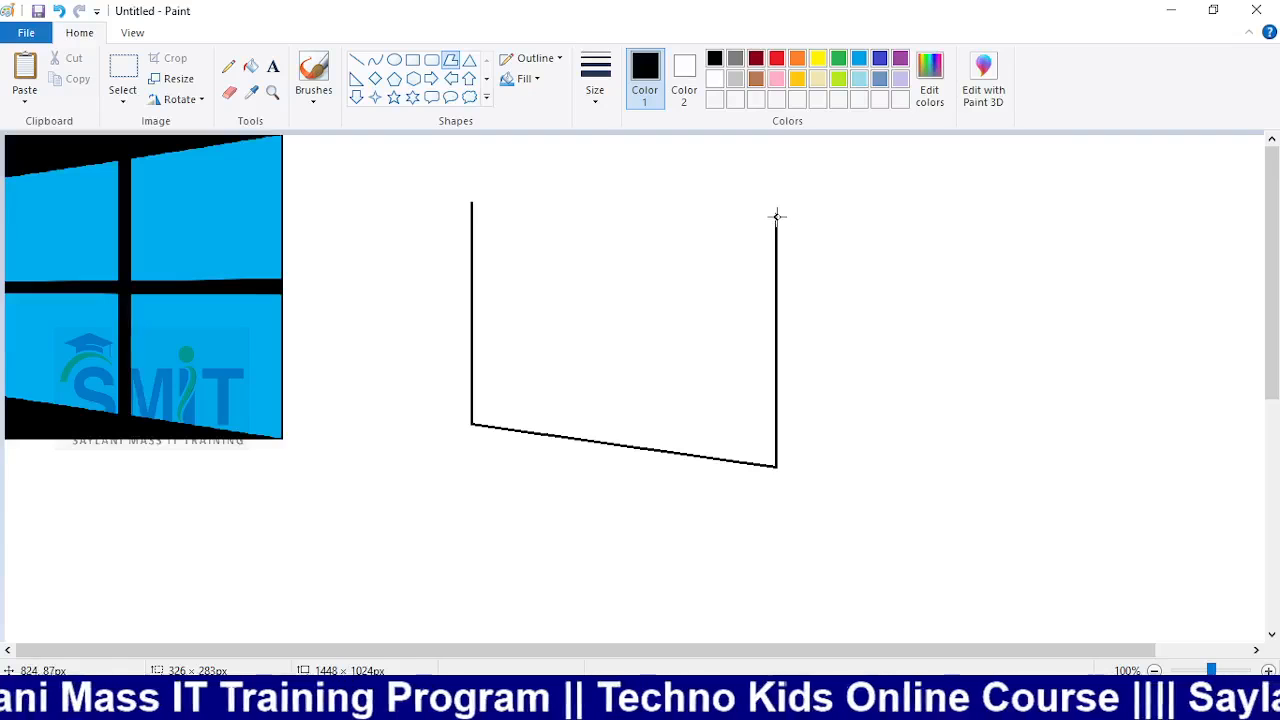
key(ctrl+z)
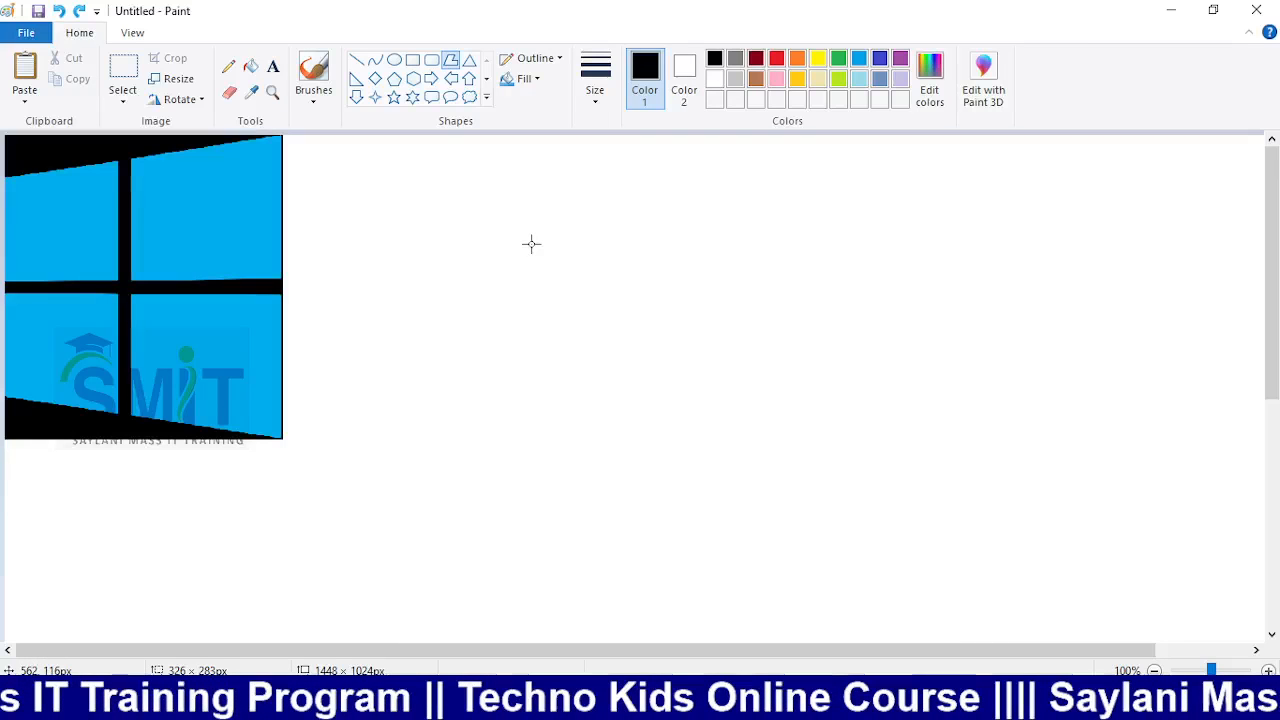
drag(531, 243, 531, 438)
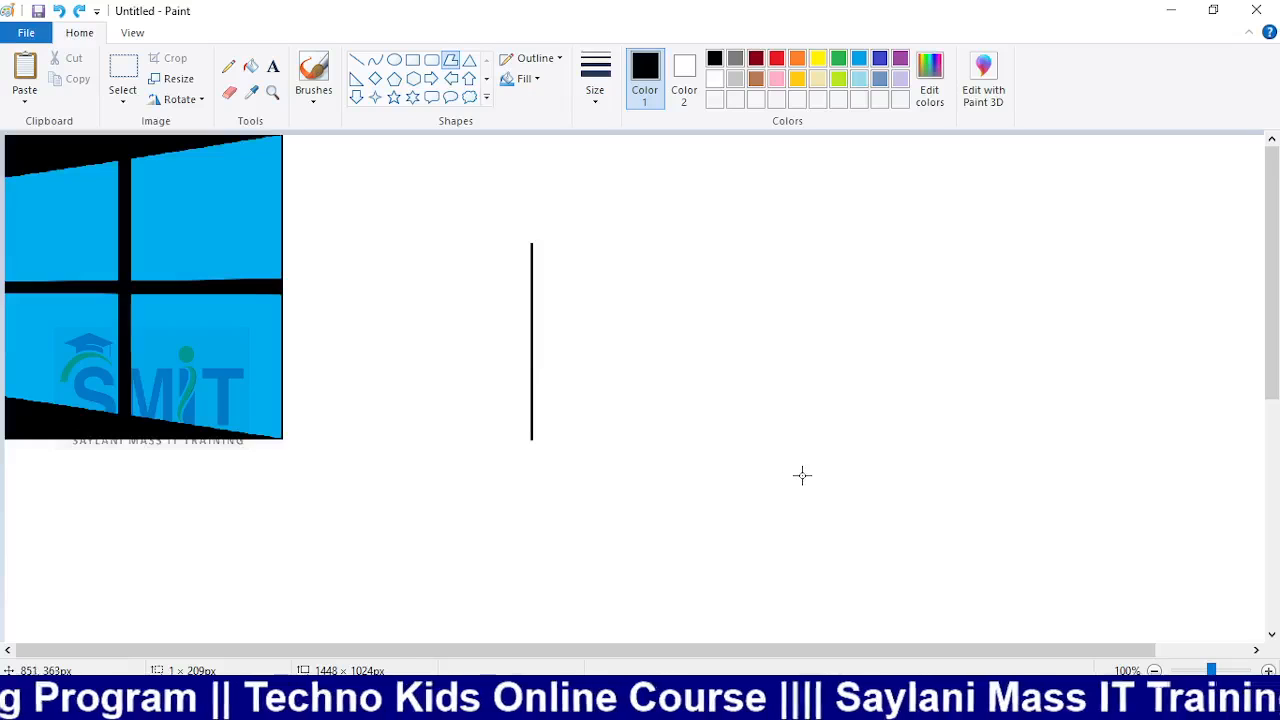
click(802, 475)
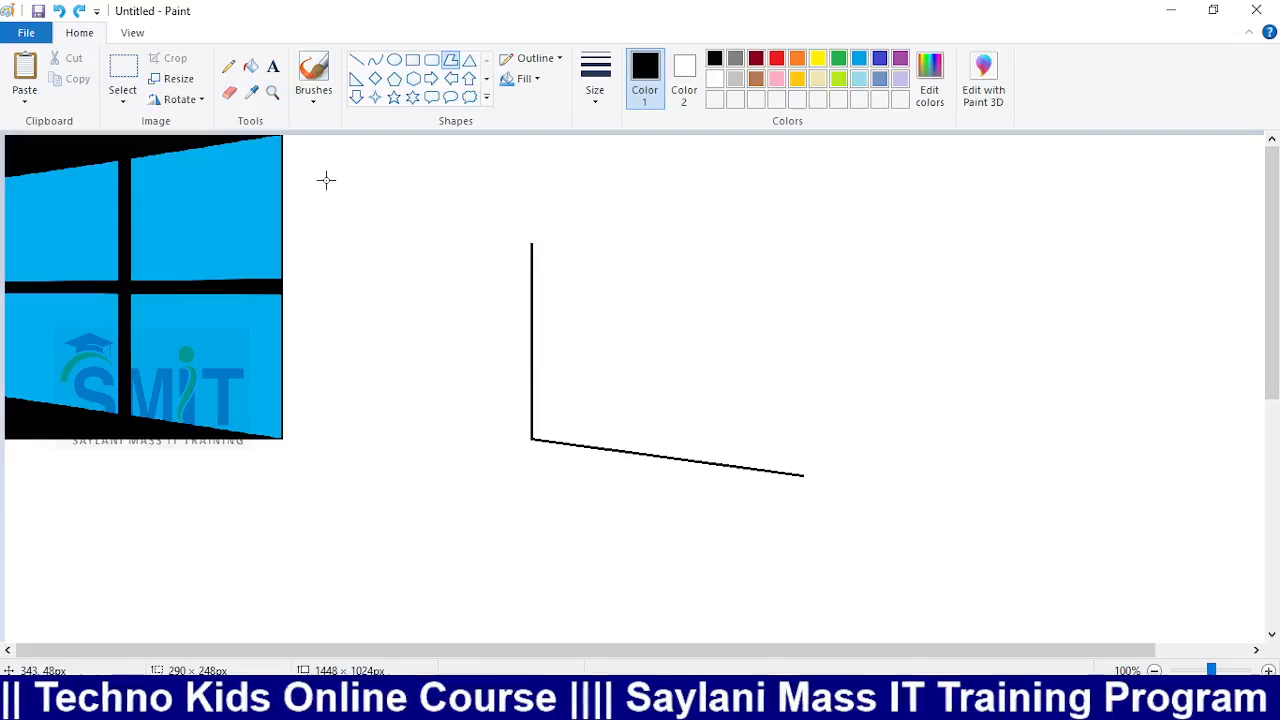
click(805, 181)
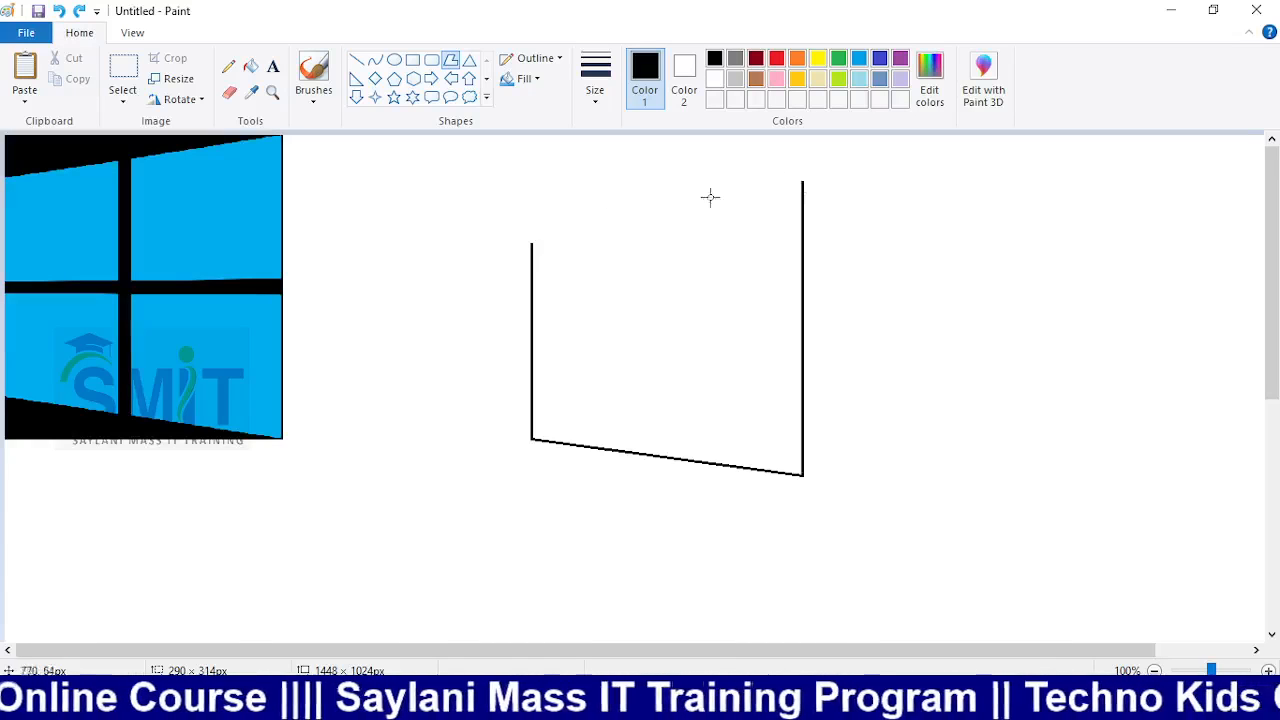
double_click(532, 245)
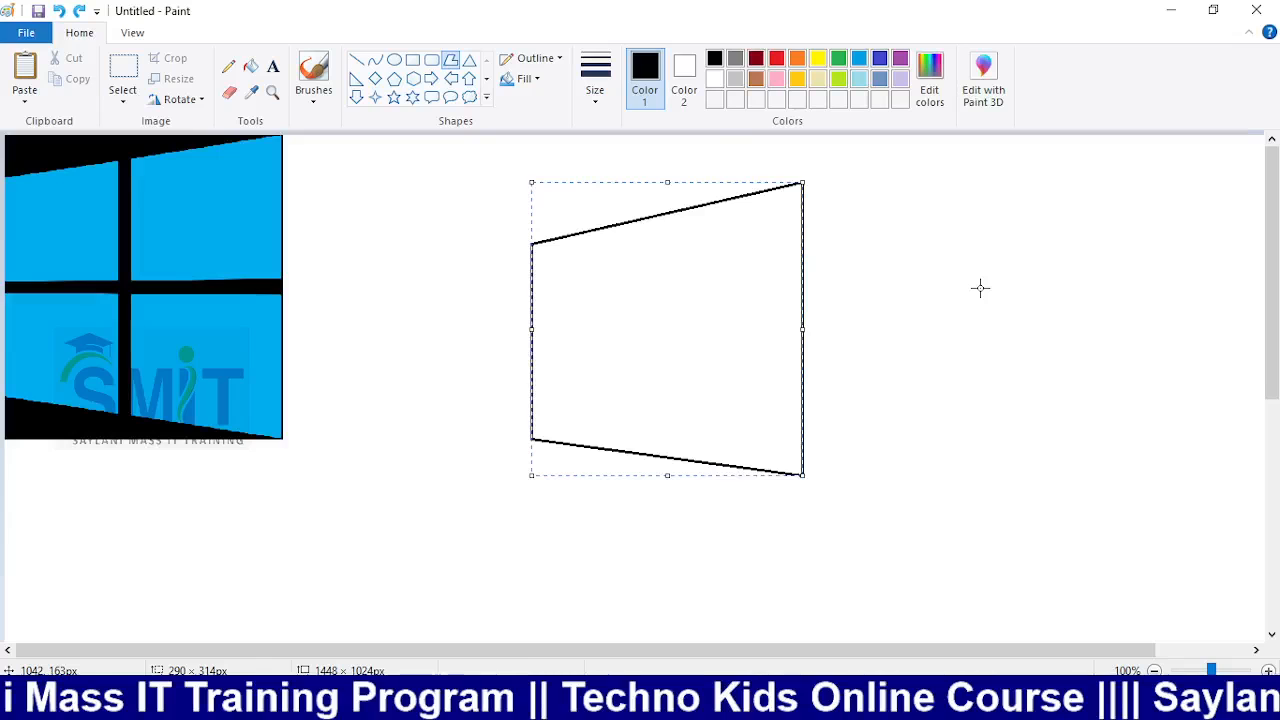
click(980, 288)
click(250, 66)
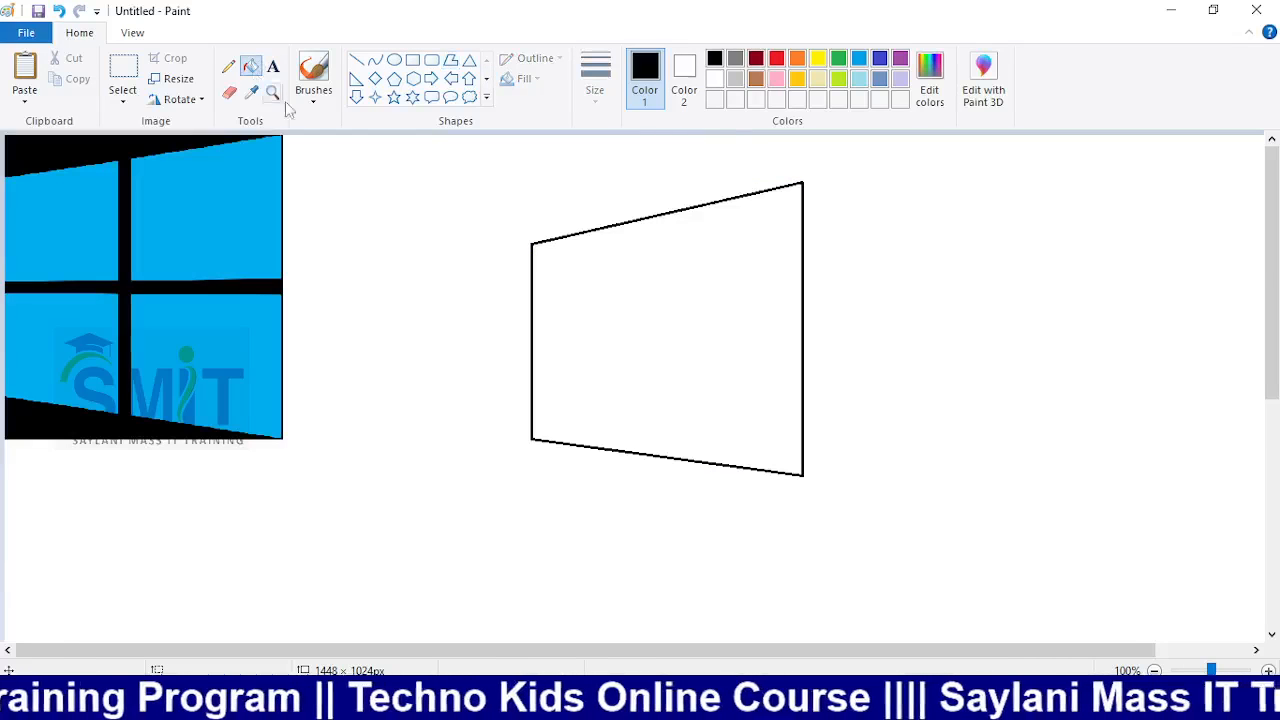
Fill the pane polygon and its outline with light blue
click(859, 60)
click(718, 305)
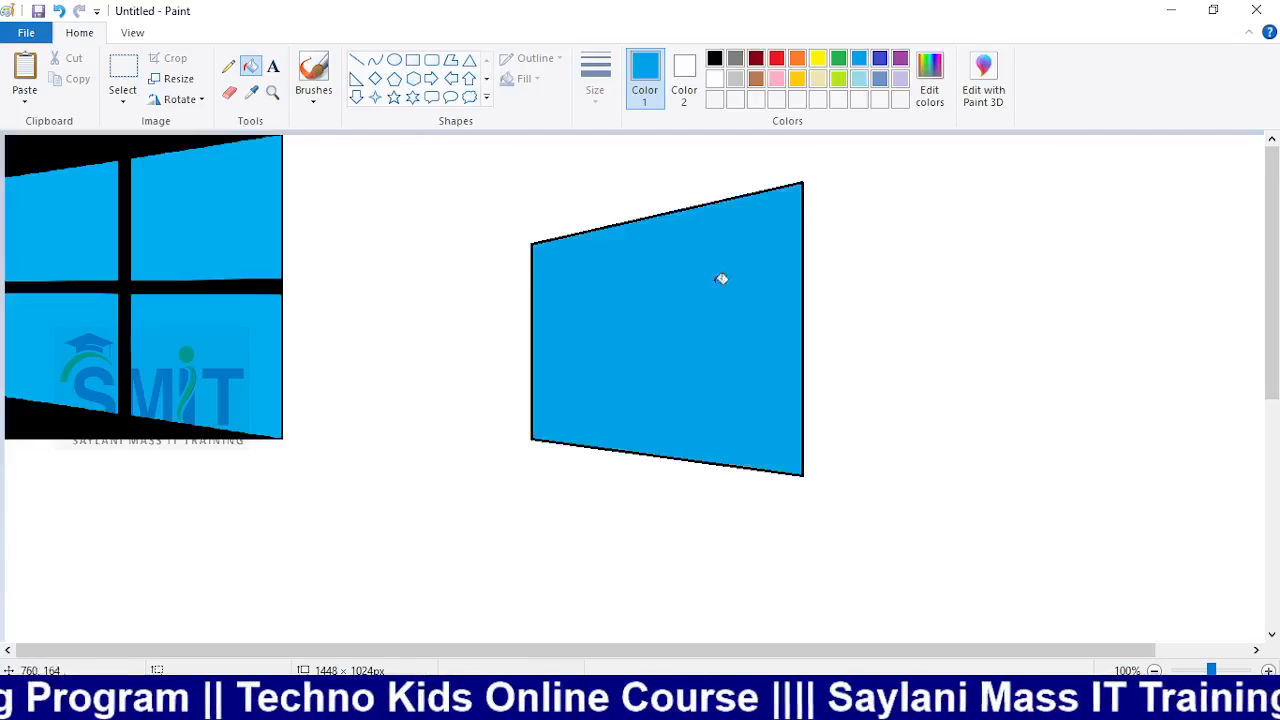
click(698, 207)
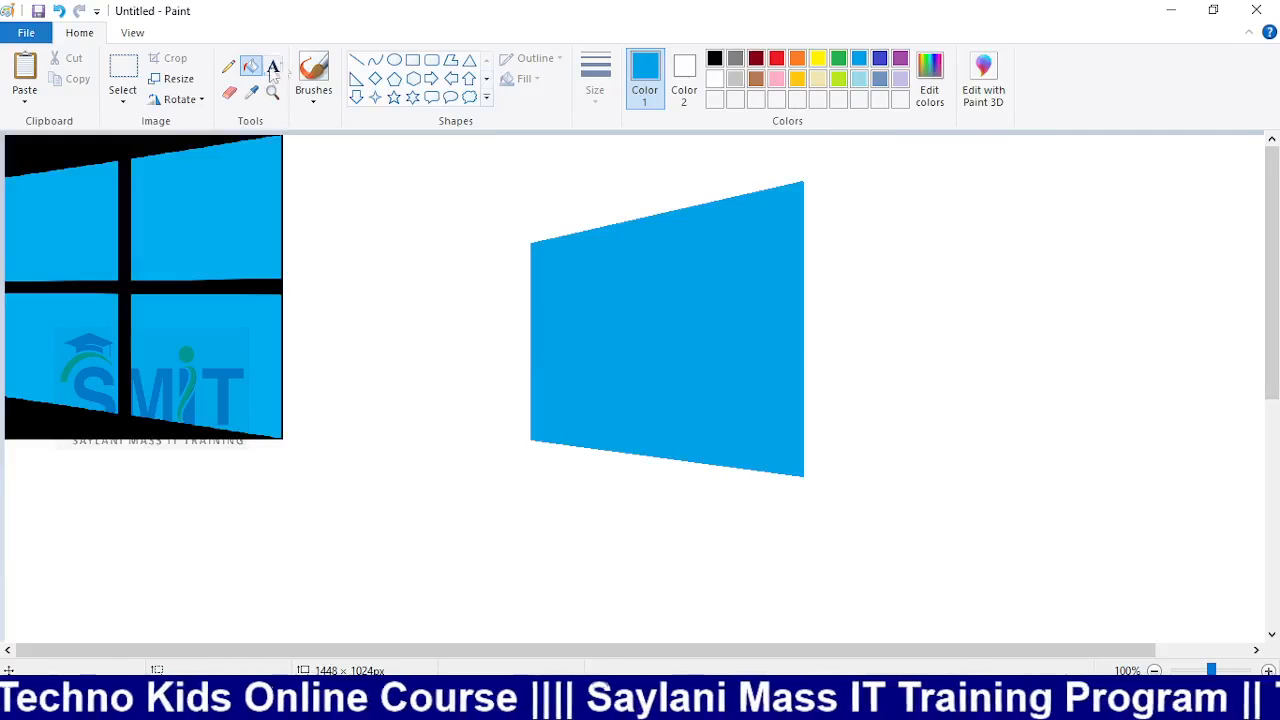
Split the blue shape into four panes with thickest-size white vertical and horizontal lines
click(356, 60)
click(714, 79)
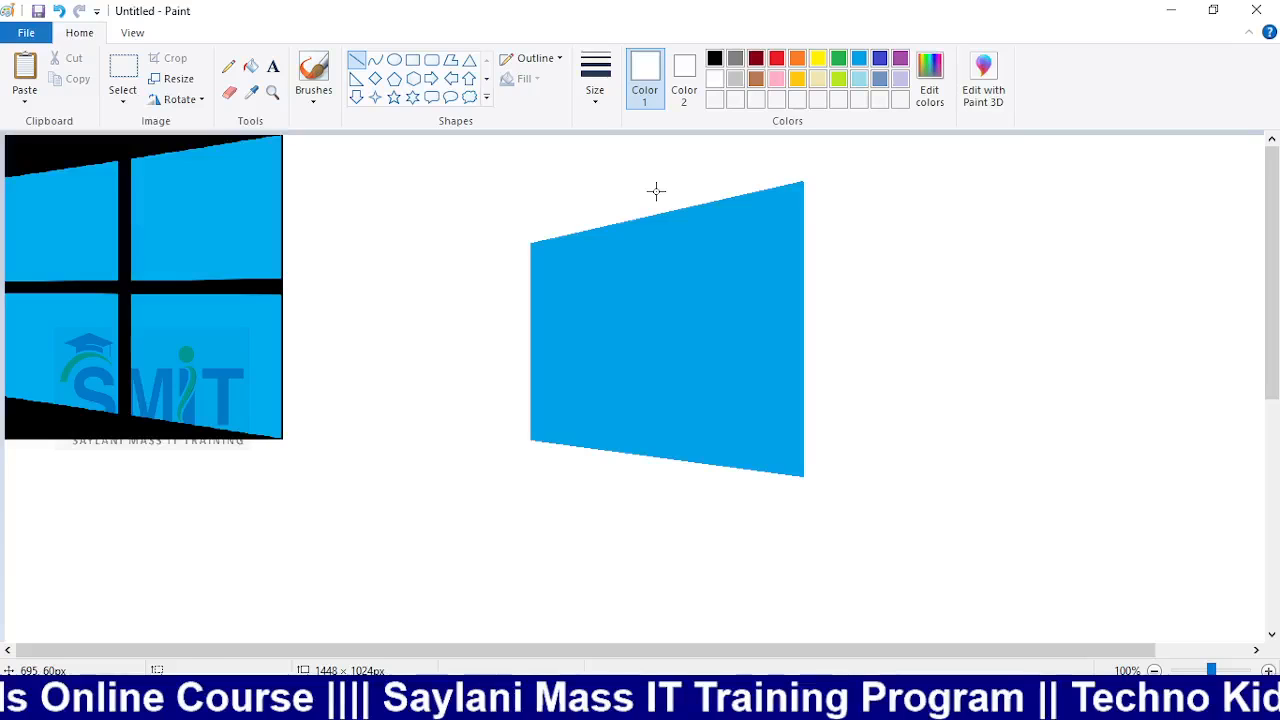
drag(656, 191, 661, 493)
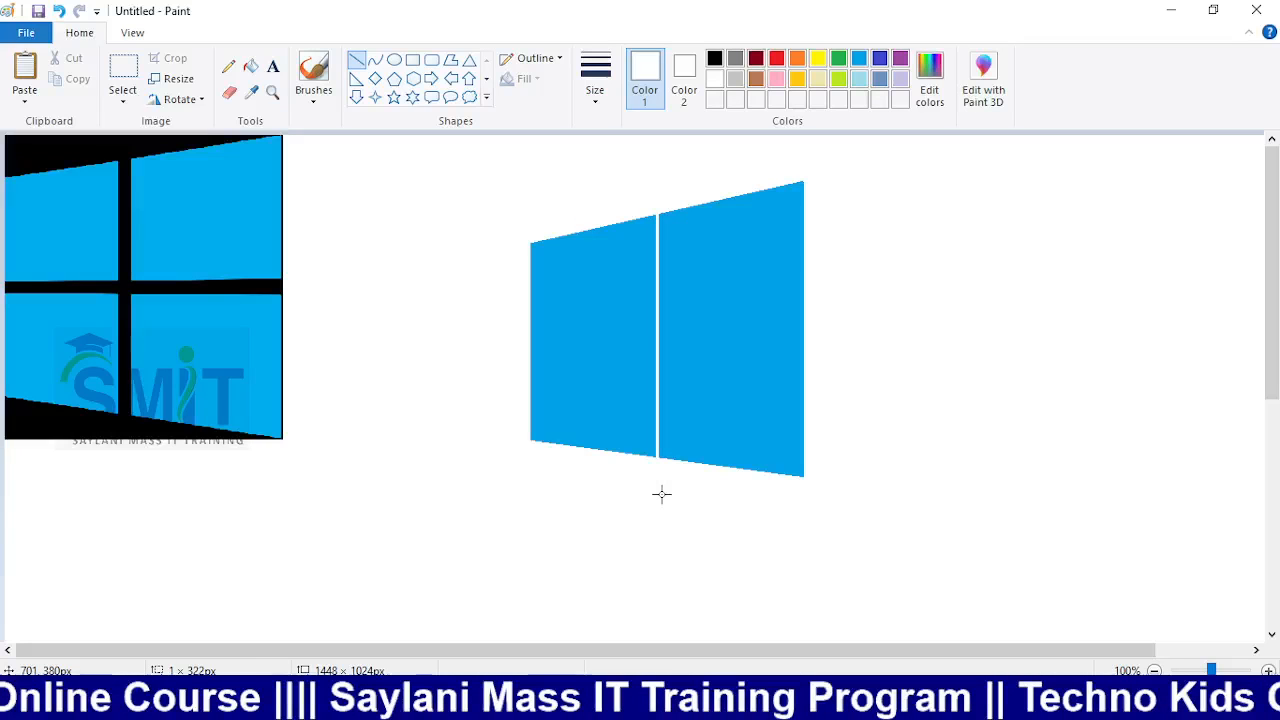
drag(474, 327, 990, 346)
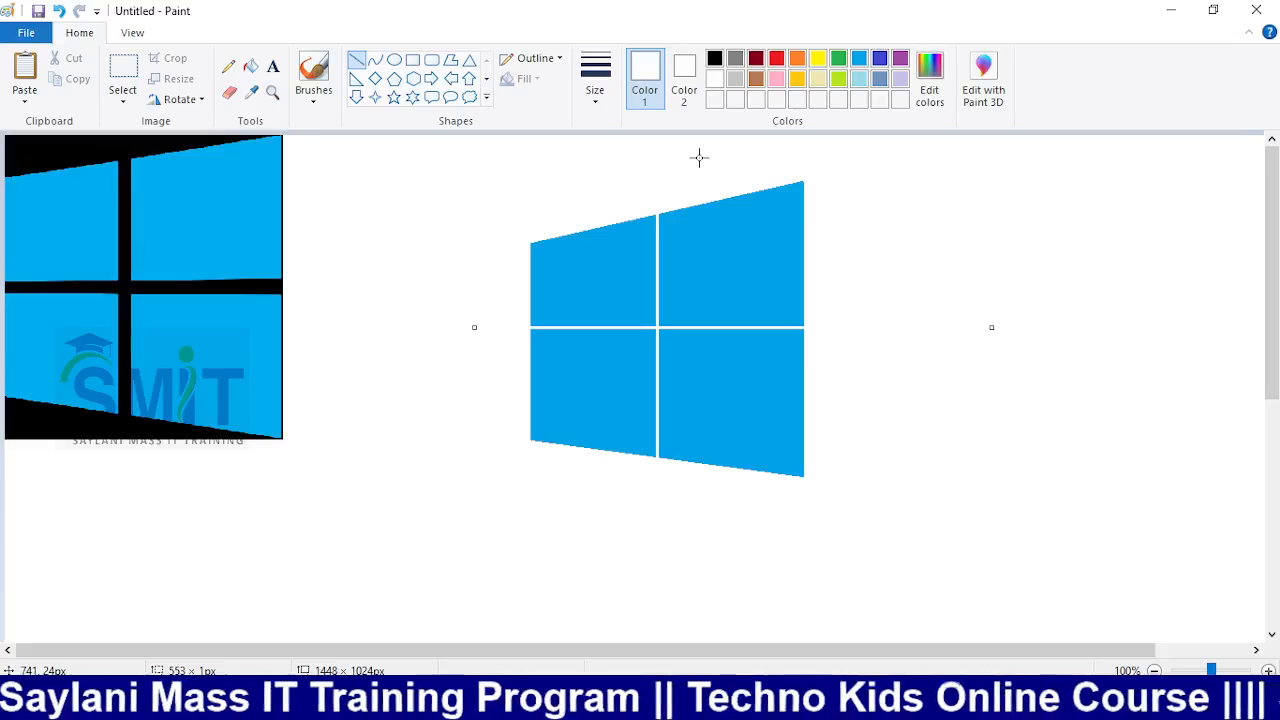
key(ctrl+z)
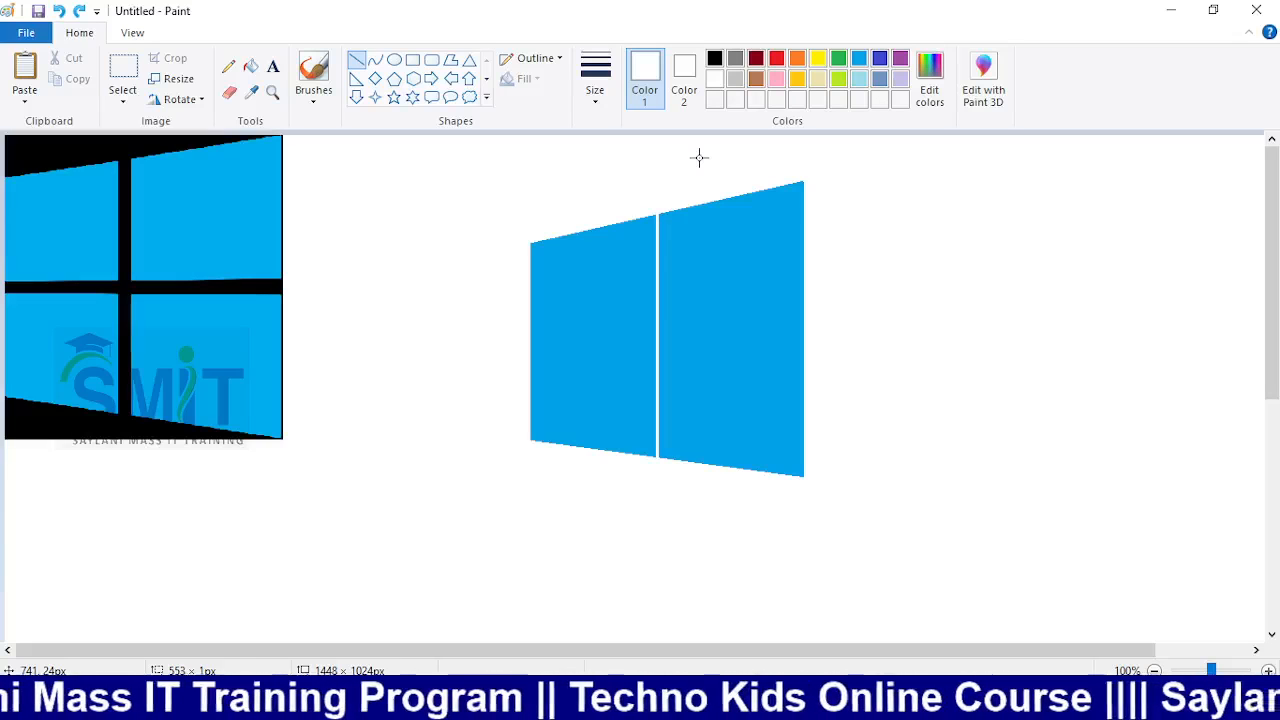
key(ctrl+z)
click(605, 98)
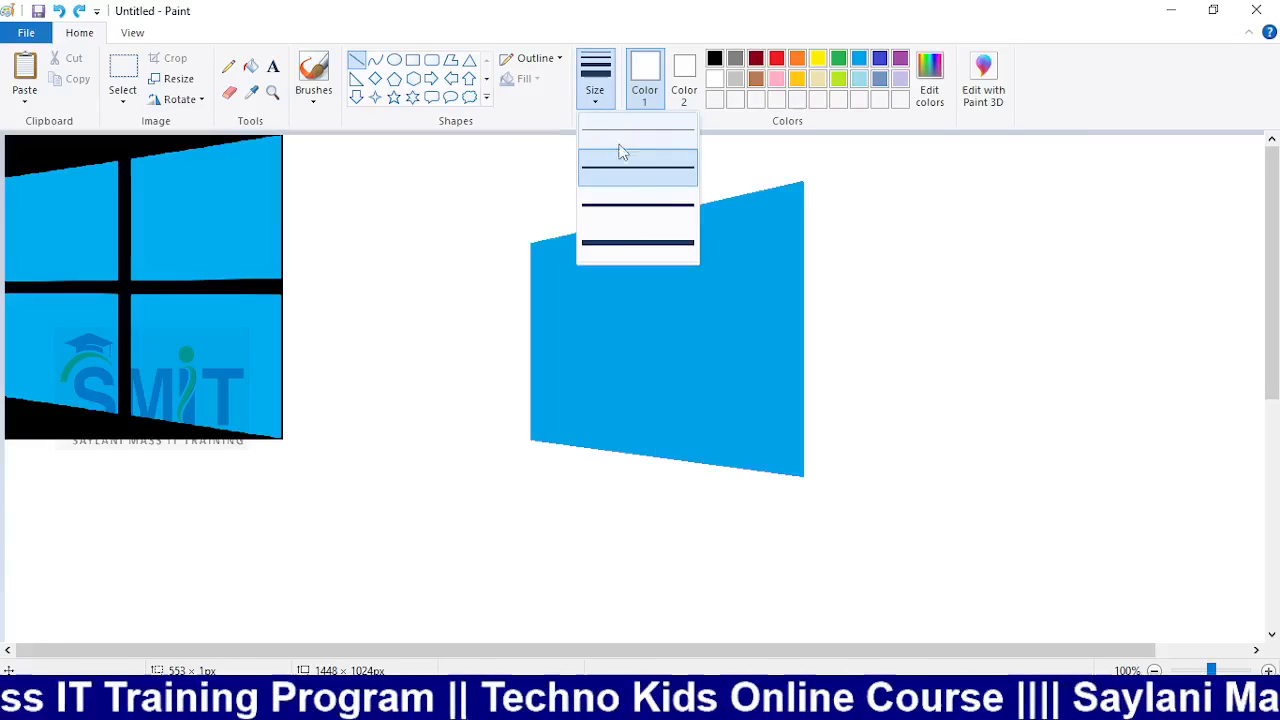
click(629, 243)
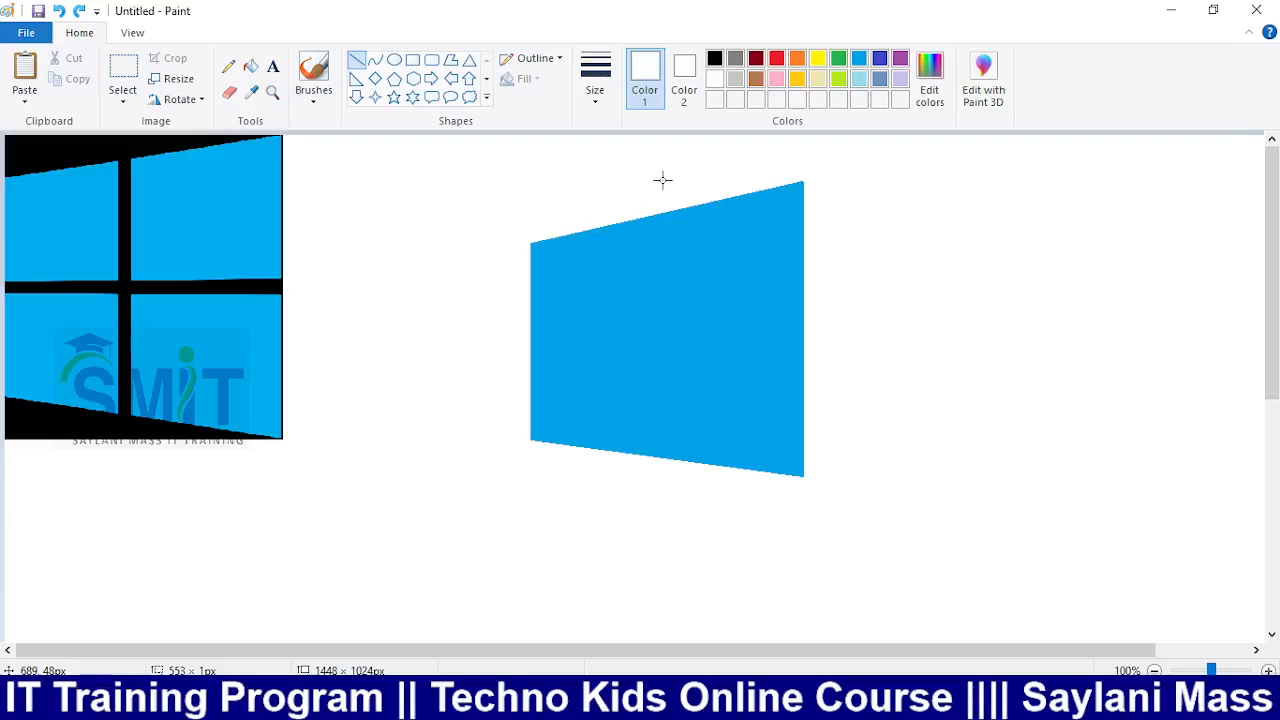
drag(663, 180, 660, 490)
drag(551, 331, 990, 334)
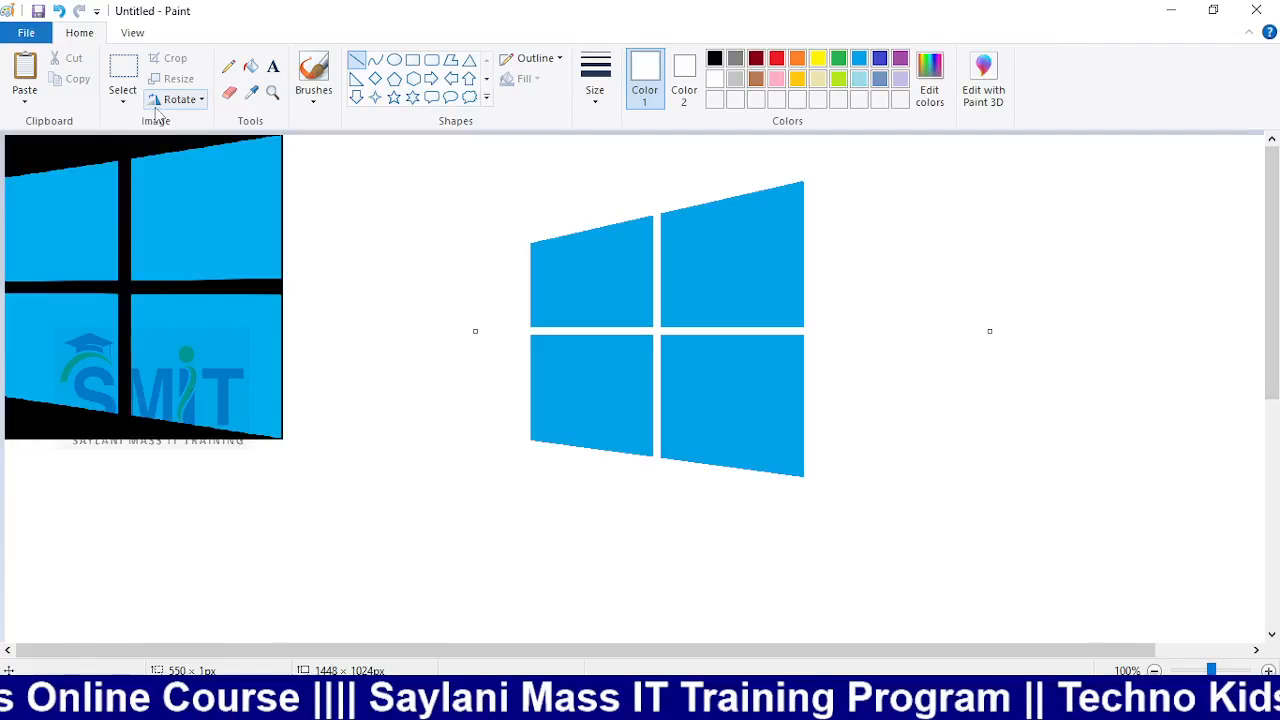
Move the drawn blue Windows logo left, beside the pasted logo image
click(122, 95)
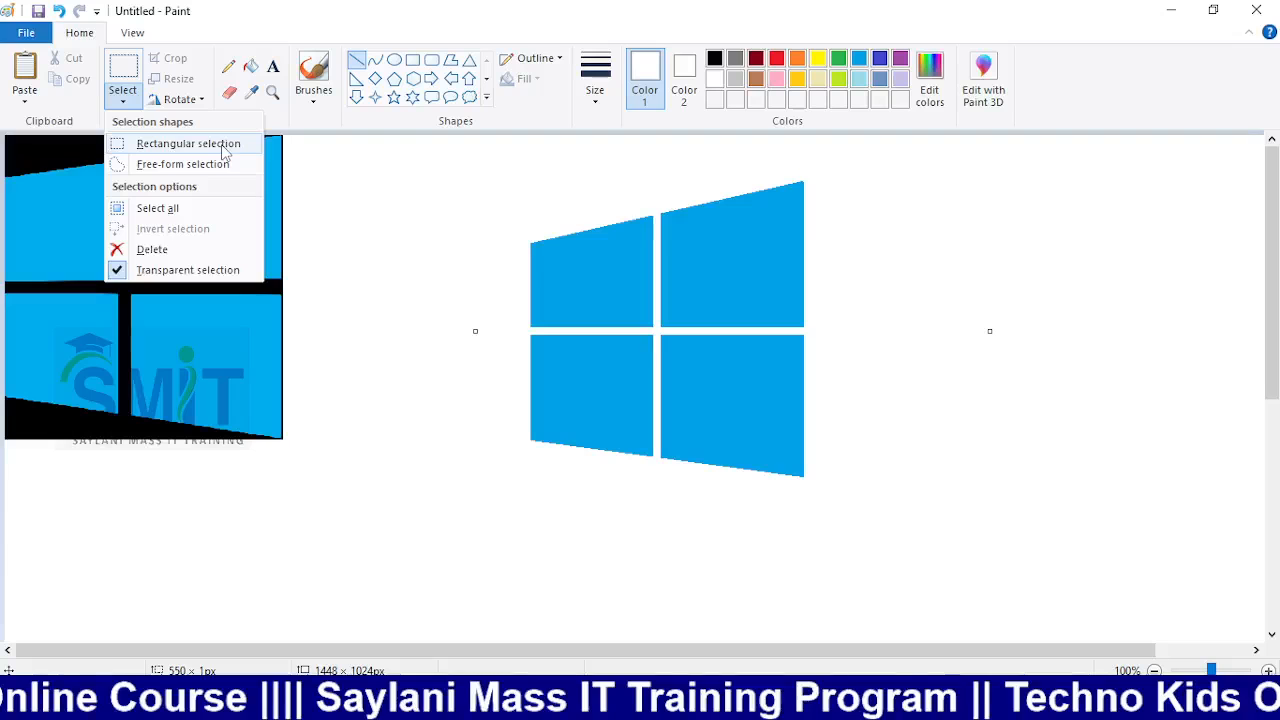
click(224, 150)
drag(466, 186, 394, 220)
mouse_move(415, 159)
mouse_down()
mouse_move(480, 189)
mouse_move(909, 530)
mouse_up()
drag(823, 403, 602, 380)
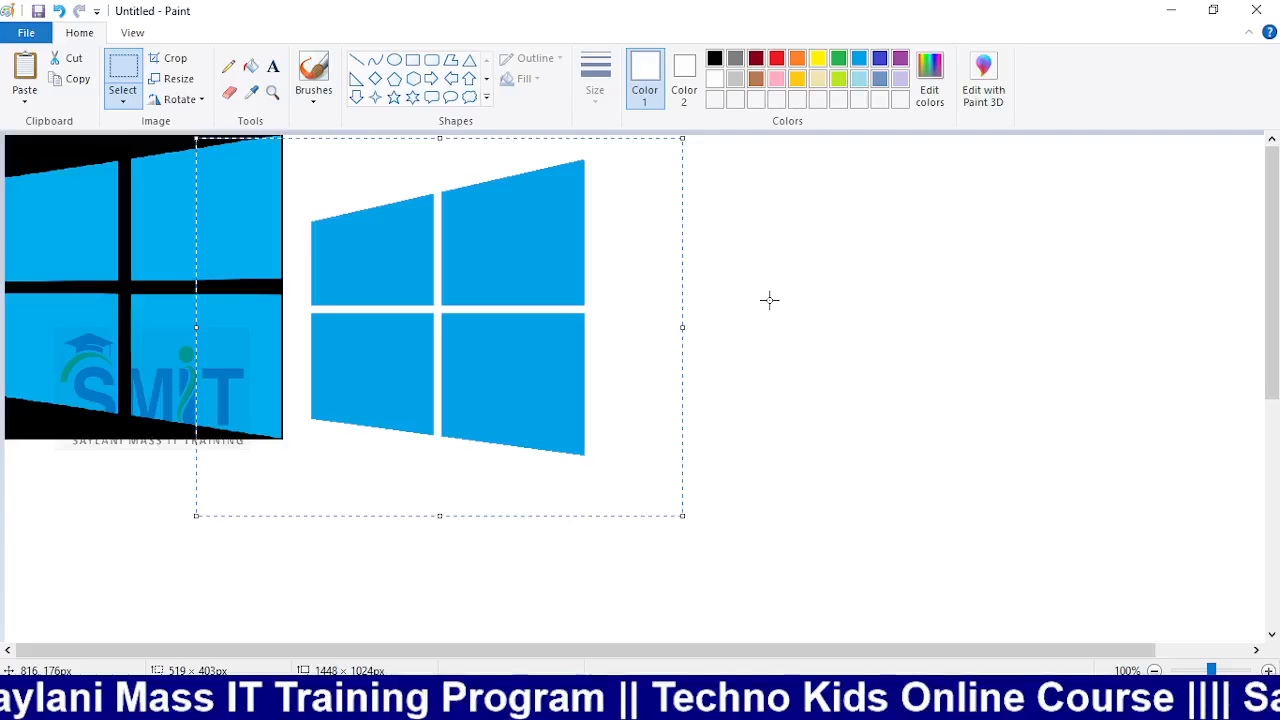
click(769, 300)
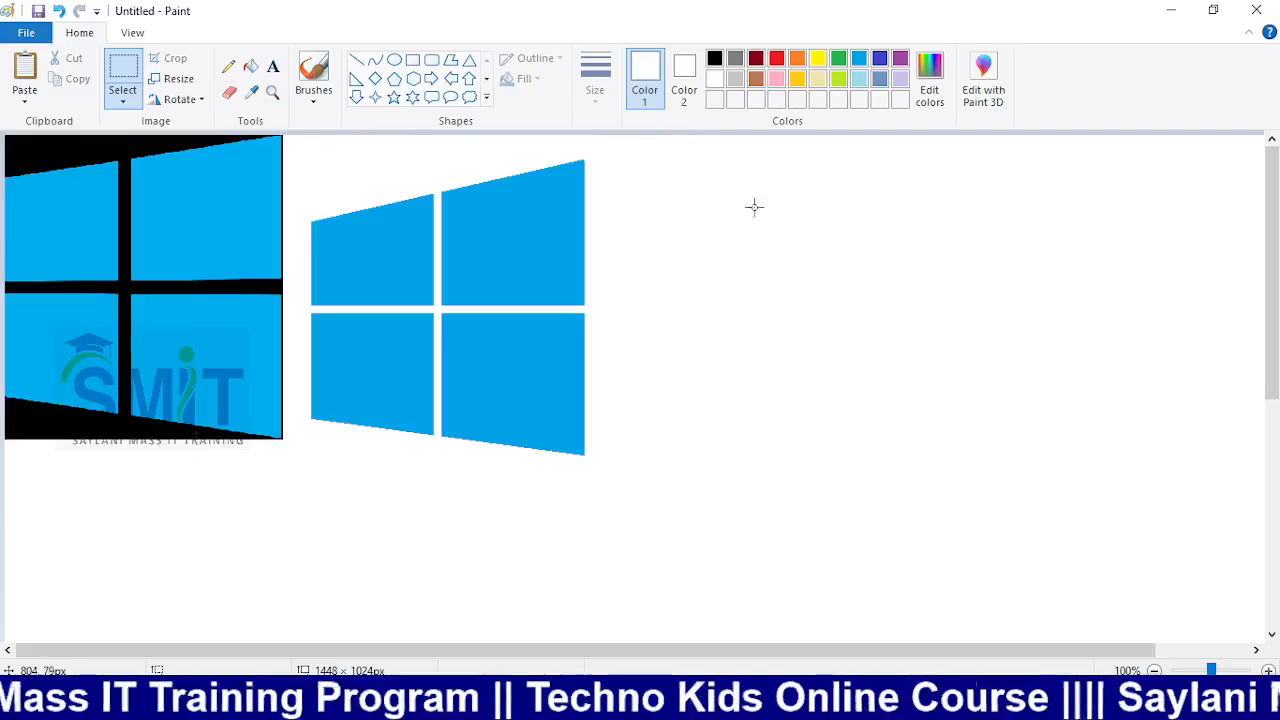
Draw a thick-outlined rectangle to the right of the logos and fill it solid black
click(714, 59)
click(412, 60)
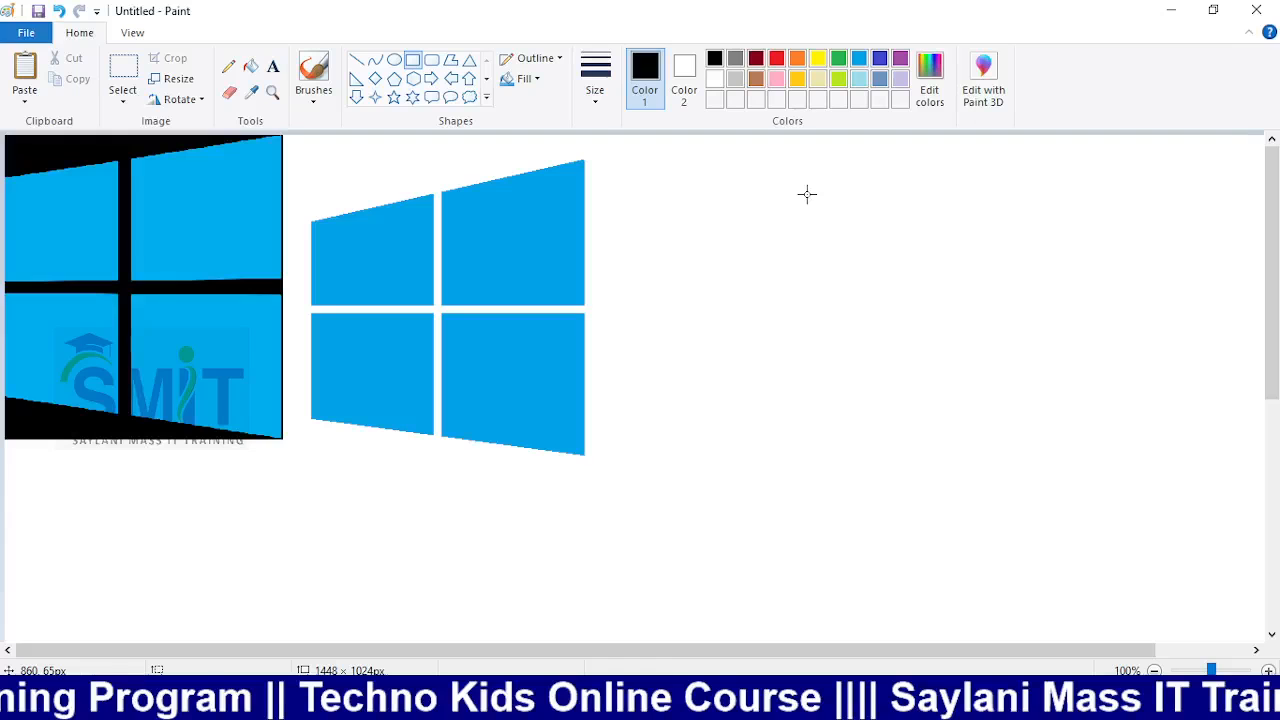
drag(801, 201, 1121, 494)
click(595, 80)
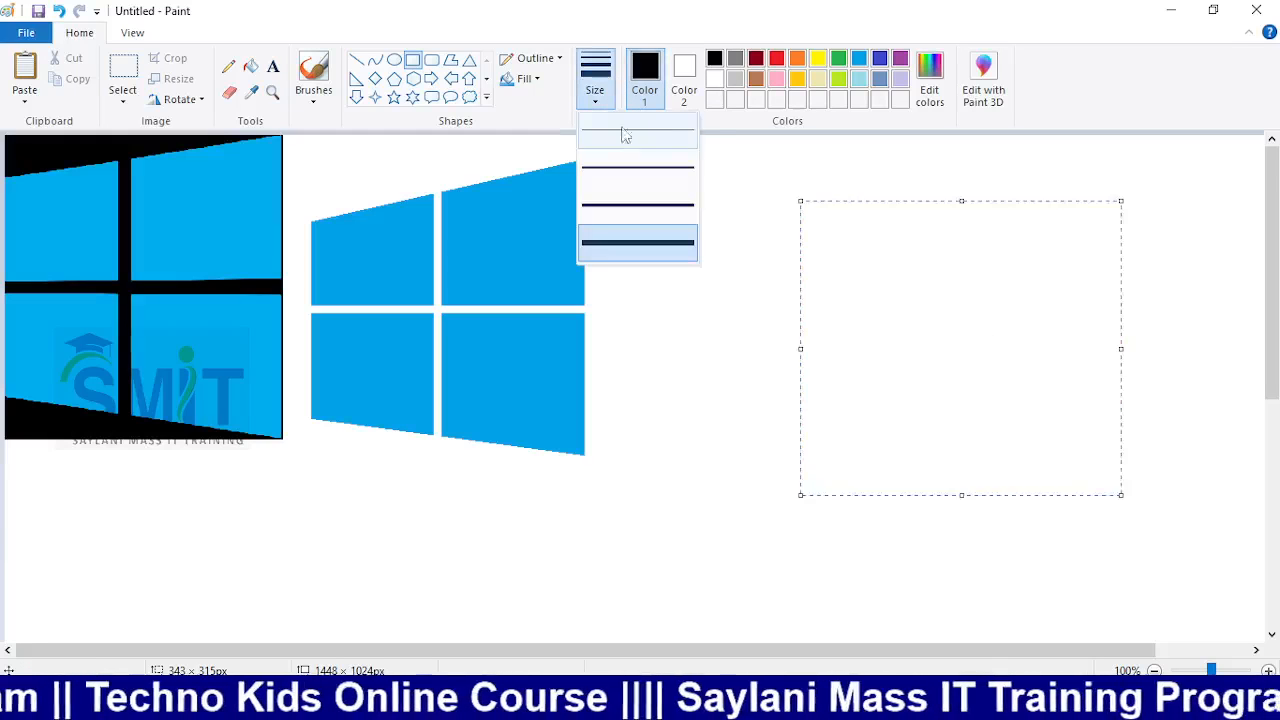
click(620, 206)
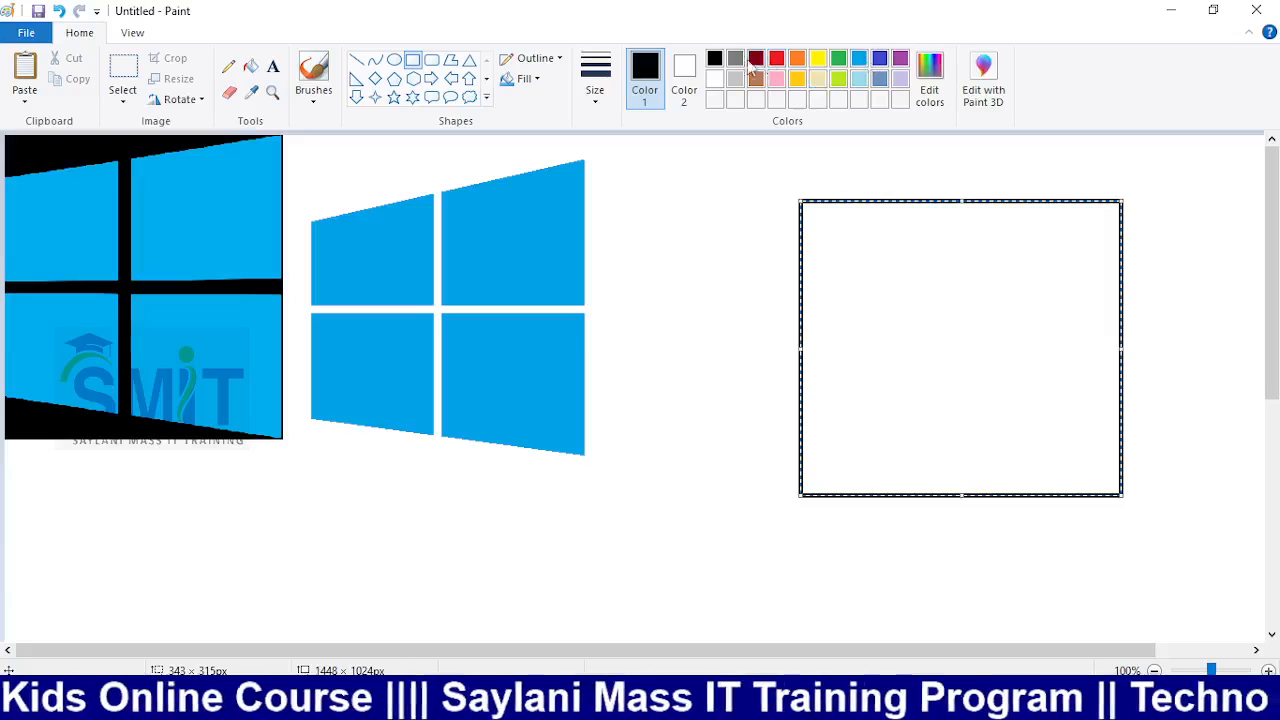
click(251, 66)
click(860, 240)
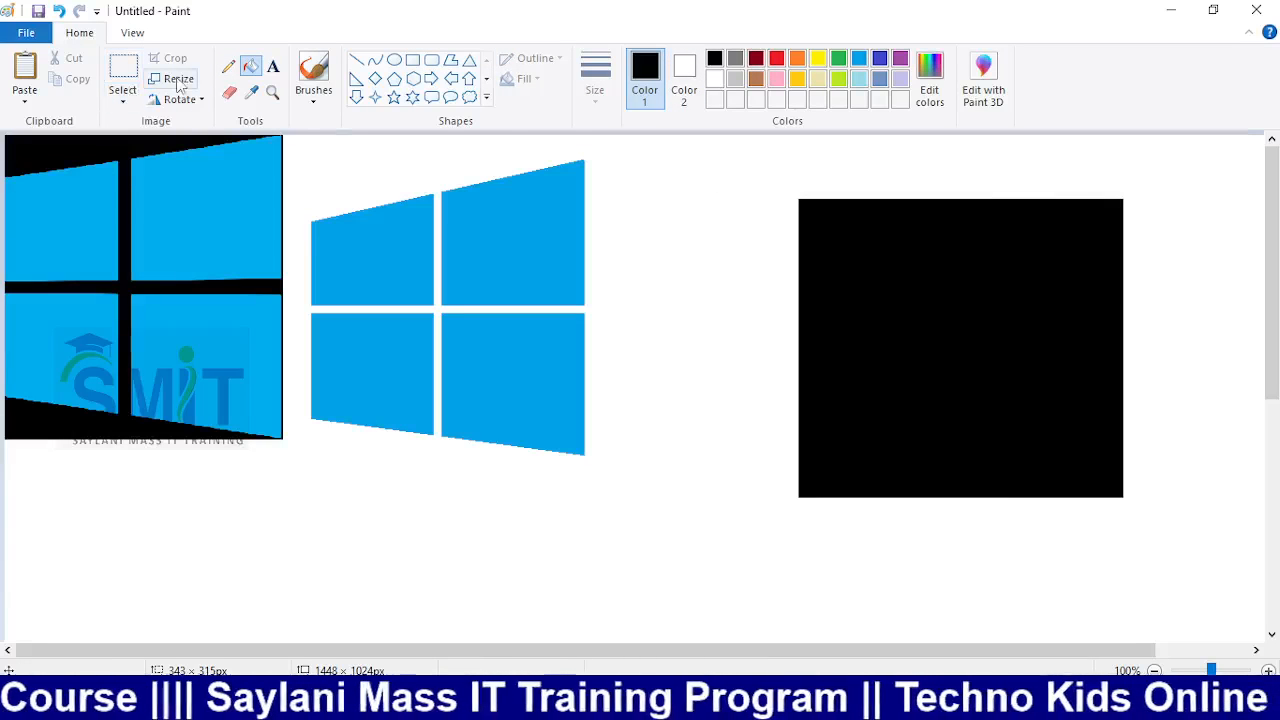
Select the whole black square with a rectangular selection after briefly trying free-form
click(122, 98)
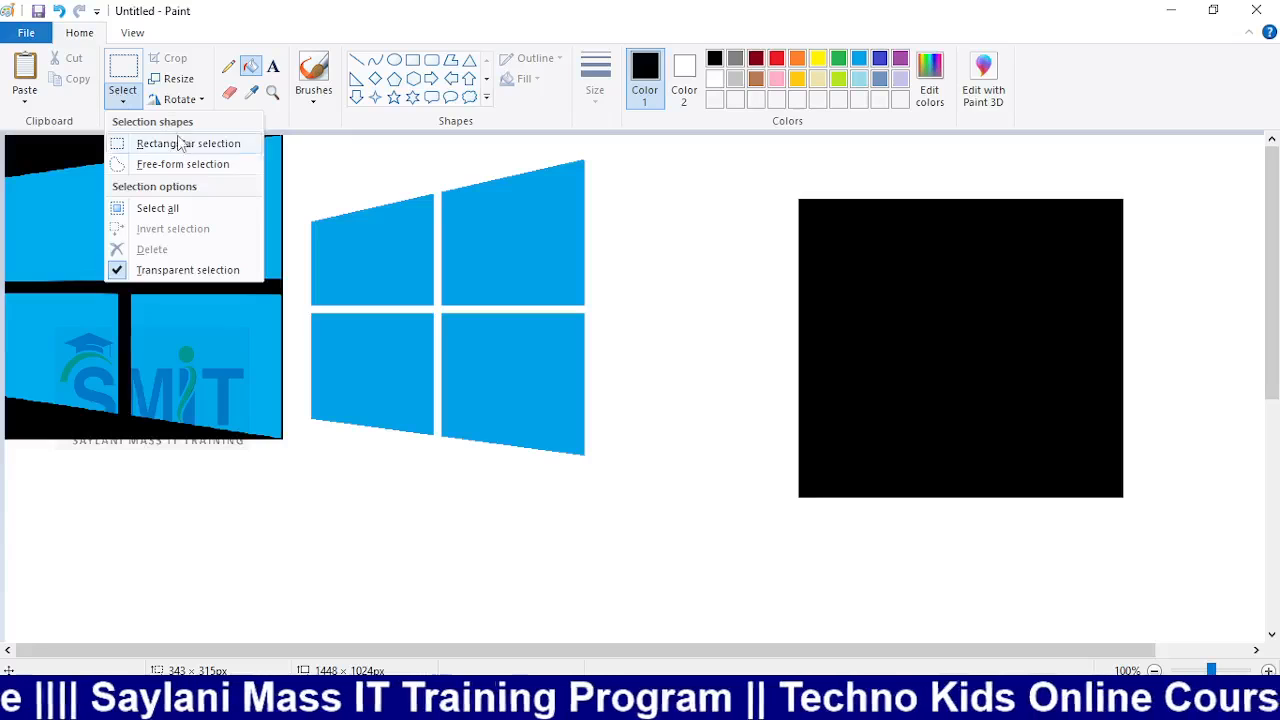
click(182, 164)
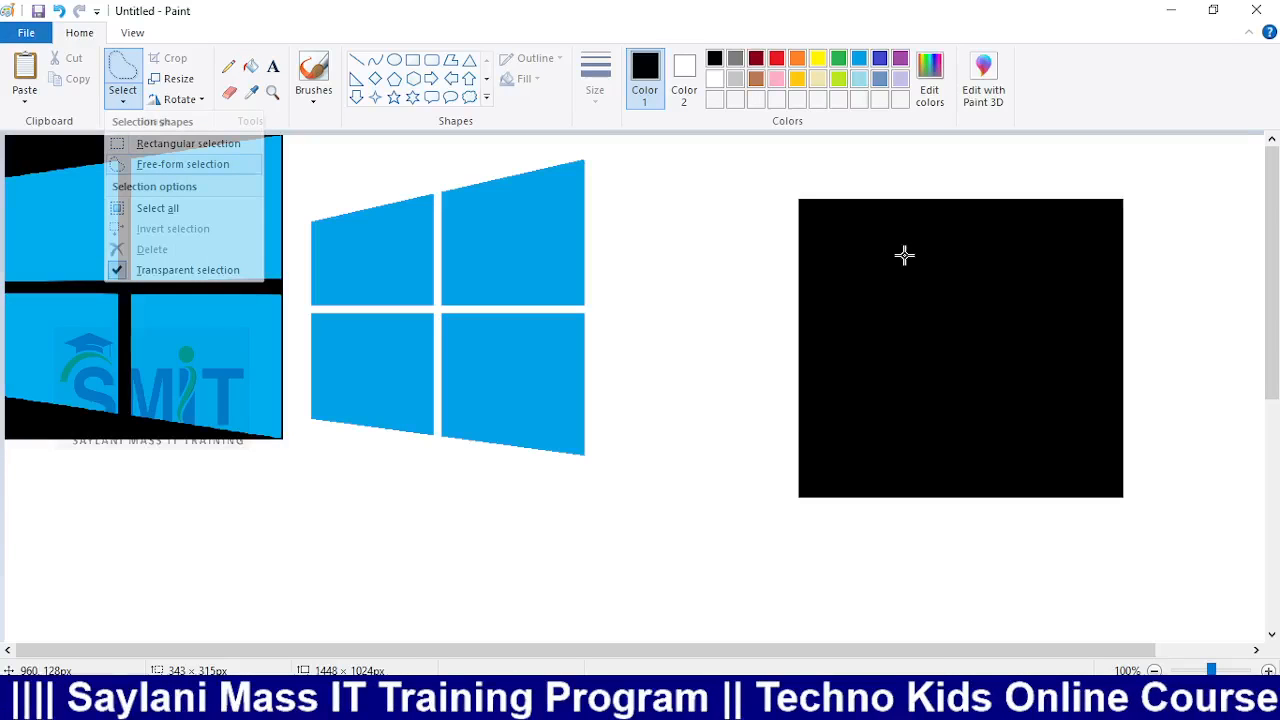
drag(904, 255, 897, 277)
click(122, 98)
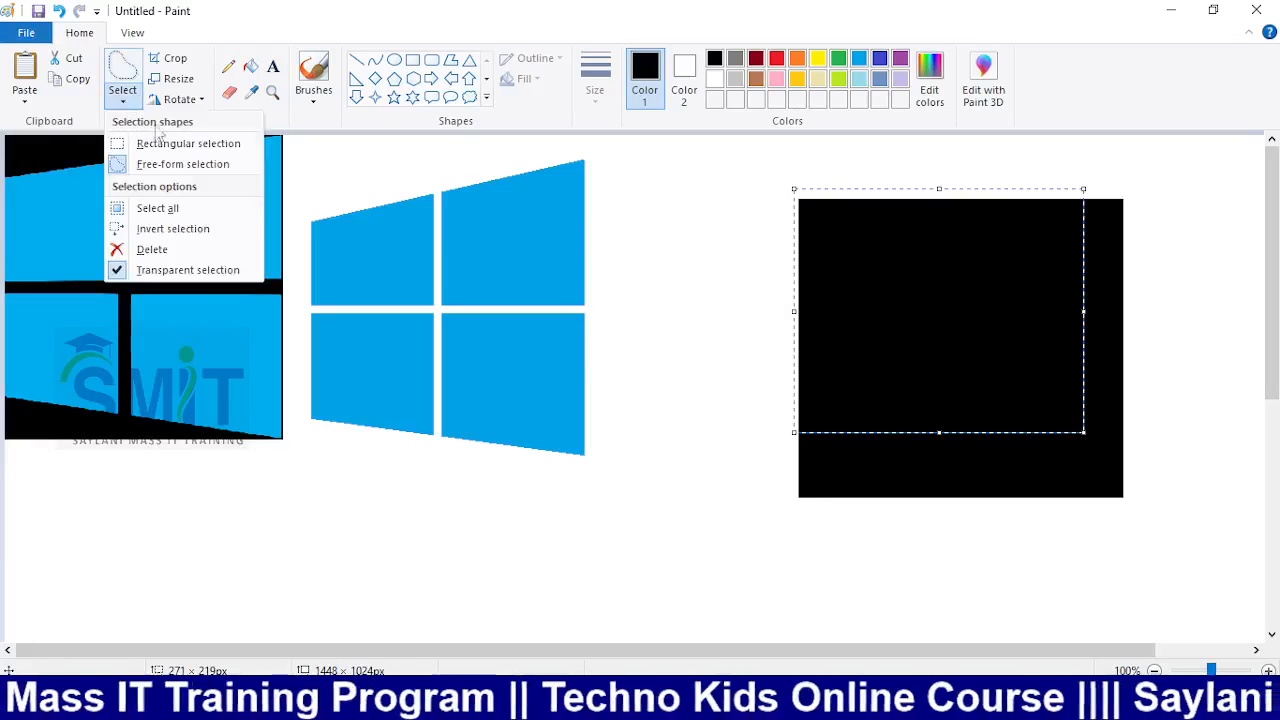
click(165, 143)
drag(741, 182, 1208, 552)
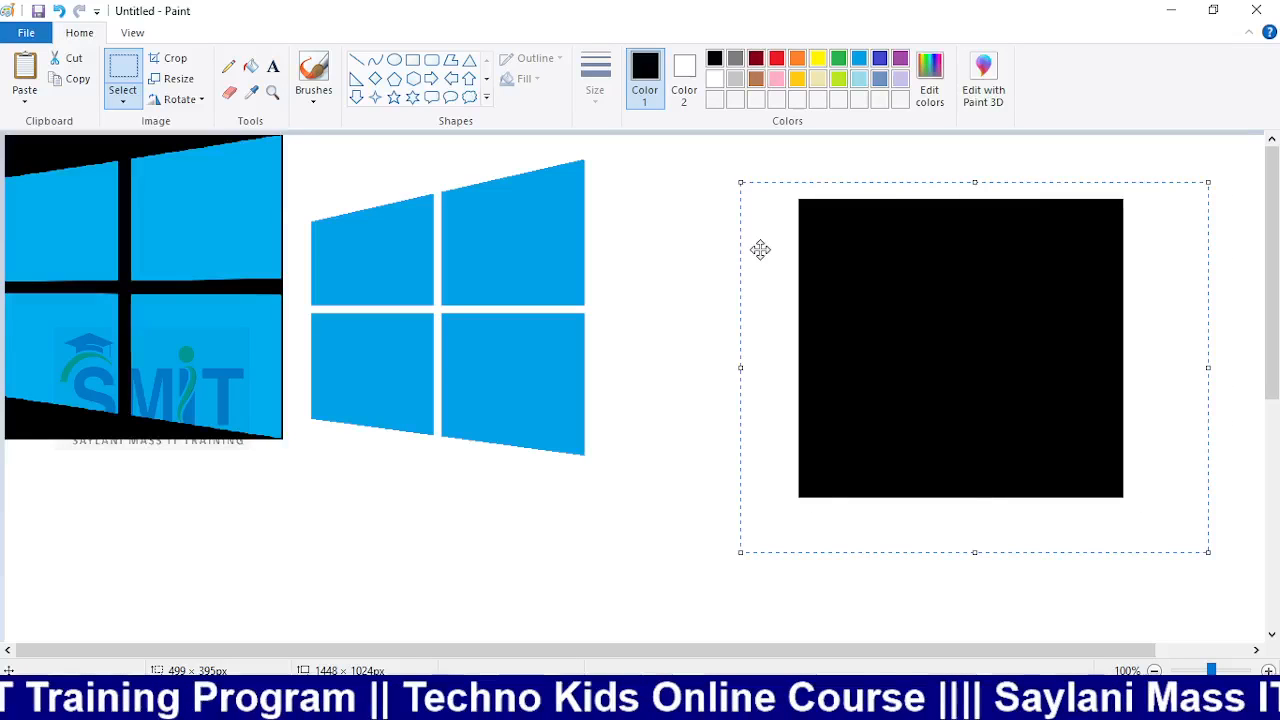
Skew the black square 10 degrees horizontally and stretch it wider
click(172, 79)
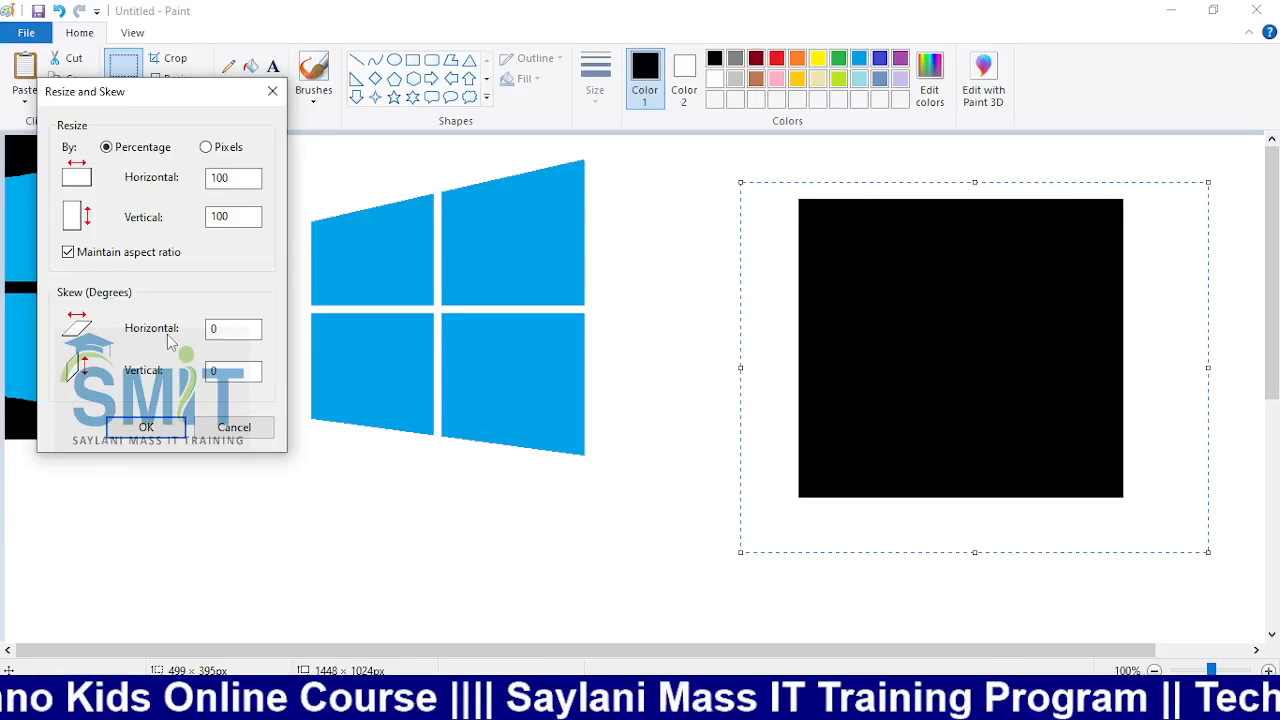
double_click(230, 329)
text(10)
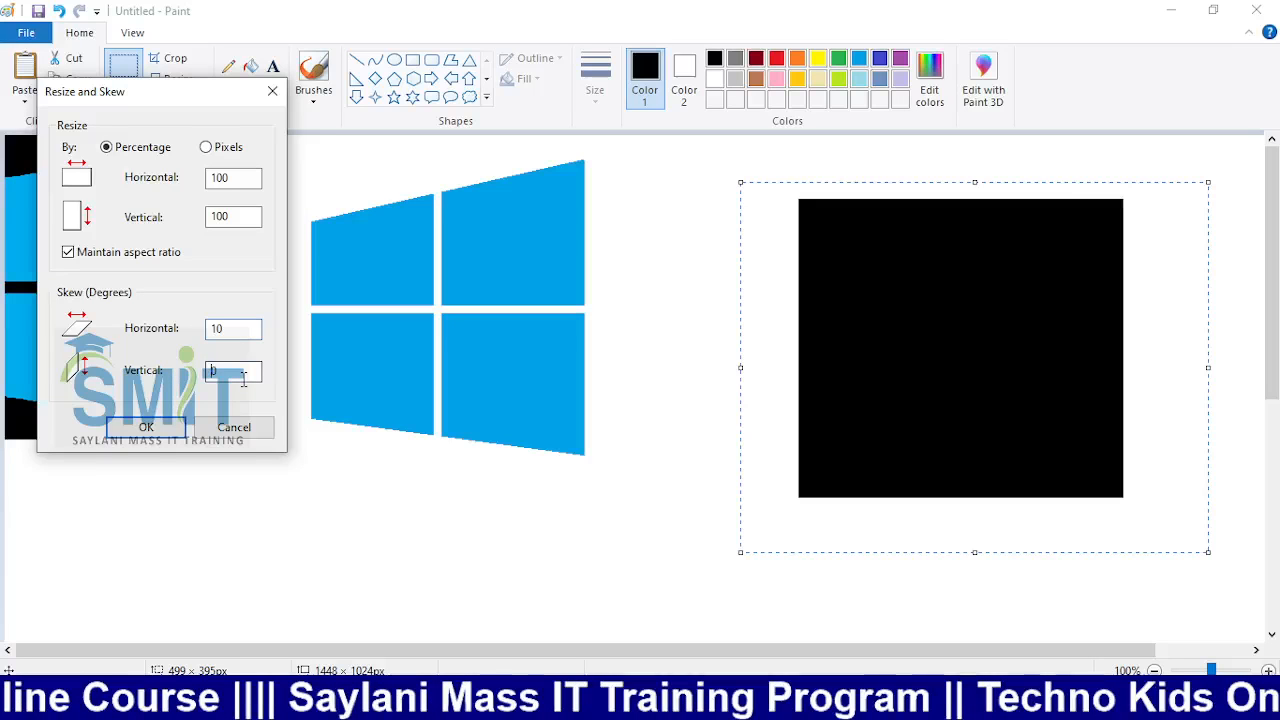
click(147, 427)
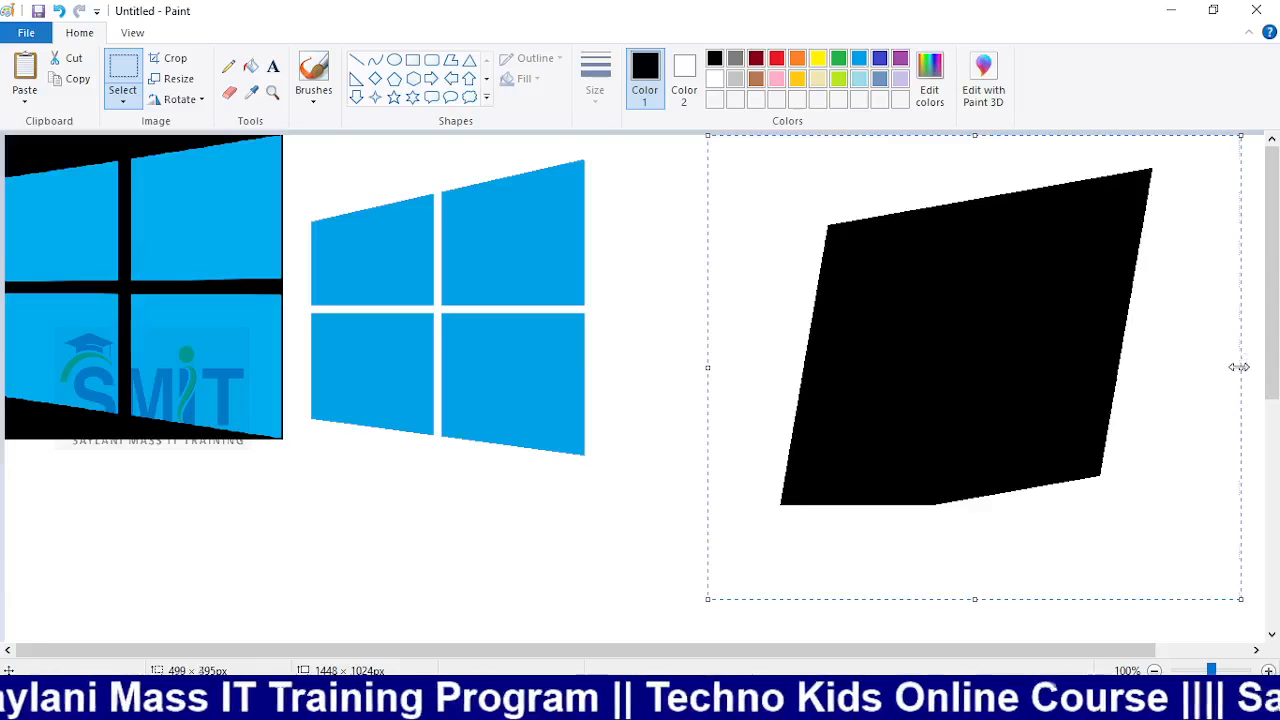
drag(1239, 367, 1275, 380)
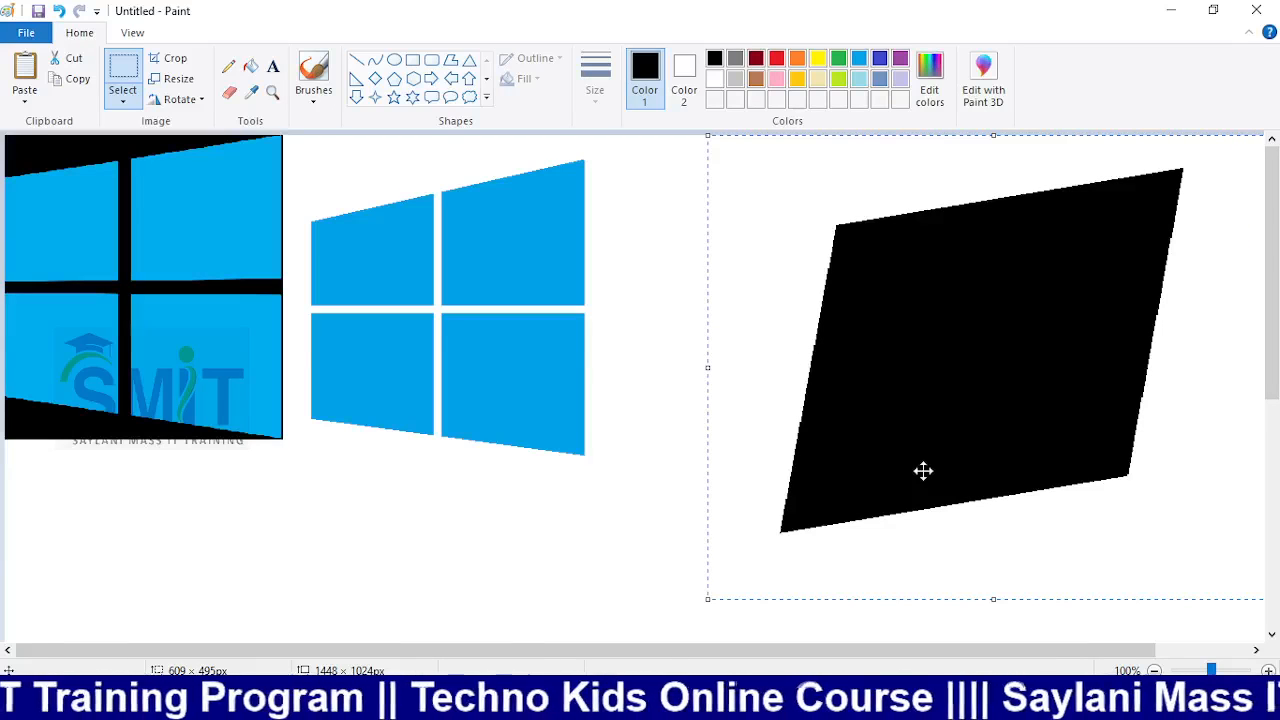
Flip the skewed shape horizontally and then vertically
click(198, 100)
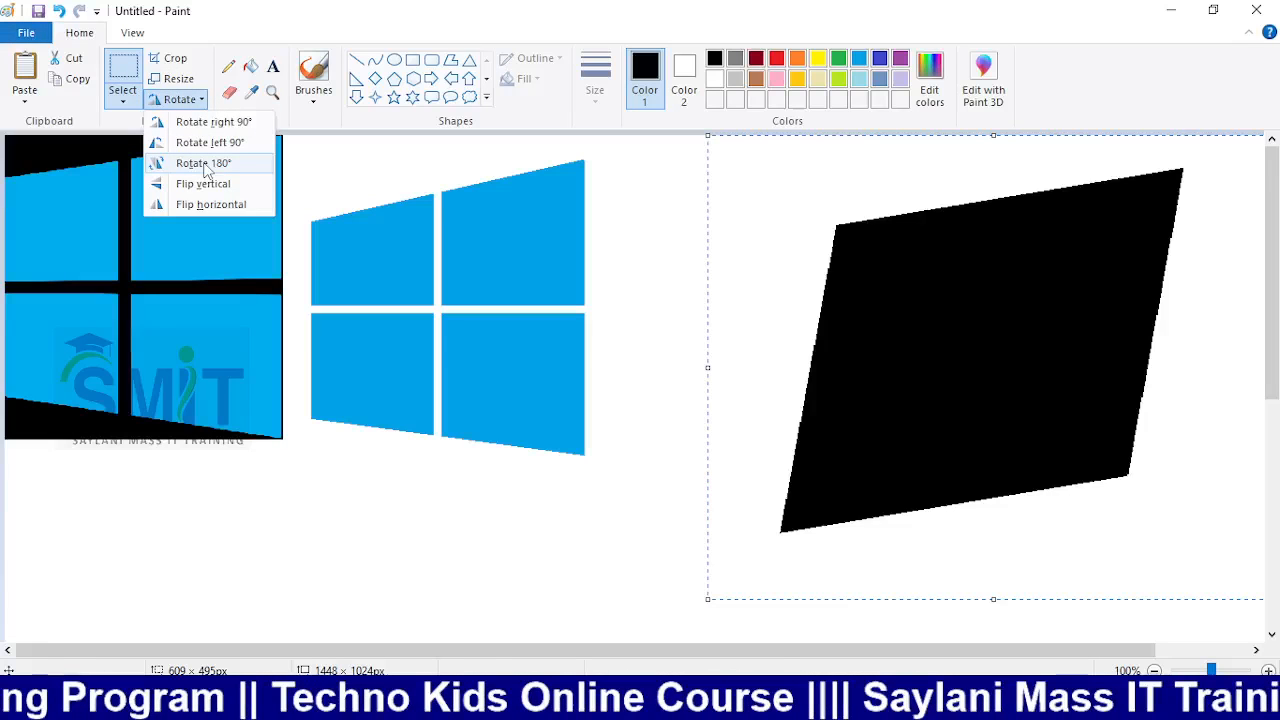
click(201, 204)
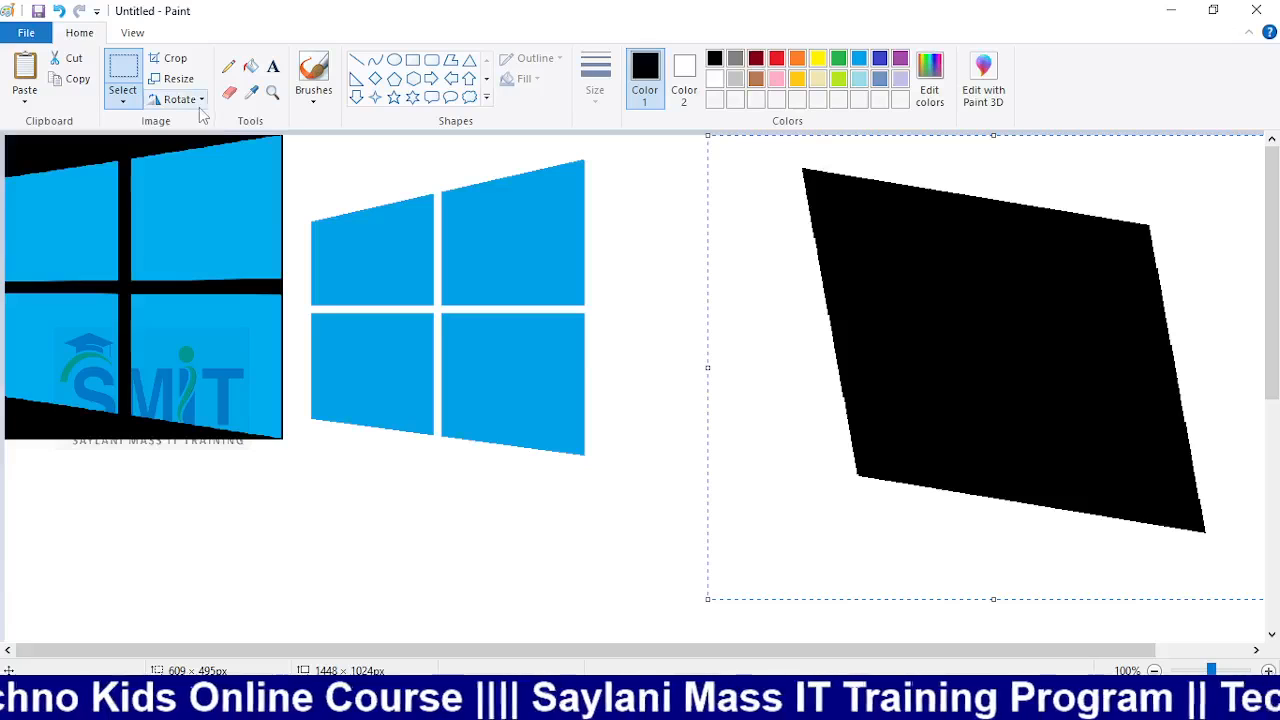
click(200, 101)
click(204, 185)
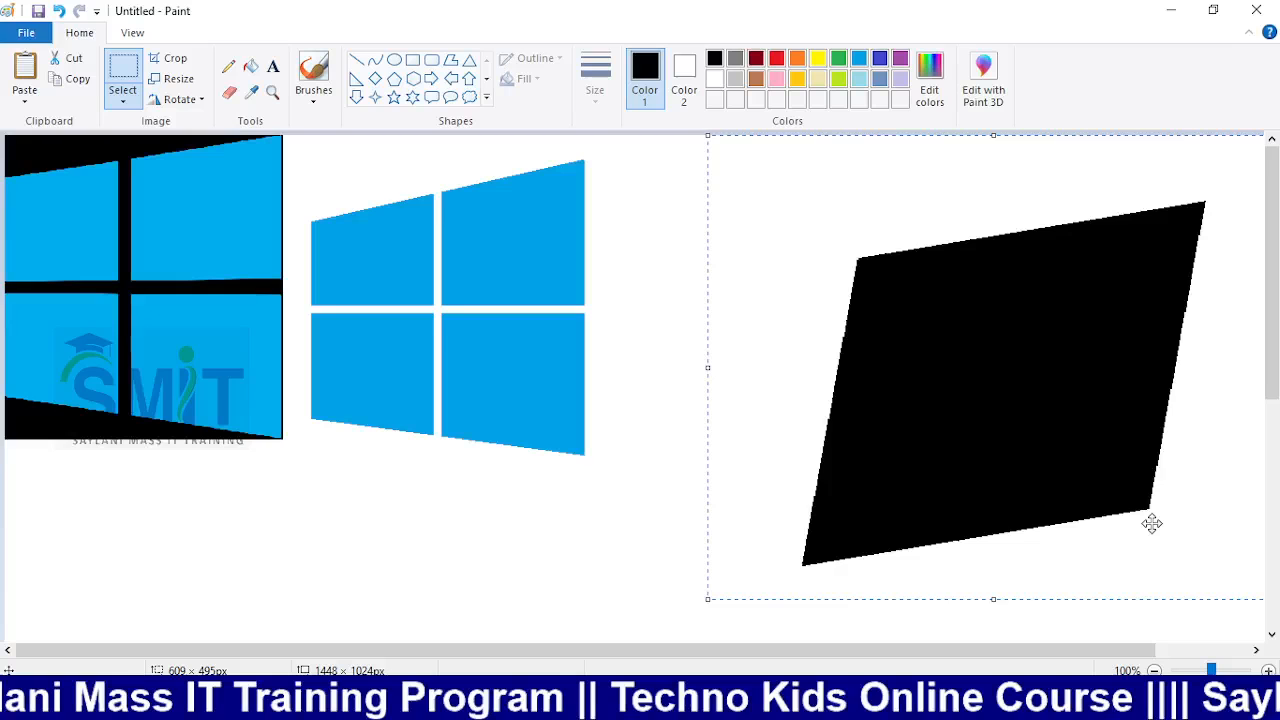
Fill the flipped parallelogram solid blue, then choose a thick line width
click(251, 66)
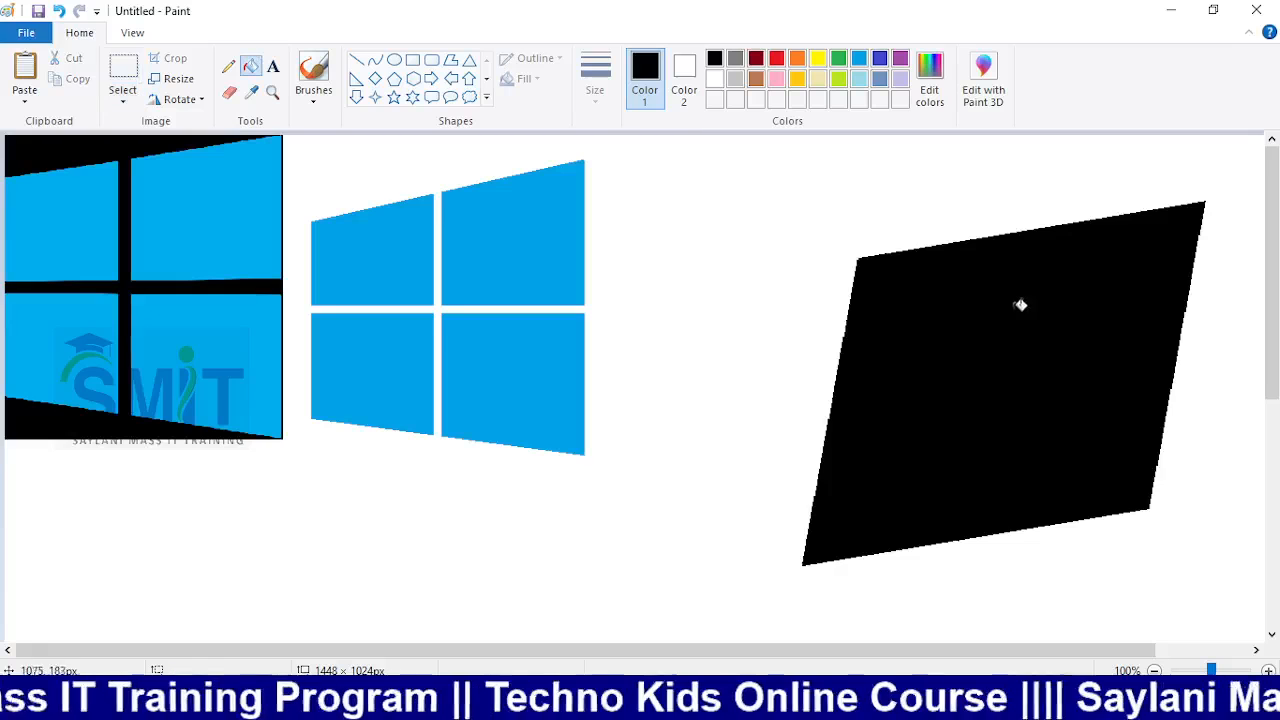
click(859, 58)
click(975, 222)
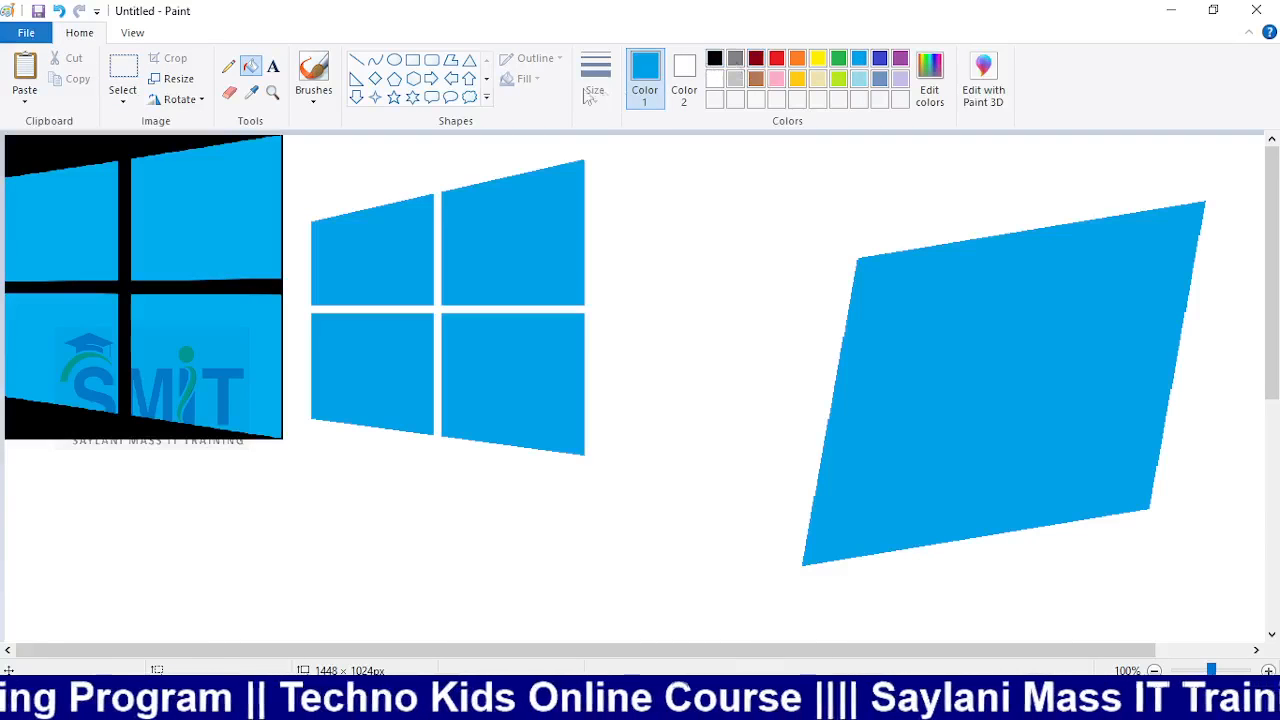
click(356, 60)
click(603, 98)
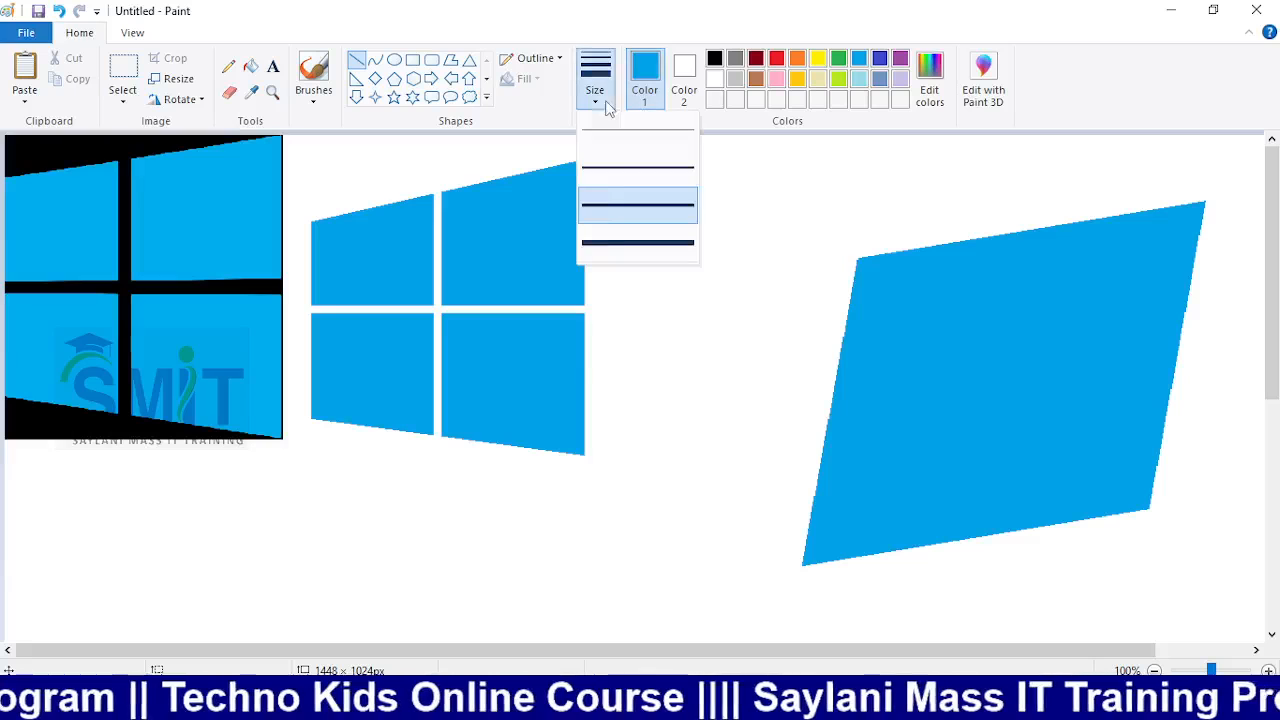
click(610, 242)
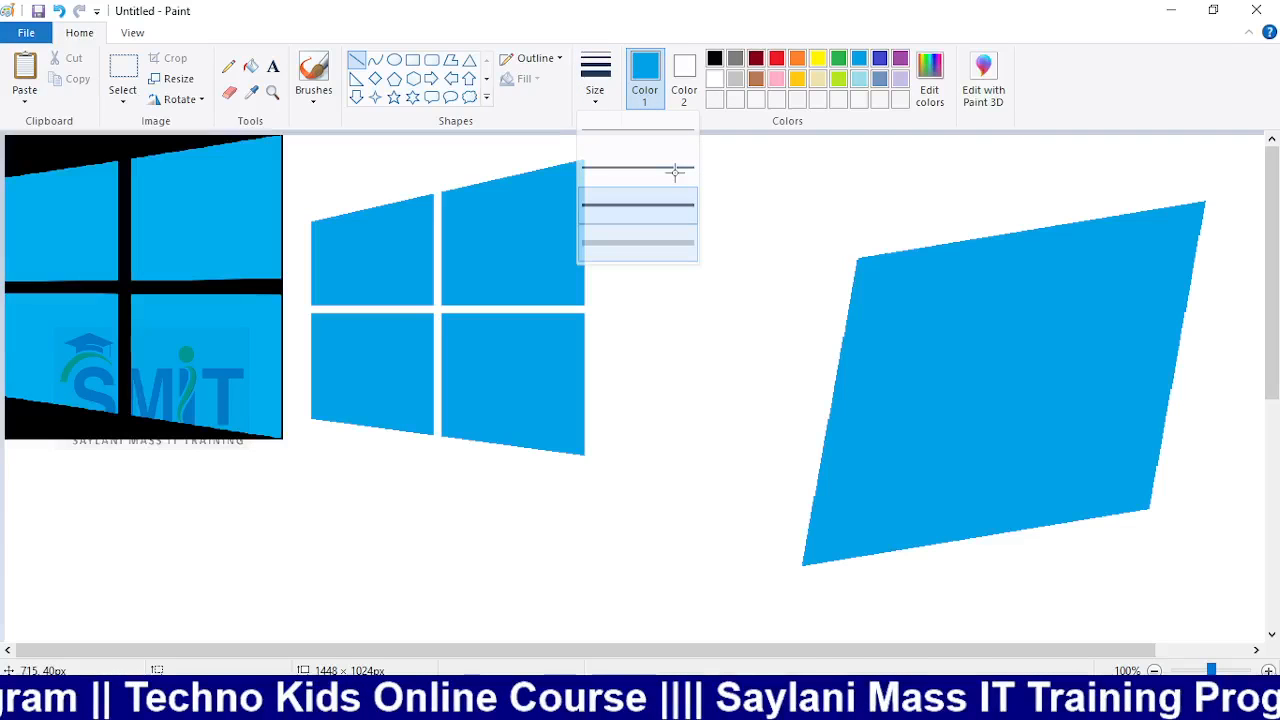
Draw thick white vertical and horizontal dividers through the blue parallelogram, nudging them into place
click(675, 168)
drag(1022, 184, 1019, 573)
key(Left)
key(Left)
key(Left)
key(Left)
key(Left)
key(Left)
key(Left)
key(Left)
key(Left)
key(Left)
key(Left)
key(Left)
key(Left)
key(Left)
key(Left)
key(Left)
key(Left)
key(Left)
key(Left)
key(Left)
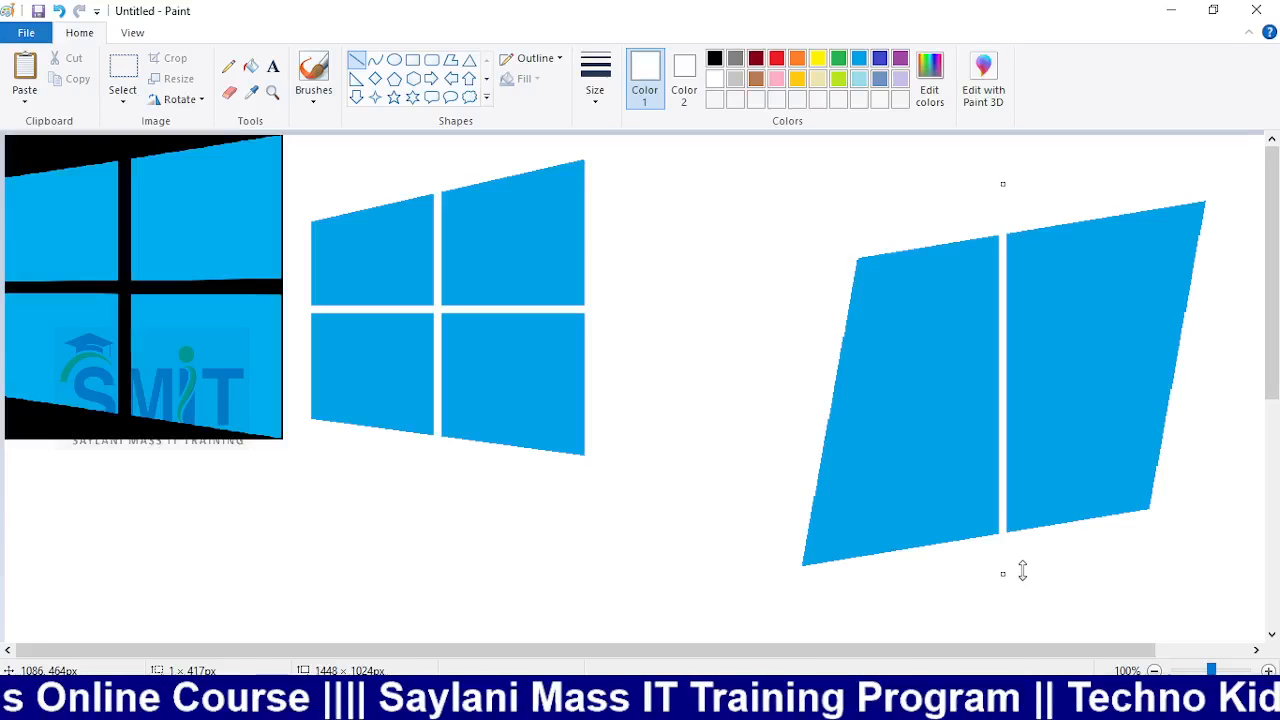
drag(786, 389, 1264, 375)
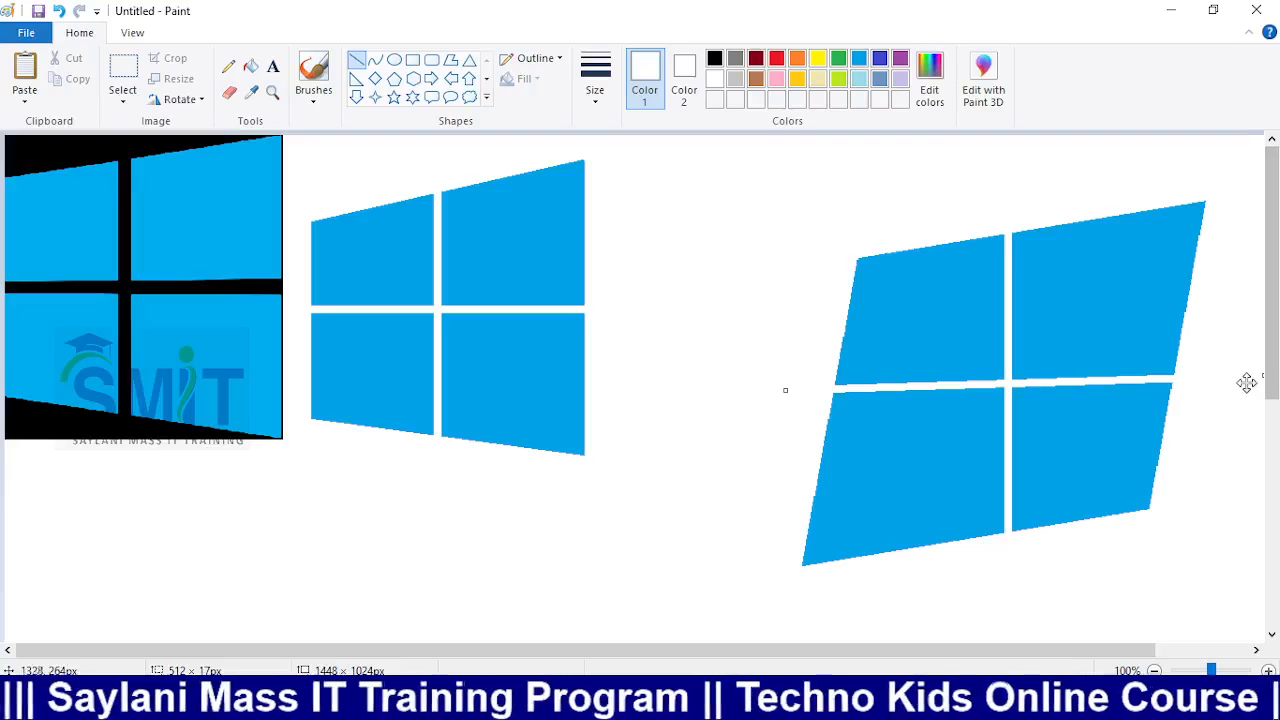
key(Up)
key(Up)
key(Up)
key(Up)
key(Up)
key(Up)
key(Up)
key(Up)
key(Up)
key(Up)
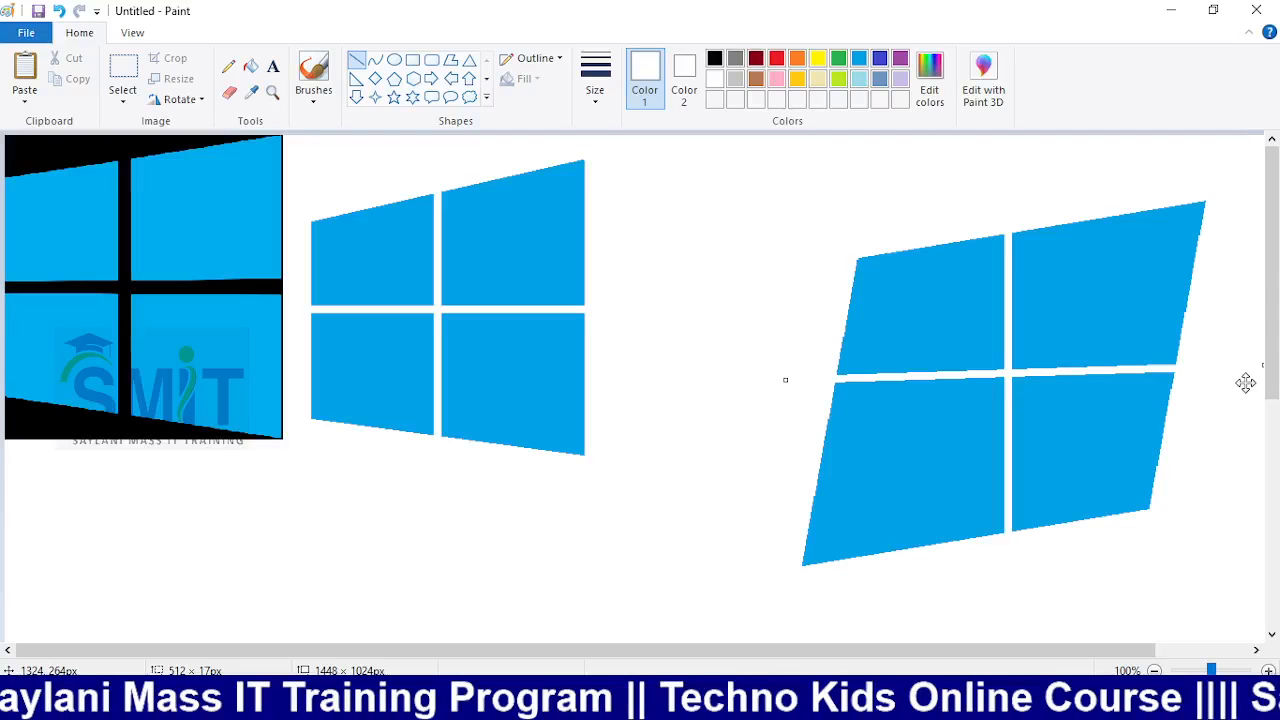
key(Down)
key(Down)
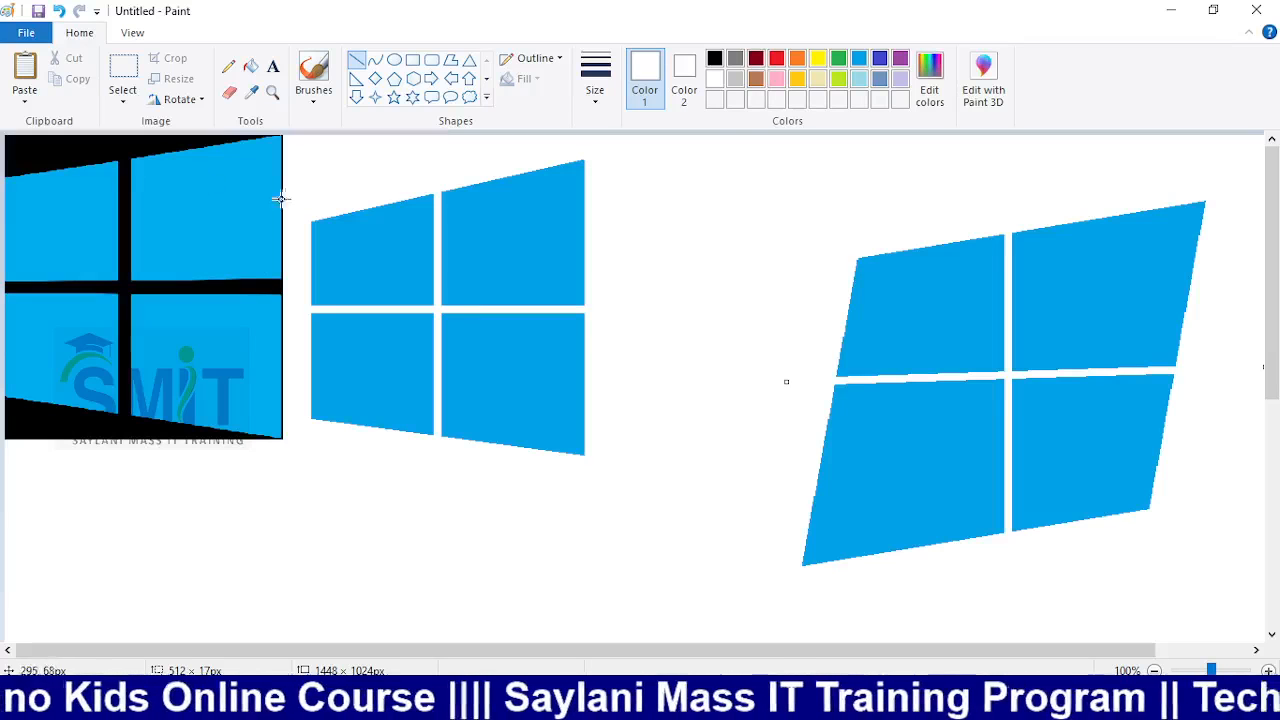
Use an enlarged eraser to clean the tilted logo's ragged top-right corner and bottom-left edge
click(230, 92)
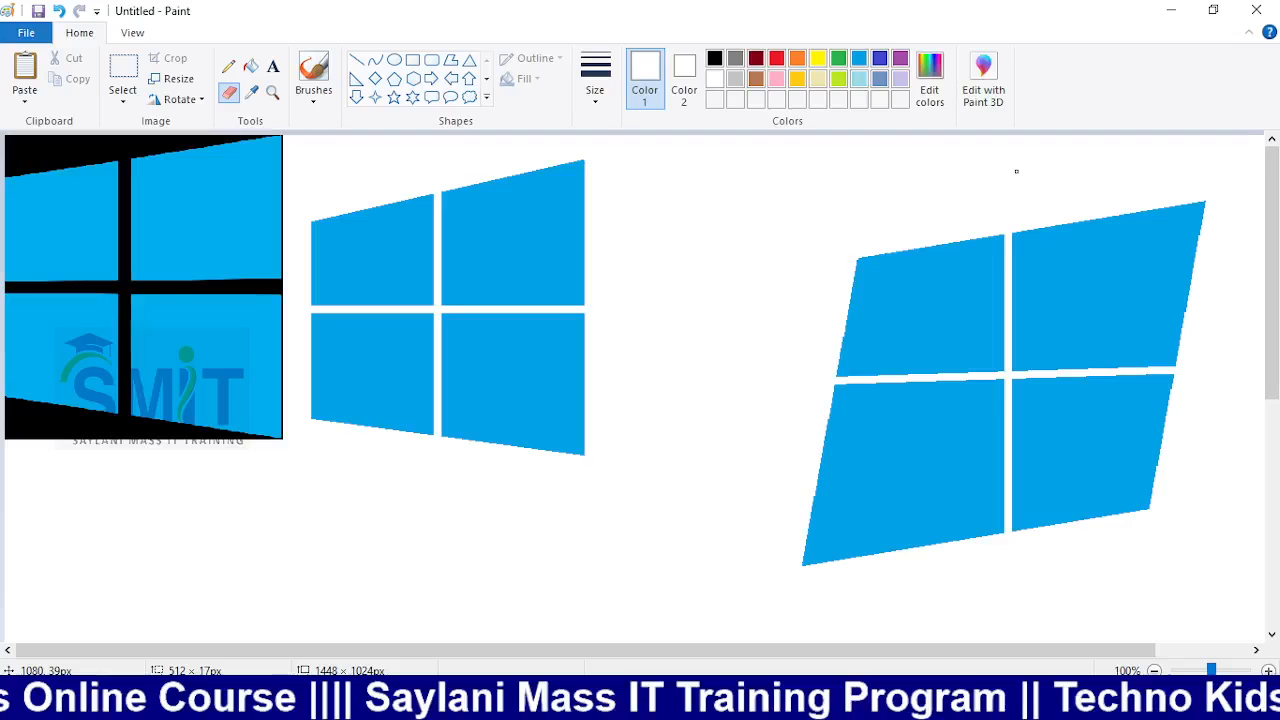
key(ctrl+plus)
key(ctrl+plus)
key(ctrl+plus)
key(ctrl+plus)
key(ctrl+plus)
key(ctrl+plus)
key(ctrl+plus)
key(ctrl+plus)
key(ctrl+plus)
key(ctrl+plus)
key(ctrl+plus)
key(ctrl+plus)
key(ctrl+plus)
key(ctrl+plus)
key(ctrl+plus)
key(ctrl+plus)
key(ctrl+plus)
key(ctrl+plus)
key(ctrl+plus)
key(ctrl+plus)
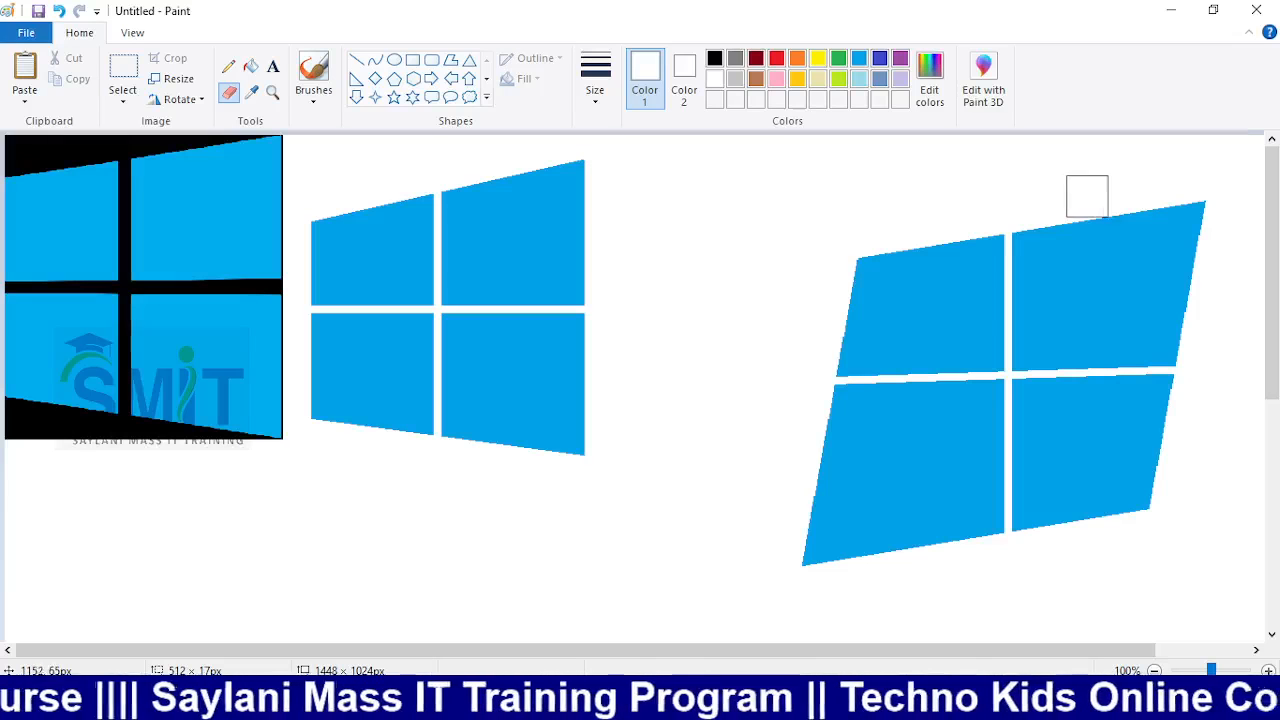
drag(1087, 195, 1200, 192)
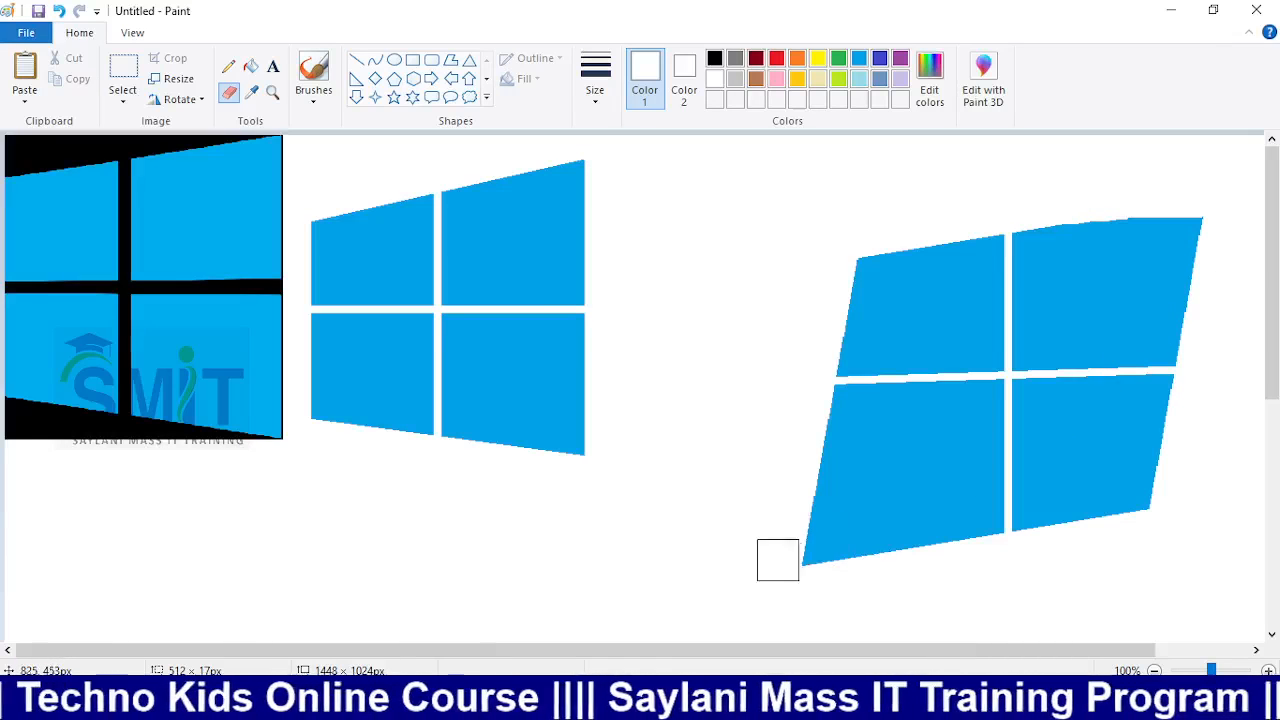
drag(795, 584, 859, 580)
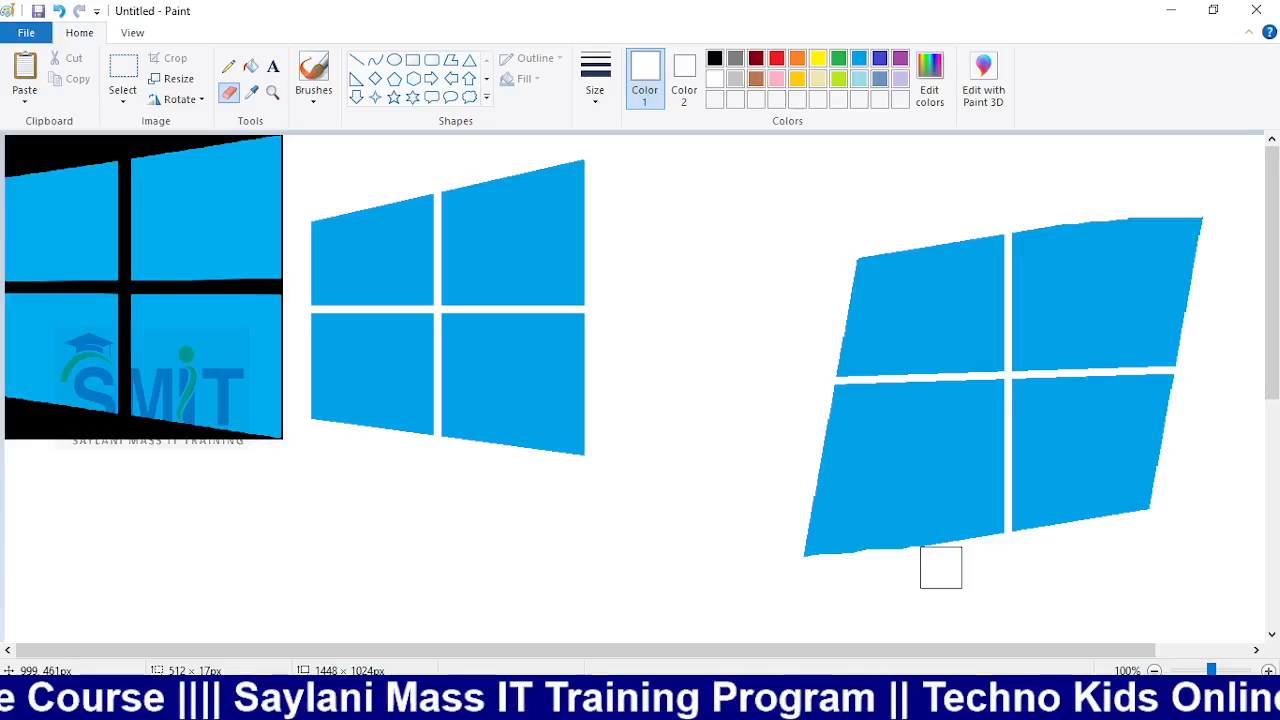
mouse_move(941, 567)
mouse_down()
mouse_move(834, 566)
mouse_move(911, 563)
mouse_move(833, 563)
mouse_move(806, 557)
mouse_move(903, 569)
mouse_move(787, 543)
mouse_up()
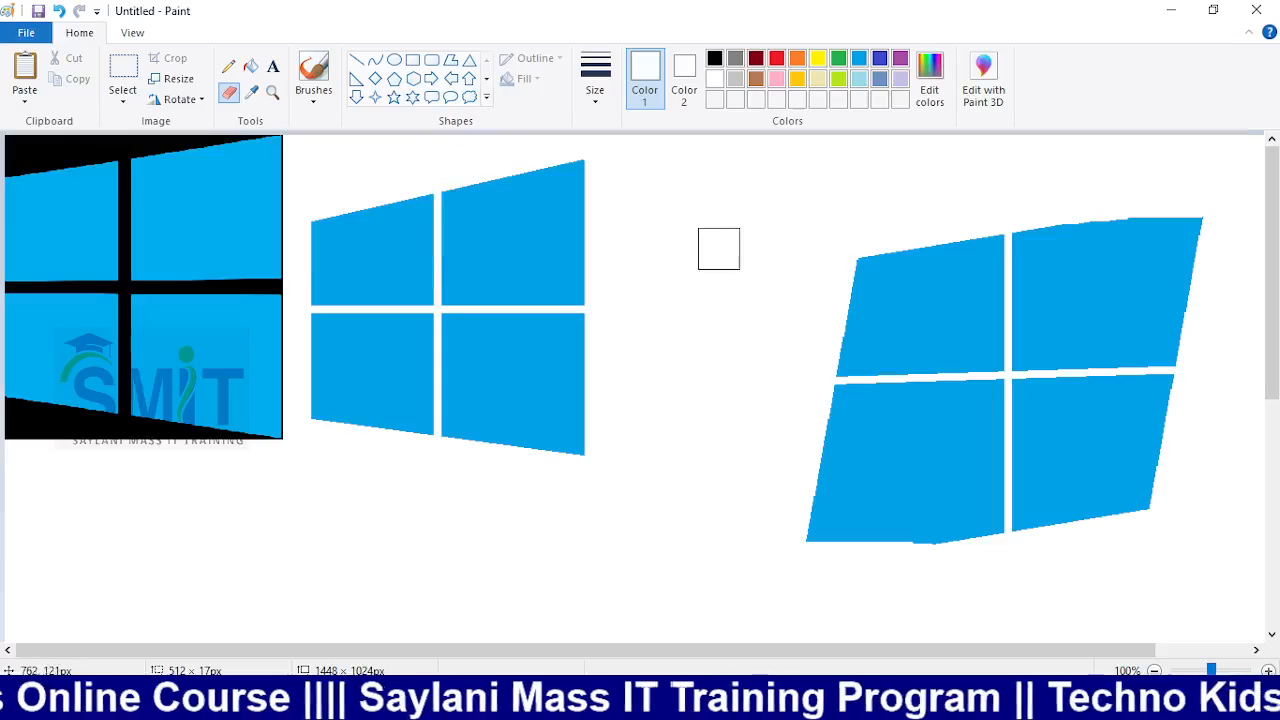
Start a new picture without saving the old drawing and fill the canvas pink
key(ctrl+n)
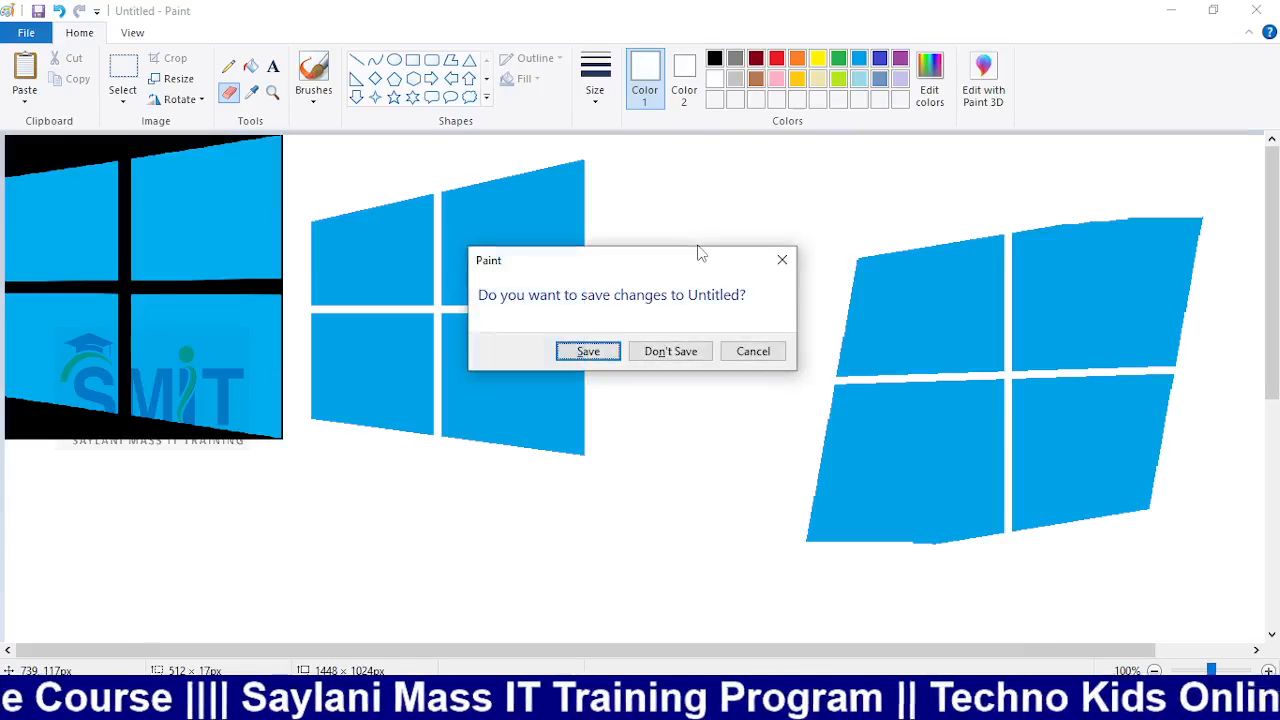
key(Tab)
key(Return)
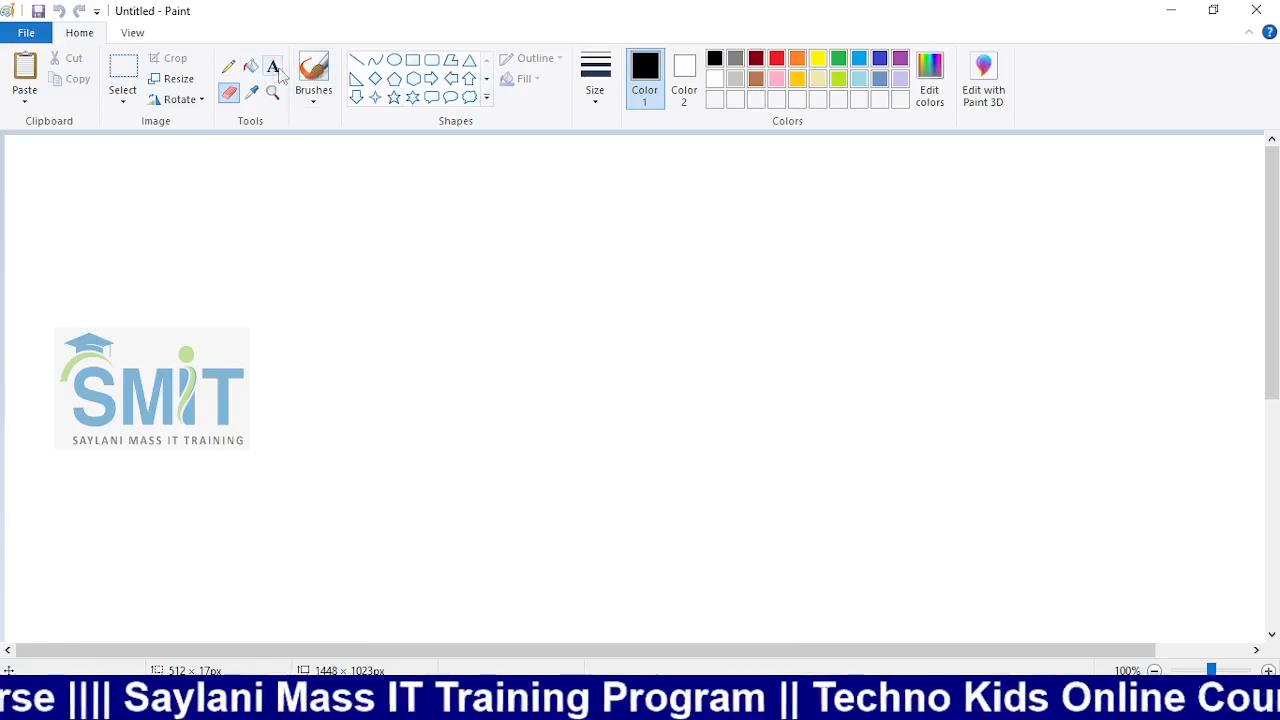
click(250, 66)
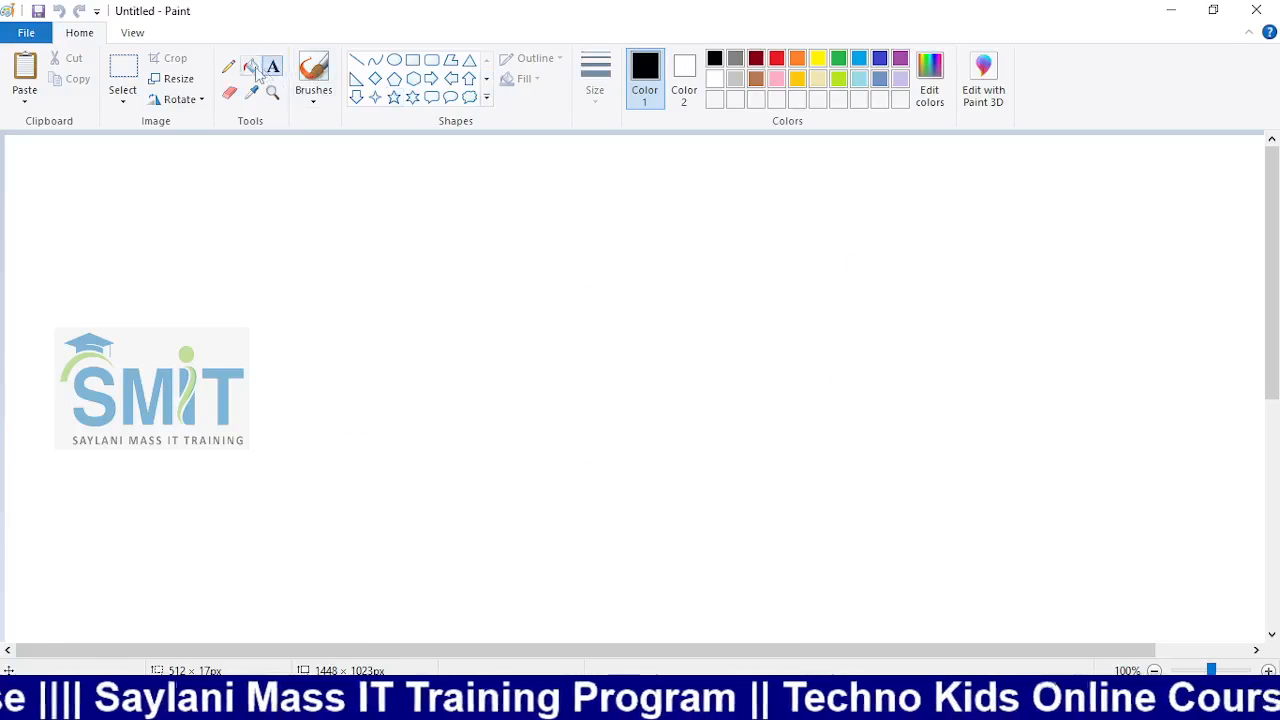
click(777, 79)
click(629, 305)
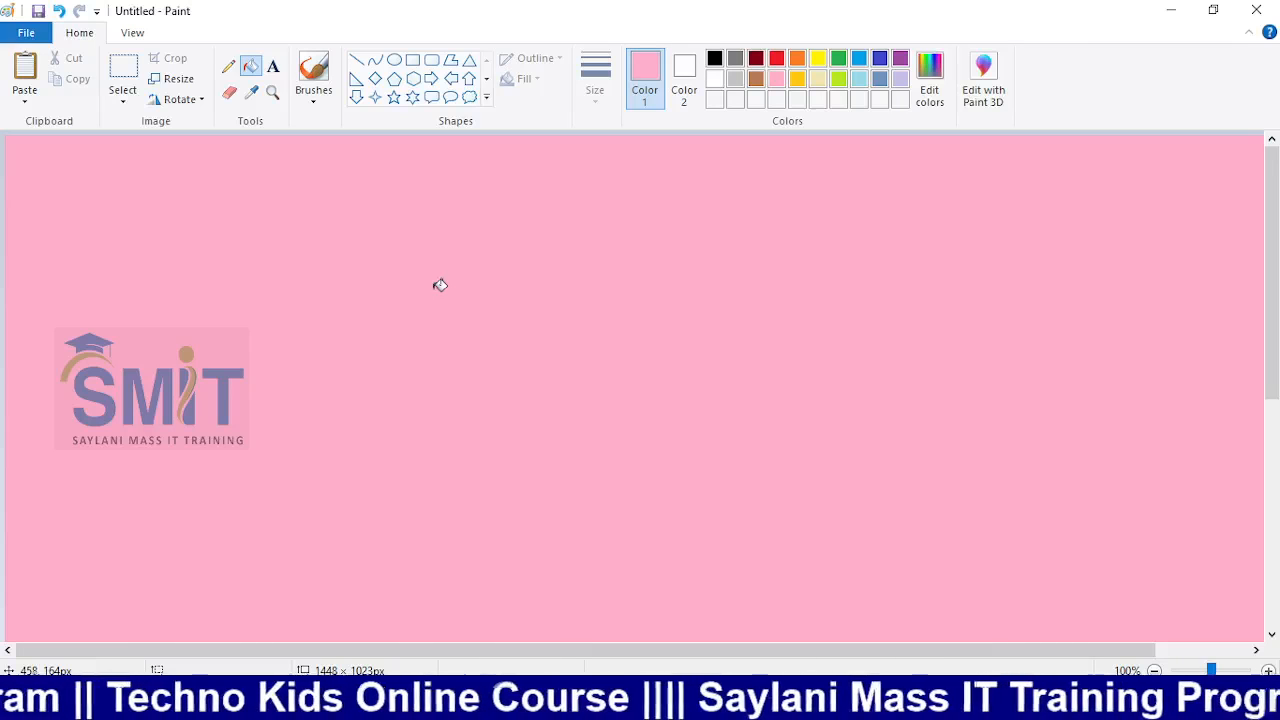
Draw a thick orange diagonal line across the canvas's upper left
click(356, 60)
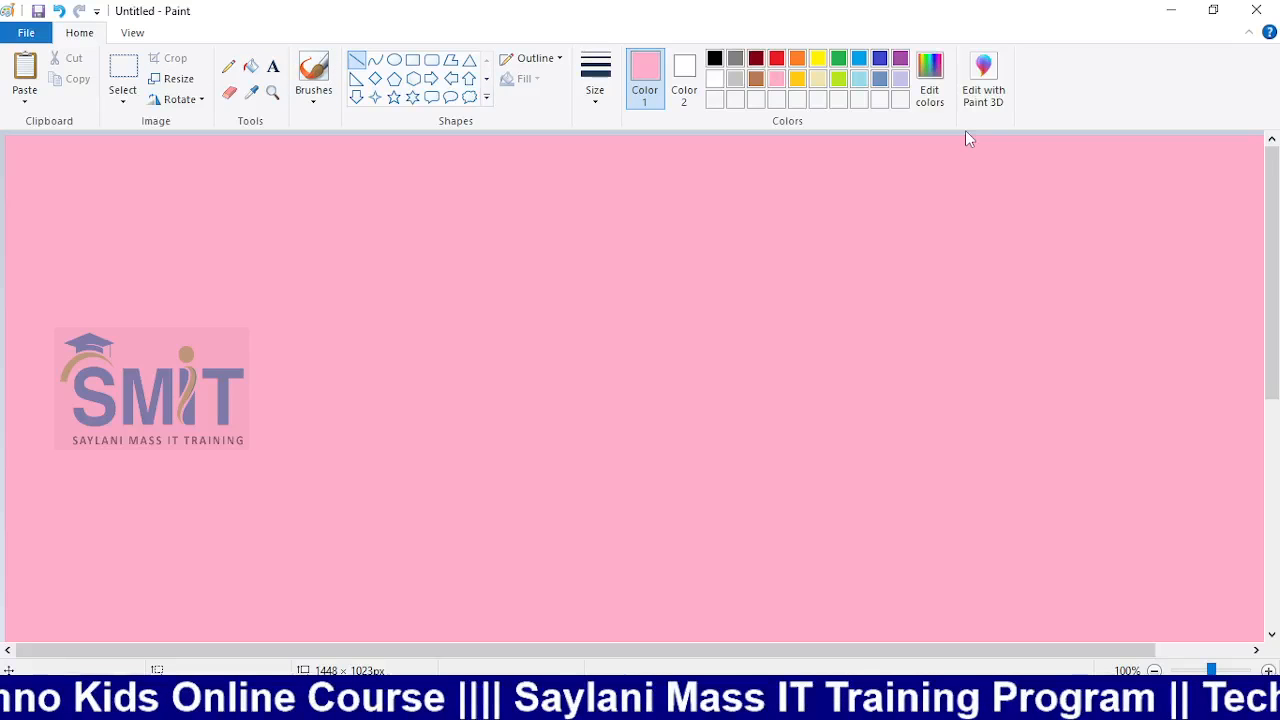
click(797, 58)
mouse_move(546, 138)
mouse_down()
mouse_move(260, 296)
mouse_move(4, 508)
mouse_up()
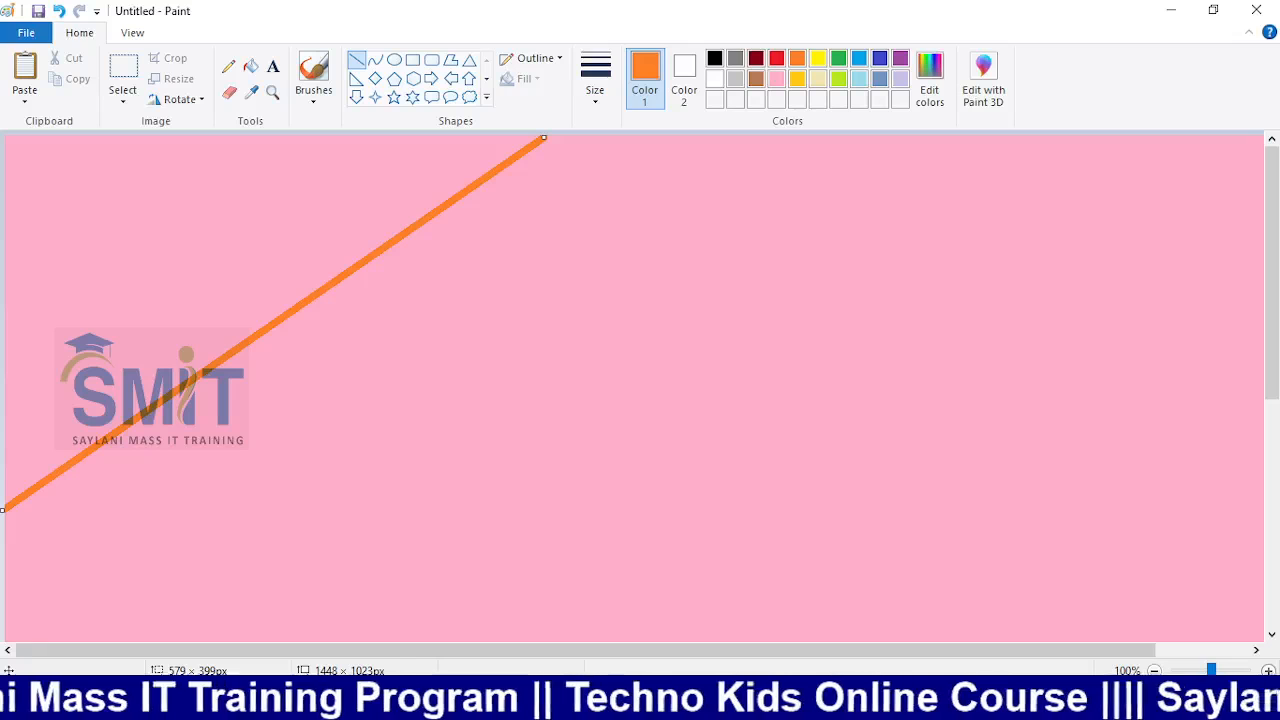
Drag the canvas edges to trim it to 1046 px wide and 443 px tall
click(1155, 671)
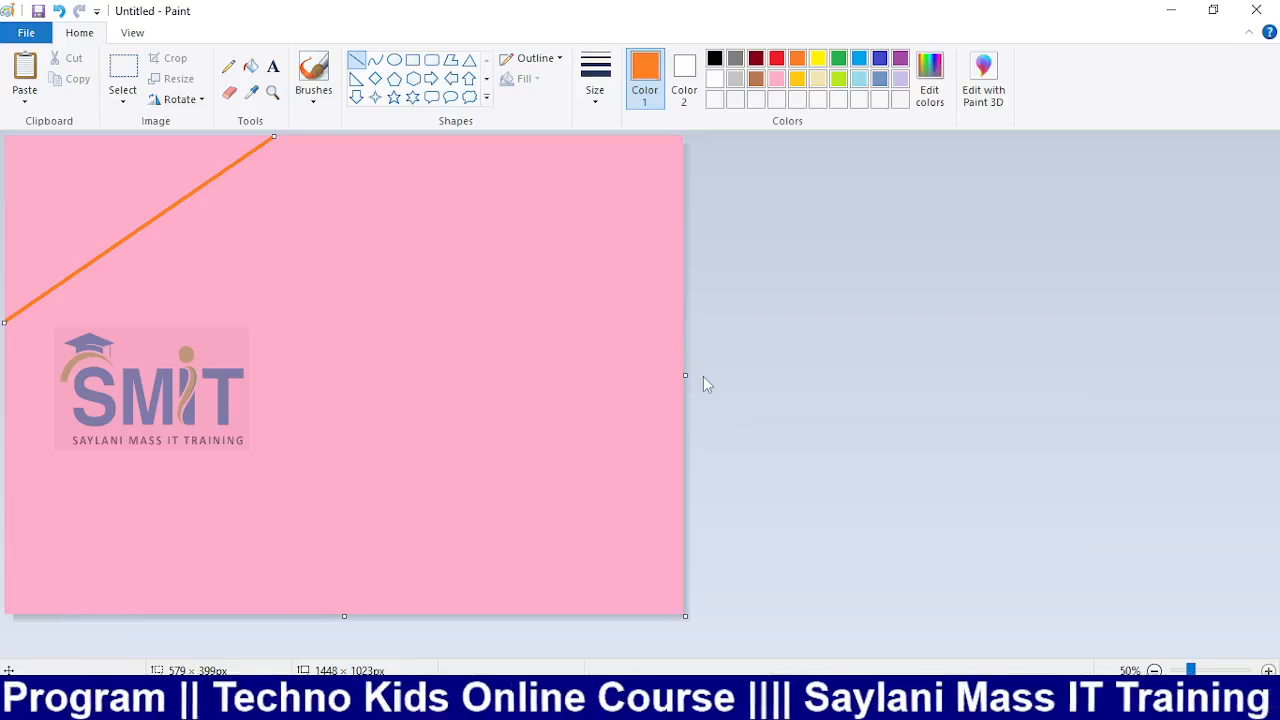
drag(686, 375, 494, 360)
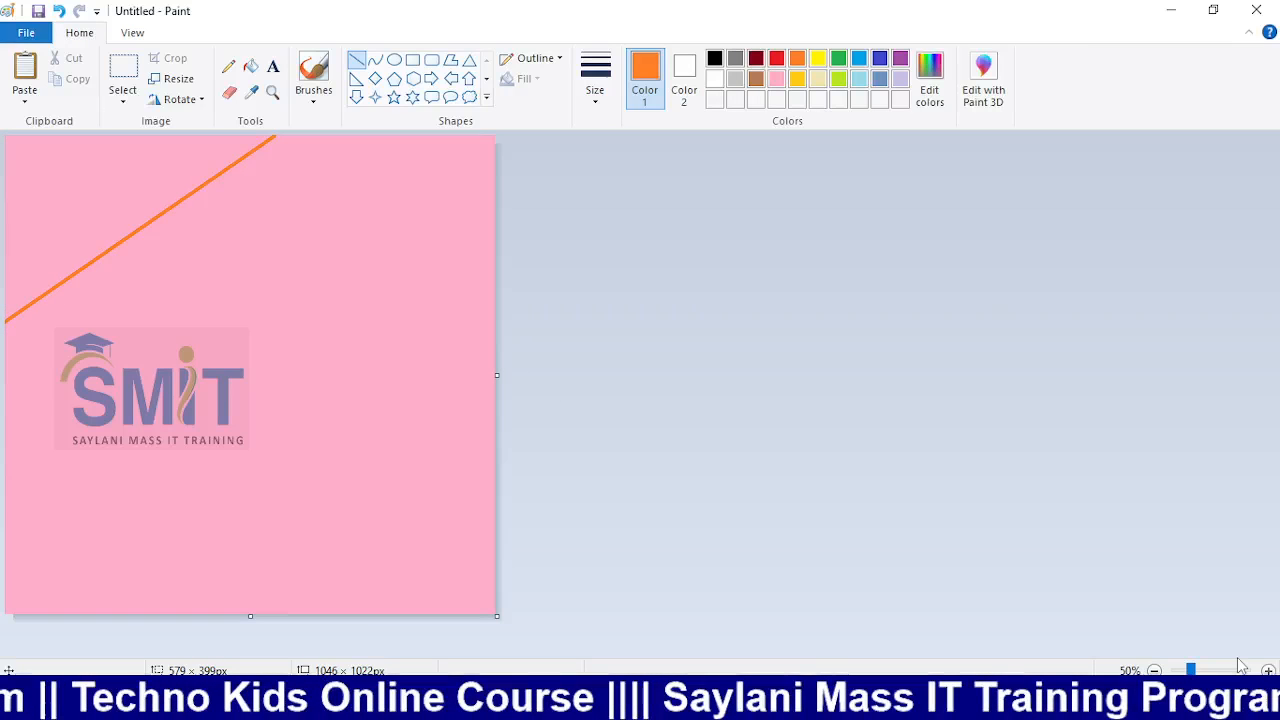
click(1268, 670)
scroll(984, 603, down, 4)
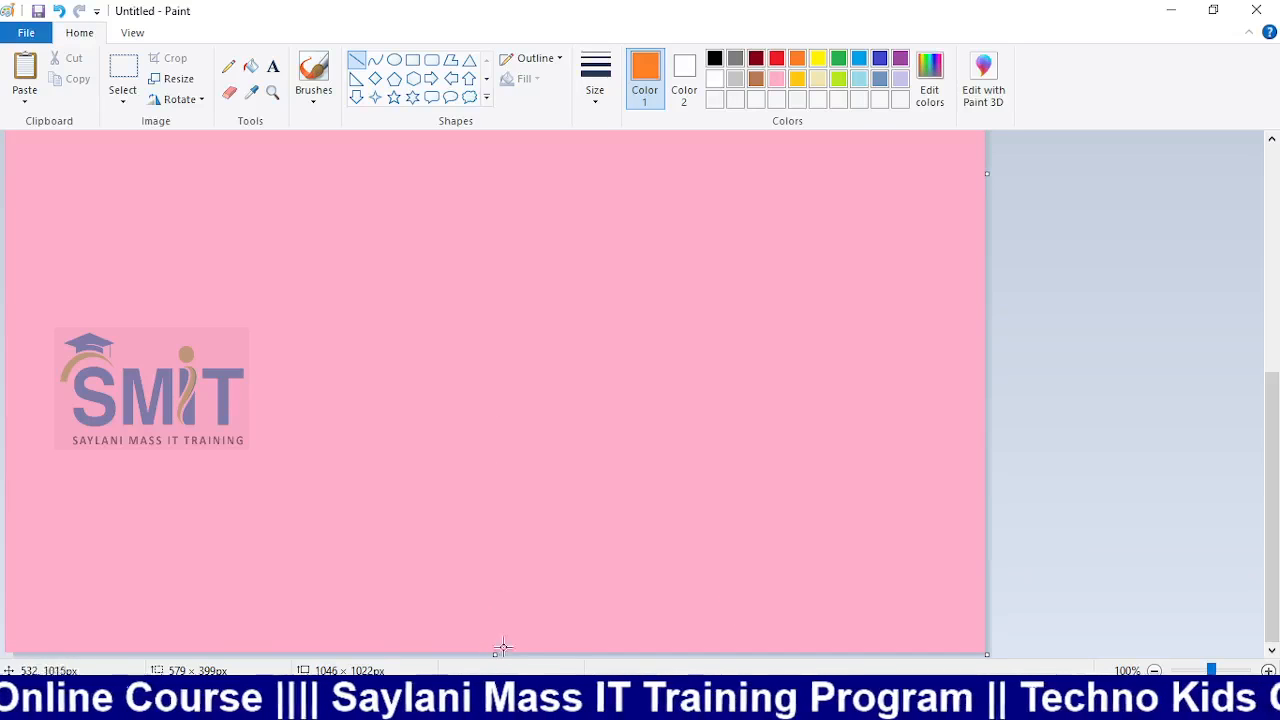
drag(496, 656, 508, 409)
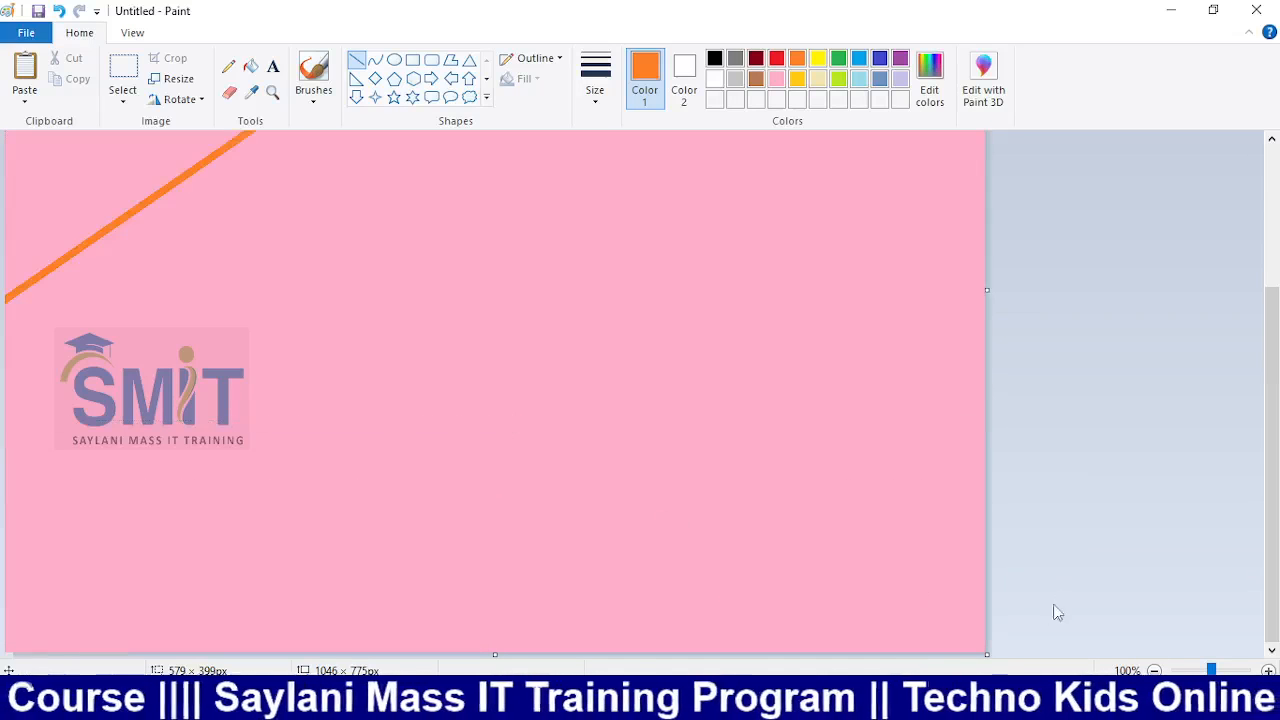
scroll(750, 588, down, 2)
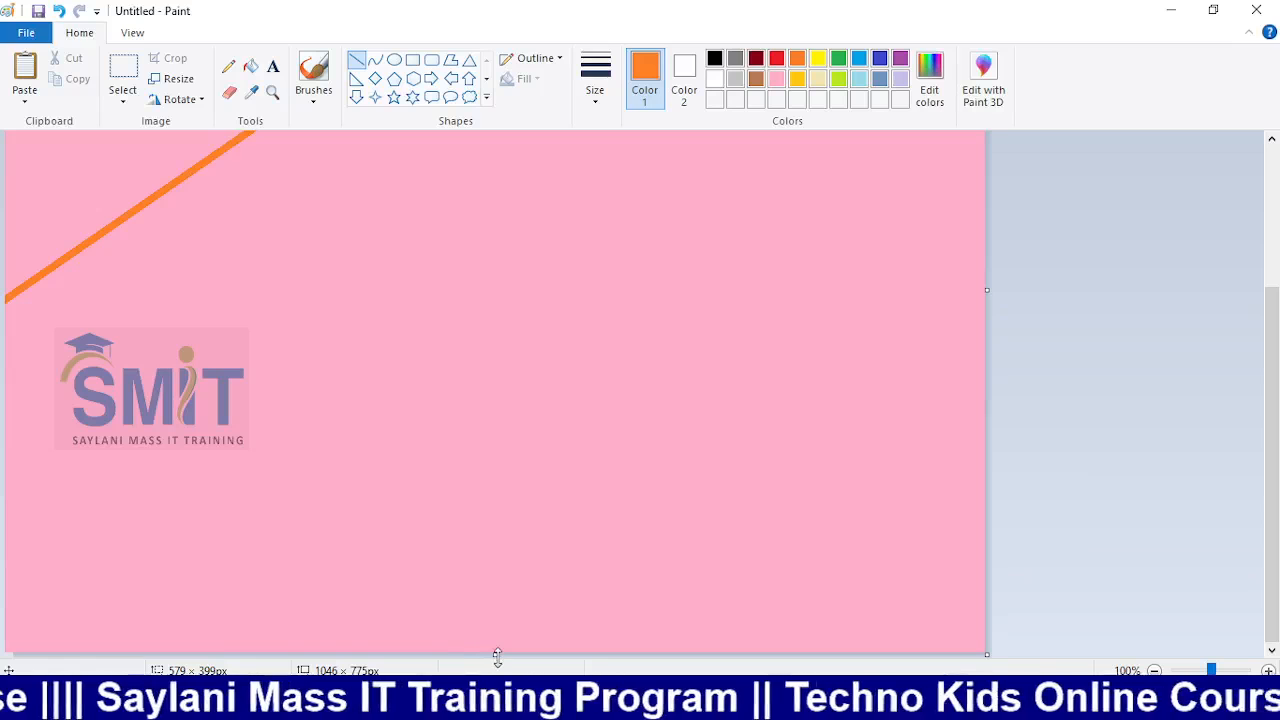
drag(497, 656, 512, 514)
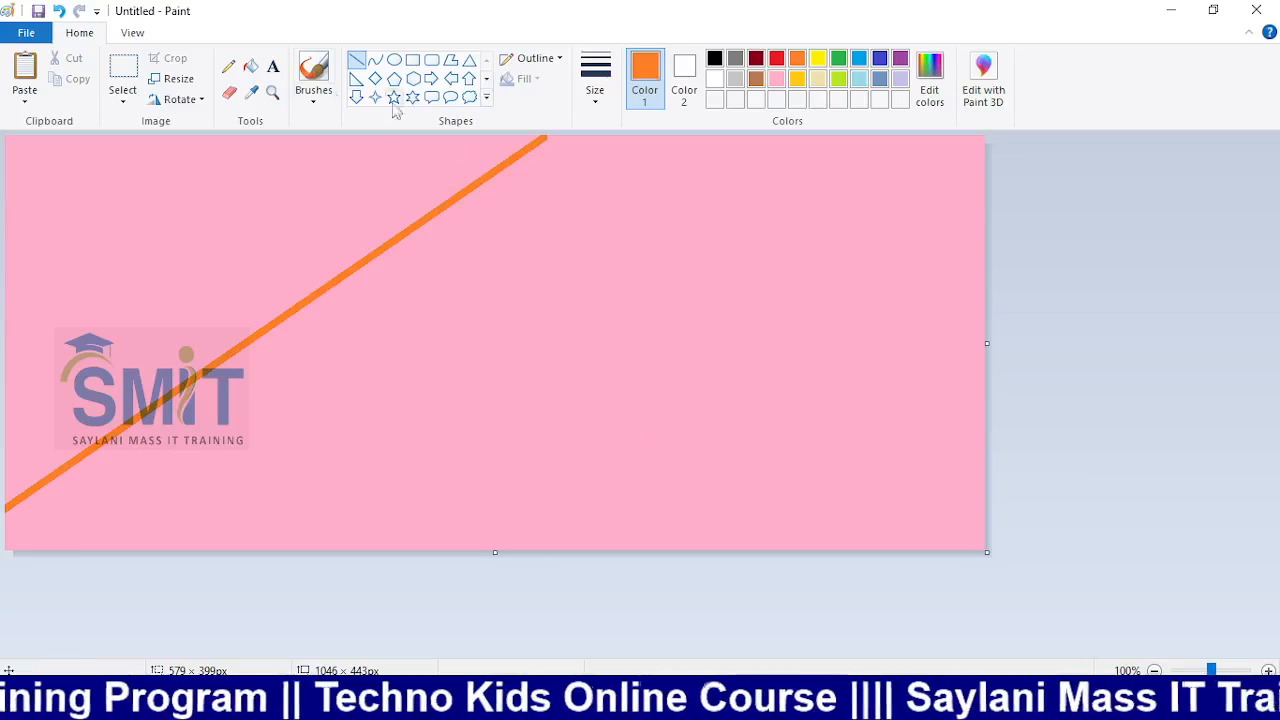
Fill the top-left corner orange and add a wide indigo diagonal band beside it
click(250, 65)
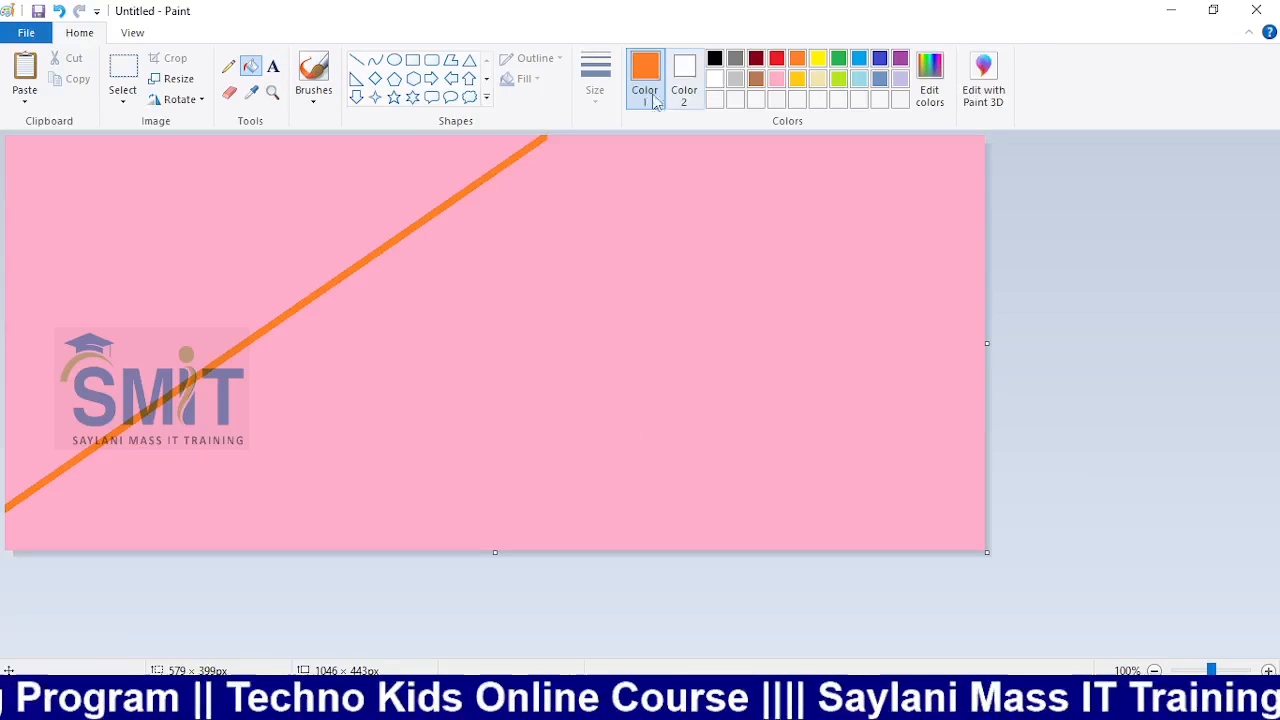
click(386, 164)
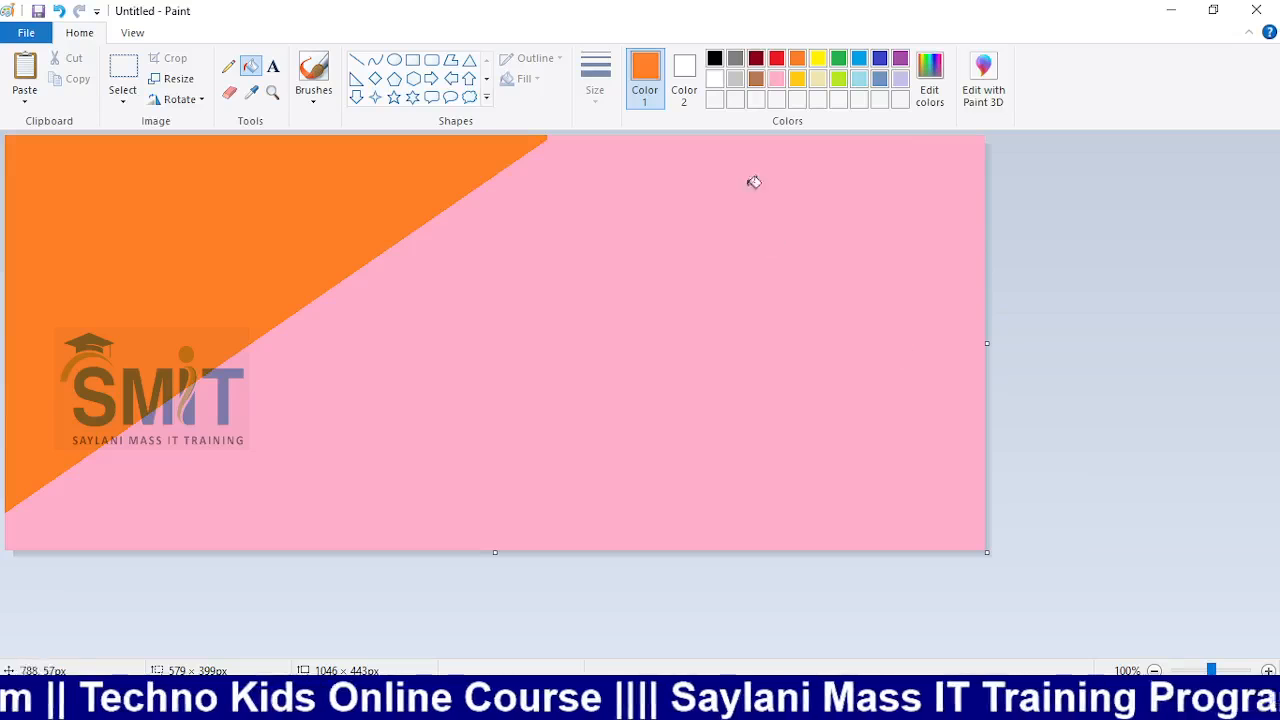
click(356, 60)
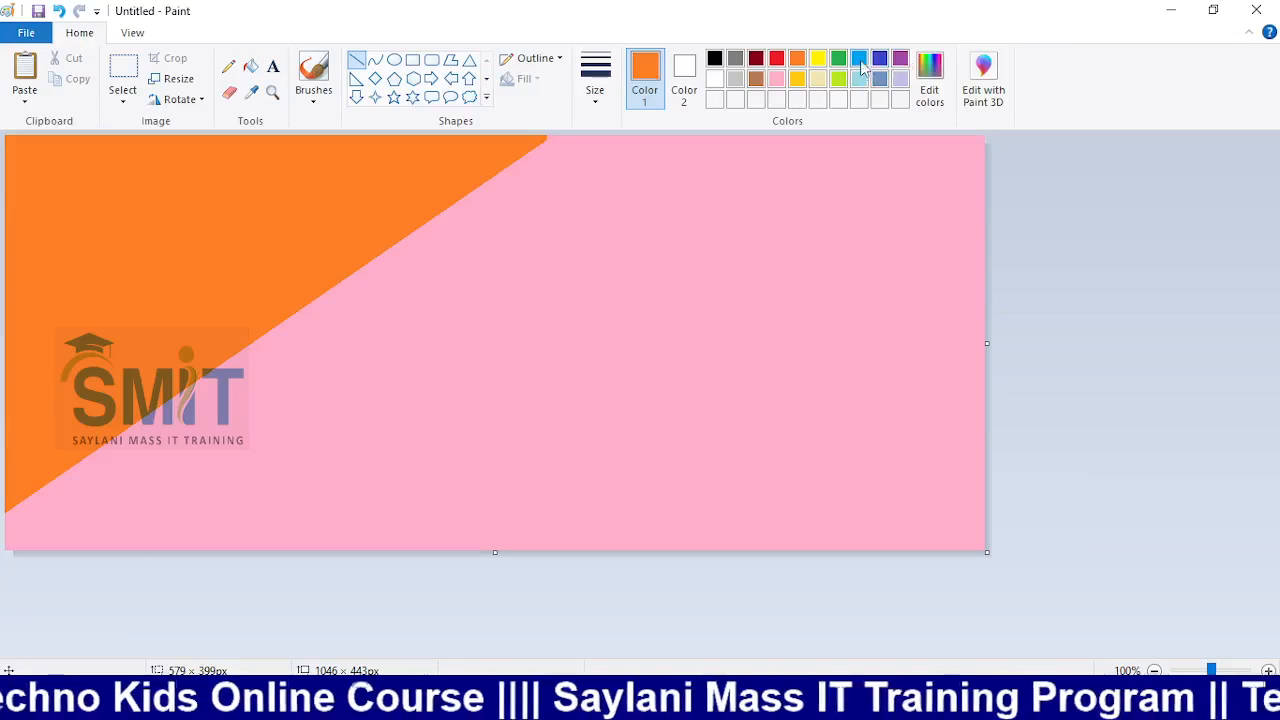
click(880, 62)
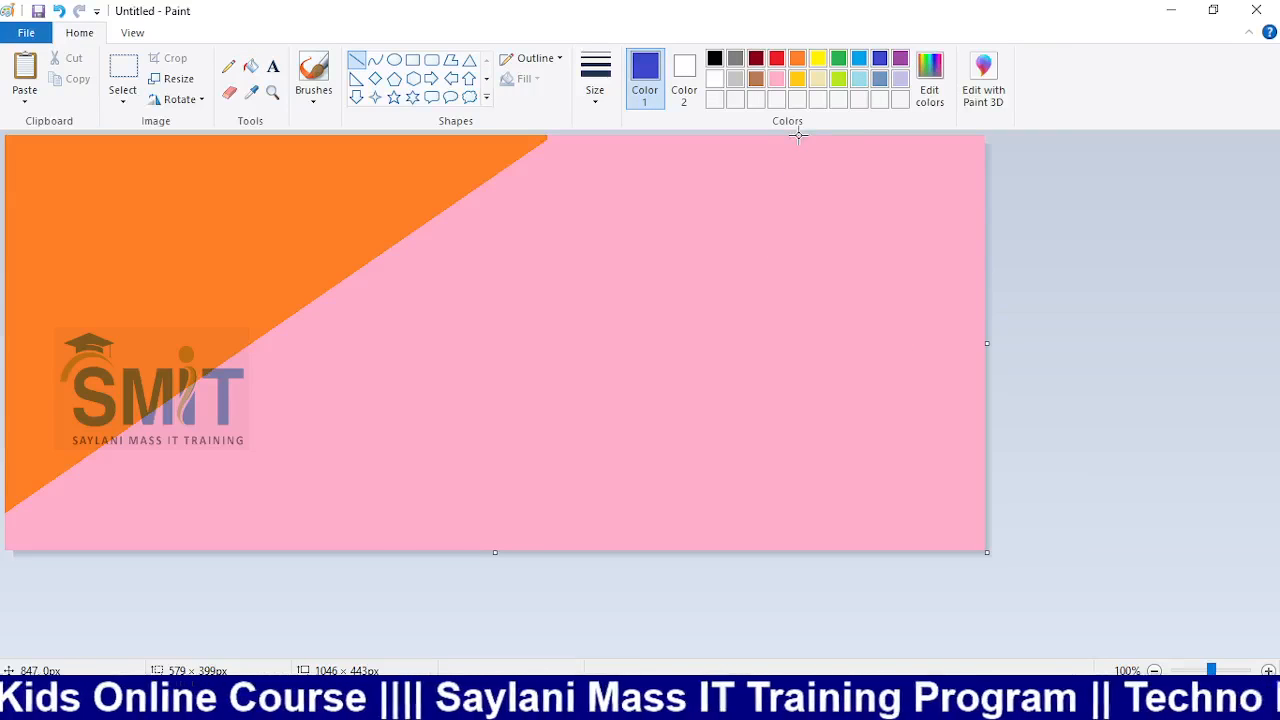
mouse_move(798, 136)
mouse_down()
mouse_move(594, 409)
mouse_move(443, 551)
mouse_up()
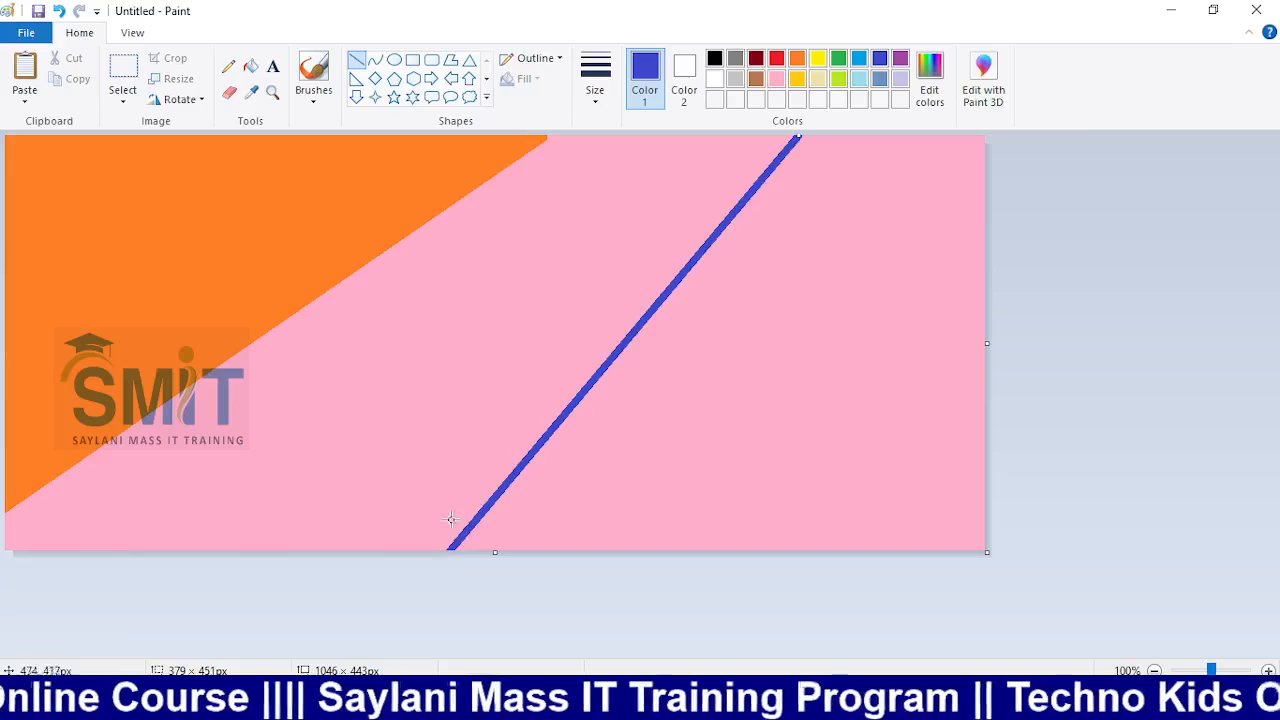
click(250, 66)
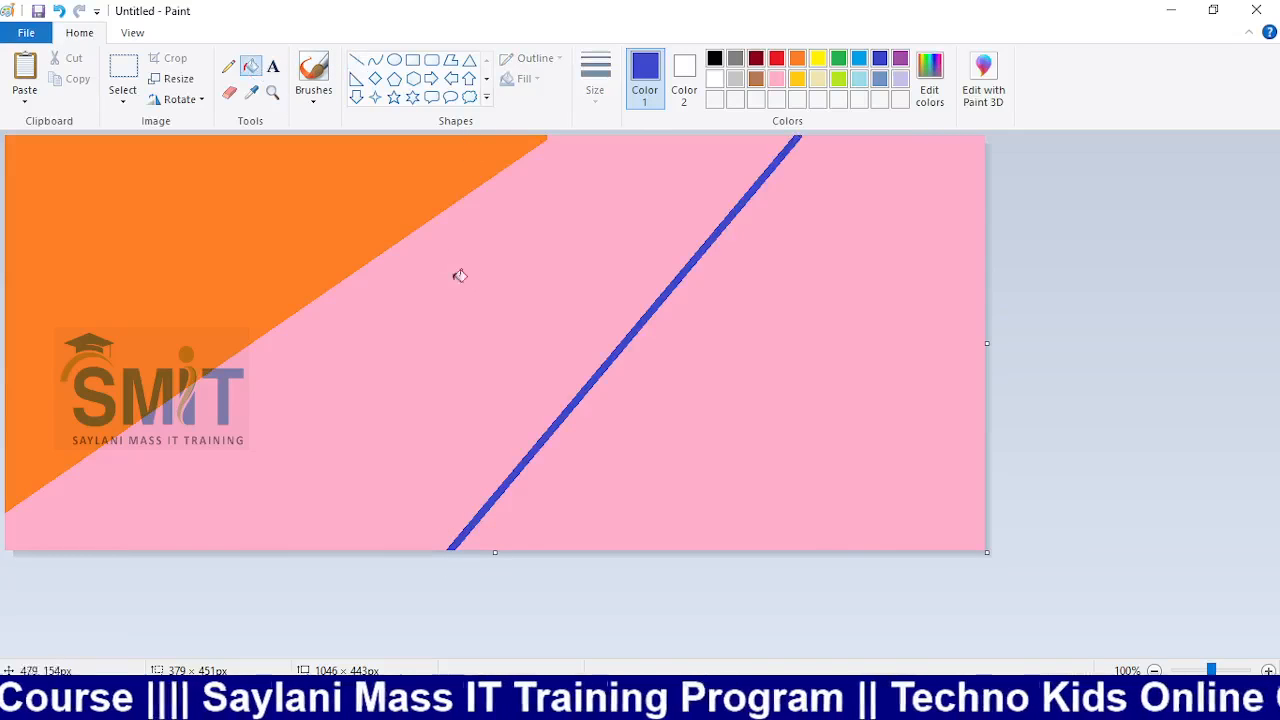
click(459, 276)
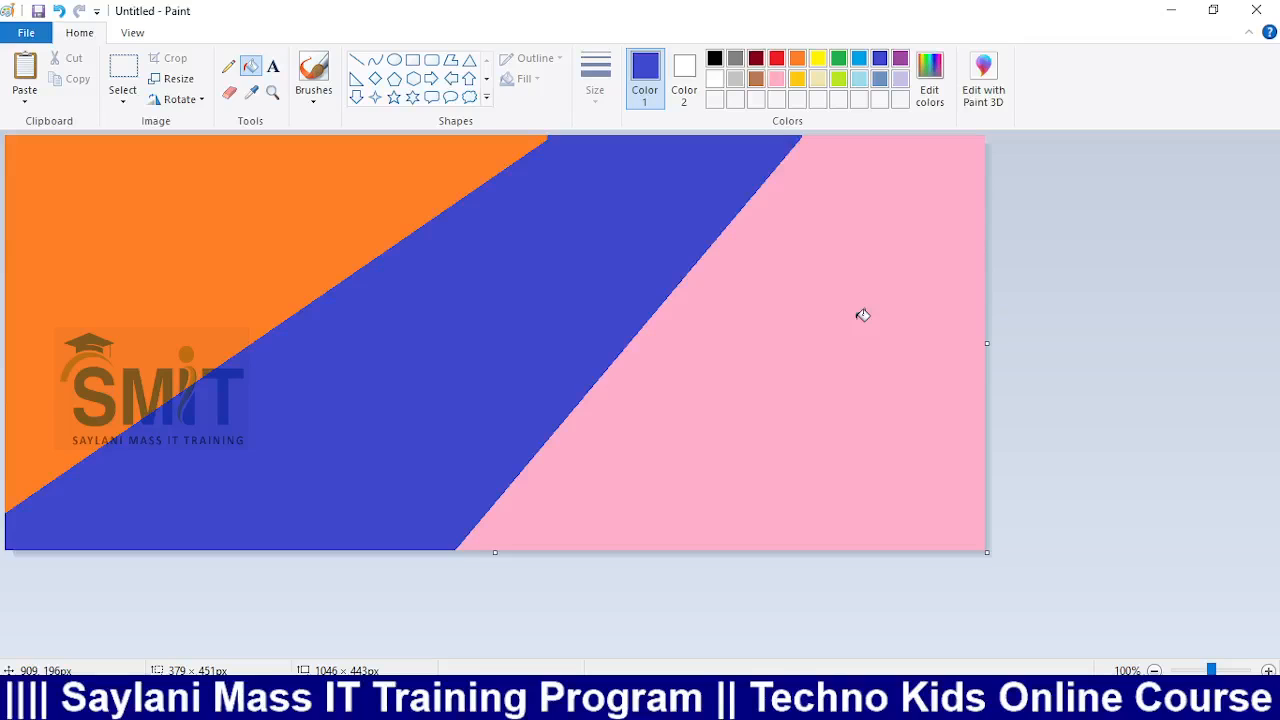
click(172, 78)
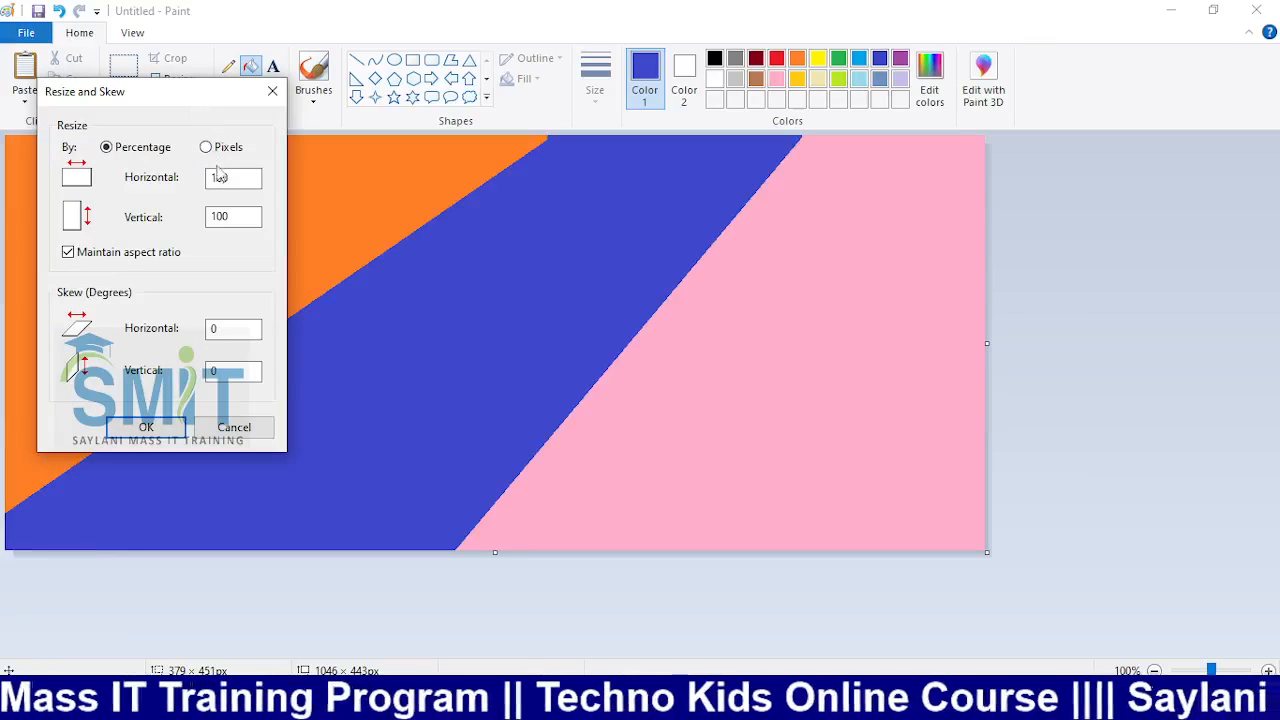
With aspect ratio unlocked, shrink the width to 50% then 10%, leaving a 53×443 px strip
click(68, 253)
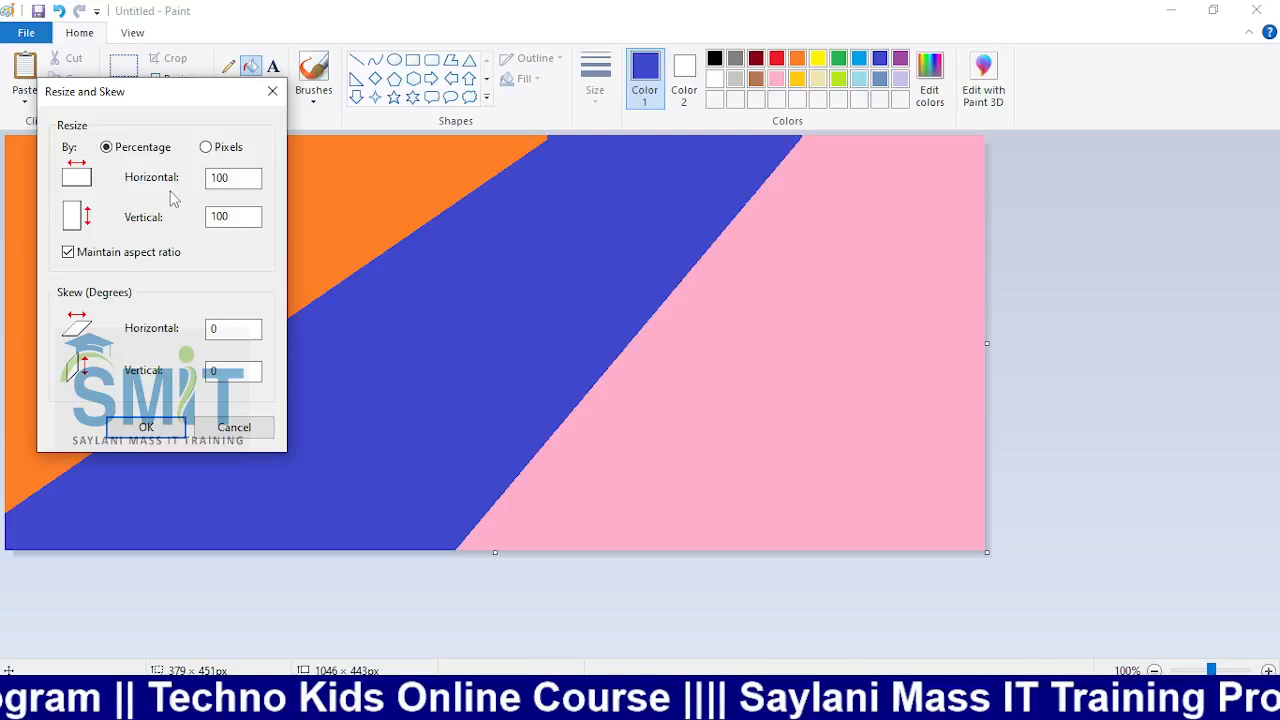
click(68, 252)
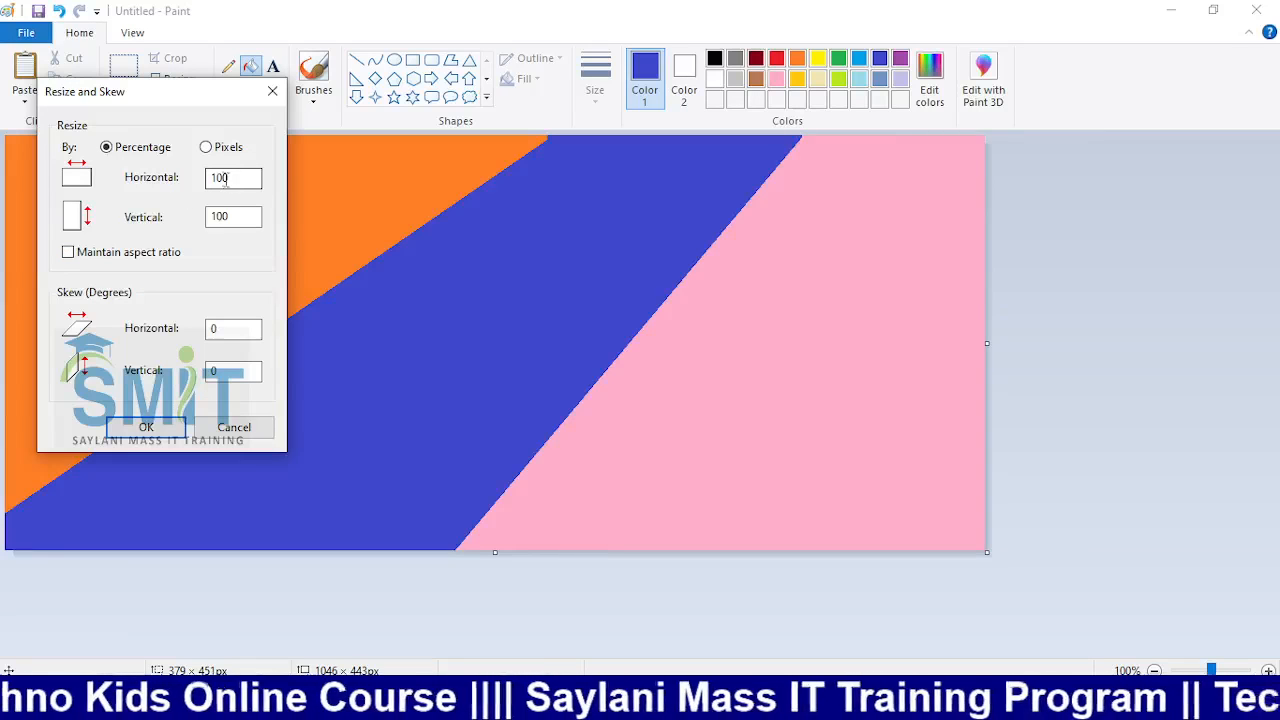
click(223, 178)
key(BackSpace)
key(BackSpace)
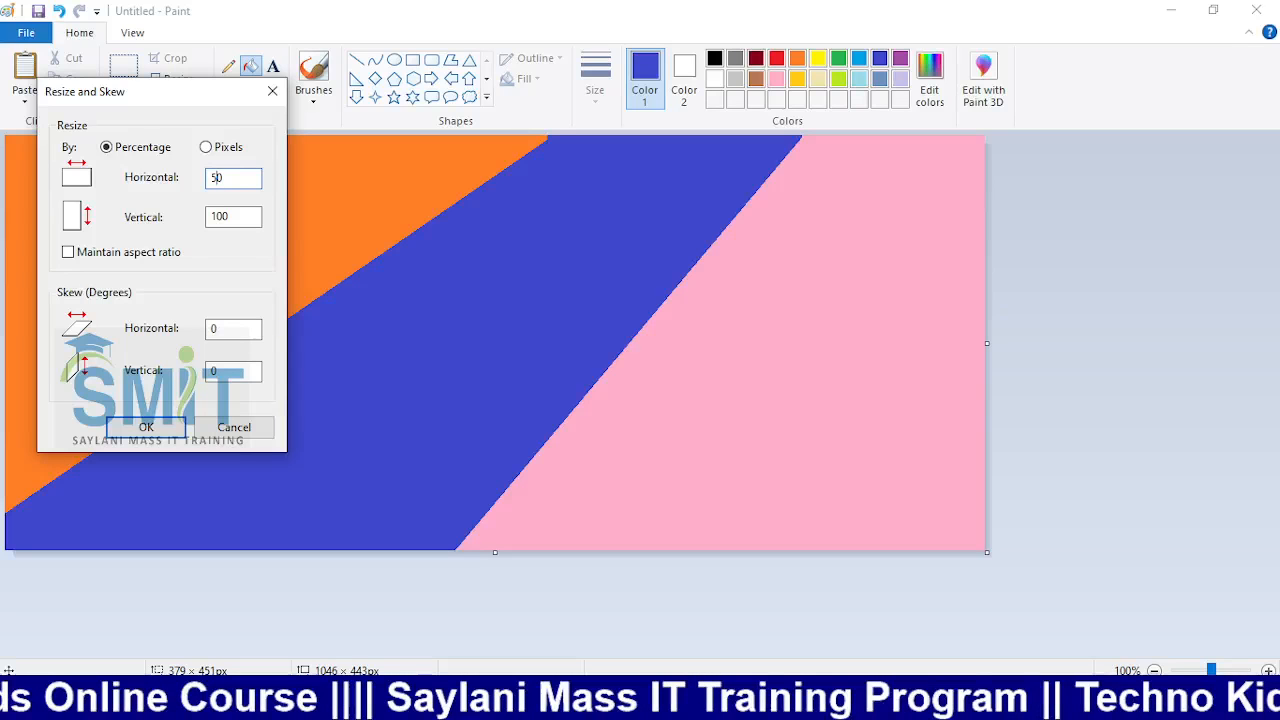
text(5)
key(Return)
click(172, 79)
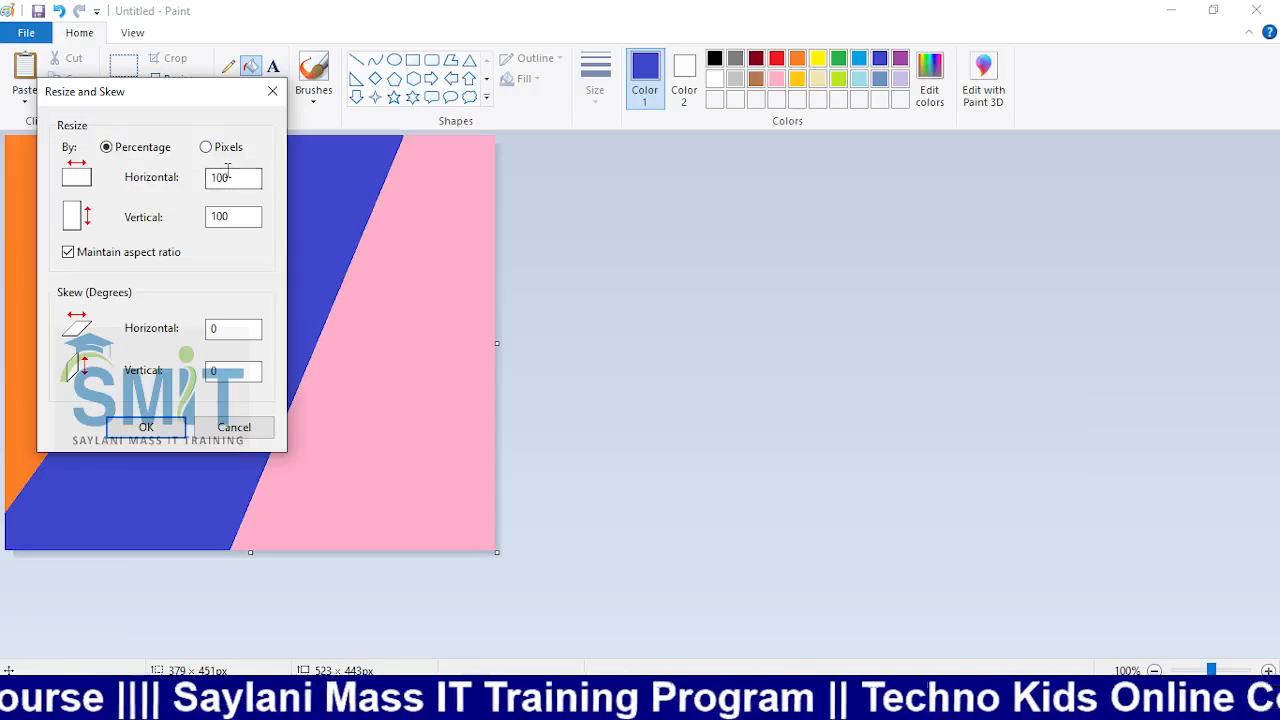
click(136, 254)
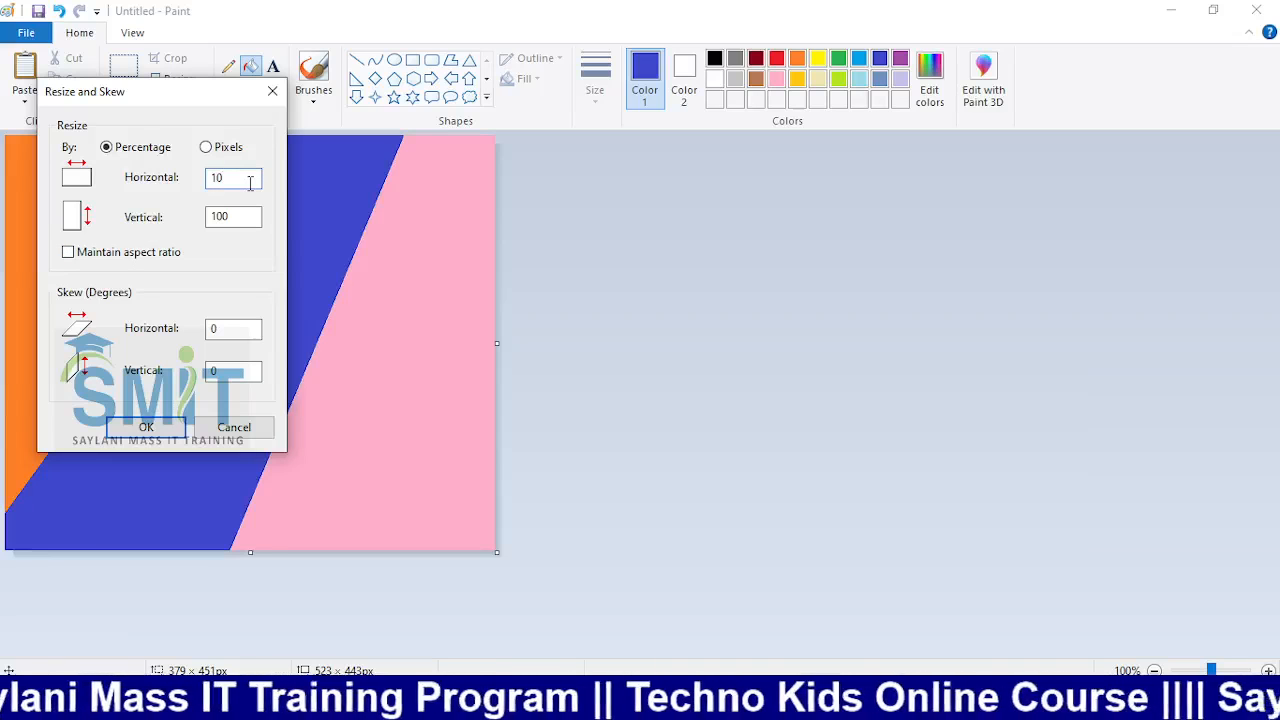
key(Return)
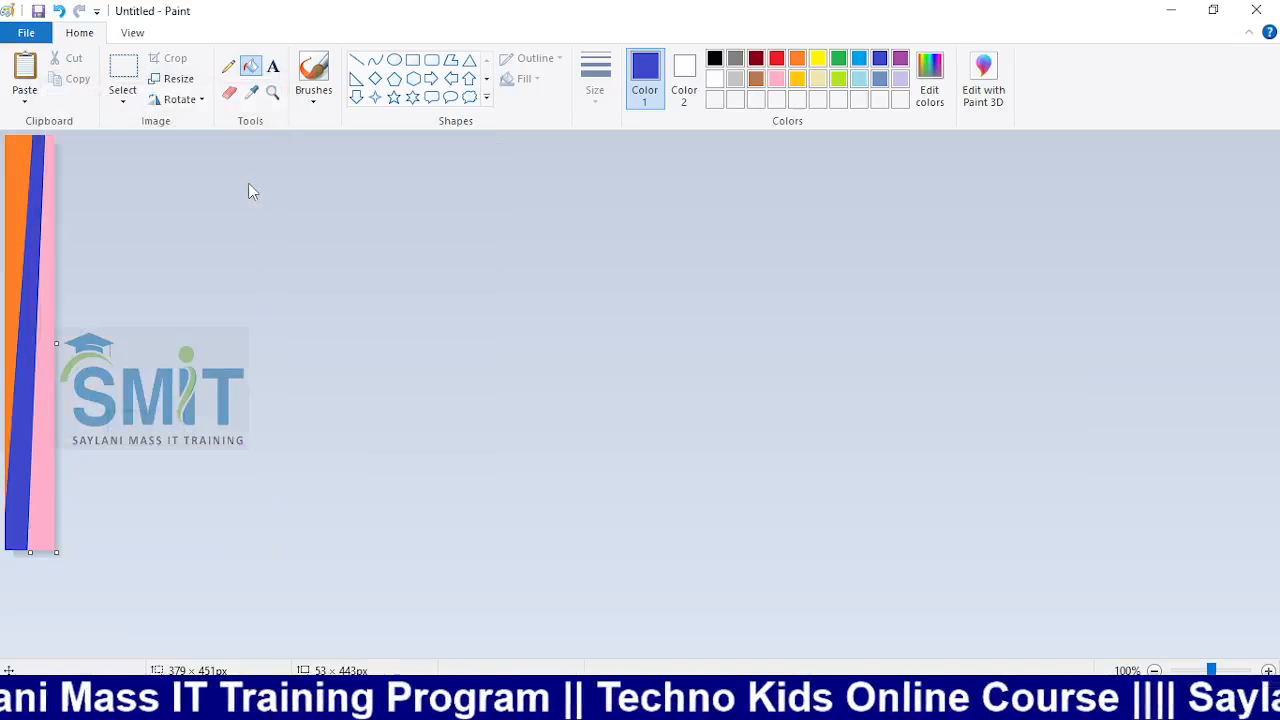
Apply further 10% horizontal shrinks to the image with aspect ratio unlocked
click(175, 83)
click(137, 253)
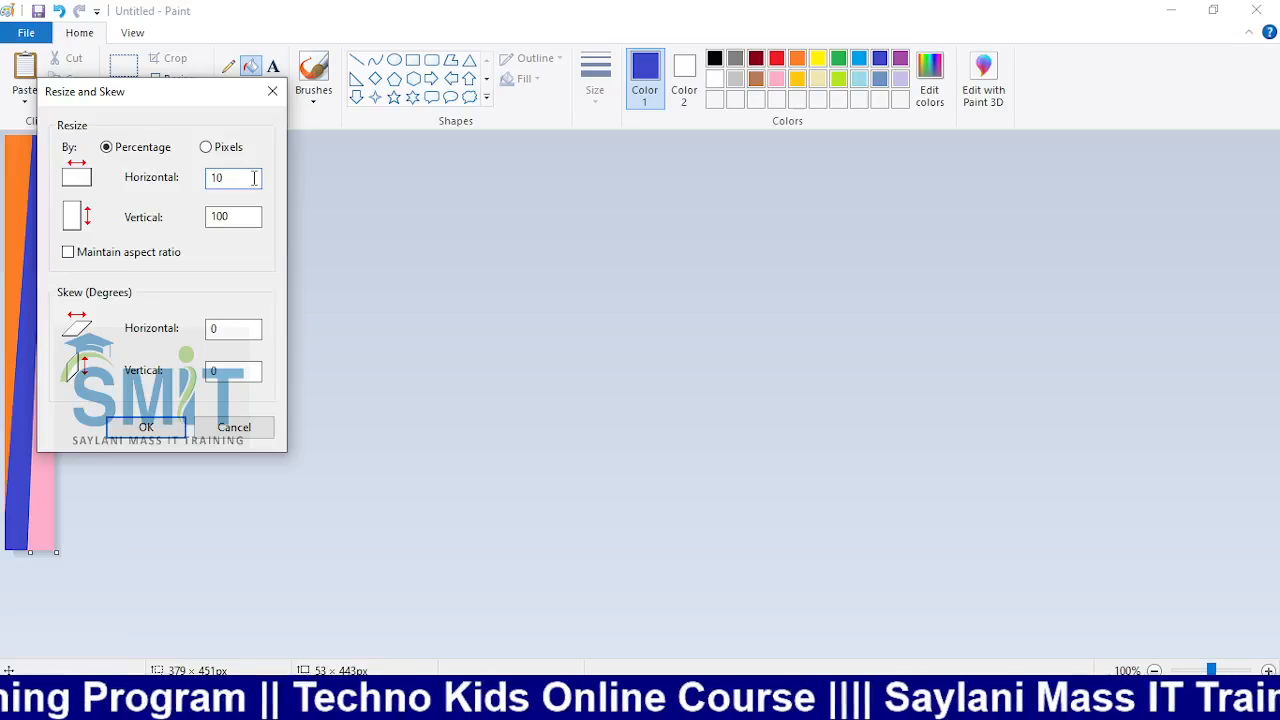
click(146, 427)
key(ctrl+w)
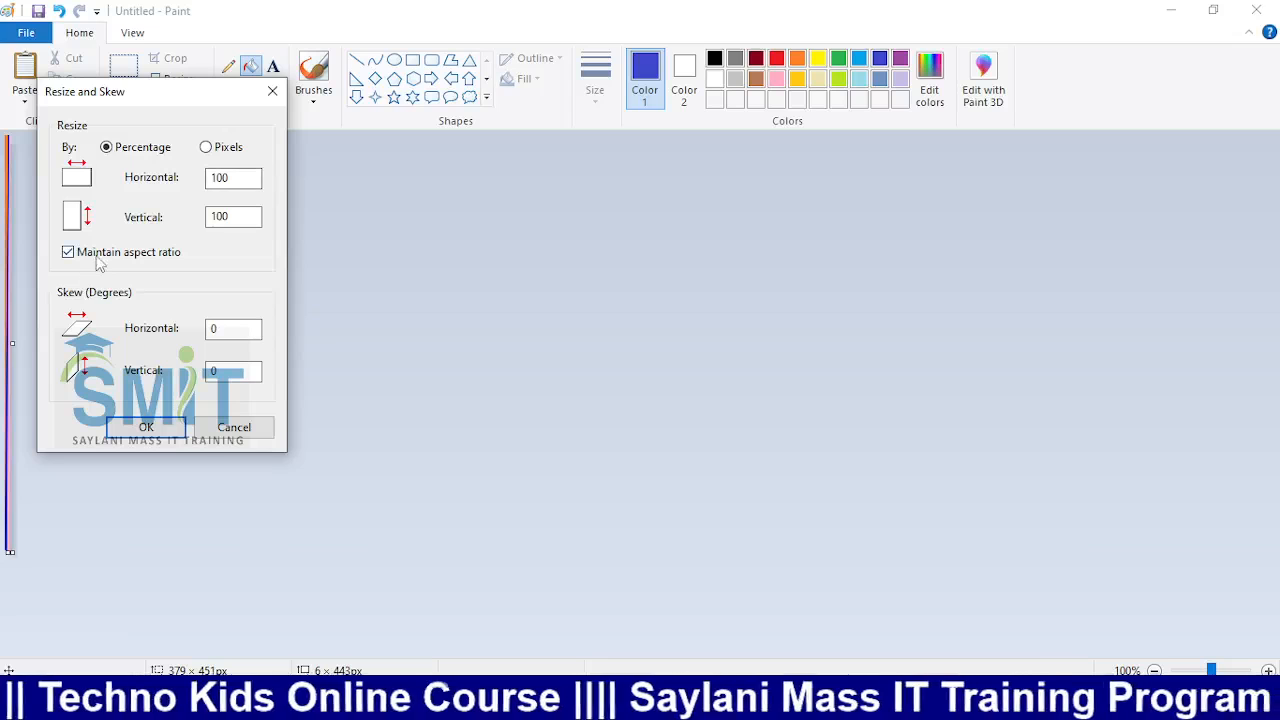
click(97, 256)
click(248, 176)
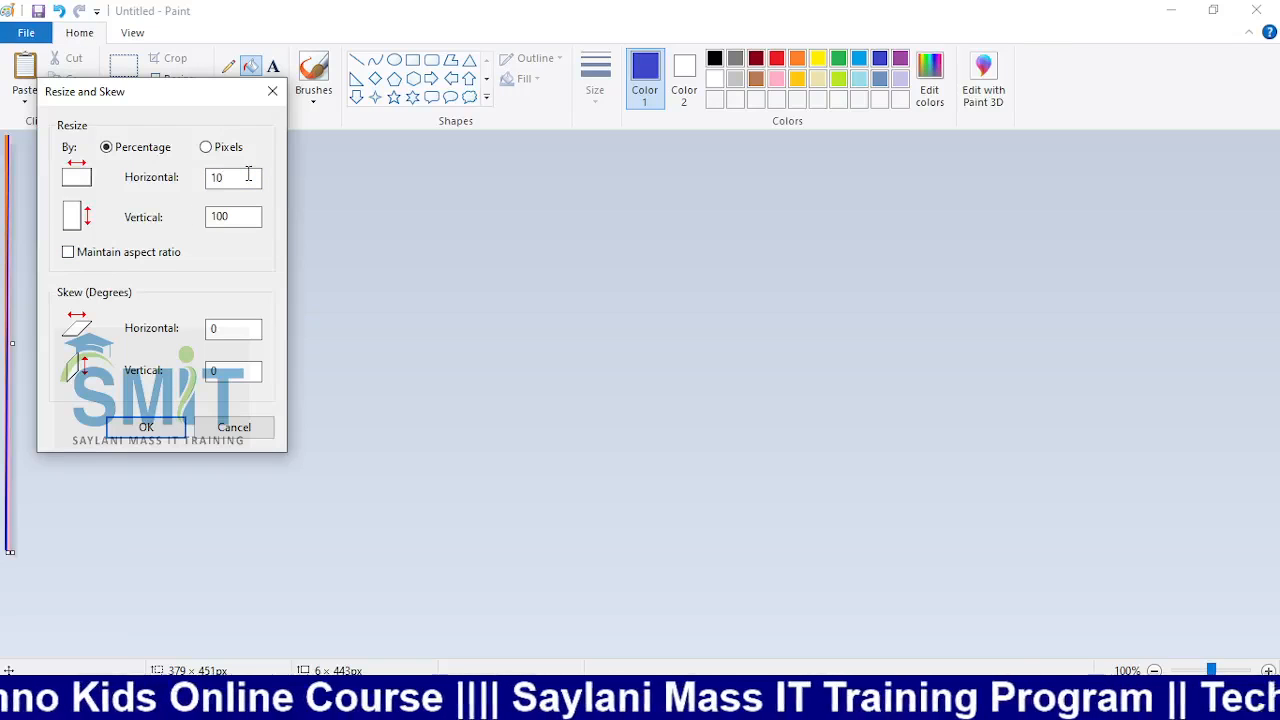
click(167, 428)
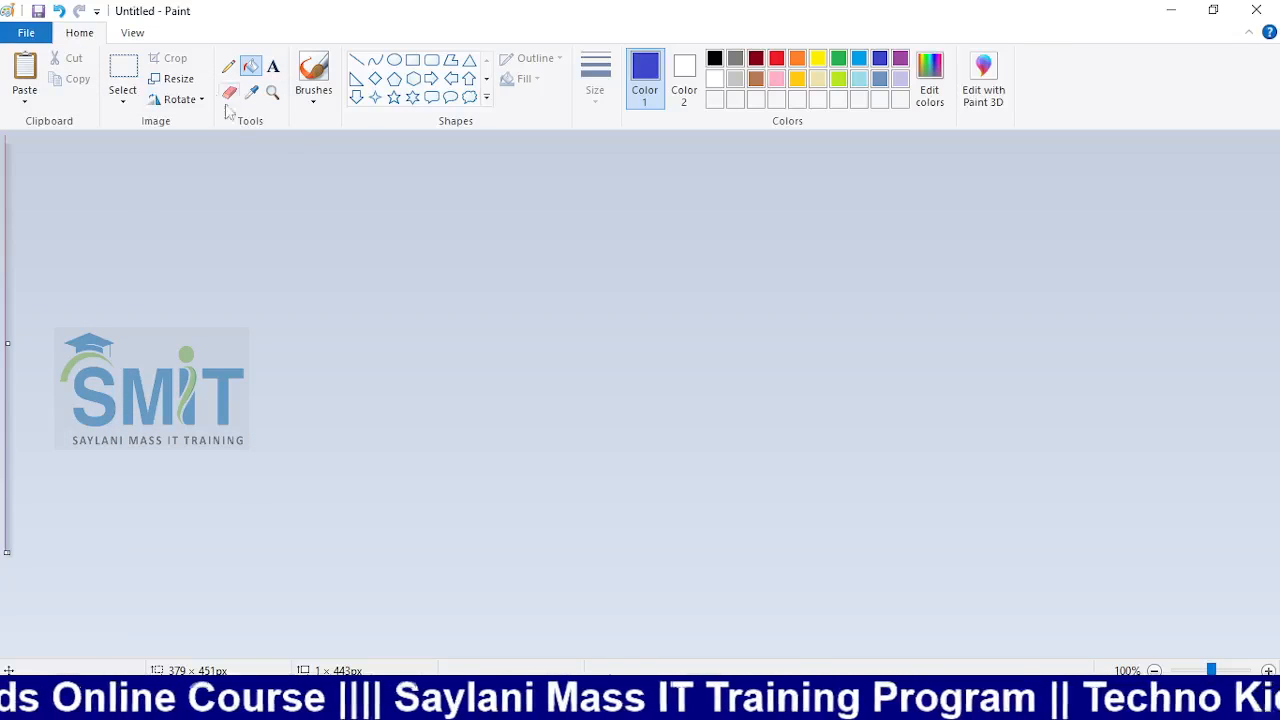
Apply repeated 50% horizontal shrinks to the image
click(172, 79)
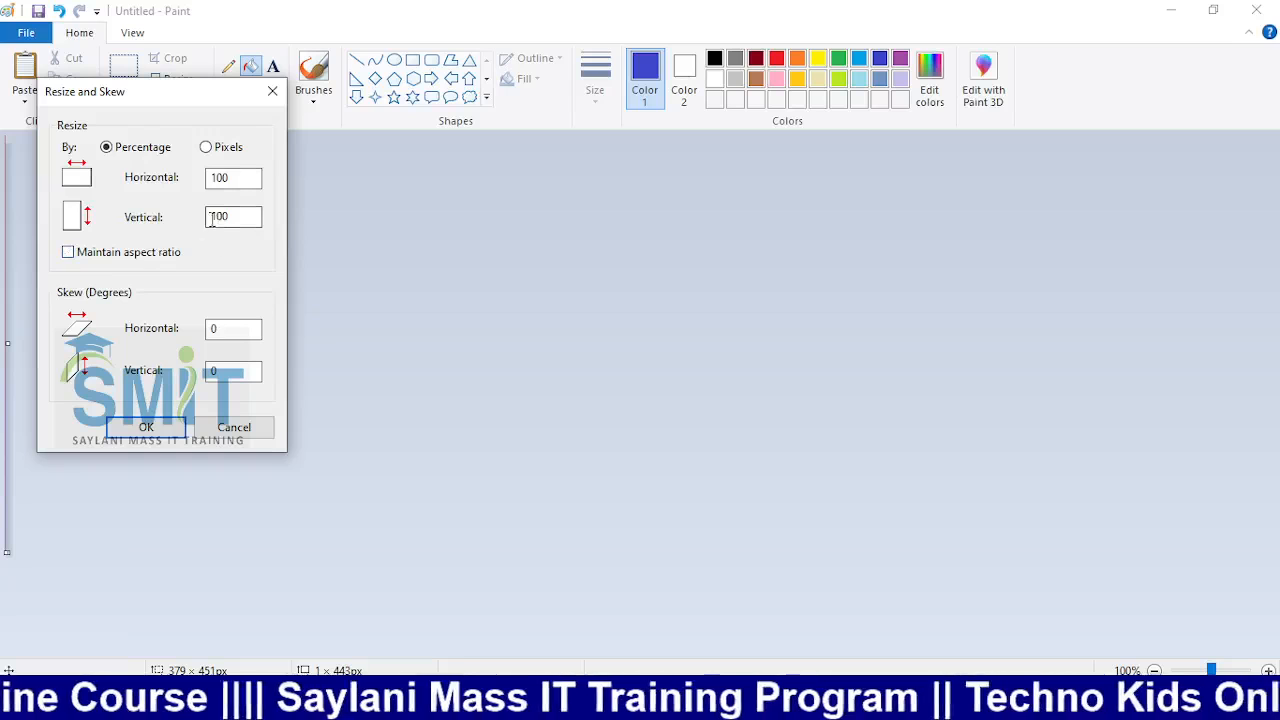
click(236, 179)
key(Return)
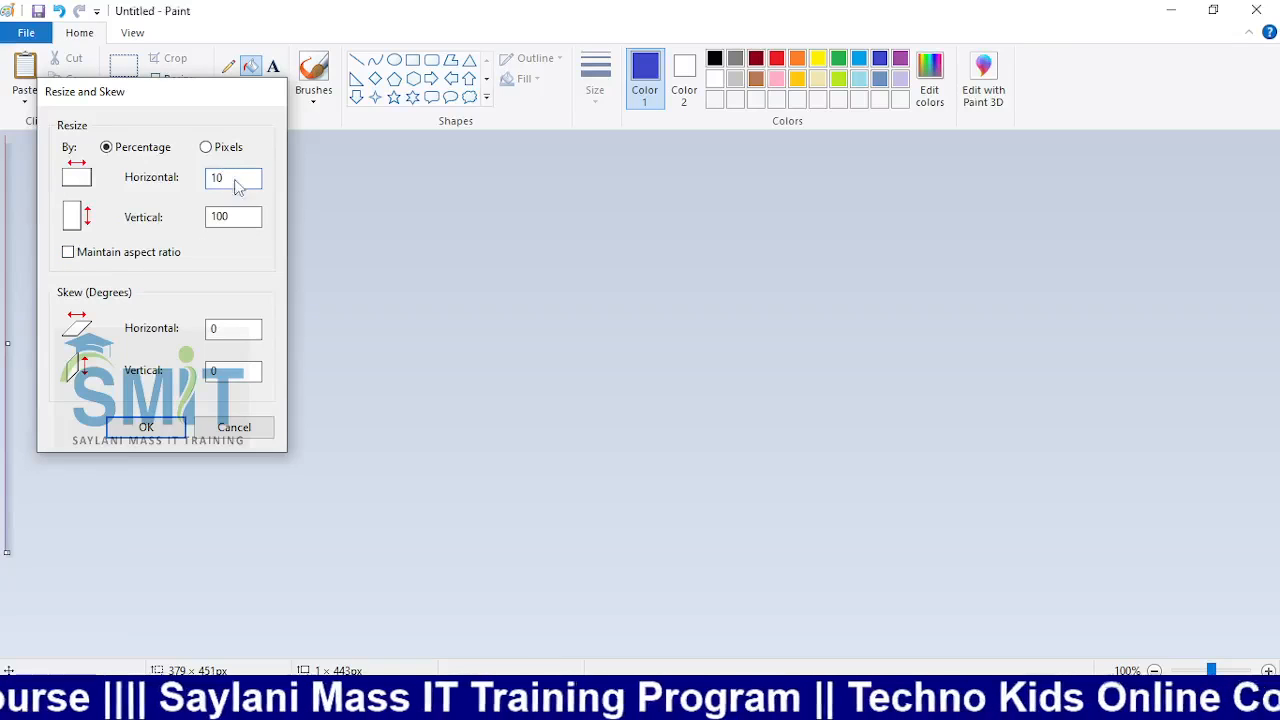
click(185, 80)
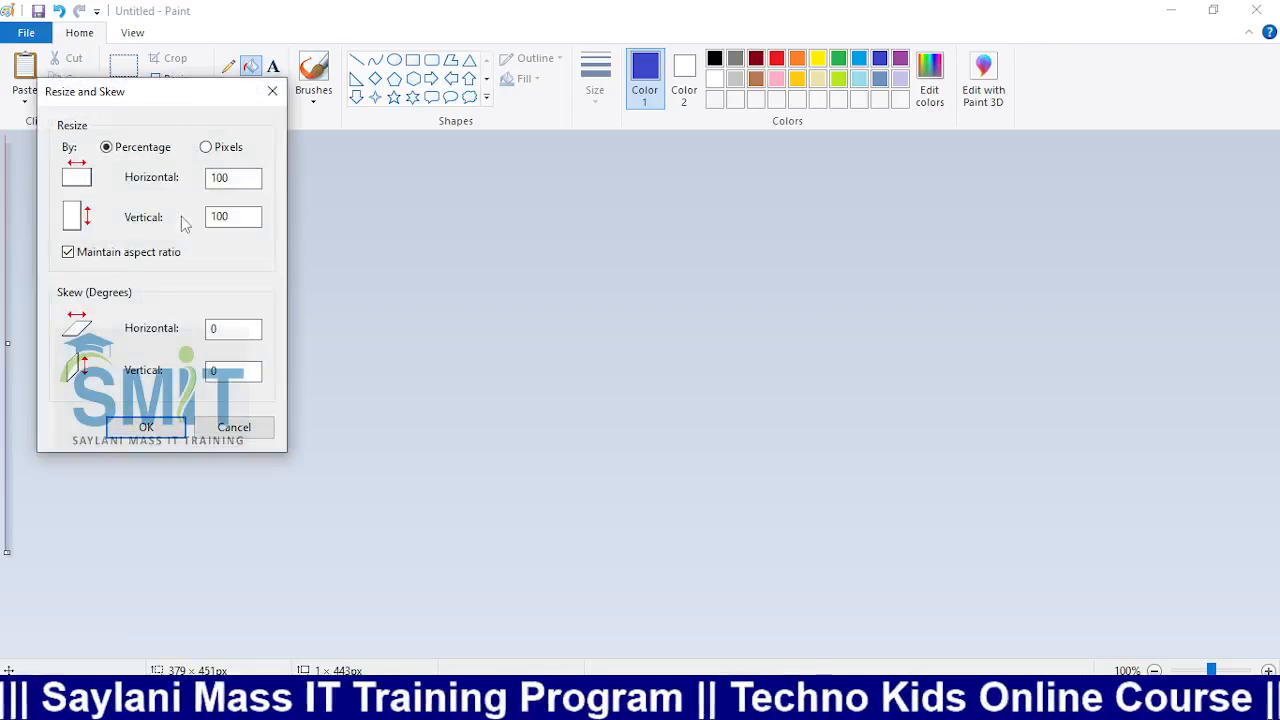
click(105, 252)
click(231, 178)
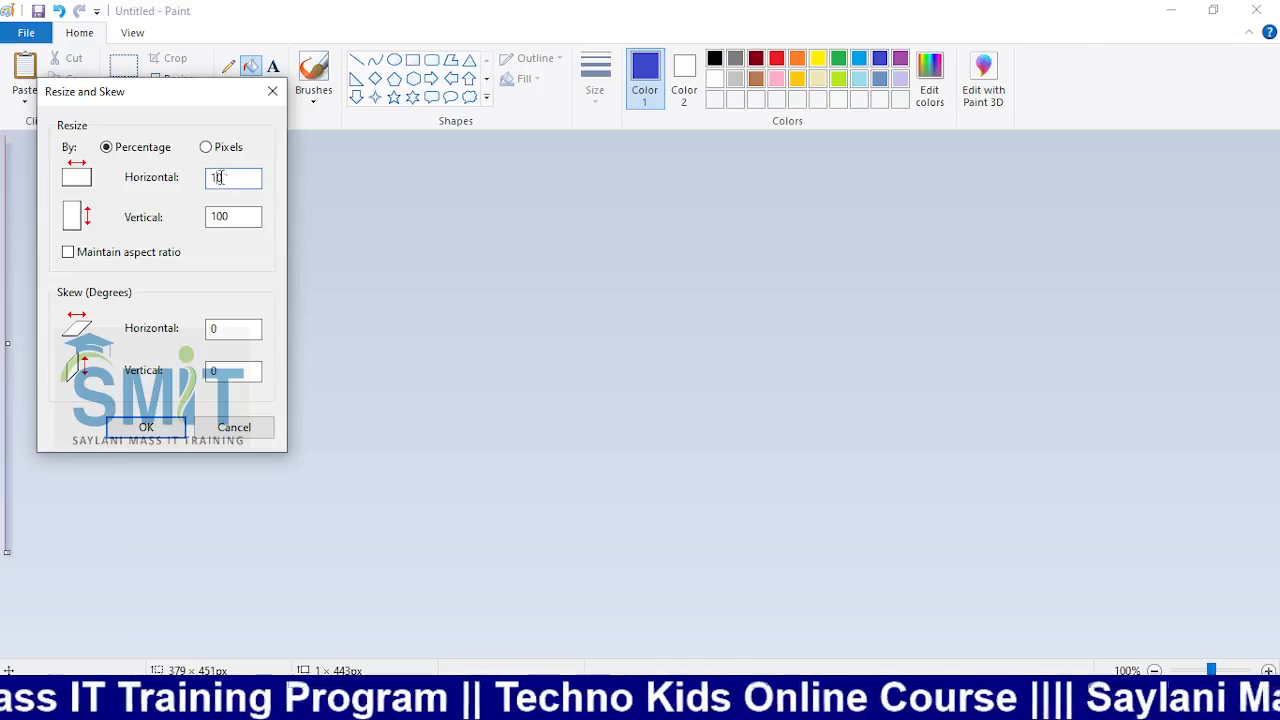
click(155, 425)
click(172, 78)
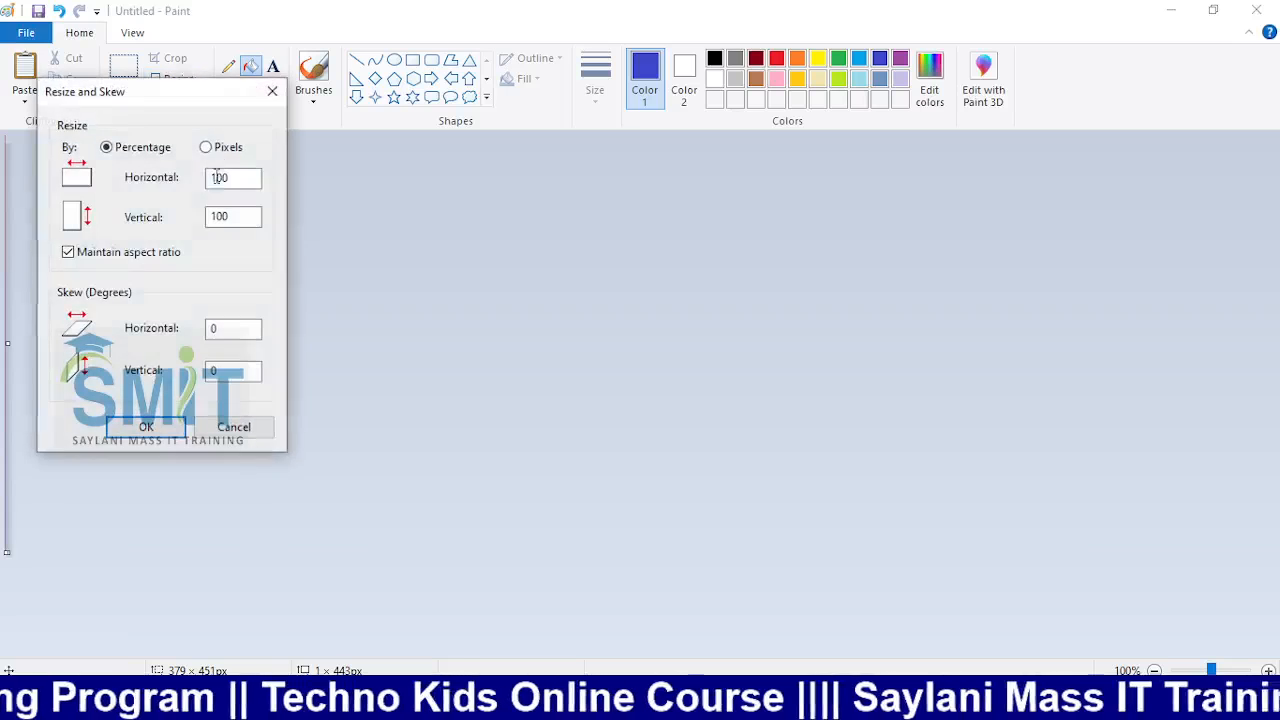
click(108, 252)
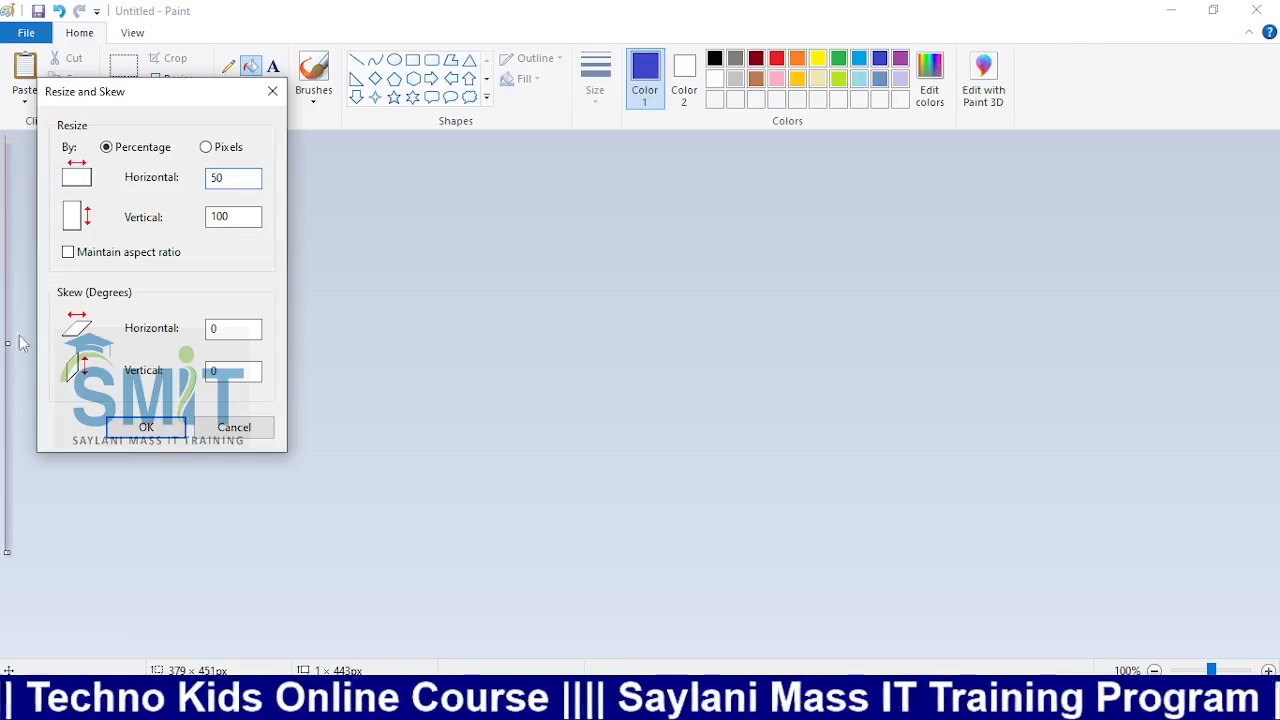
click(153, 432)
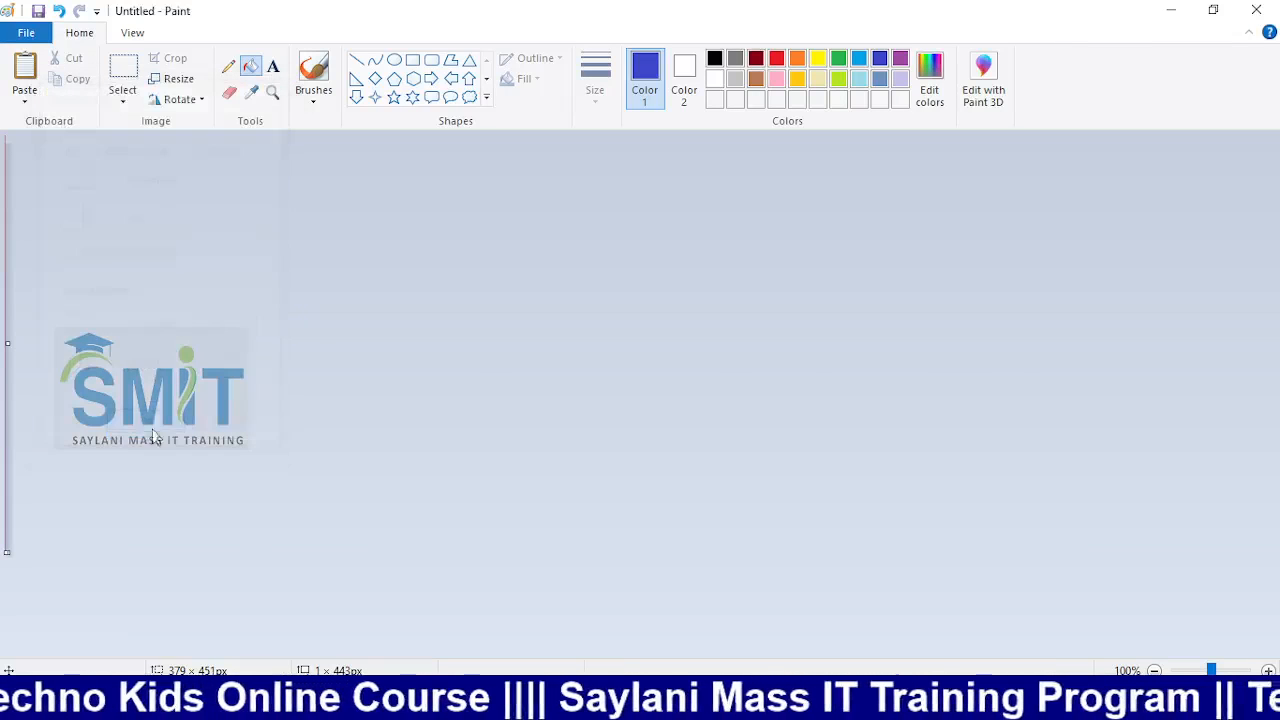
Stretch the strip 300% horizontally, making it 3 px wide
click(180, 99)
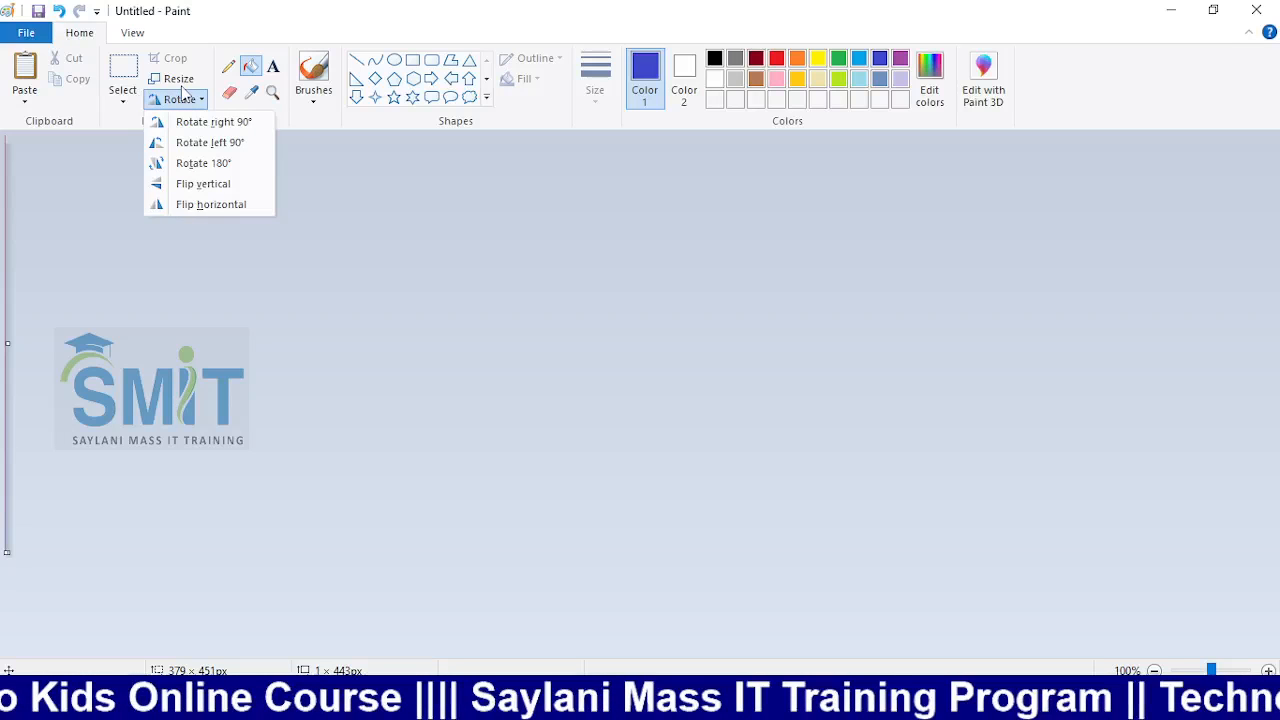
click(179, 79)
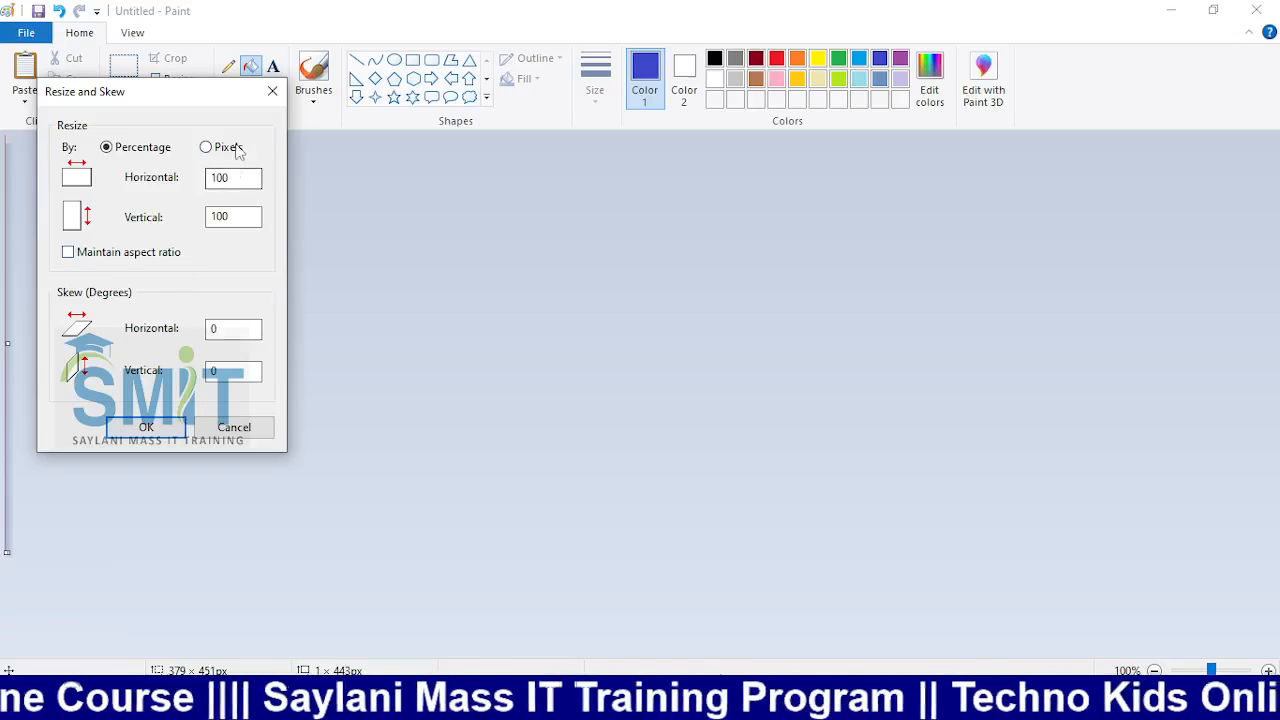
click(165, 426)
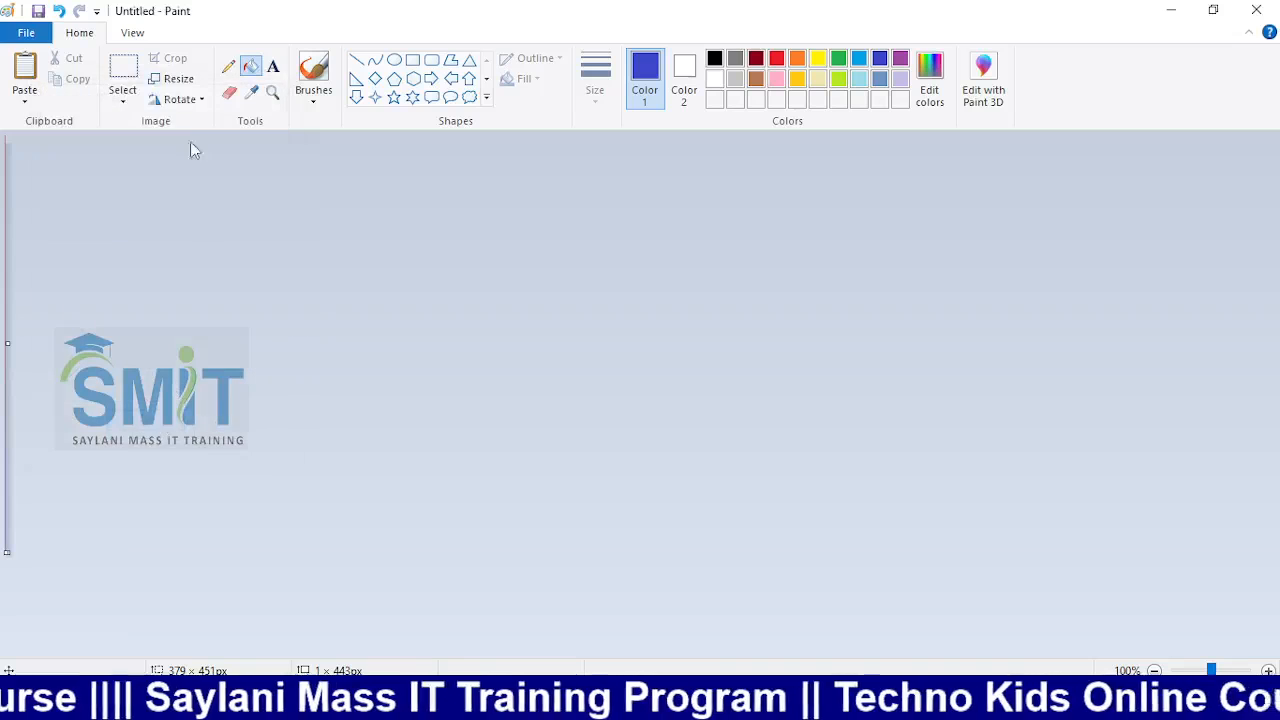
click(176, 79)
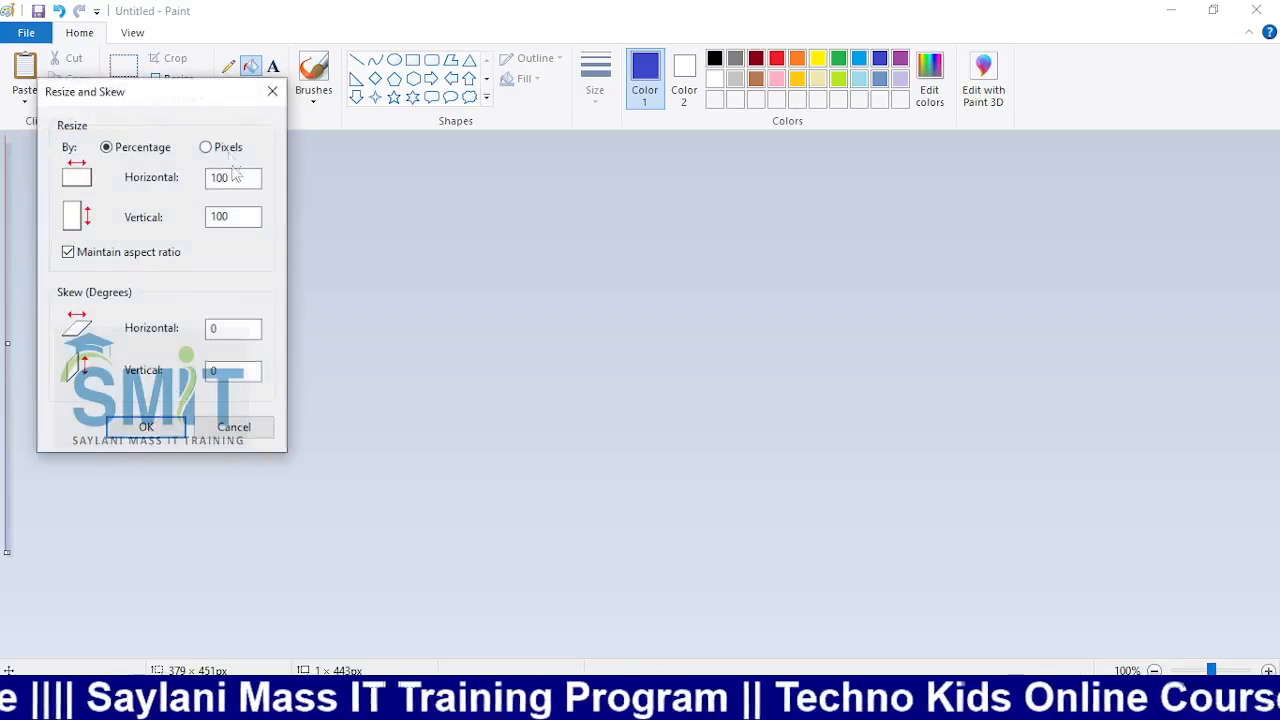
click(136, 254)
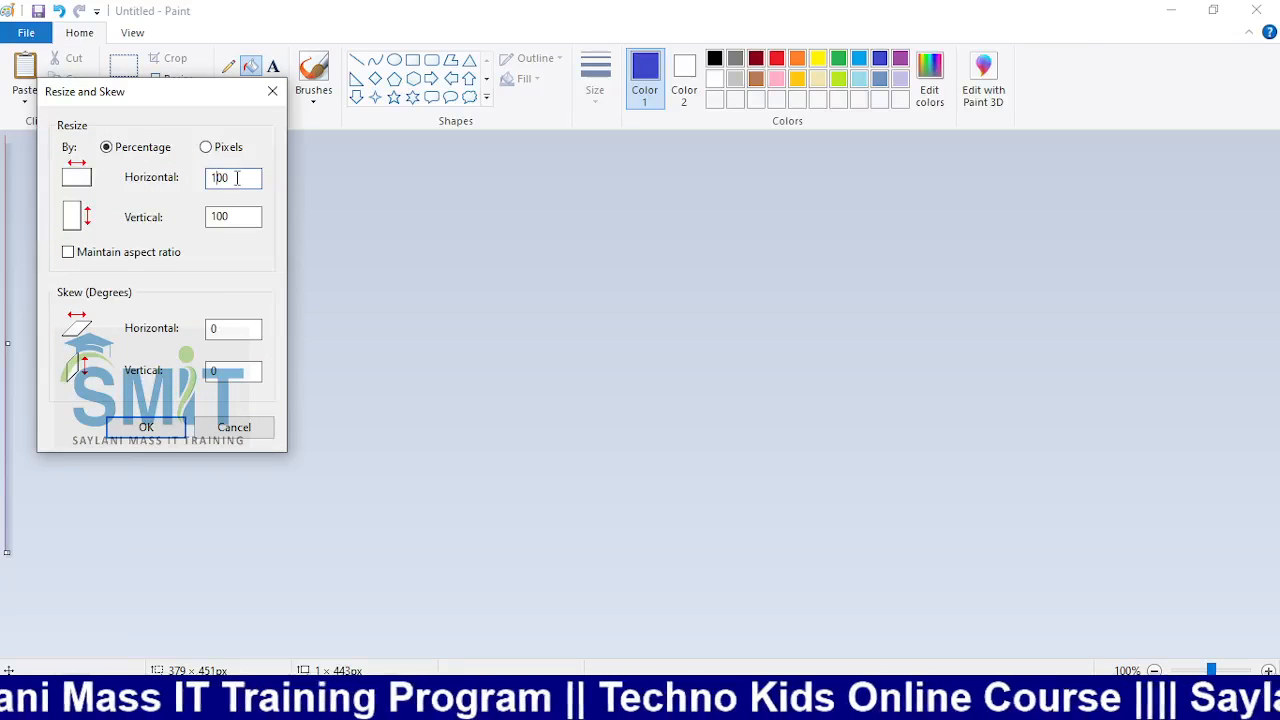
click(146, 426)
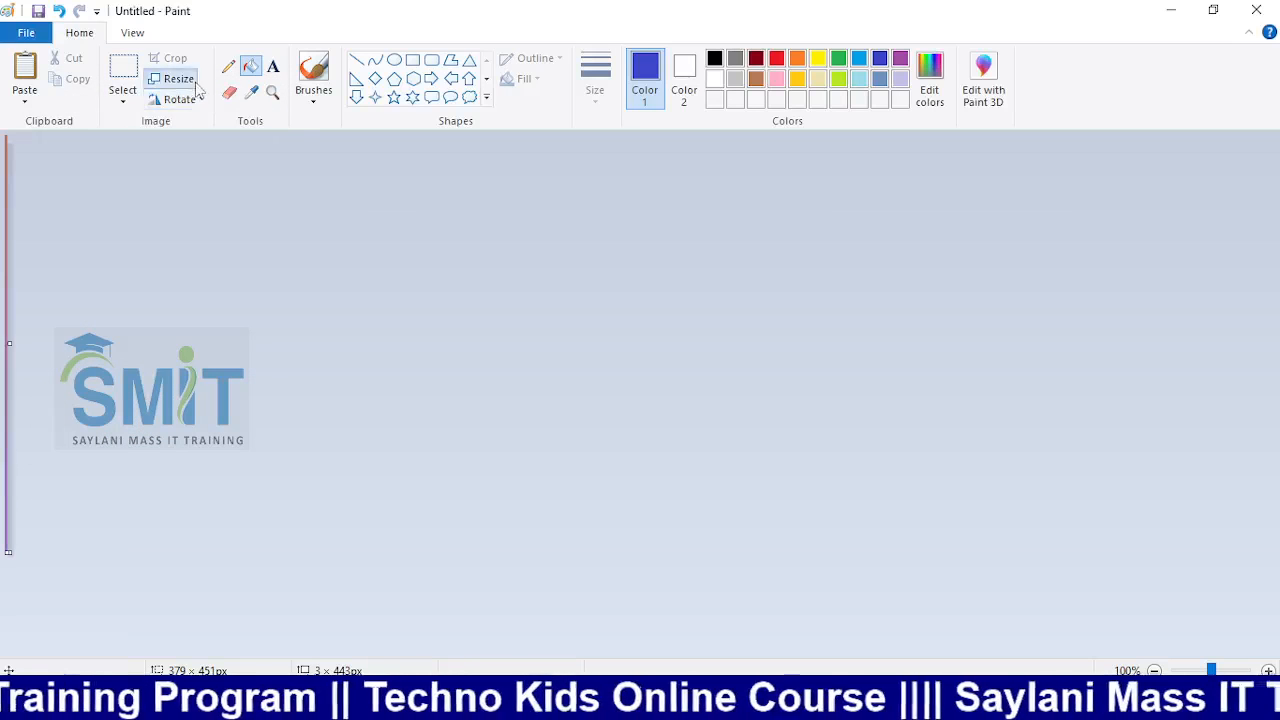
Attempt a 700% horizontal stretch, which triggers the 1–500 range warning
click(177, 79)
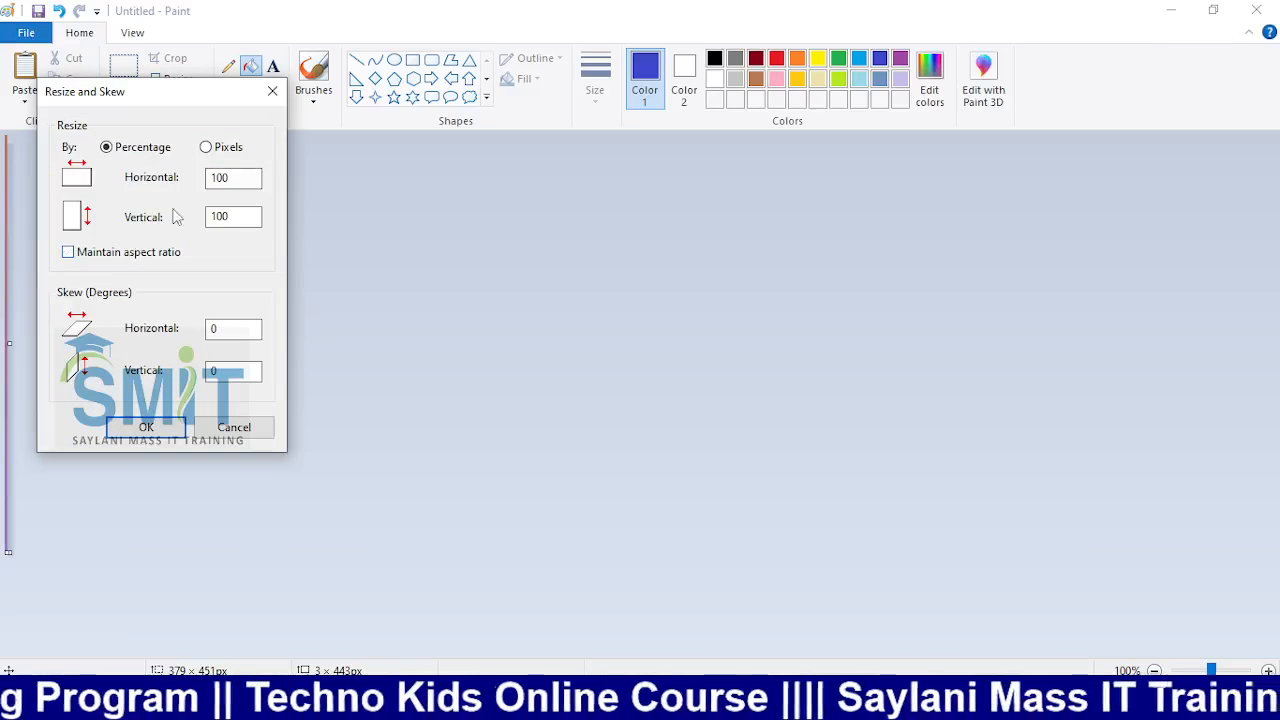
click(140, 252)
click(216, 178)
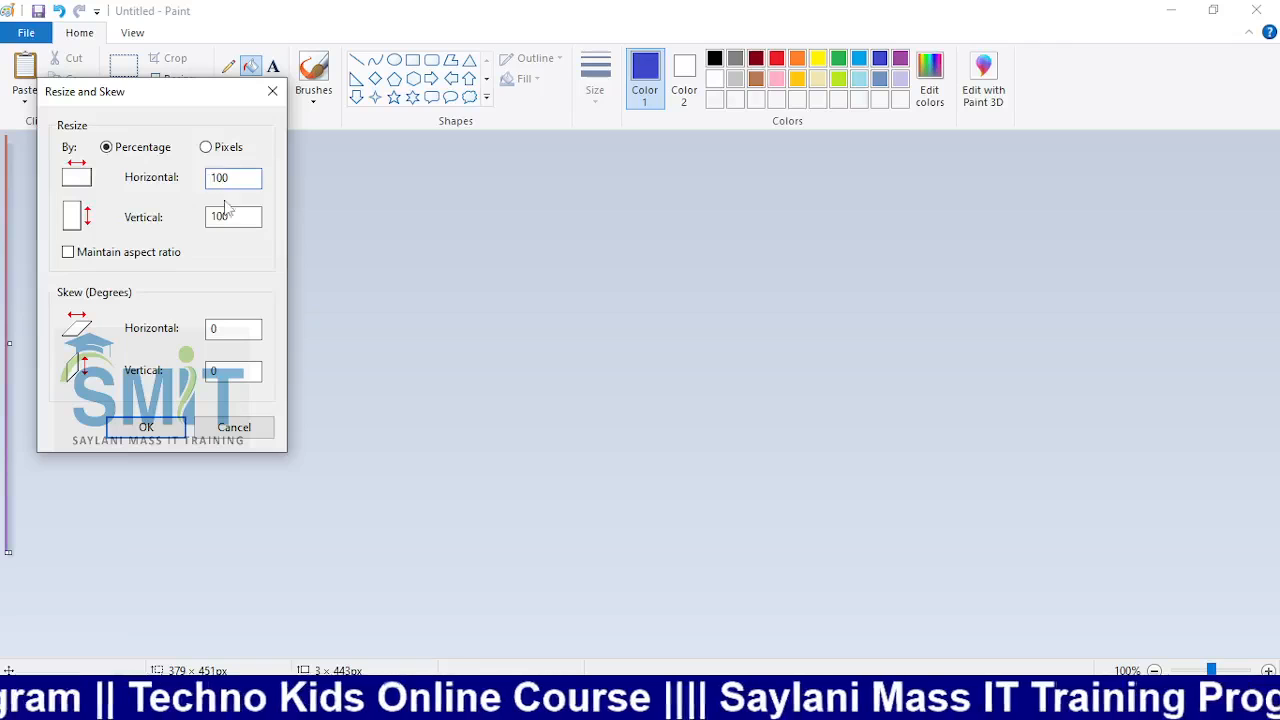
drag(212, 217, 243, 213)
click(240, 179)
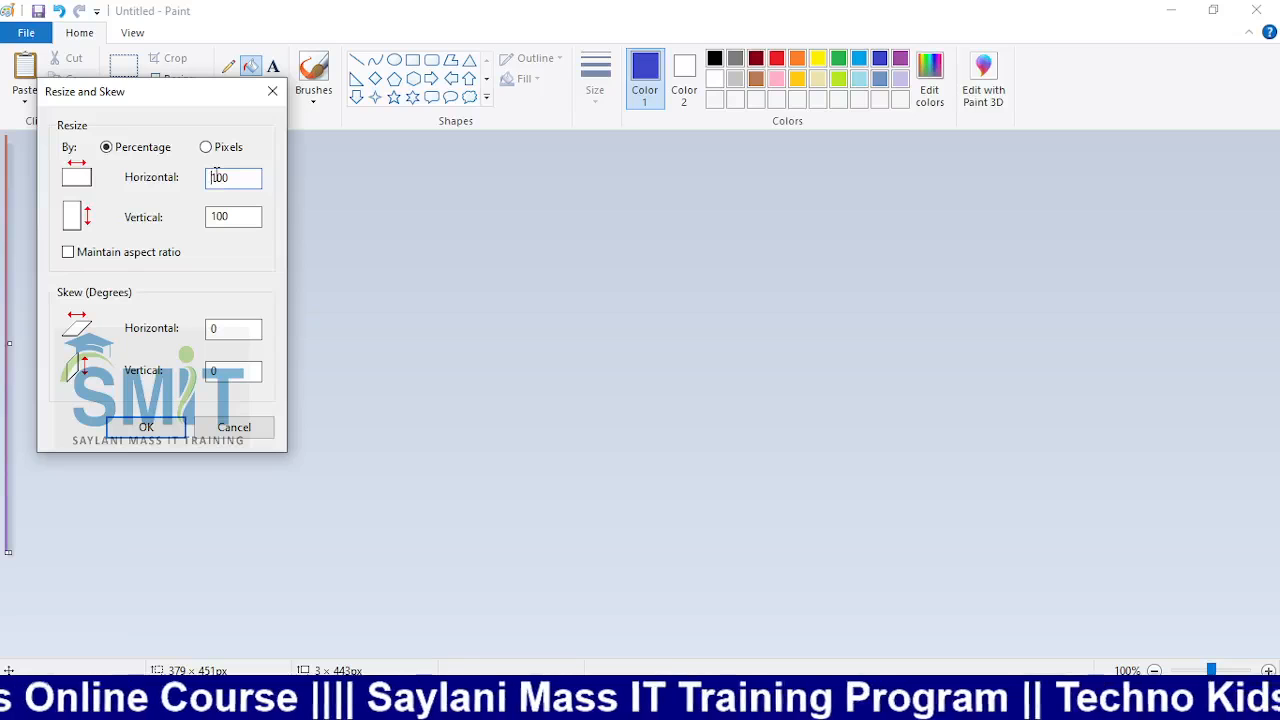
text(7)
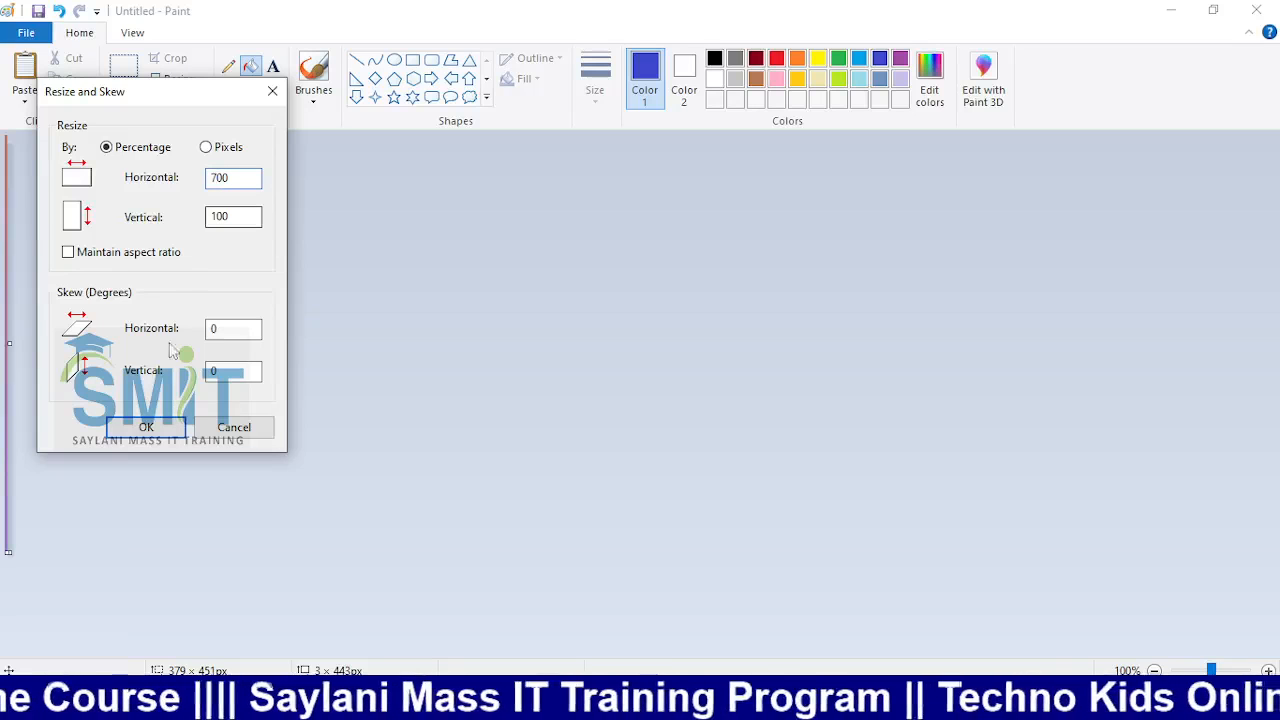
click(160, 428)
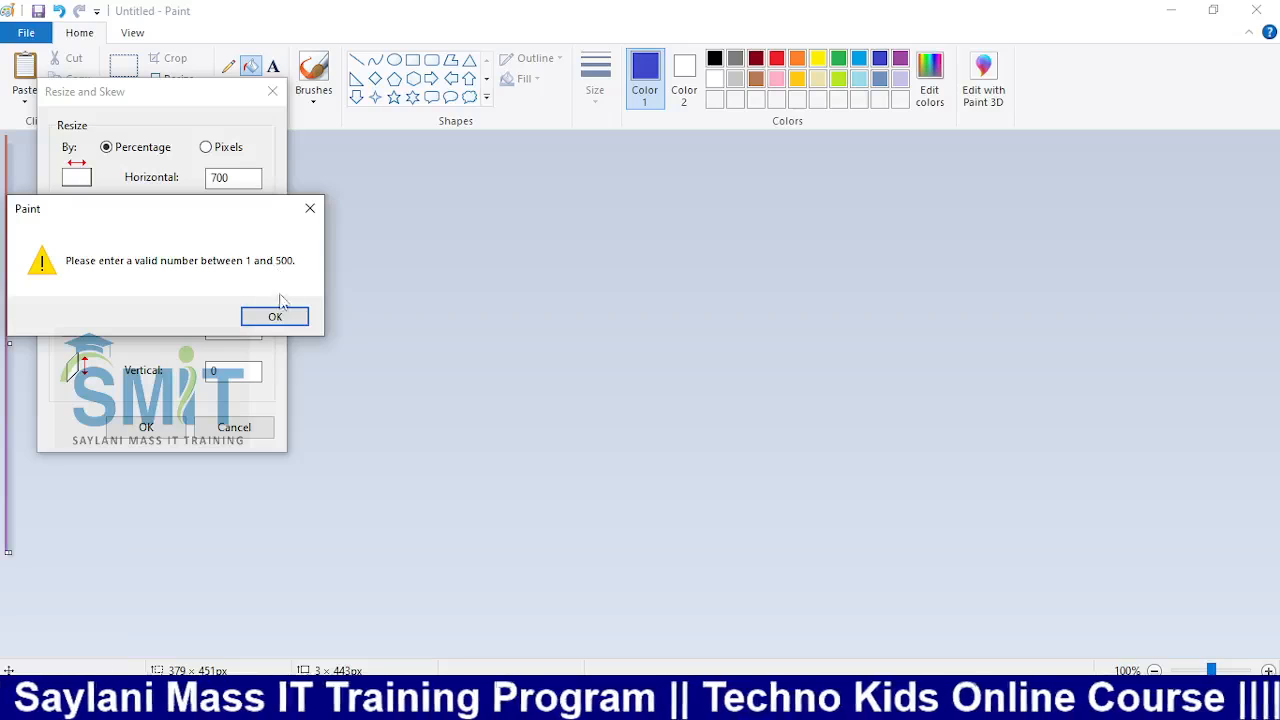
Dismiss the range warning and apply a 500% horizontal stretch instead
click(318, 216)
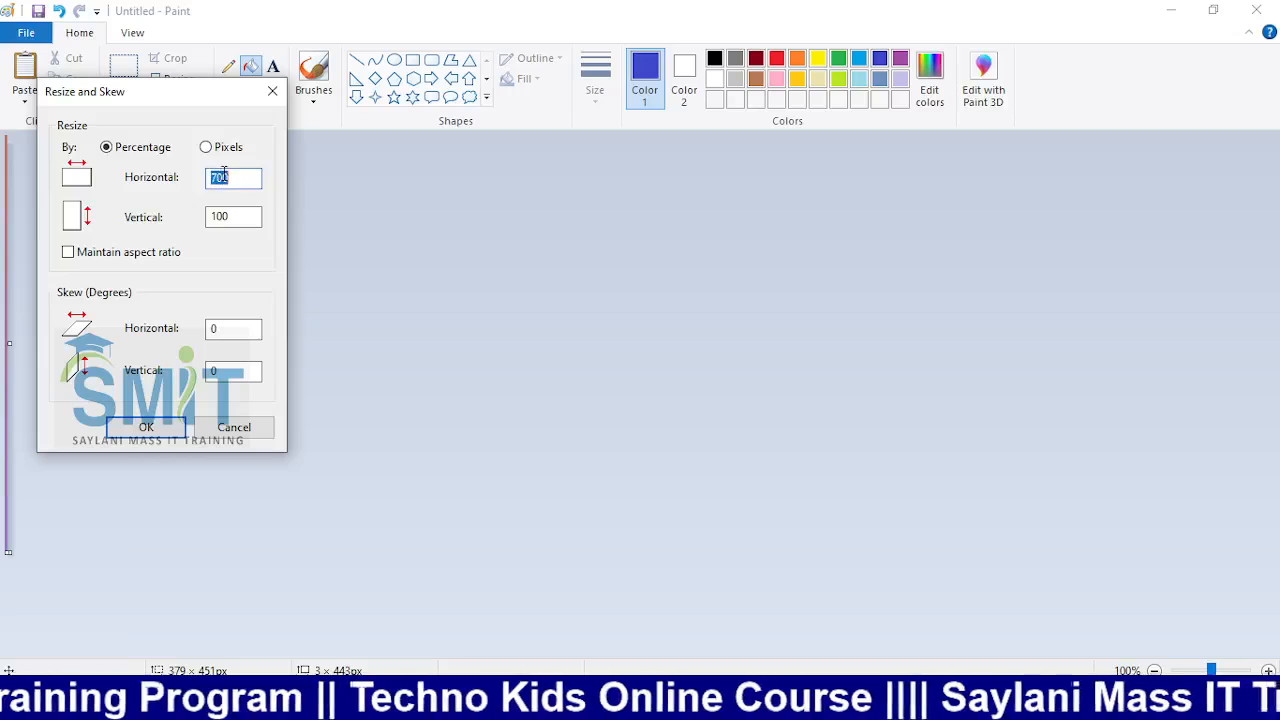
click(221, 177)
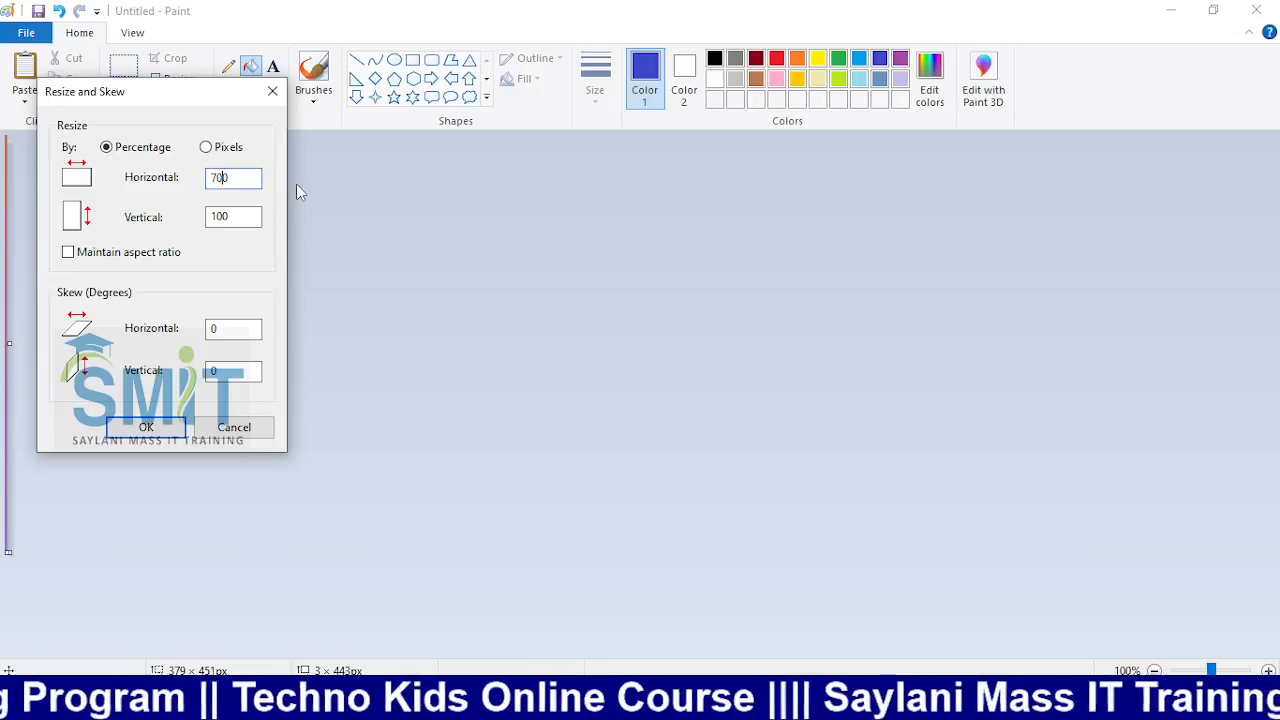
key(BackSpace)
text(5)
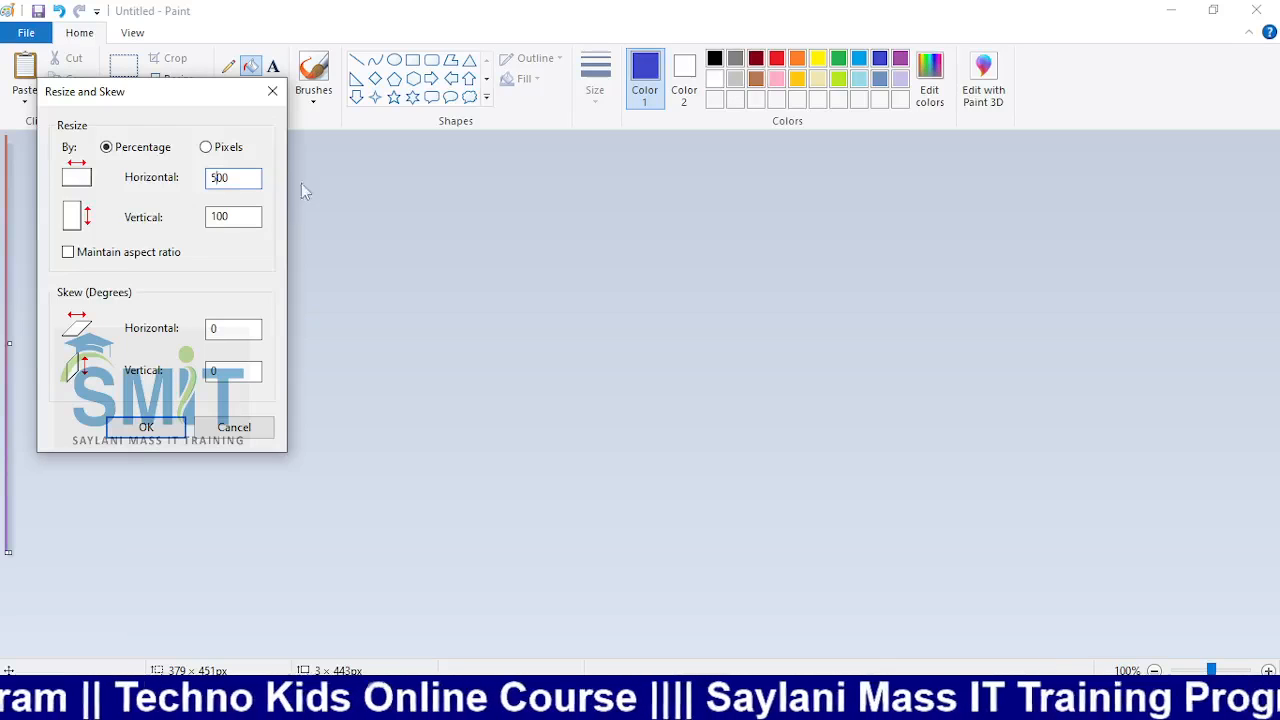
click(145, 427)
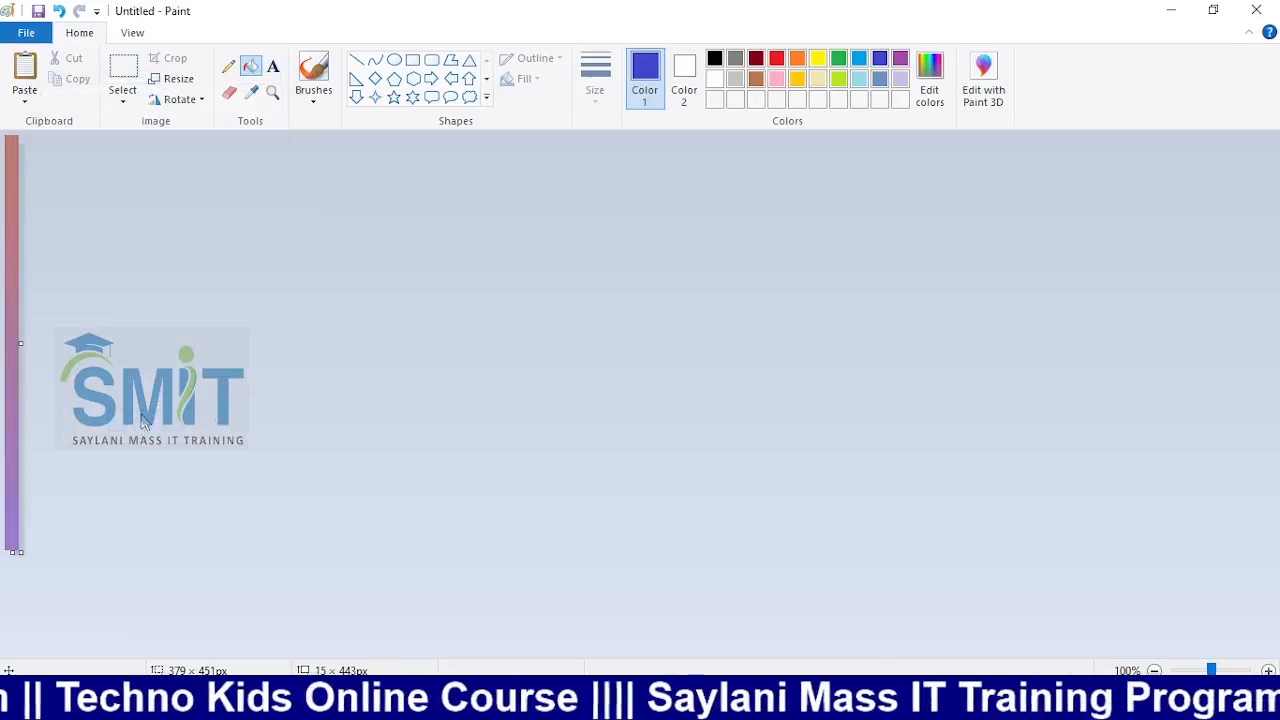
Repeat the 500% horizontal stretch with the aspect ratio unlocked
click(172, 78)
click(219, 177)
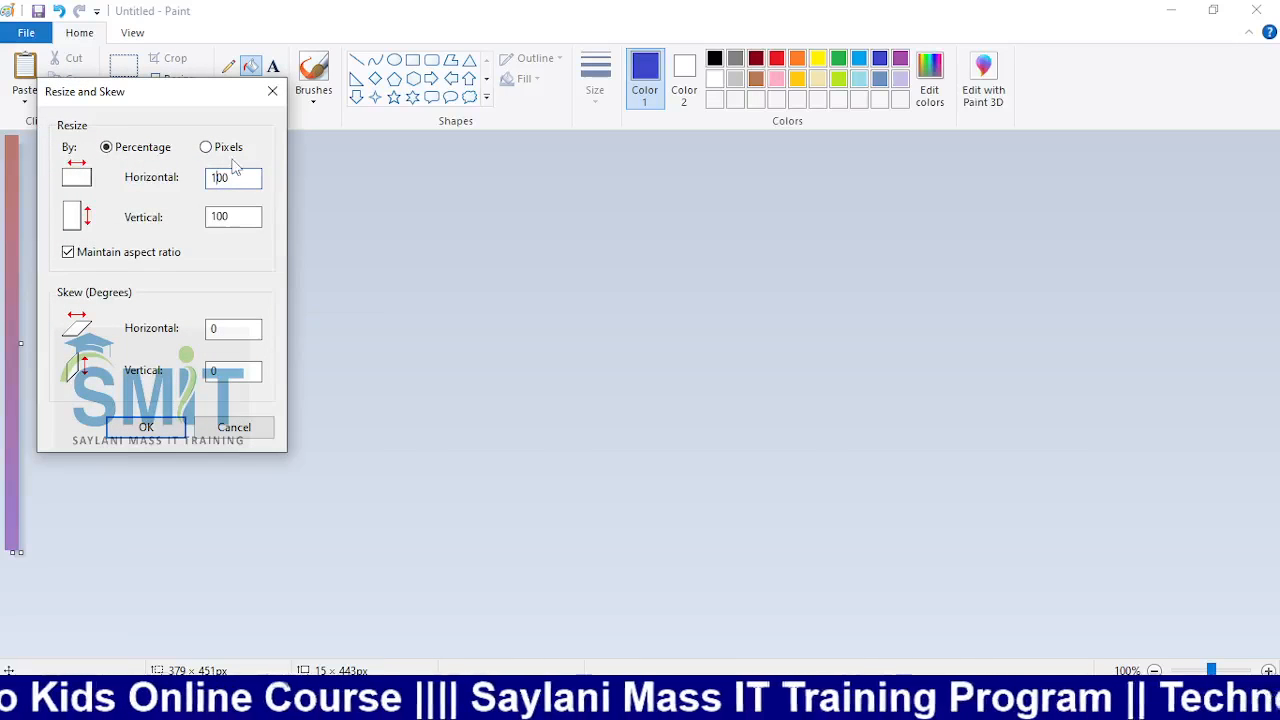
key(BackSpace)
key(Delete)
key(Delete)
text(50)
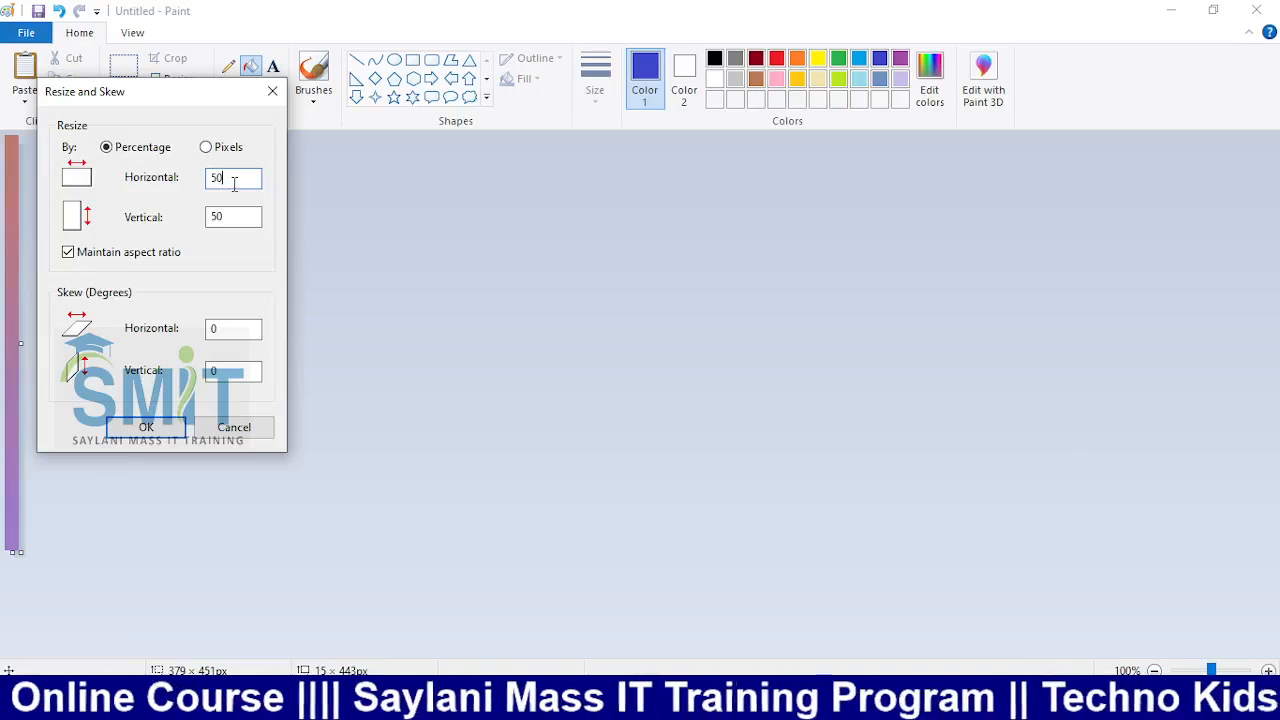
text(0)
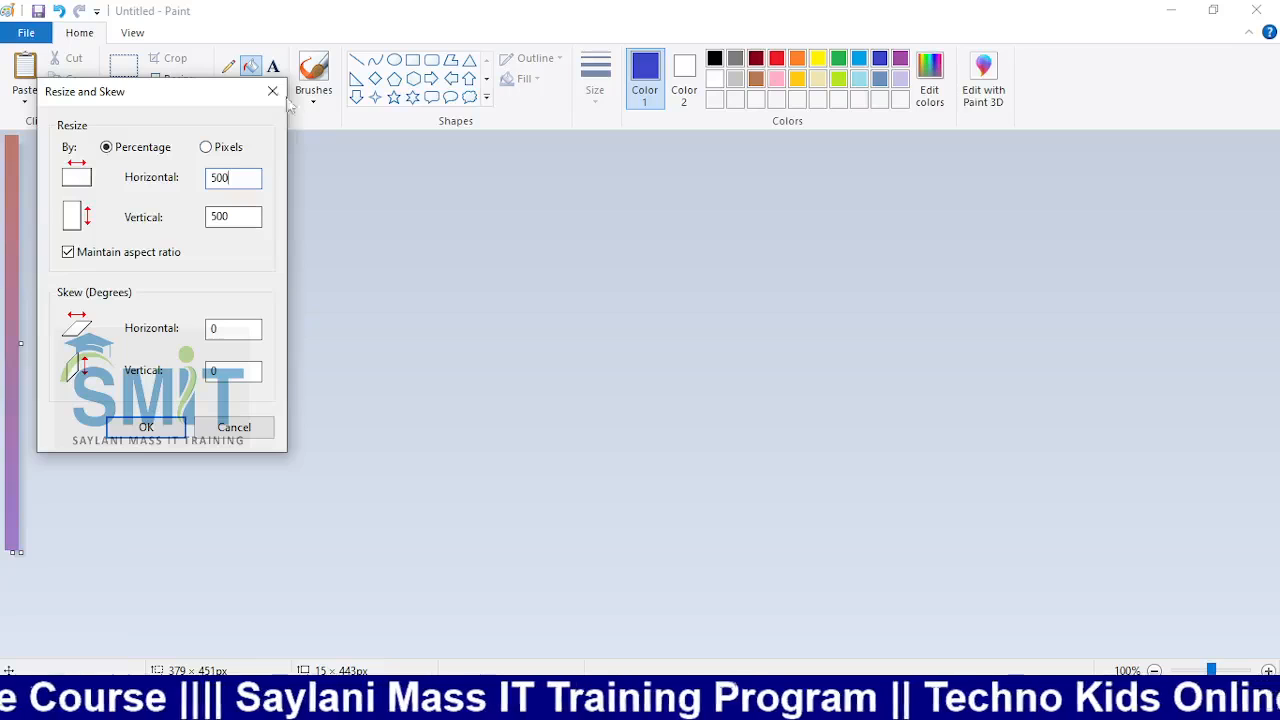
key(Escape)
click(185, 88)
click(96, 256)
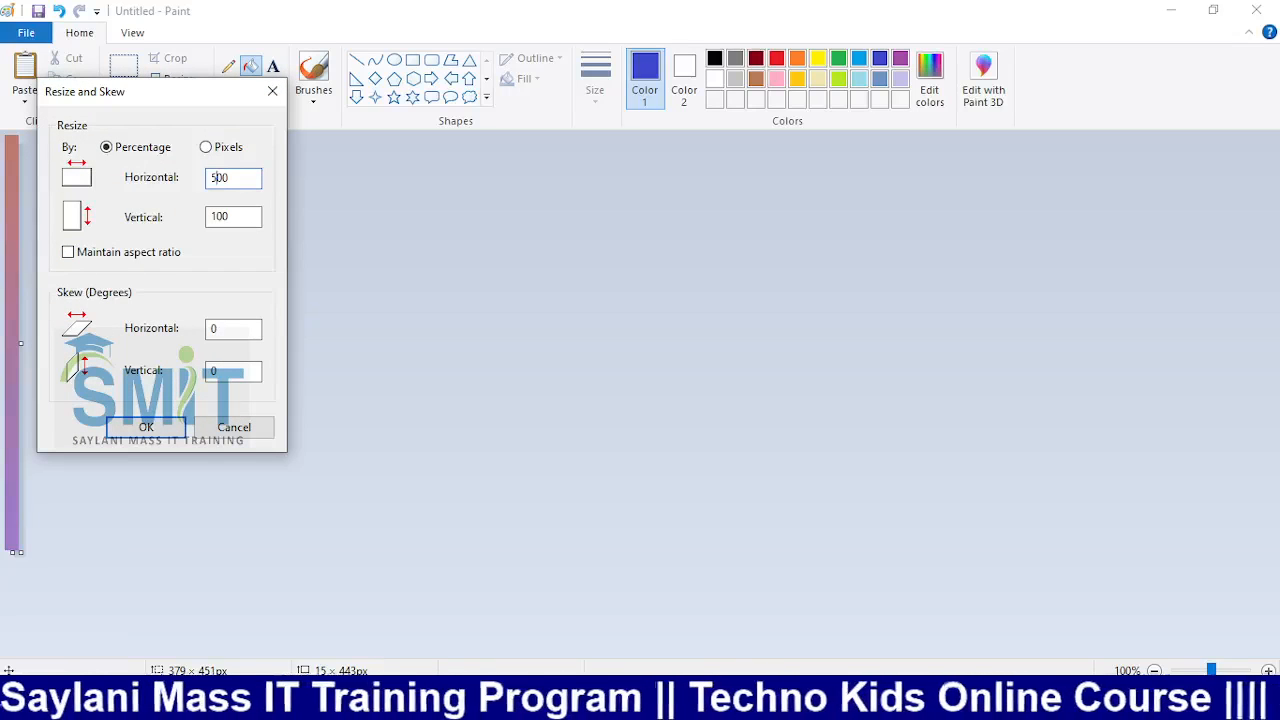
click(176, 422)
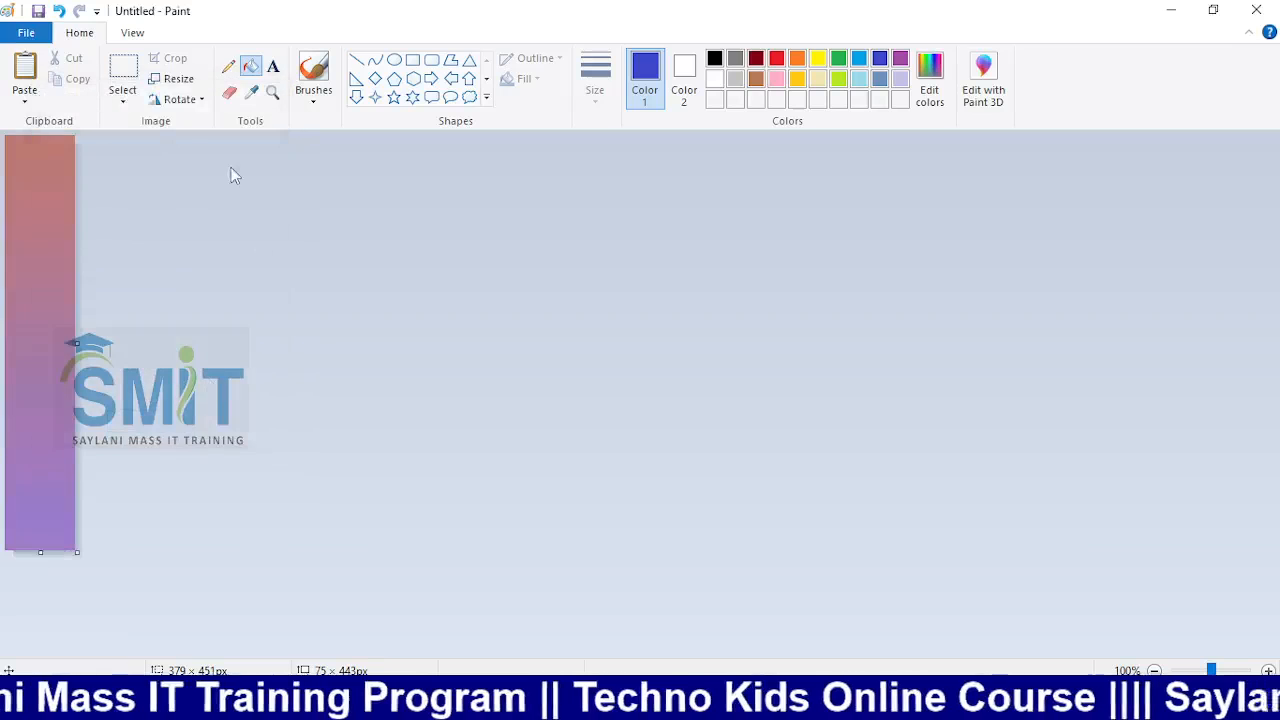
Apply two more 500% horizontal stretches, widening the gradient to 1875×443 px
click(178, 79)
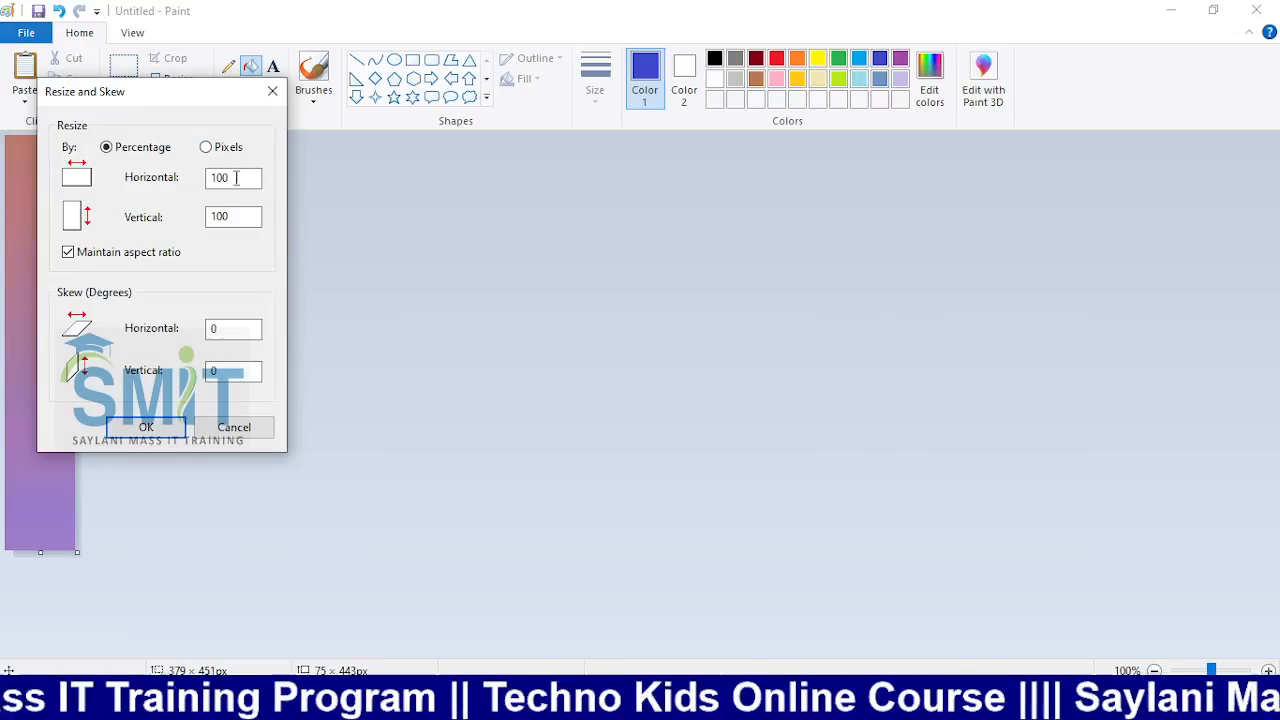
click(152, 253)
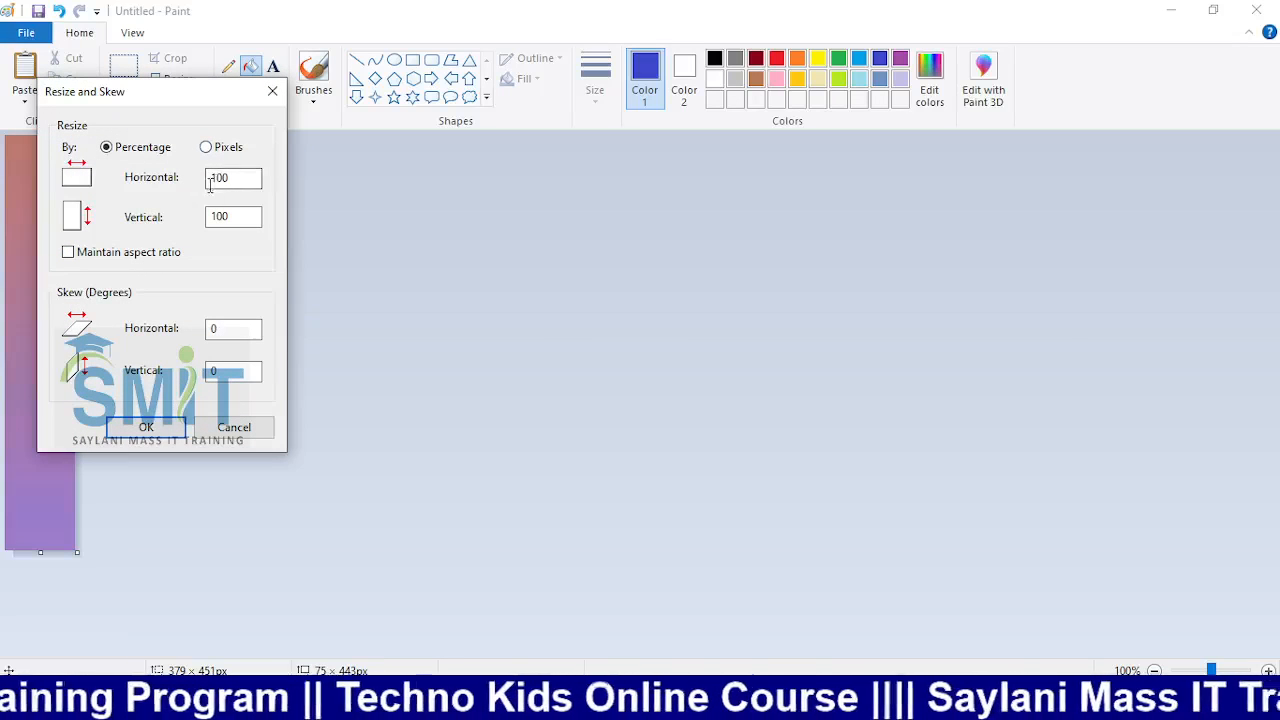
click(216, 178)
key(BackSpace)
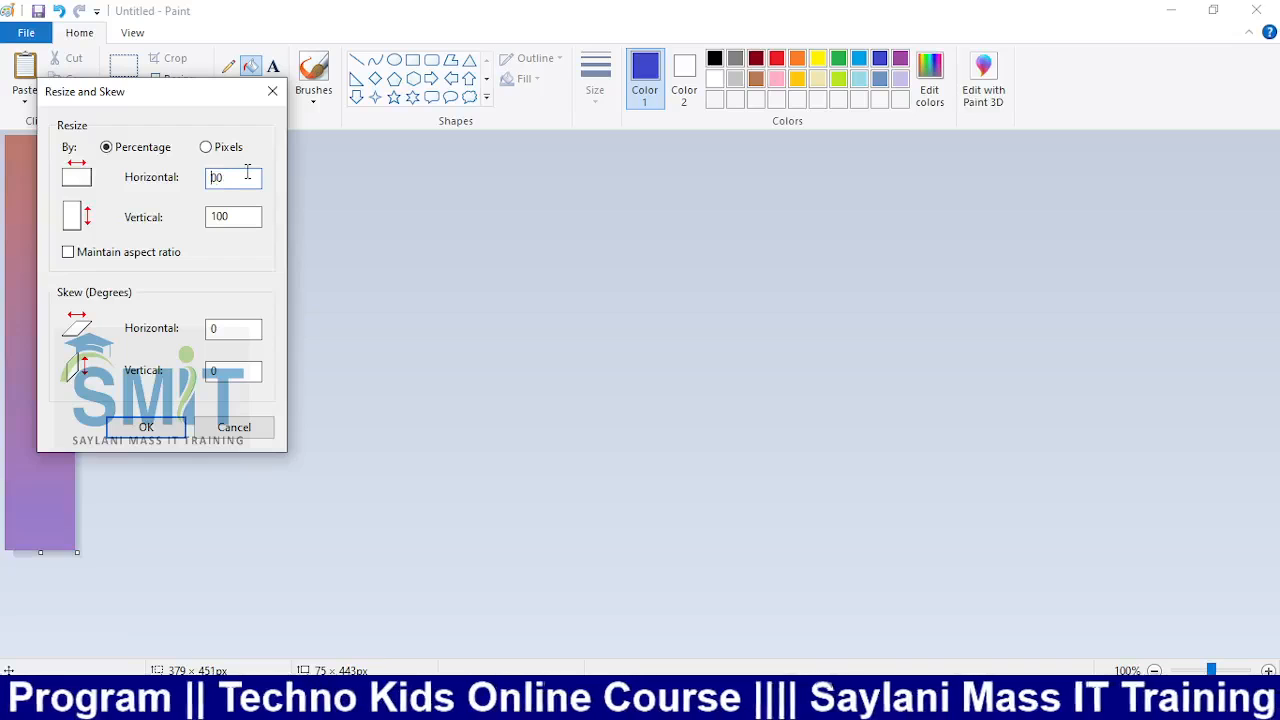
text(5)
click(146, 427)
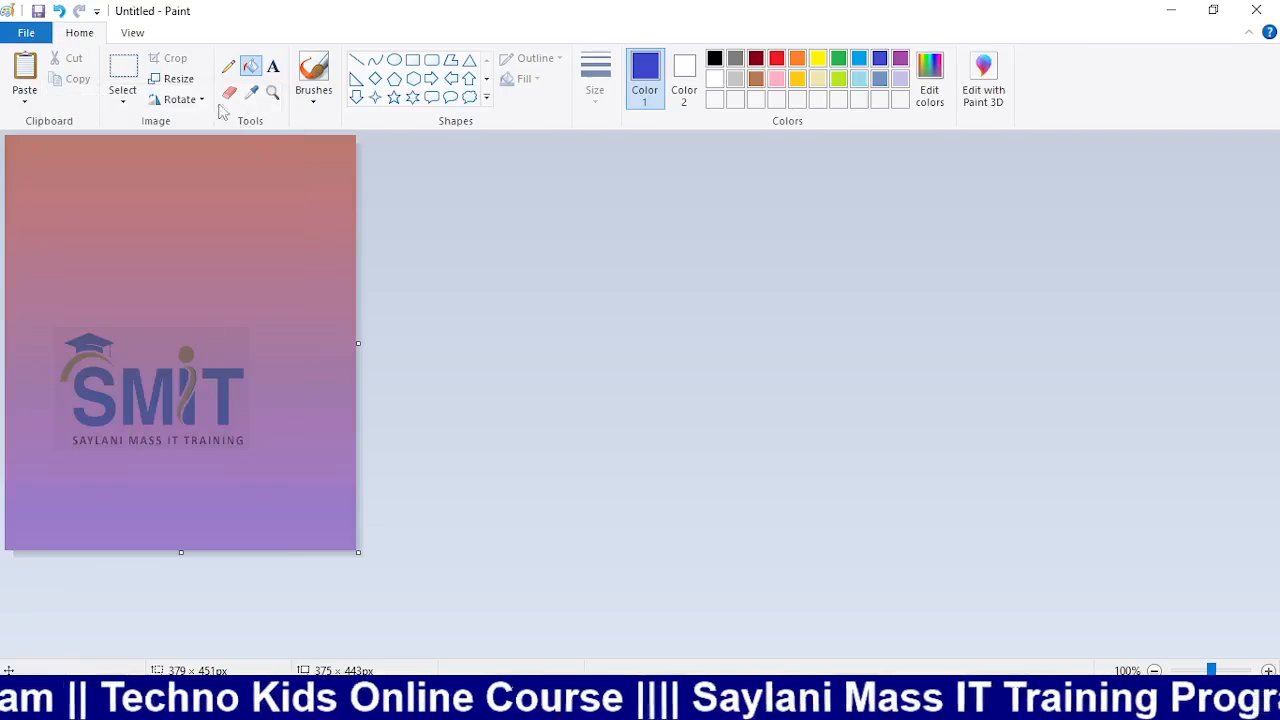
click(172, 79)
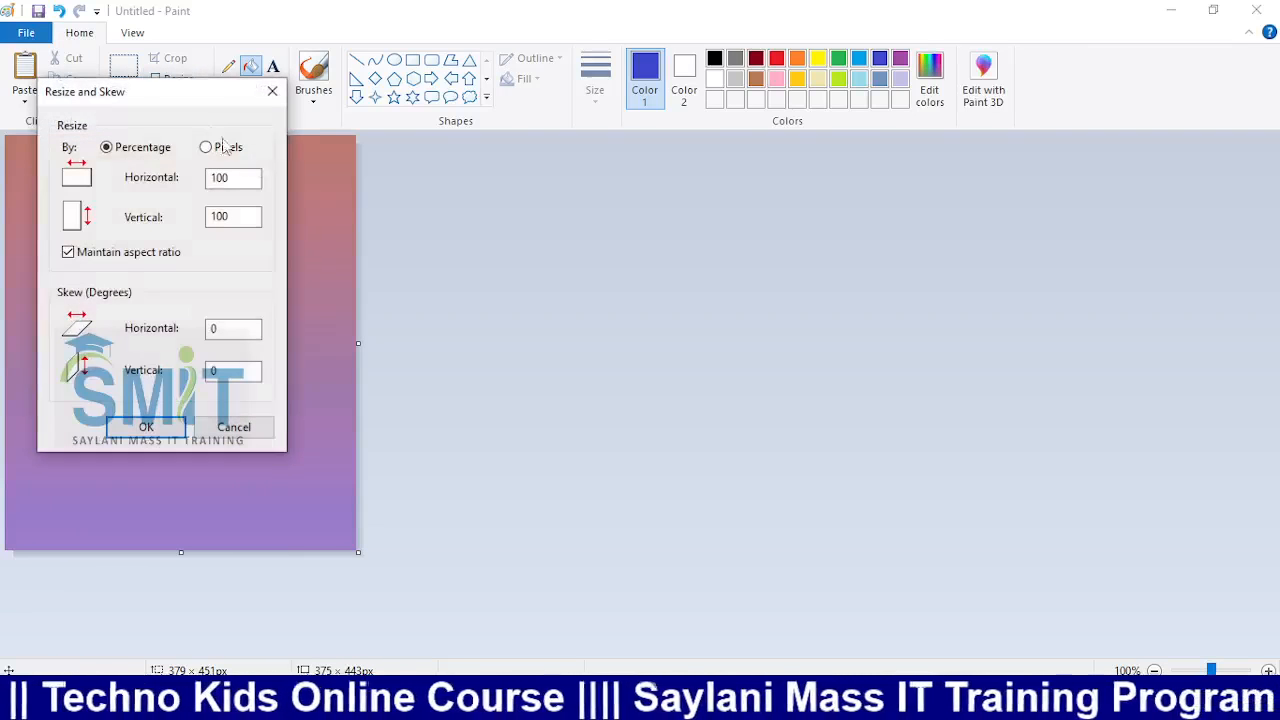
click(148, 252)
click(217, 178)
key(BackSpace)
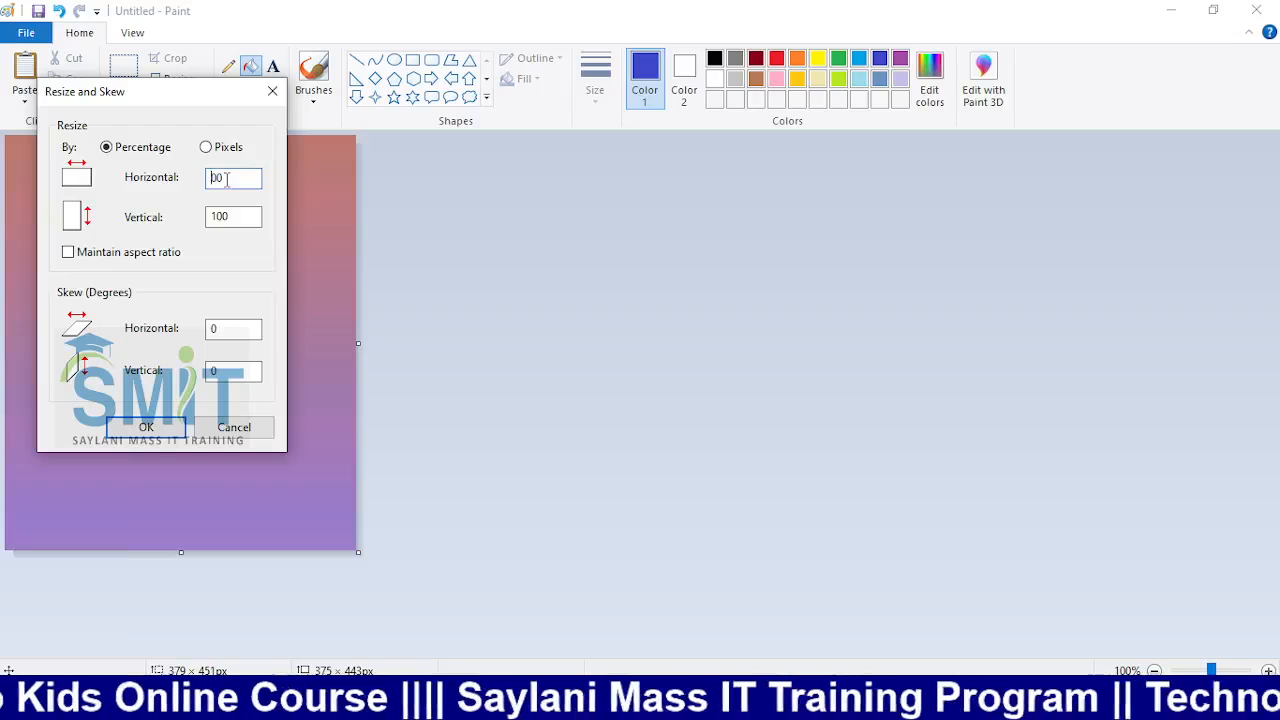
text(5)
click(152, 424)
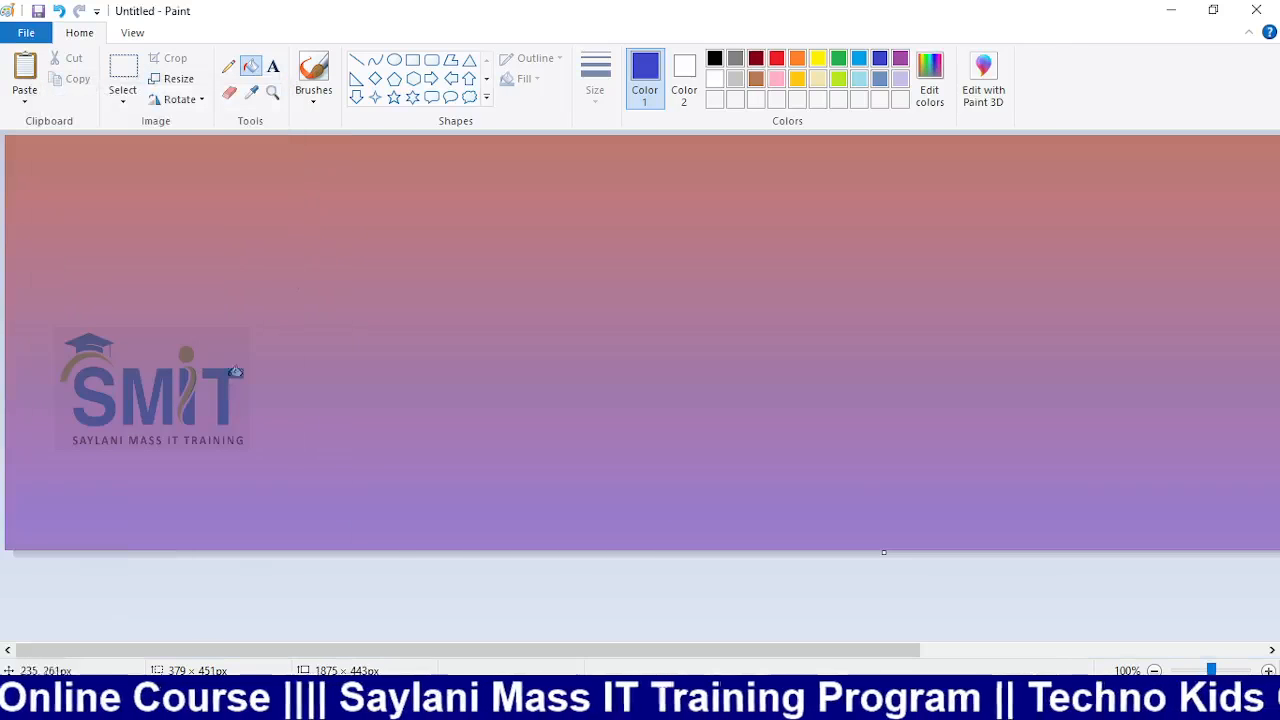
Shrink the gradient canvas horizontally to 10% with aspect ratio unlocked
drag(900, 655, 1250, 652)
drag(1151, 650, 250, 590)
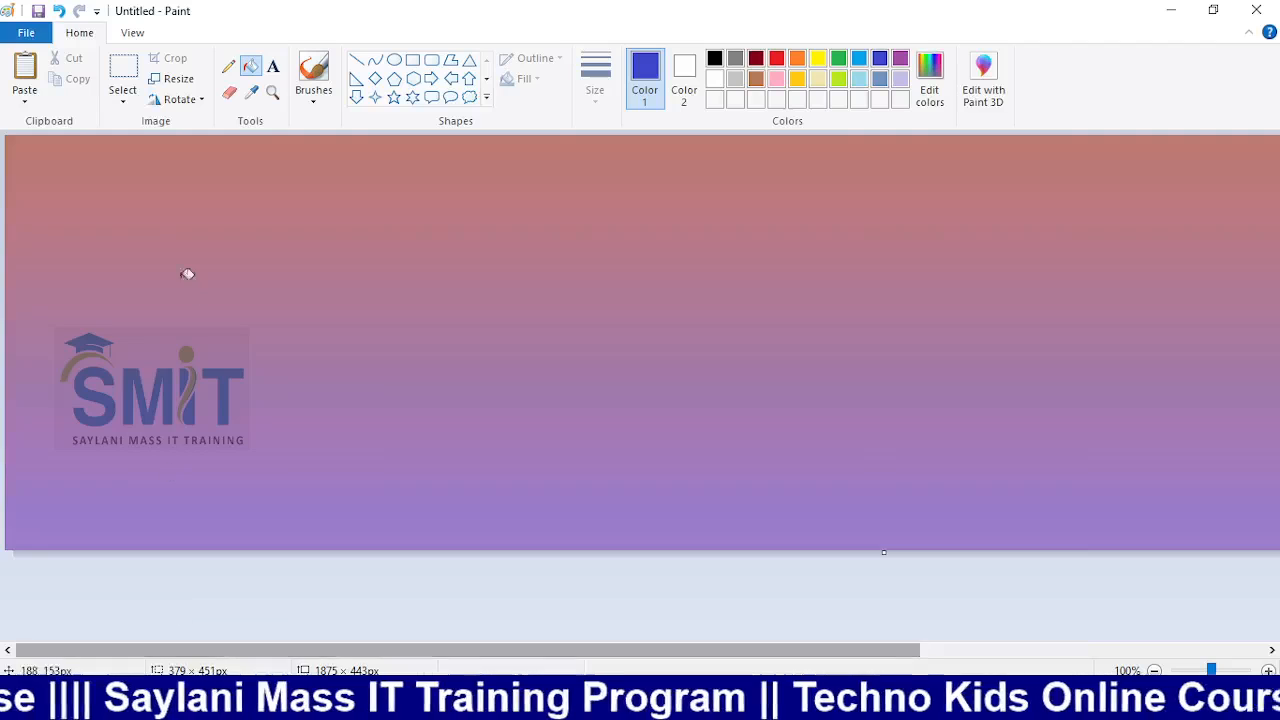
click(190, 82)
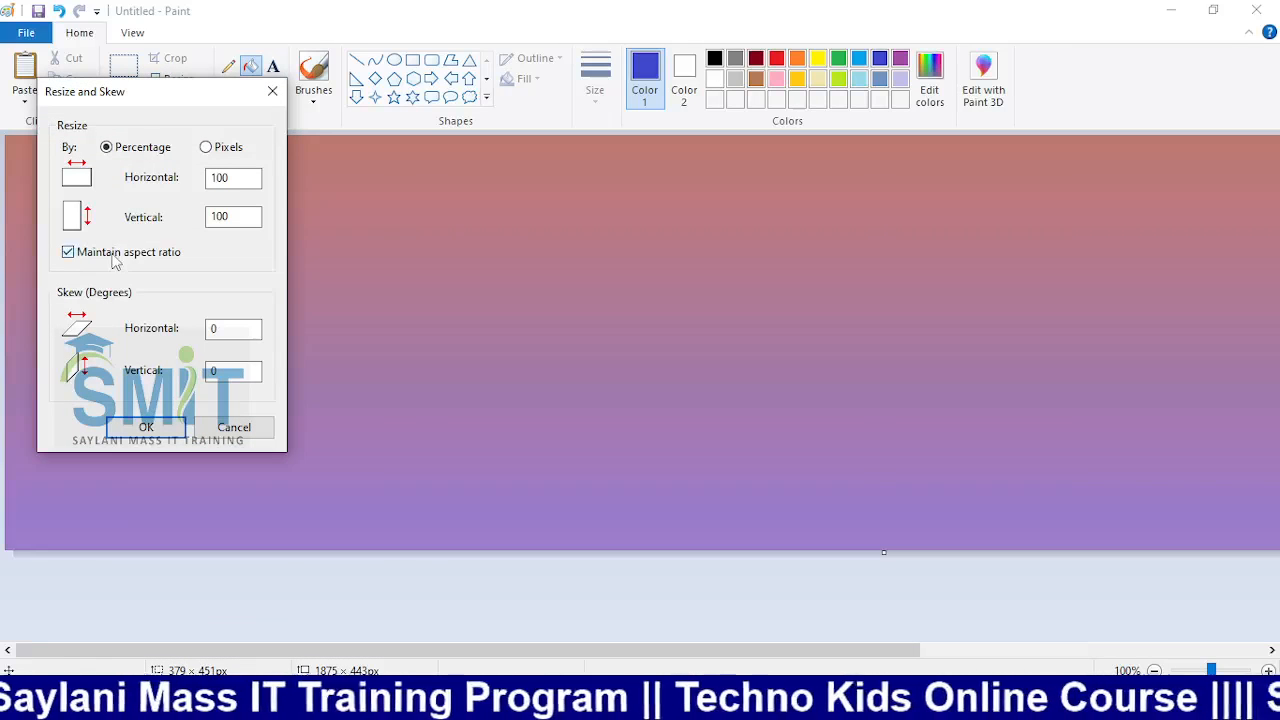
click(113, 256)
click(215, 178)
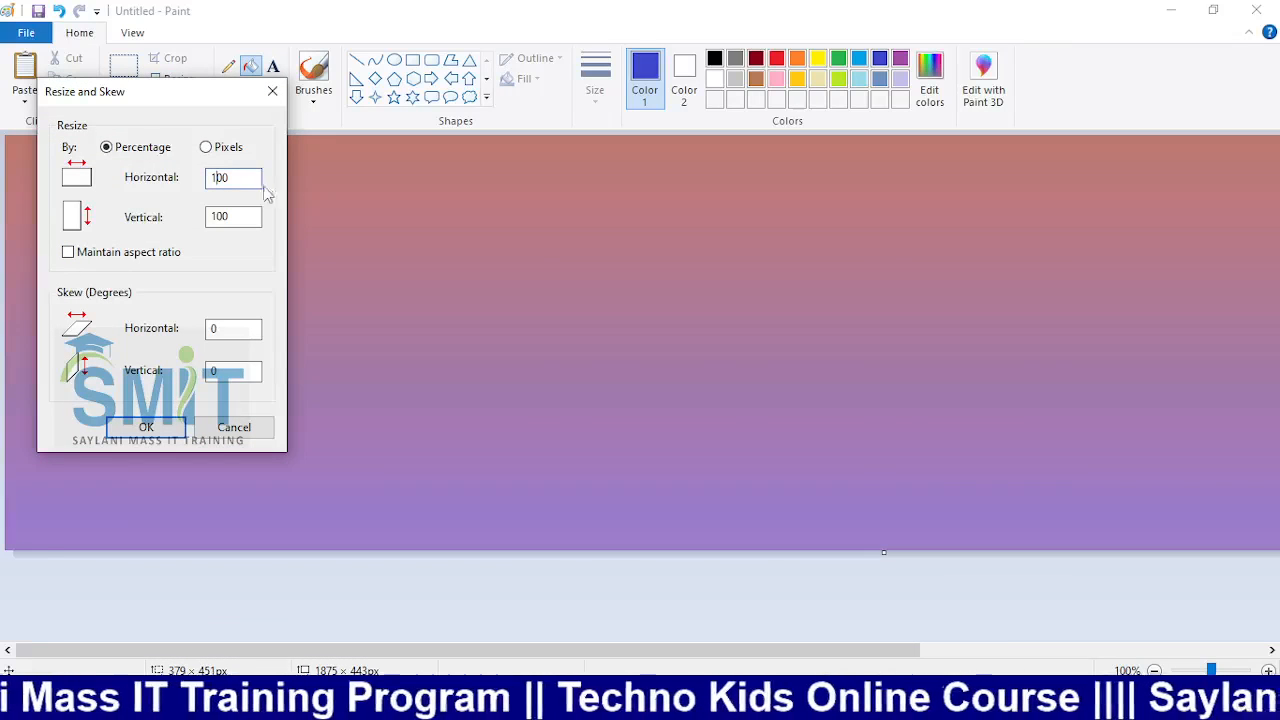
key(Delete)
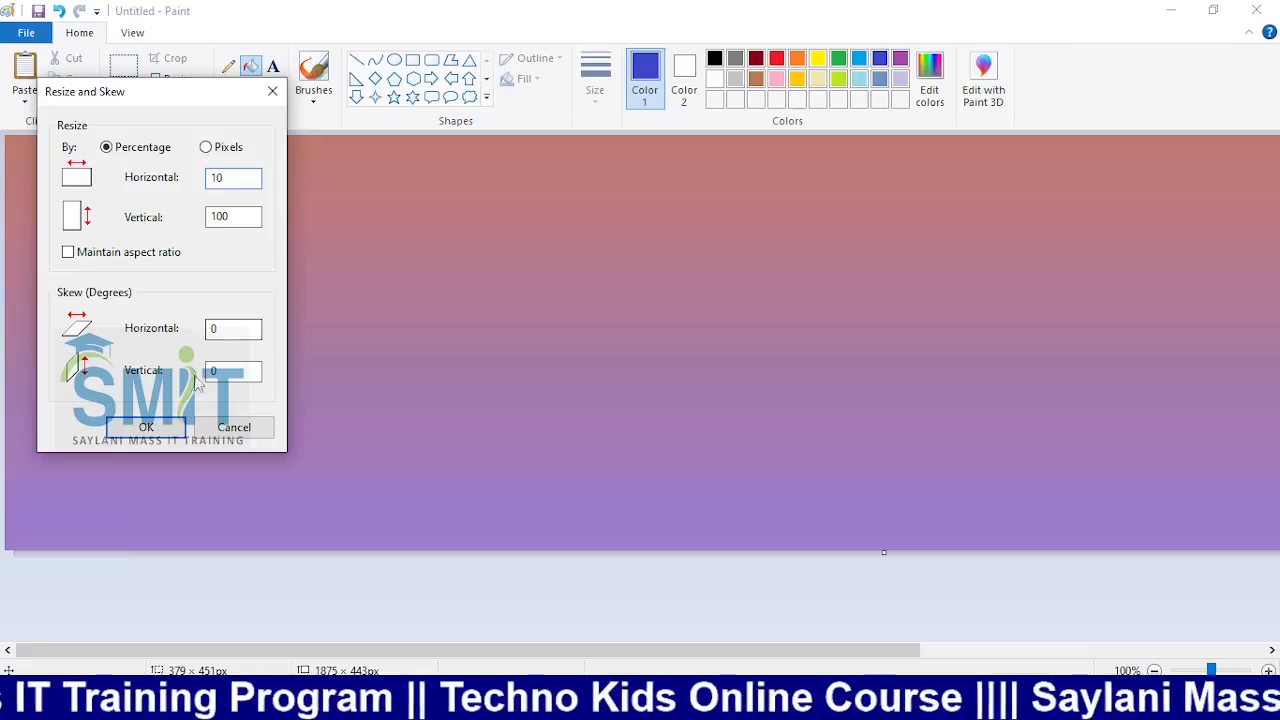
click(148, 428)
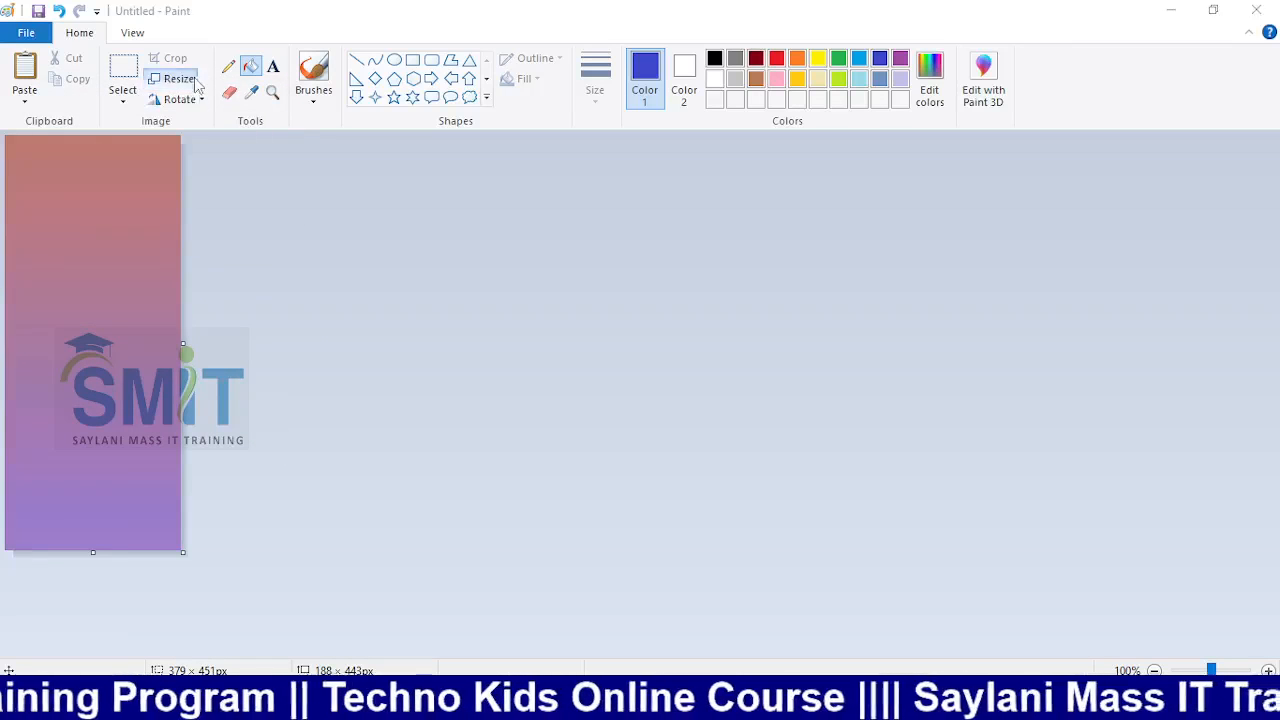
Stretch it 400% horizontally to 752×443 px, then undo a trial canvas widening
click(180, 79)
click(113, 252)
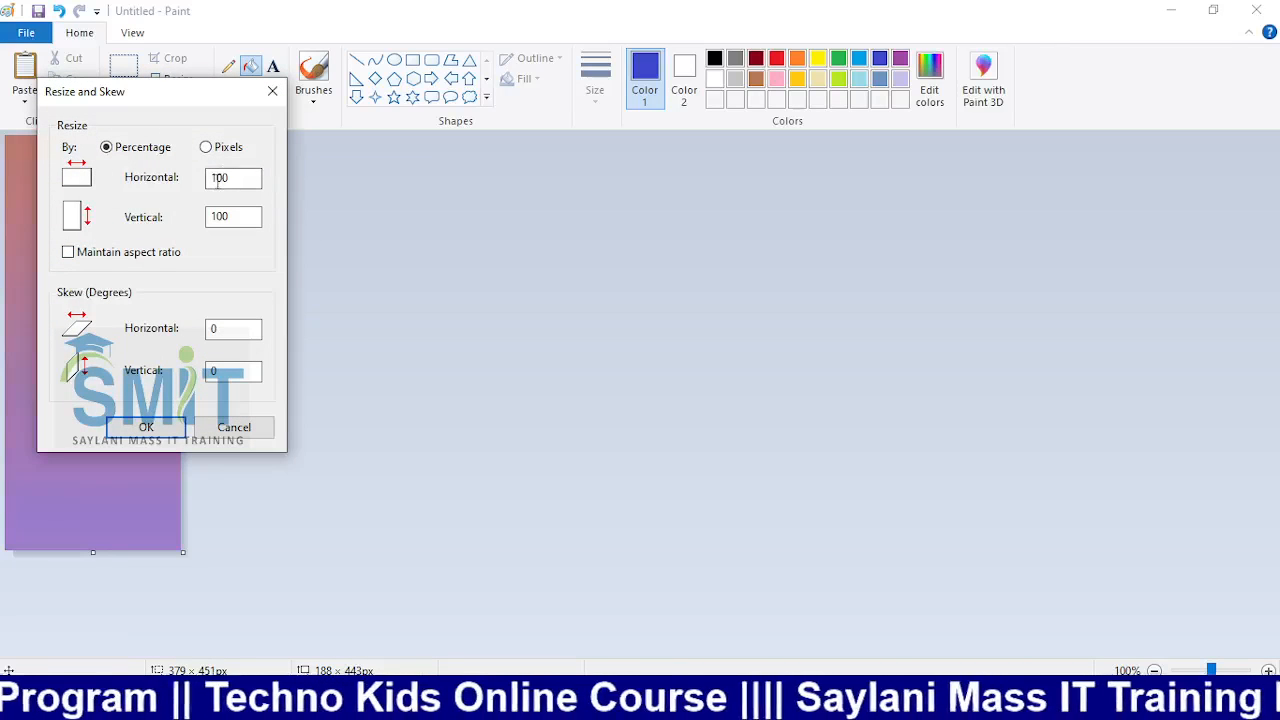
click(218, 181)
key(BackSpace)
text(4)
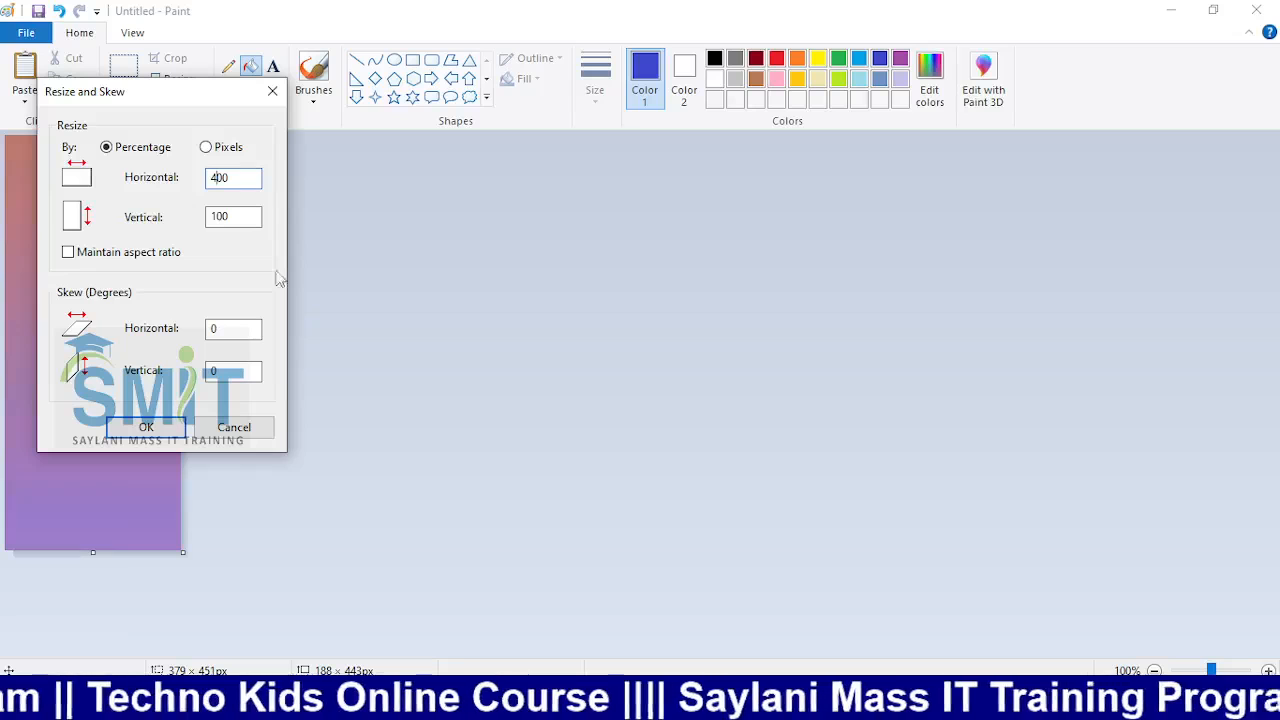
click(161, 425)
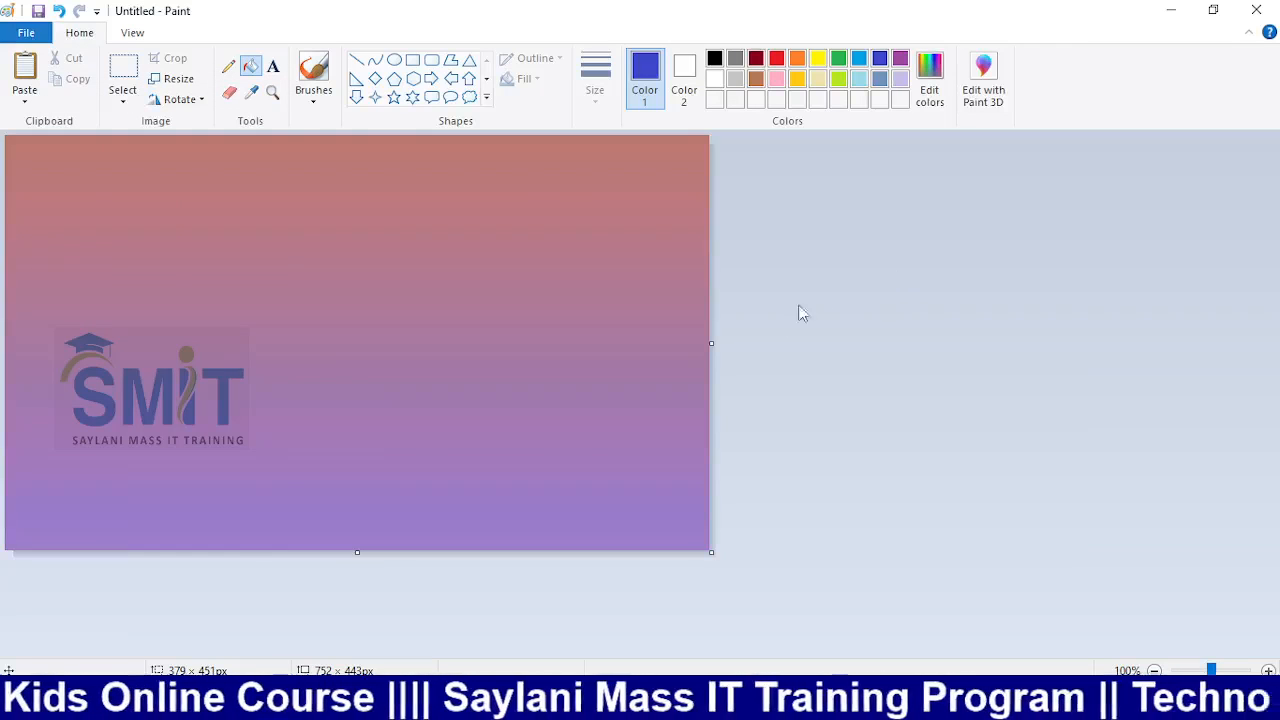
drag(713, 346, 920, 365)
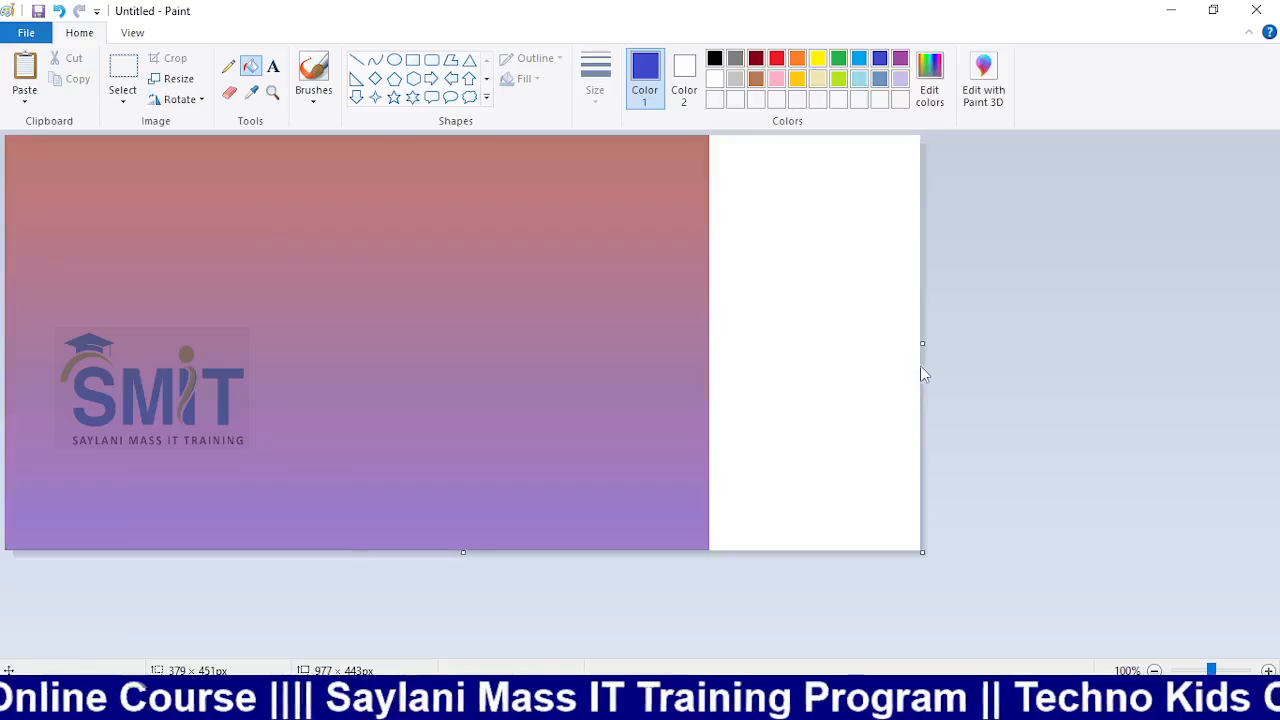
key(ctrl+z)
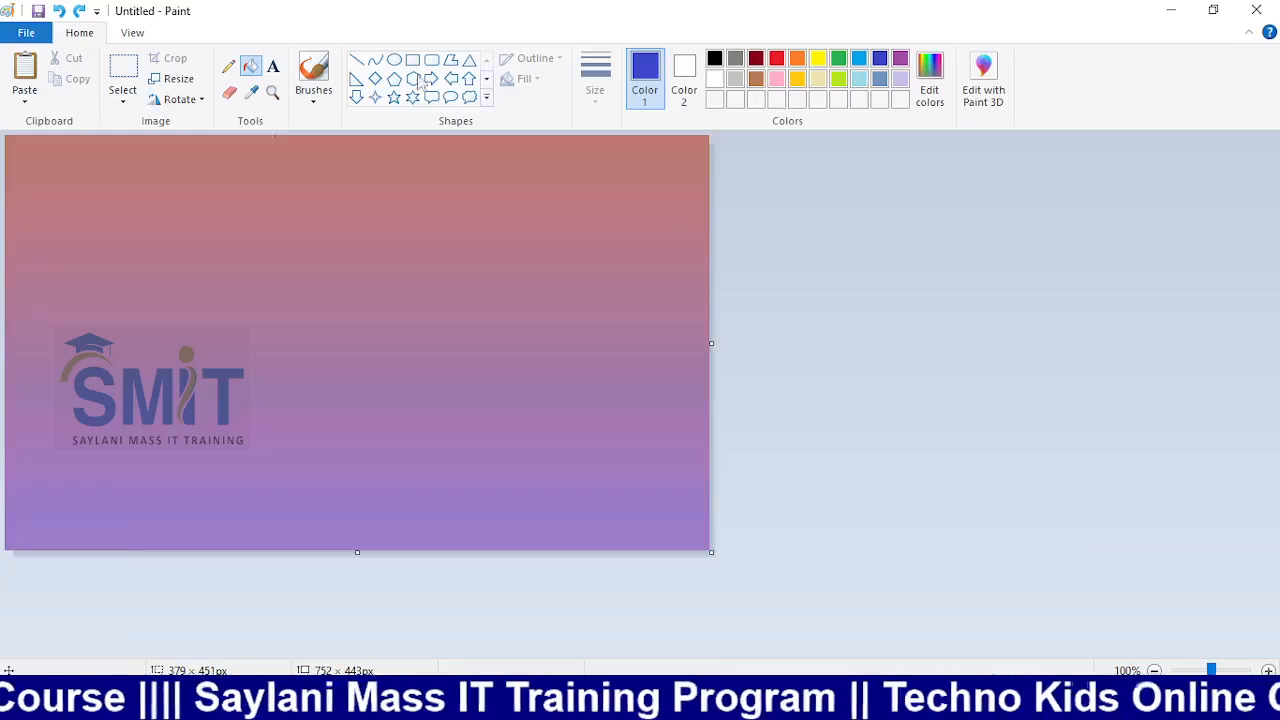
Start a new picture without saving and type 'TECHNO KIDS STUDENTS' in a text box
key(ctrl+n)
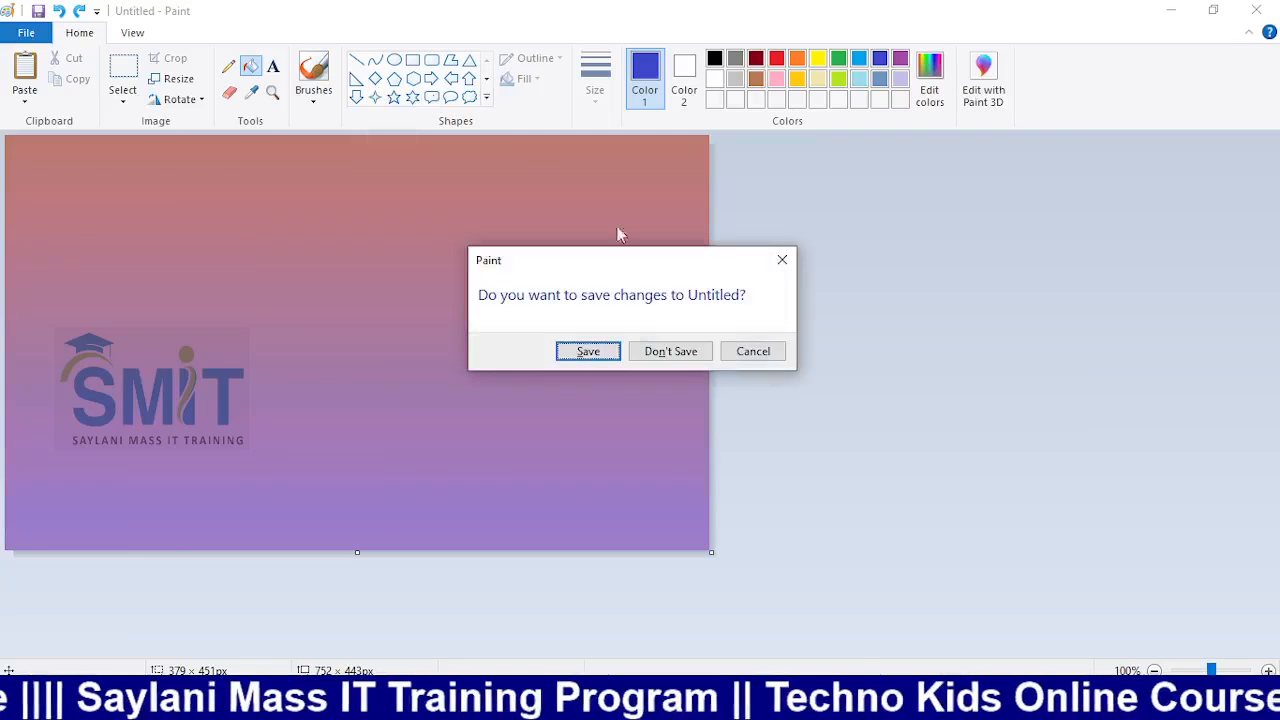
click(702, 352)
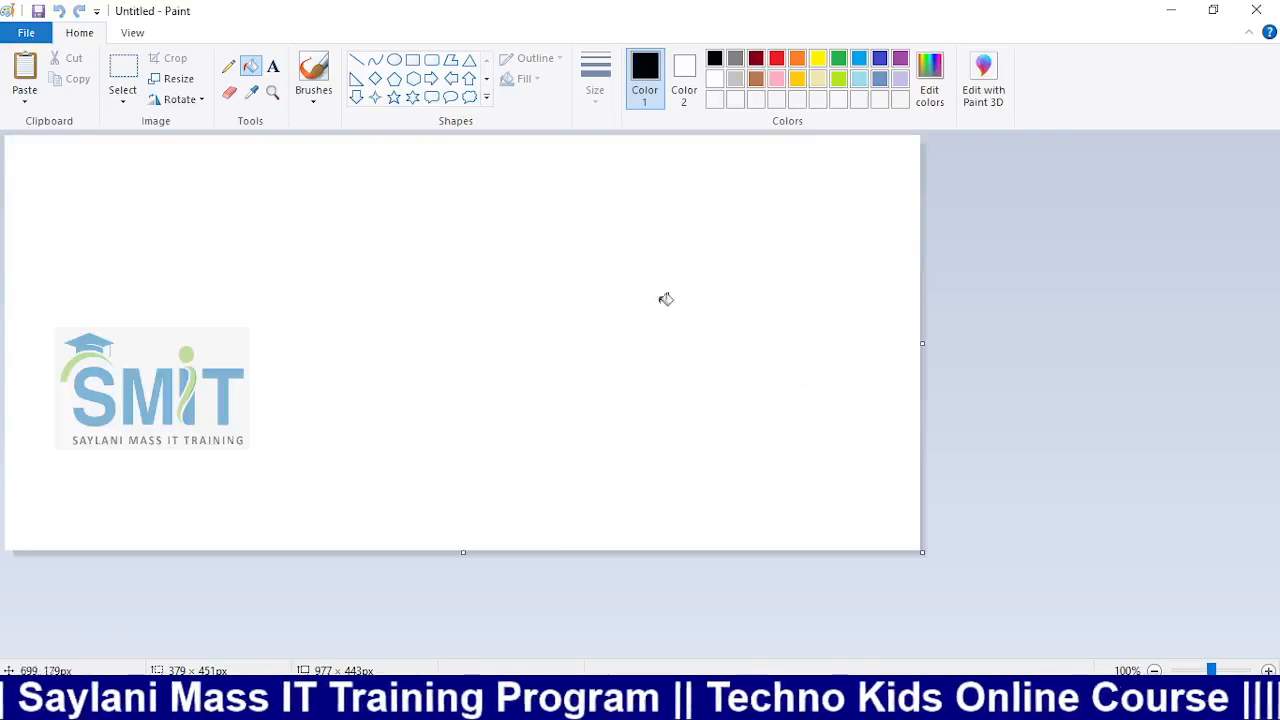
click(274, 68)
drag(197, 233, 829, 394)
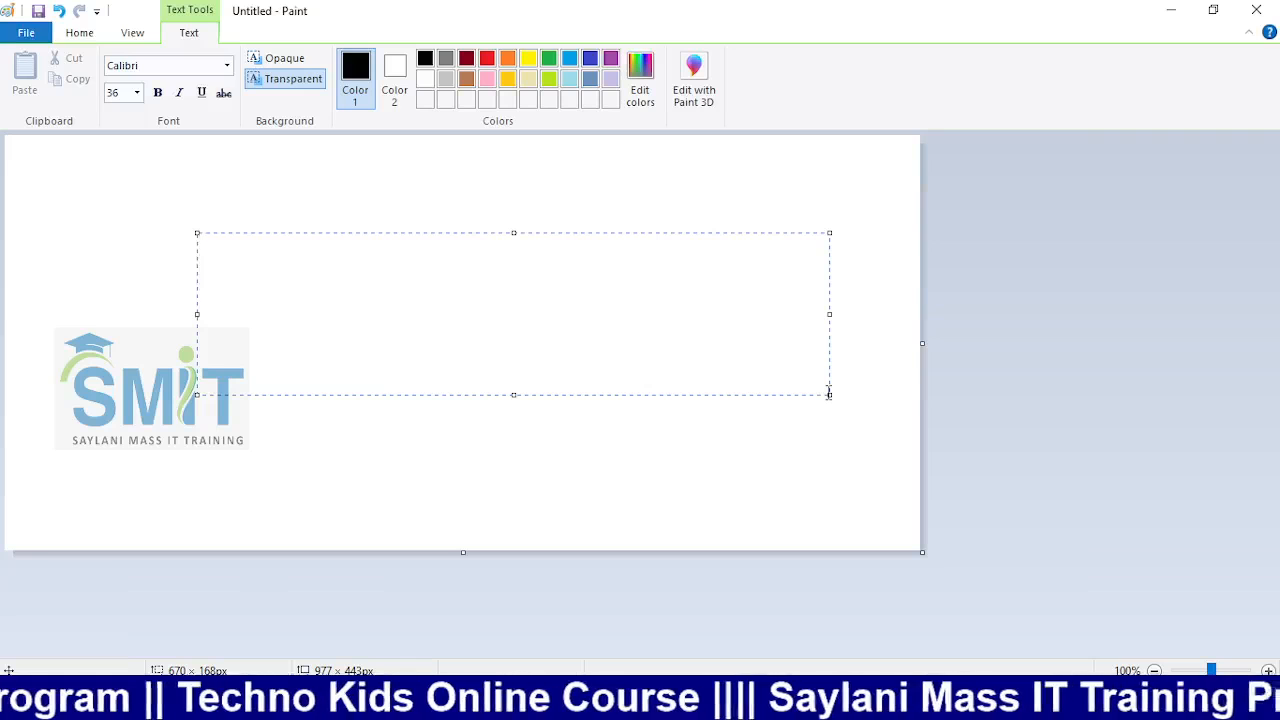
text(TE)
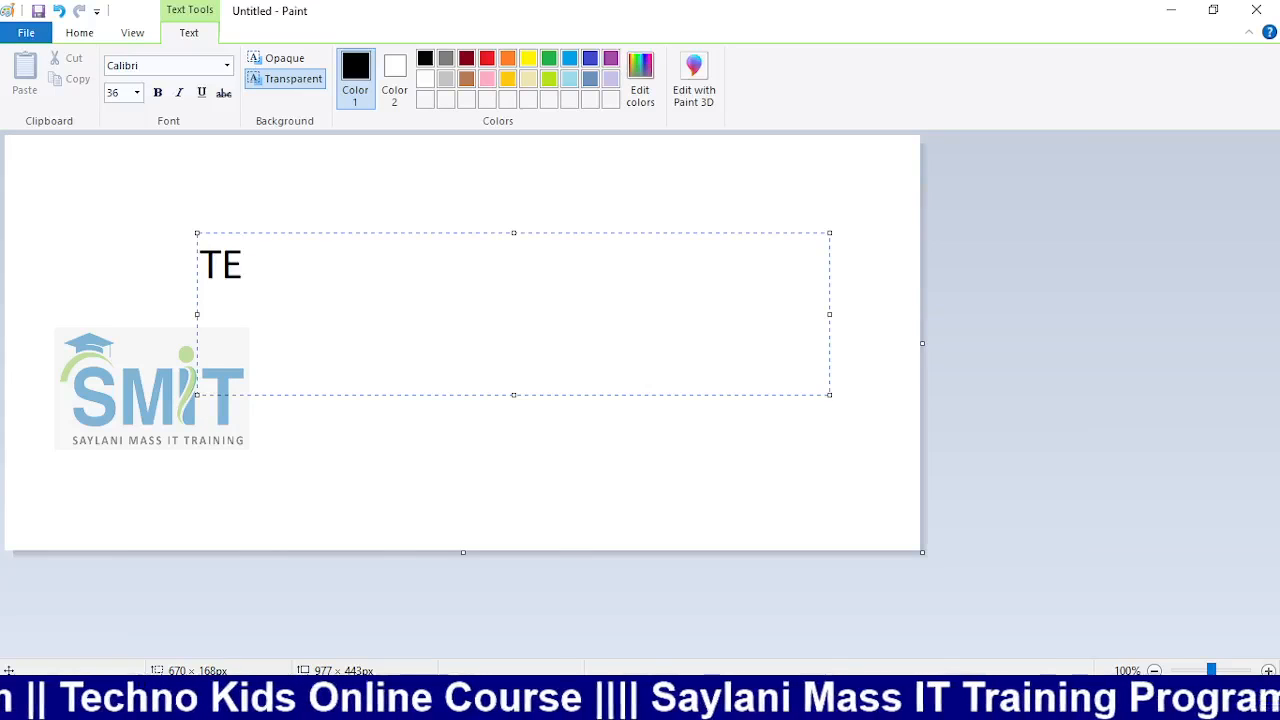
text(CHNO K)
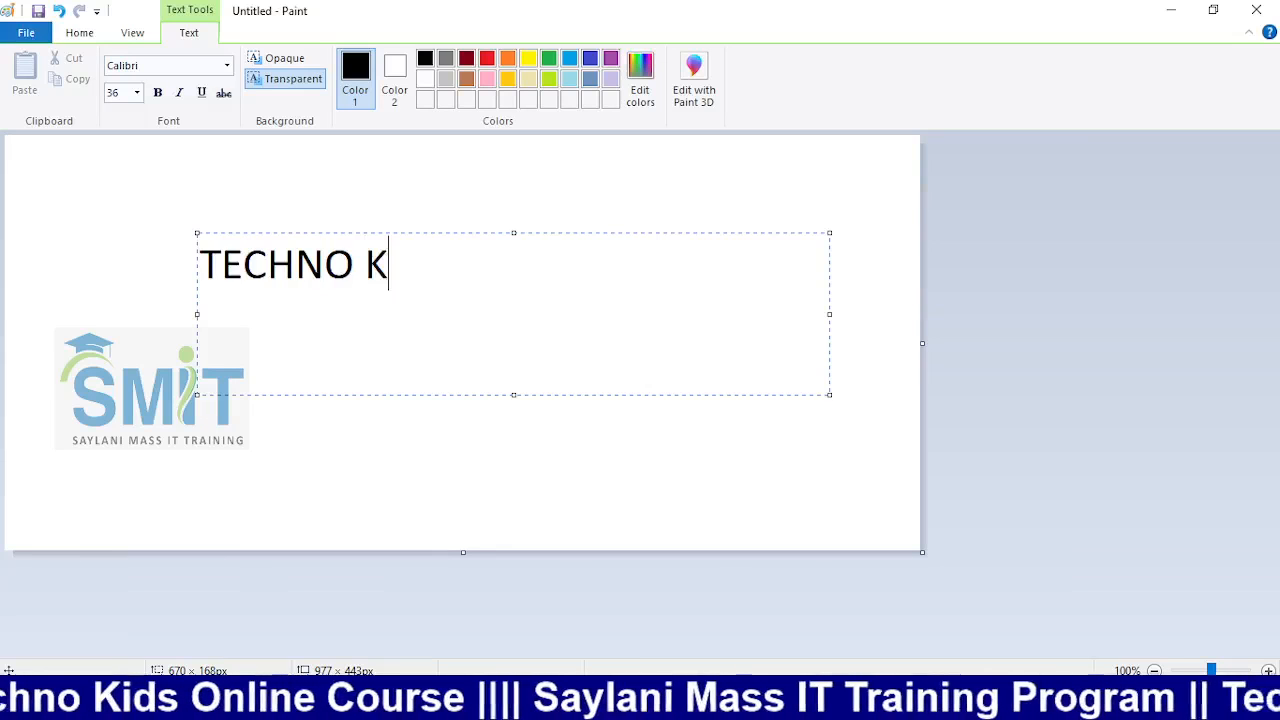
text(IDS ST)
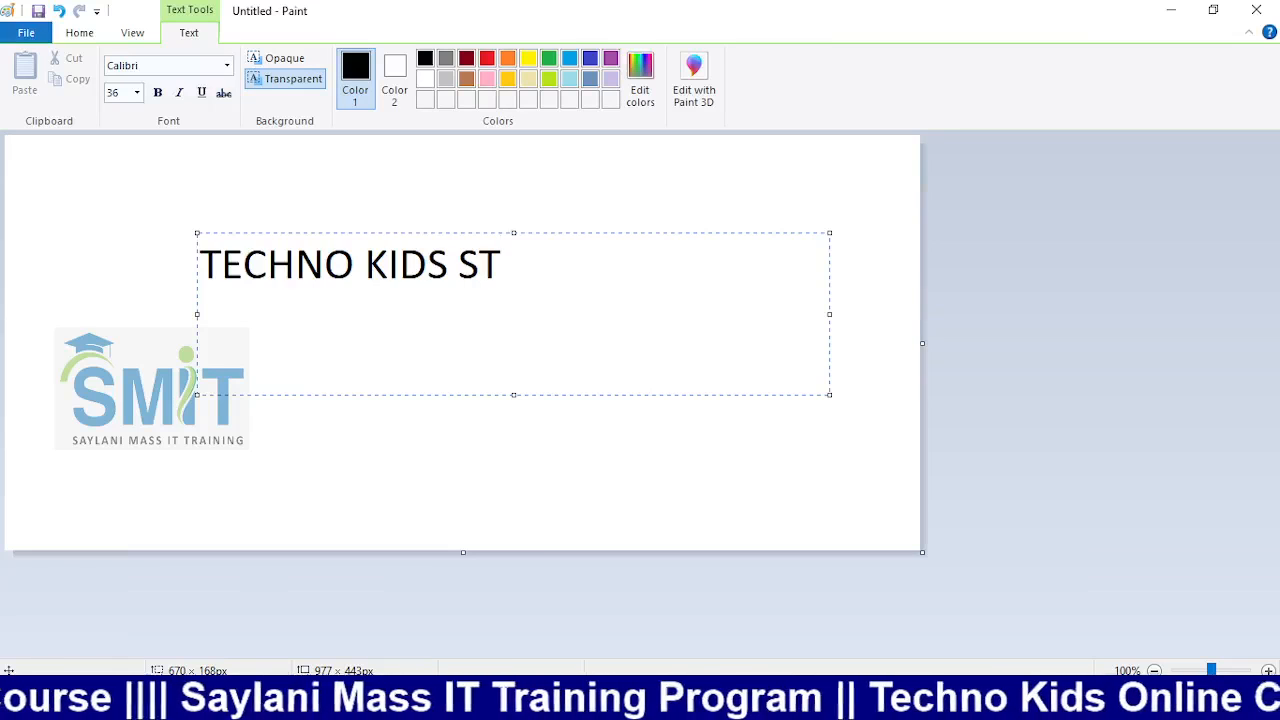
text(U)
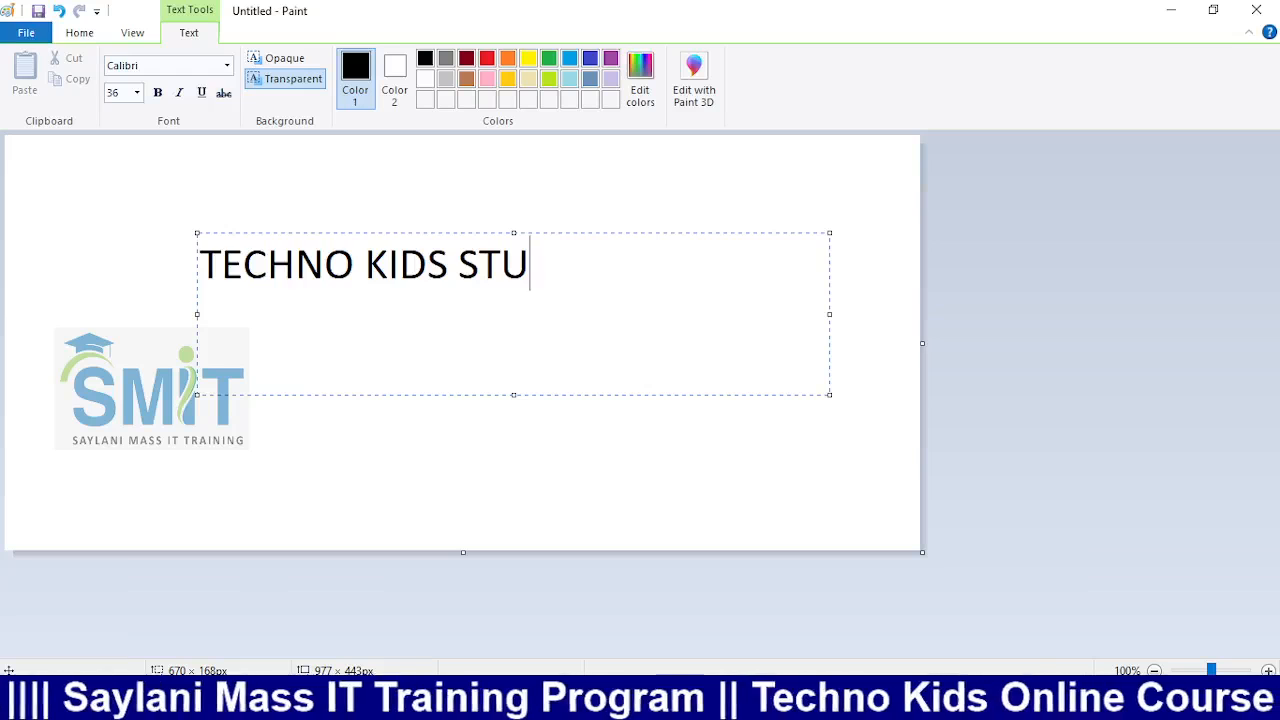
text(DENTS)
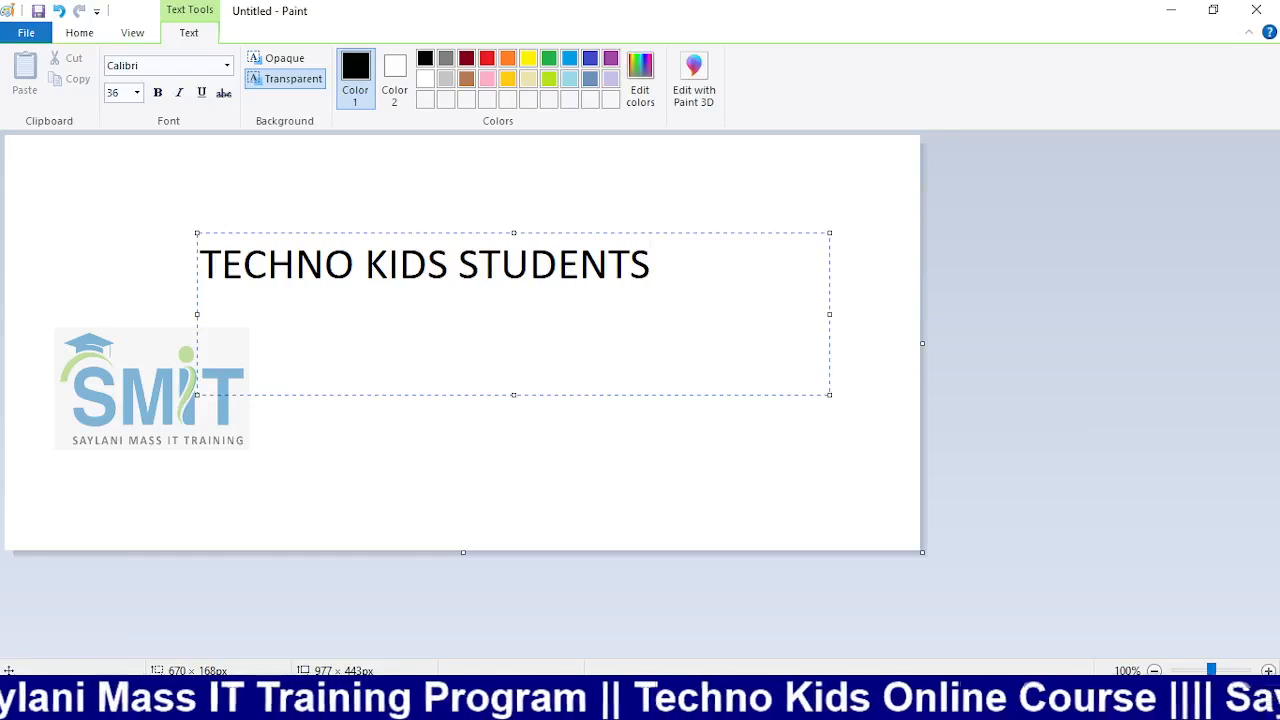
drag(656, 292, 200, 272)
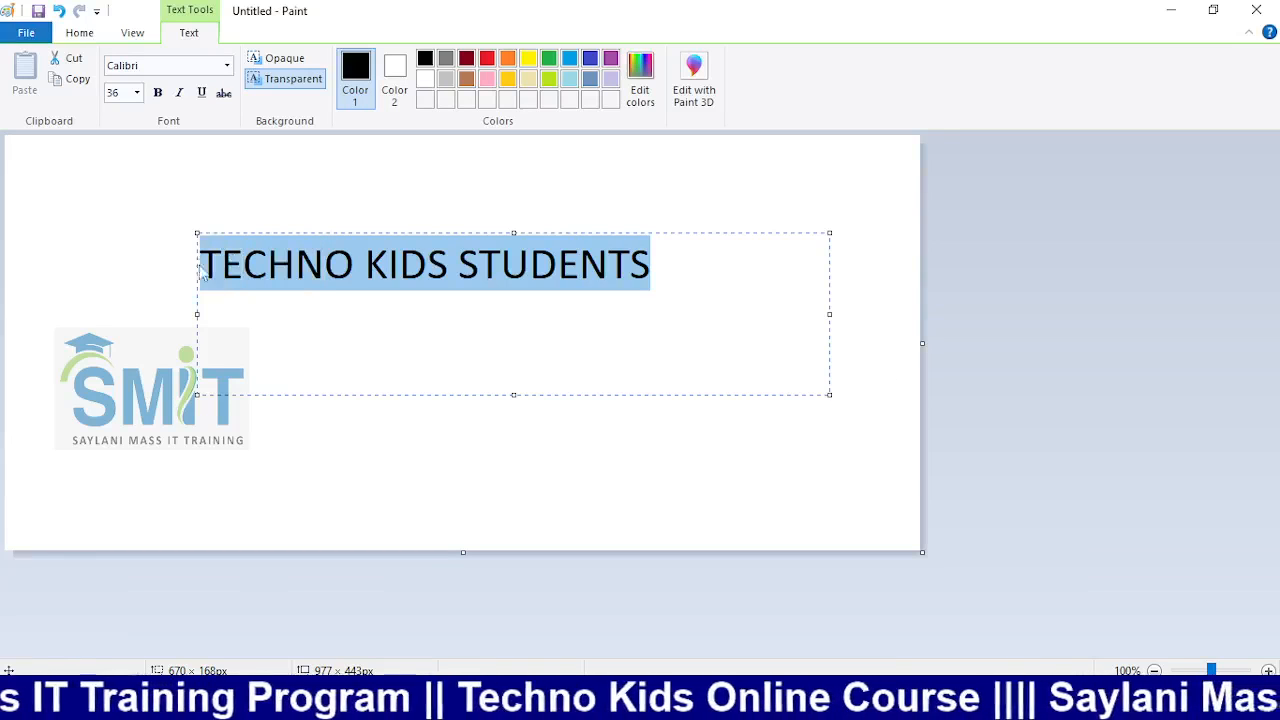
Try Blackadder ITC and Bernard MT Condensed fonts on the heading
click(227, 66)
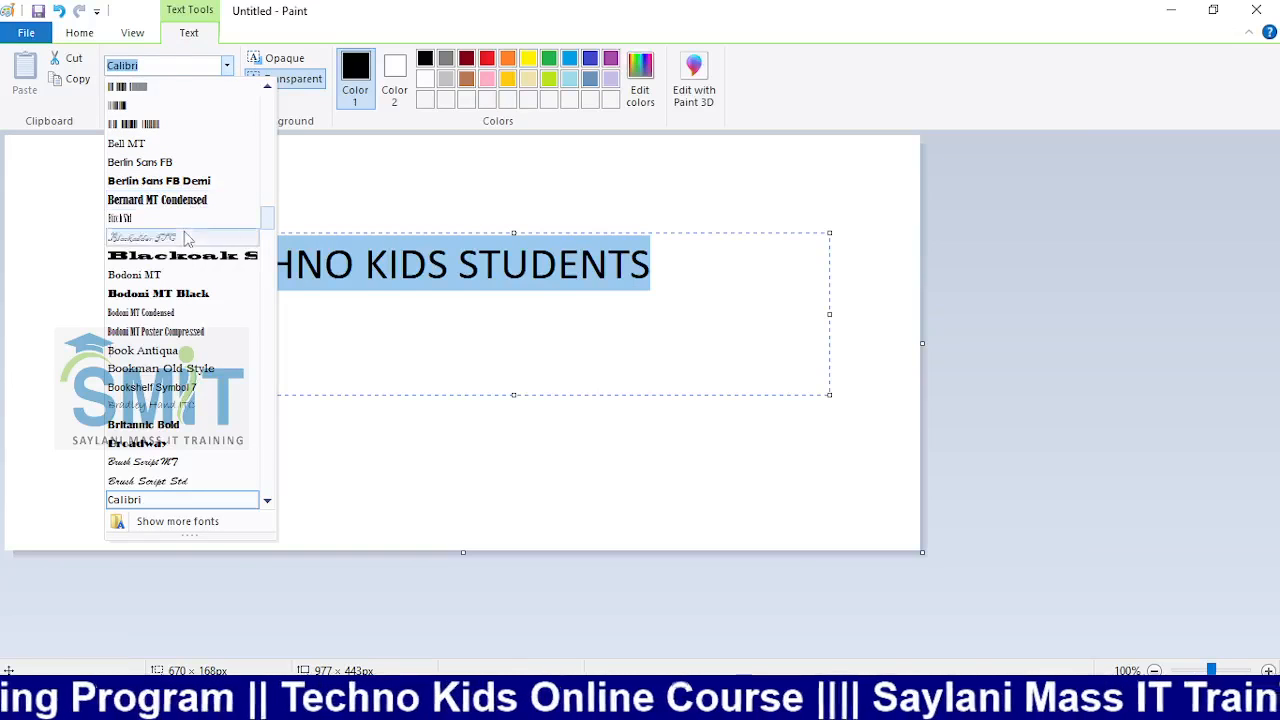
click(232, 237)
click(229, 67)
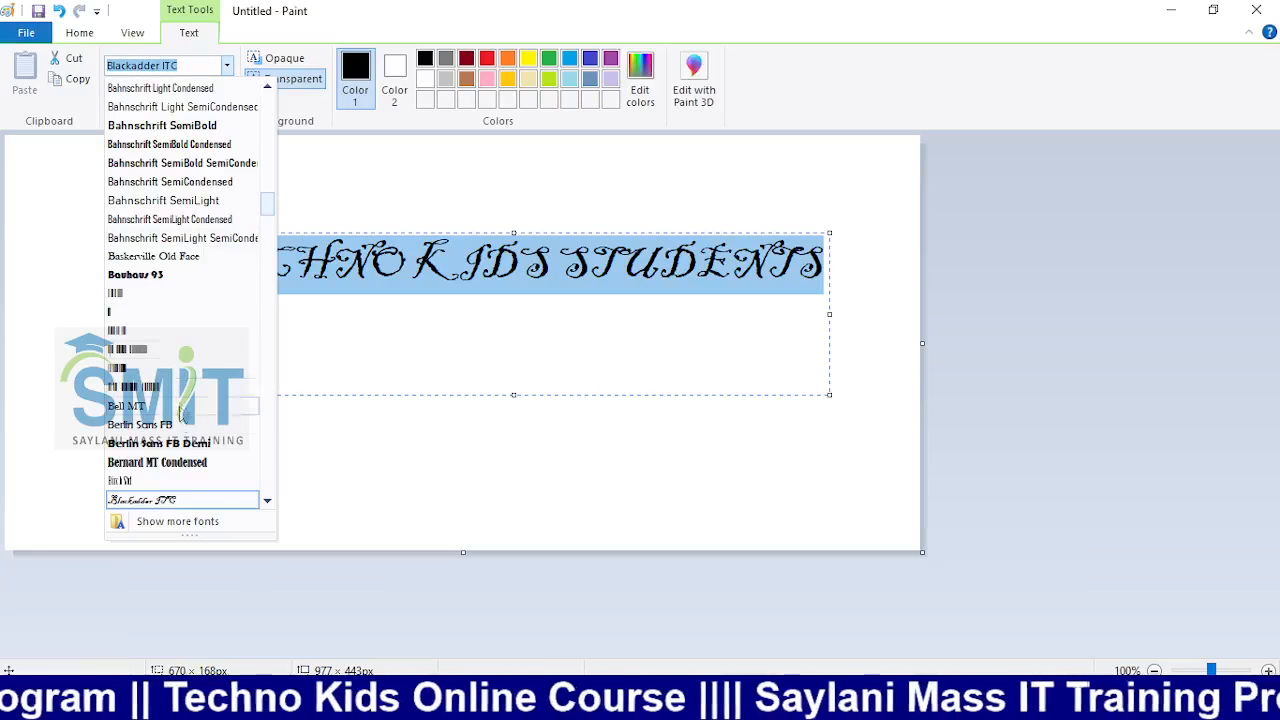
click(180, 452)
click(227, 66)
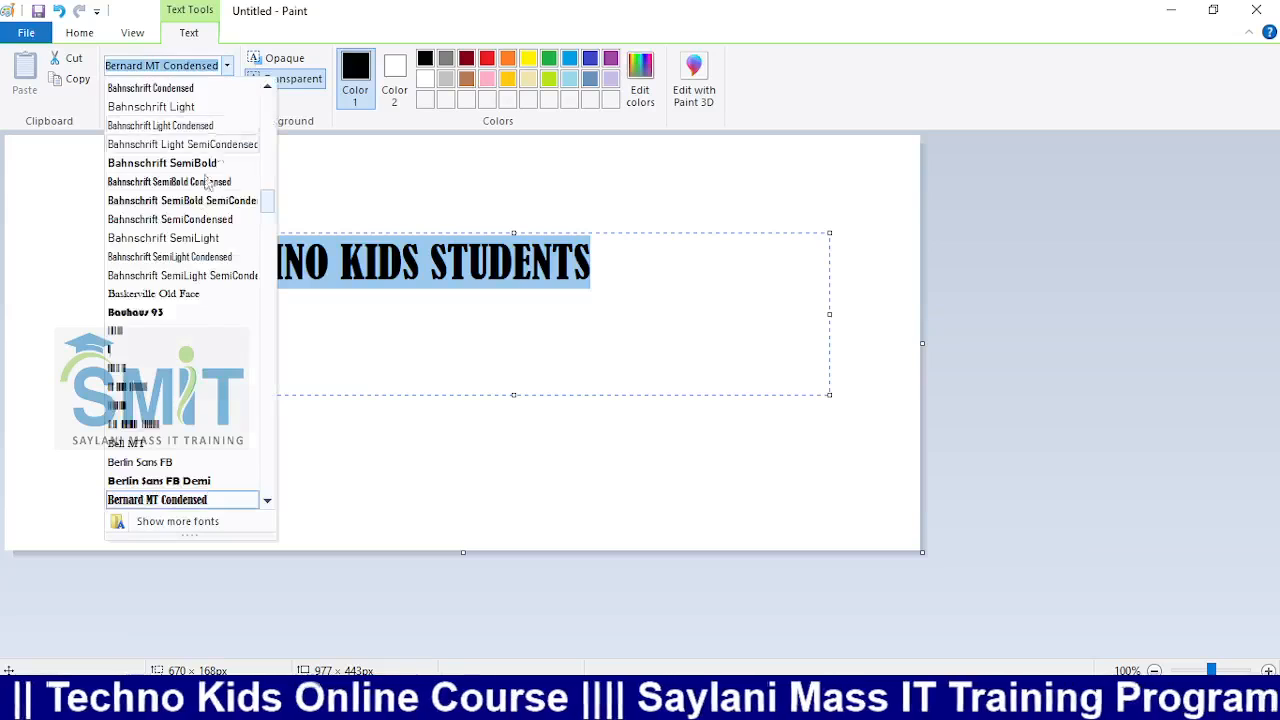
scroll(192, 297, down, 5)
scroll(192, 297, down, 1)
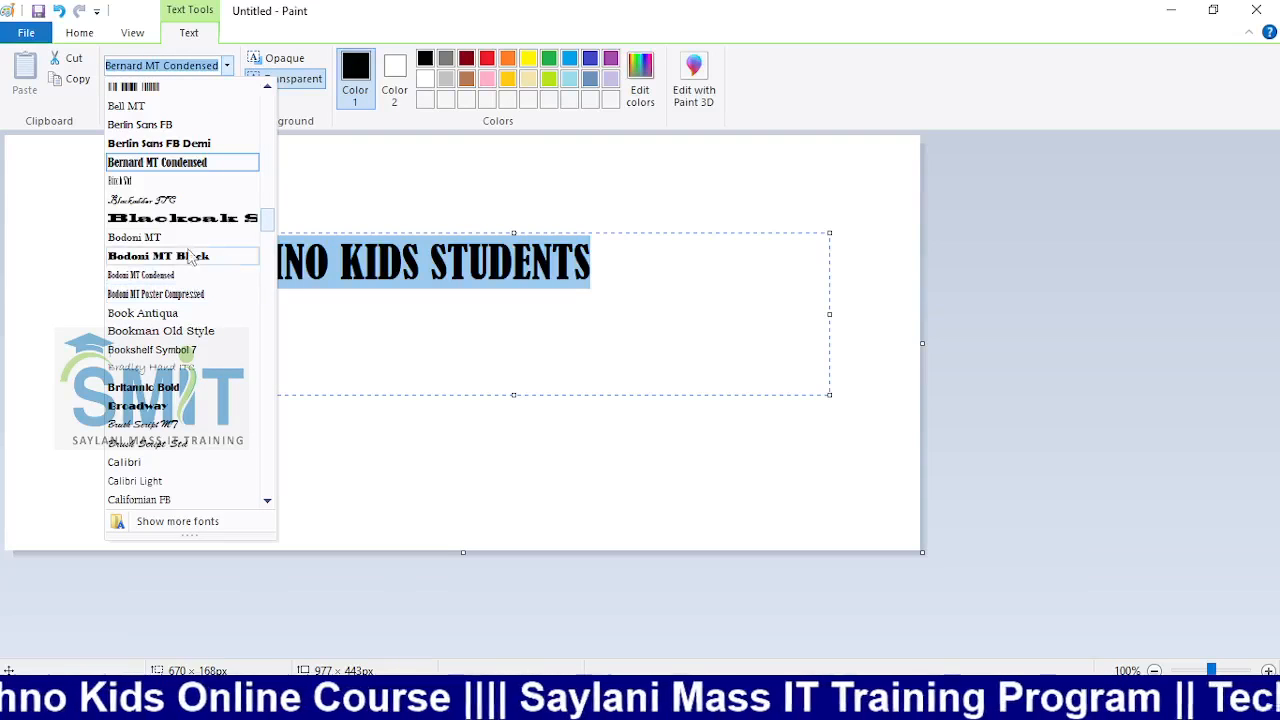
click(181, 200)
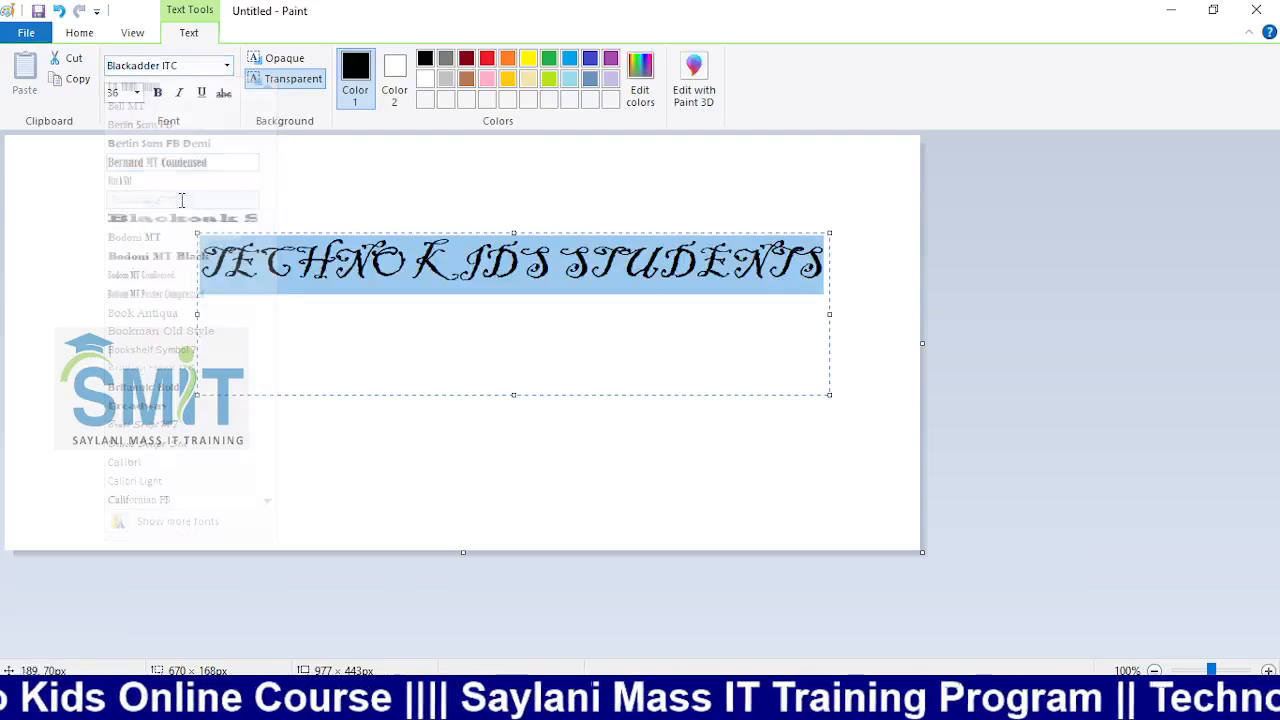
Try Charlemagne Std and Brush Script MT, then settle on Forte for the heading
click(228, 66)
scroll(206, 334, down, 8)
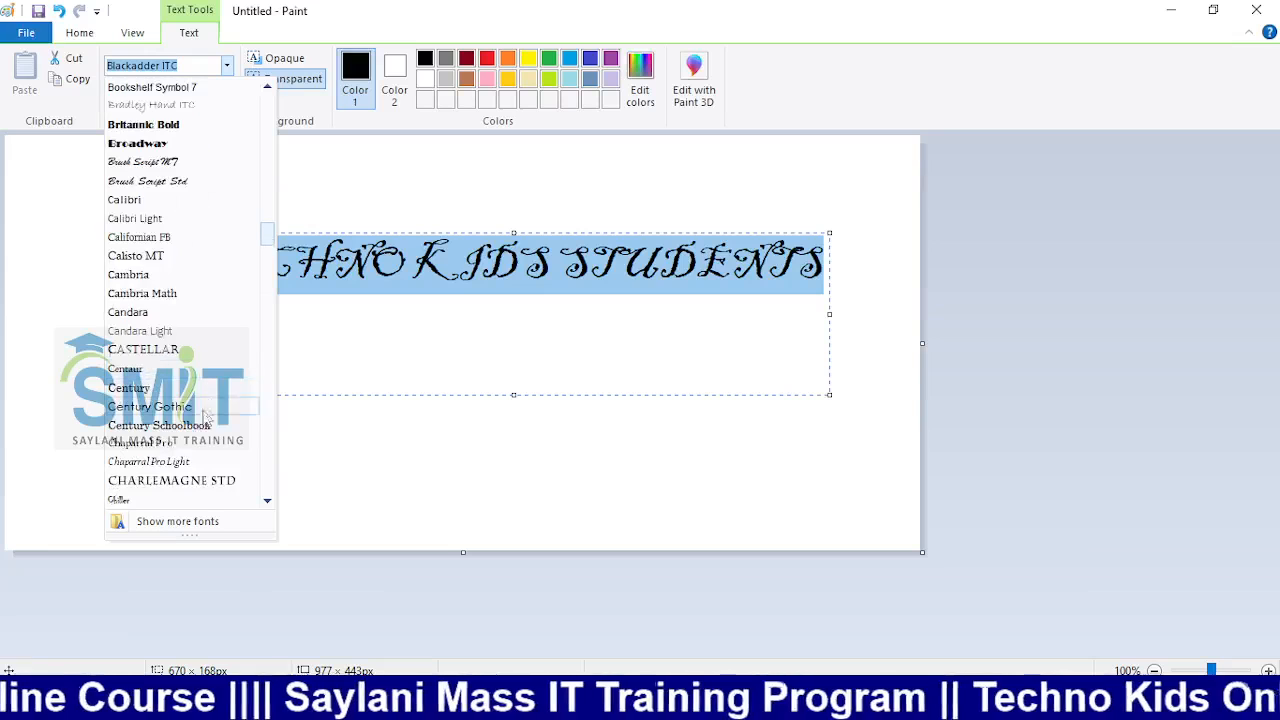
click(190, 480)
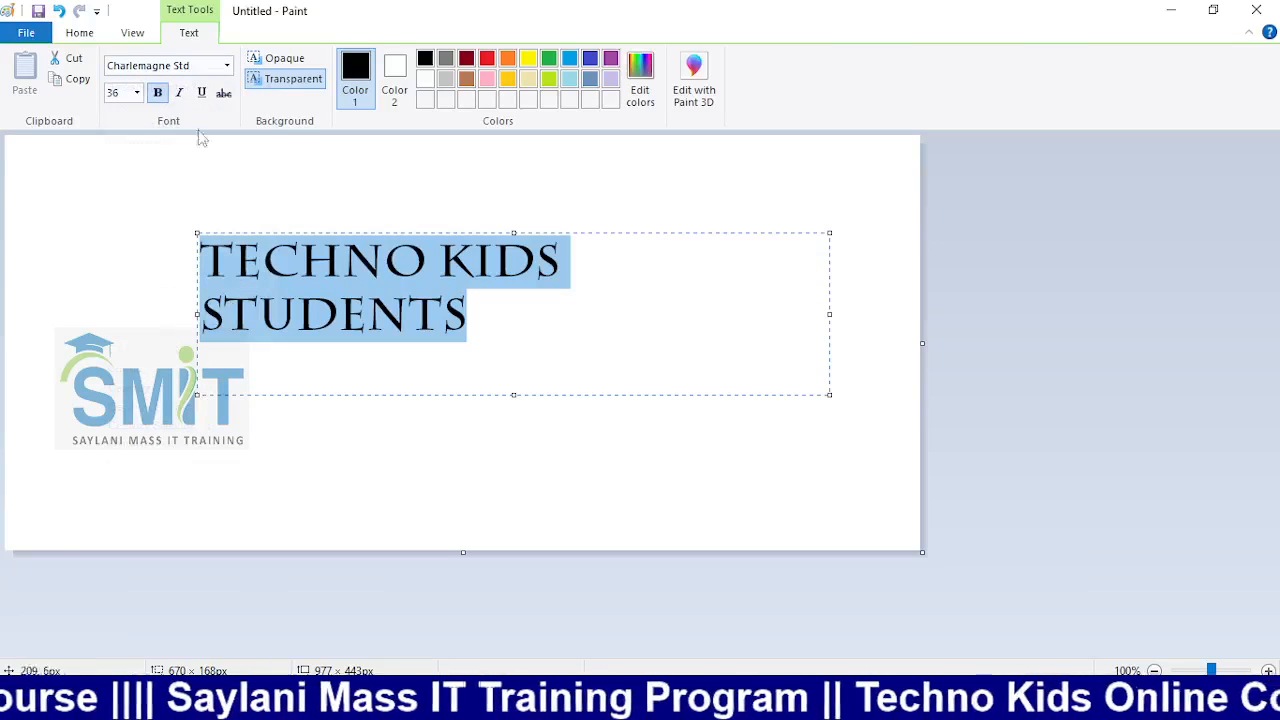
click(227, 66)
click(183, 178)
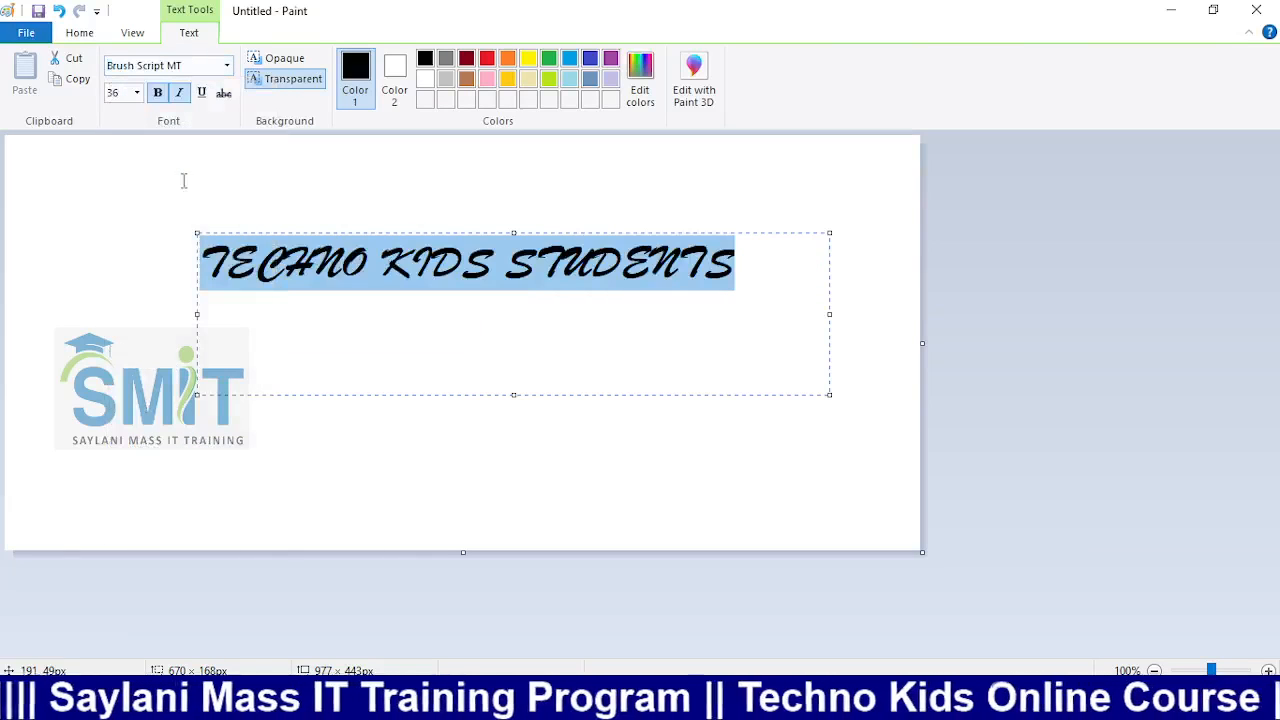
click(227, 66)
scroll(200, 415, down, 5)
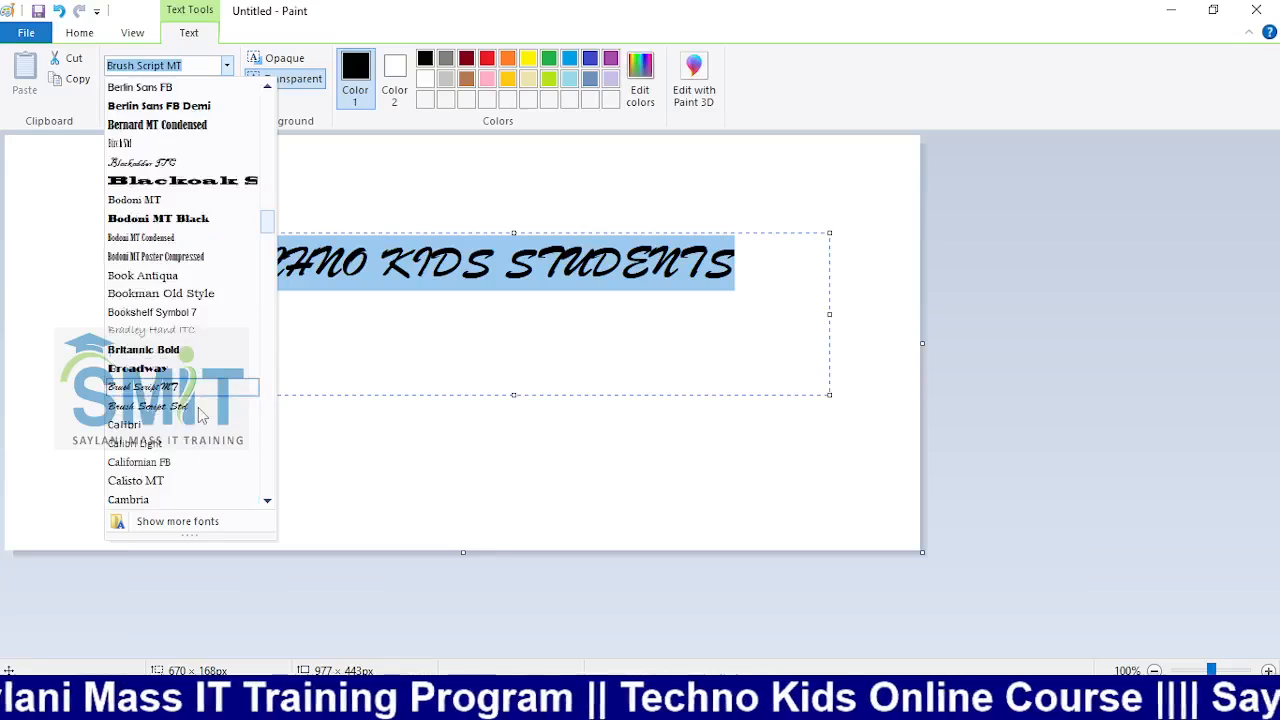
scroll(200, 415, down, 15)
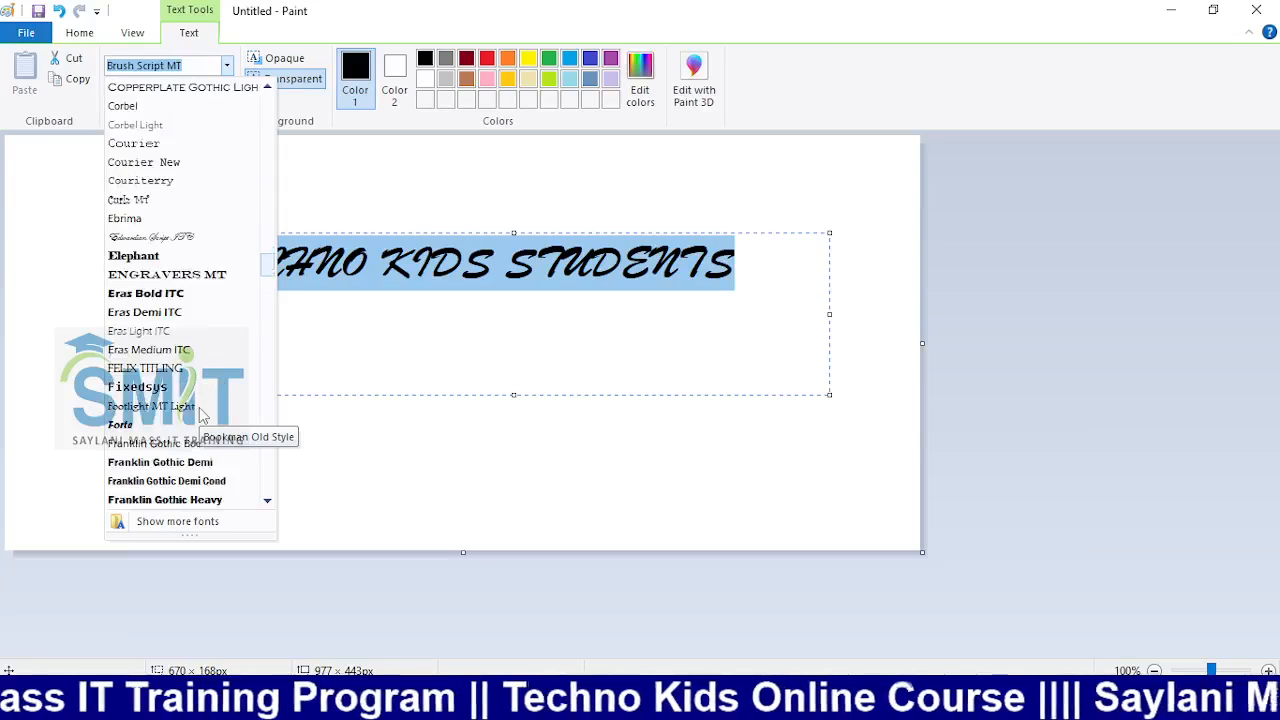
scroll(200, 415, down, 3)
scroll(200, 415, up, 3)
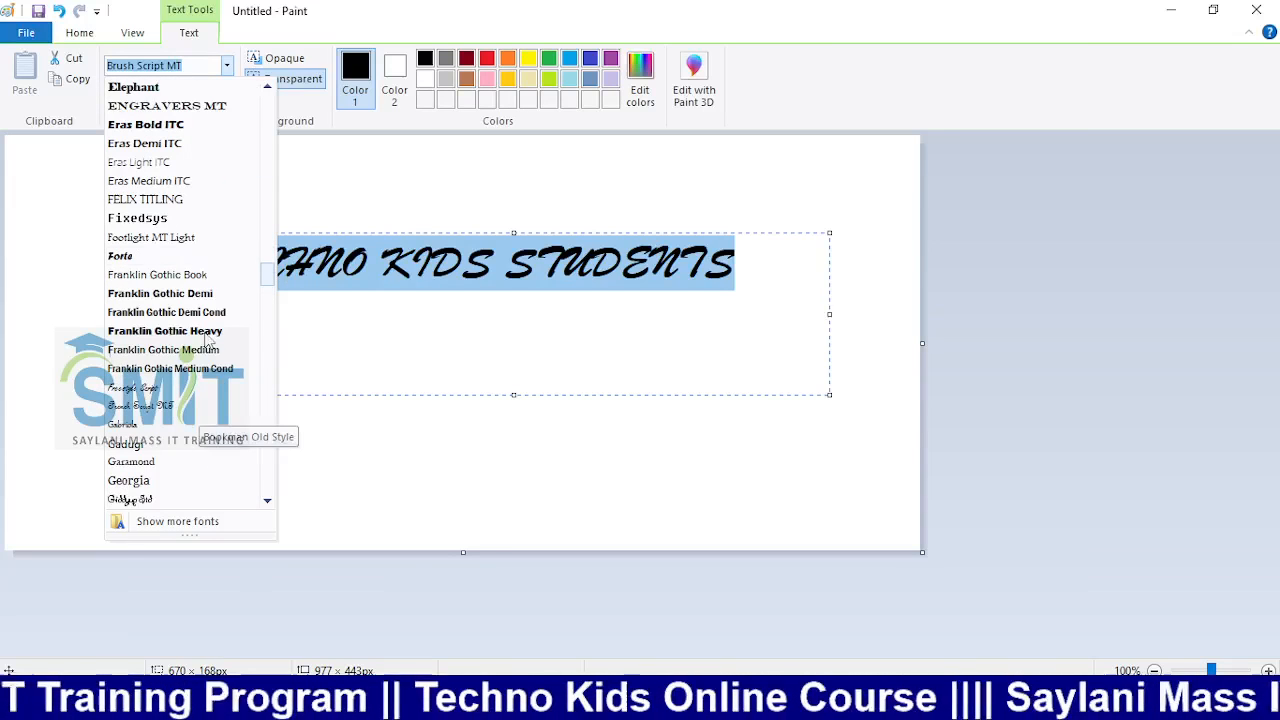
click(180, 256)
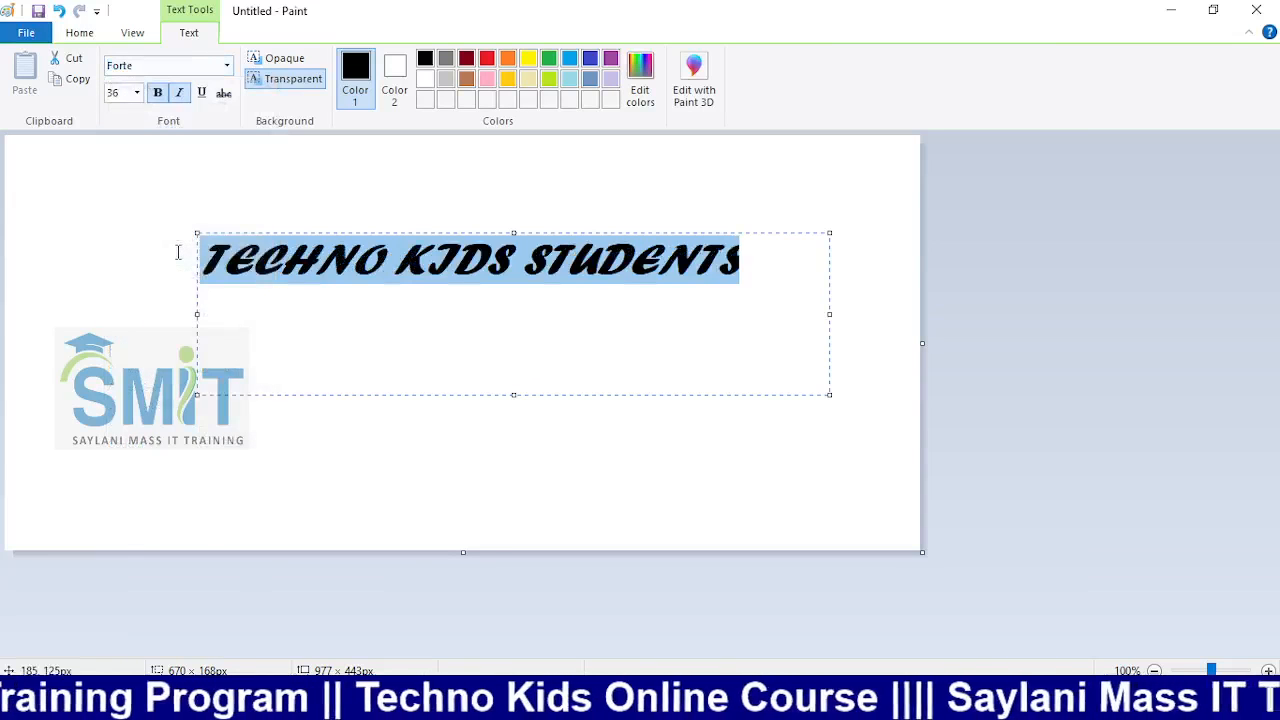
click(136, 345)
click(250, 66)
Fill the T, U and D of STUDENTS dark red
click(756, 58)
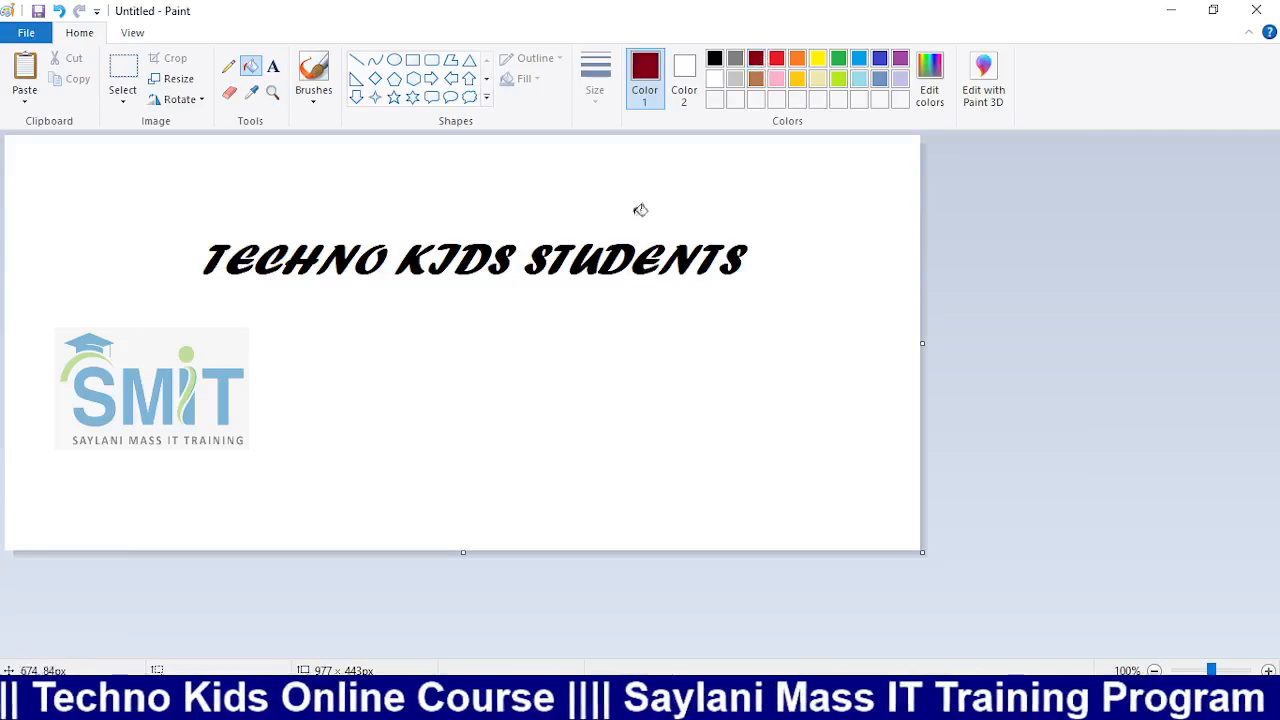
click(563, 258)
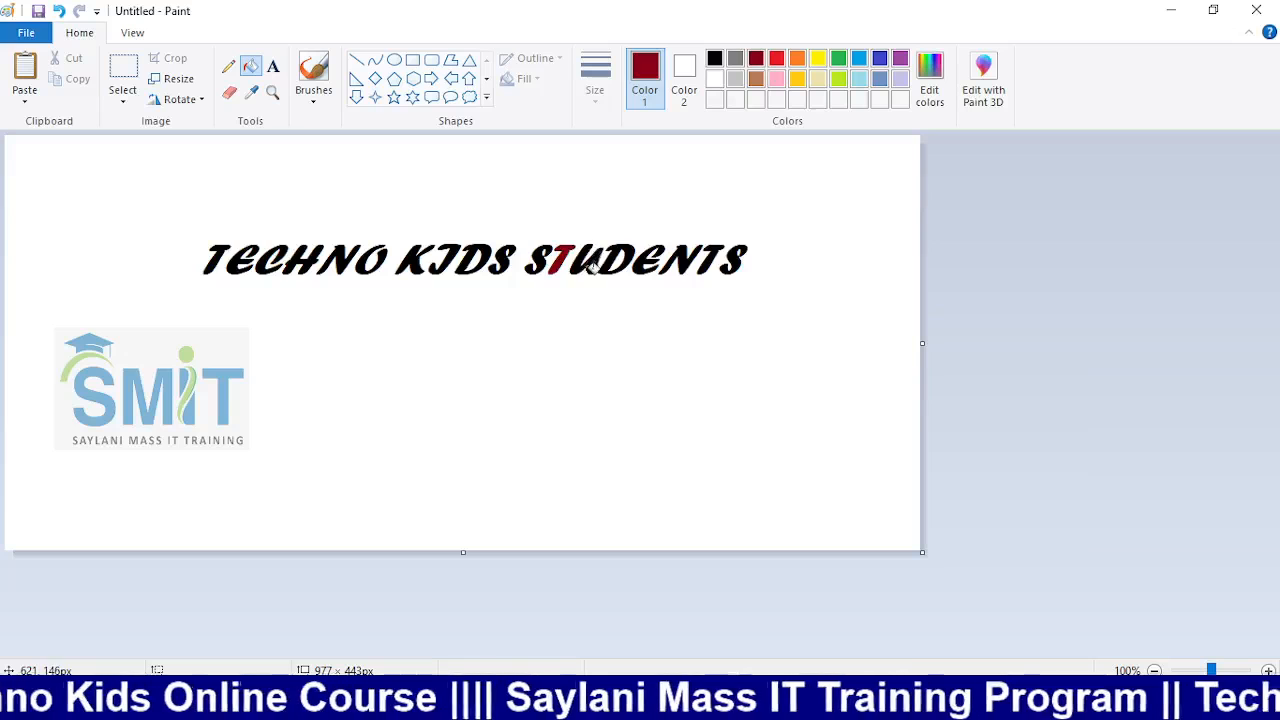
click(596, 262)
click(618, 258)
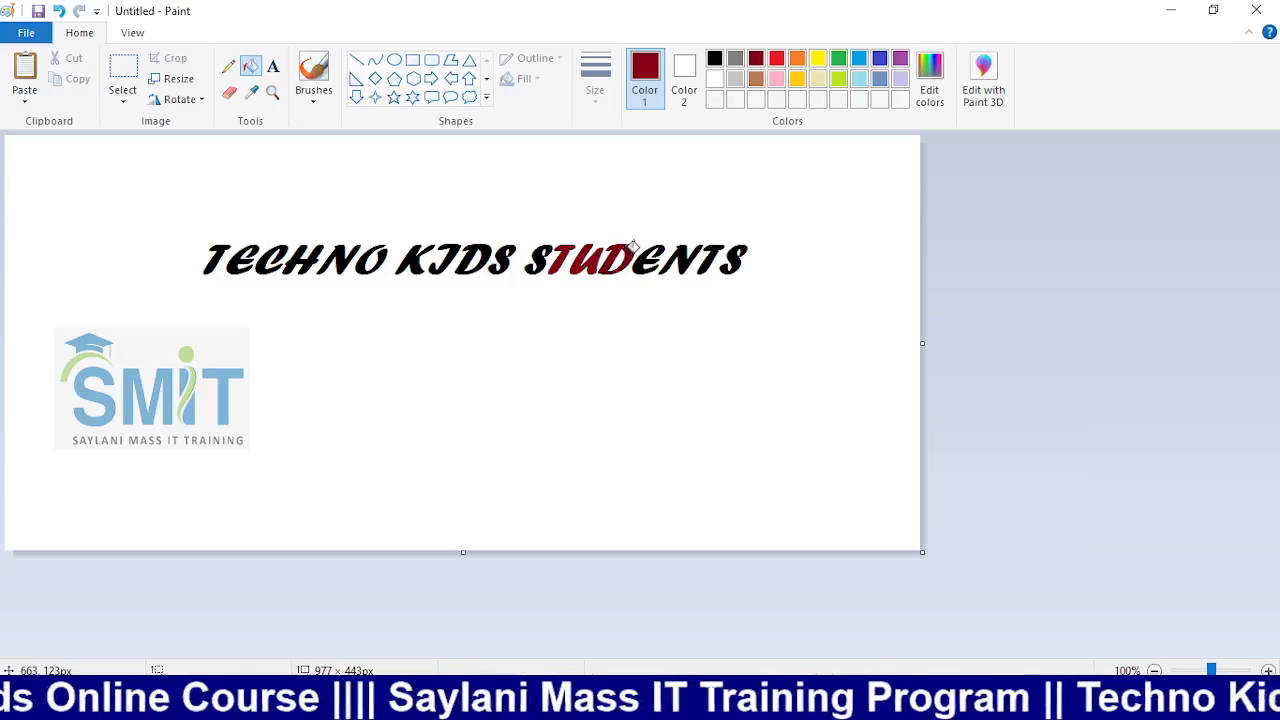
Fill the E, N, T and final S of STUDENTS and the D, S of KIDS yellow
click(817, 60)
click(641, 260)
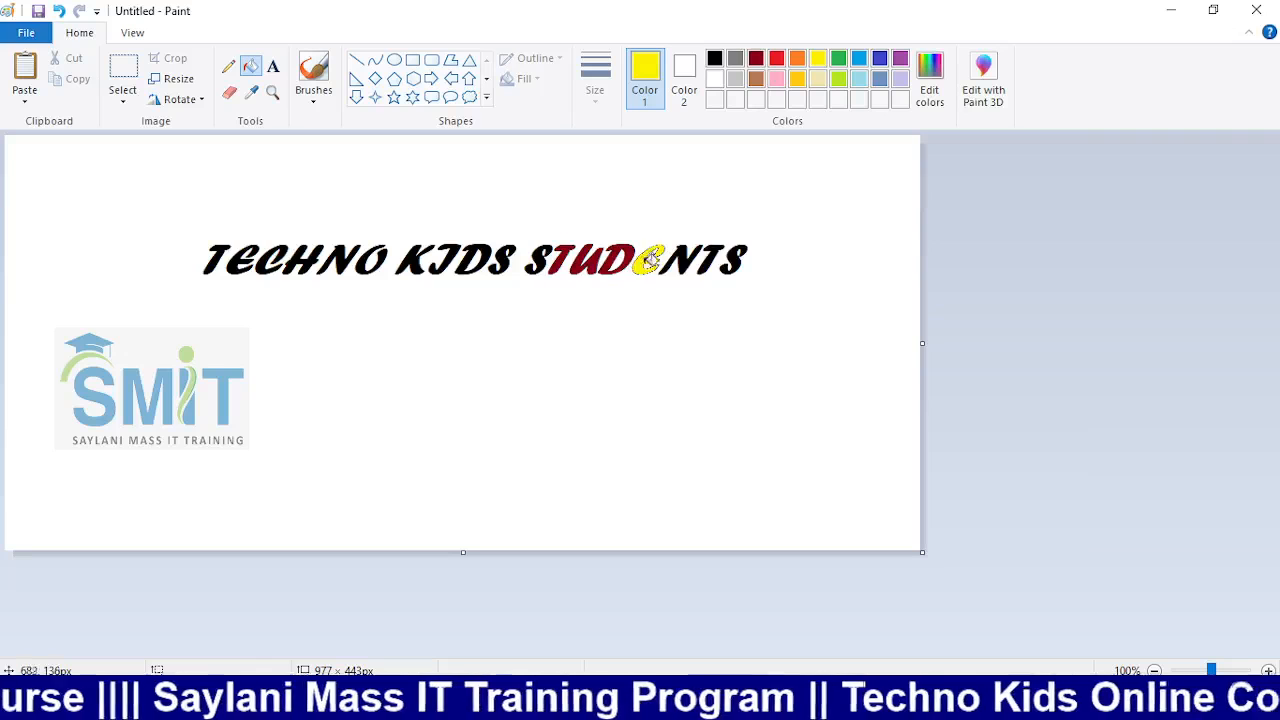
click(688, 260)
click(700, 258)
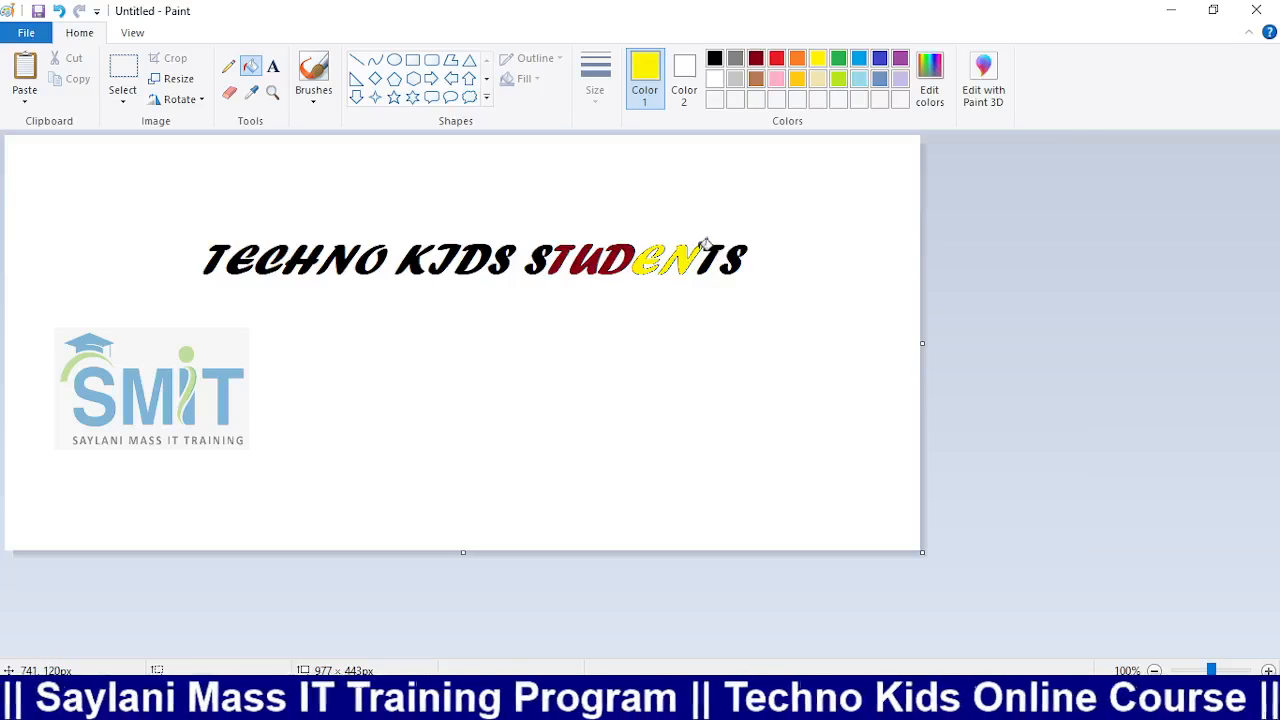
click(720, 257)
click(736, 260)
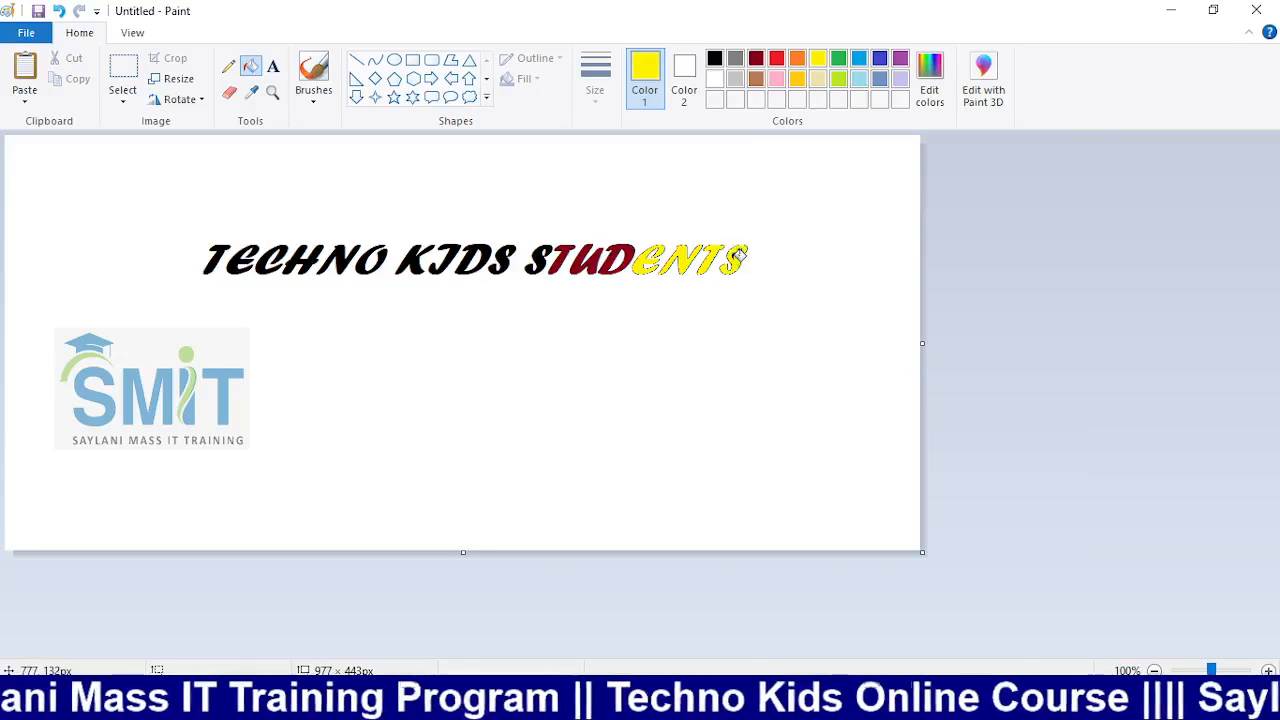
click(497, 260)
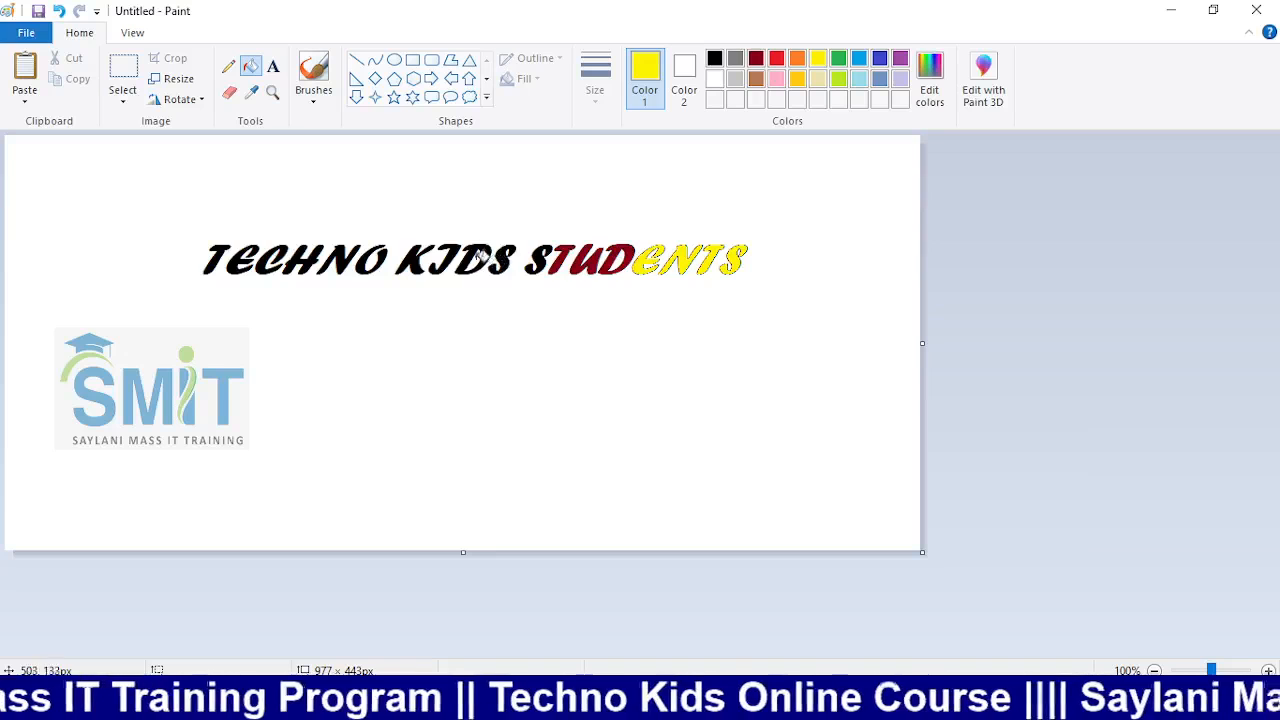
click(472, 260)
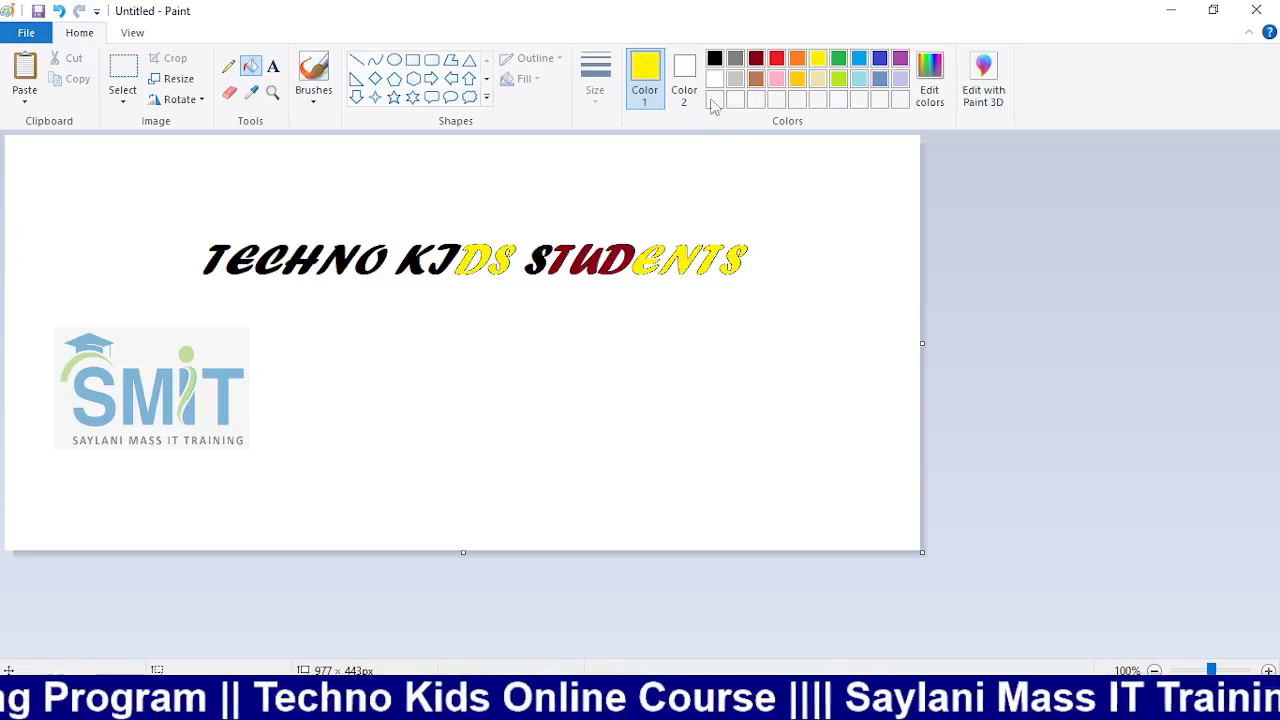
Colour the DS of KIDS and first S of STUDENTS pink, and TECHNO's N brown
click(776, 80)
click(507, 250)
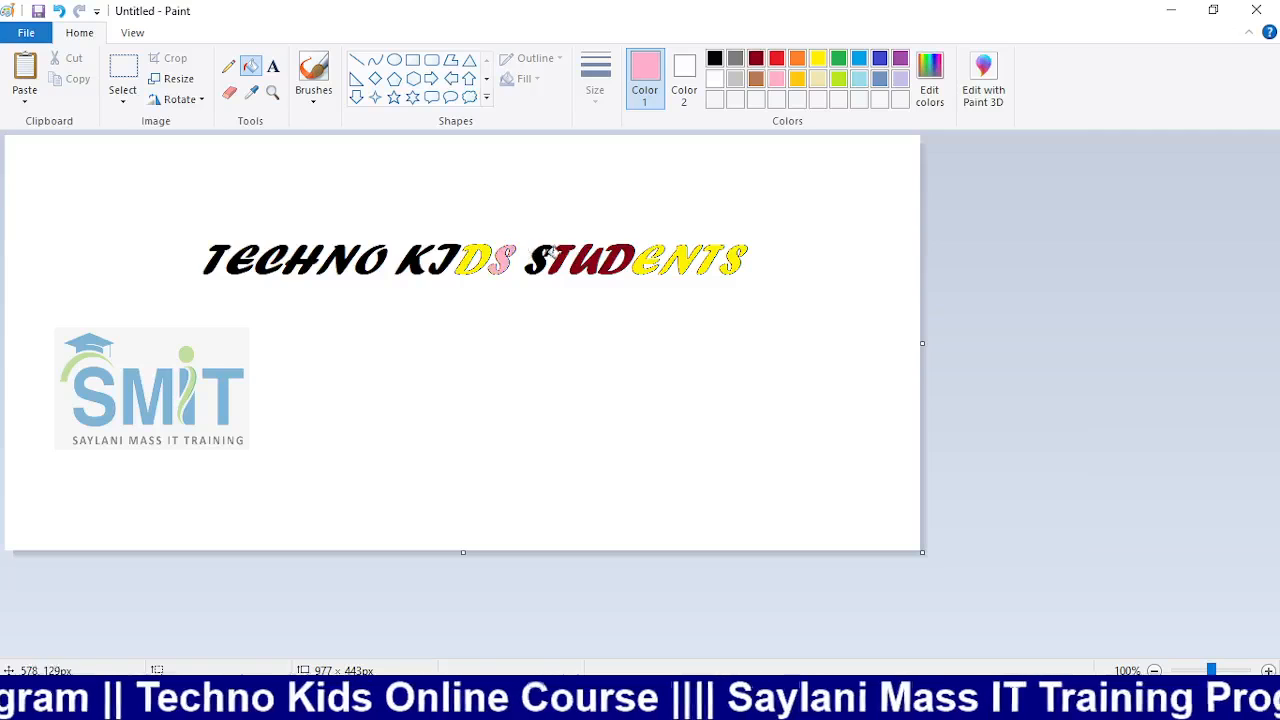
click(538, 258)
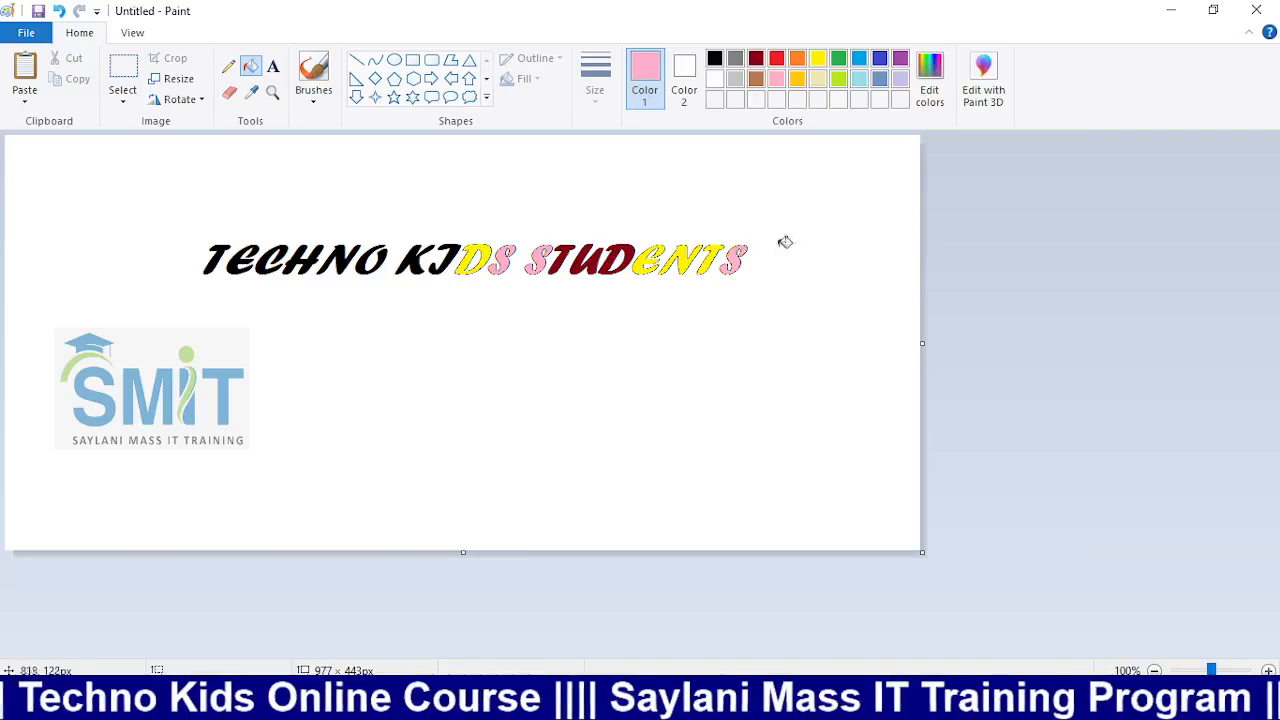
click(756, 80)
click(343, 262)
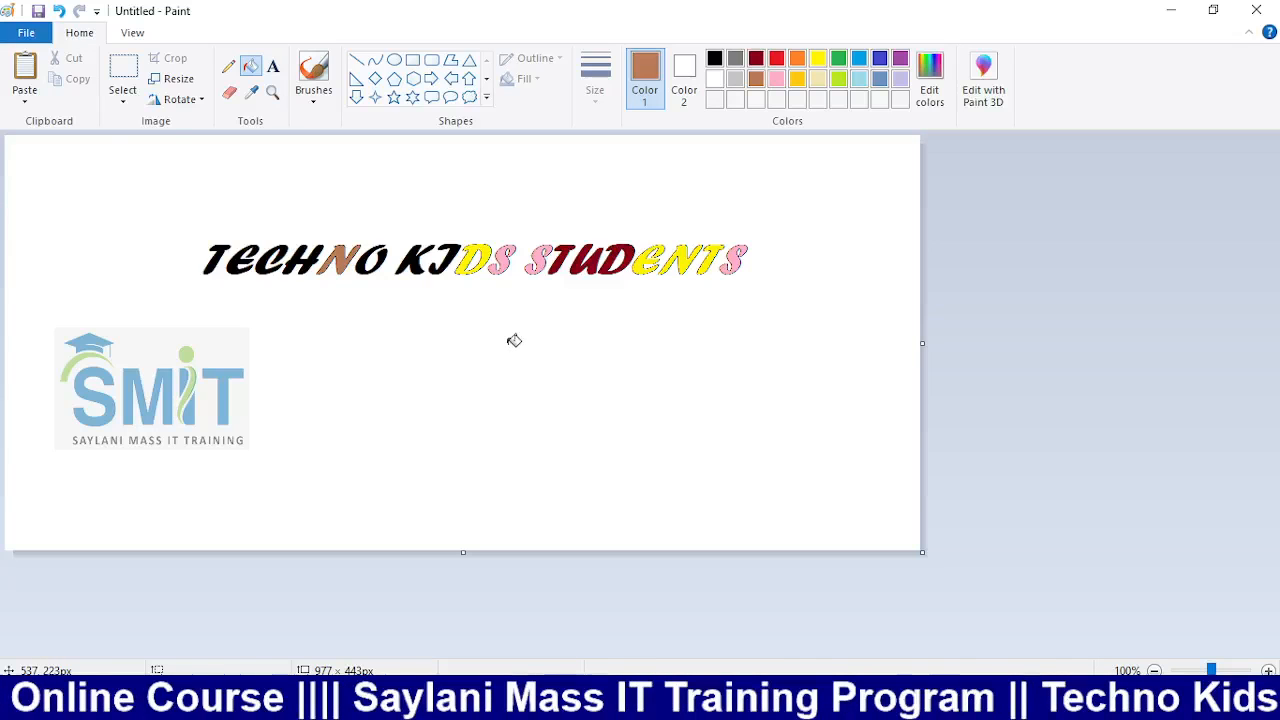
Move the heading to the canvas's top-left with a rectangular selection
click(123, 92)
click(140, 143)
drag(94, 183, 503, 246)
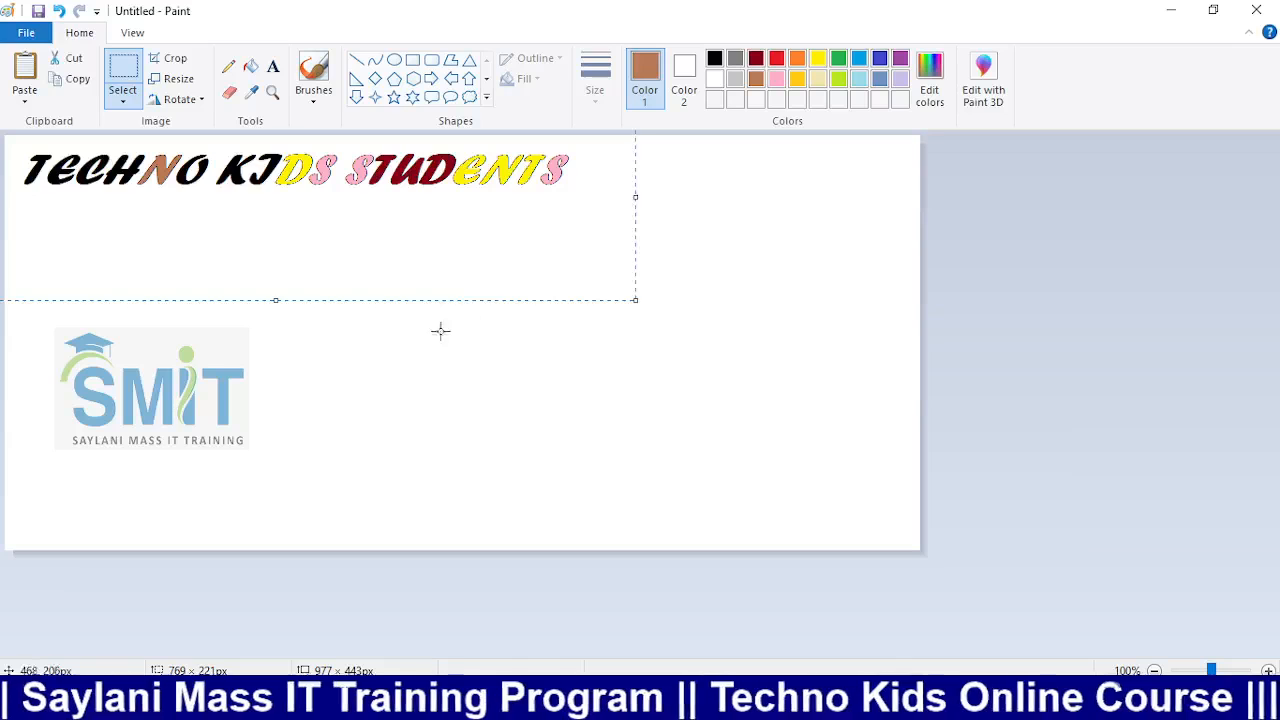
click(420, 381)
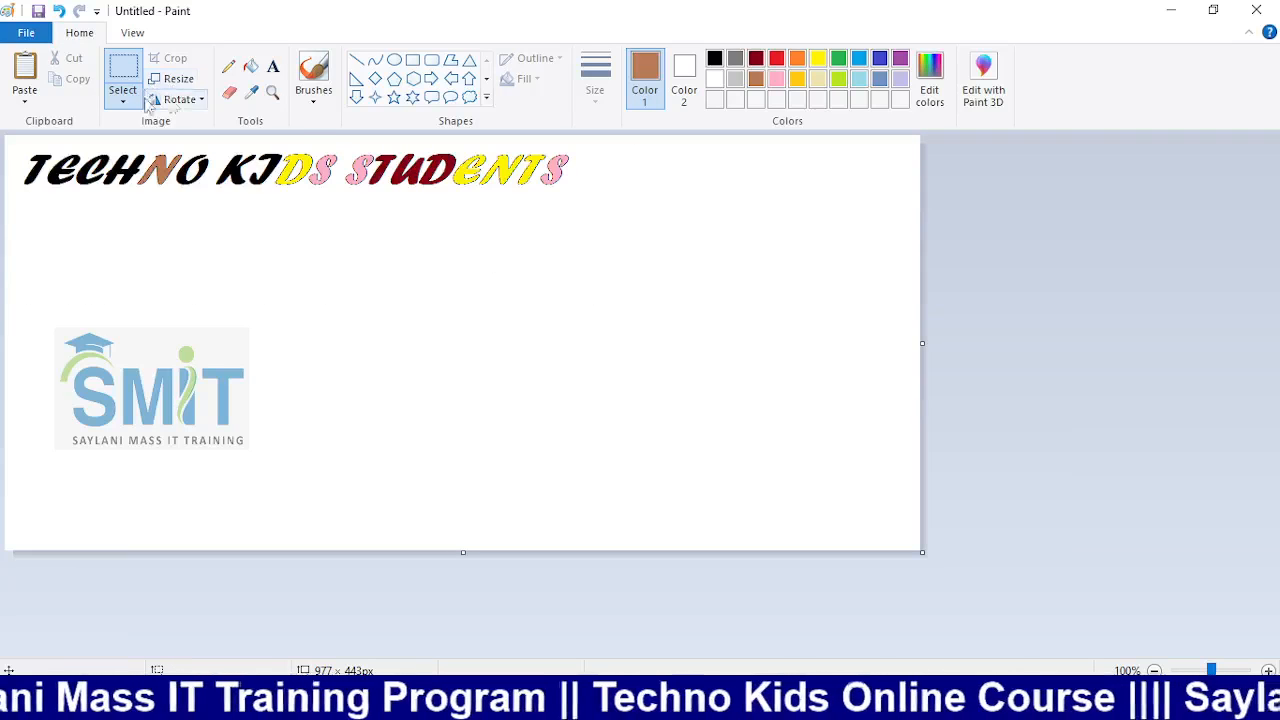
click(273, 66)
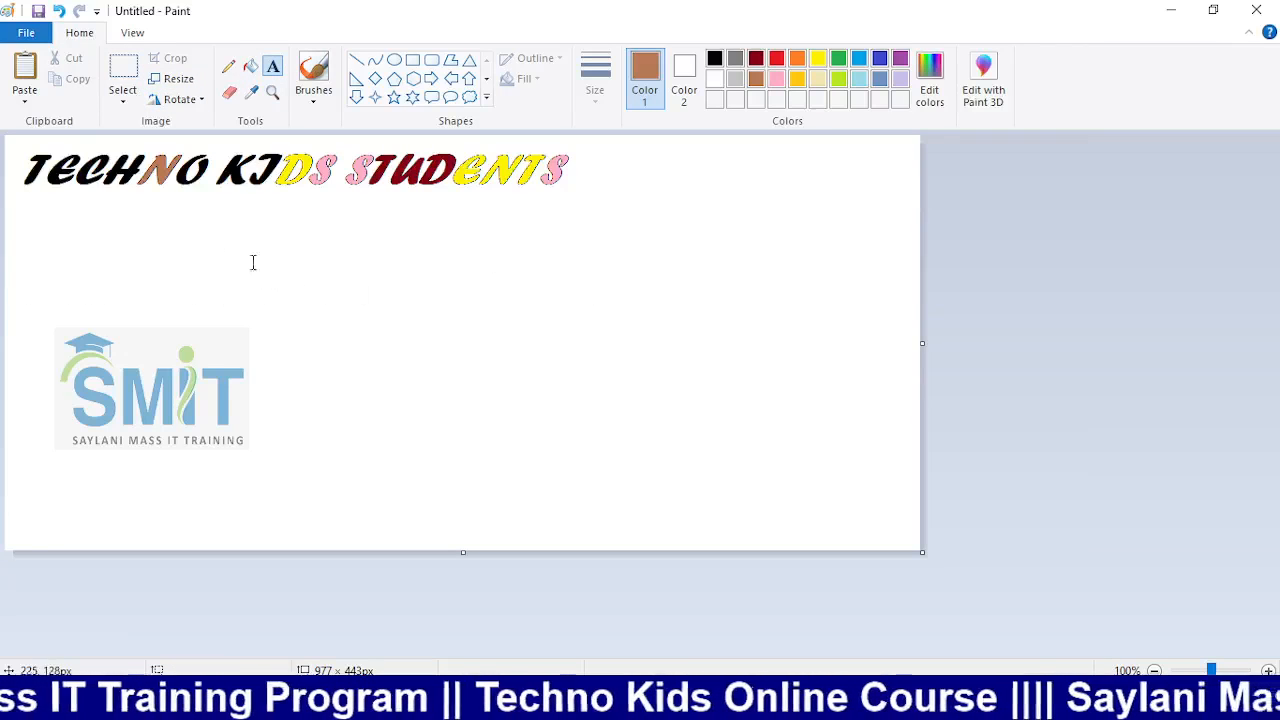
Type 'TecHNO KIDS STUDENTS' beside the SMIT logo and widen the box to fit one line
drag(253, 262, 727, 388)
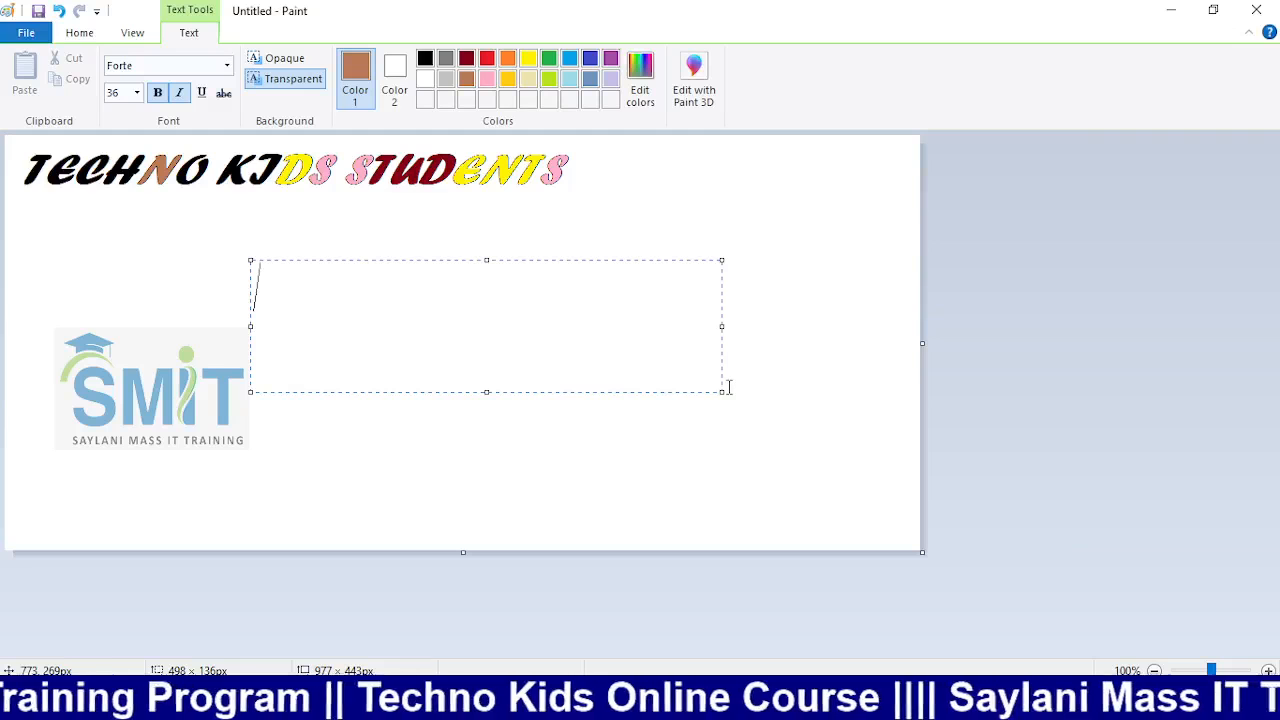
text(Te)
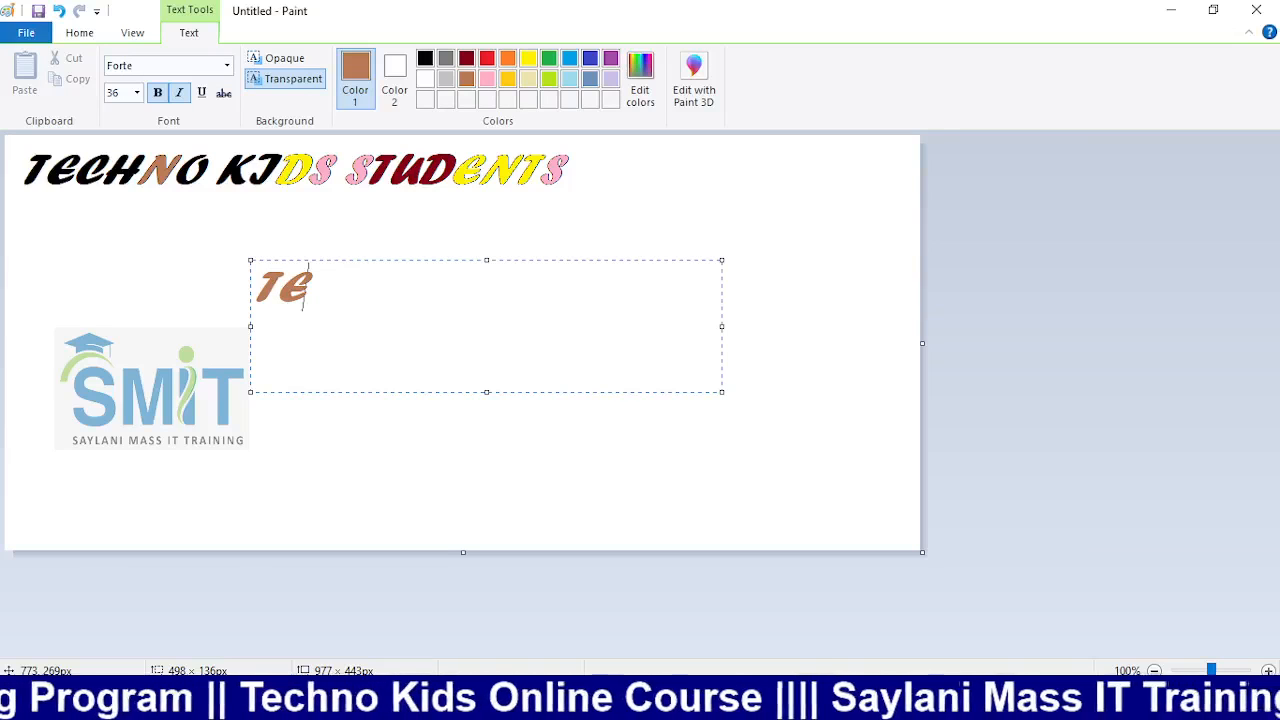
text(c)
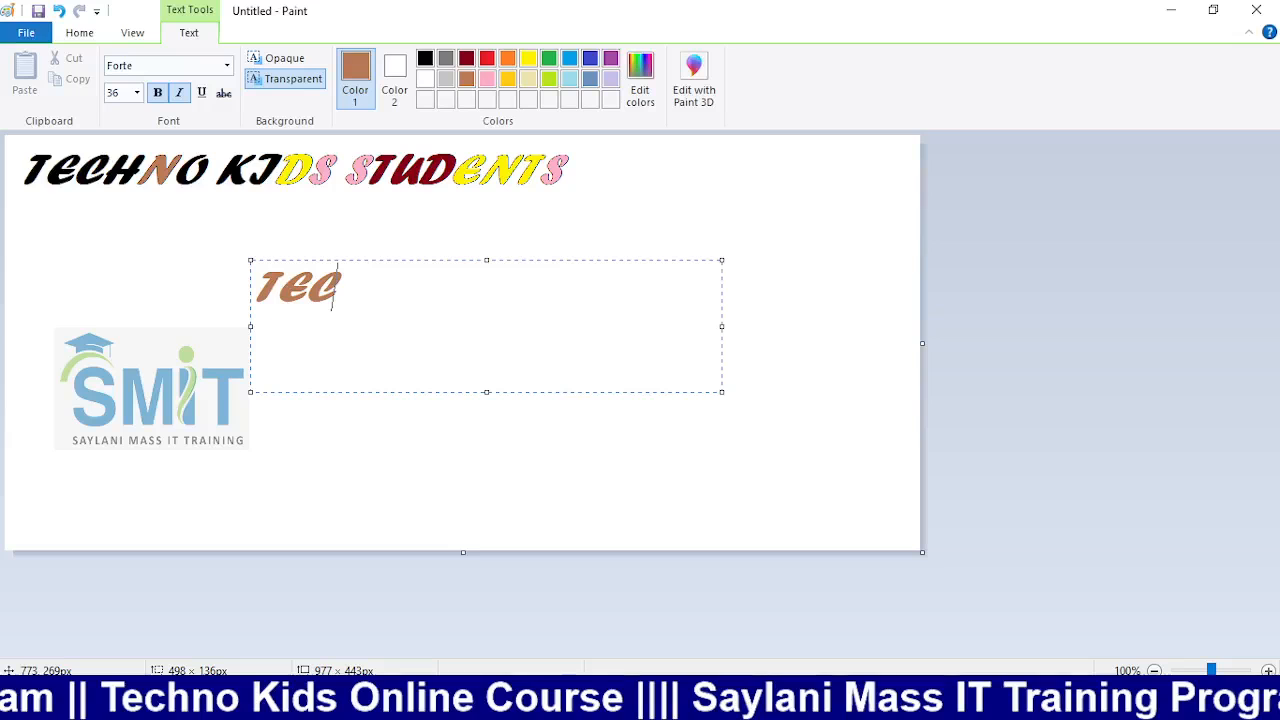
text(HNO KIDS)
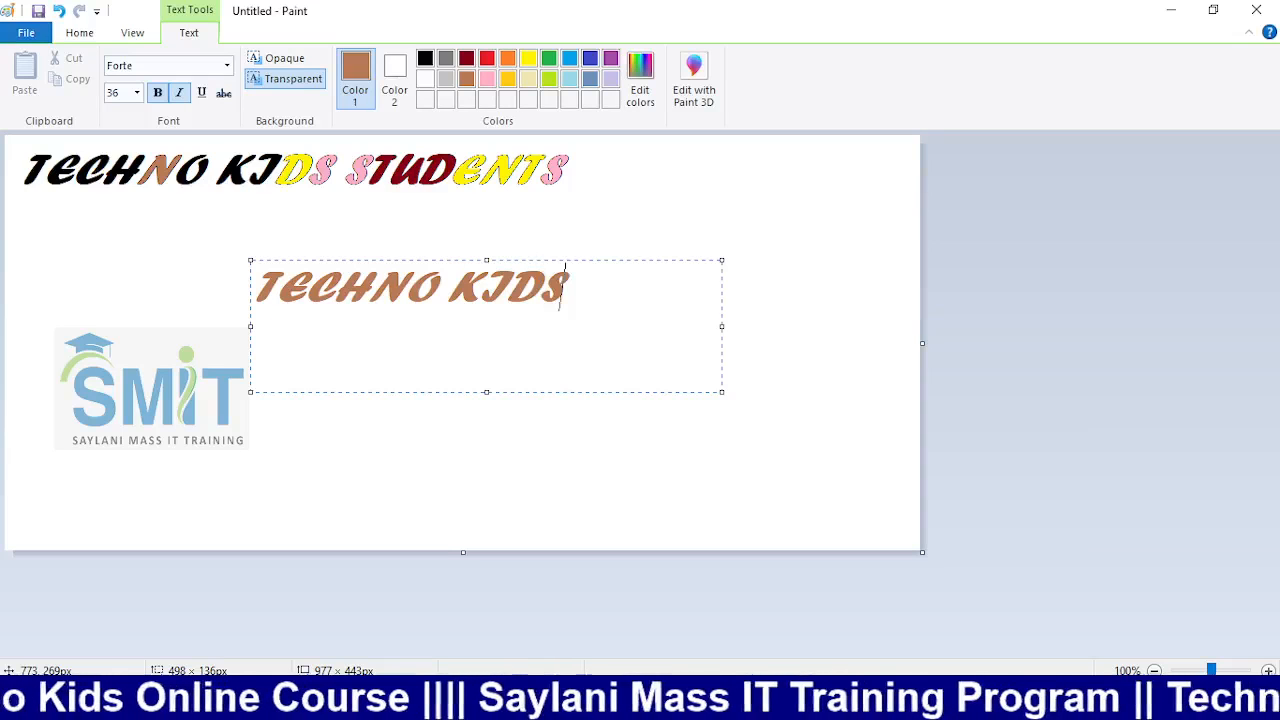
text( STUDEN)
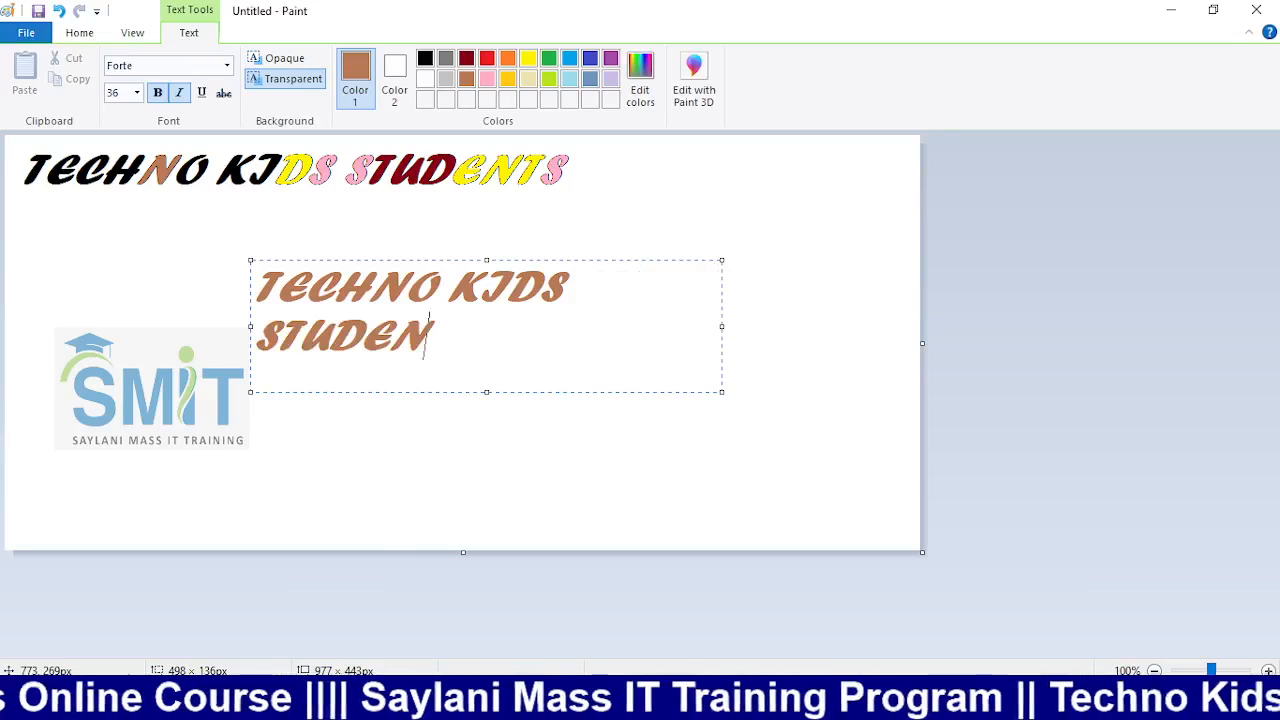
text(TS)
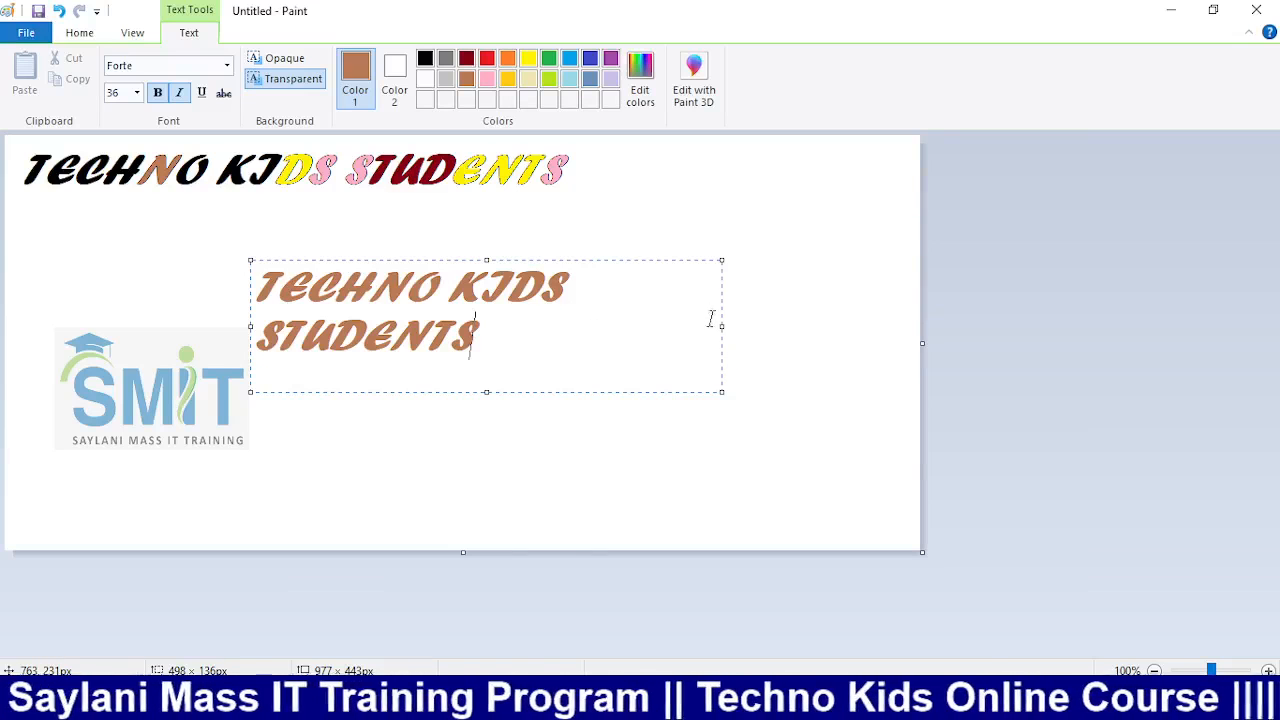
drag(722, 326, 860, 335)
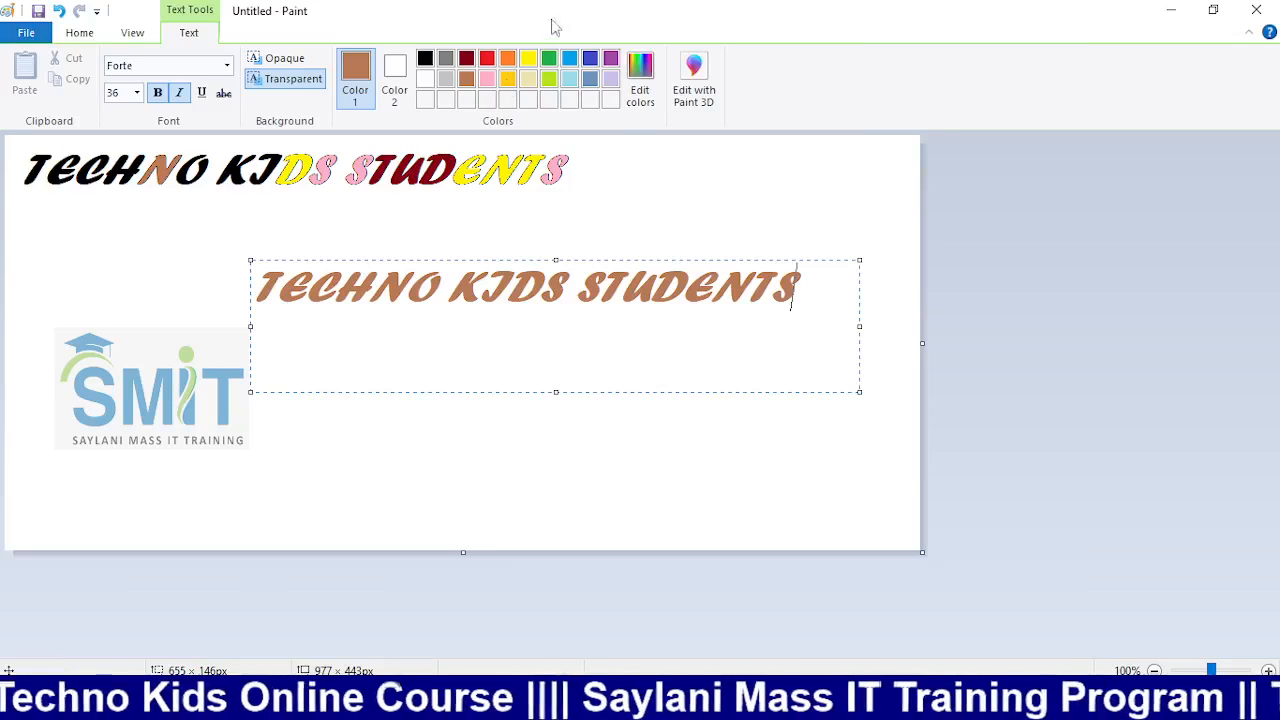
Try Eras Bold ITC on the brown second line, then set it in Elephant
click(137, 92)
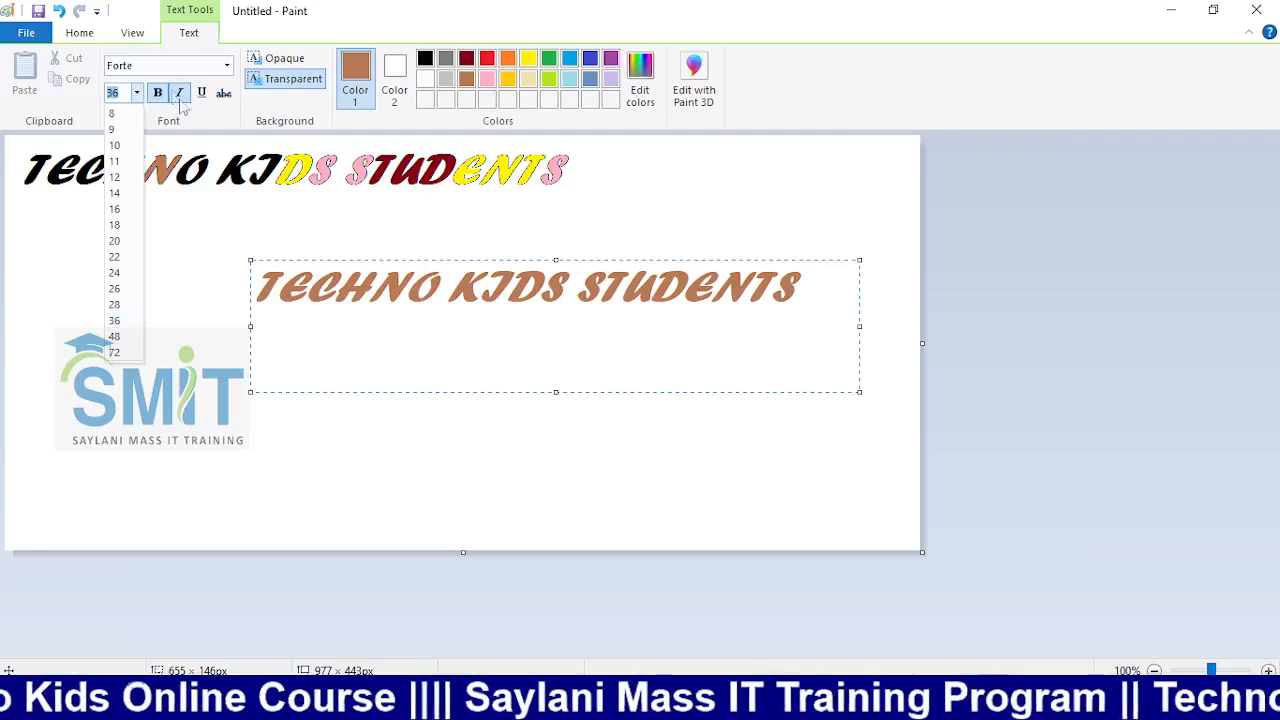
click(226, 66)
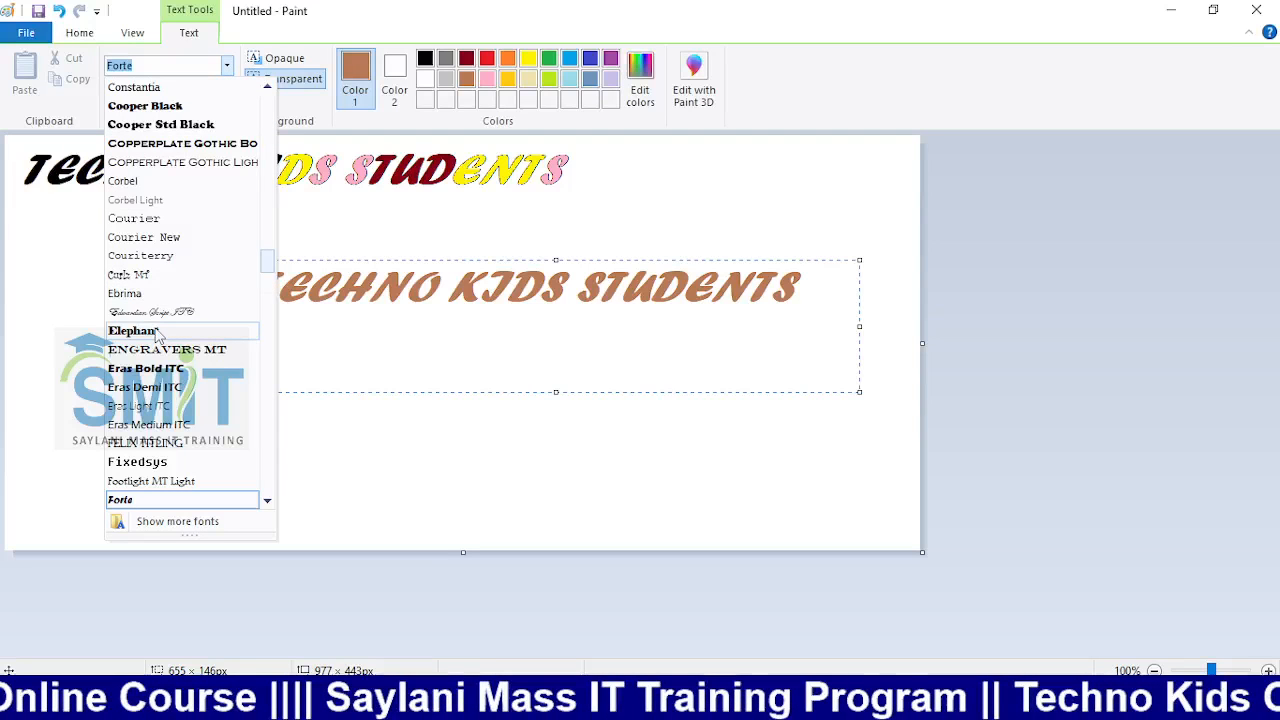
click(115, 124)
click(226, 67)
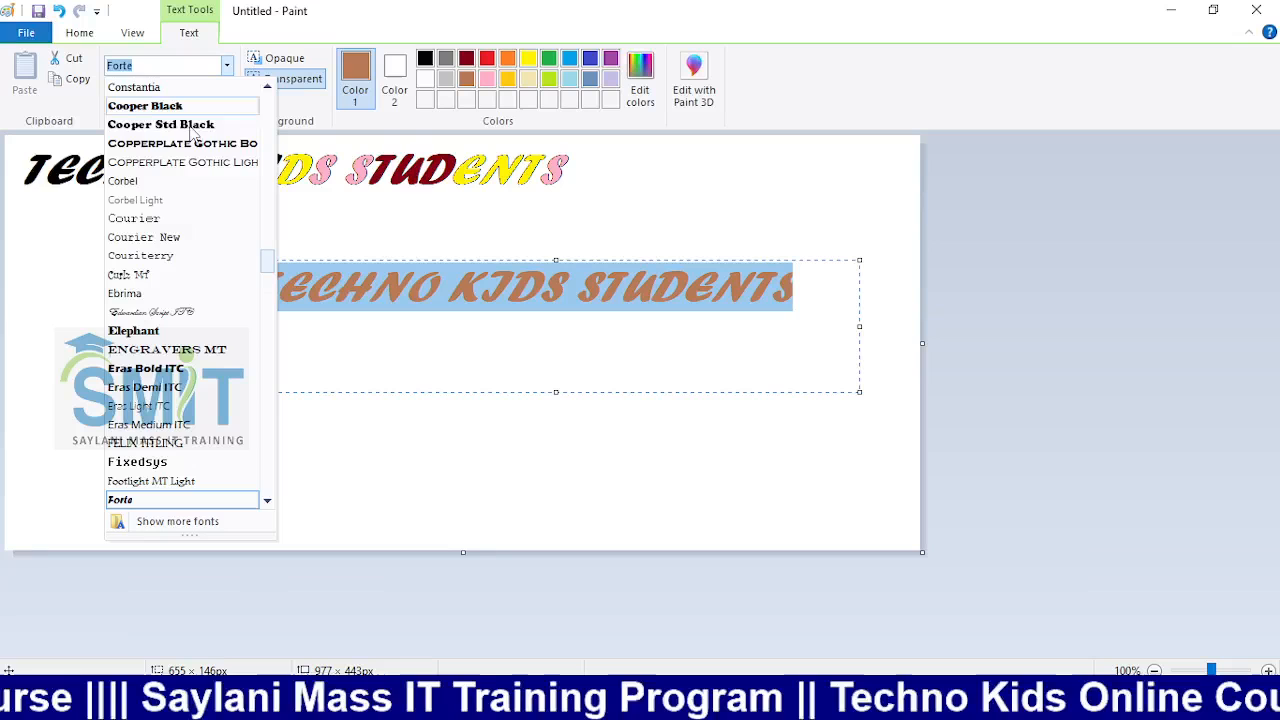
click(170, 362)
click(226, 65)
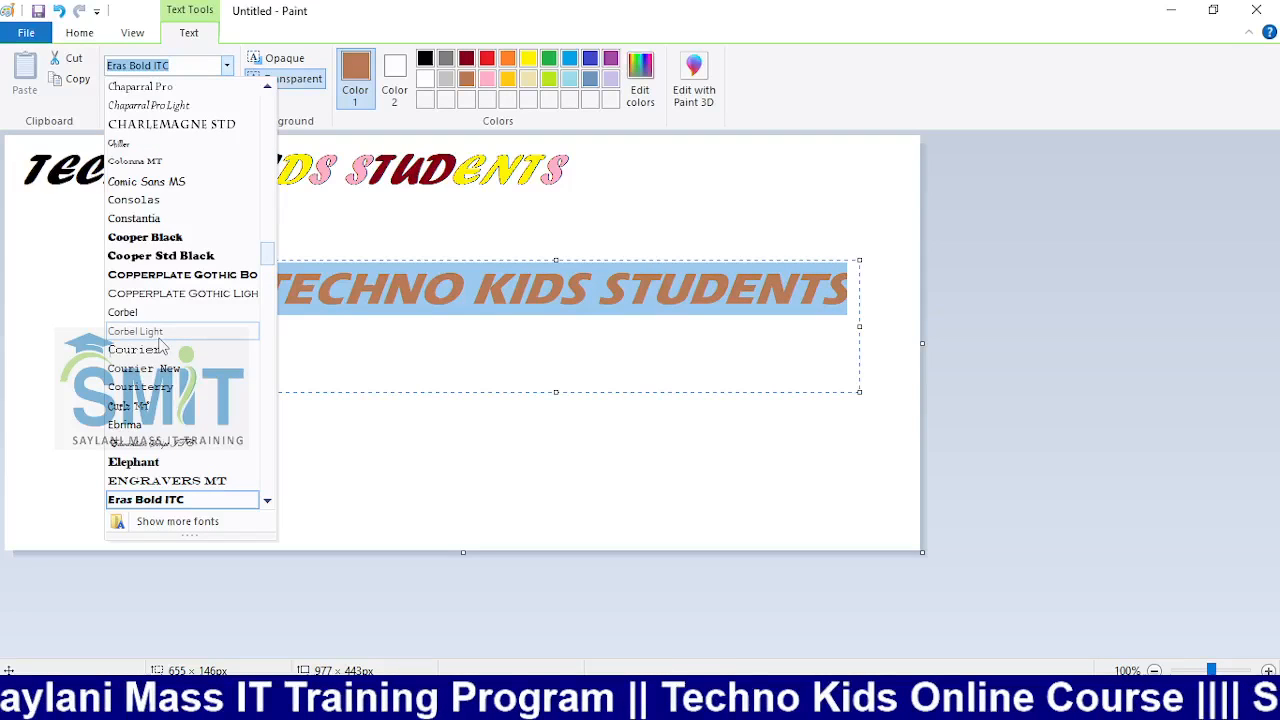
click(133, 462)
Commit the Elephant text, undo and redo the change, and discard stray empty text boxes
drag(918, 326, 860, 325)
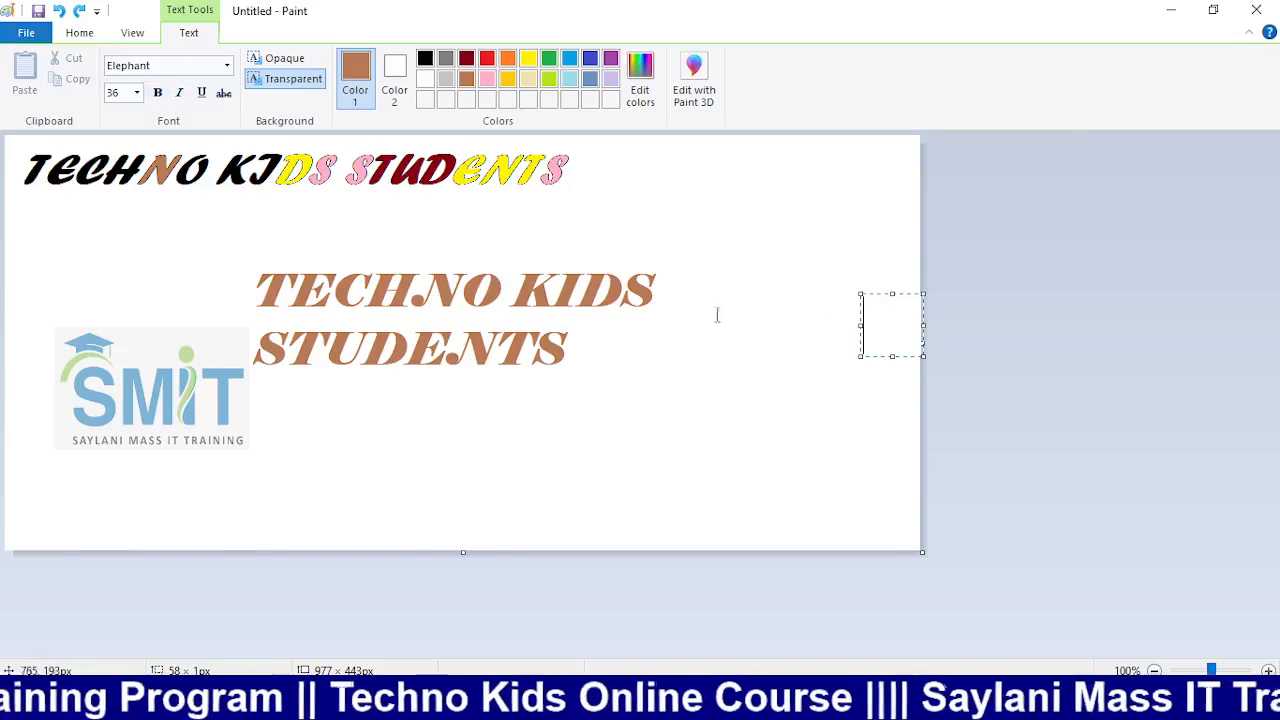
click(660, 300)
key(ctrl+z)
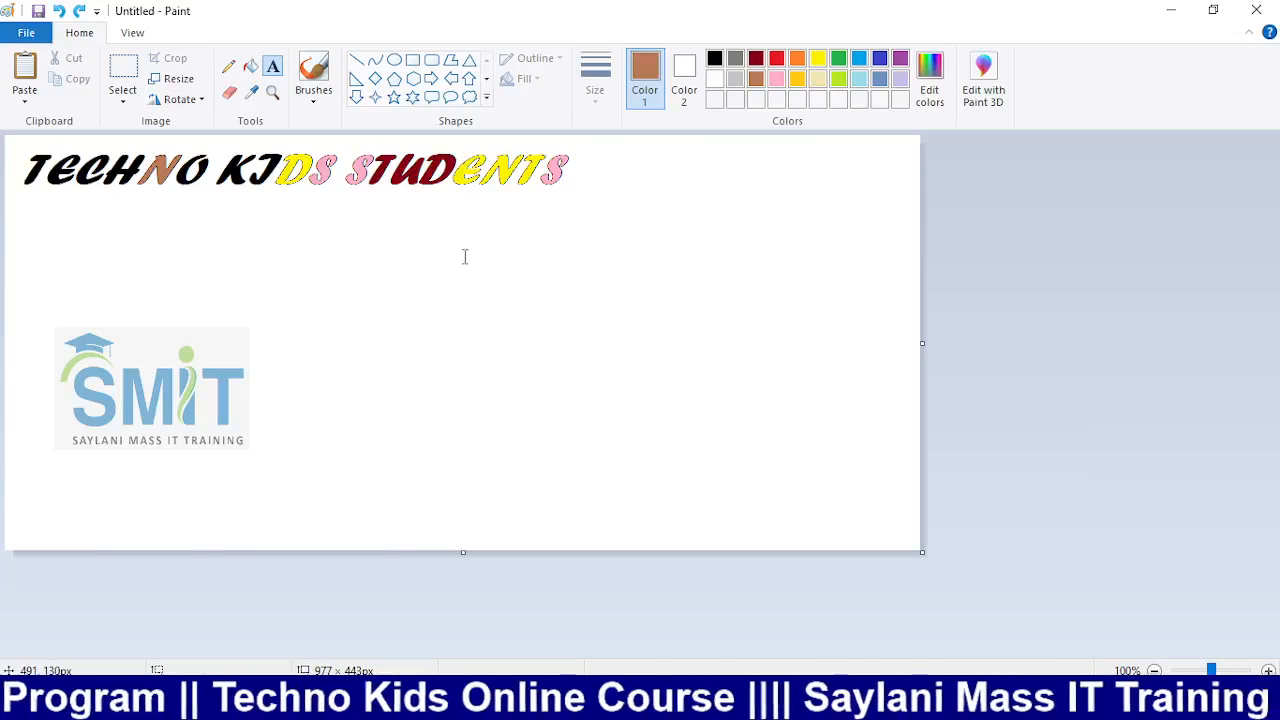
key(ctrl+y)
click(597, 250)
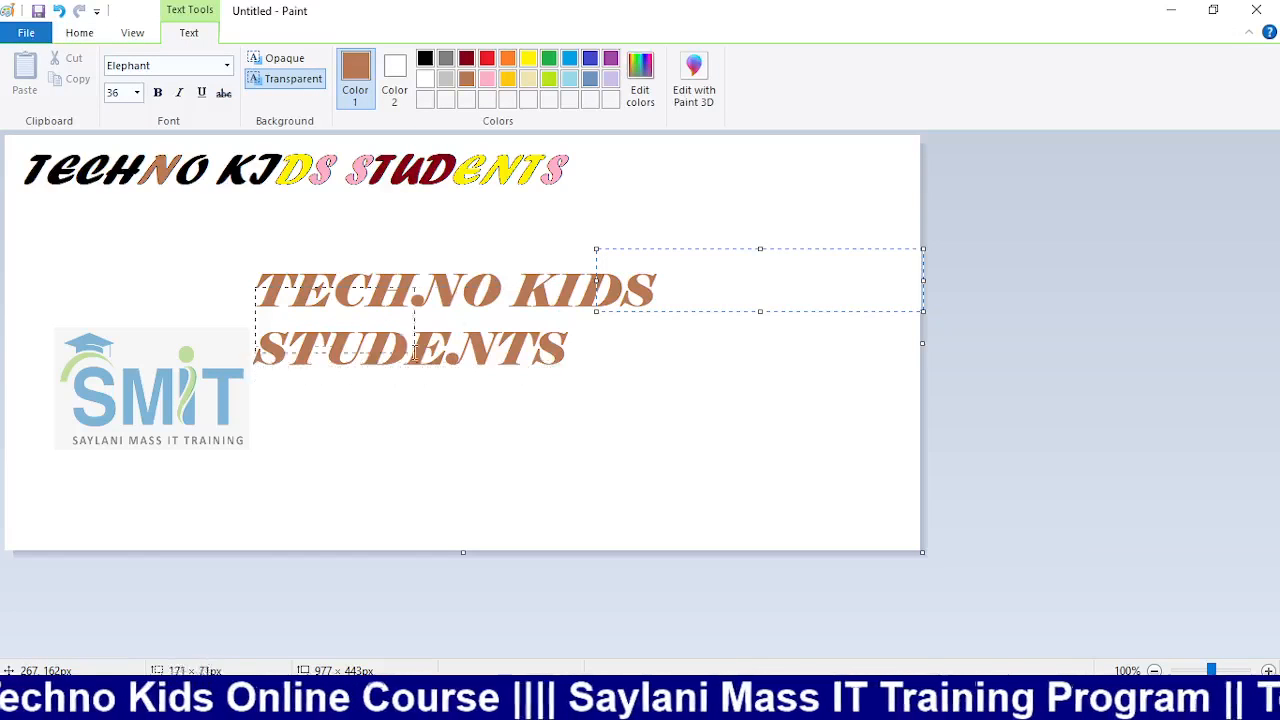
drag(258, 286, 124, 244)
click(140, 213)
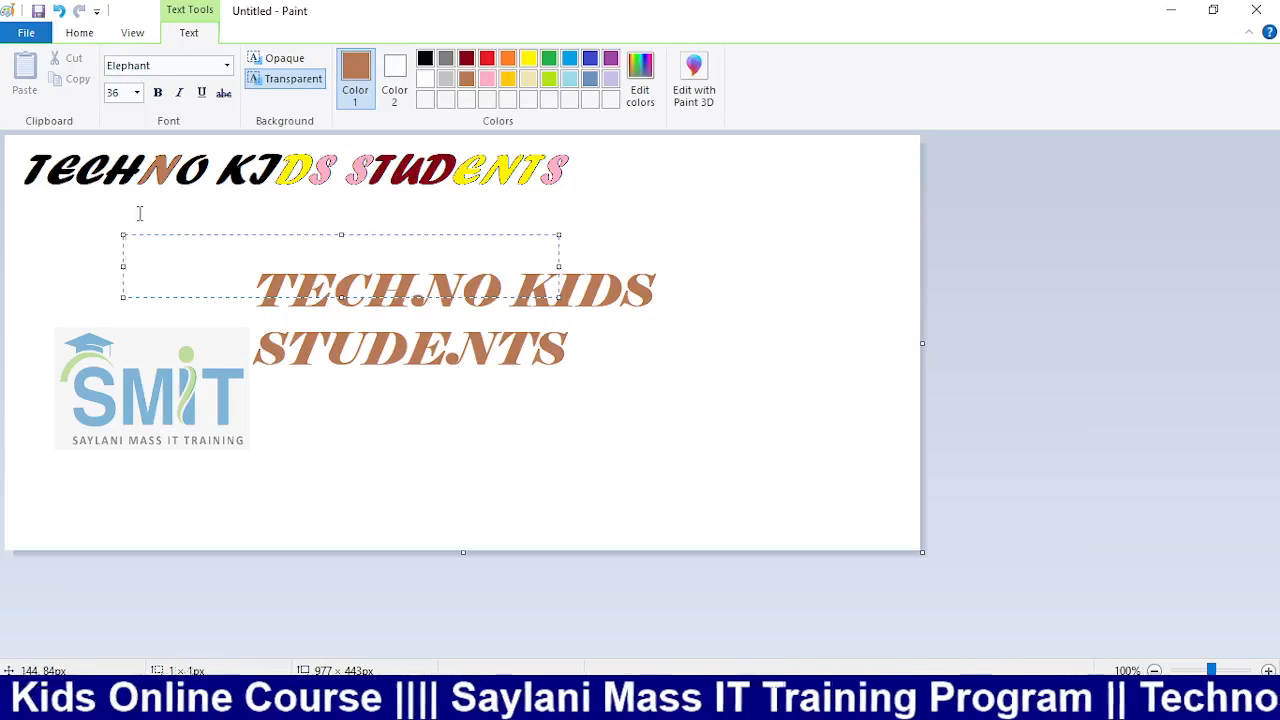
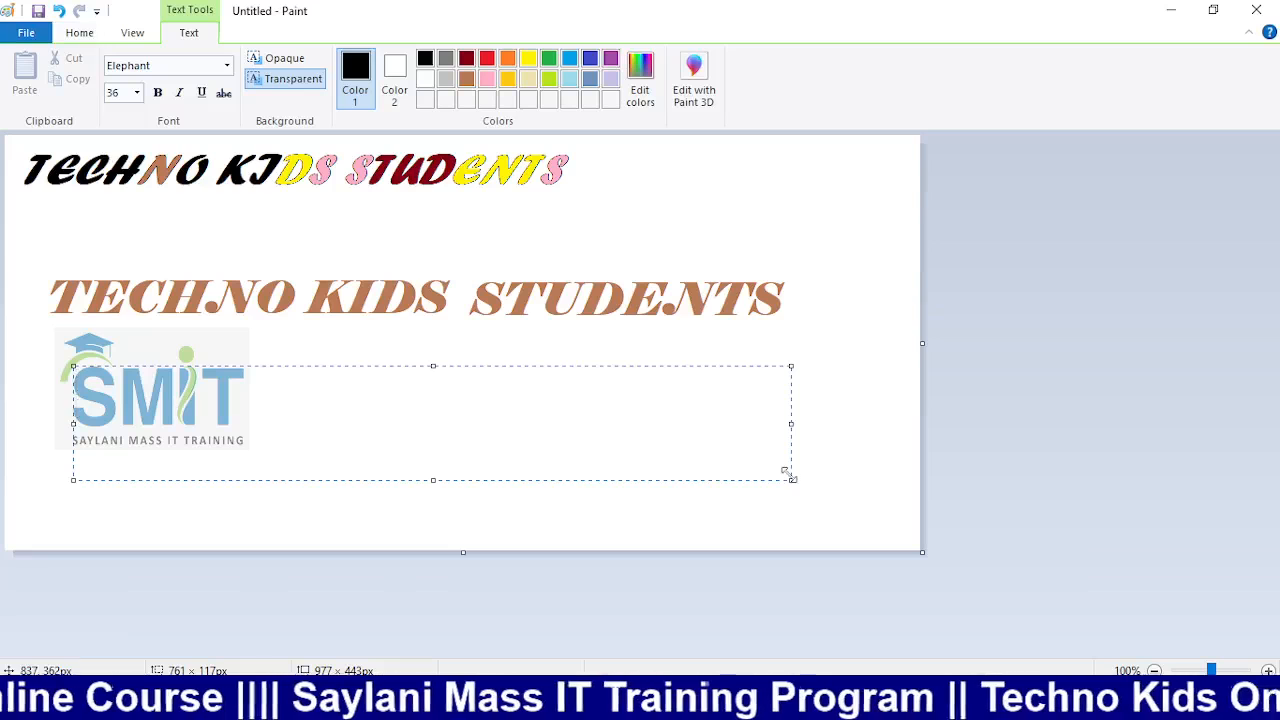
Replace the trial letters with a person's full name over the logo and select it
text(TEC)
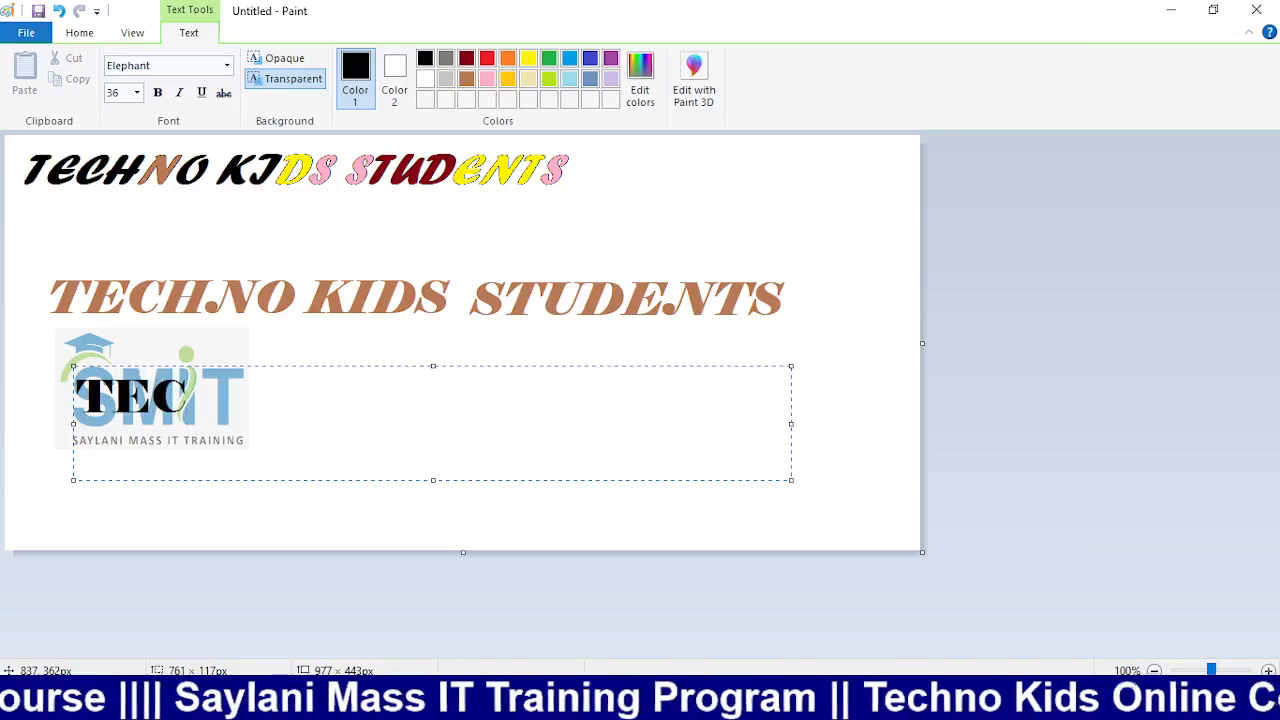
key(BackSpace)
key(BackSpace)
key(BackSpace)
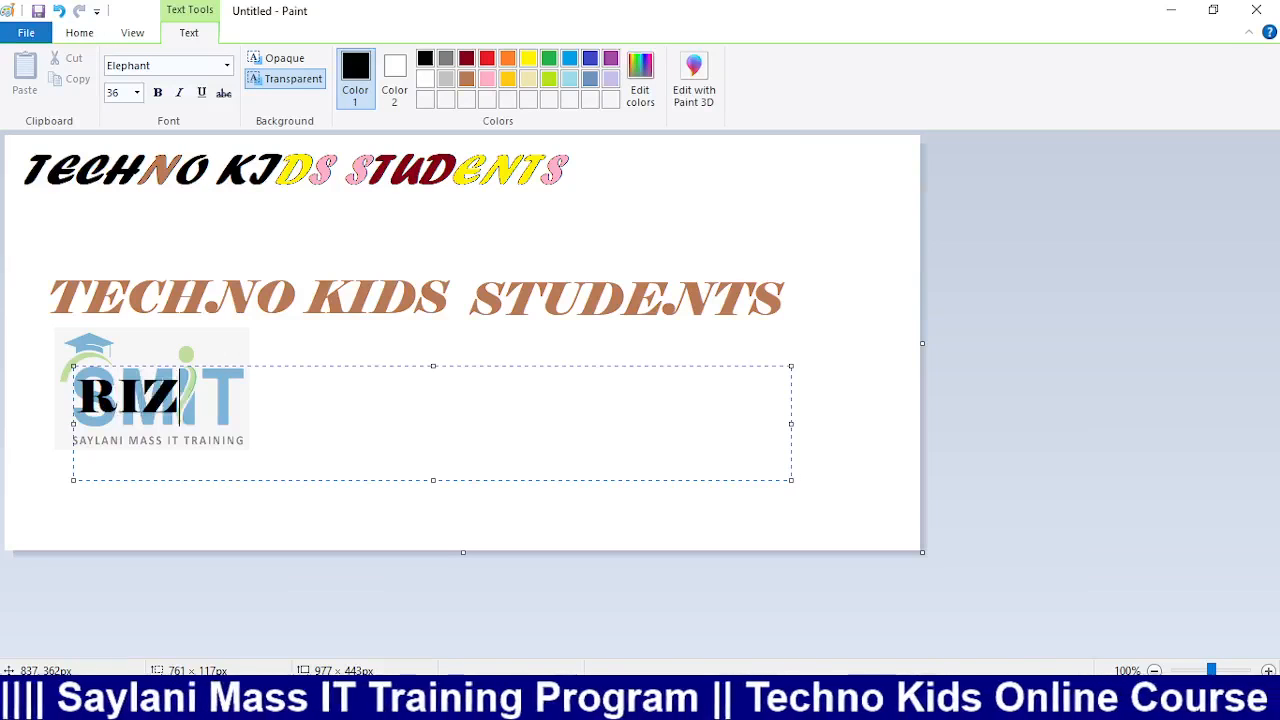
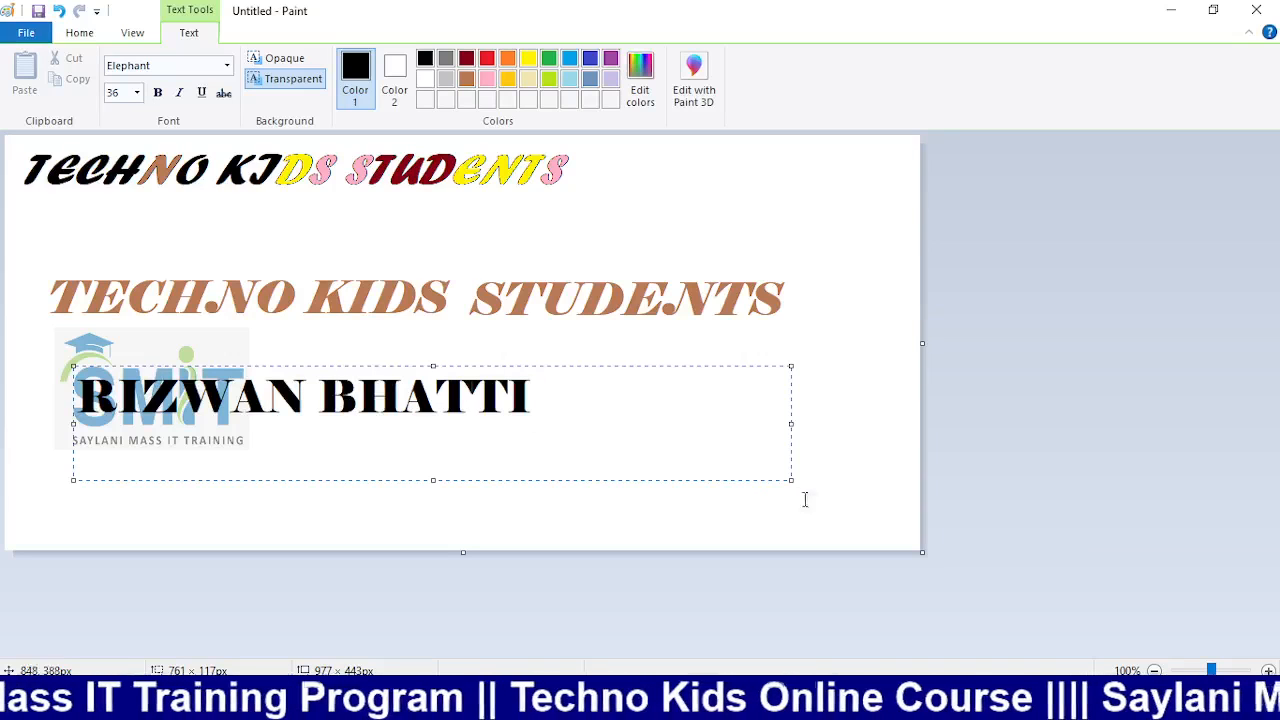
drag(542, 403, 26, 403)
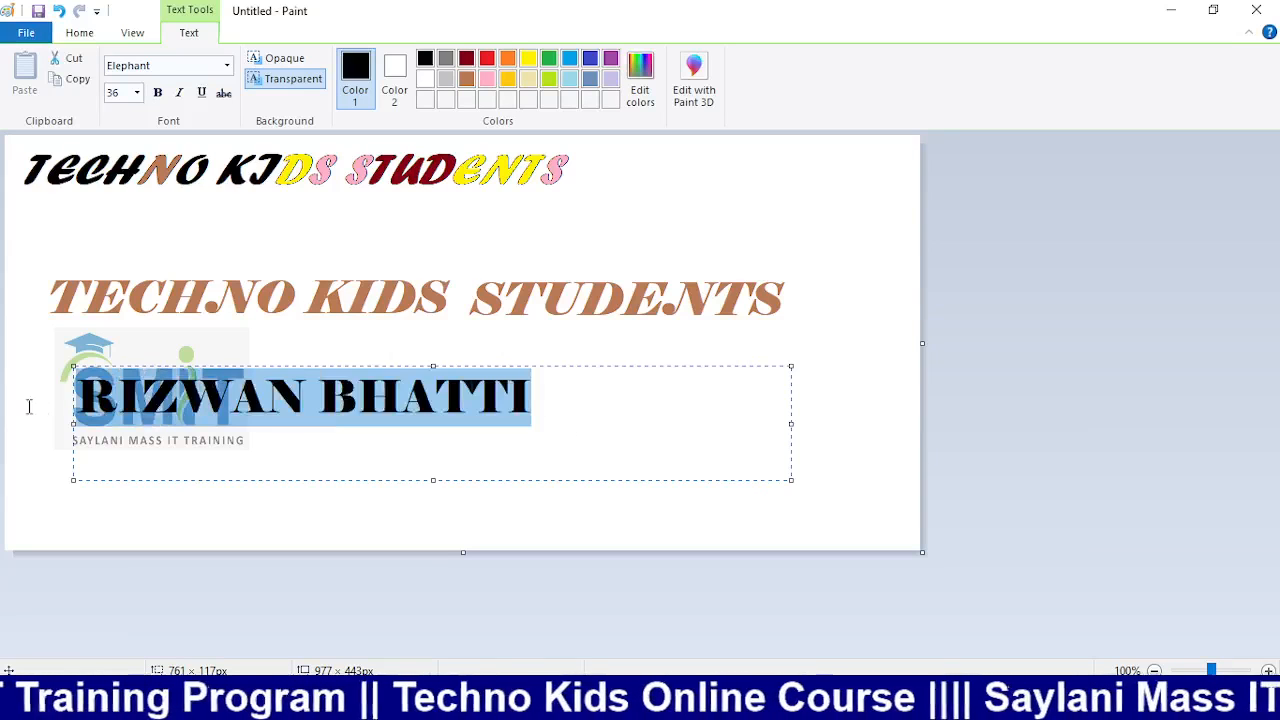
Resize the selected name to 24 point, then to 28 point
click(226, 66)
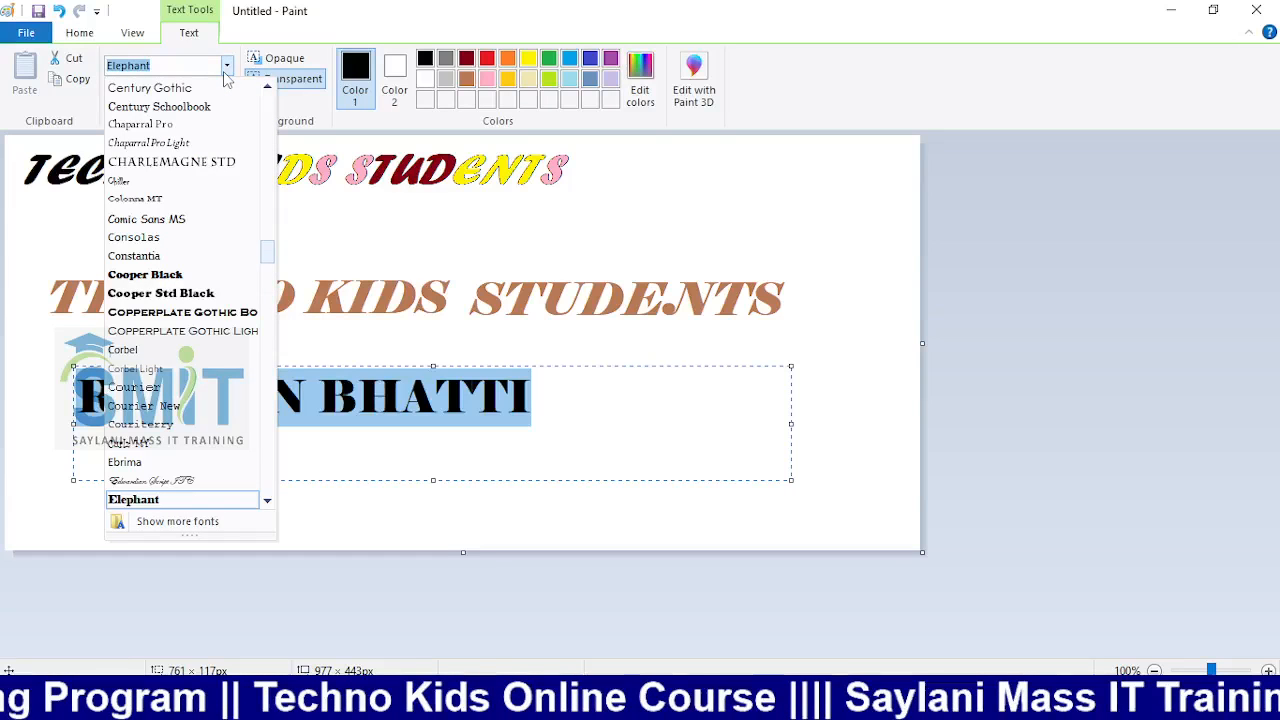
click(136, 92)
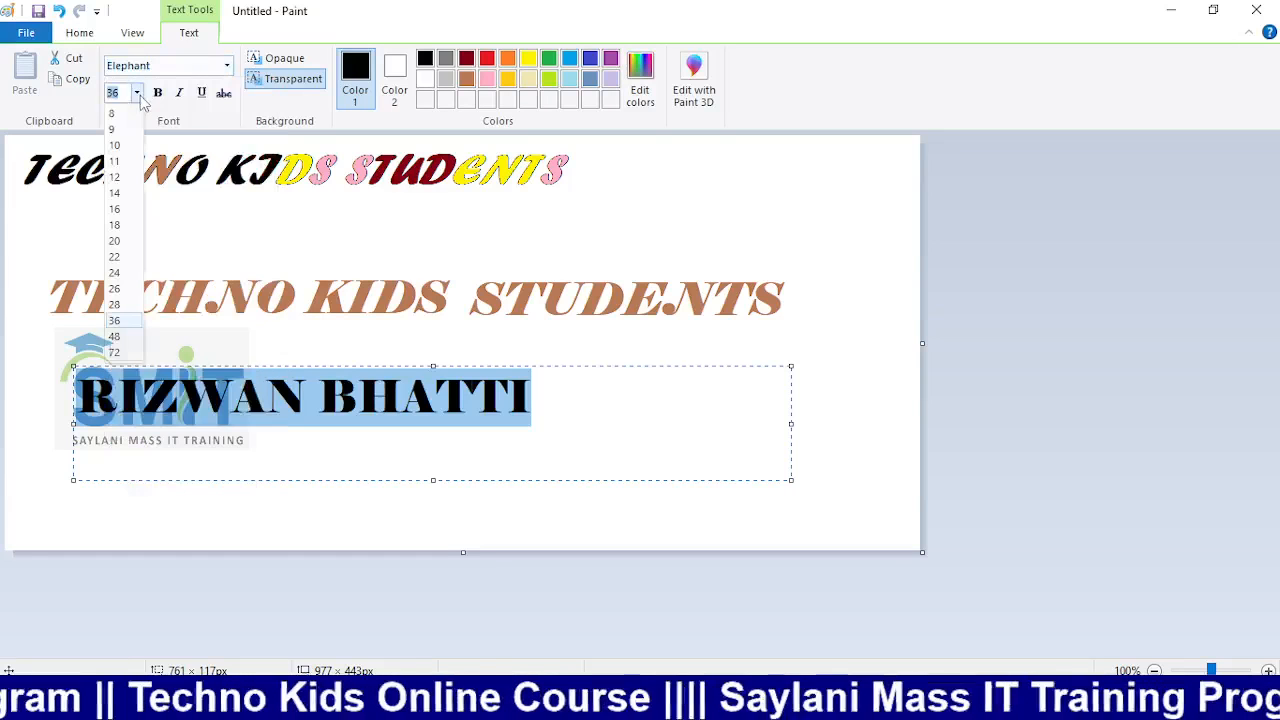
click(115, 272)
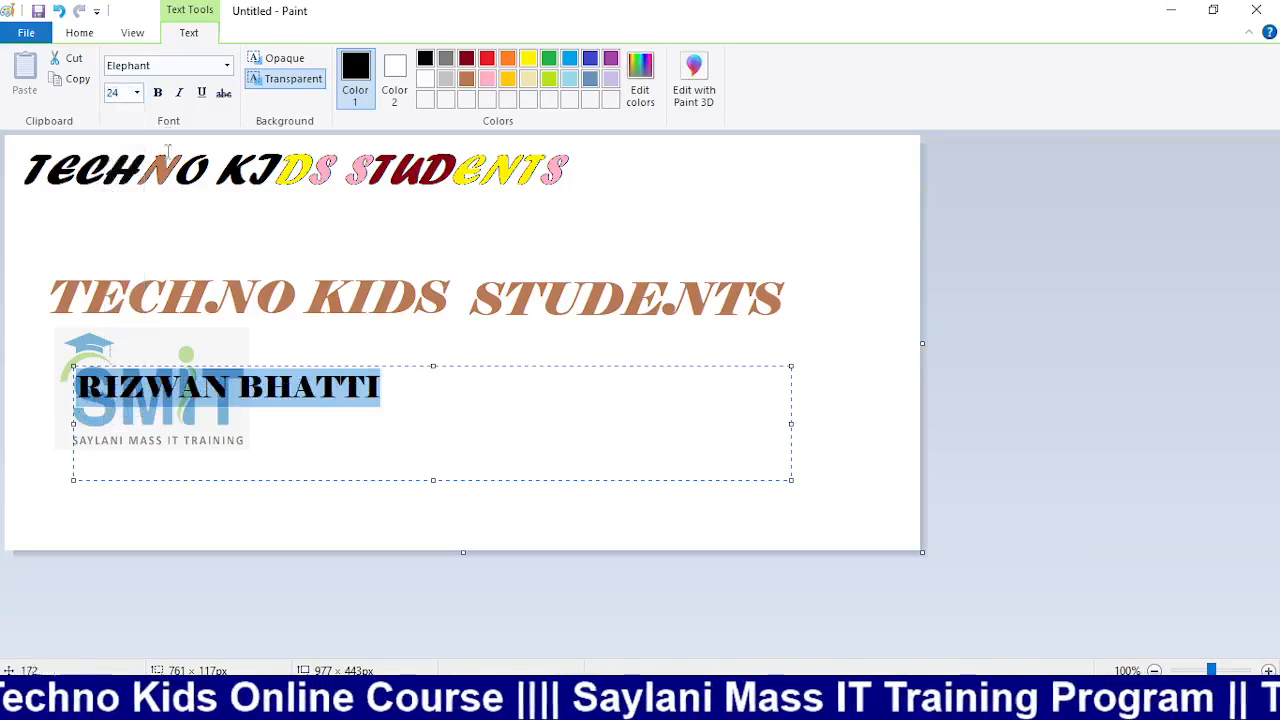
click(136, 92)
click(120, 304)
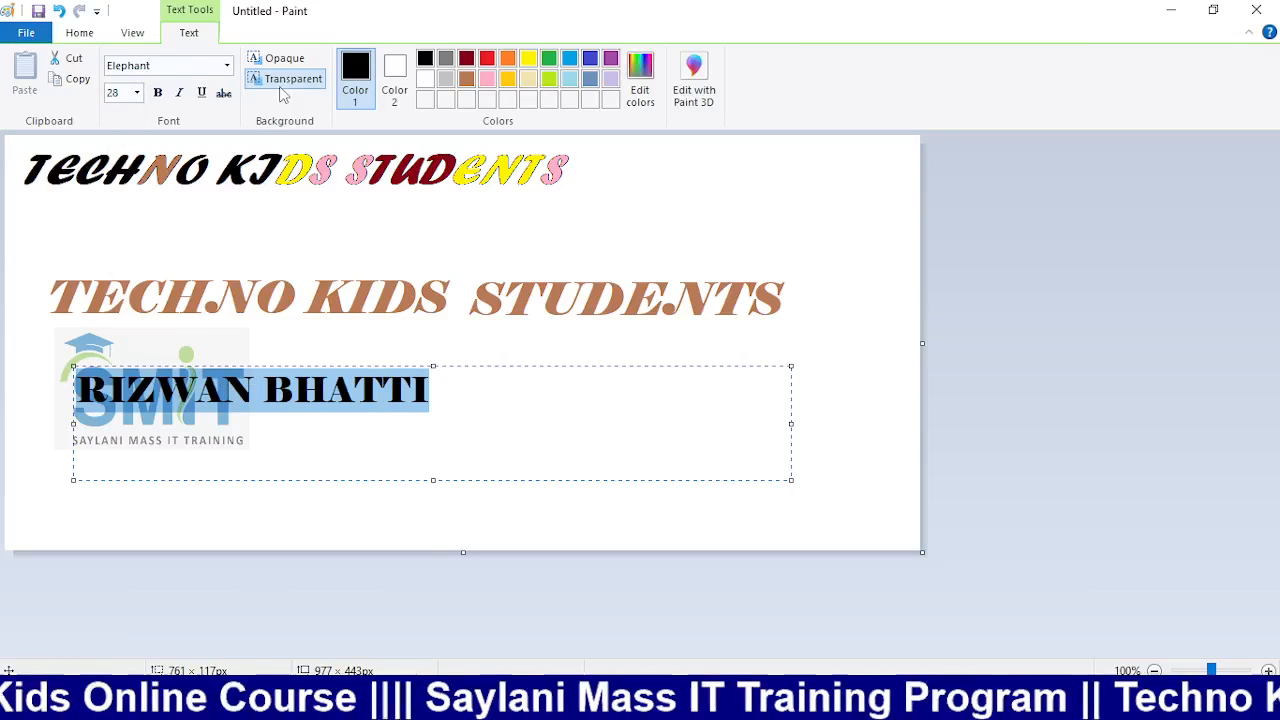
Set the name in Chaparral Pro Light and make it bold
click(227, 66)
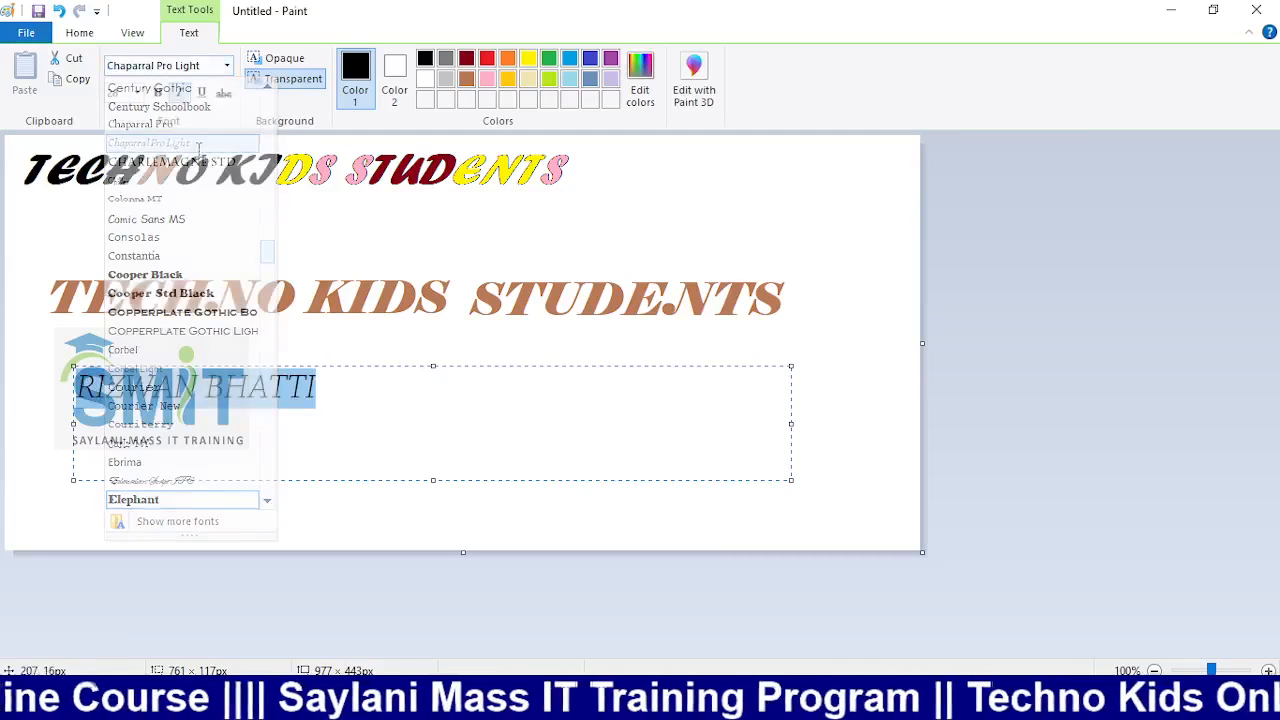
click(198, 146)
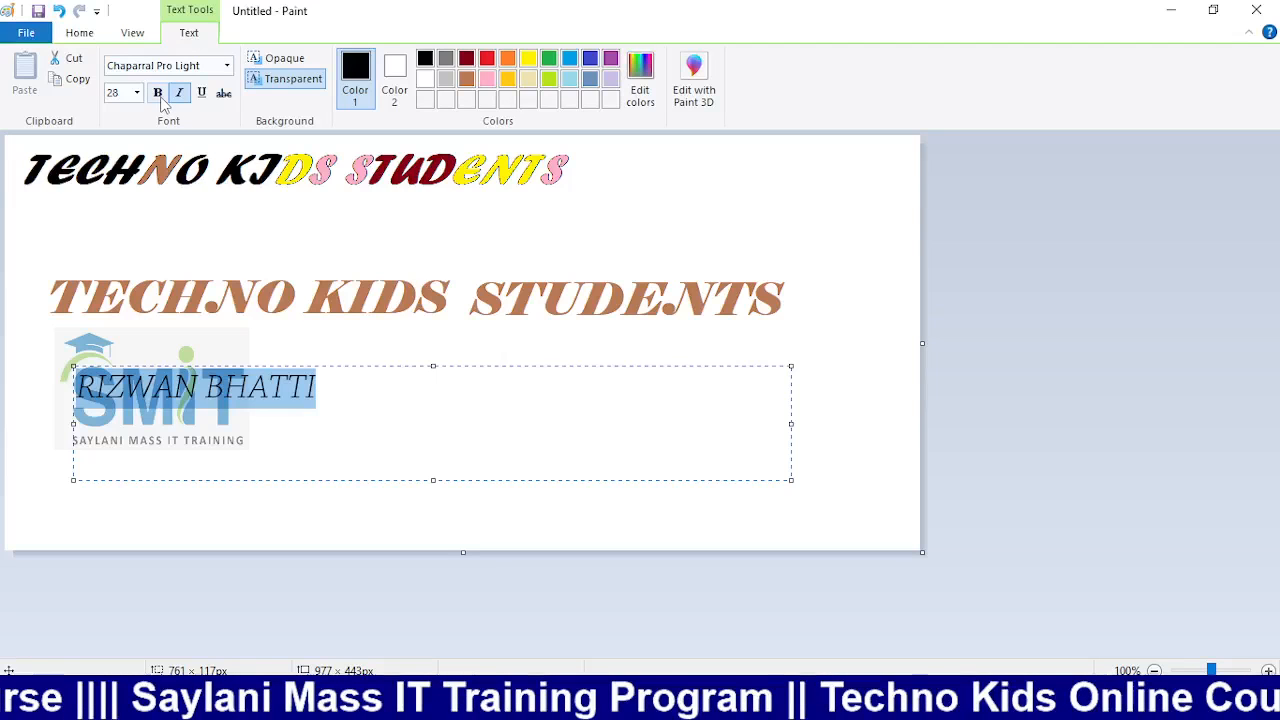
click(160, 95)
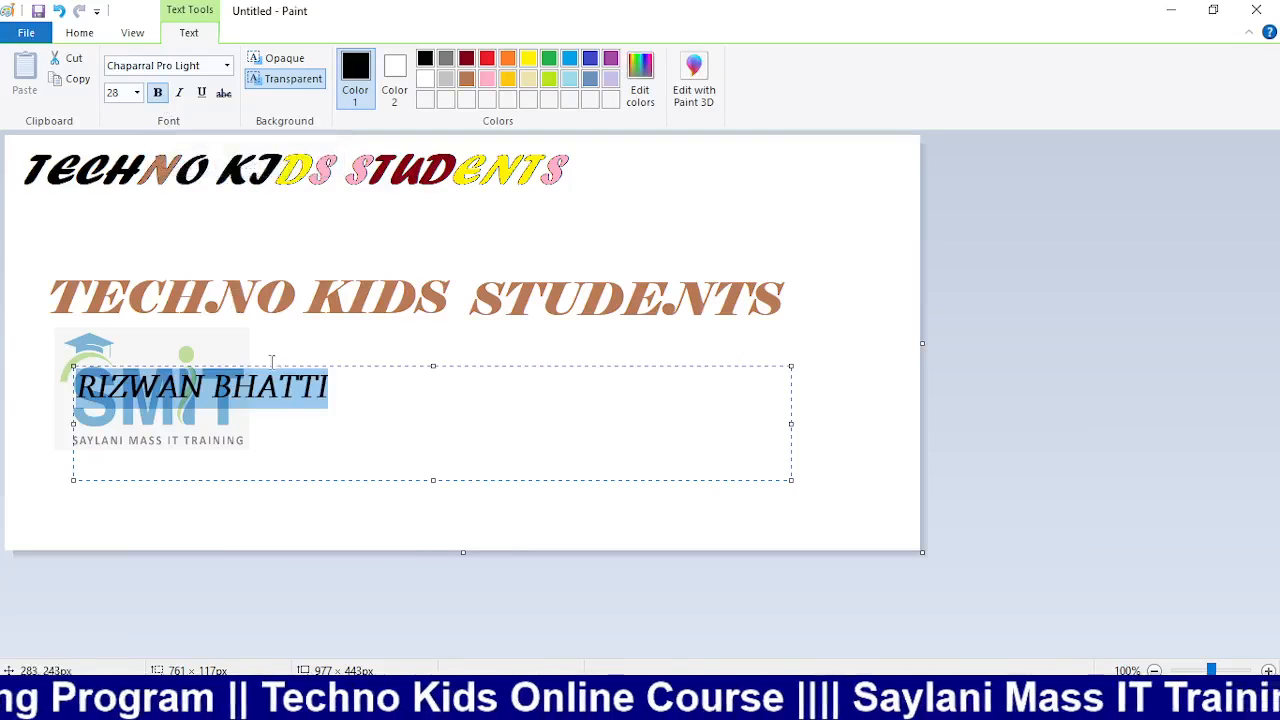
key(ctrl+b)
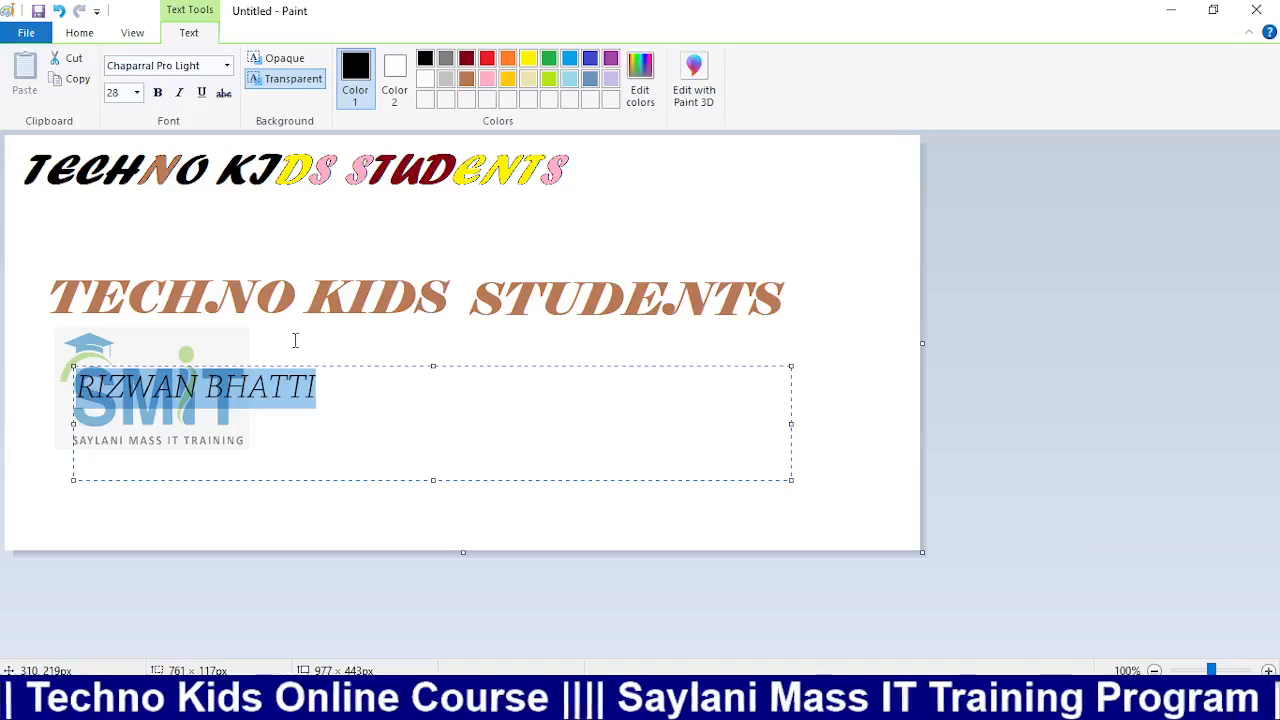
key(ctrl+b)
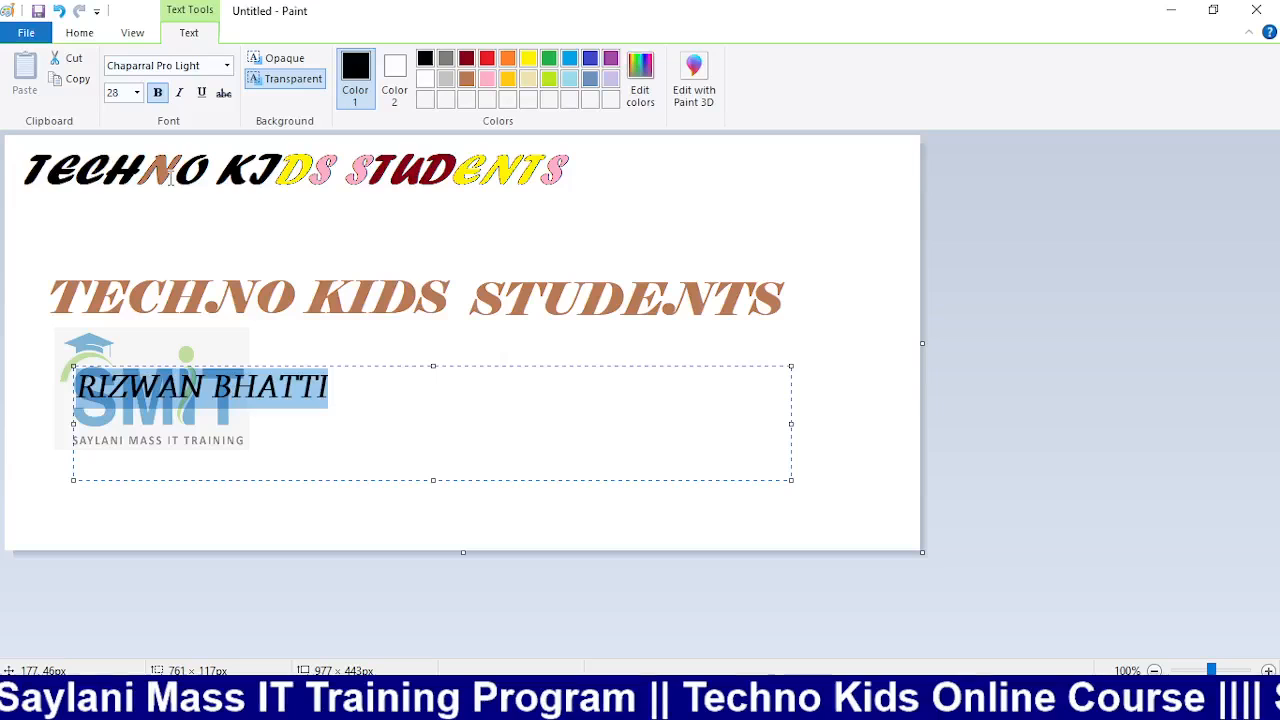
Try italic and underline, swap underline for strikethrough, then delete the selected name
key(ctrl+i)
key(ctrl+u)
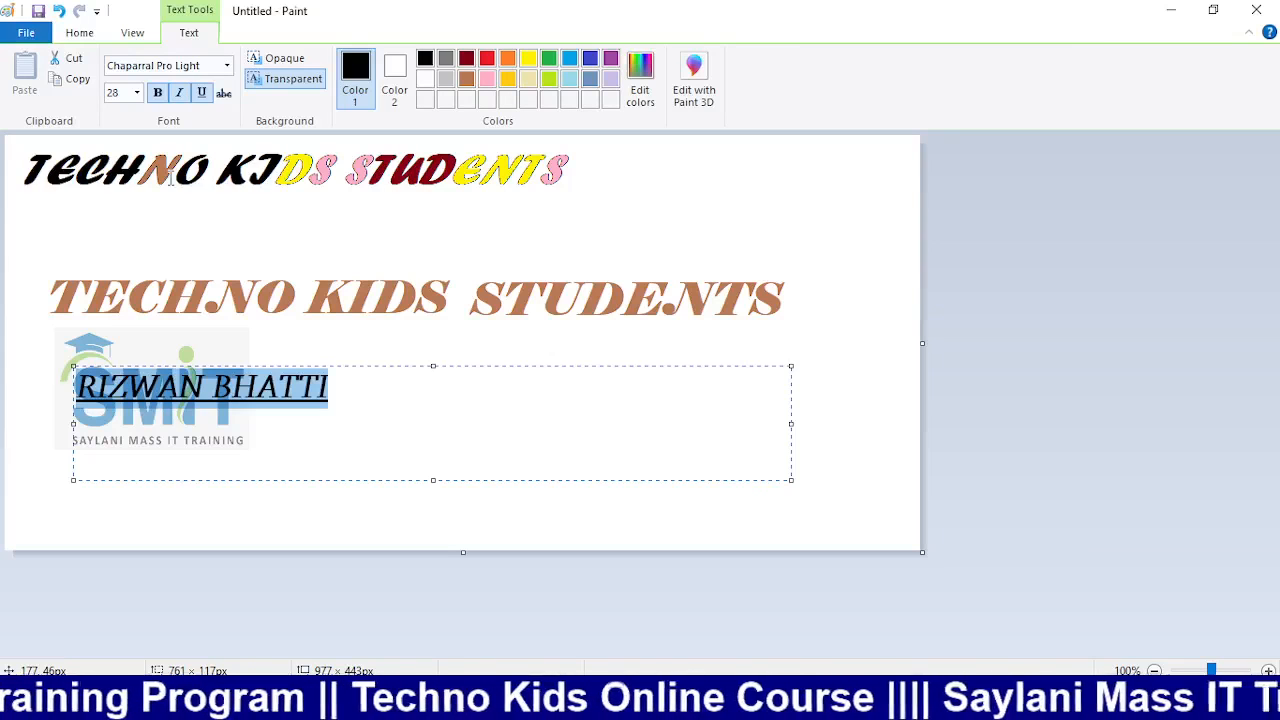
click(202, 93)
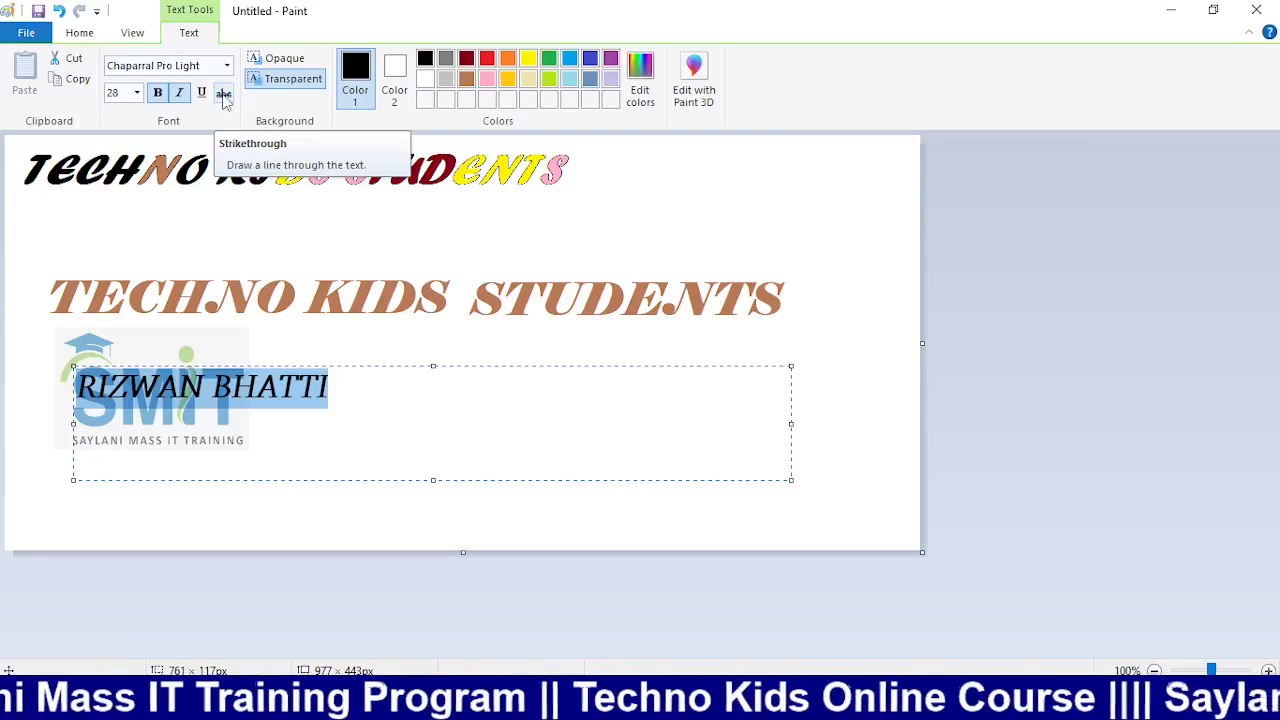
click(224, 93)
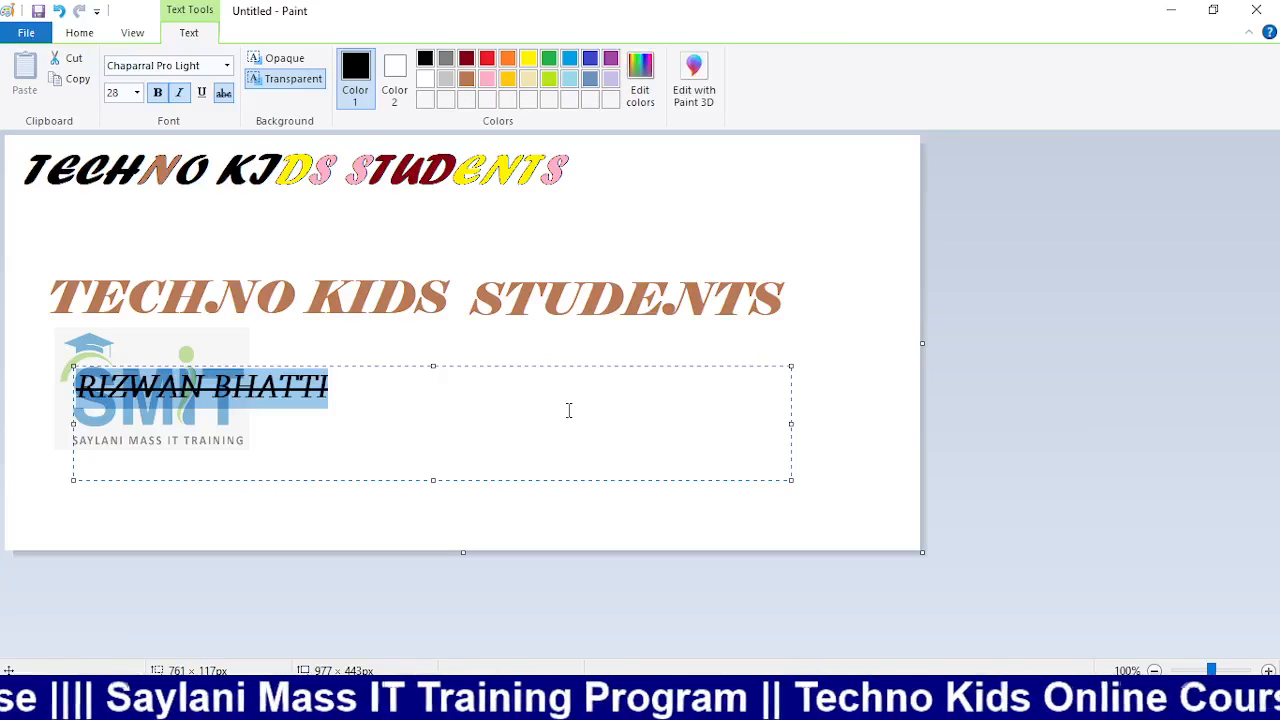
key(Delete)
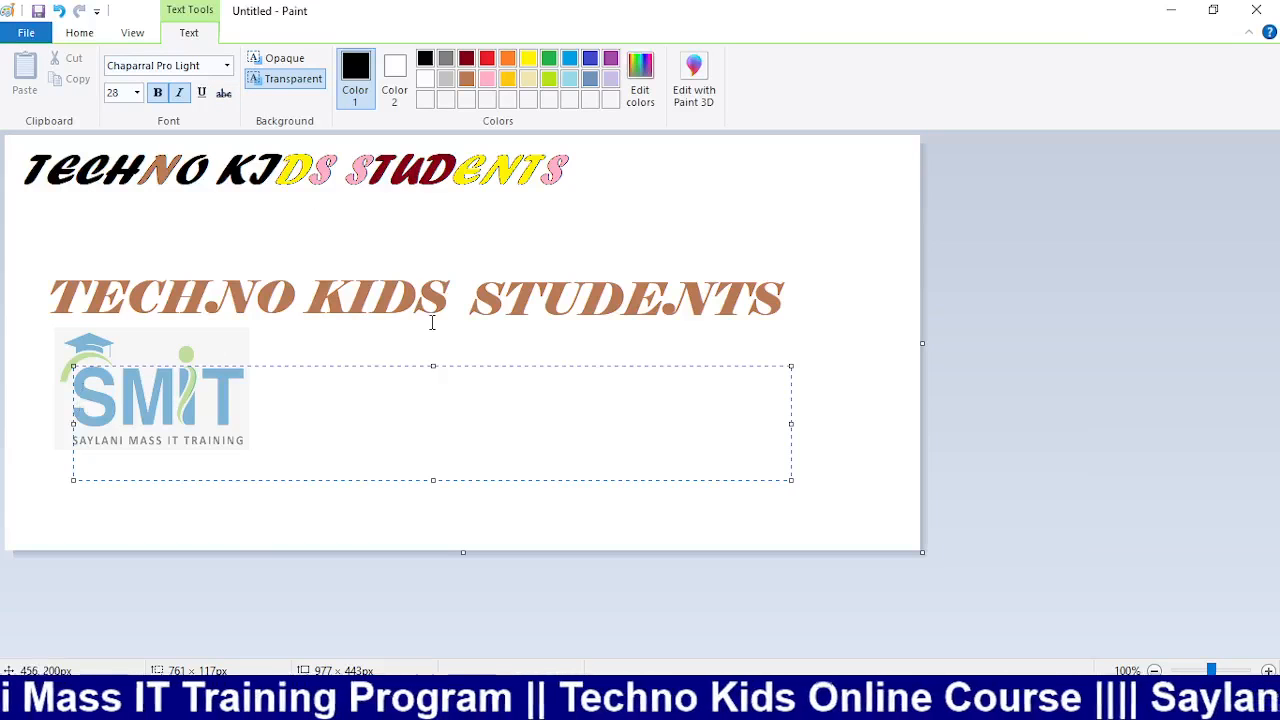
Type 'WAS 750' and 'NOW 500' on two lines over the logo
text(wA)
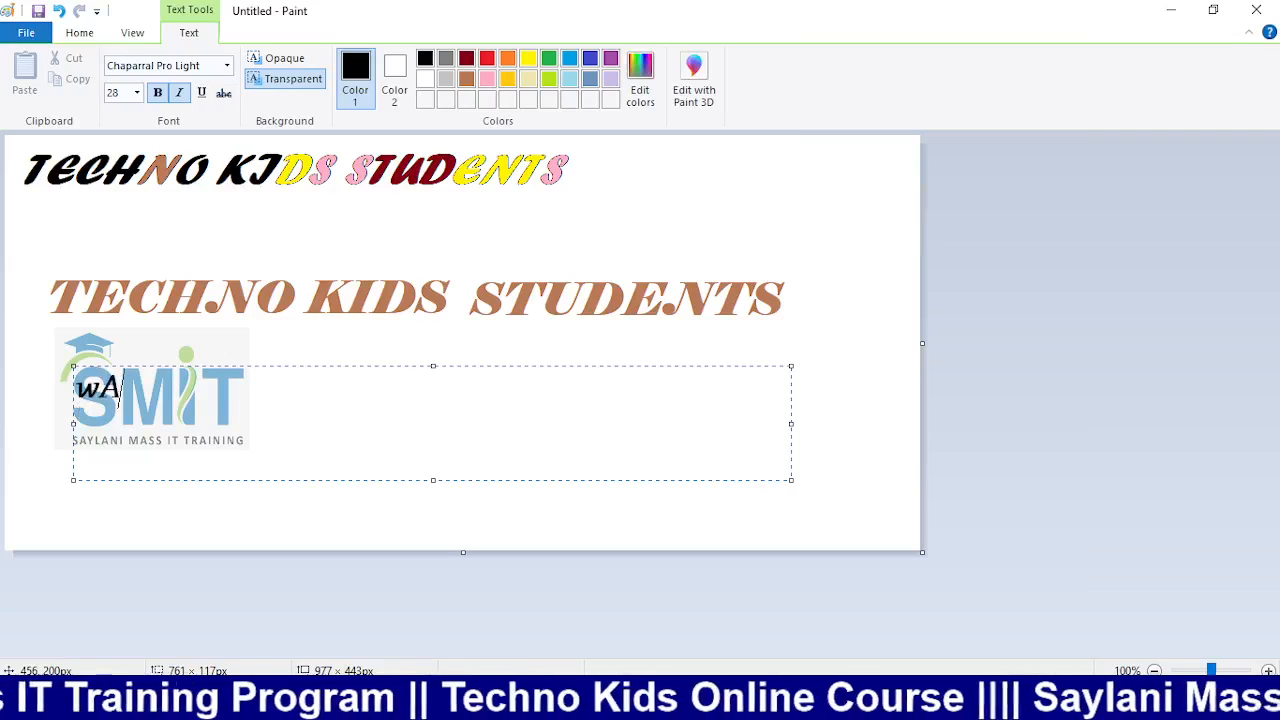
key(BackSpace)
key(BackSpace)
text(WAS)
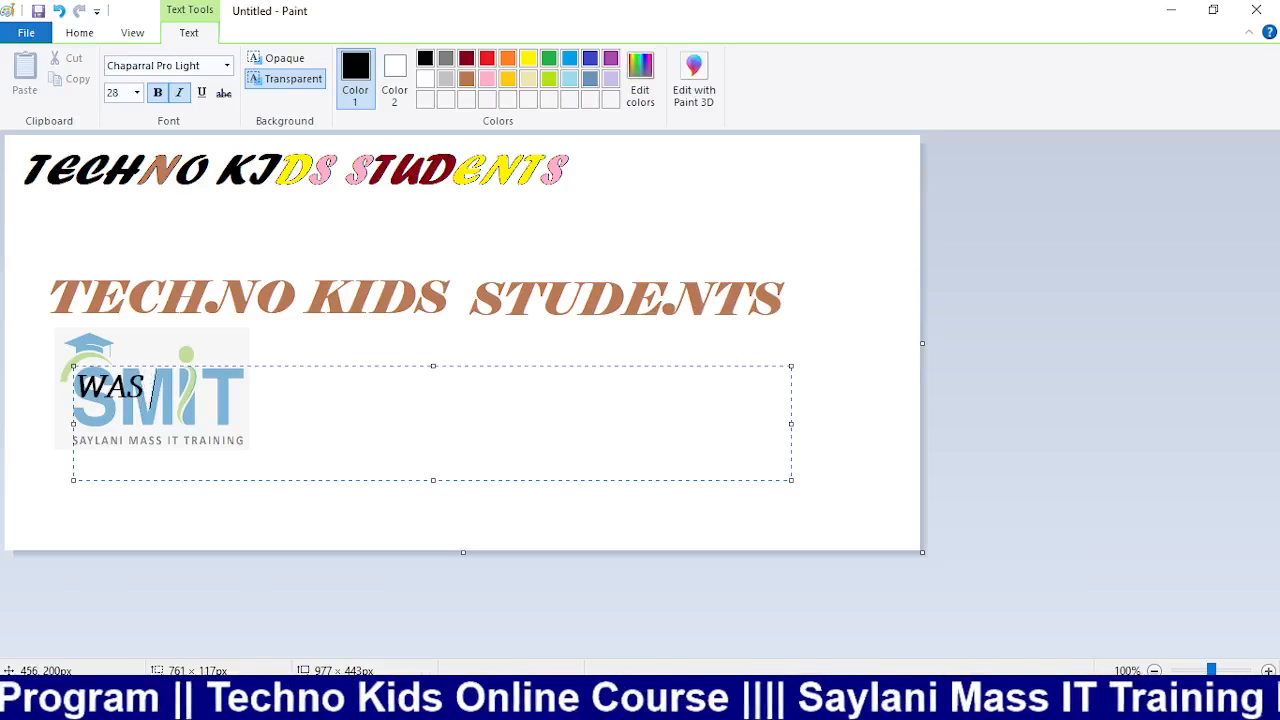
text( 750)
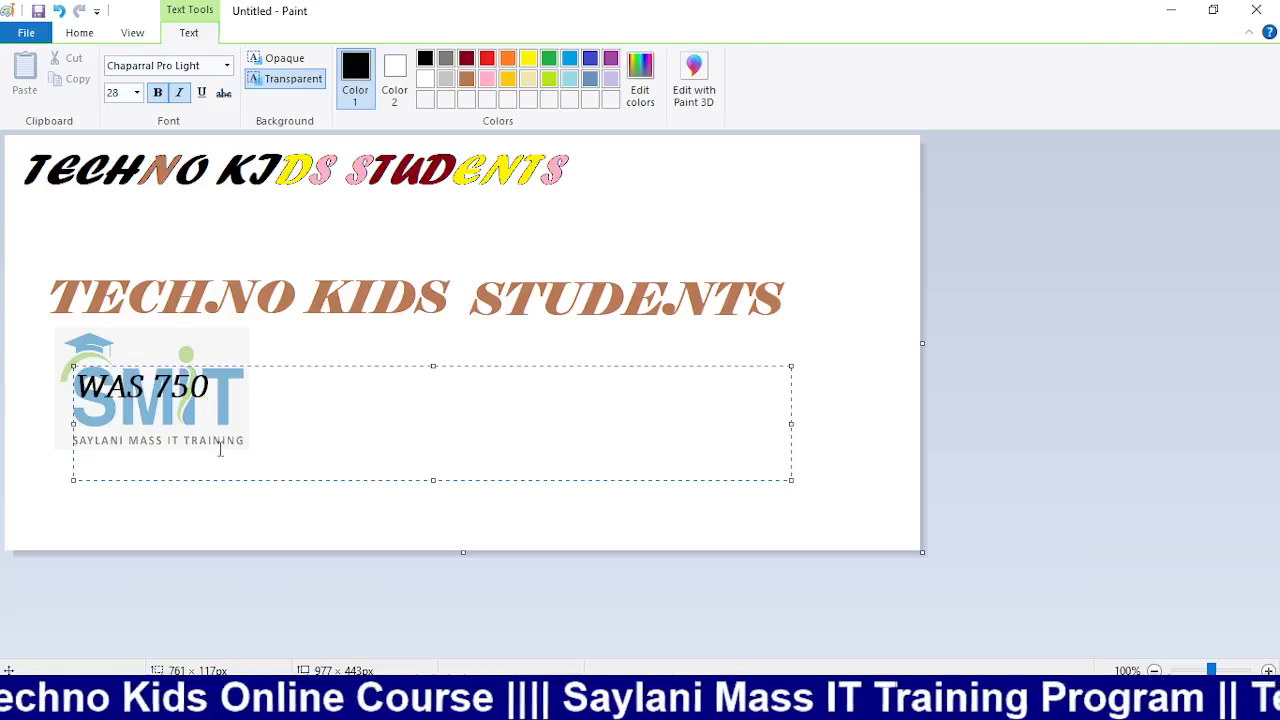
key(Return)
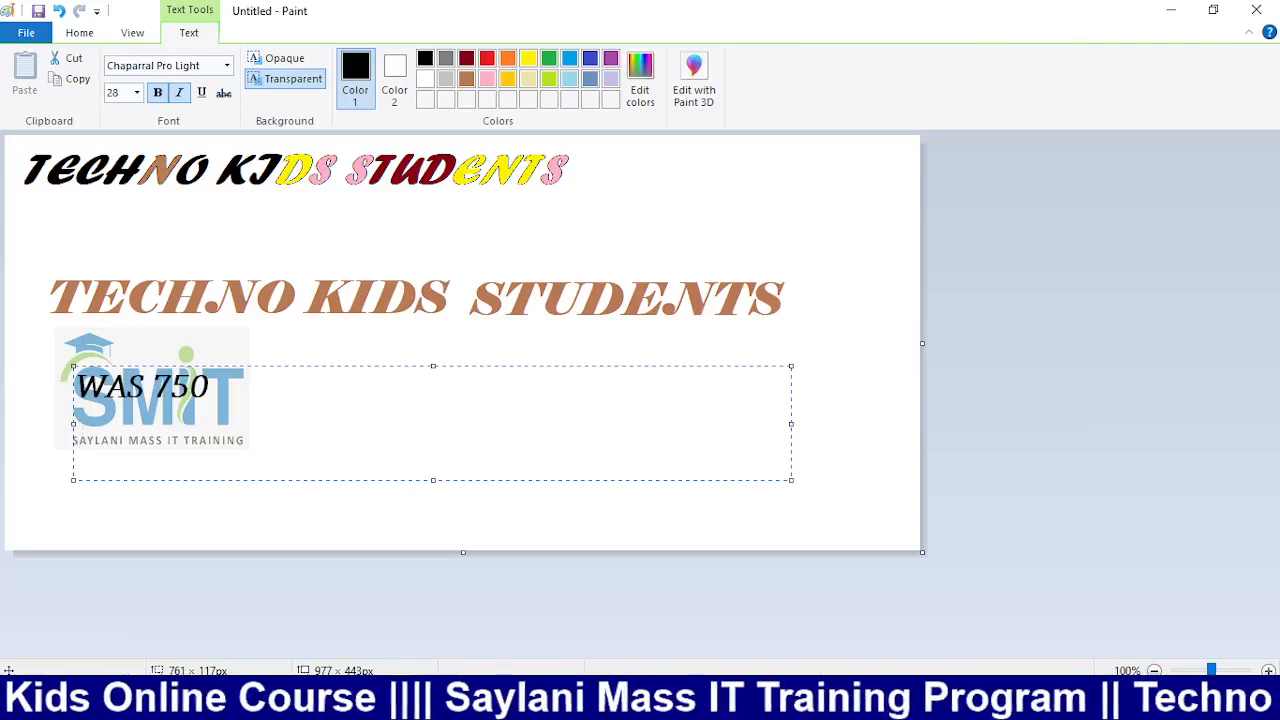
text(NOW )
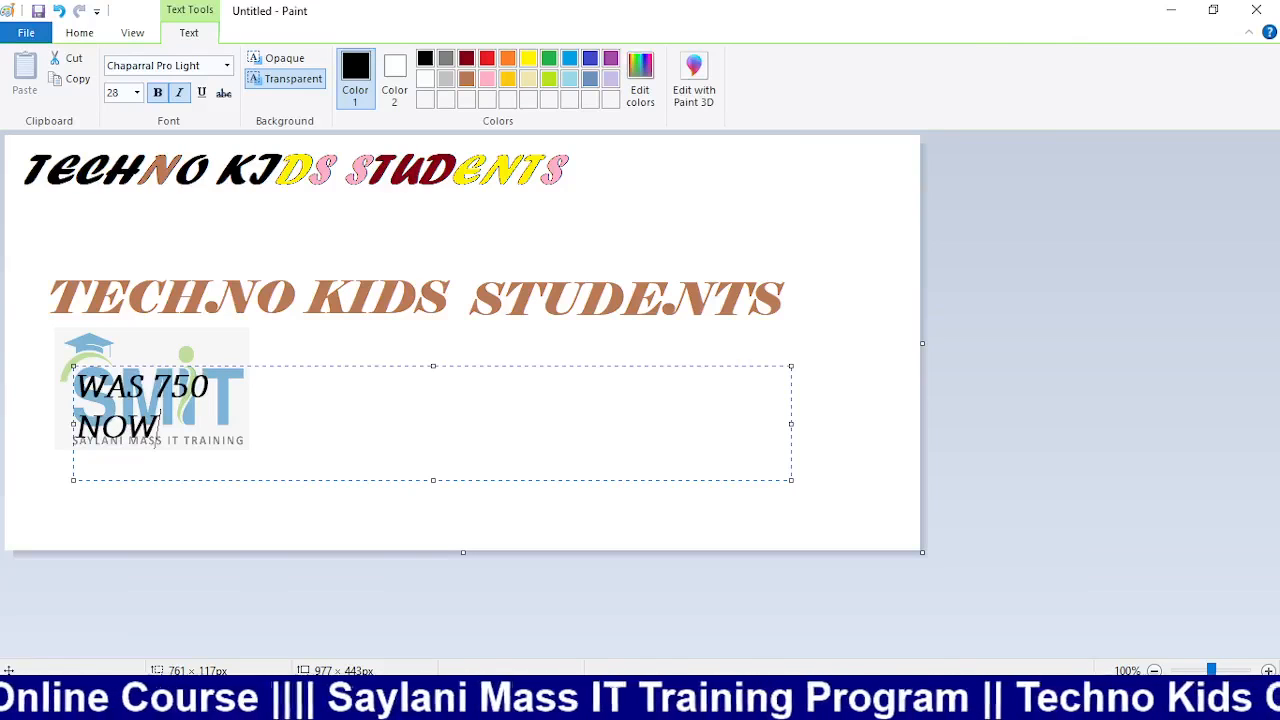
text(500)
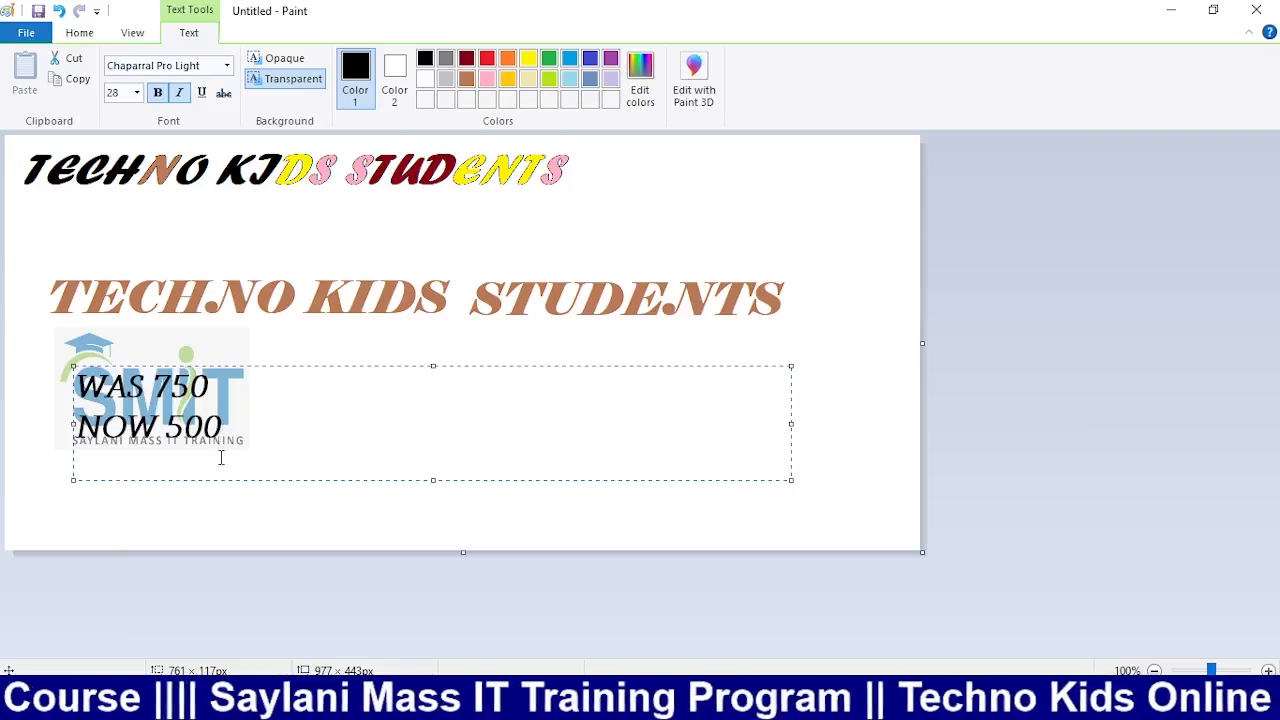
Strike through WAS 750, set NOW 500 in Broadway, and commit the text
drag(210, 390, 70, 397)
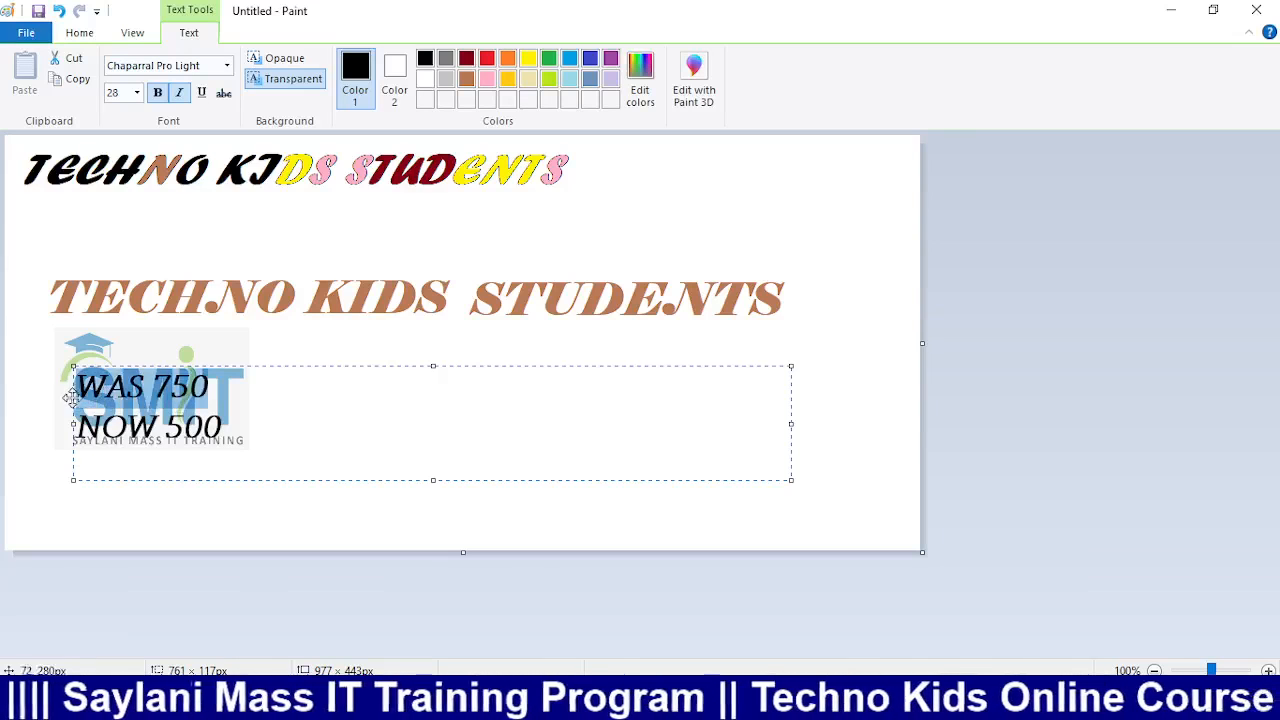
click(224, 92)
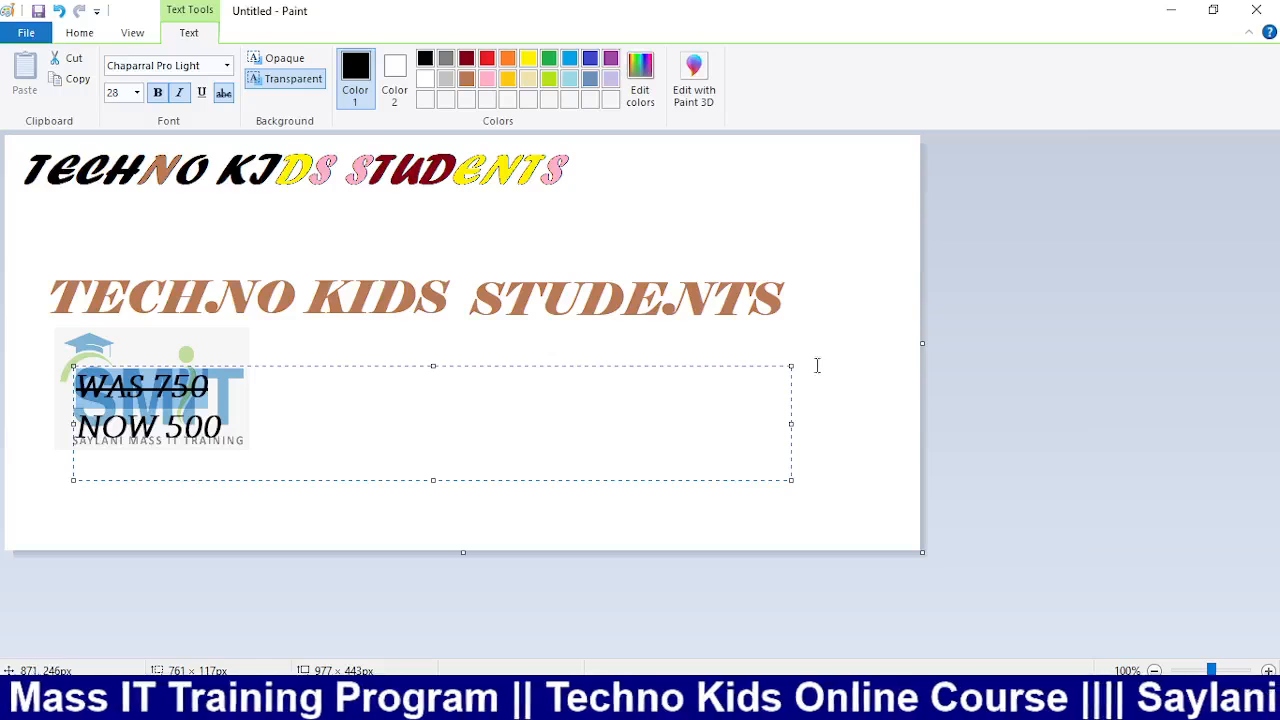
drag(244, 435, 84, 436)
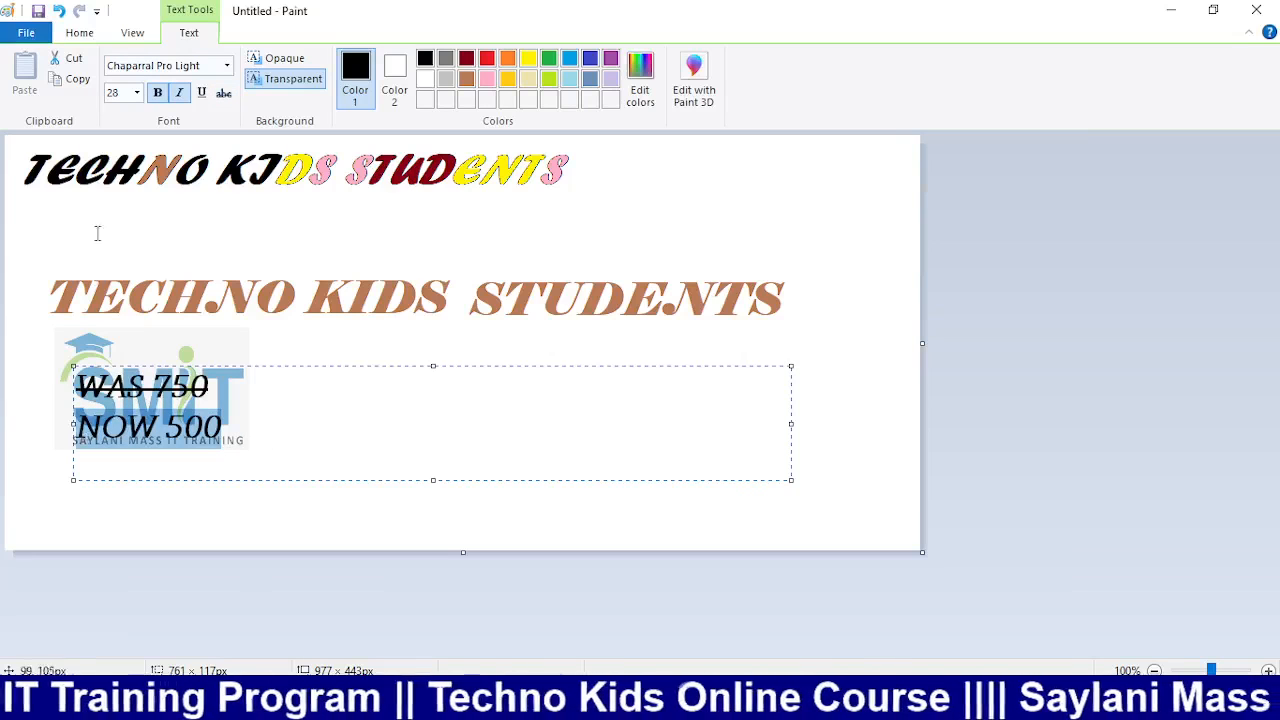
click(227, 66)
click(140, 180)
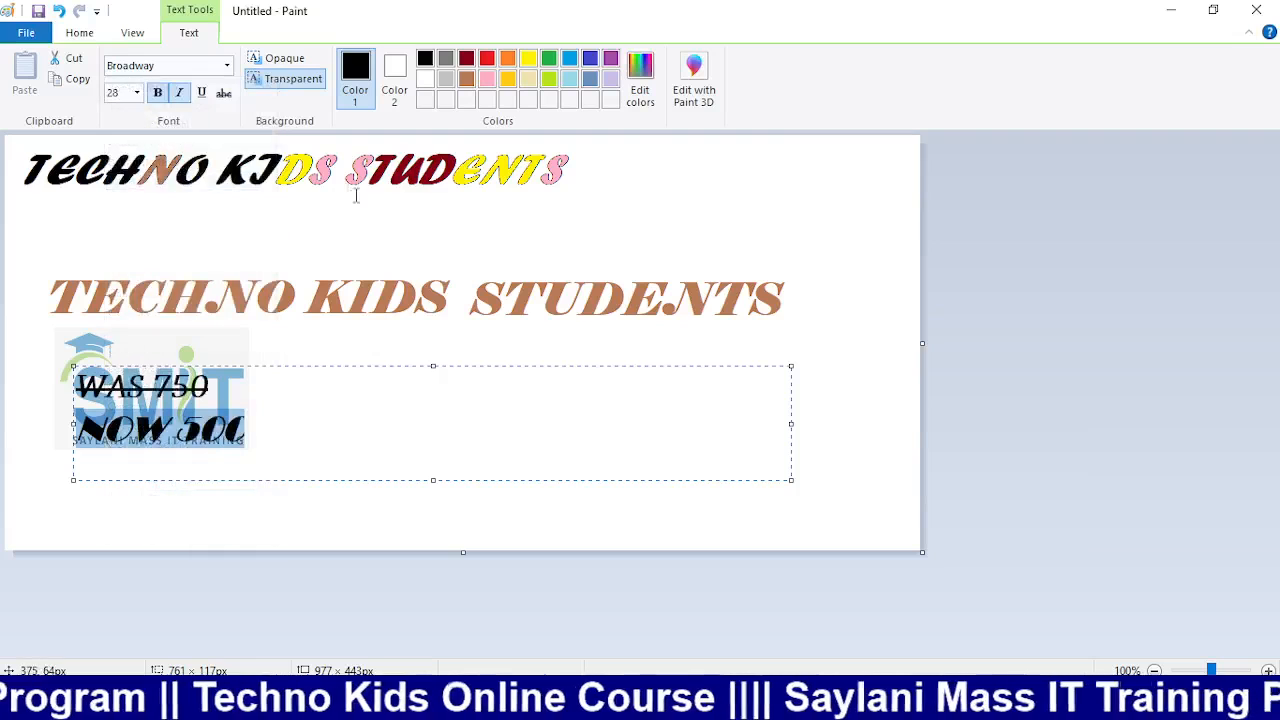
click(831, 318)
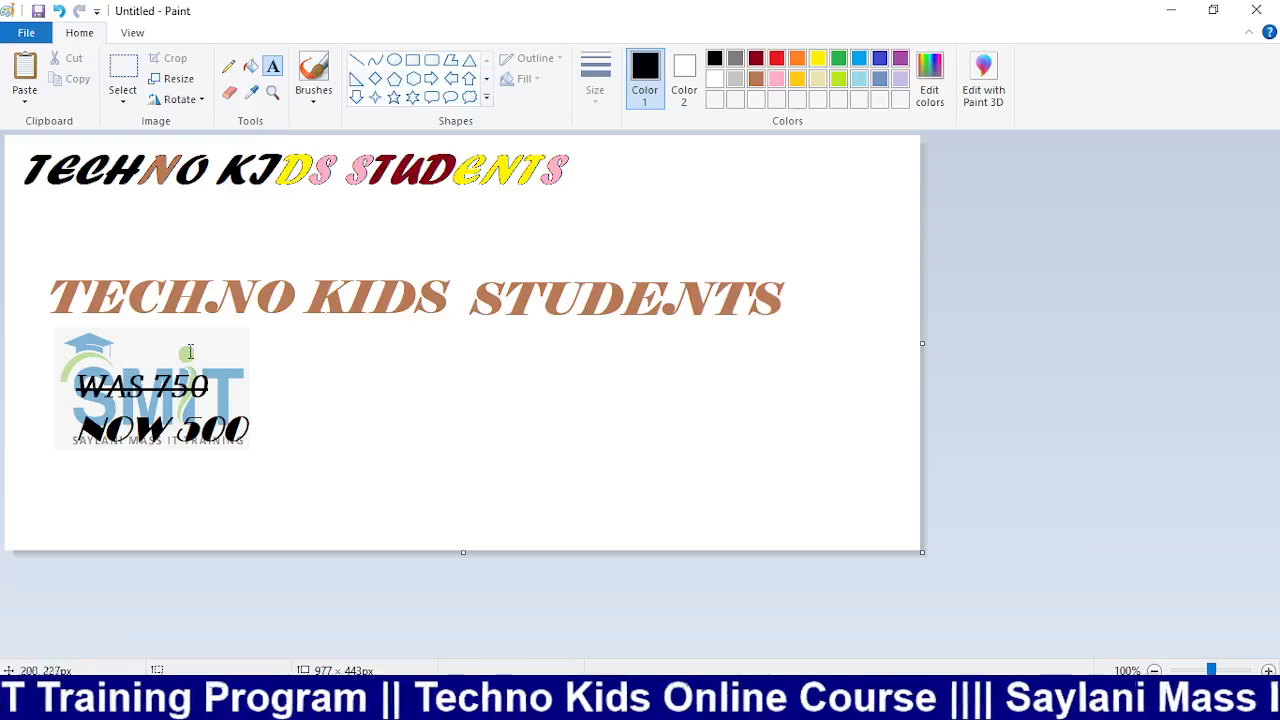
Draw a stray text box, then rectangle-select the logo area and undo the price text
drag(318, 366, 781, 475)
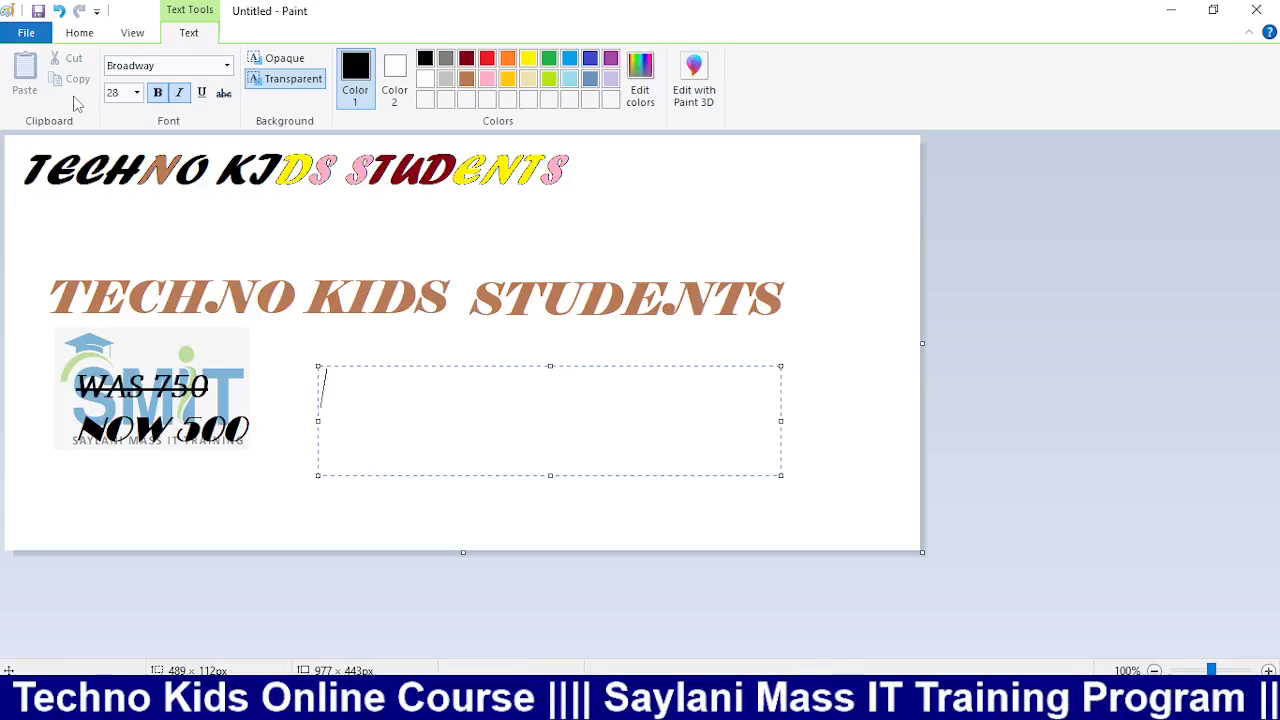
click(79, 32)
click(122, 100)
click(165, 143)
drag(47, 330, 306, 483)
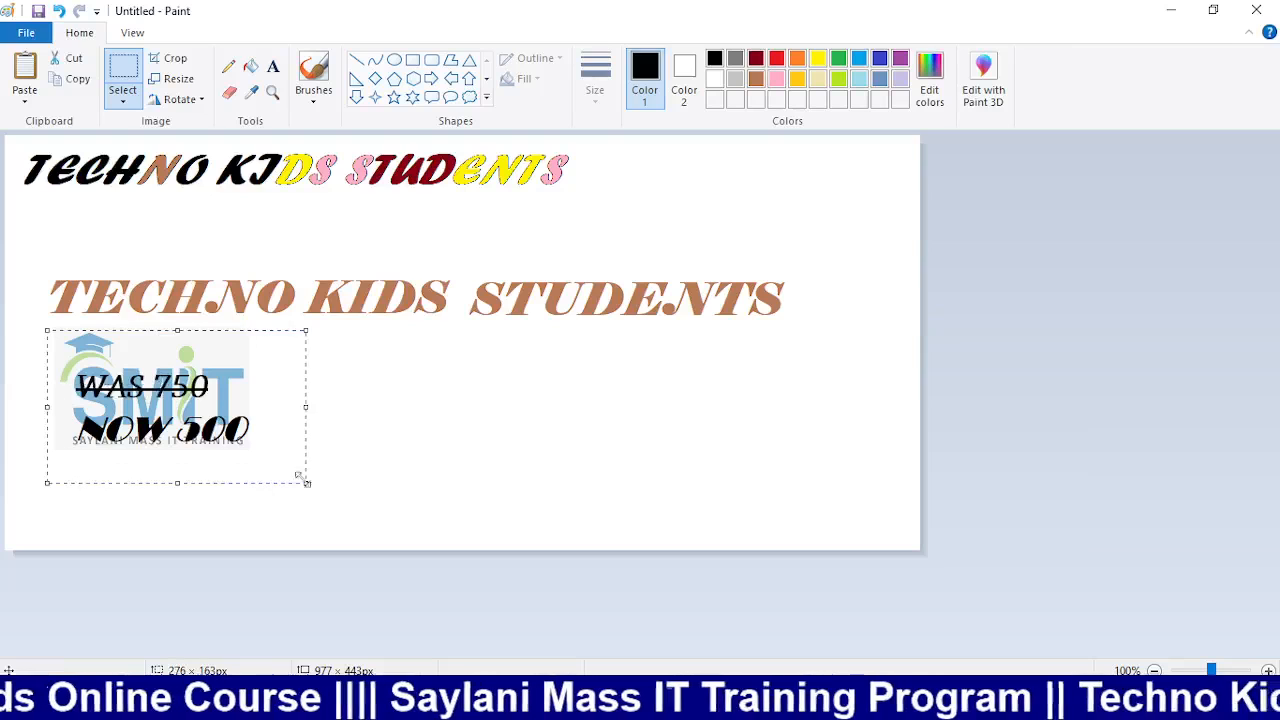
key(ctrl+z)
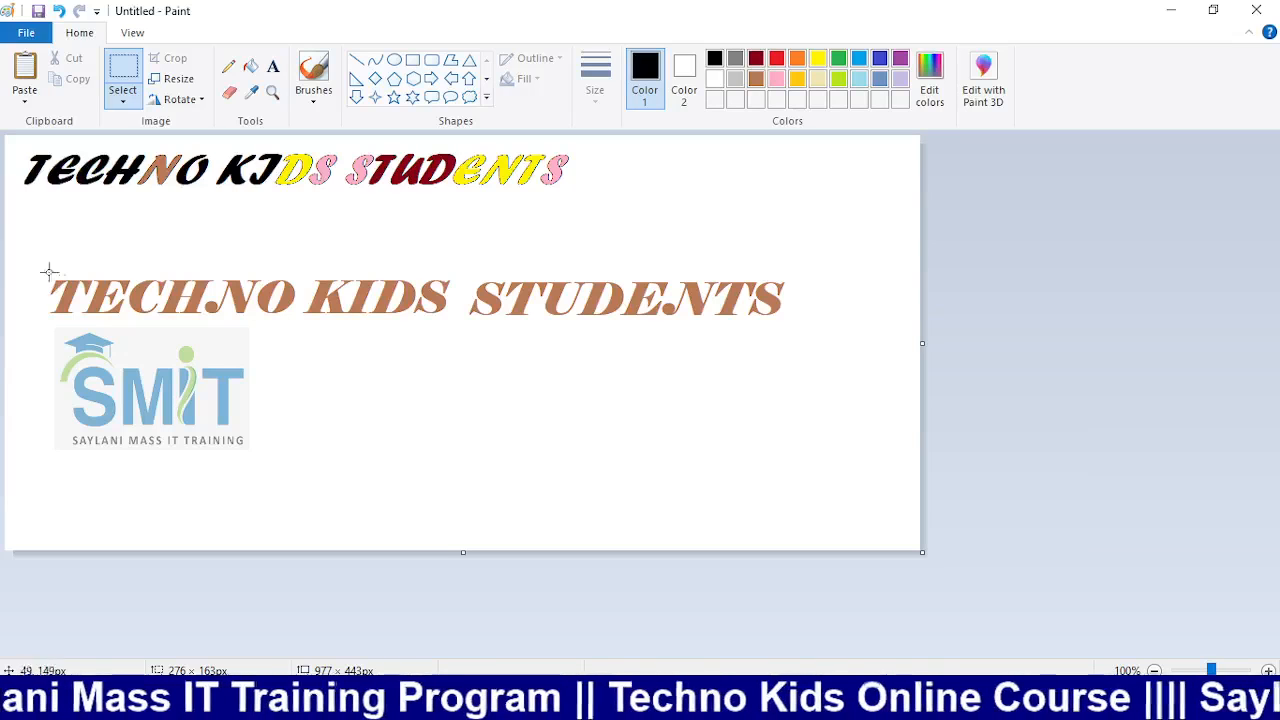
click(228, 66)
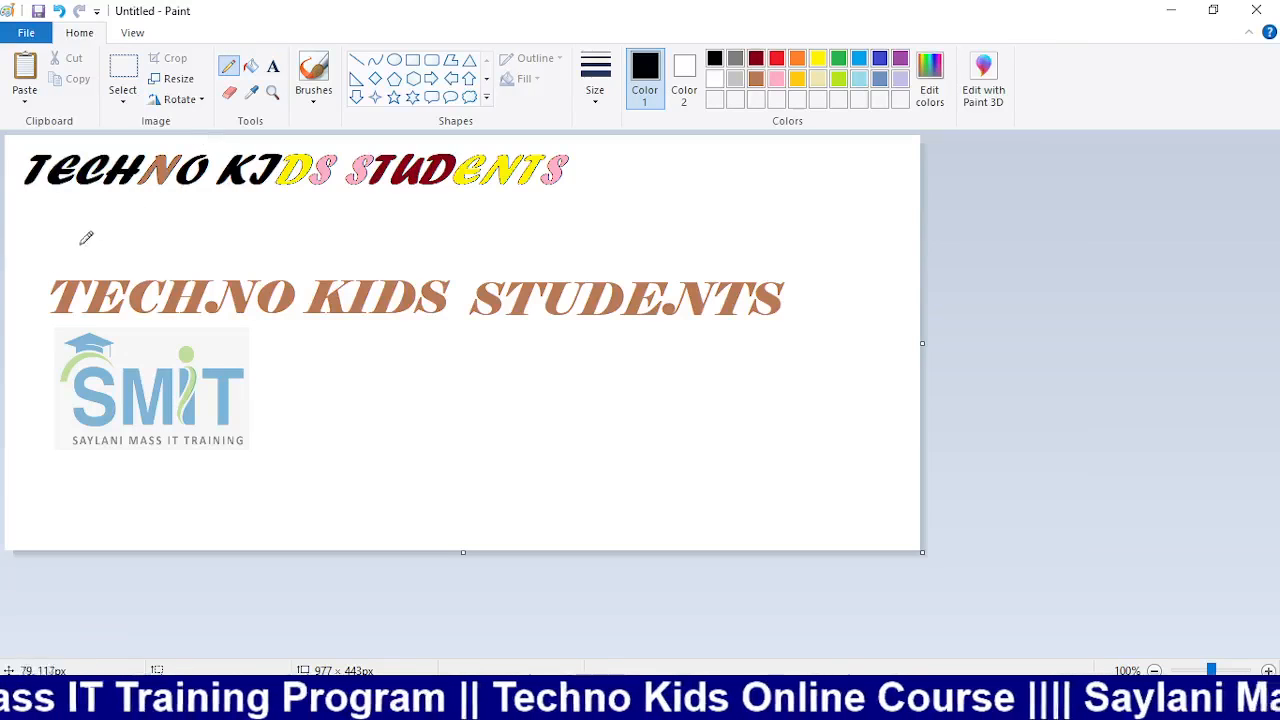
mouse_move(57, 256)
mouse_down()
mouse_move(9, 281)
mouse_move(115, 381)
mouse_move(438, 392)
mouse_move(628, 390)
mouse_move(810, 343)
mouse_move(833, 280)
mouse_move(675, 247)
mouse_move(294, 223)
mouse_move(148, 217)
mouse_move(42, 262)
mouse_up()
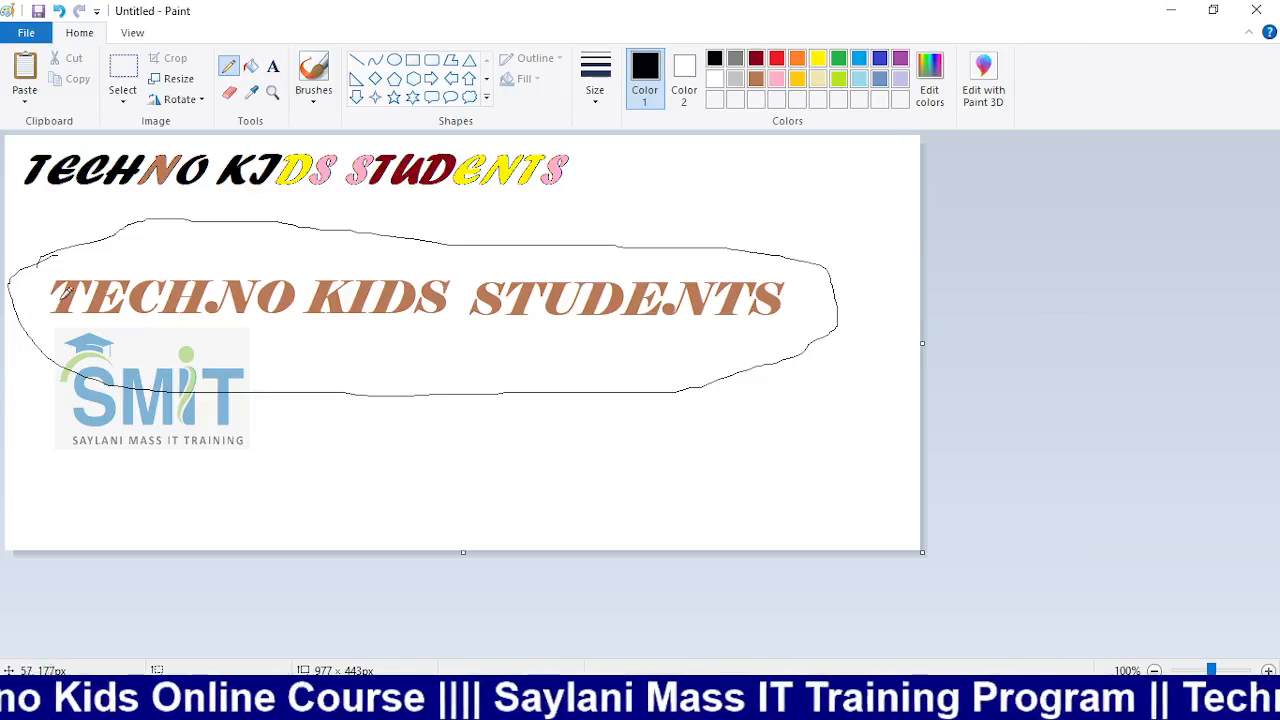
mouse_move(27, 300)
mouse_down()
mouse_move(222, 316)
mouse_move(433, 298)
mouse_move(653, 314)
mouse_move(792, 302)
mouse_up()
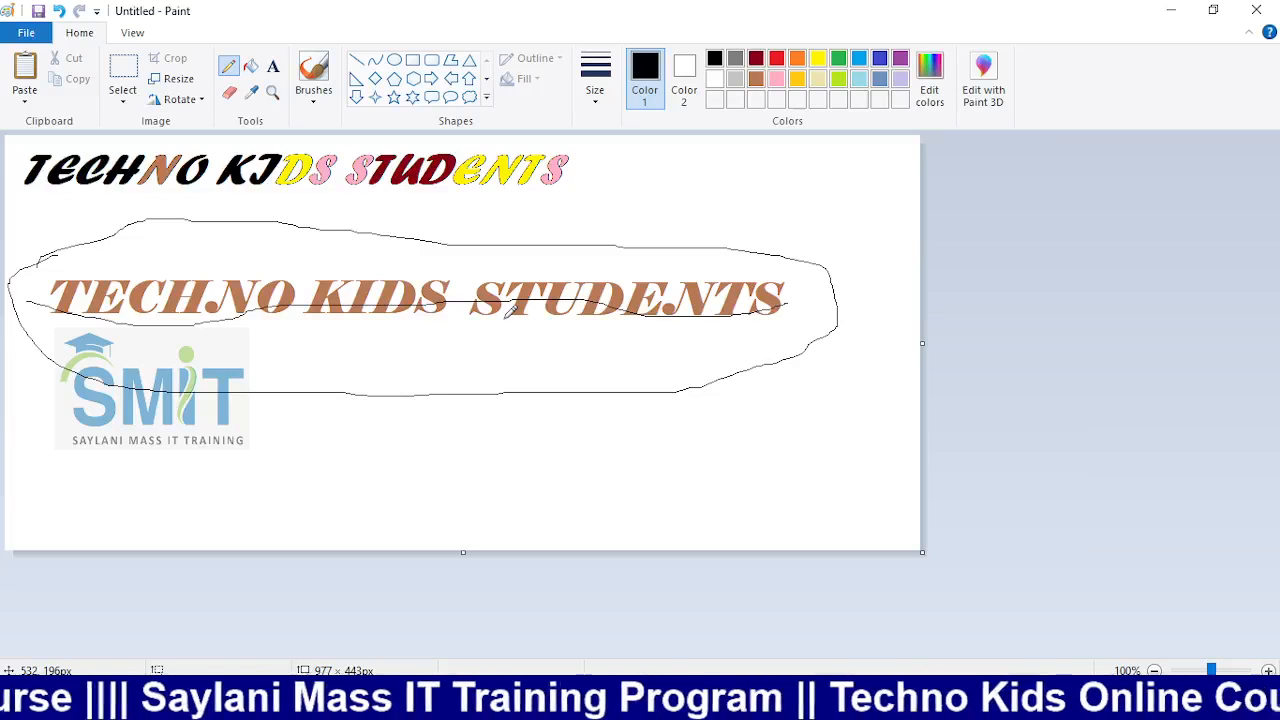
key(ctrl+z)
key(ctrl+z)
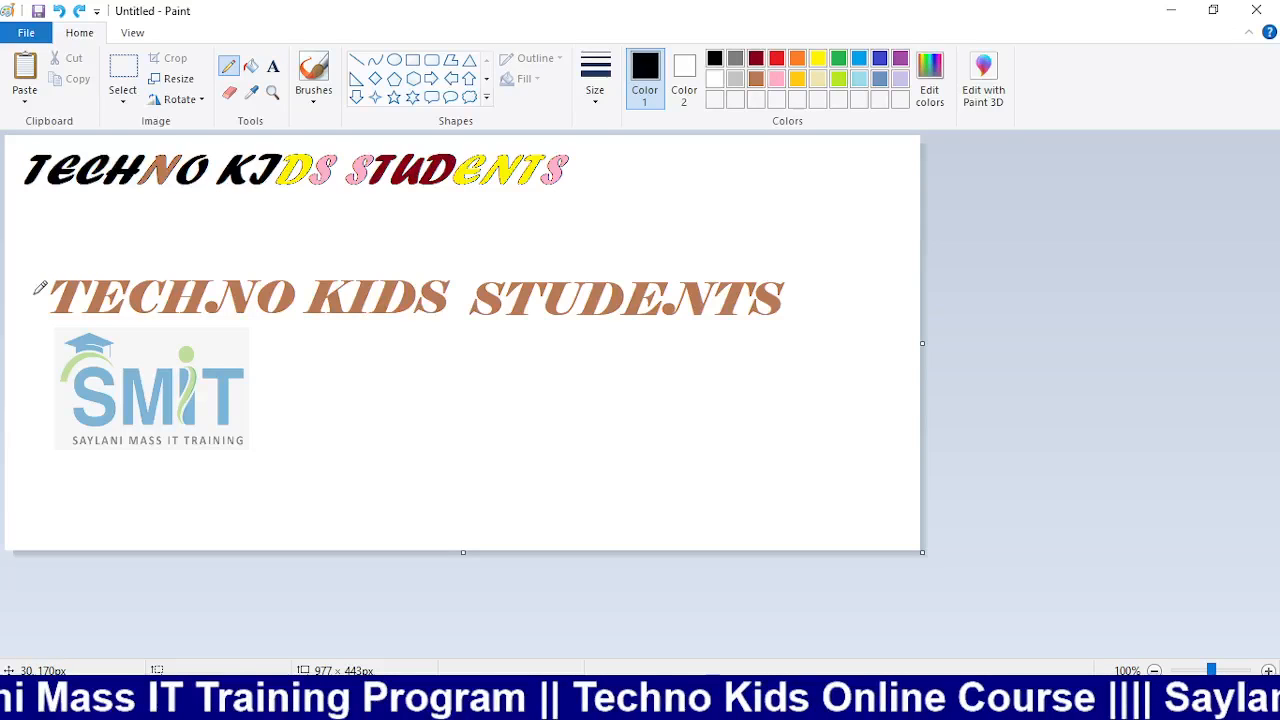
click(356, 60)
drag(14, 296, 824, 296)
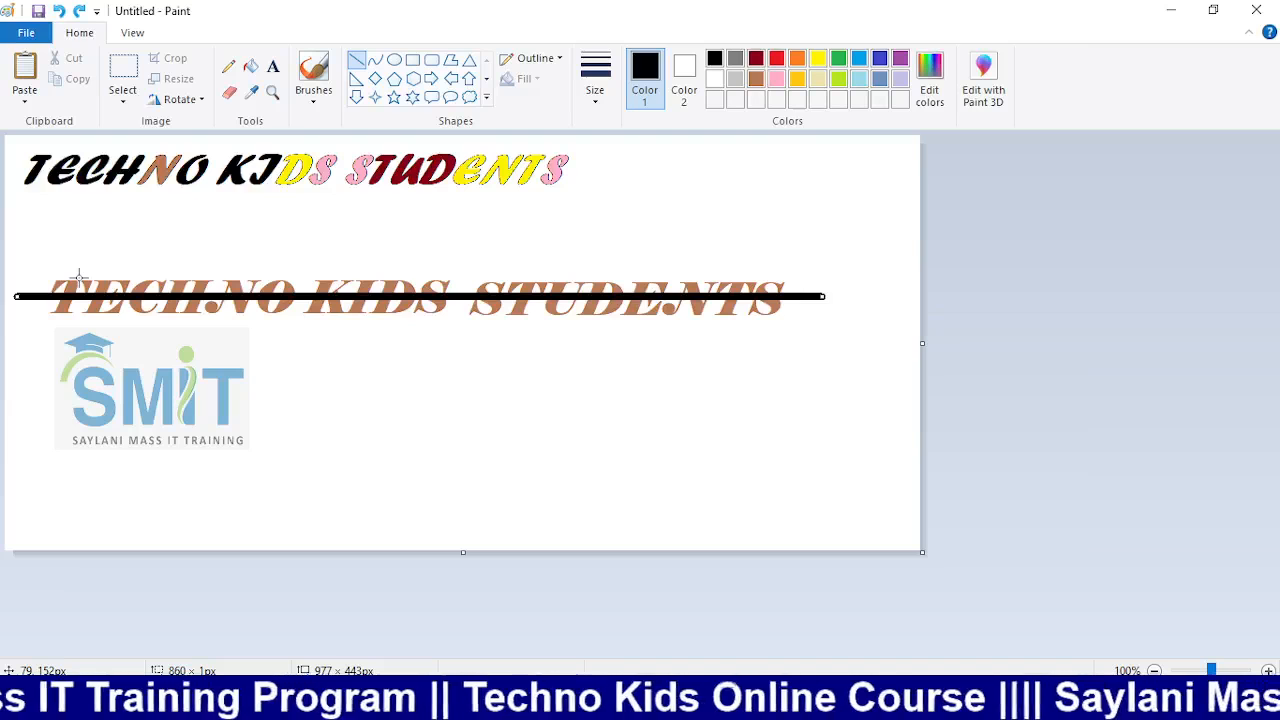
key(Delete)
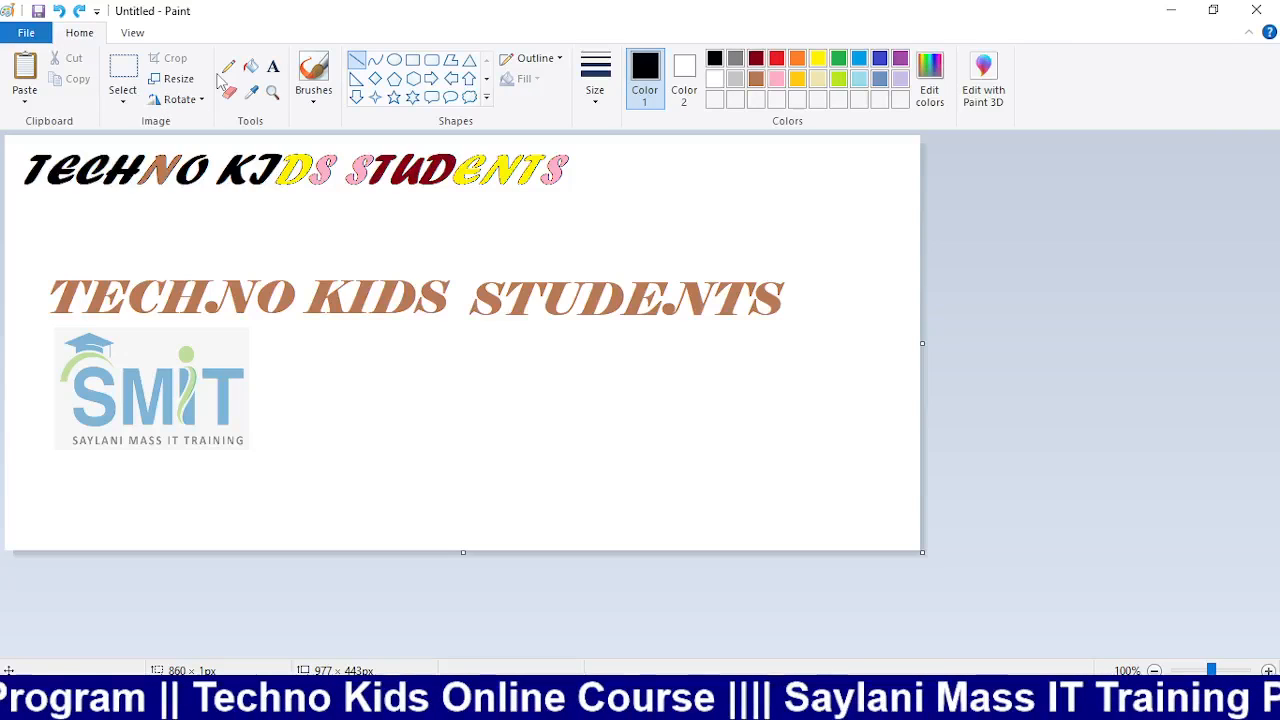
click(250, 66)
click(289, 292)
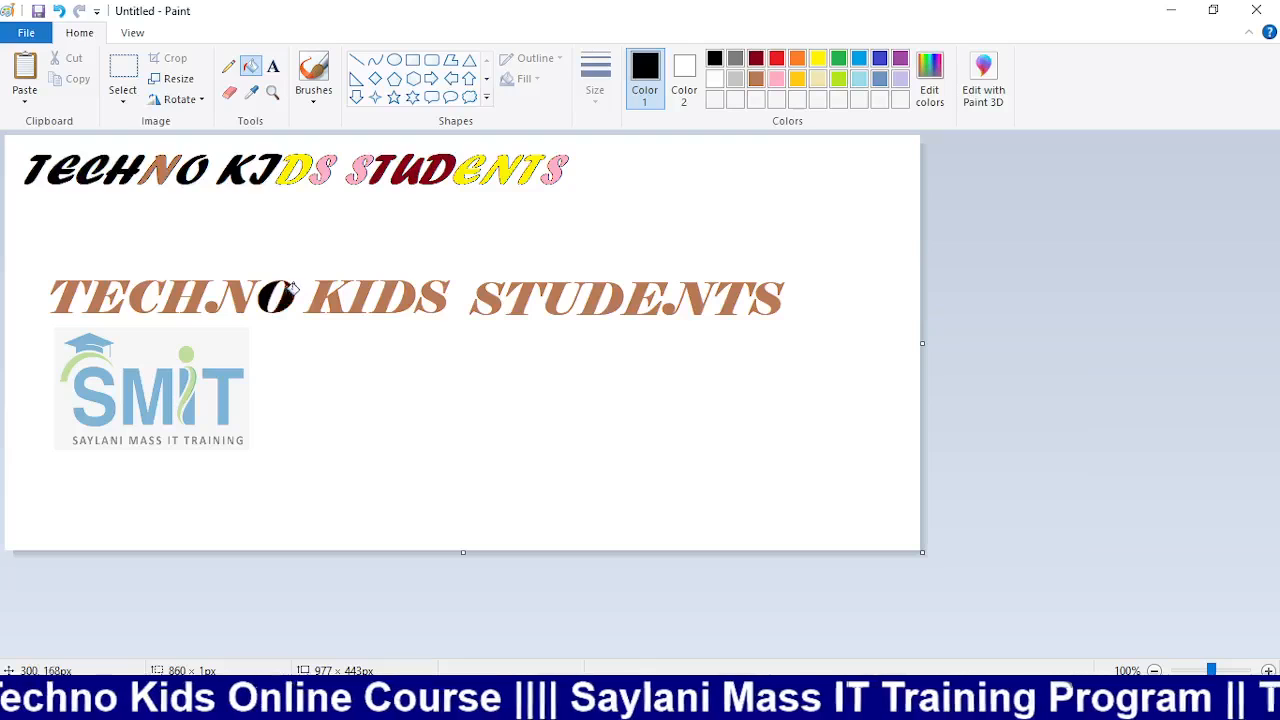
click(328, 286)
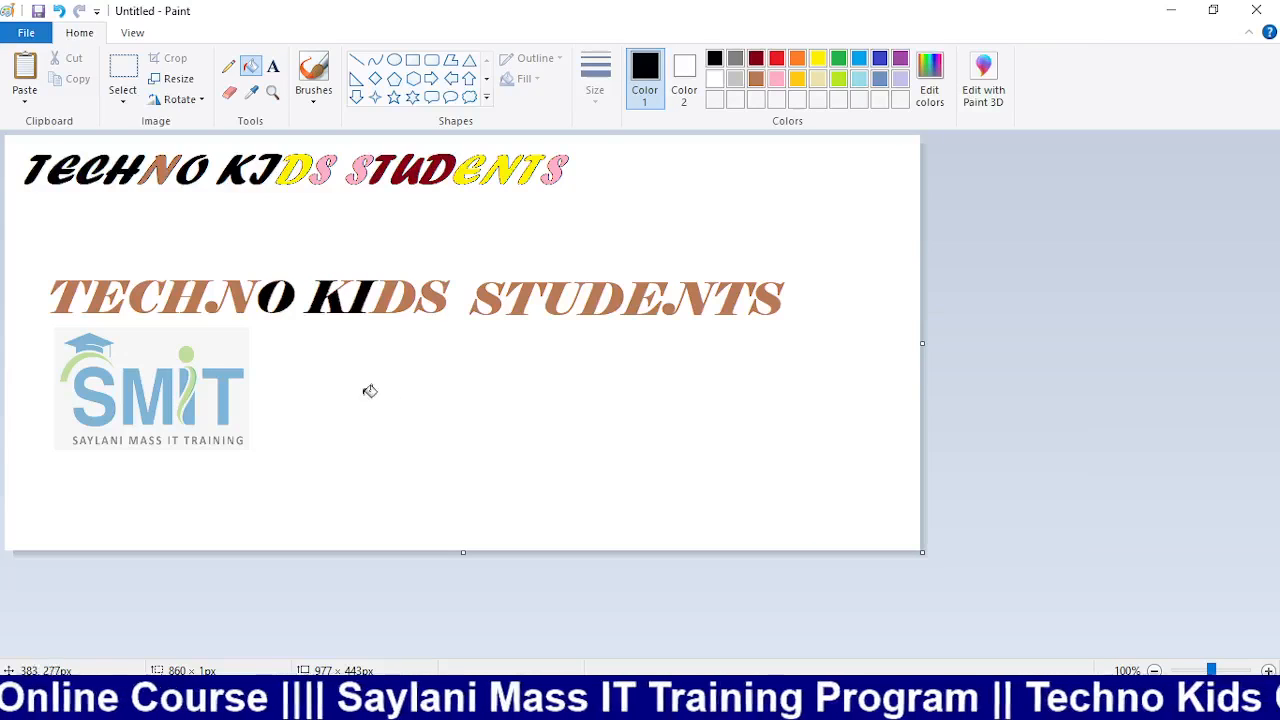
key(ctrl+z)
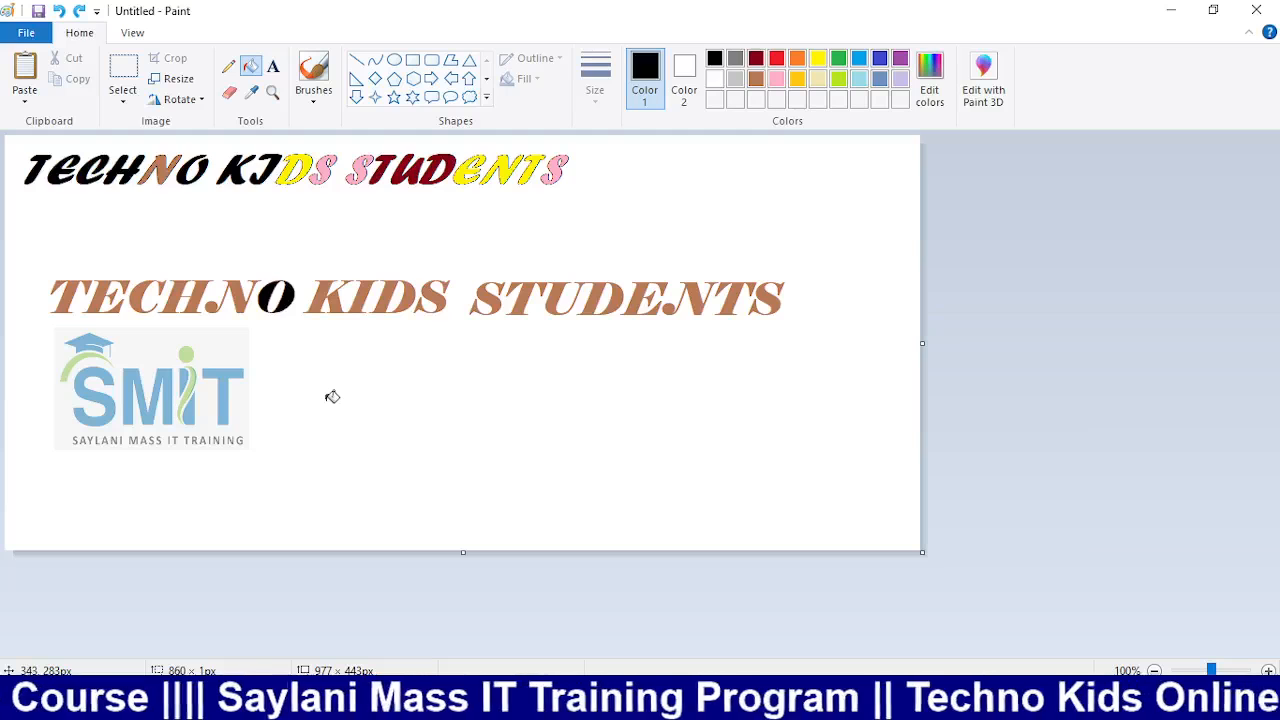
key(ctrl+z)
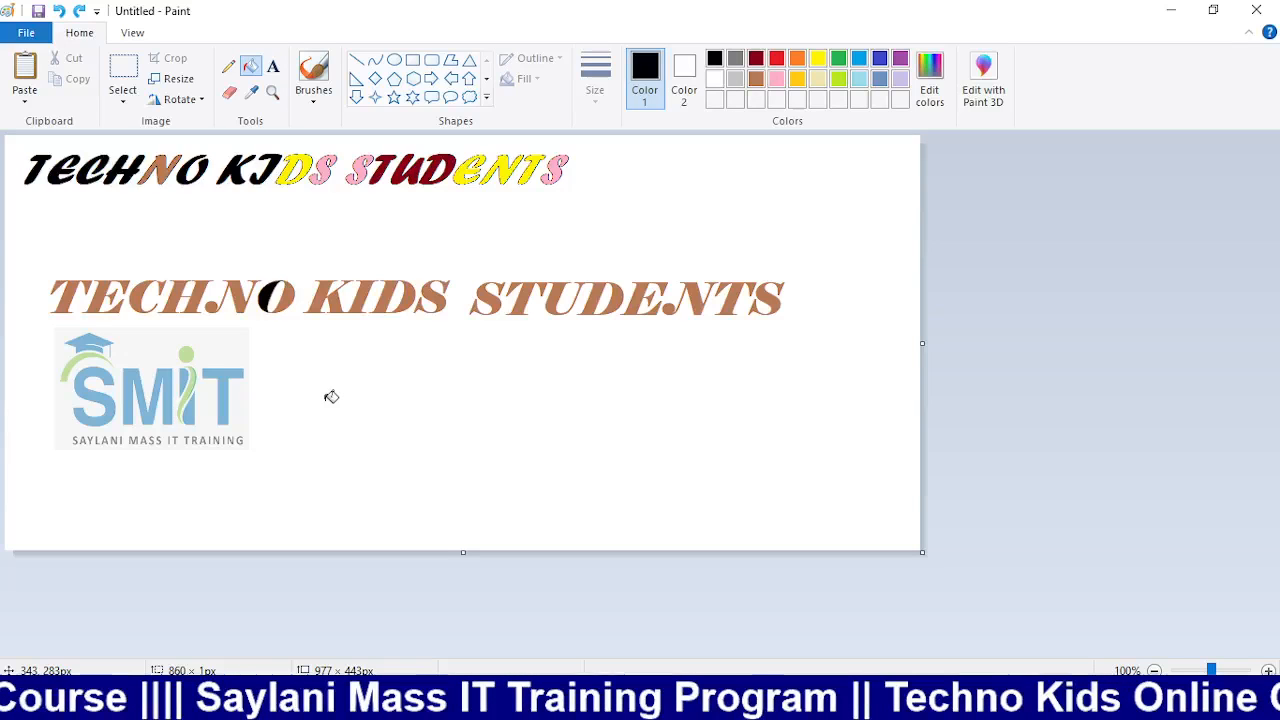
click(356, 60)
drag(28, 291, 808, 290)
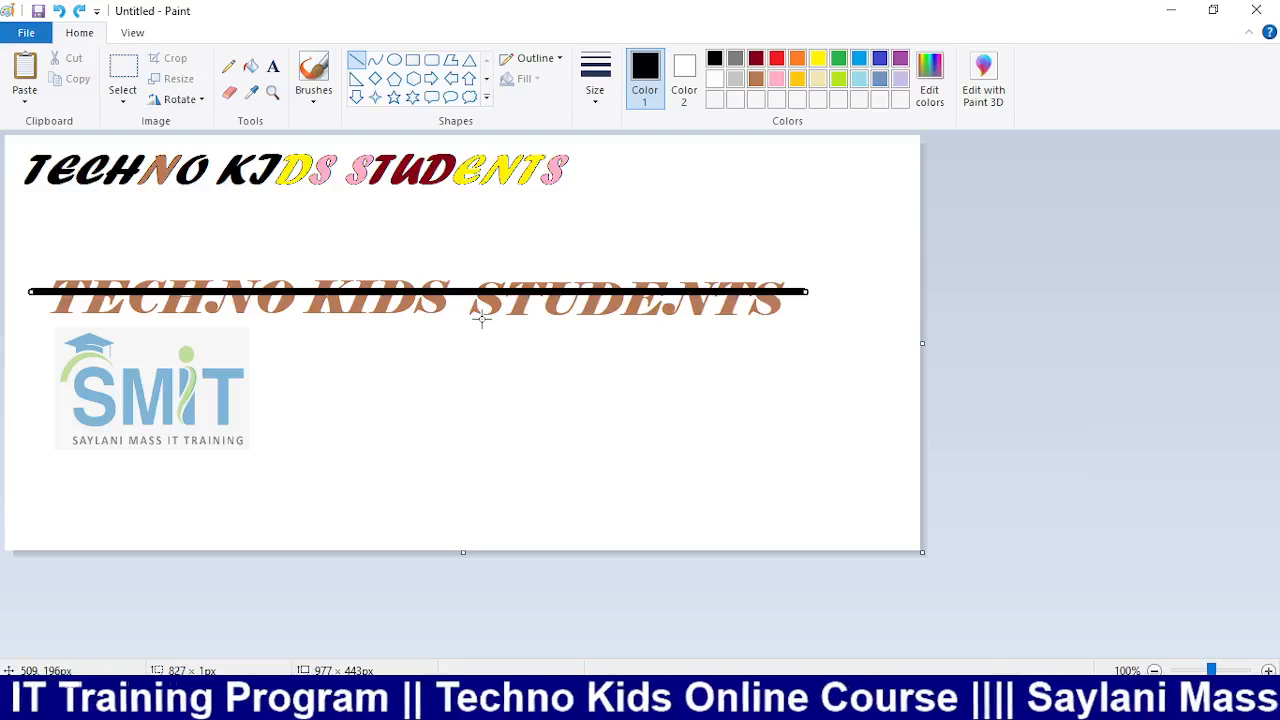
key(ctrl+z)
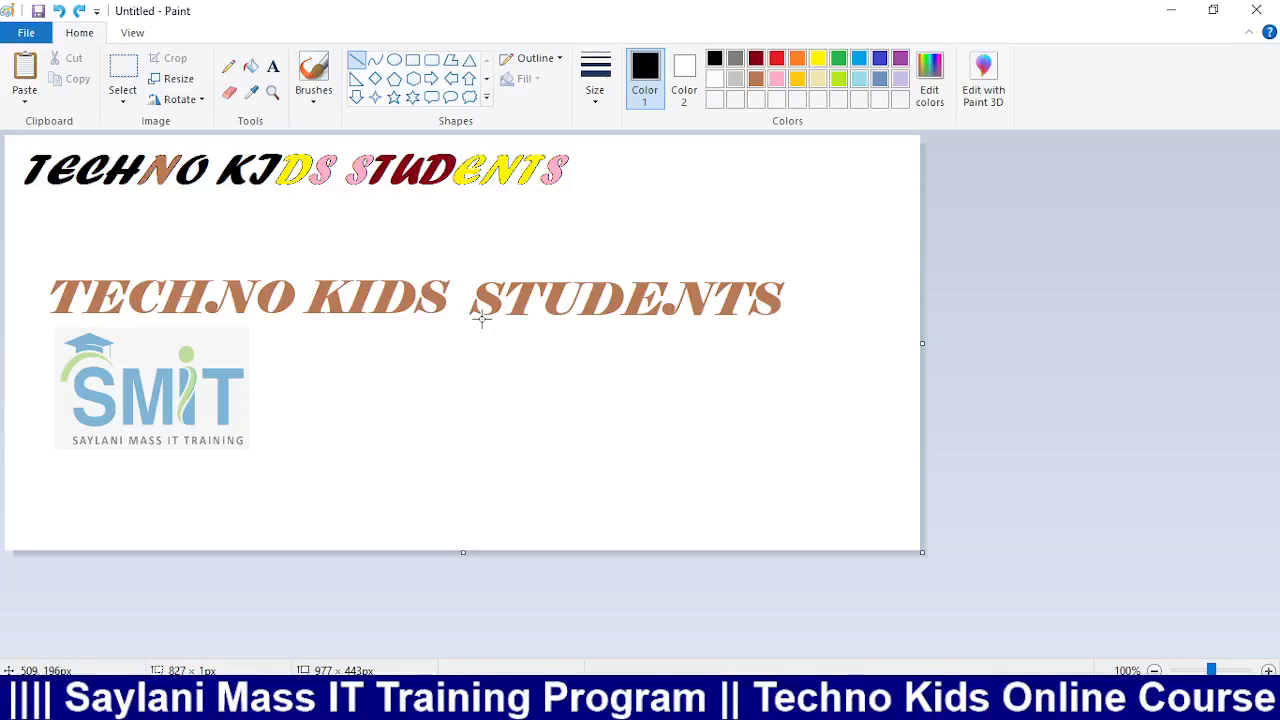
click(714, 79)
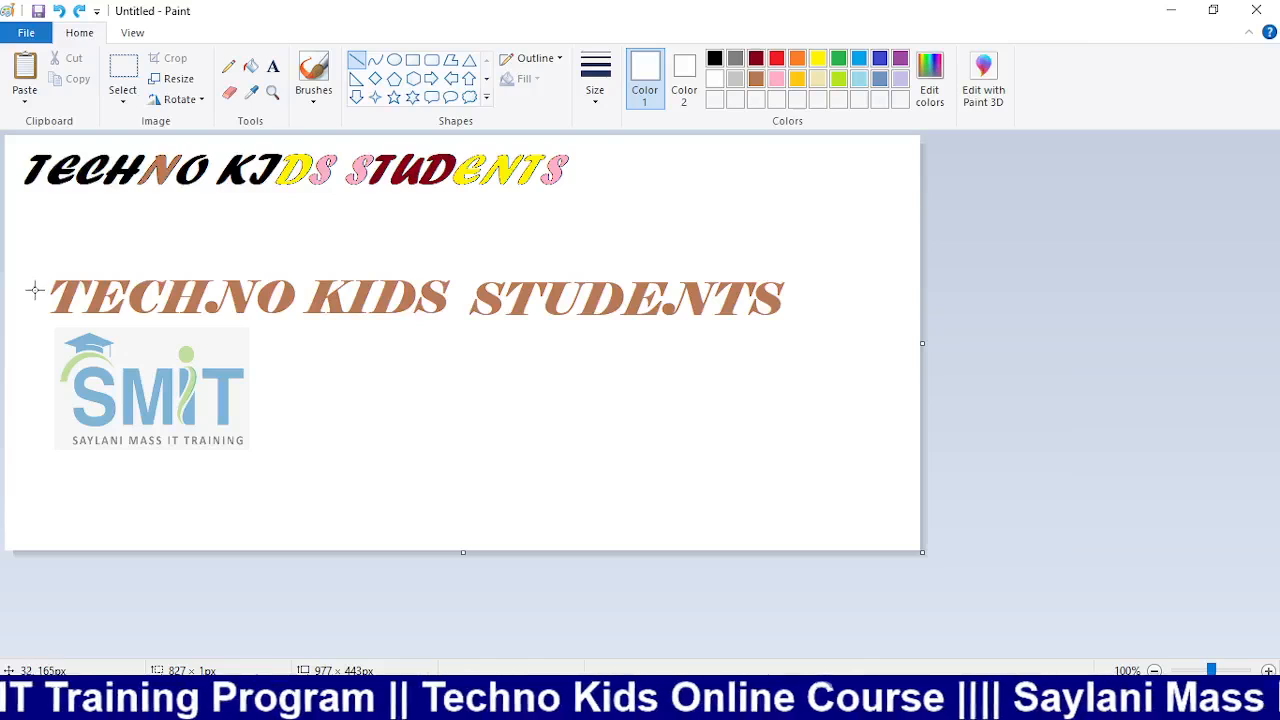
drag(35, 290, 853, 298)
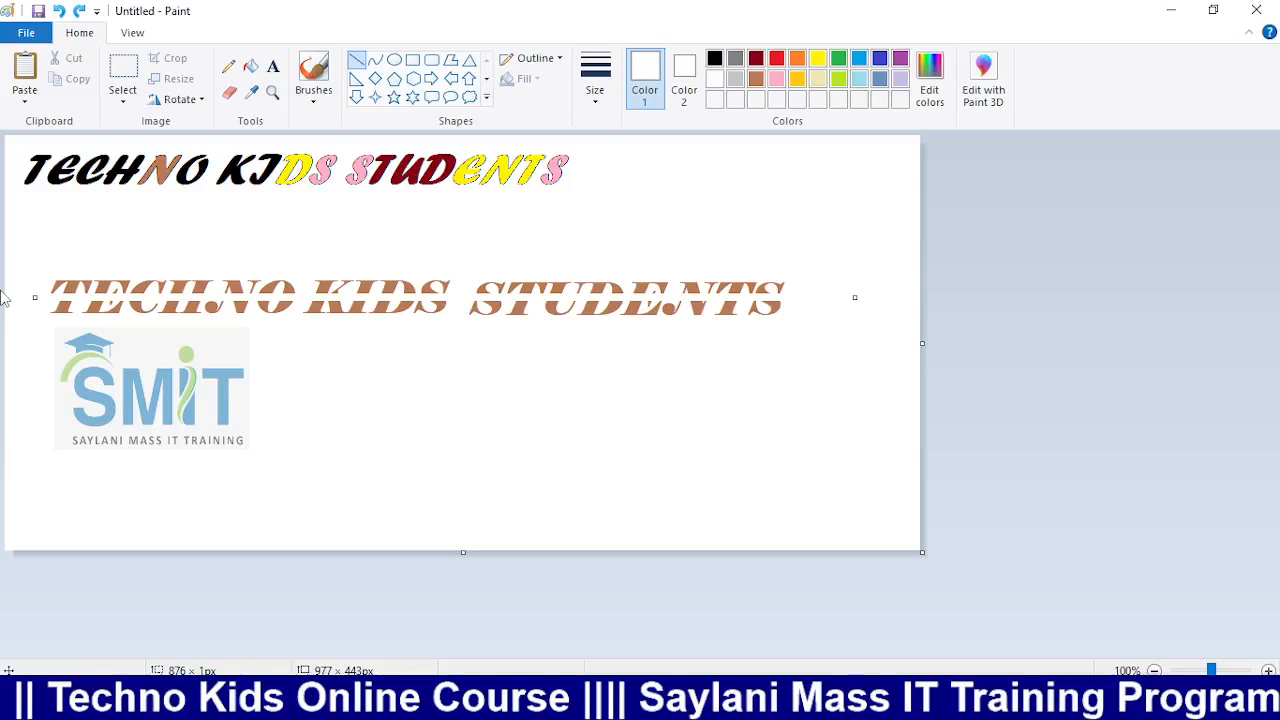
click(776, 58)
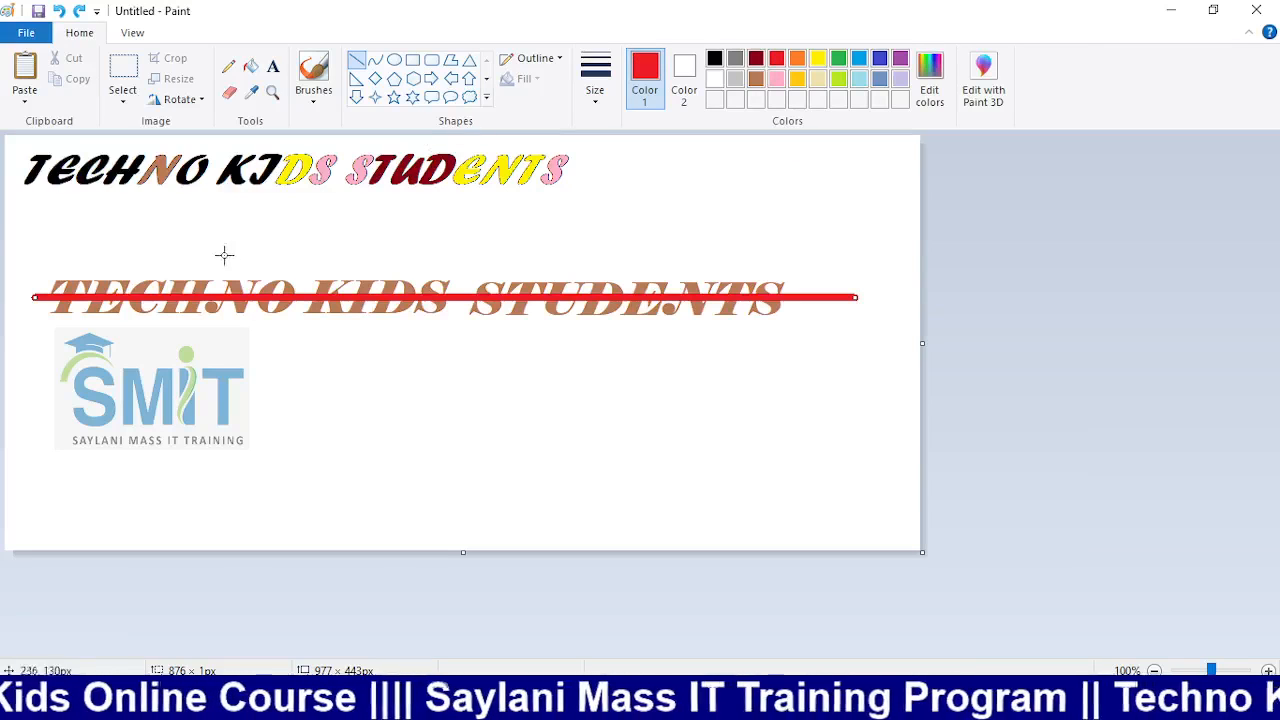
click(250, 66)
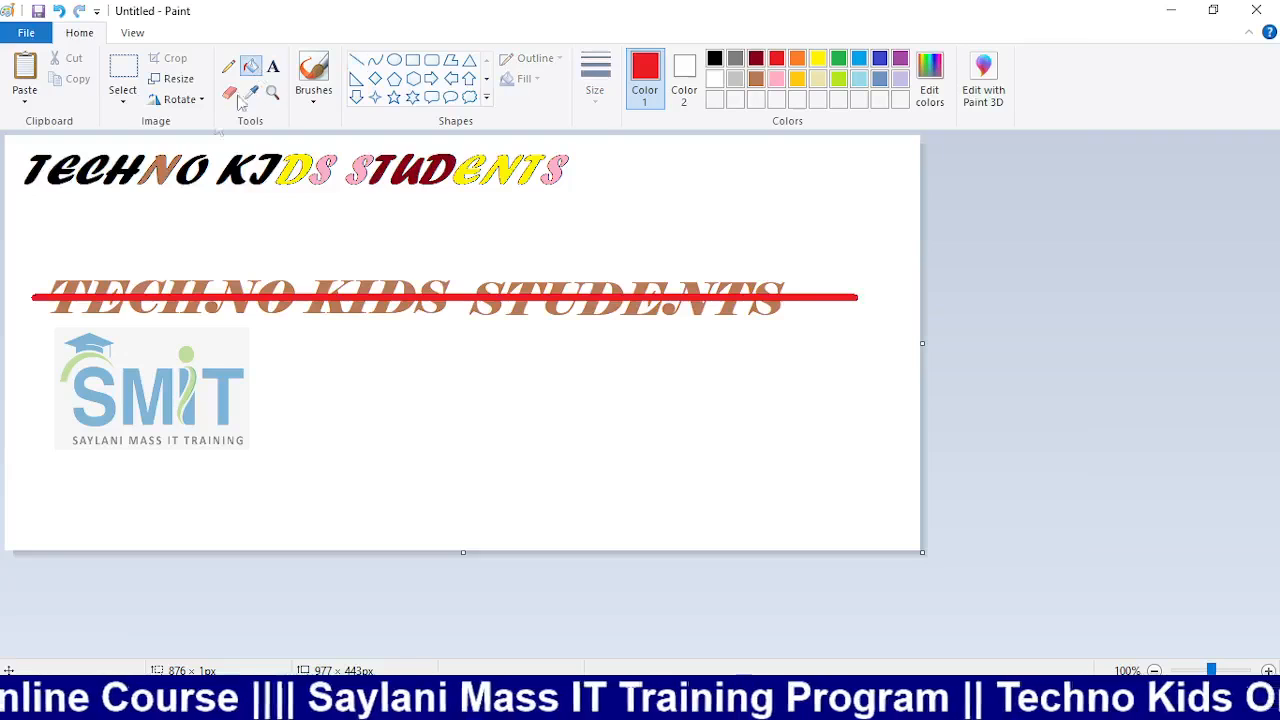
click(153, 284)
click(181, 287)
key(ctrl+z)
key(ctrl+z)
key(ctrl+z)
key(ctrl+z)
key(ctrl+z)
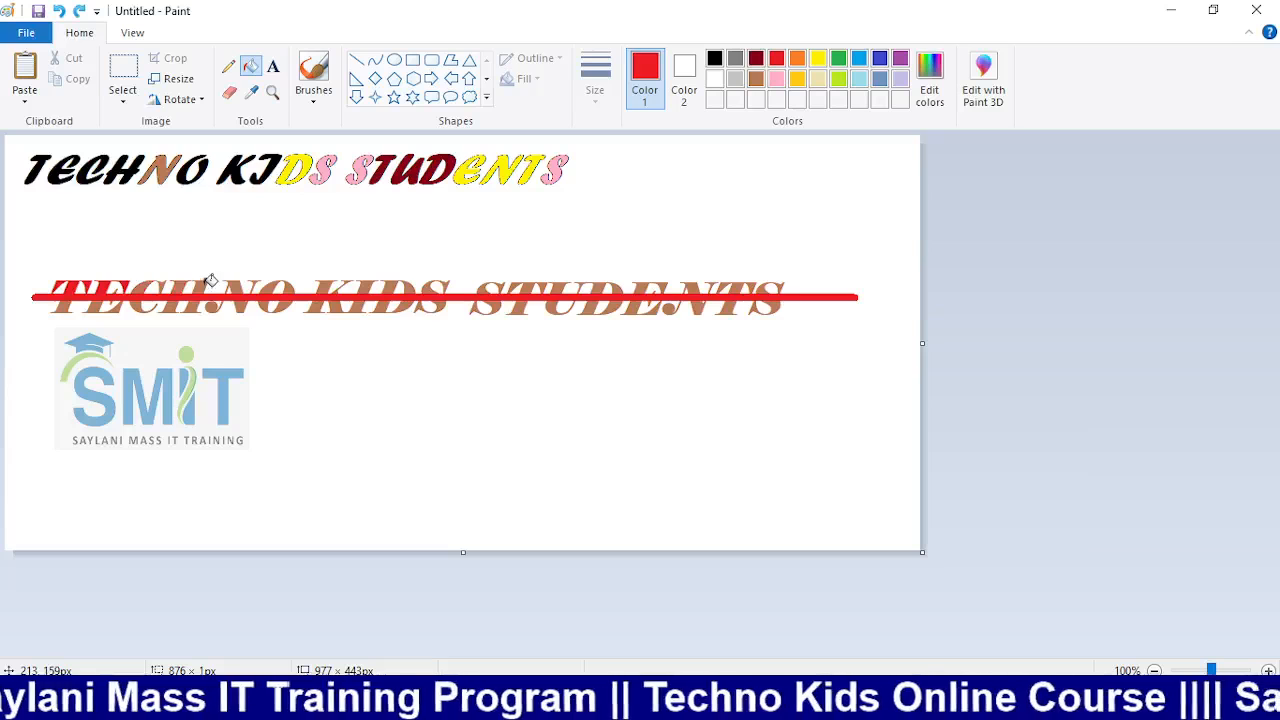
click(840, 58)
click(88, 283)
click(115, 283)
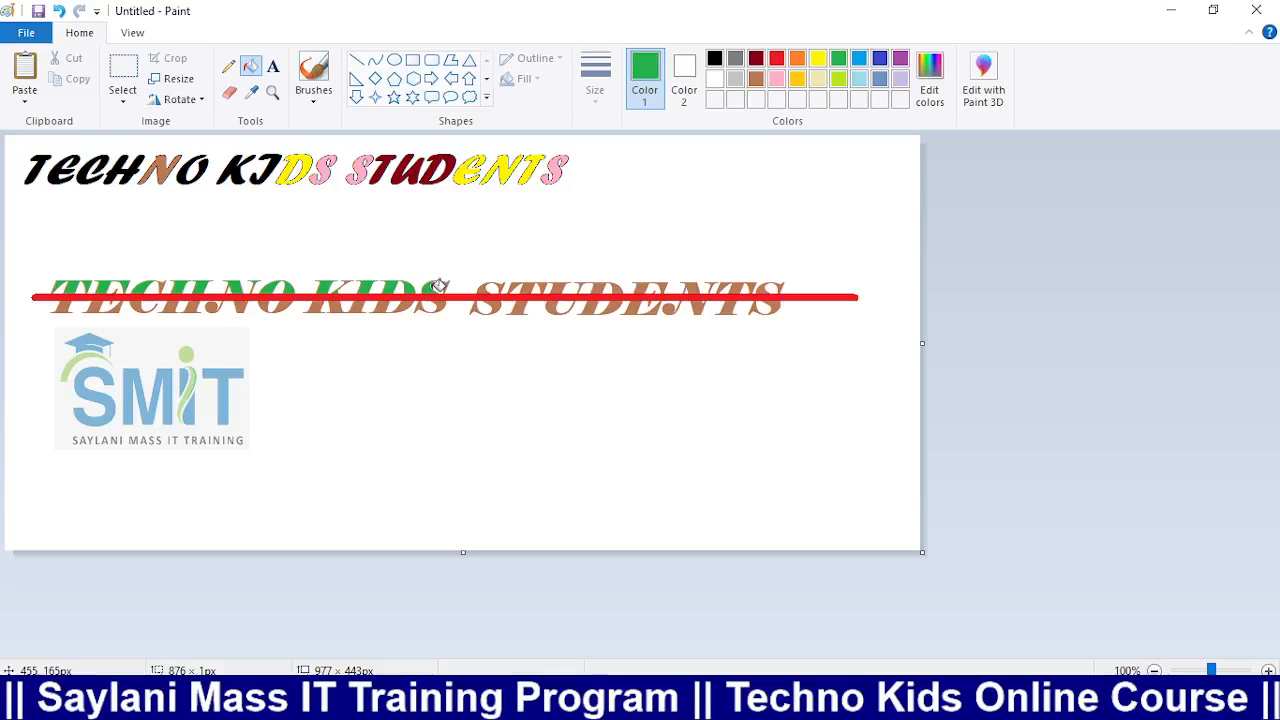
click(500, 288)
click(522, 287)
click(559, 286)
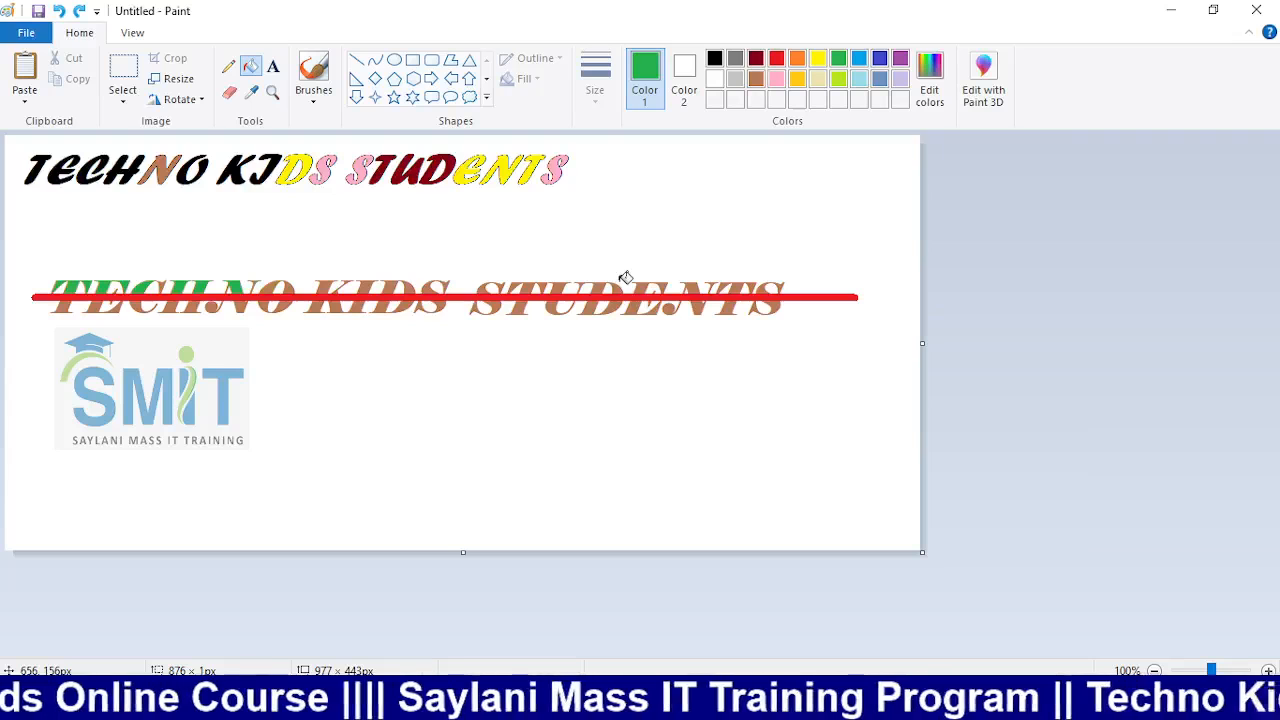
key(ctrl+z)
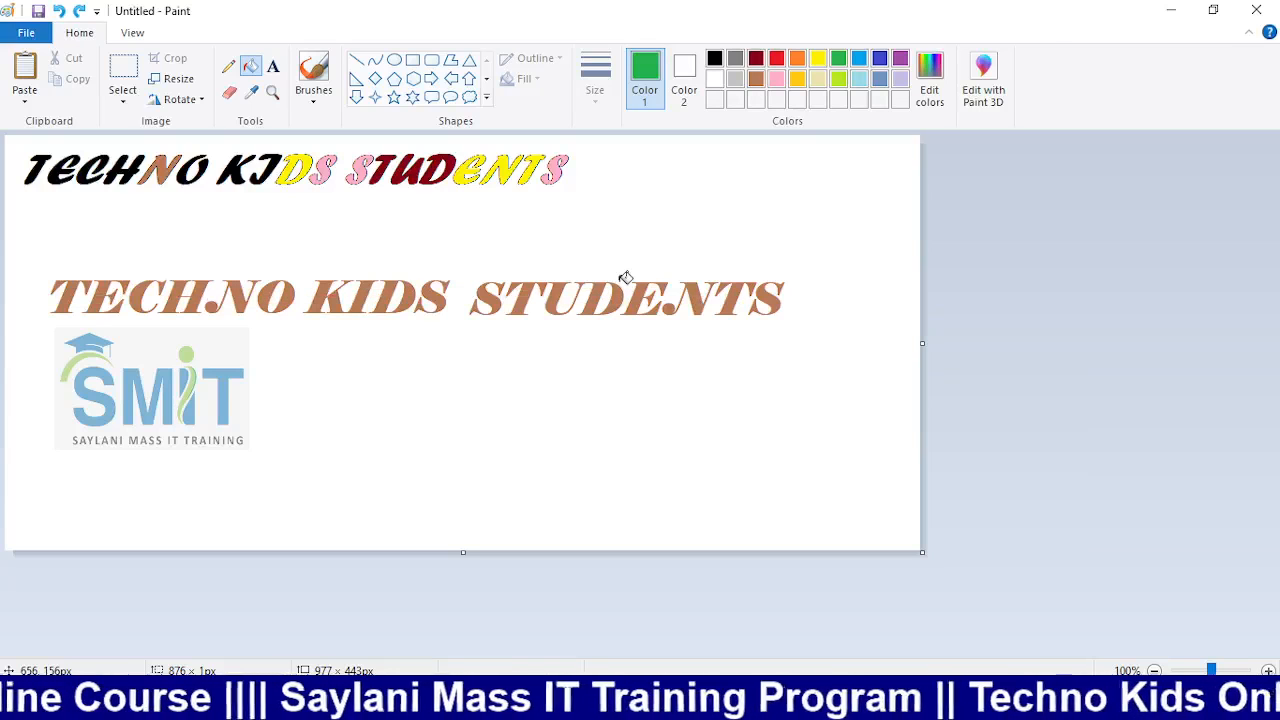
click(119, 77)
drag(29, 257, 851, 396)
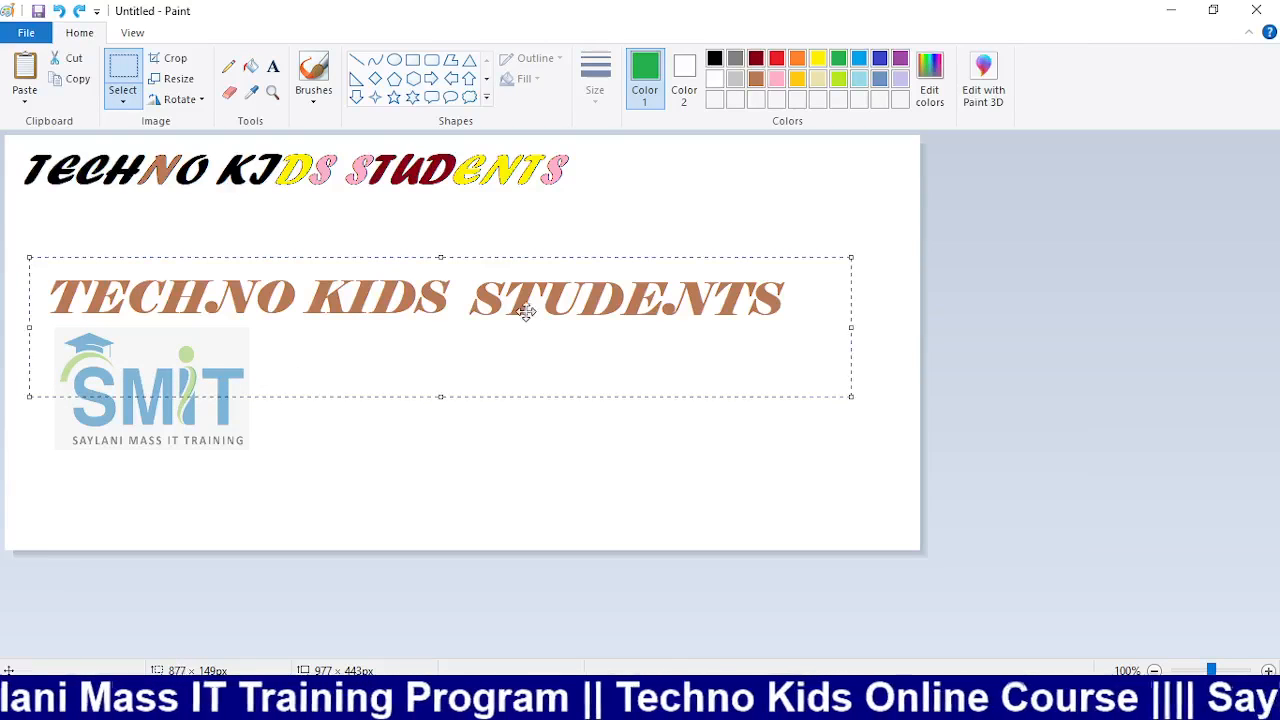
drag(485, 296, 484, 383)
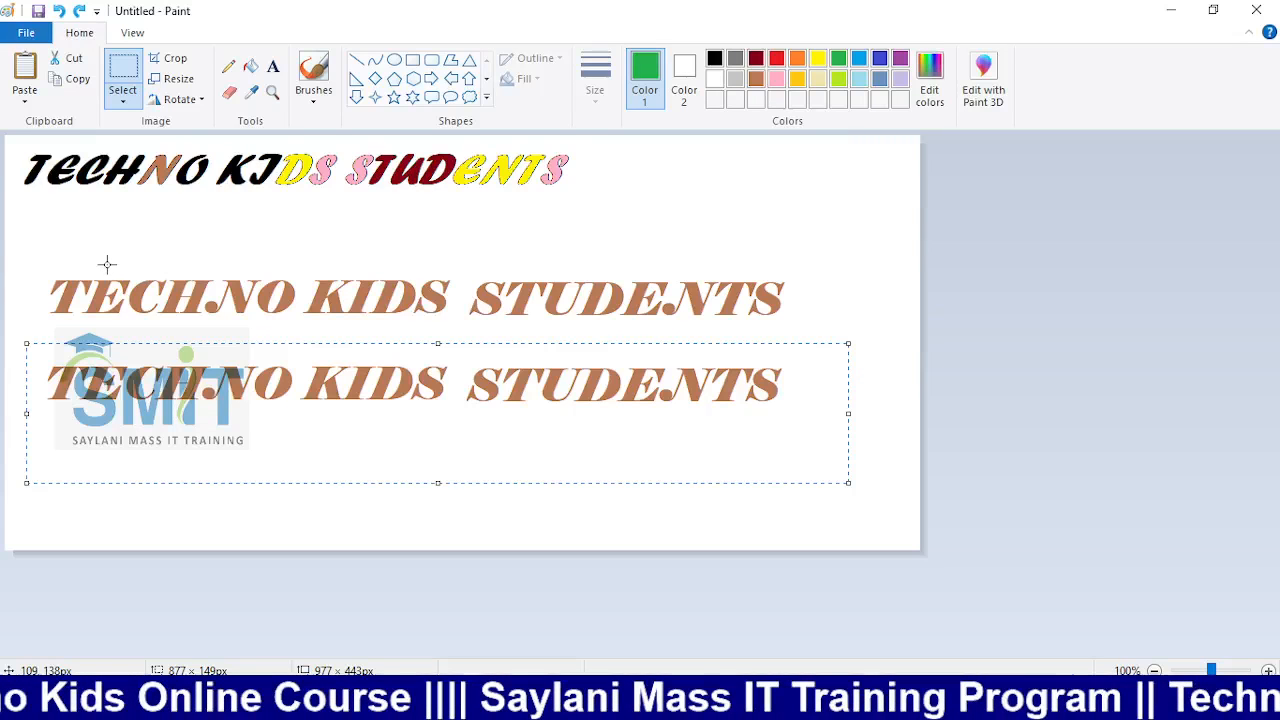
click(20, 315)
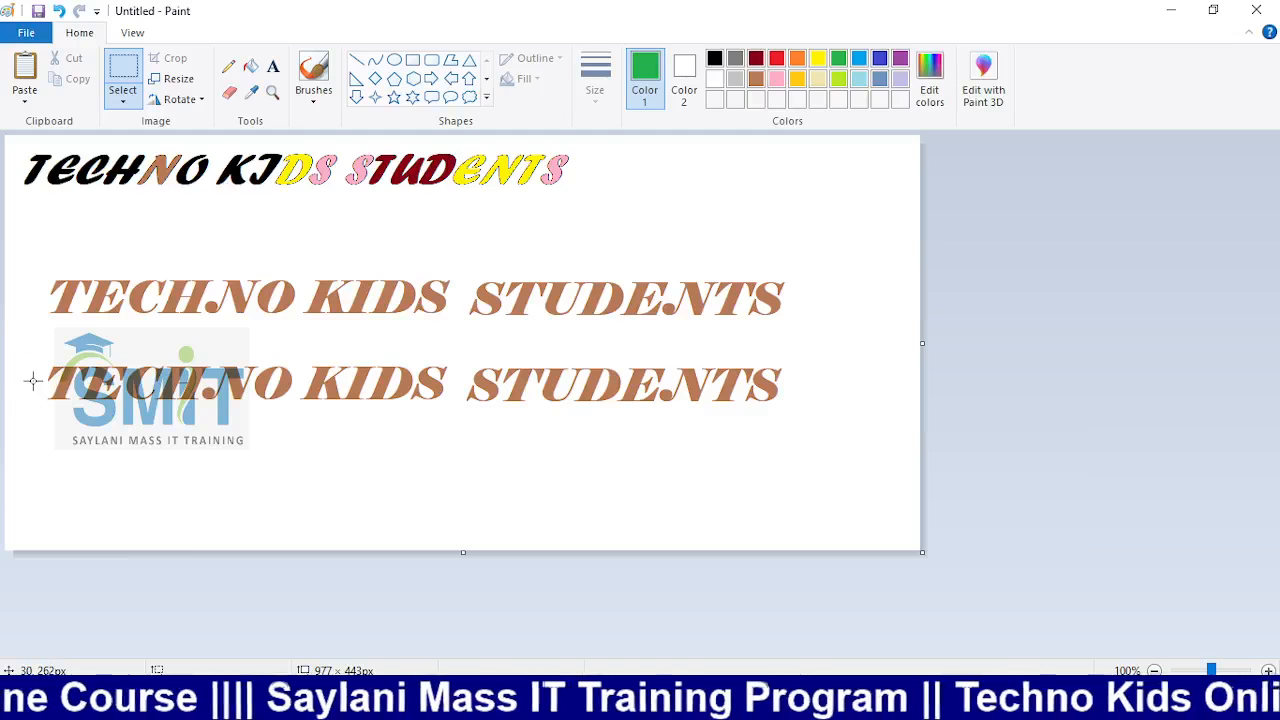
drag(33, 380, 434, 455)
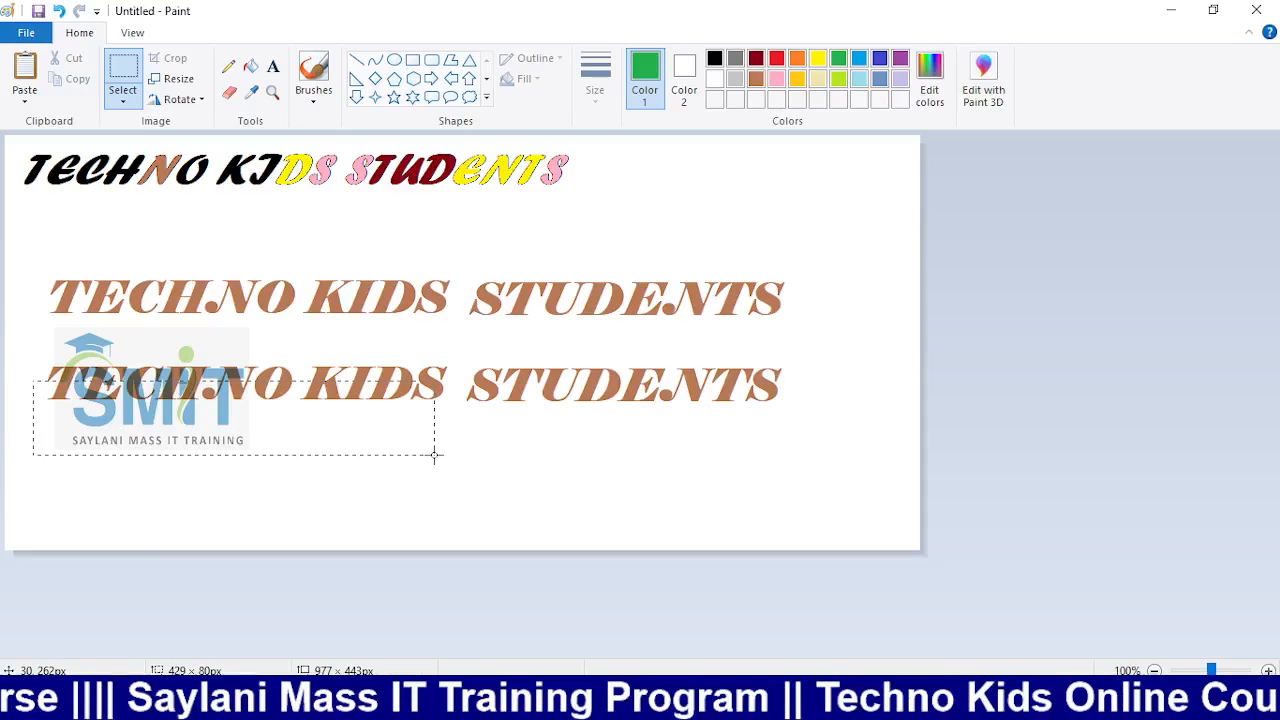
drag(37, 354, 817, 432)
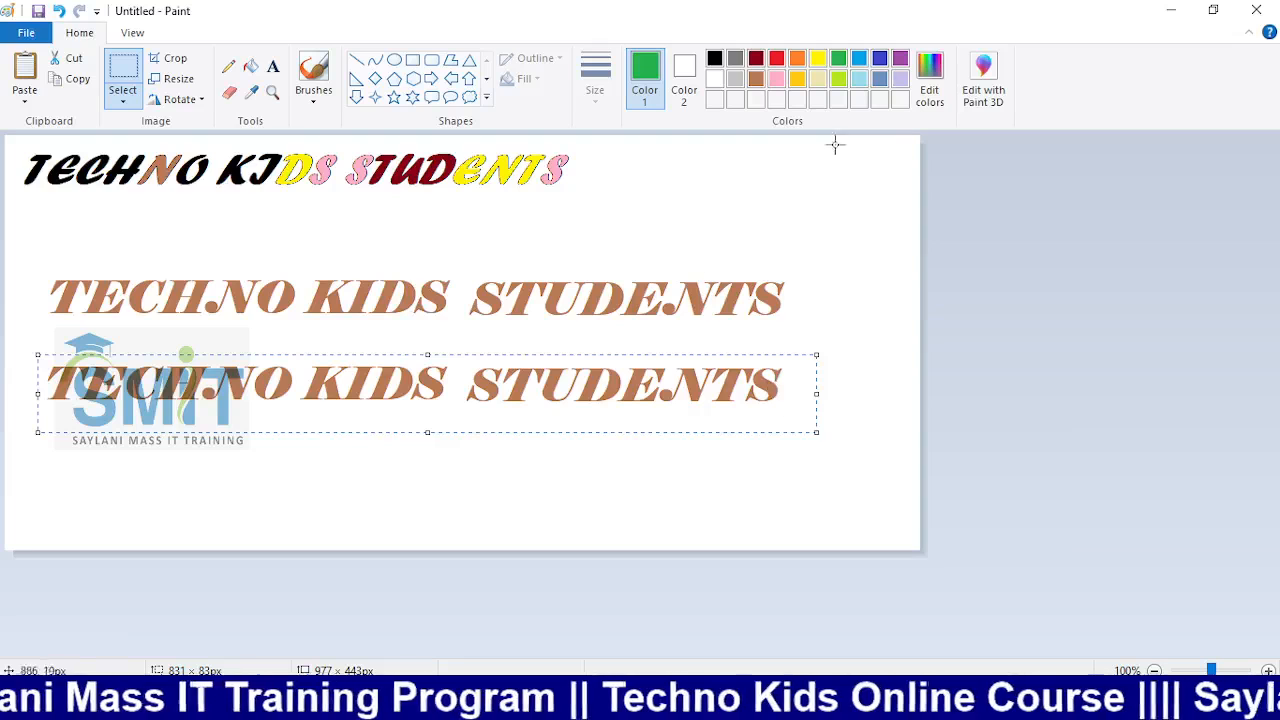
click(250, 66)
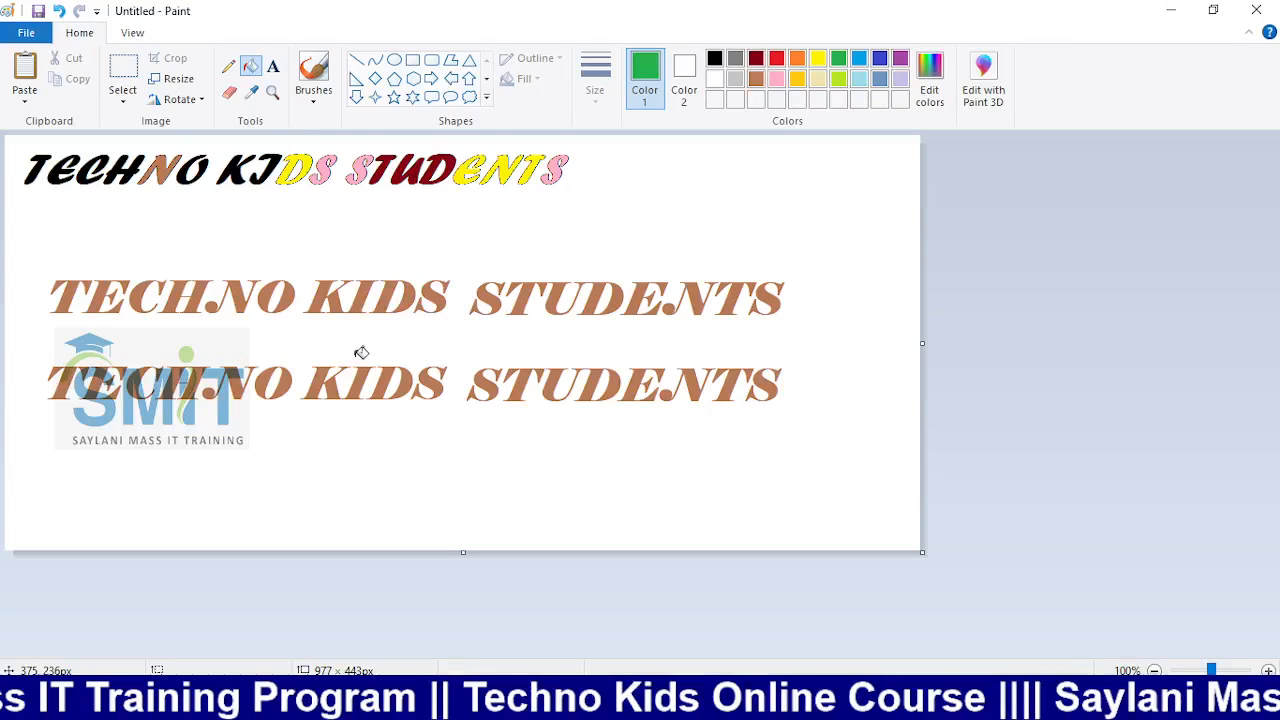
click(756, 58)
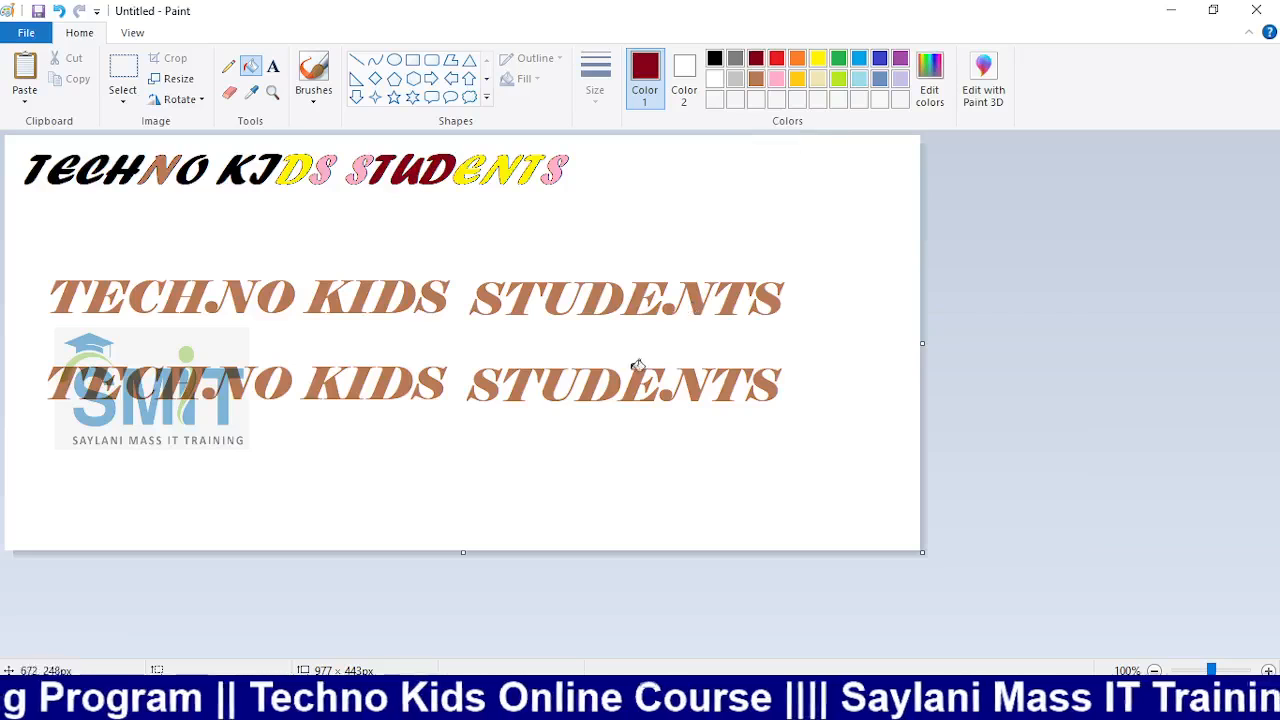
click(30, 367)
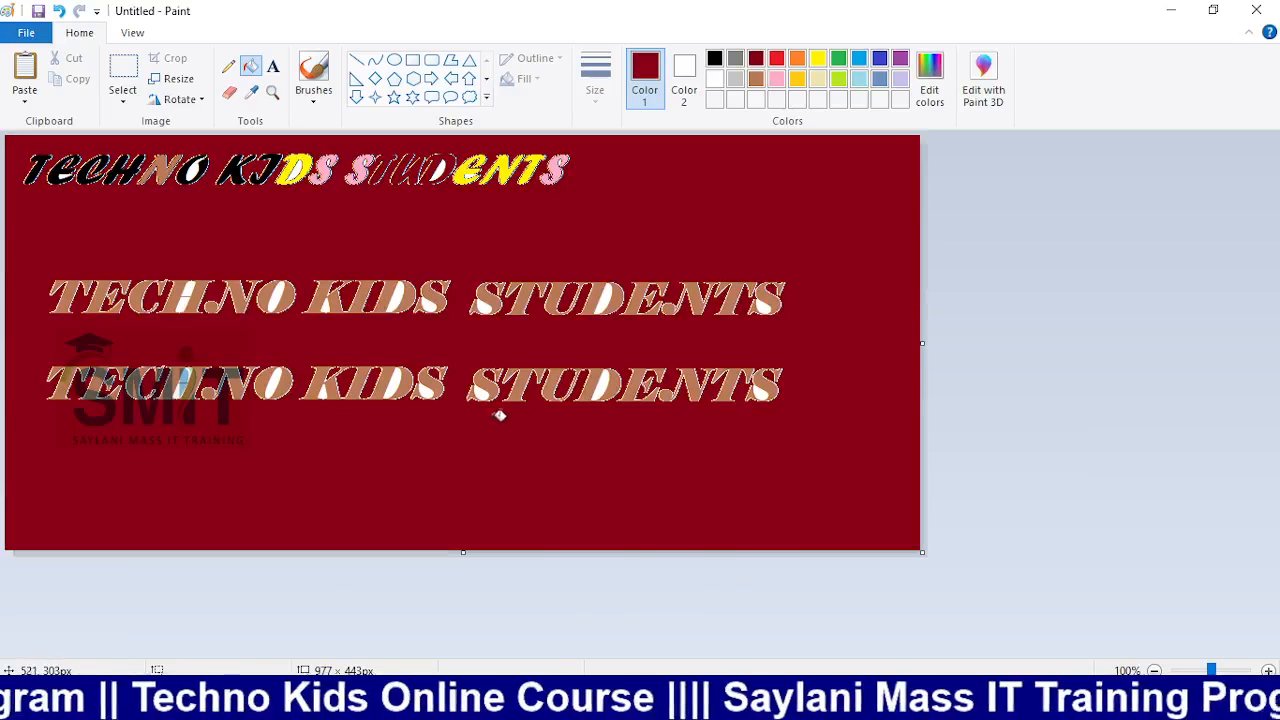
key(ctrl+z)
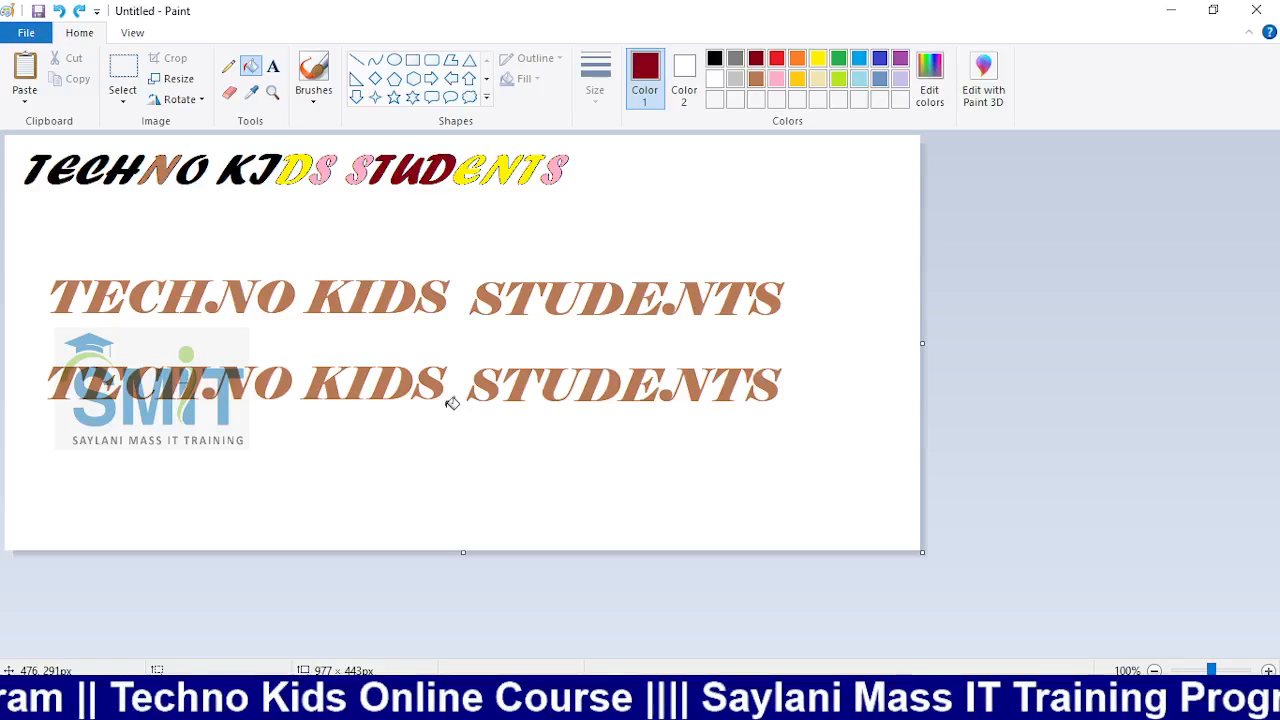
key(ctrl+z)
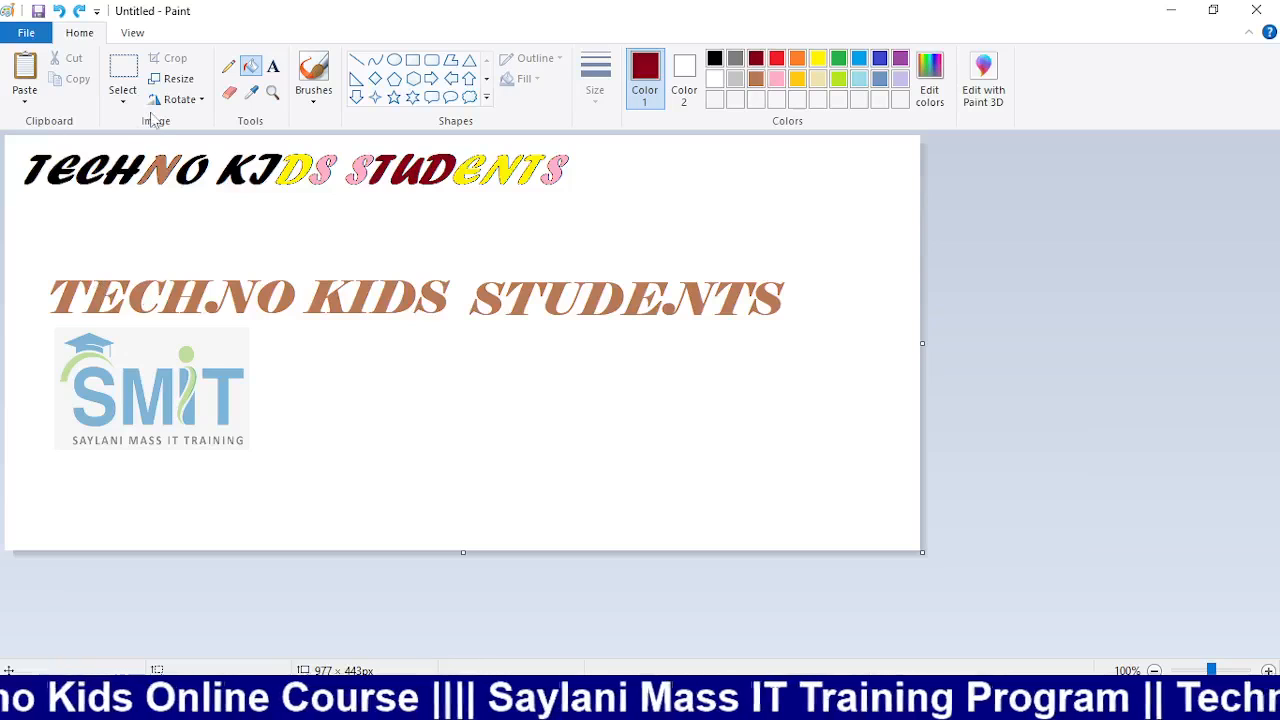
Copy the brown TECHNO KIDS STUDENTS heading to just below the original
click(122, 96)
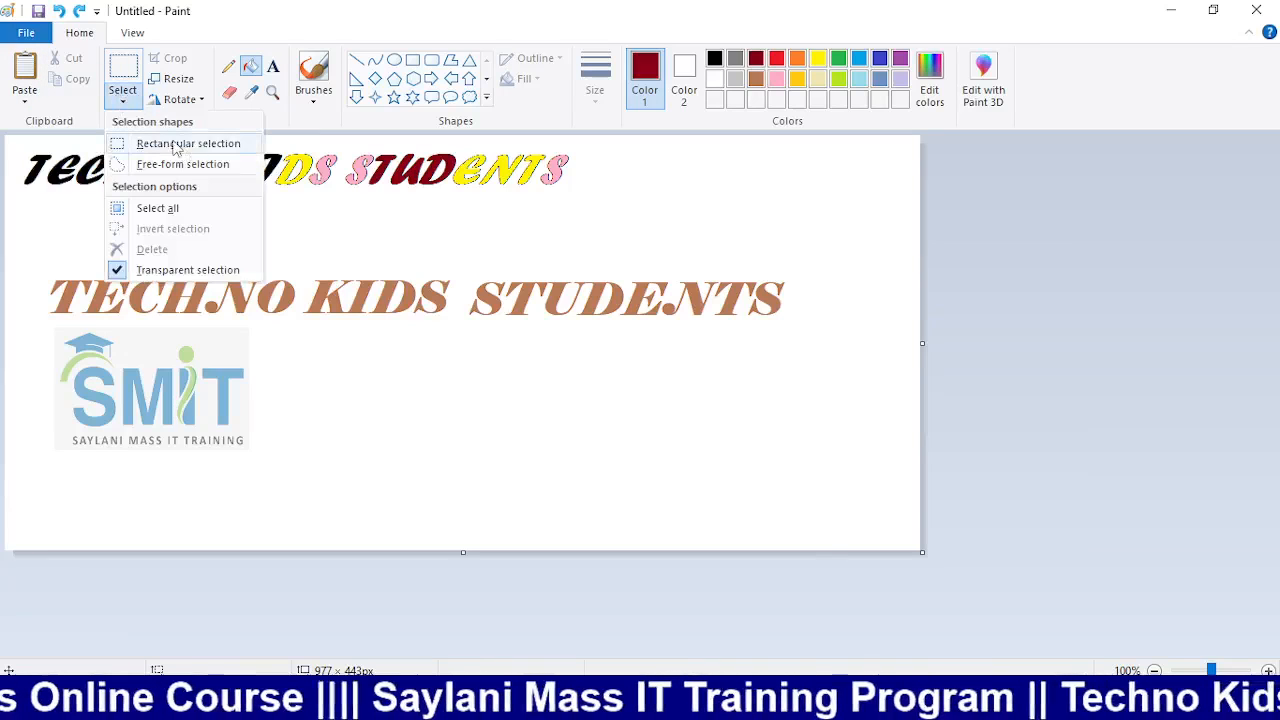
click(174, 145)
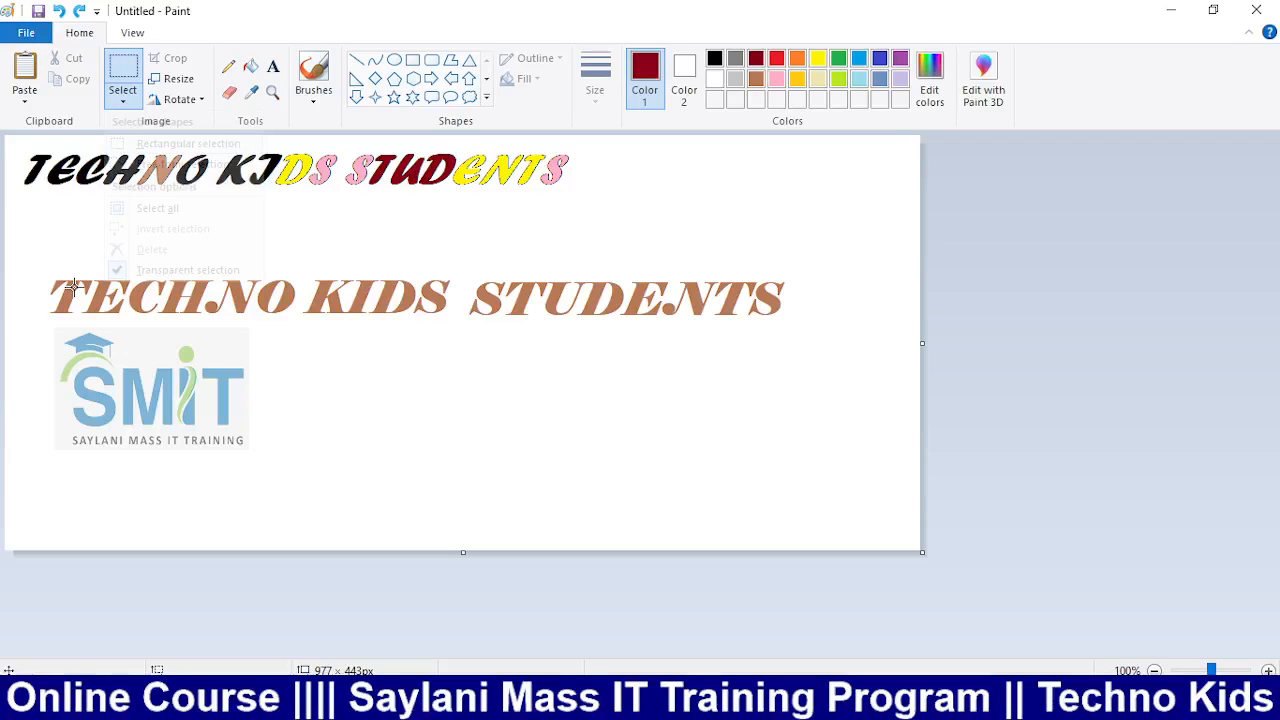
drag(38, 262, 129, 276)
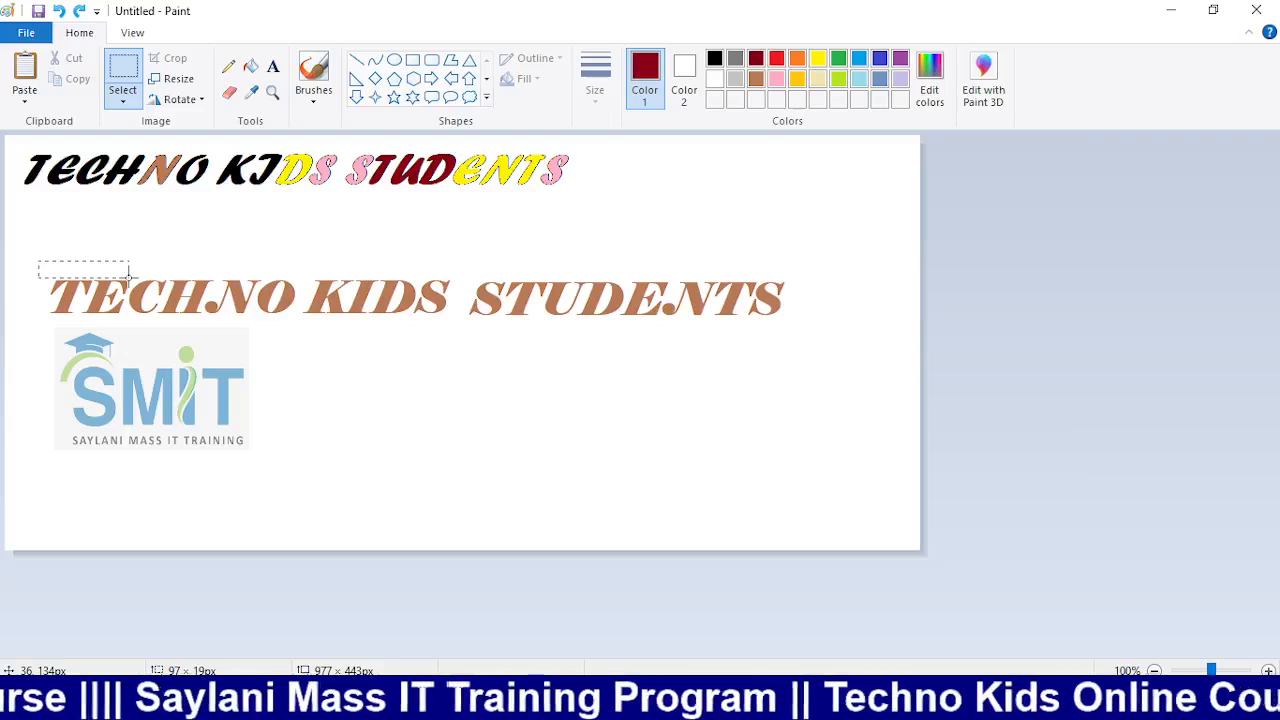
drag(129, 276, 837, 336)
ctrl+drag(676, 316, 657, 369)
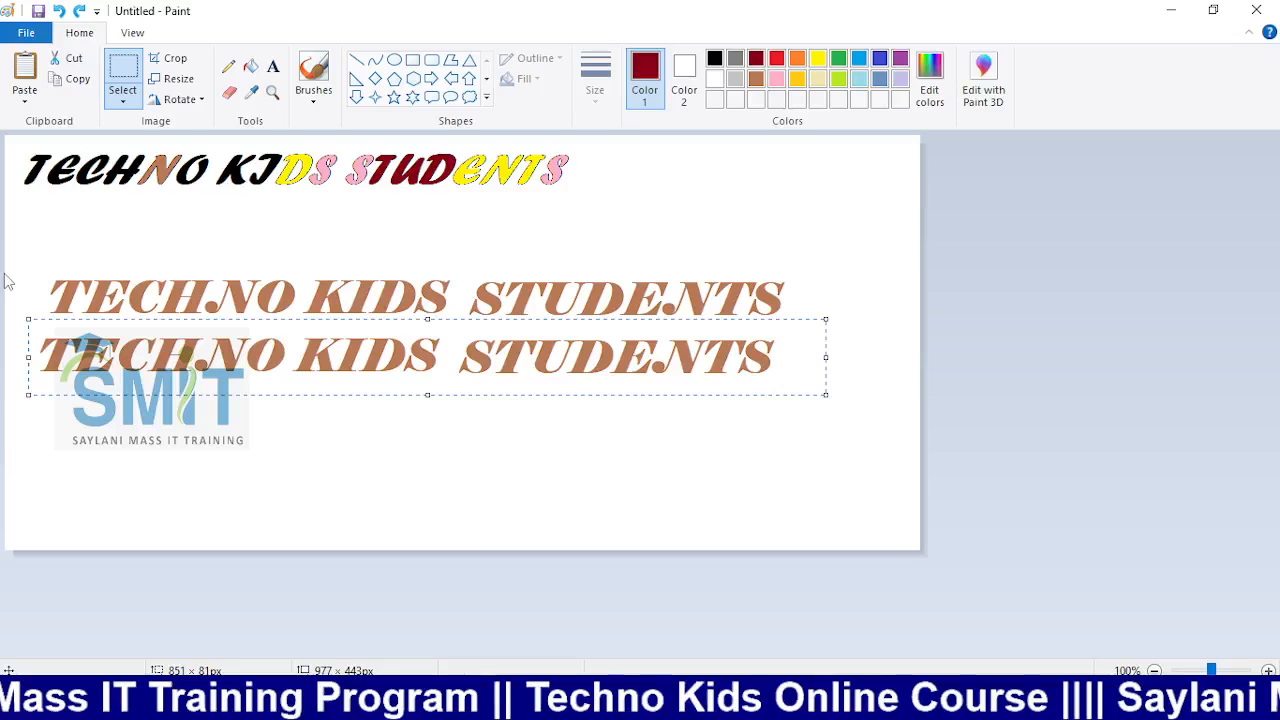
Delete the top strip of the copied heading and select the cut-off remainder
click(123, 101)
click(160, 141)
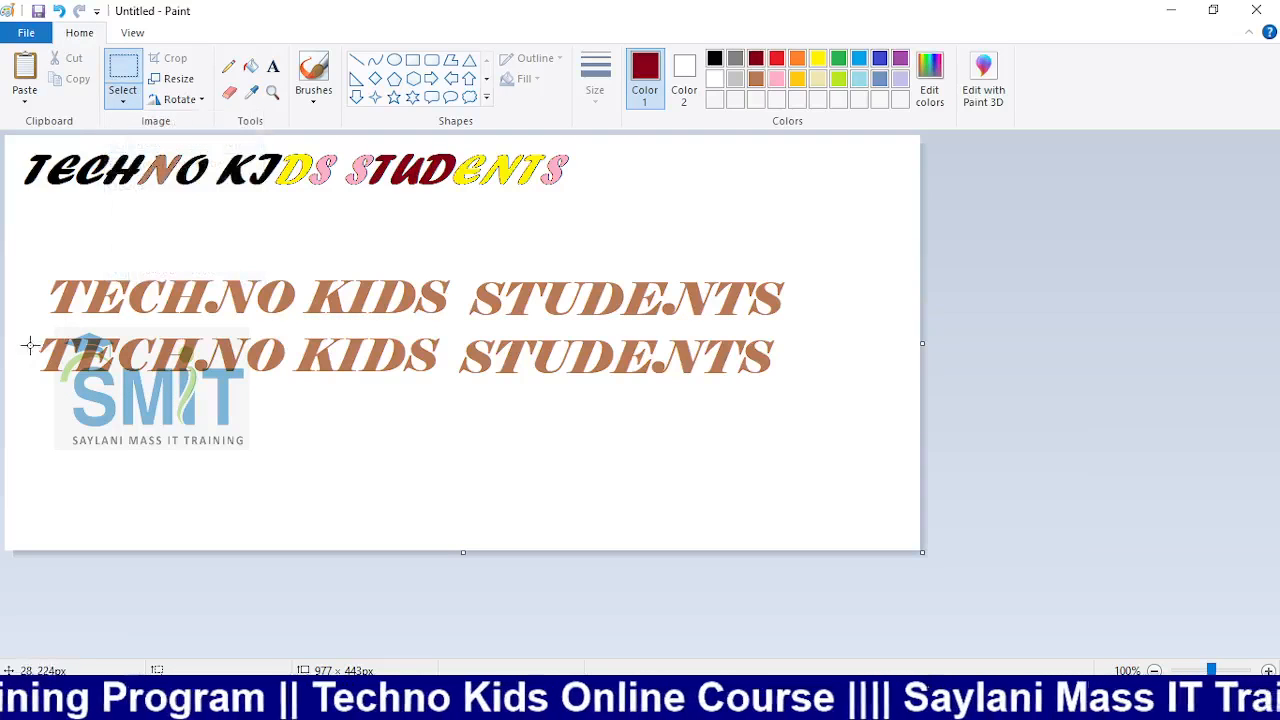
drag(27, 336, 793, 360)
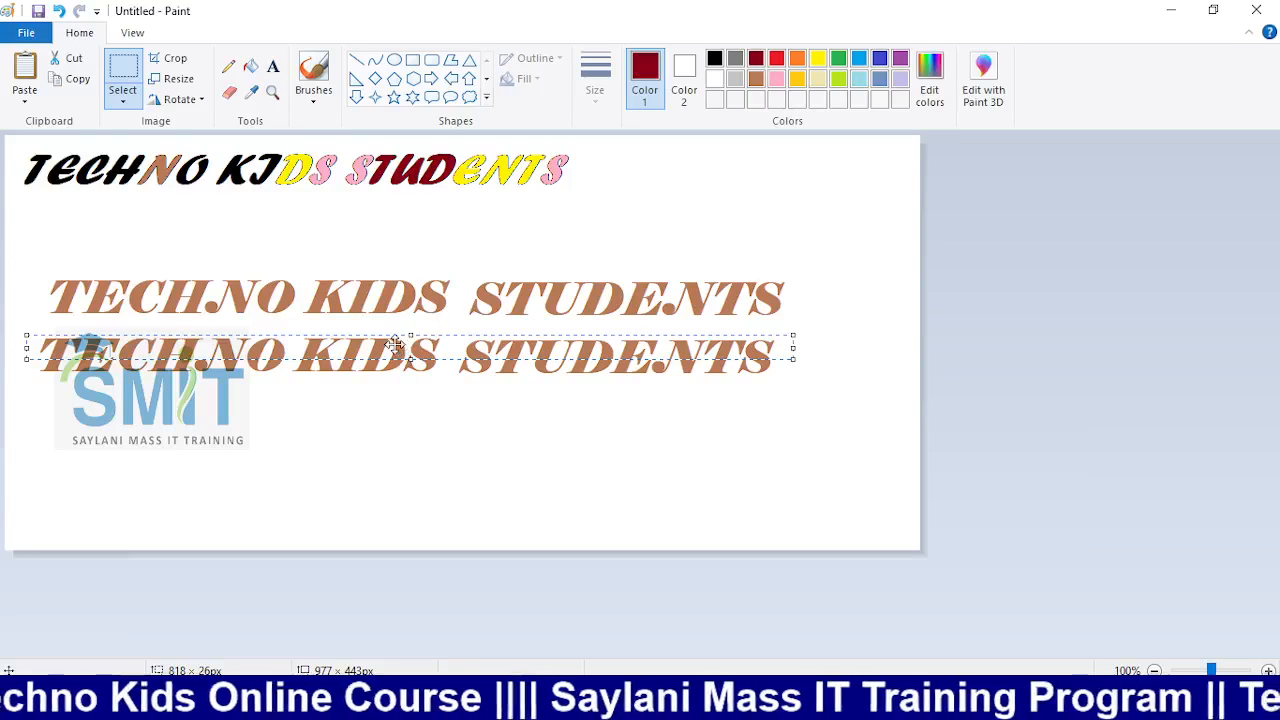
key(Delete)
drag(27, 345, 807, 419)
click(250, 65)
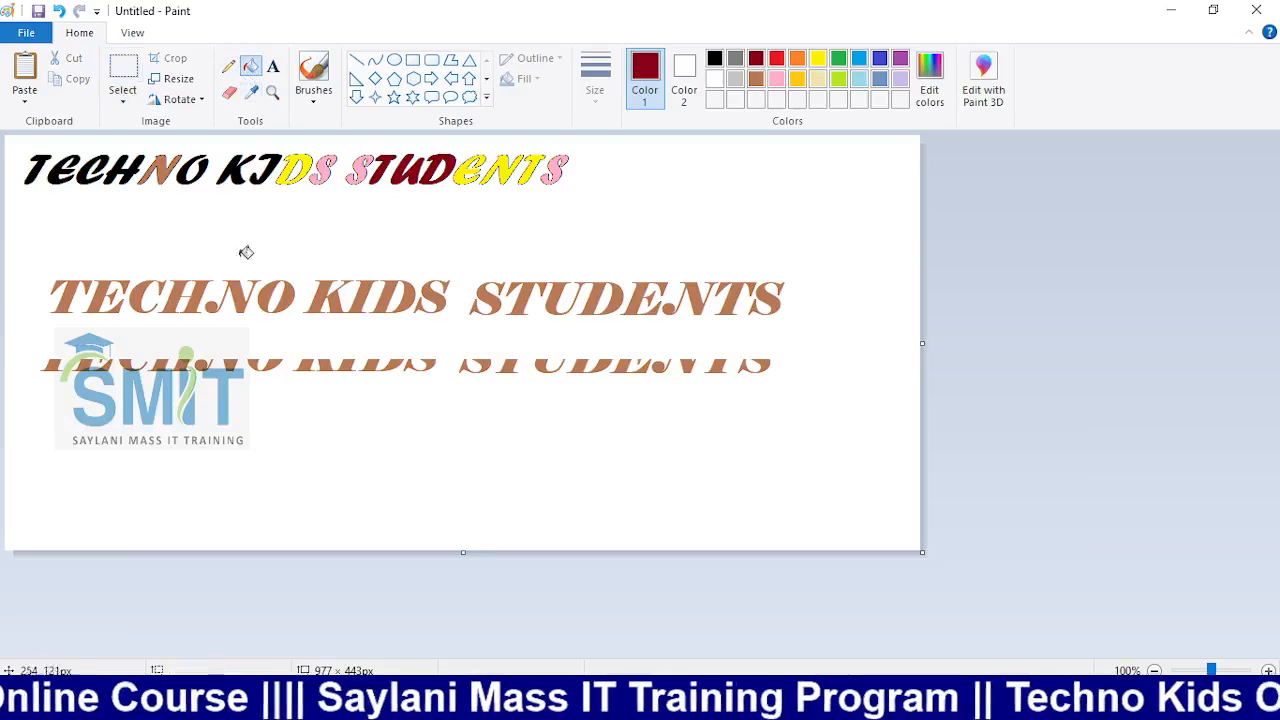
Fill the T, E, H and N of the lower copy dark red, undoing a background fill
click(204, 364)
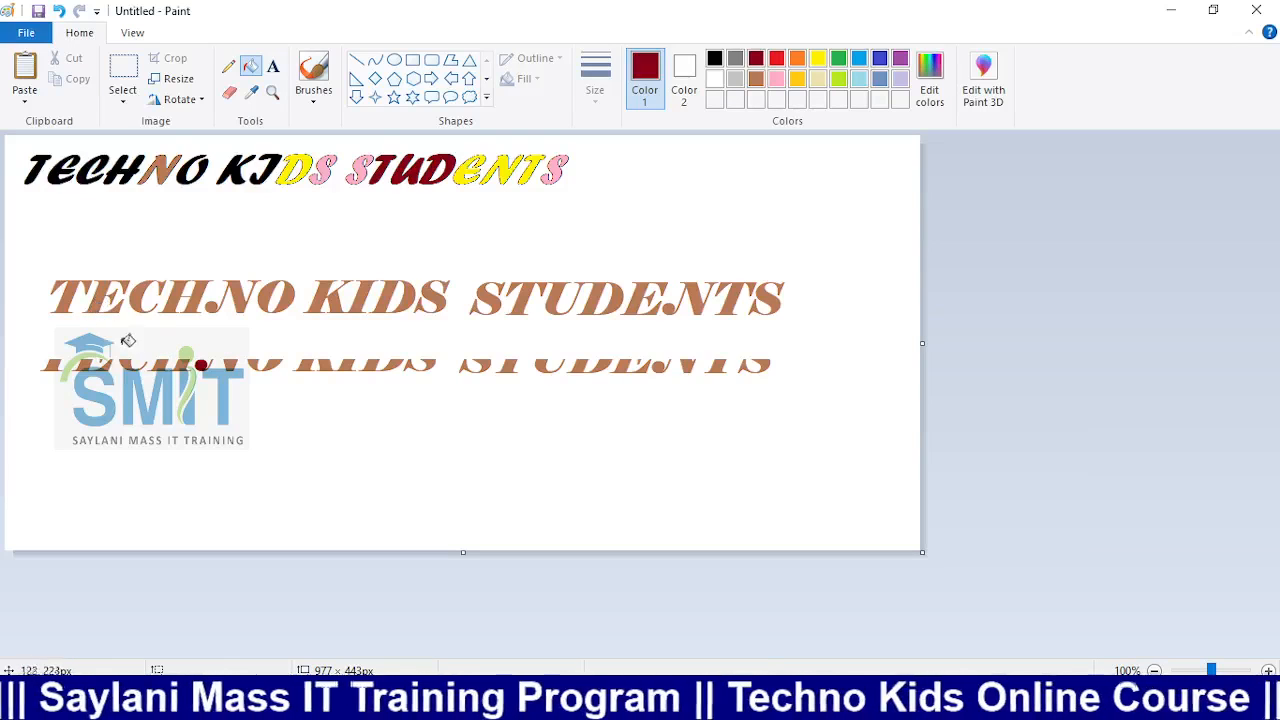
click(62, 362)
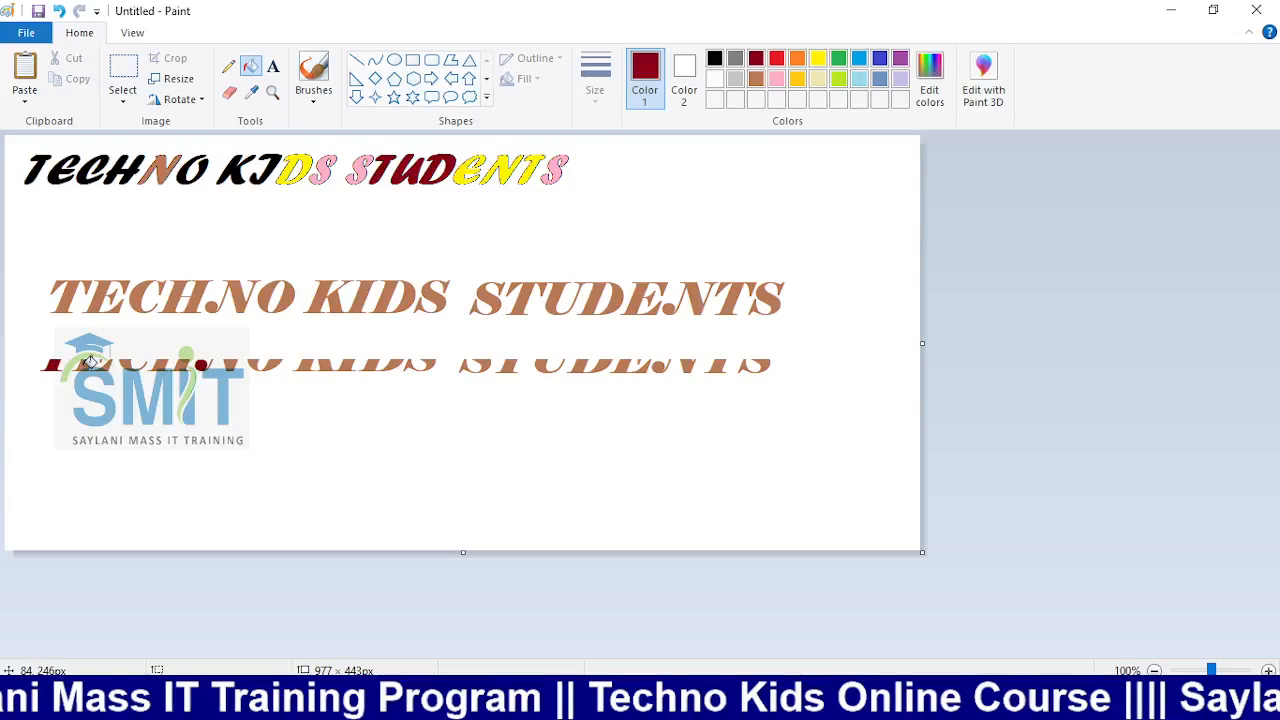
click(87, 364)
click(159, 366)
click(230, 366)
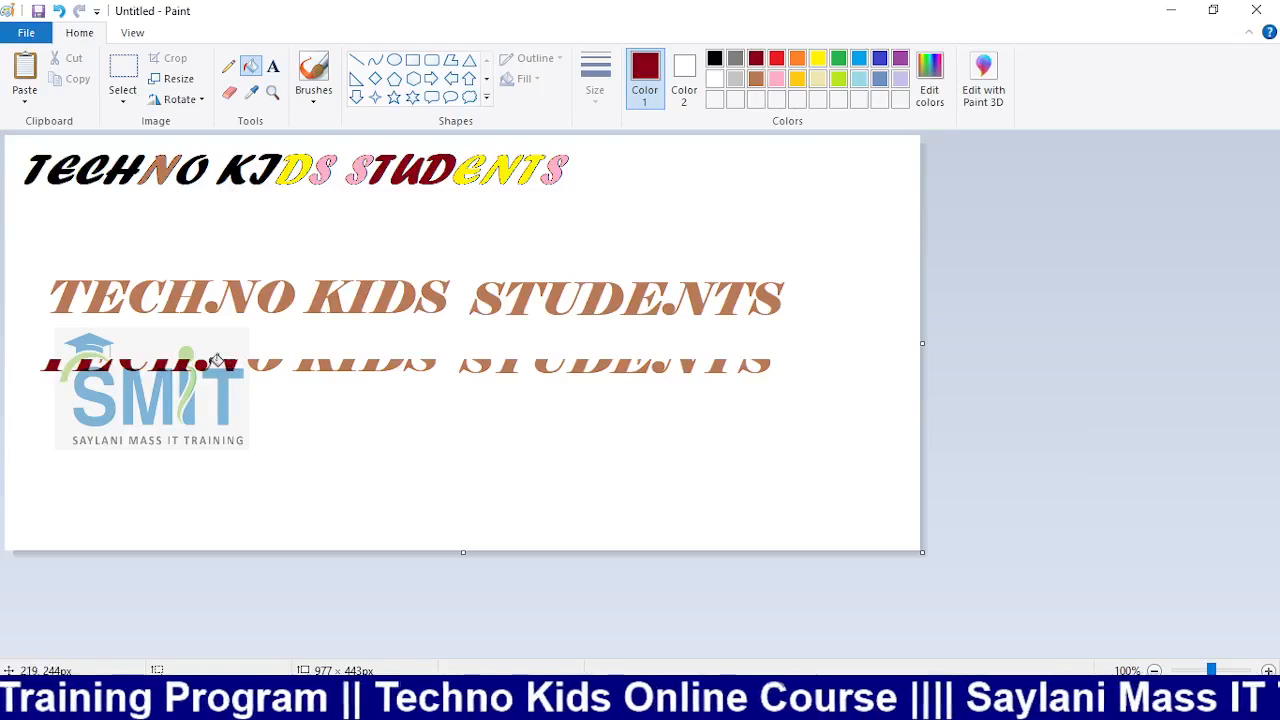
click(217, 362)
key(ctrl+z)
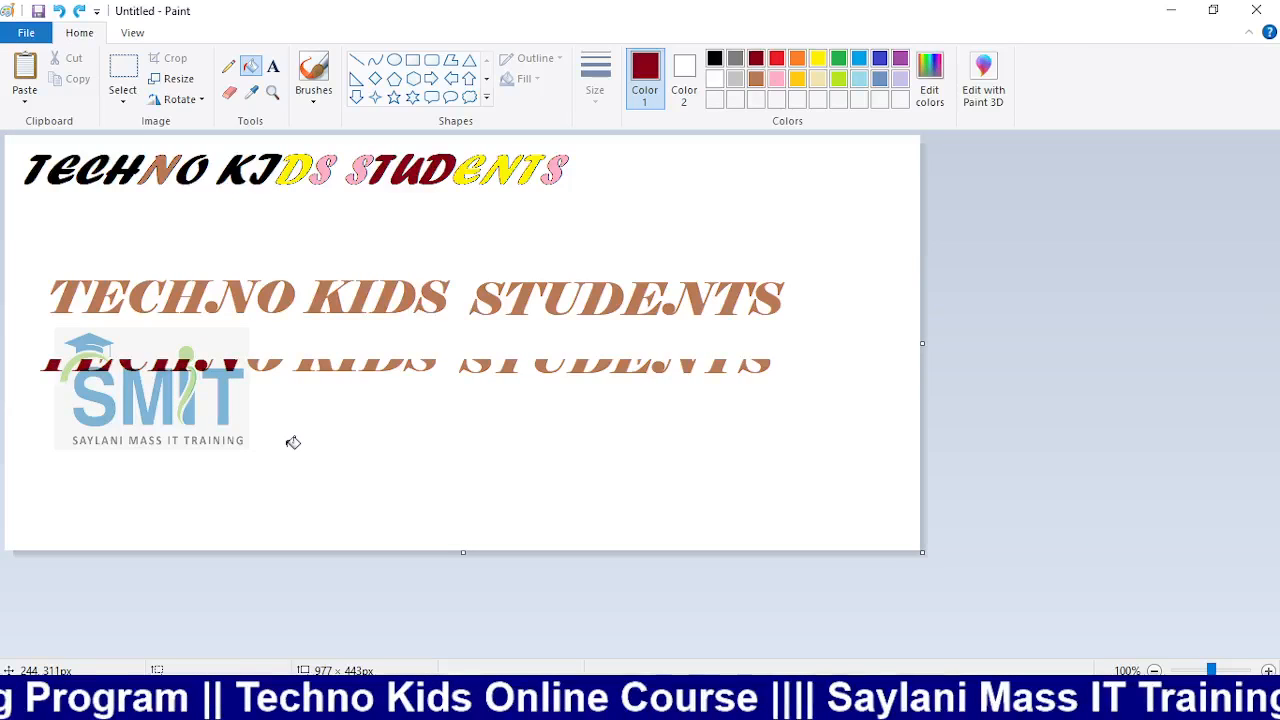
Fill the letters of KIDS and STUDENTS dark red, undo a stray fill, and zoom out
scroll(293, 442, up, 1)
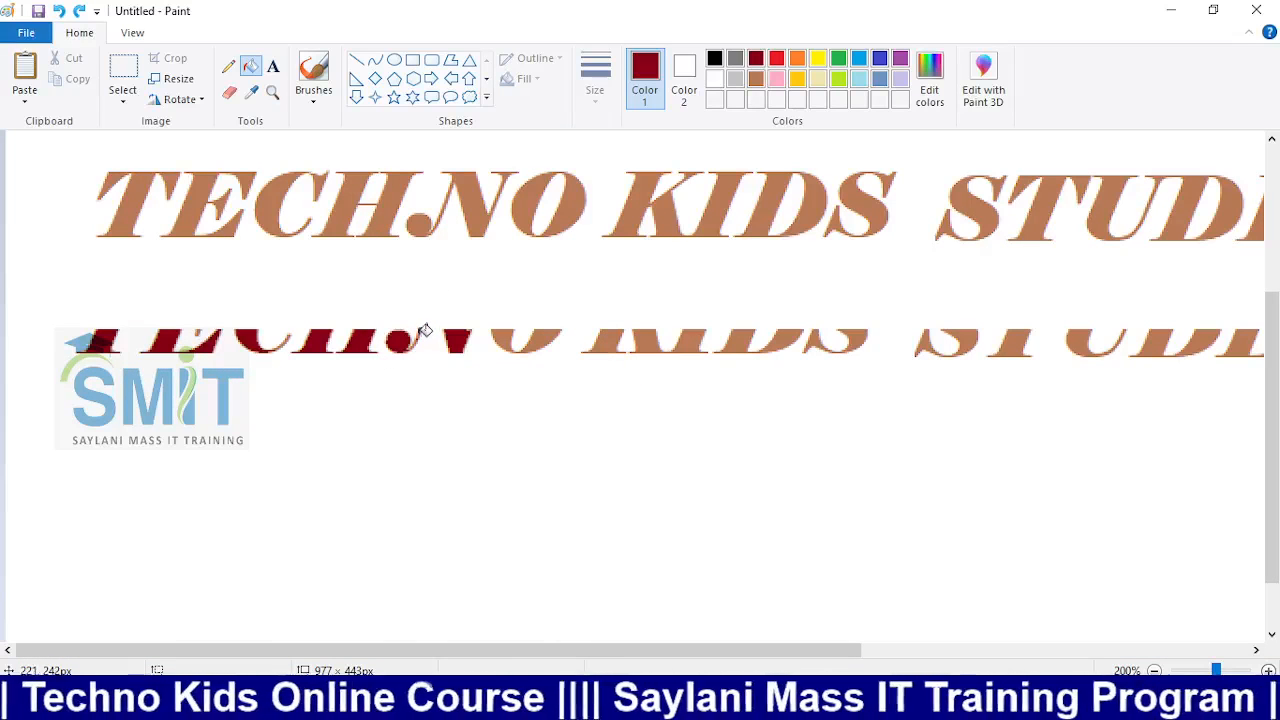
click(604, 340)
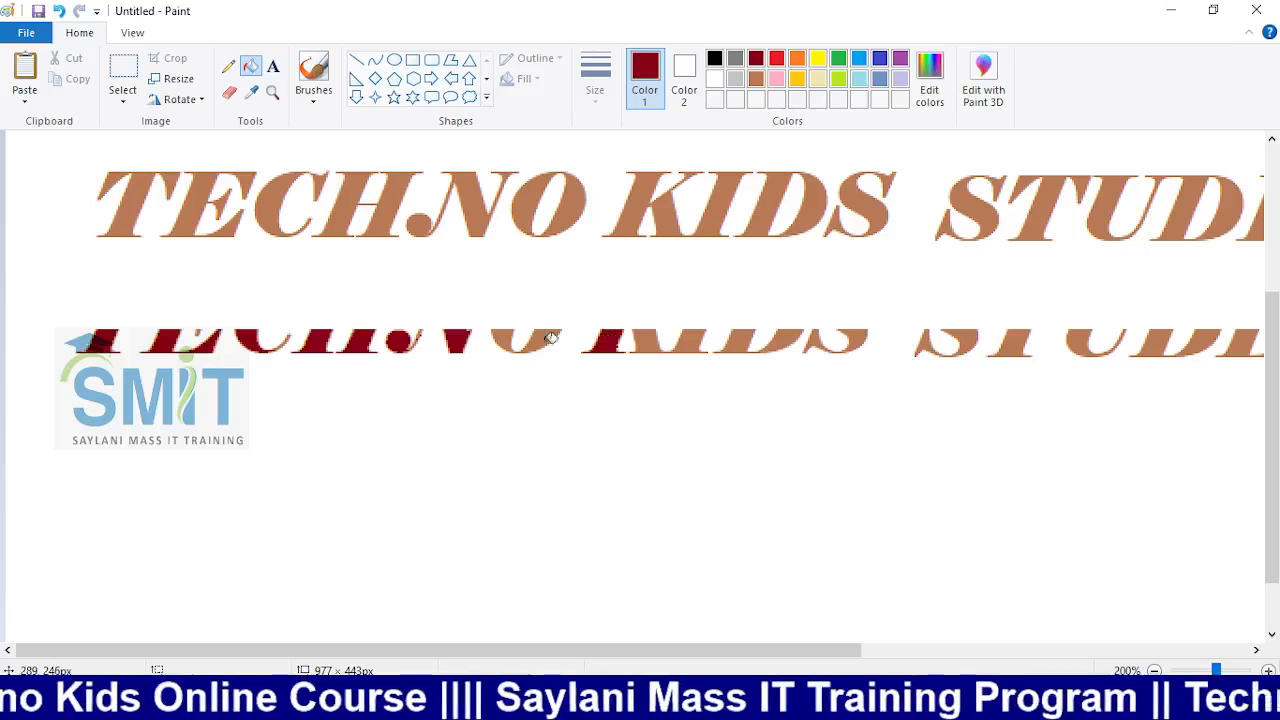
click(535, 340)
click(650, 340)
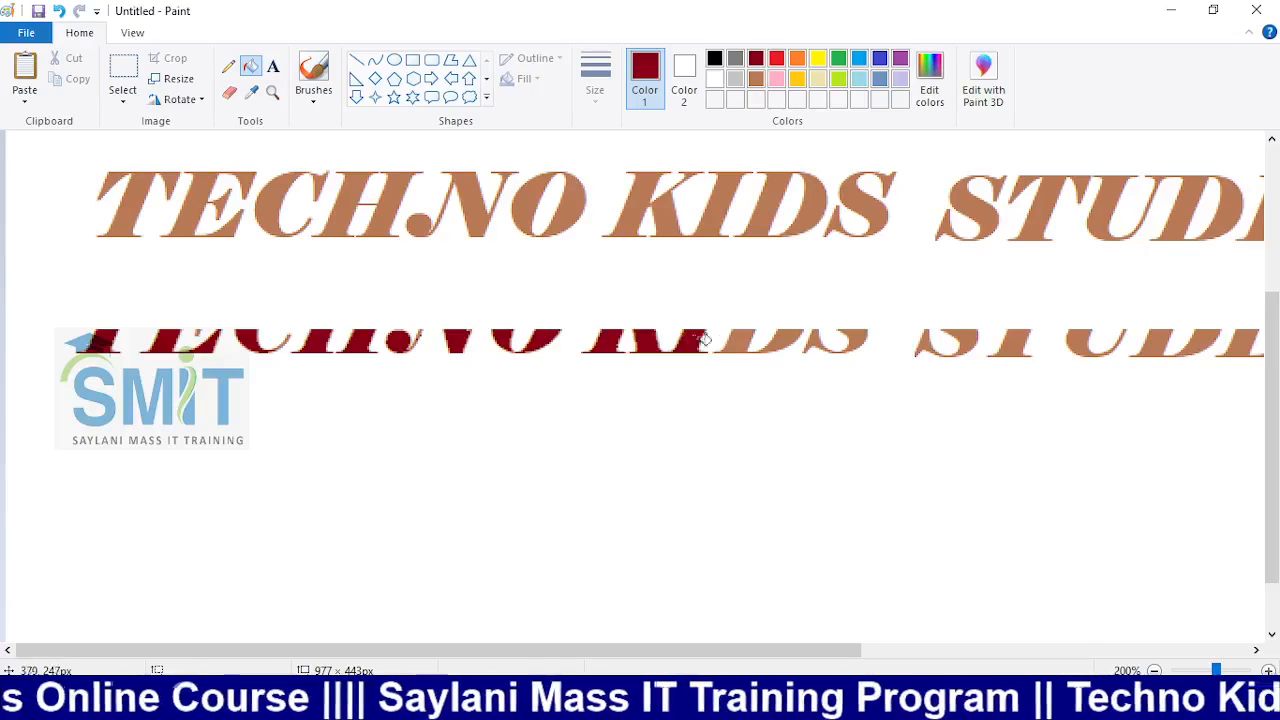
click(730, 342)
click(772, 342)
click(792, 338)
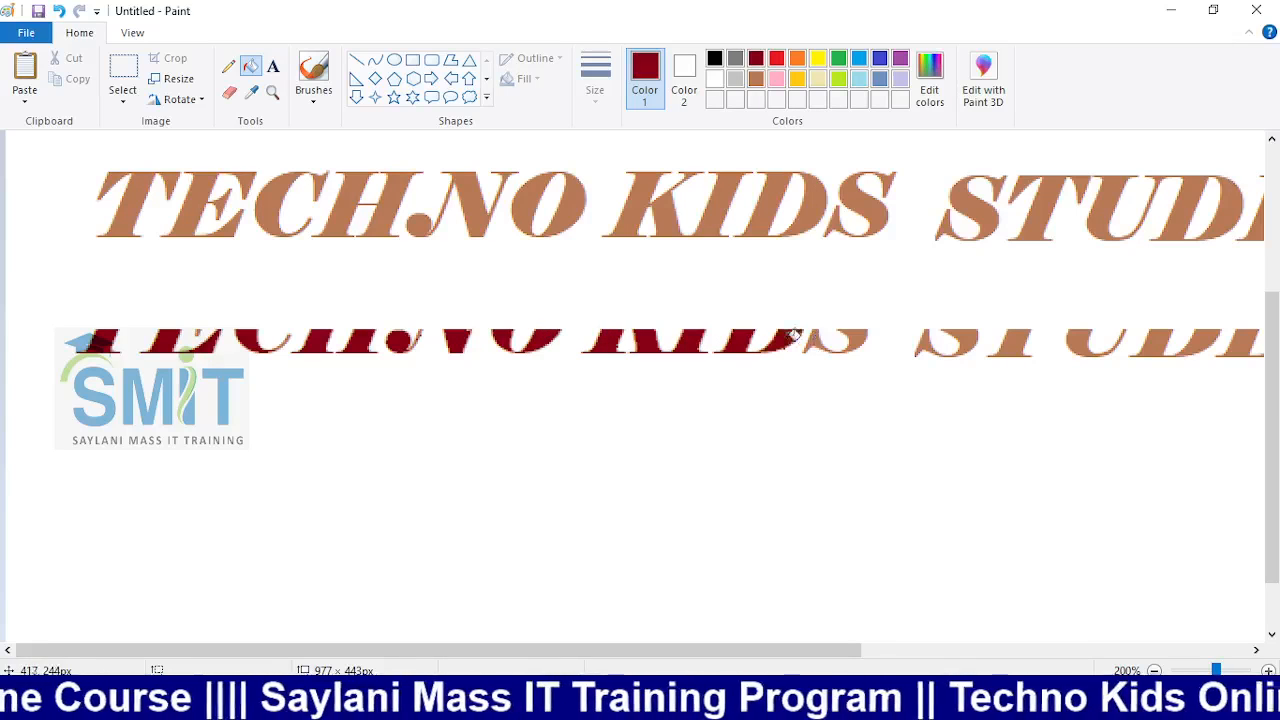
click(816, 340)
click(856, 340)
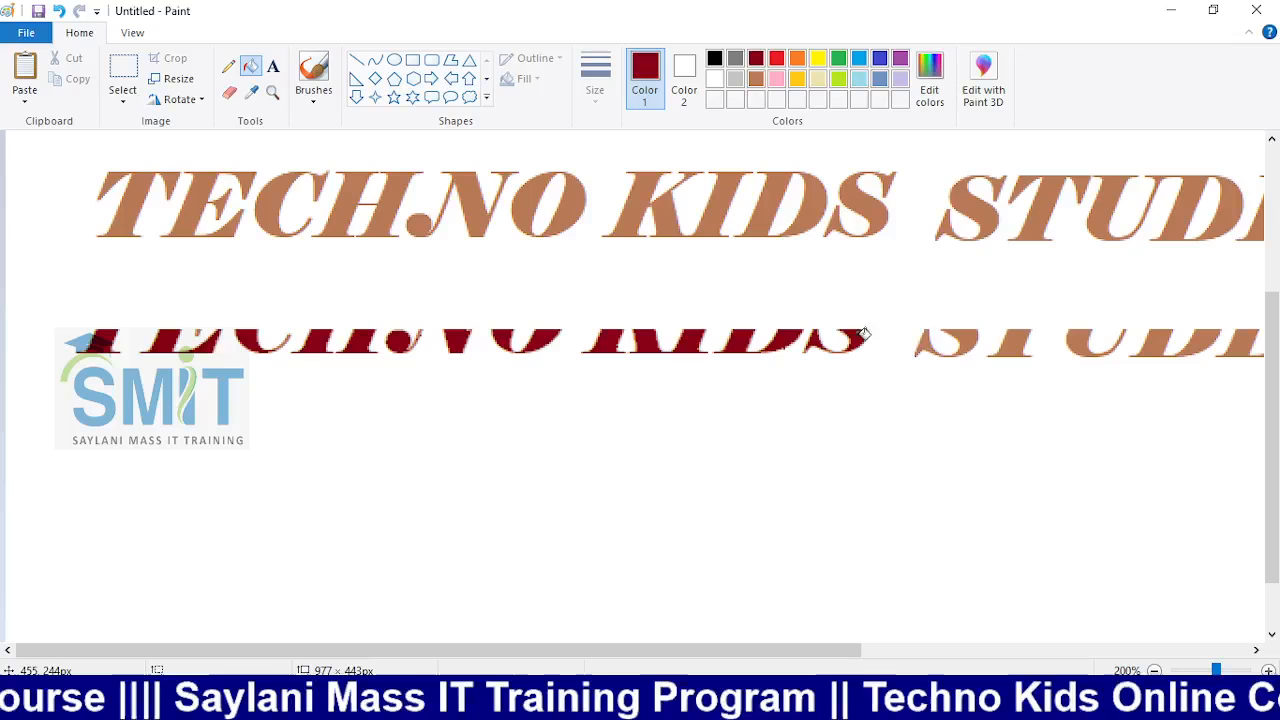
click(927, 340)
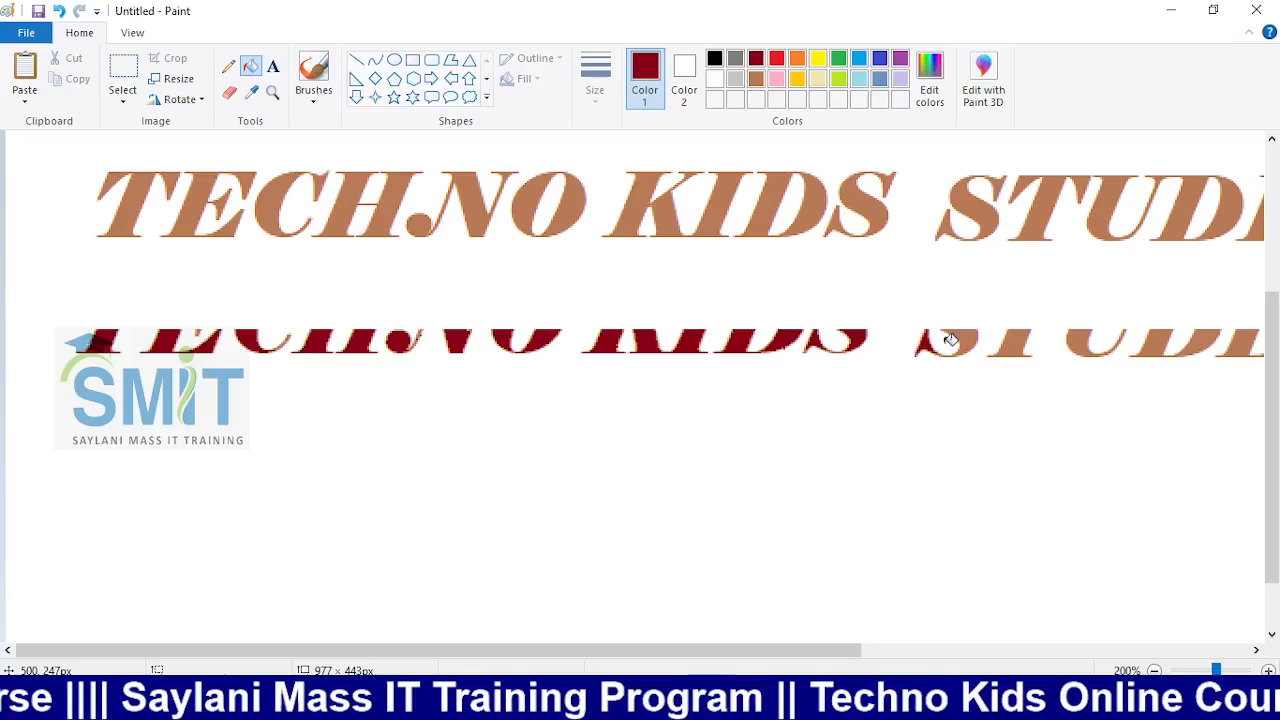
click(958, 342)
click(1010, 342)
click(1150, 342)
click(1125, 348)
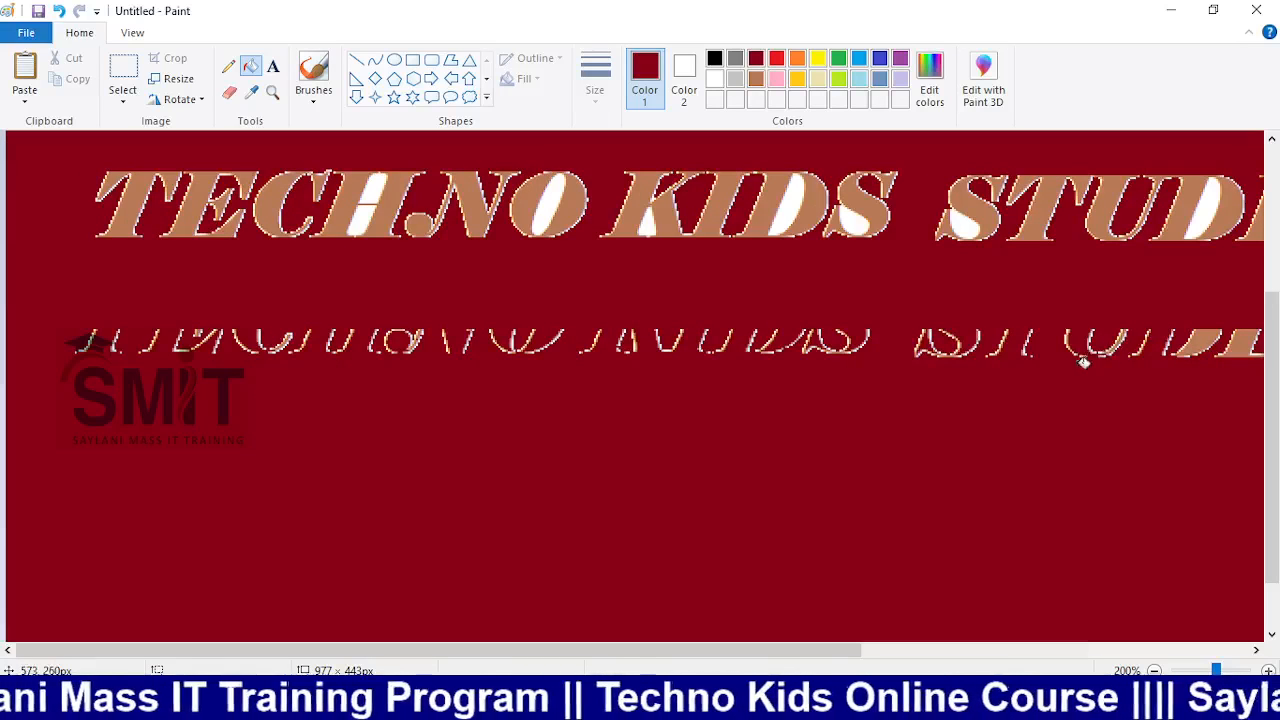
key(ctrl+z)
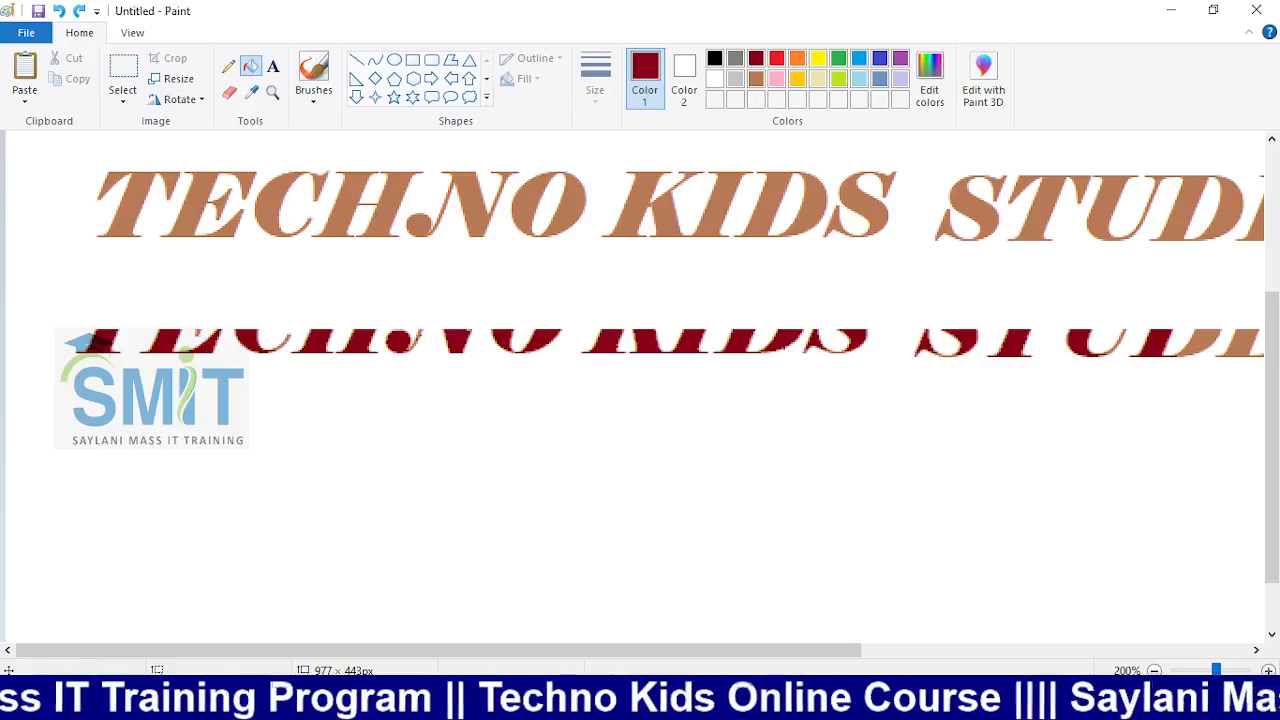
click(1157, 671)
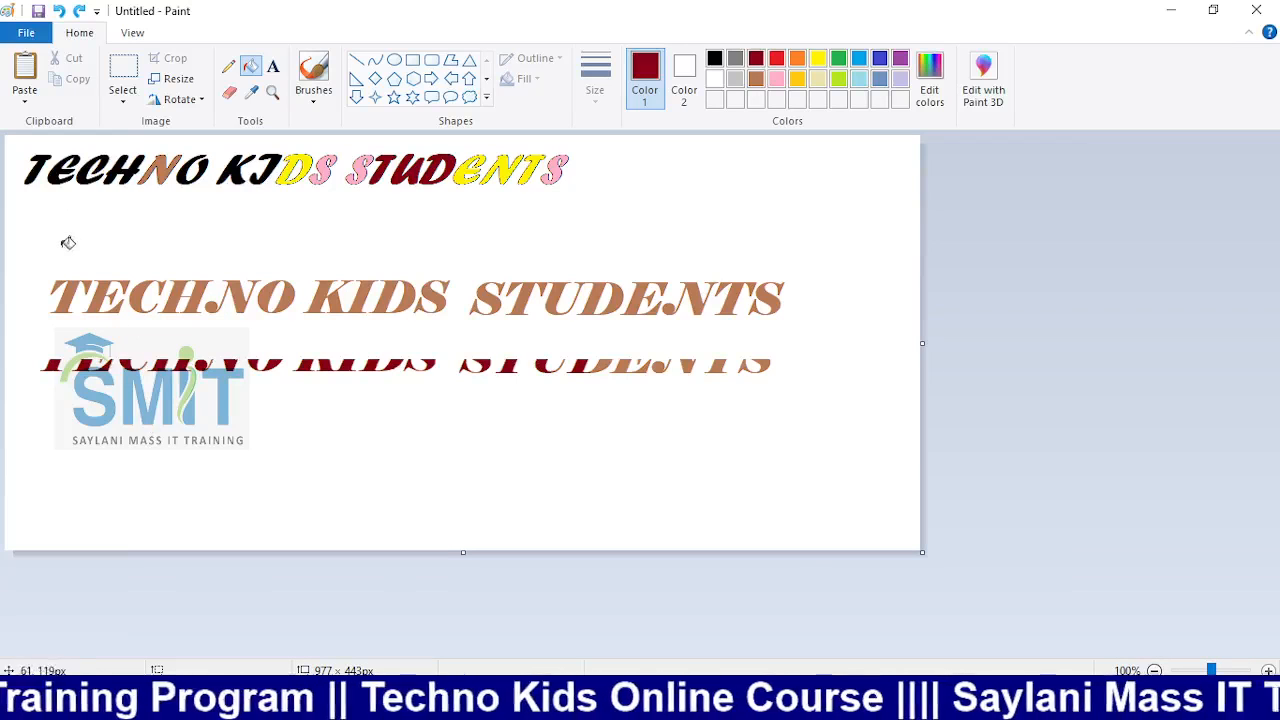
click(122, 100)
click(165, 140)
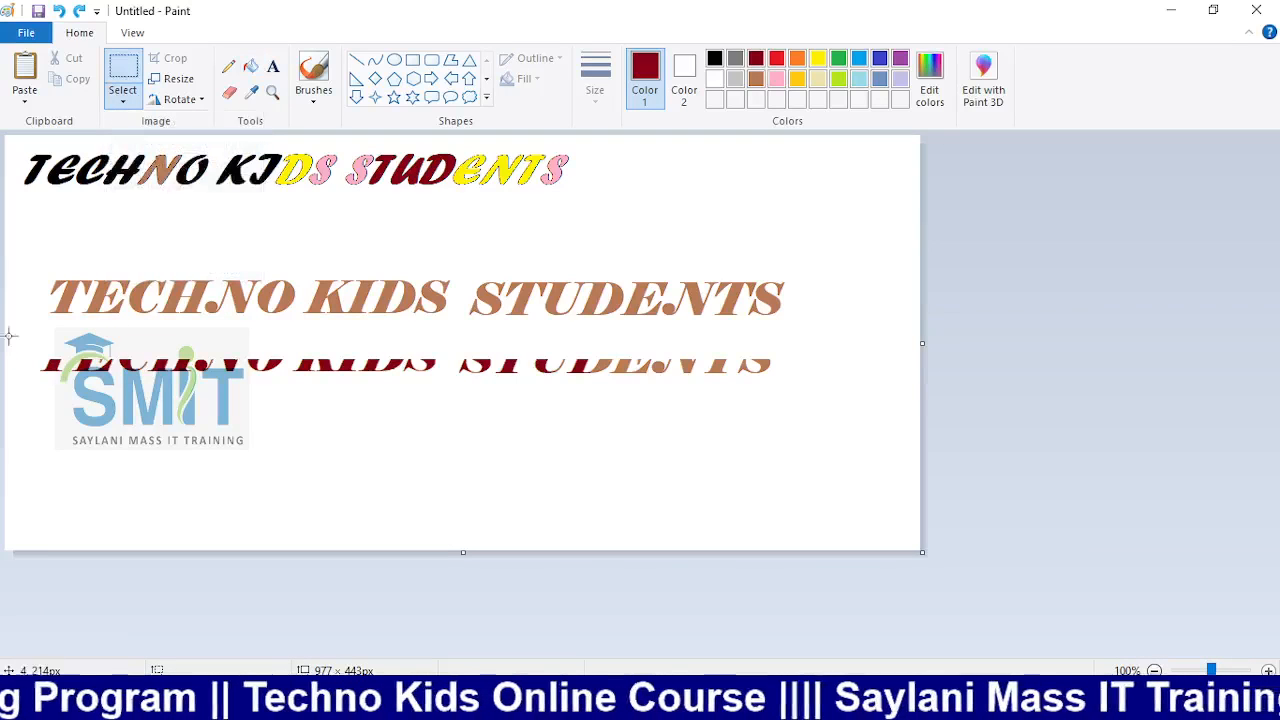
Select the dark-red heading copy, move it aside, and delete it
drag(9, 334, 829, 460)
drag(449, 386, 460, 329)
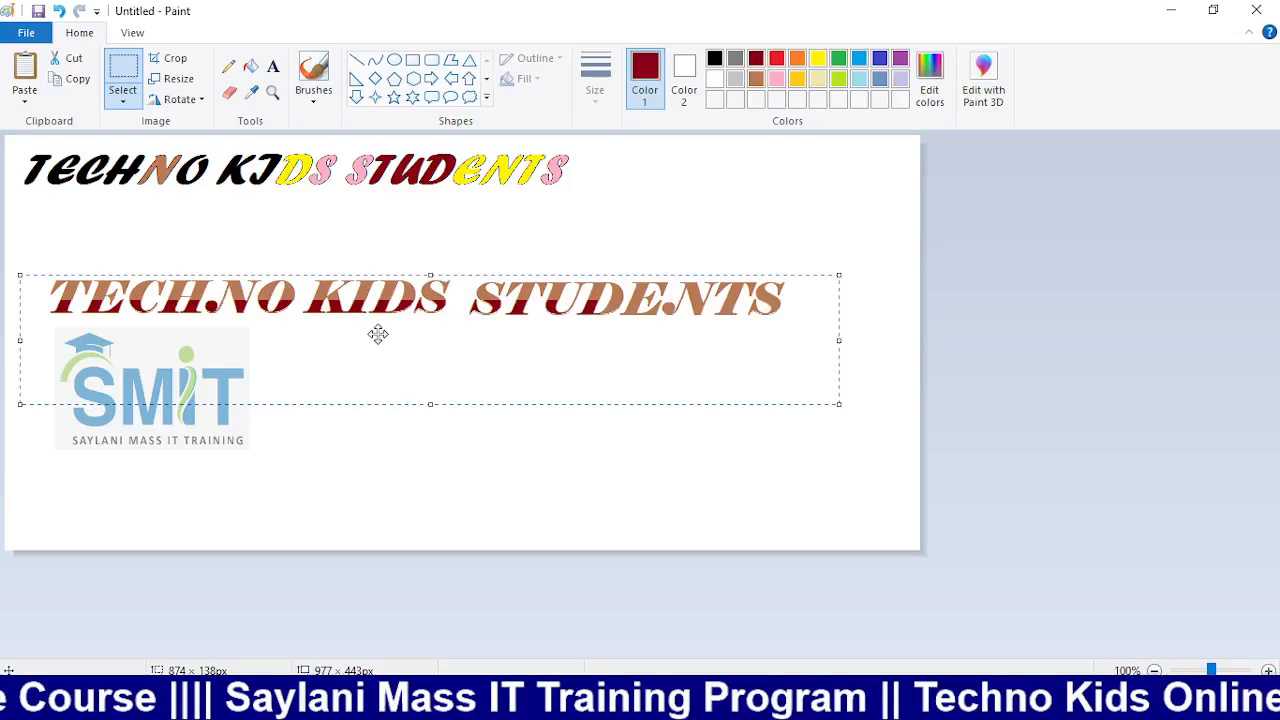
drag(378, 333, 366, 491)
key(Delete)
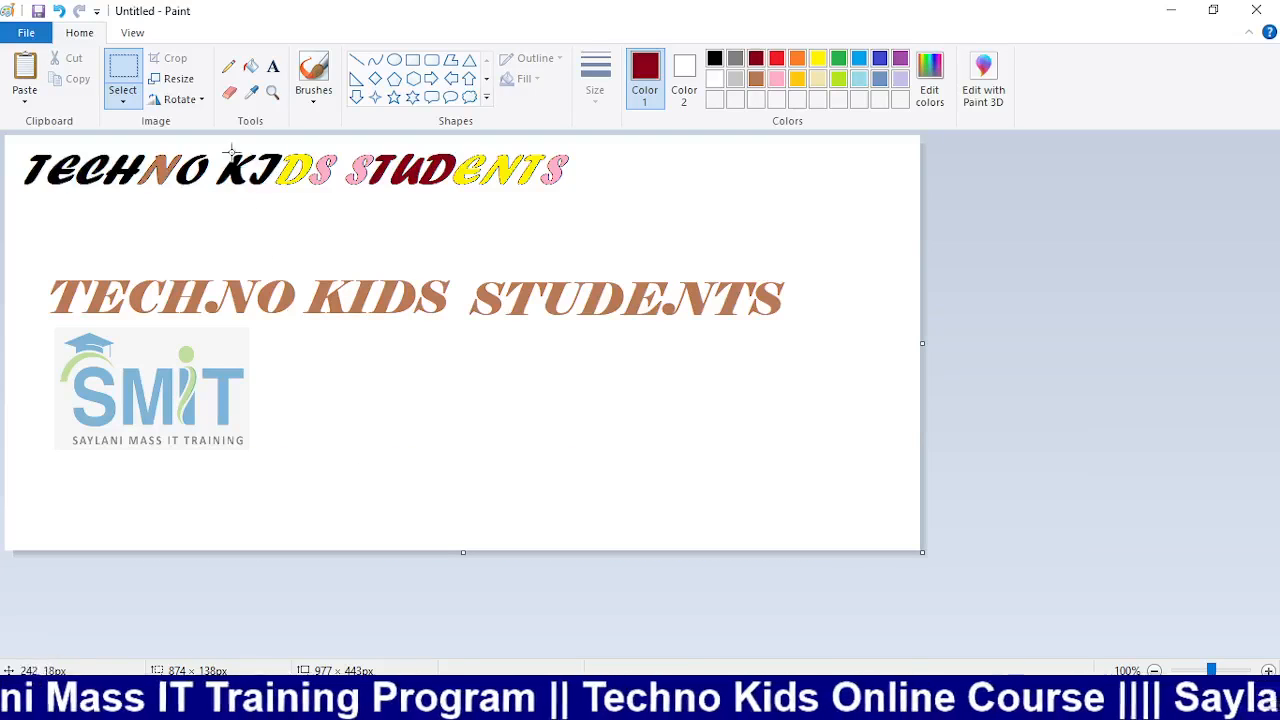
click(229, 93)
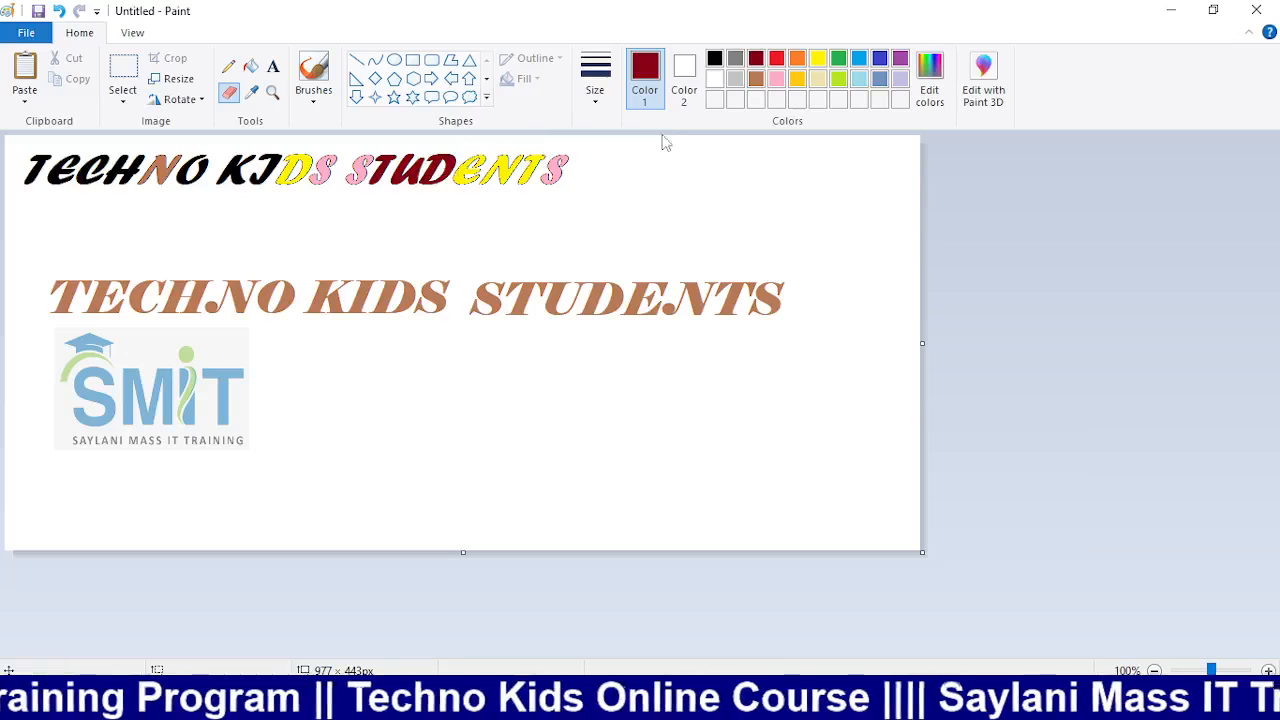
Set Color 2 to blue and test blue eraser strokes across TECHNO, undoing each
click(686, 88)
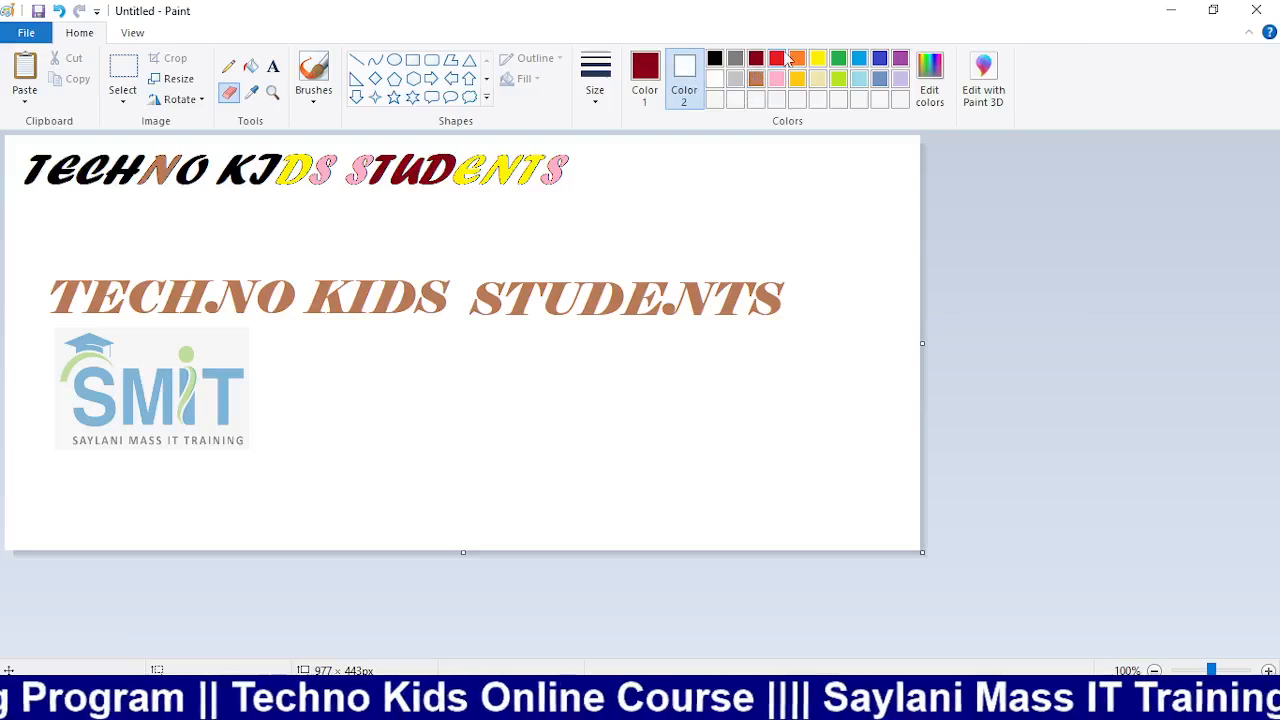
click(880, 59)
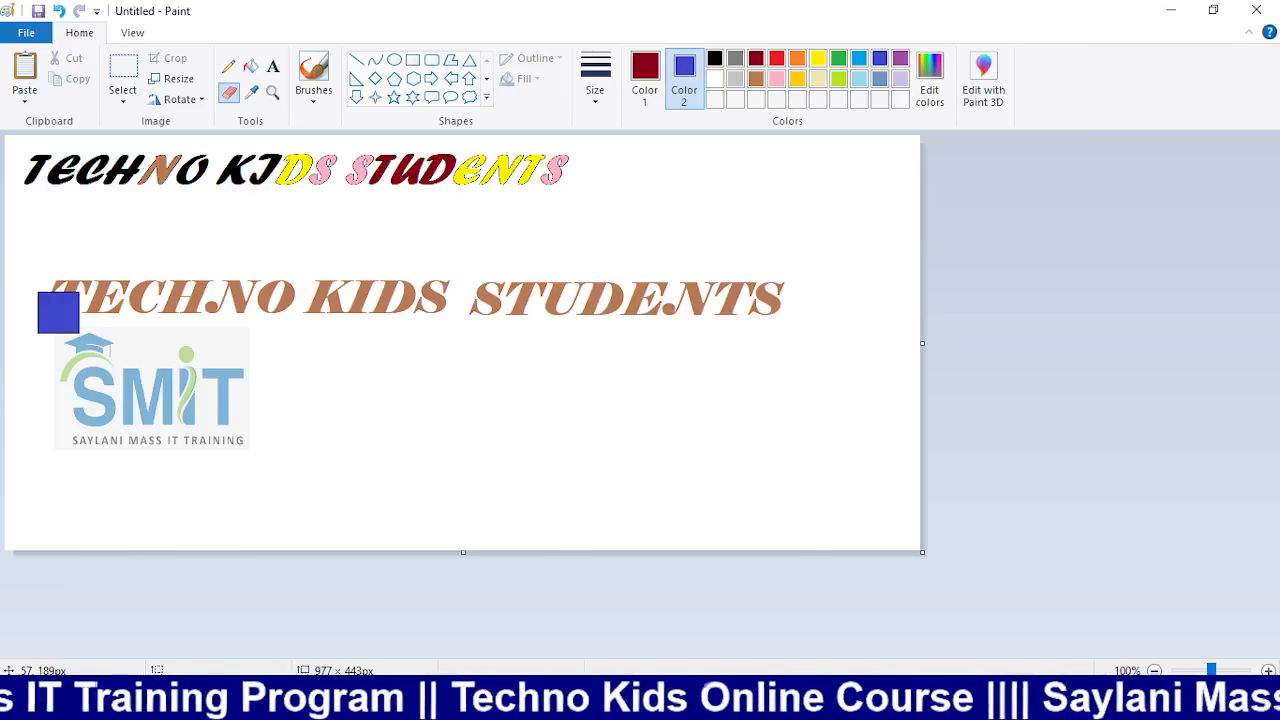
drag(31, 312, 110, 320)
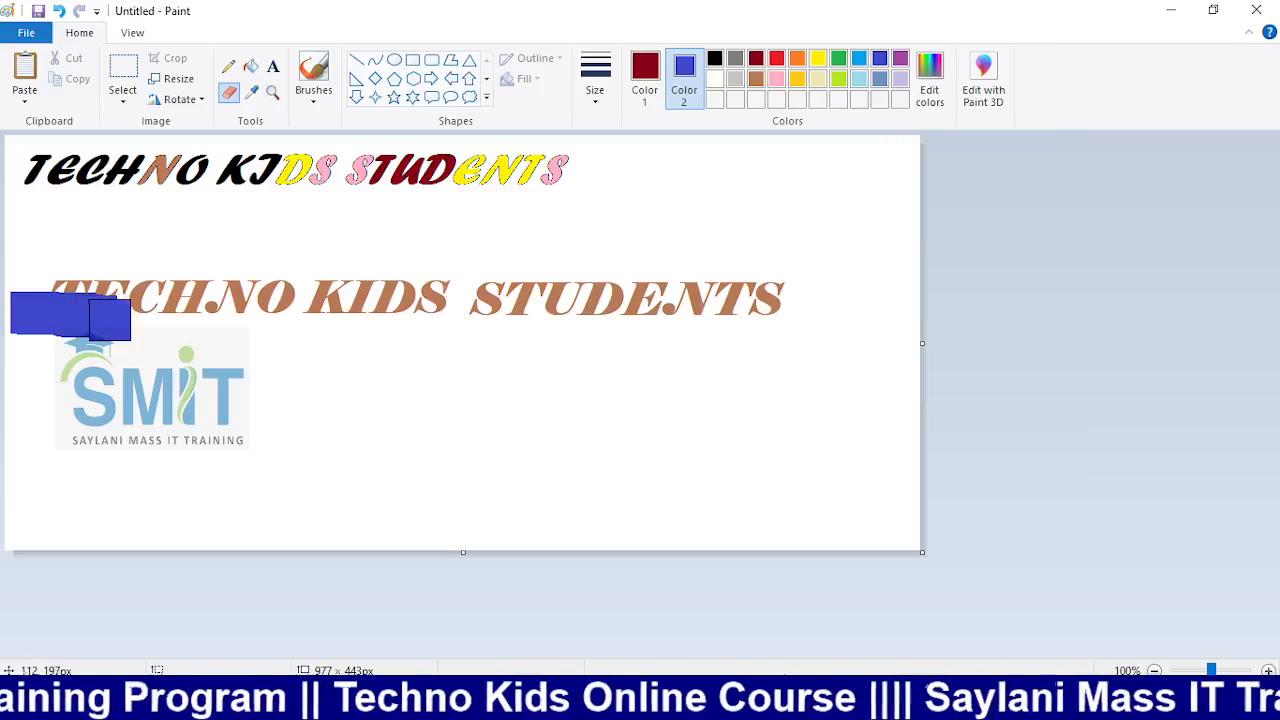
key(ctrl+z)
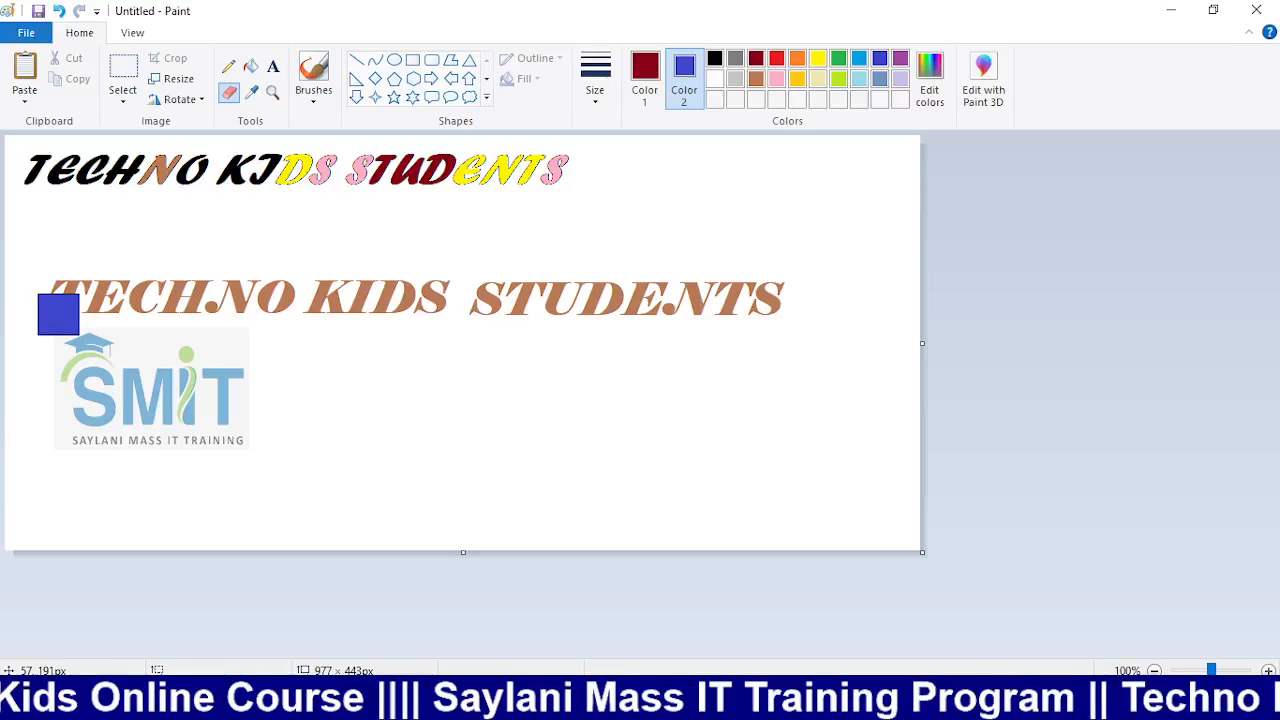
drag(58, 314, 188, 314)
key(ctrl+z)
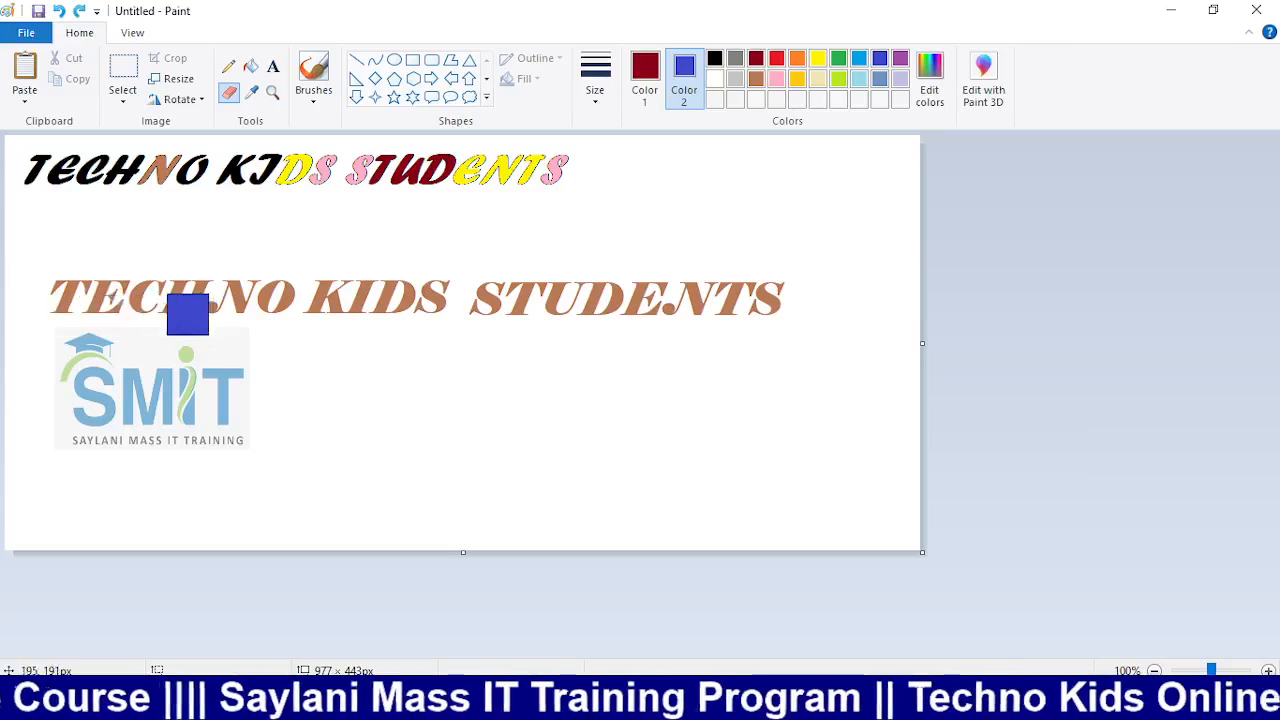
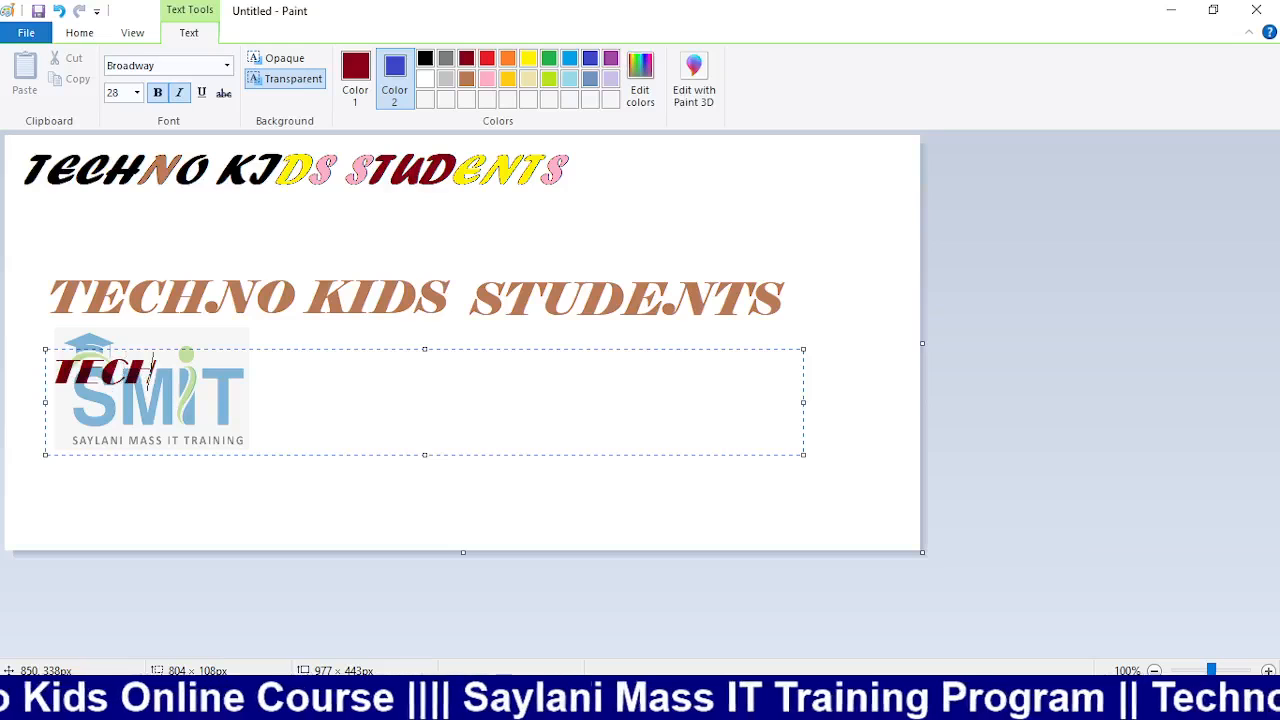
Finish the dark-red line as 'TECHNO KIDS STUDENTS' and commit it onto the canvas
text(KI)
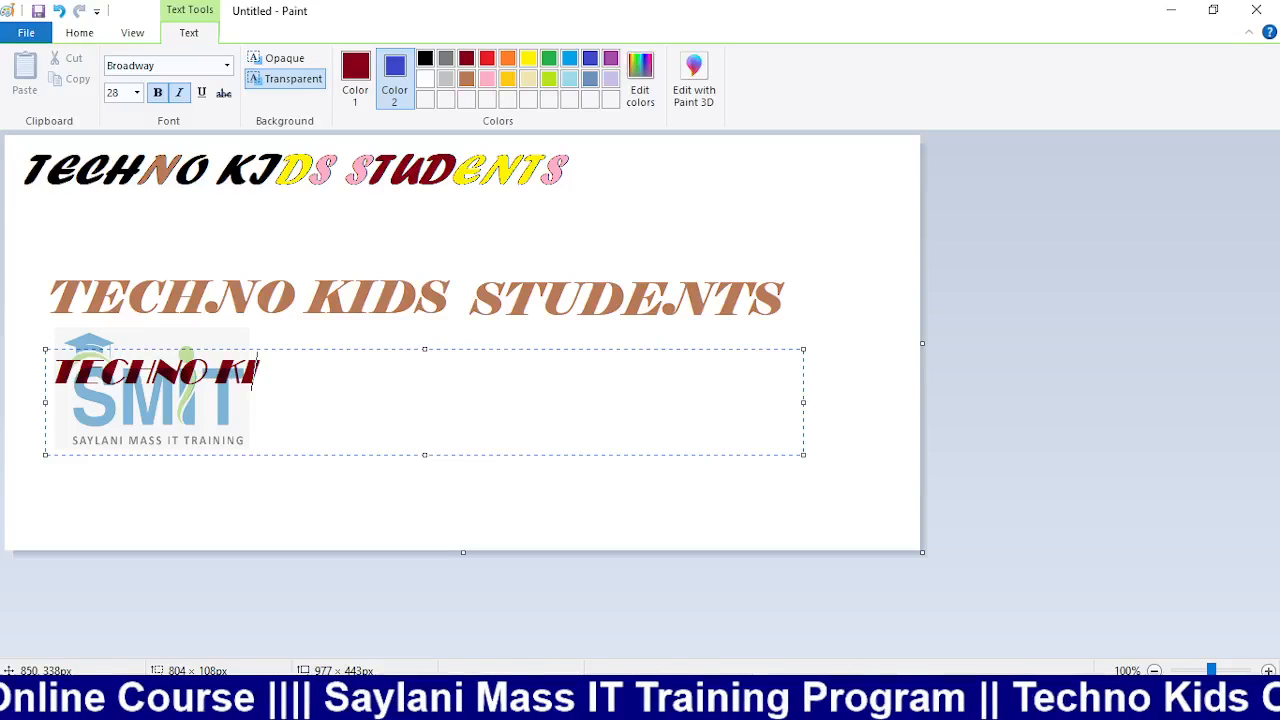
text(DS STUDENT)
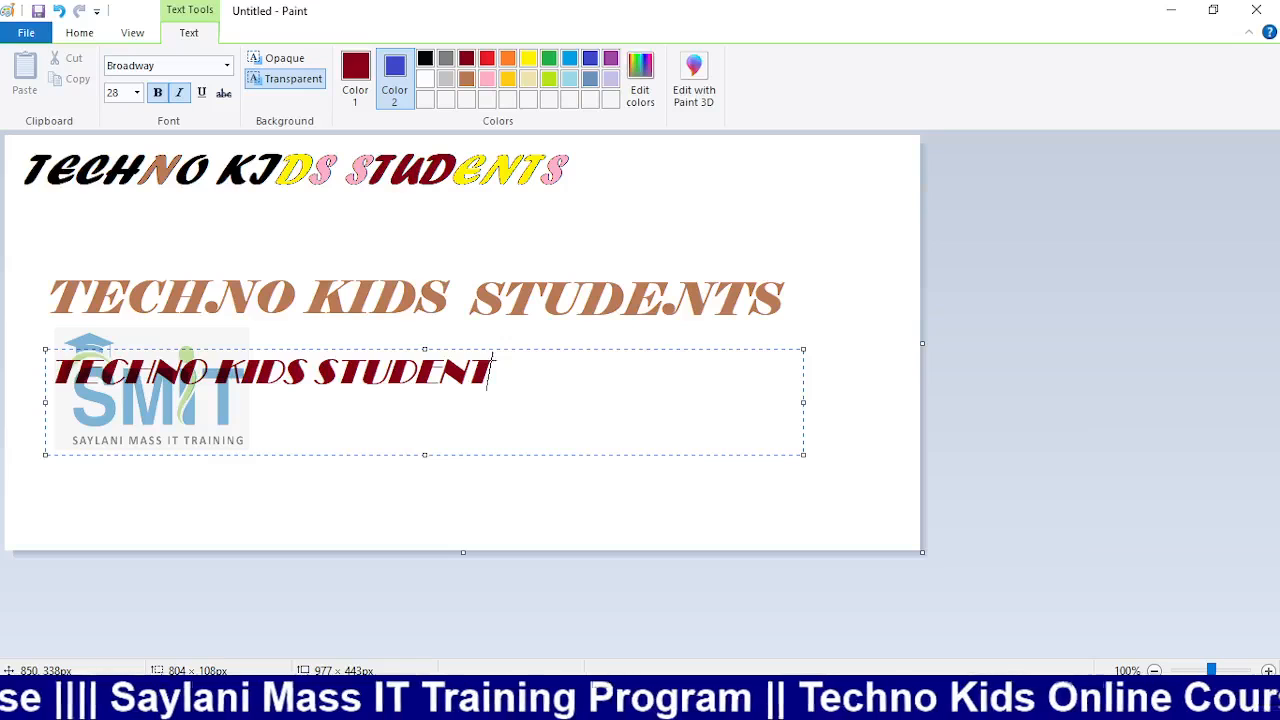
text(S)
click(750, 497)
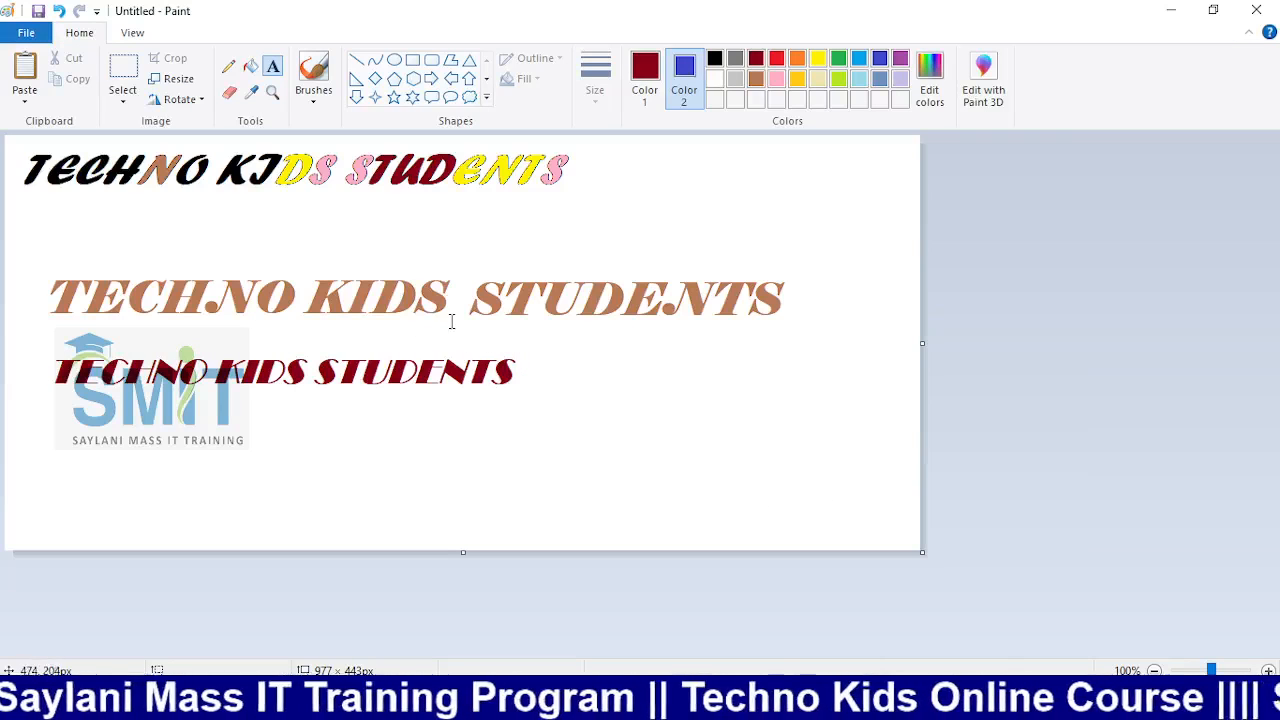
Use the Eraser with dark-blue Color 2 to streak bands across the dark-red line
click(229, 91)
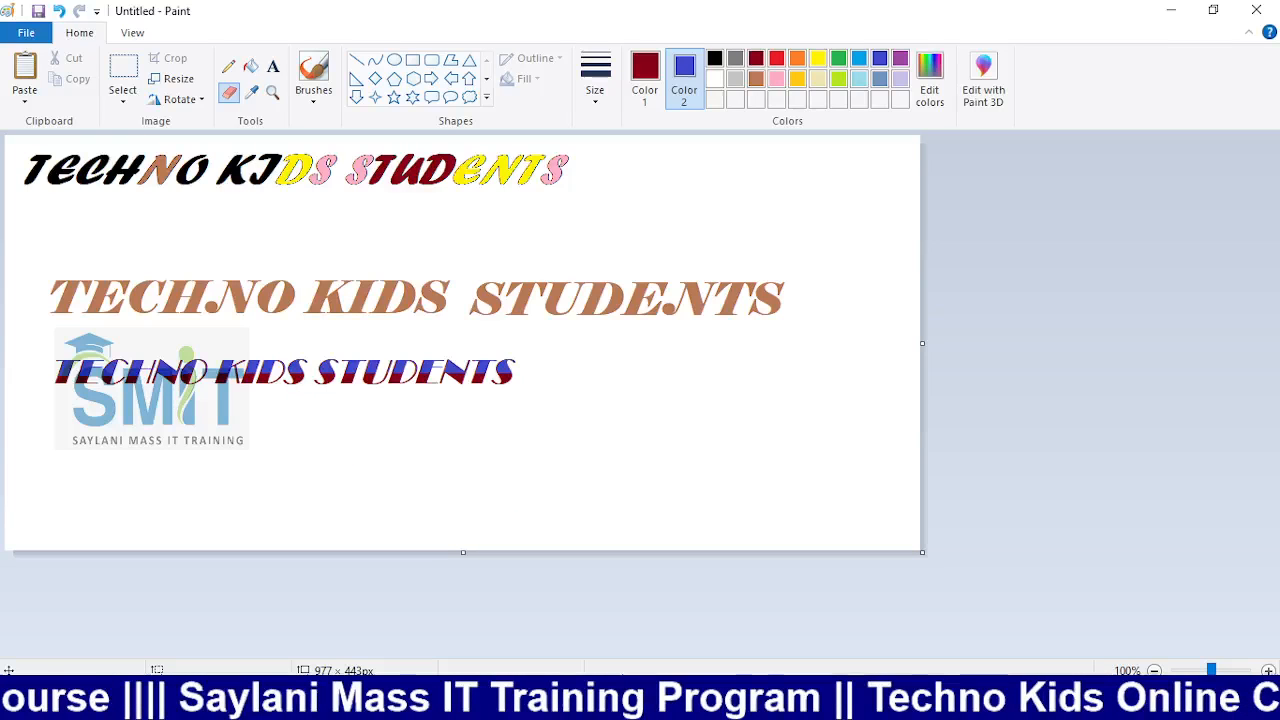
Switch the OBS broadcast to the Camera scene, then return to Paint
key(alt+Tab)
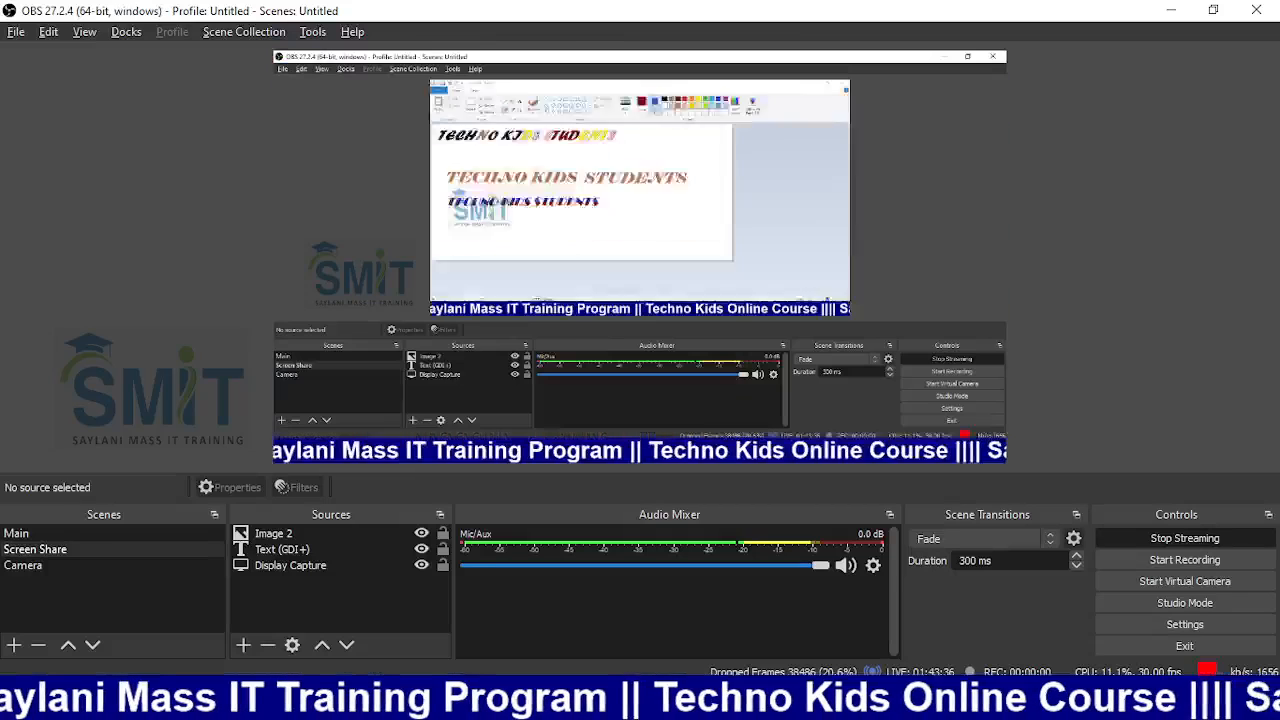
click(104, 562)
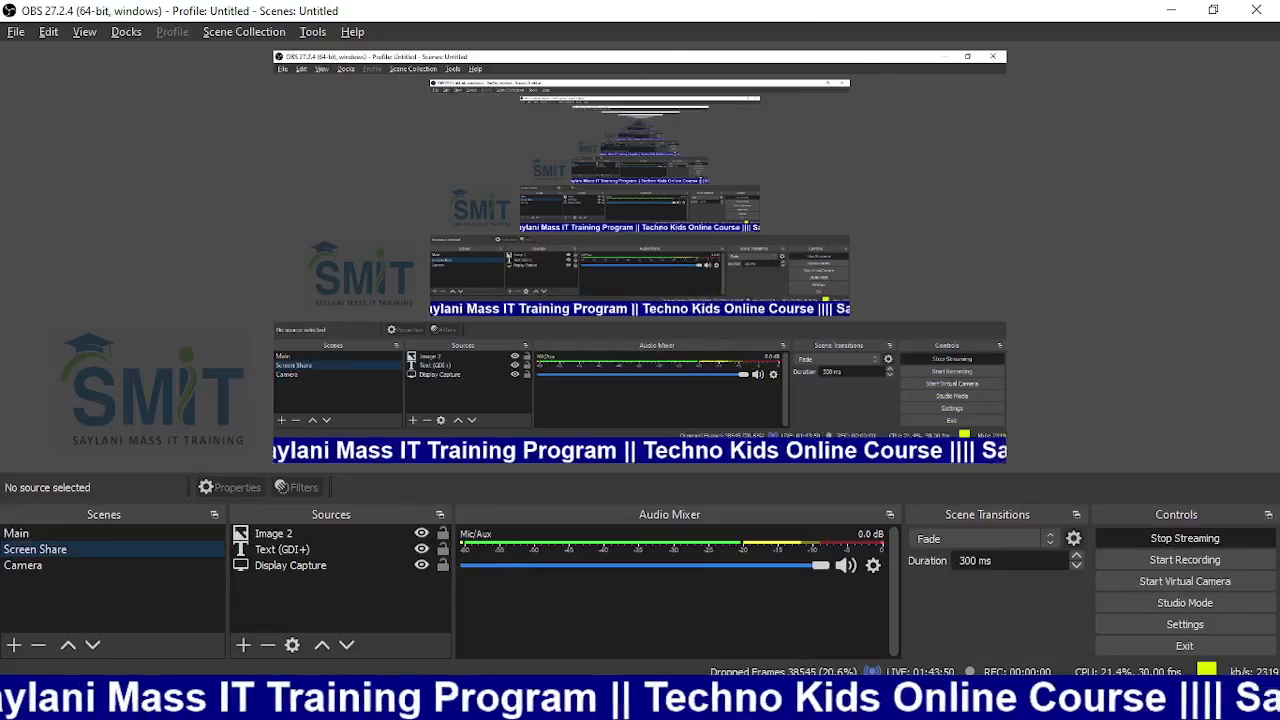
click(658, 703)
Discard the old drawing unsaved and drag a wide Broadway 28 bold-italic text box above the logo
key(alt+F4)
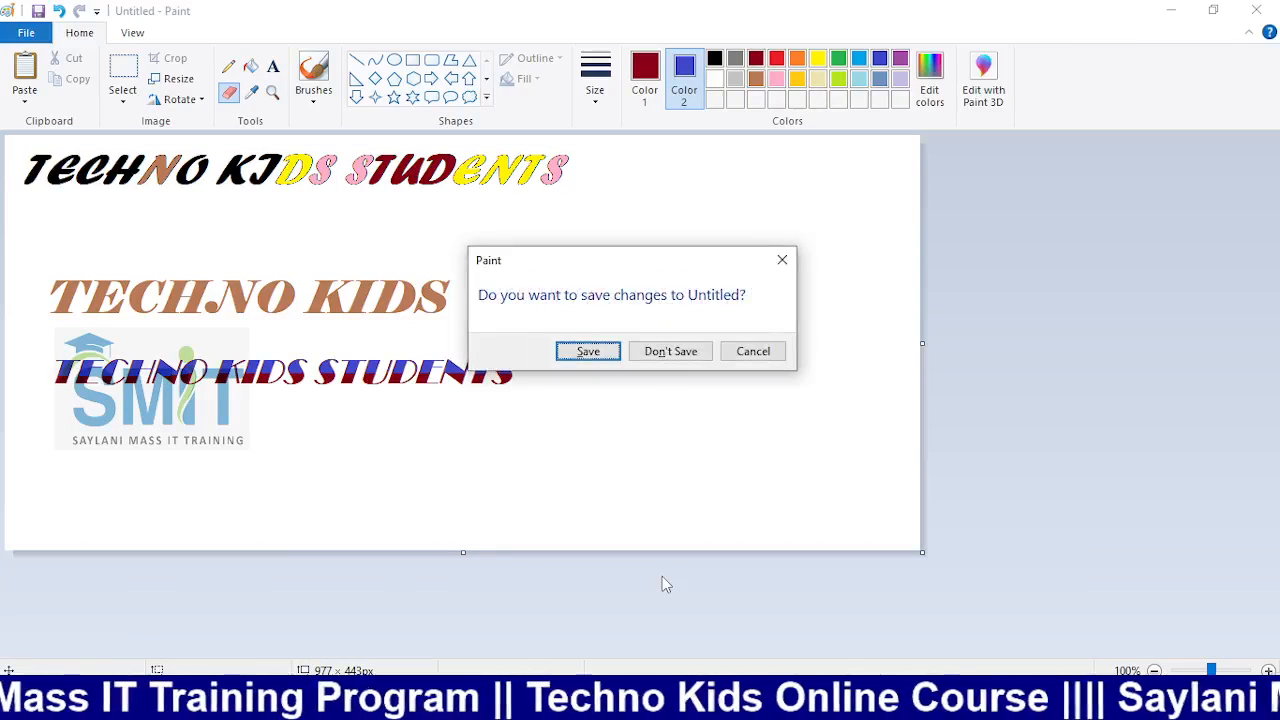
click(693, 356)
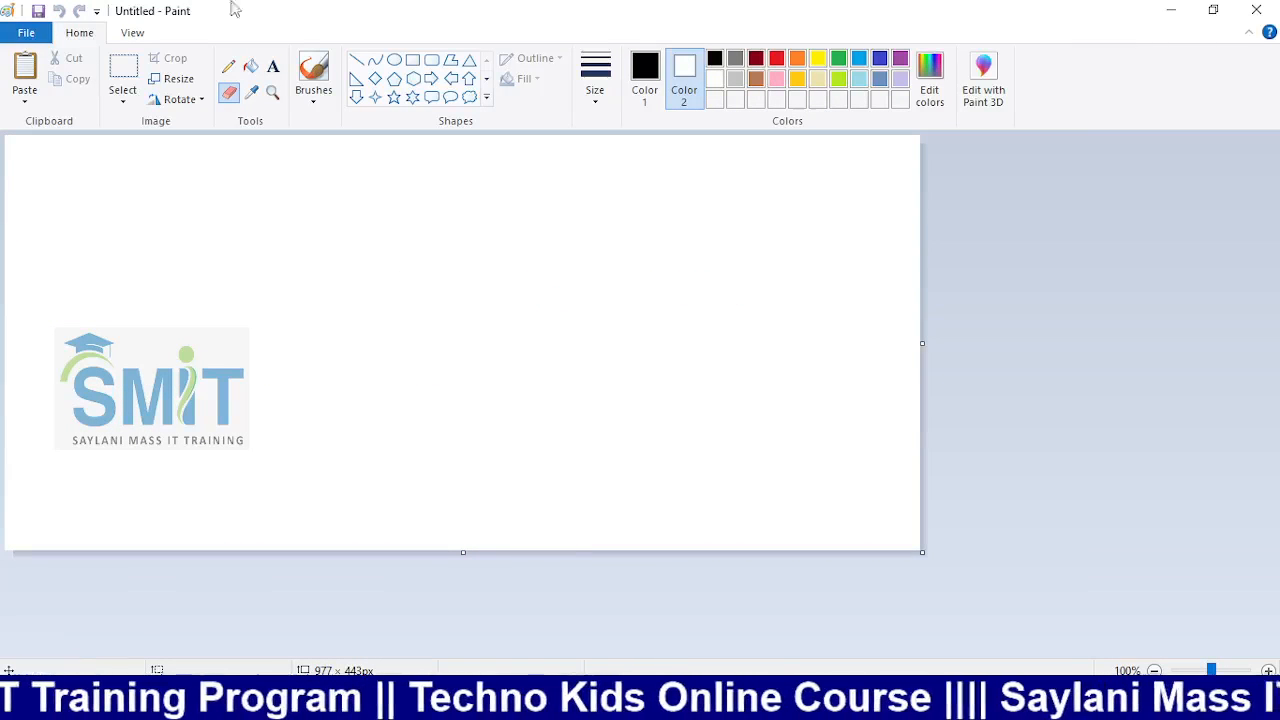
click(272, 68)
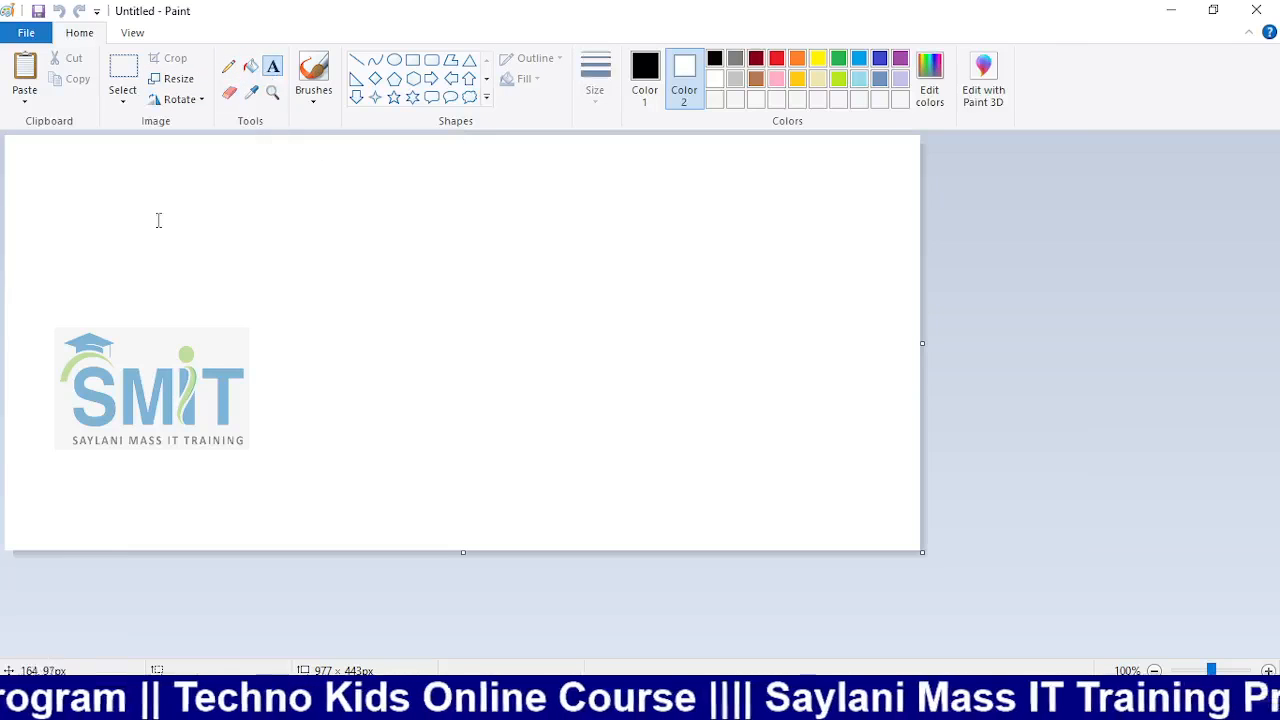
drag(321, 322, 804, 381)
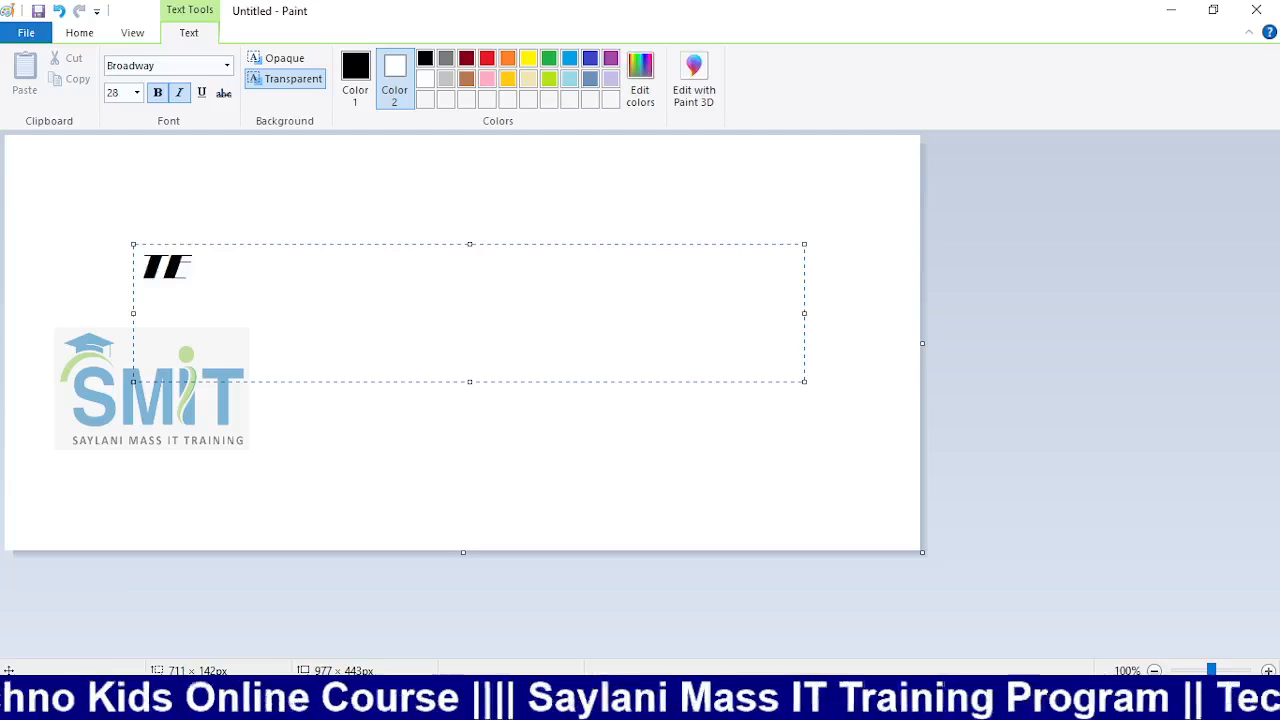
Switch the font to Times New Roman, type 'TECHNO KIDS STUDENT', and select the line
click(228, 66)
scroll(215, 340, down, 10)
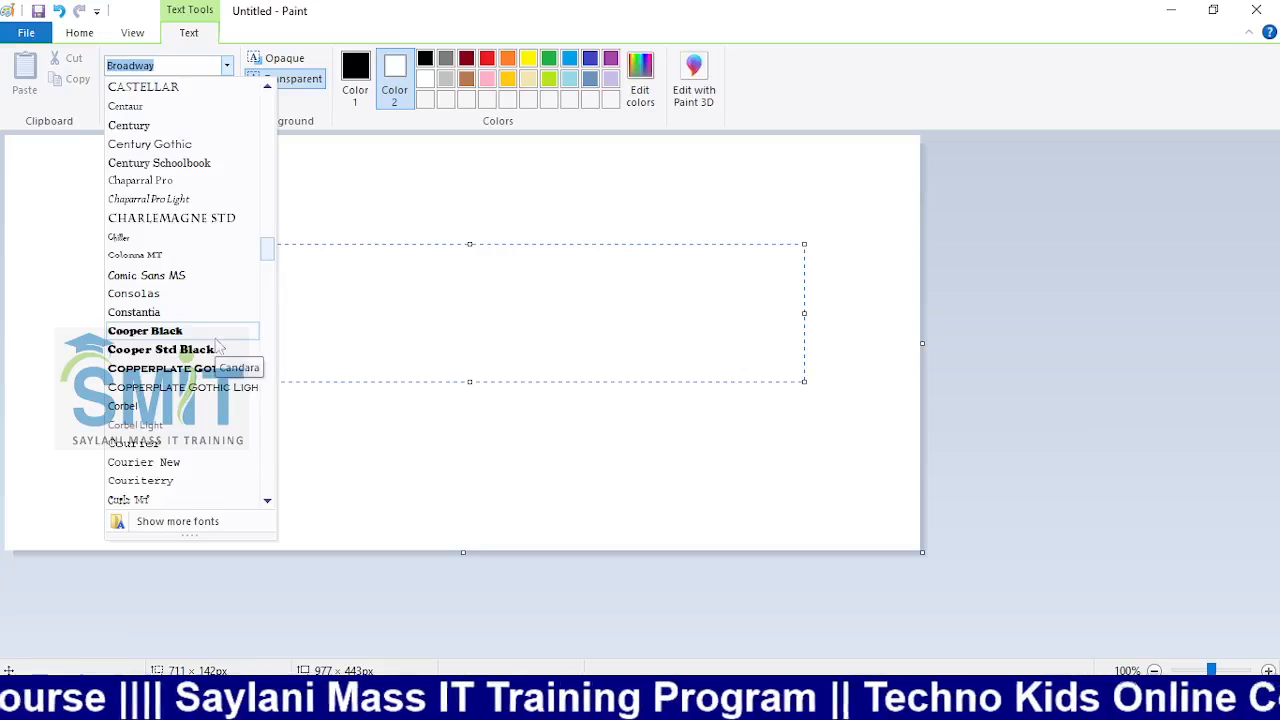
text(T)
key(Down)
key(Down)
key(Down)
key(Down)
key(Down)
key(Down)
key(Down)
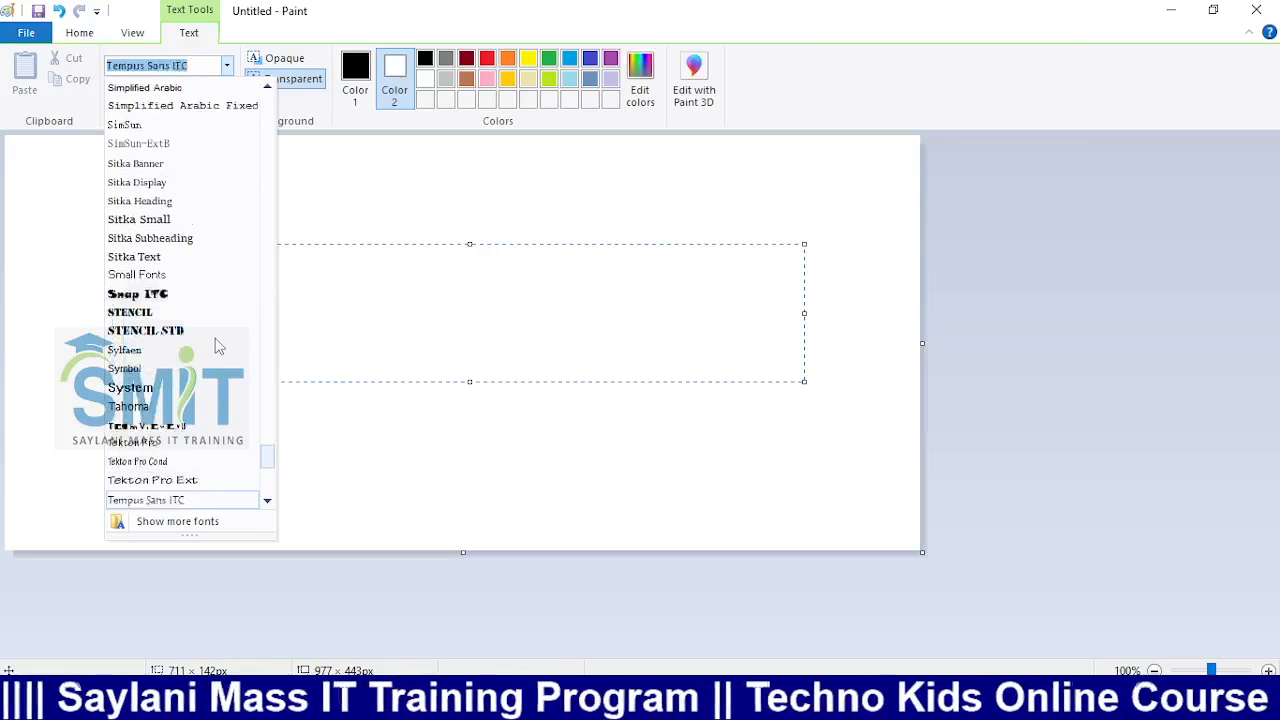
key(Return)
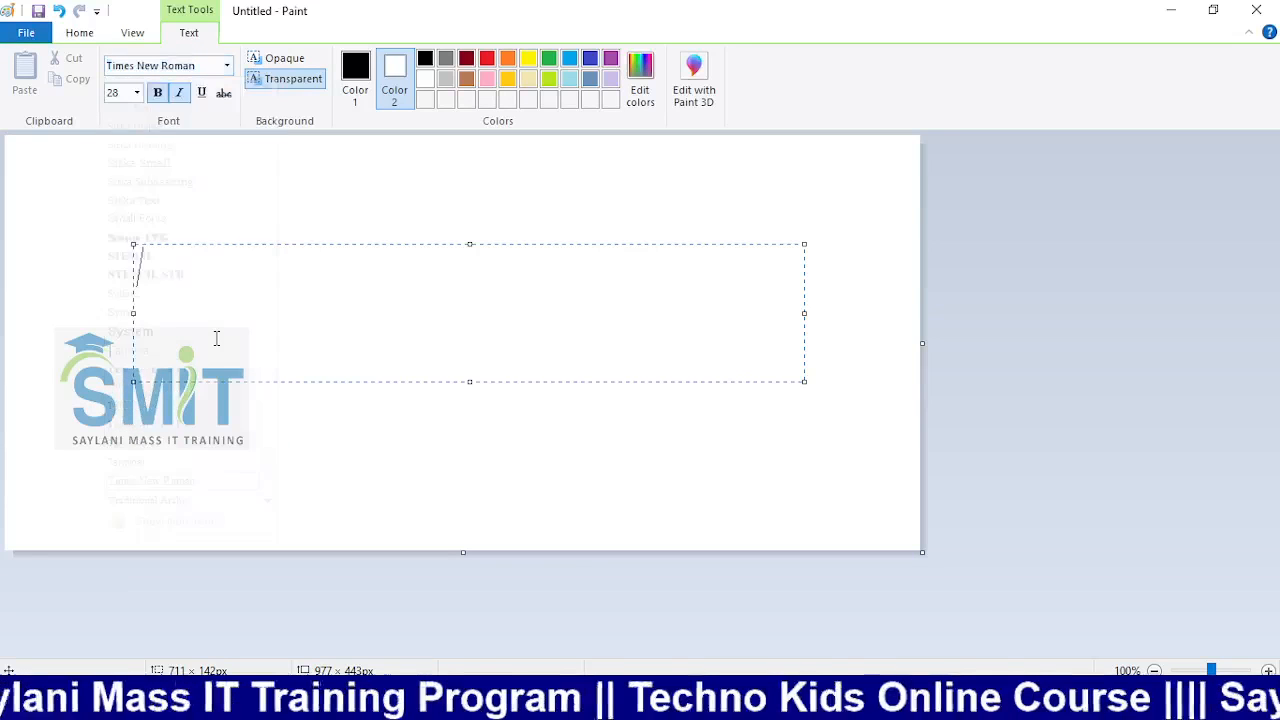
text(TE)
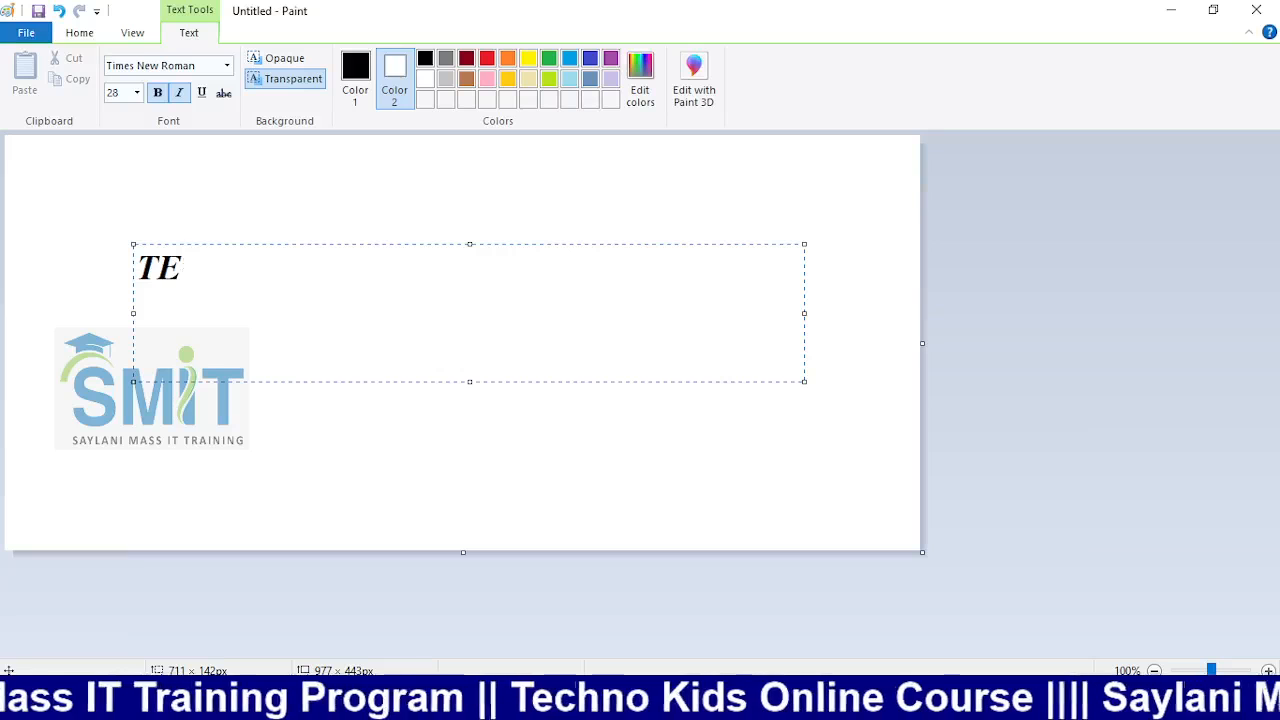
text(CHNO )
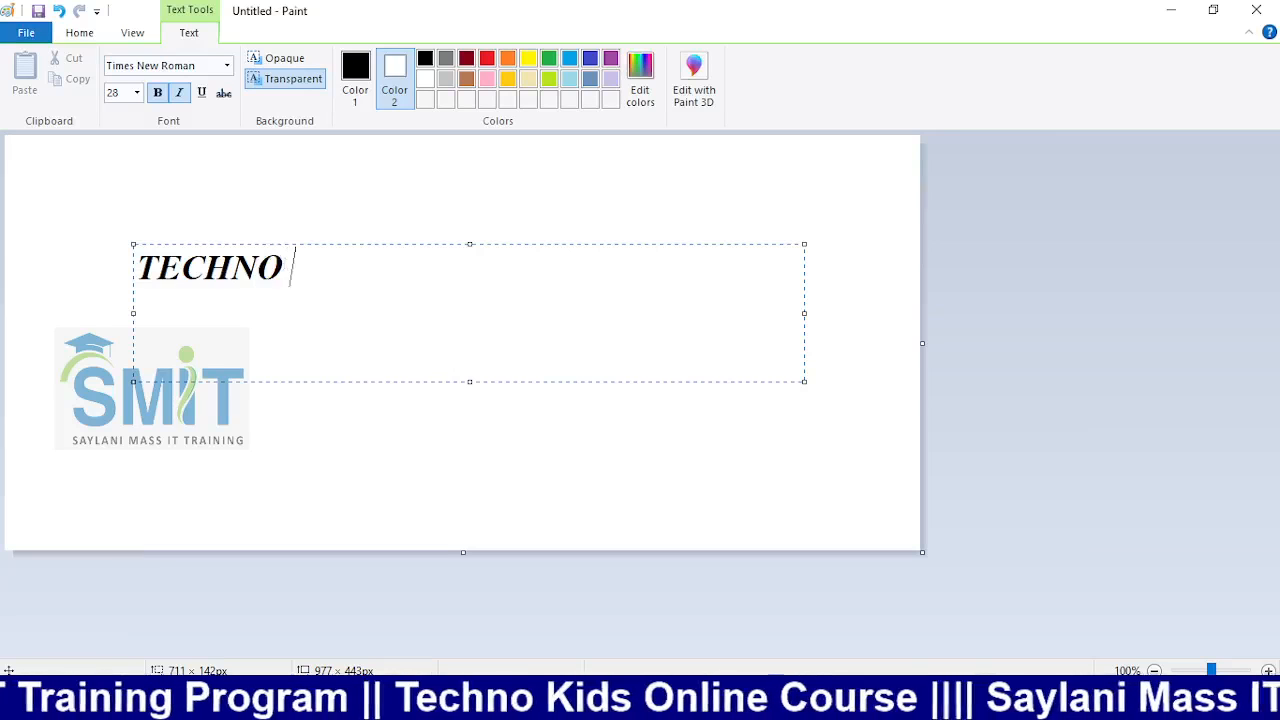
text(KIDS STUDENT)
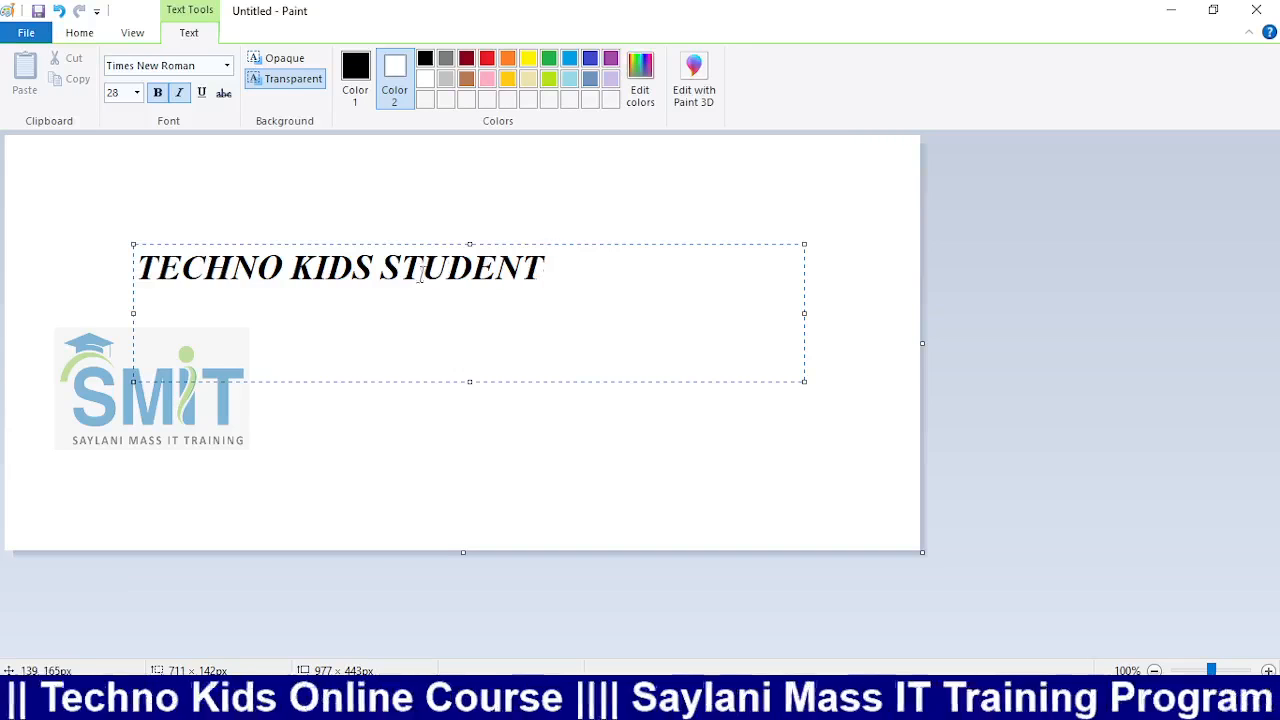
drag(543, 263, 138, 234)
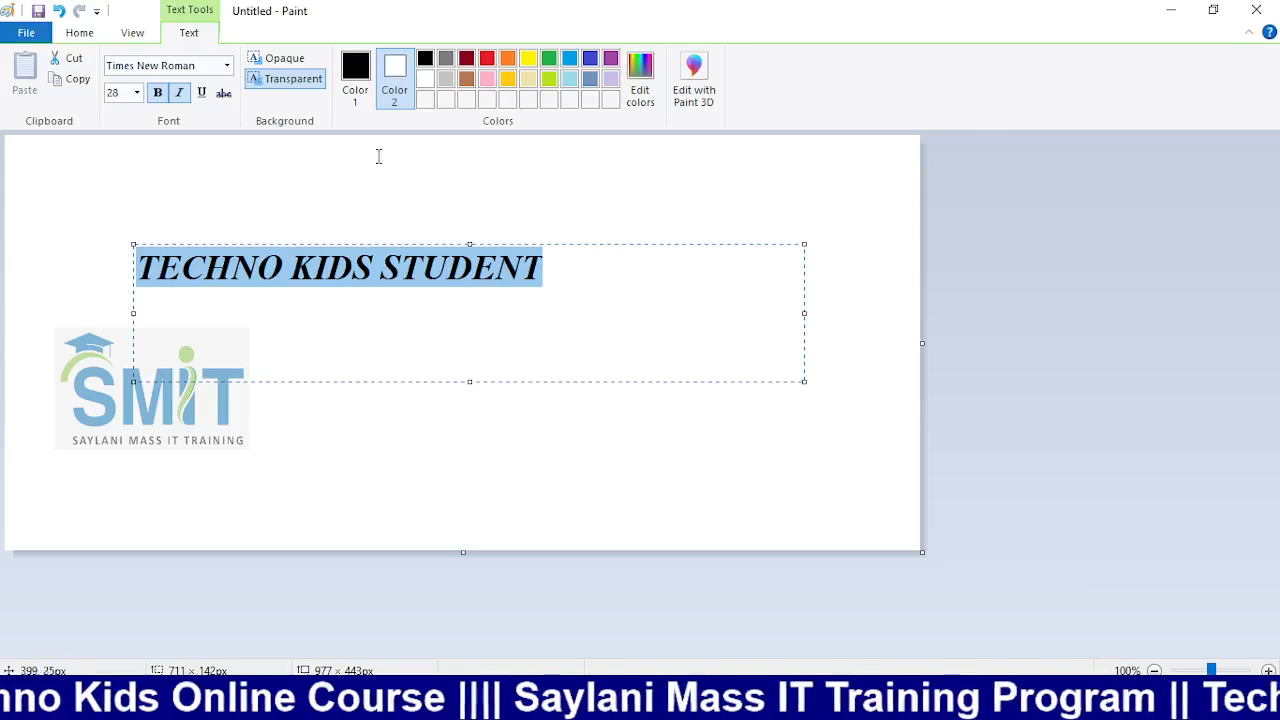
Set Color 2 to dark blue and commit the title, dismissing a stray empty text box
click(591, 63)
click(528, 237)
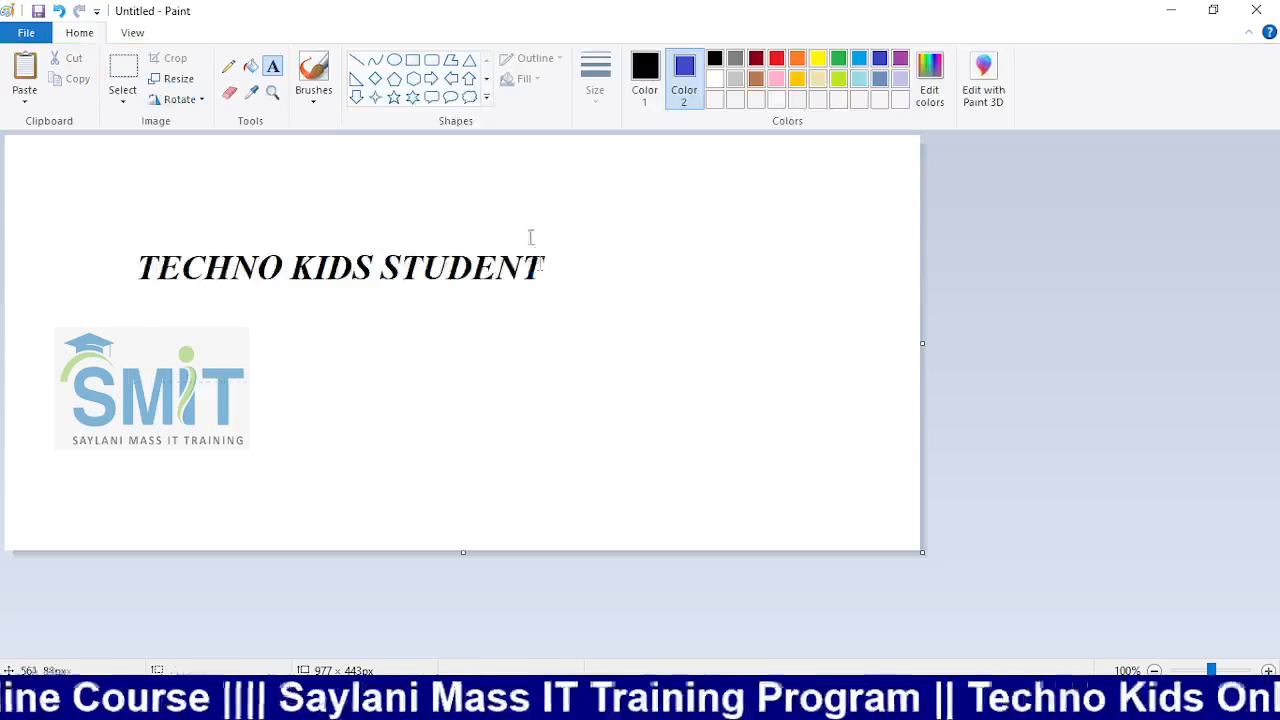
click(428, 256)
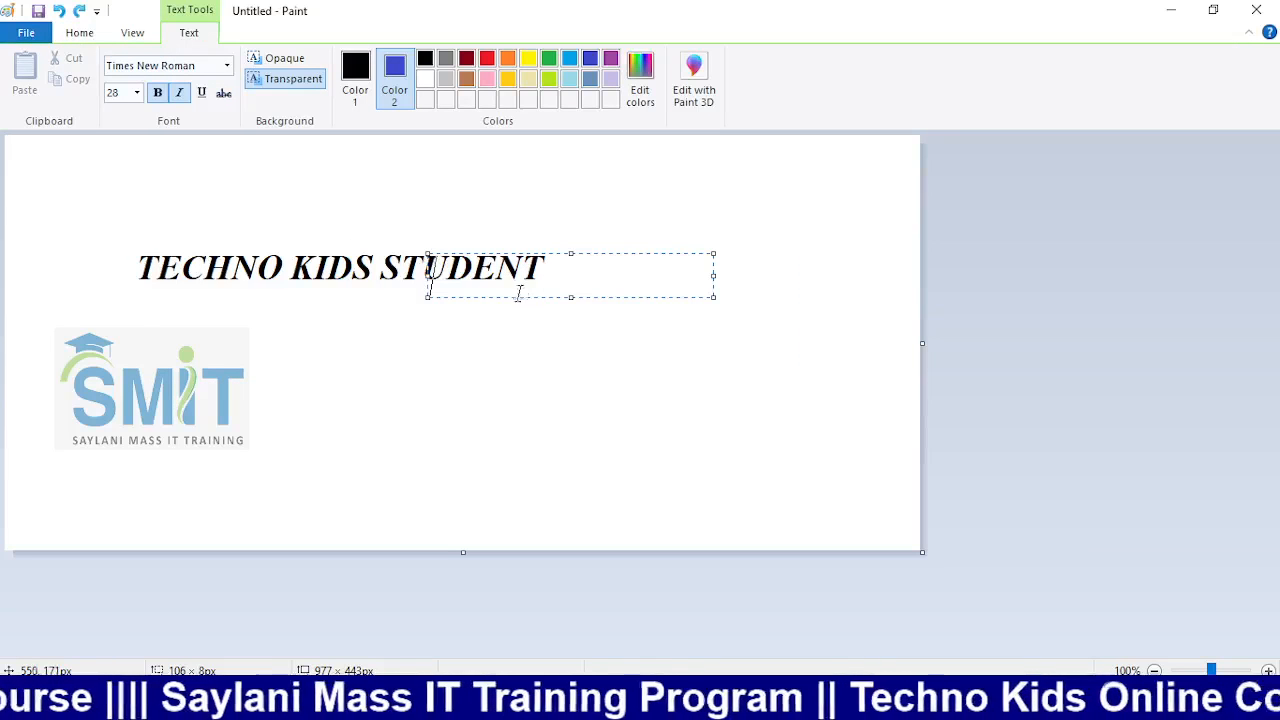
key(Escape)
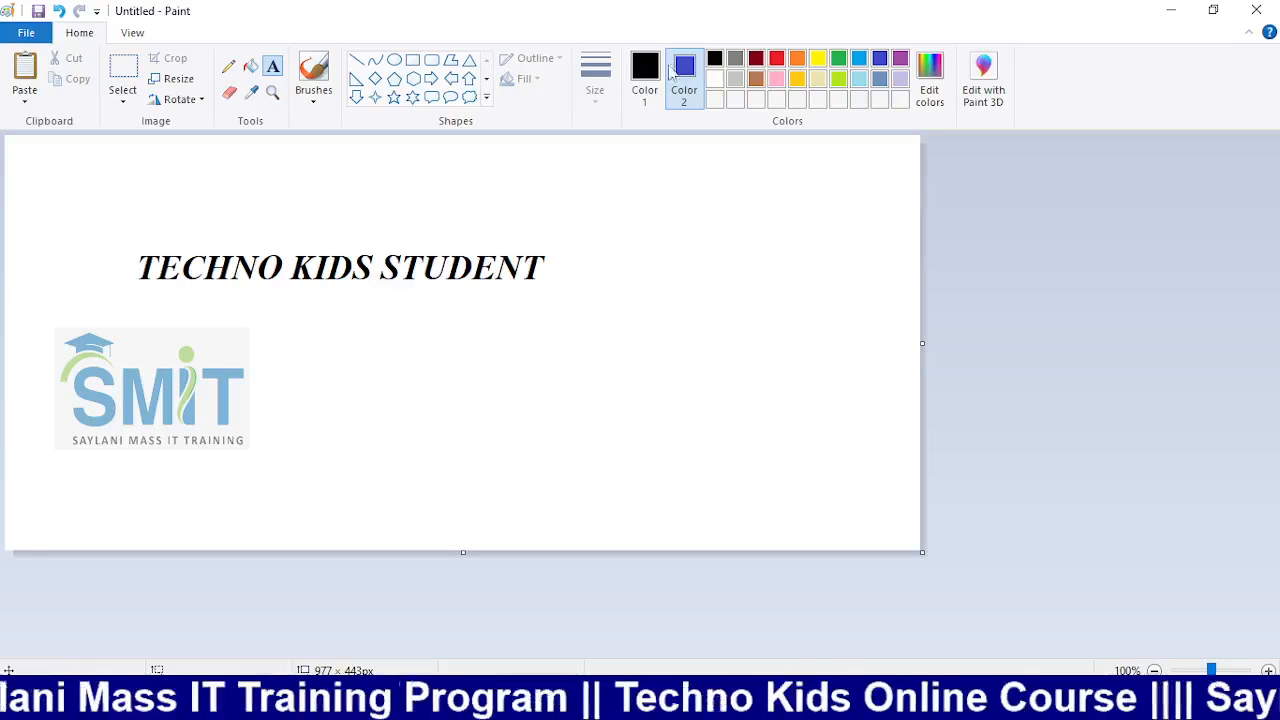
Reset Color 2 to white, test an eraser stroke over 'TECHNO K', then undo to remove the title
click(228, 100)
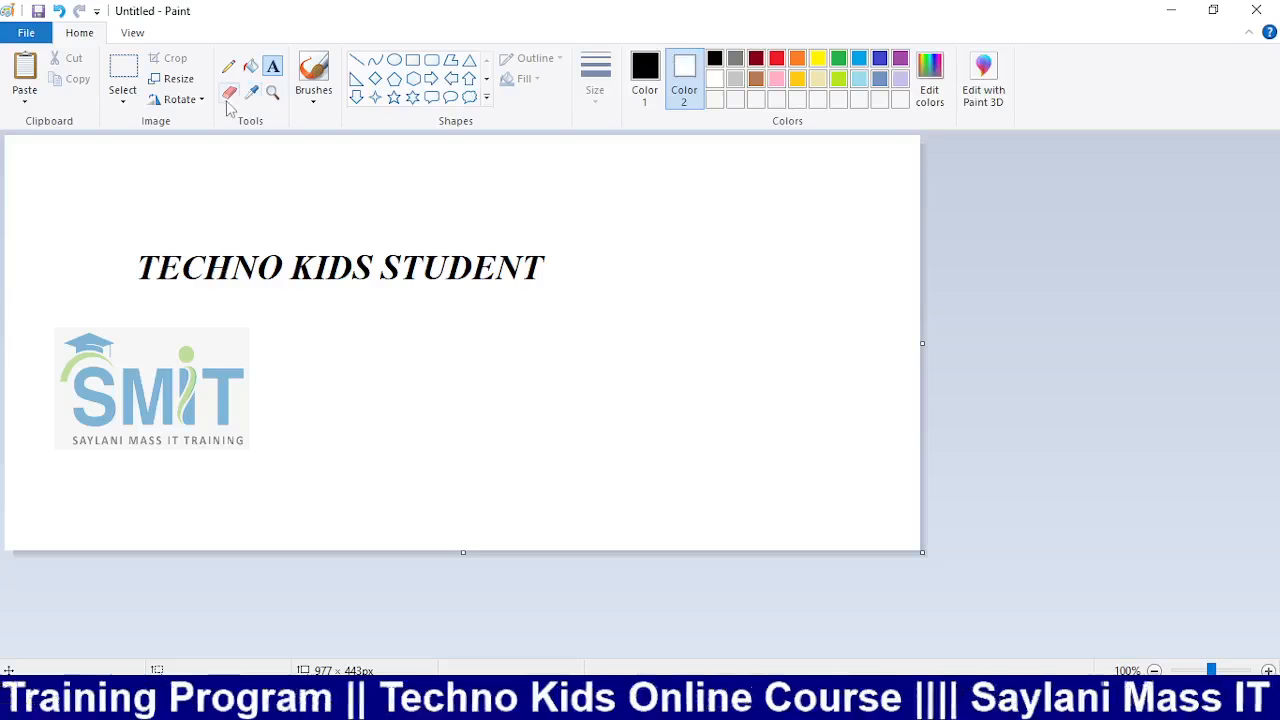
click(229, 101)
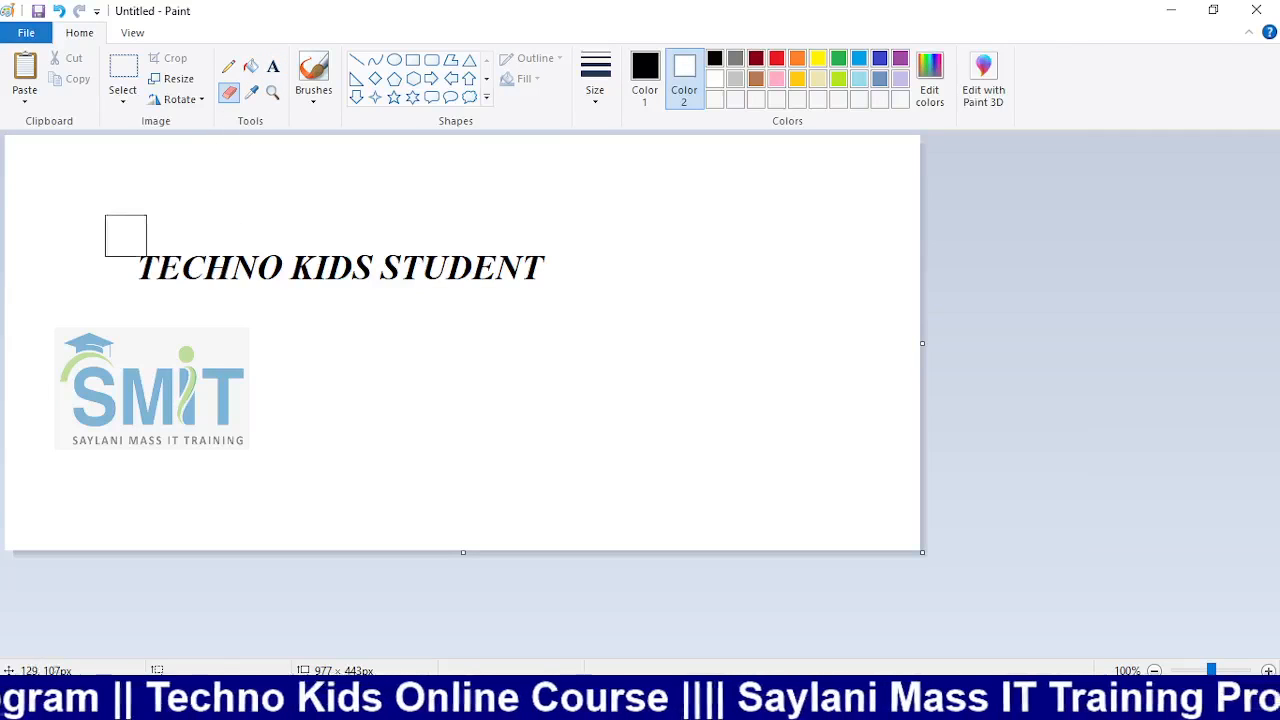
drag(120, 236, 322, 234)
key(ctrl+z)
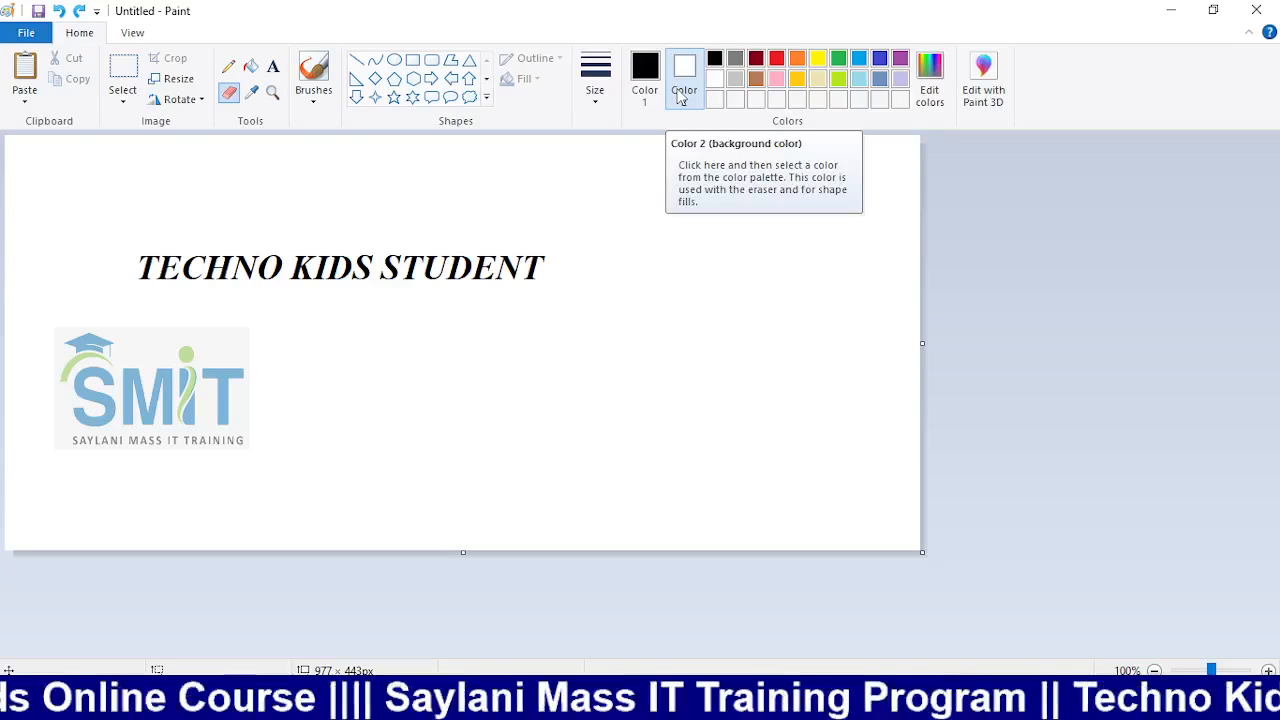
key(ctrl+z)
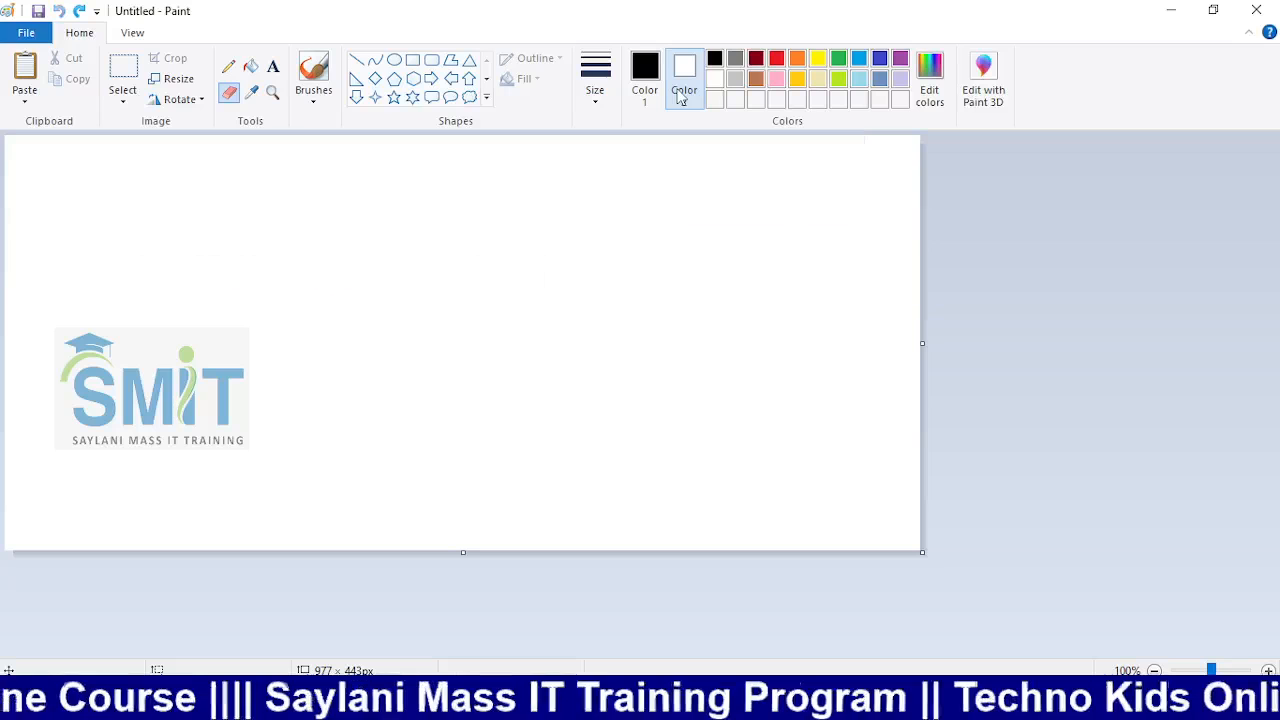
Fill the canvas black and test a white eraser band, undoing the band
click(250, 66)
click(357, 175)
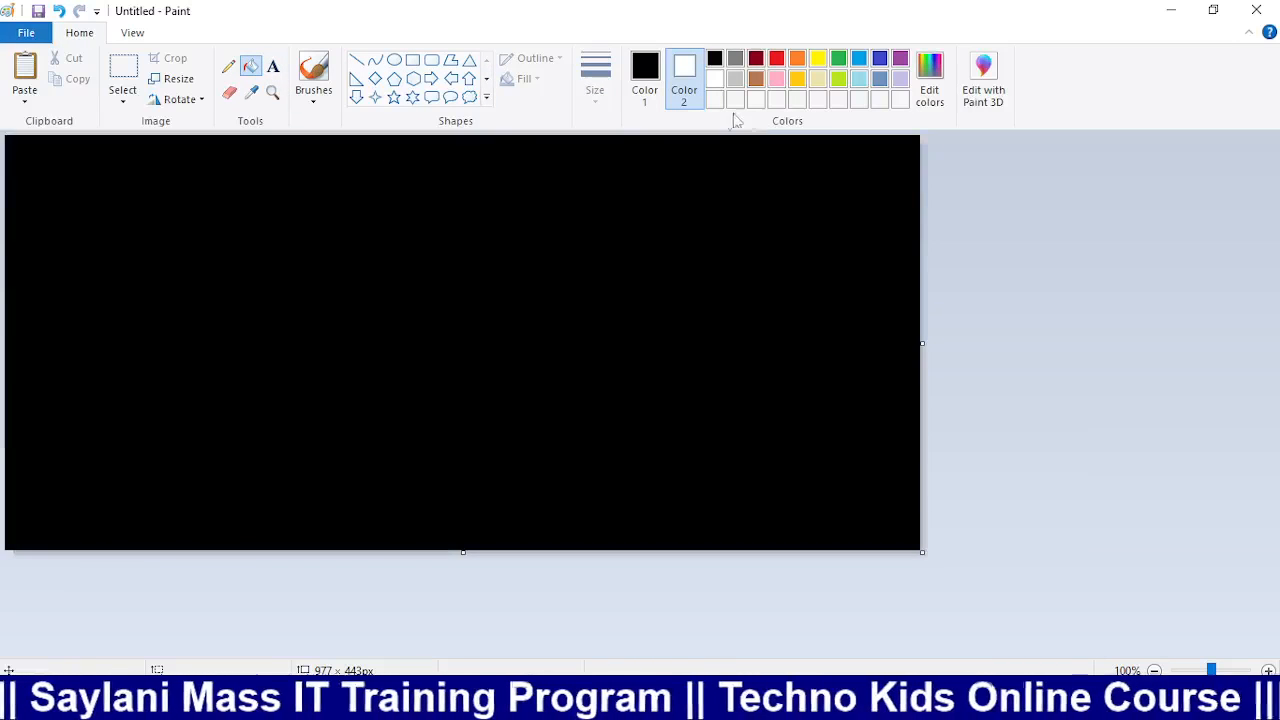
click(233, 95)
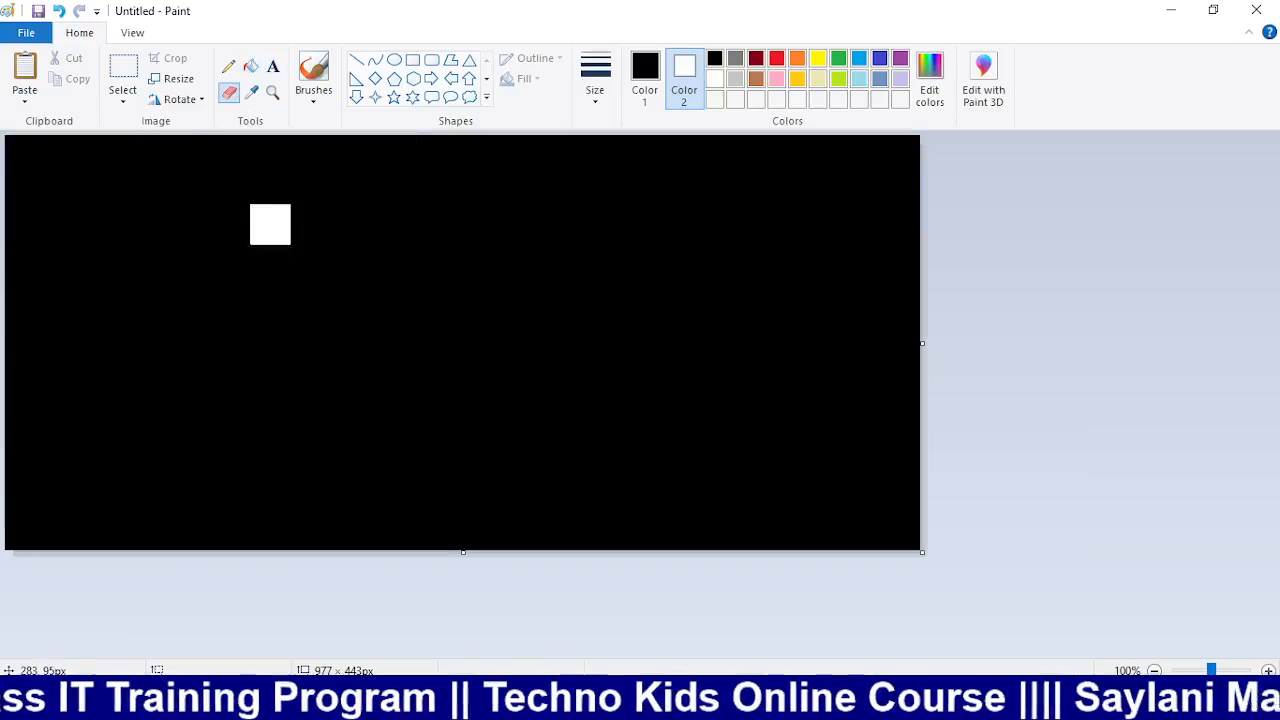
drag(210, 216, 450, 215)
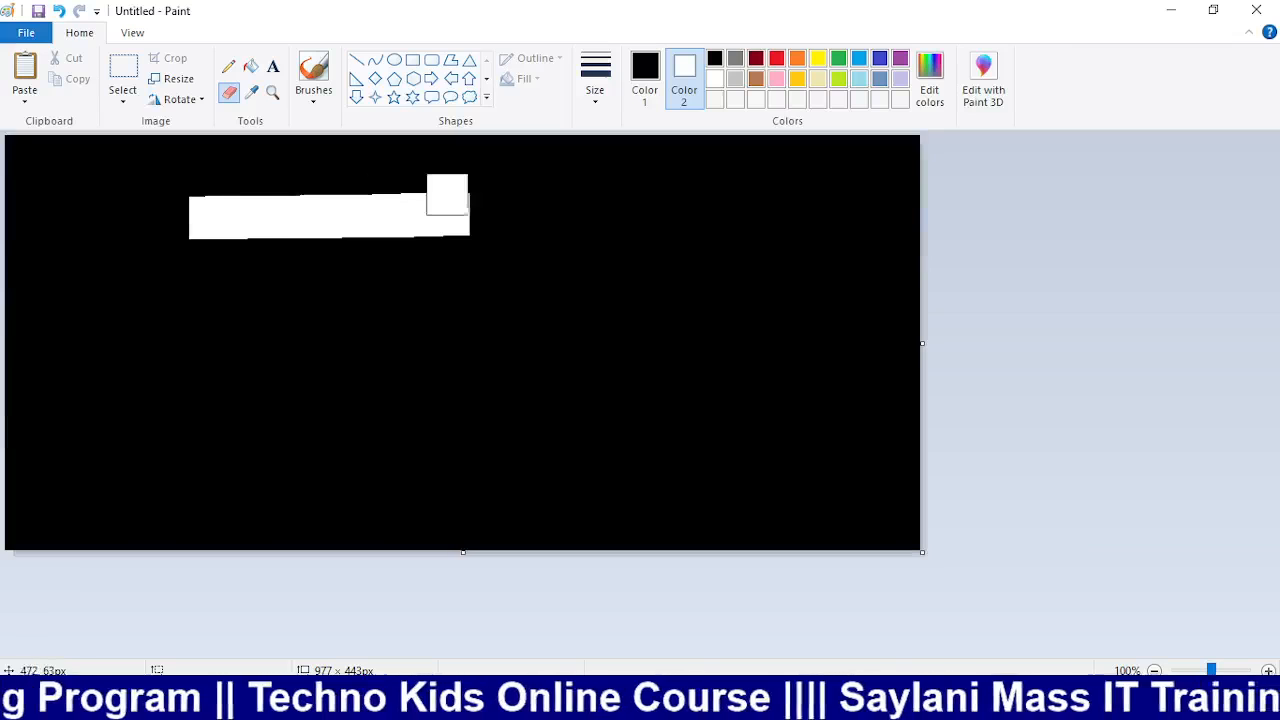
key(ctrl+z)
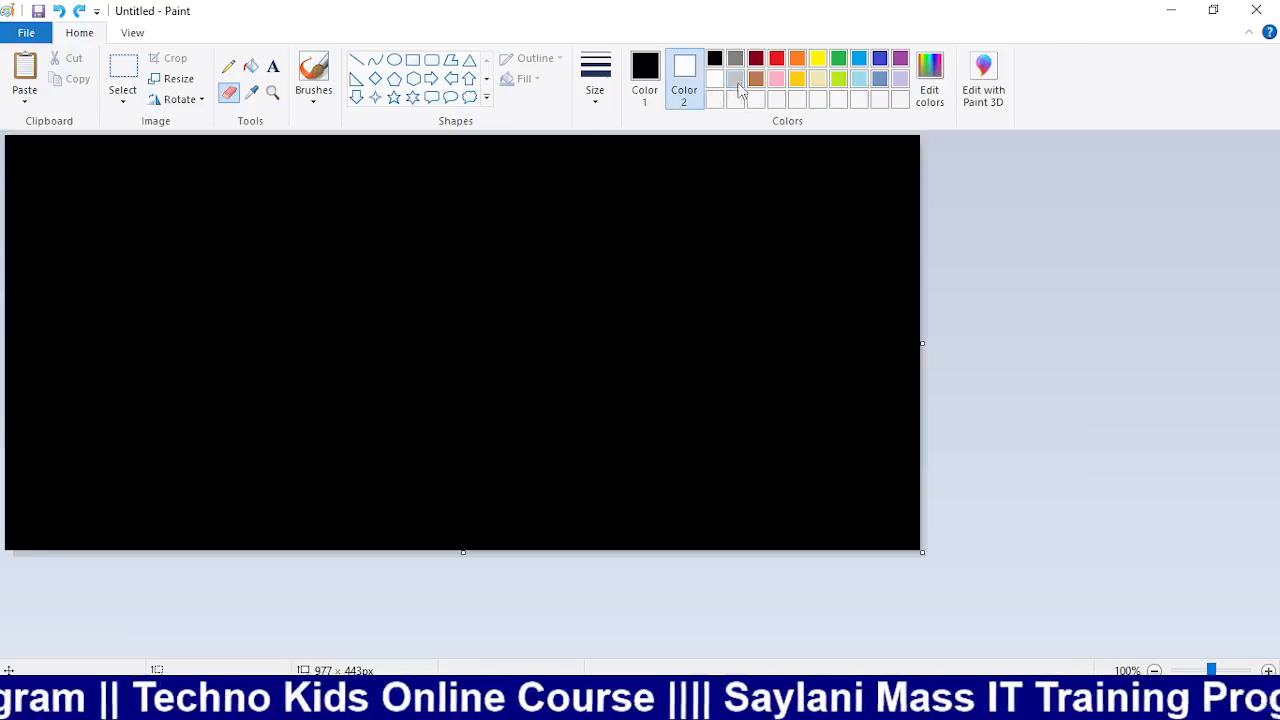
Paint horizontal and vertical brown eraser bands, then undo back to the bare logo
click(756, 79)
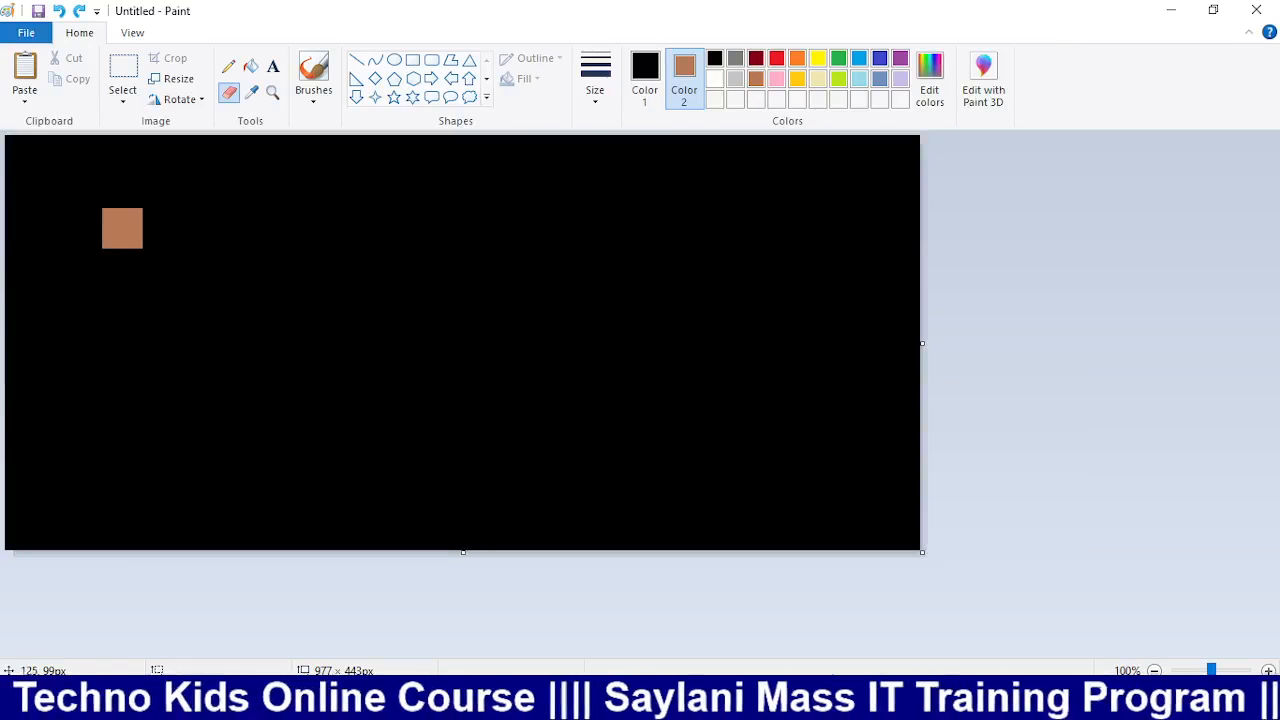
drag(121, 229, 551, 226)
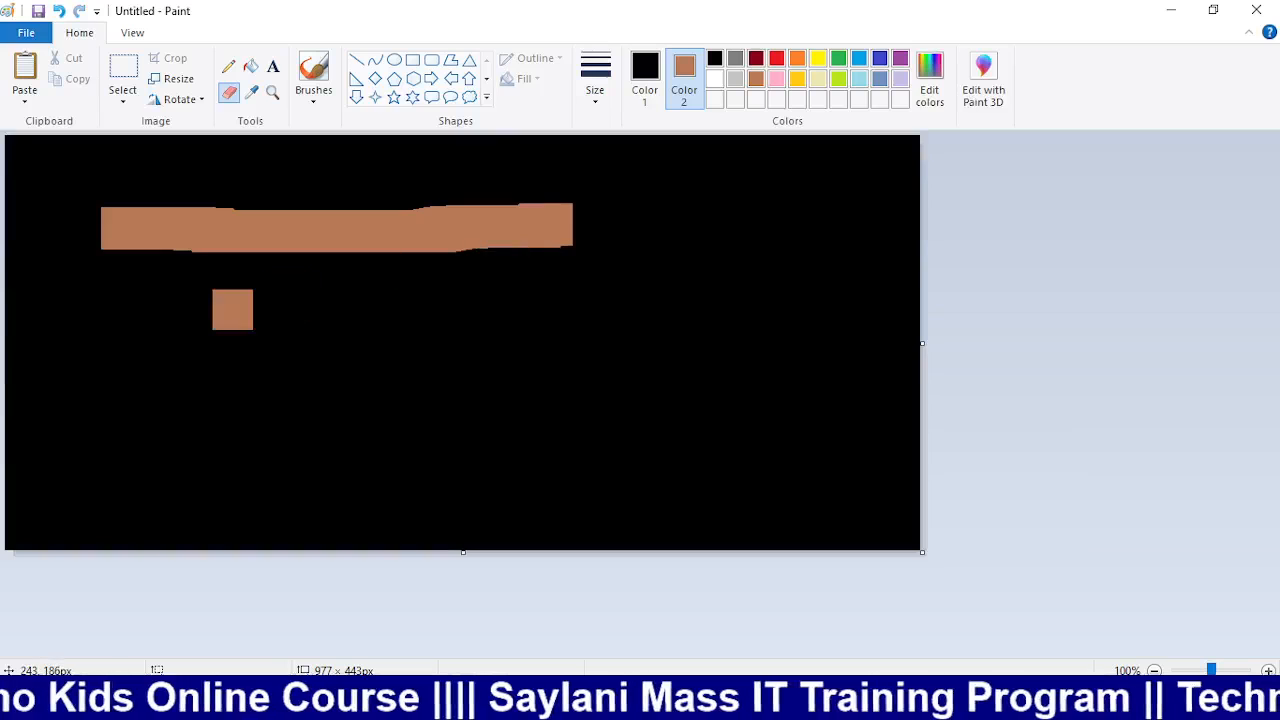
drag(157, 312, 590, 318)
drag(646, 208, 648, 366)
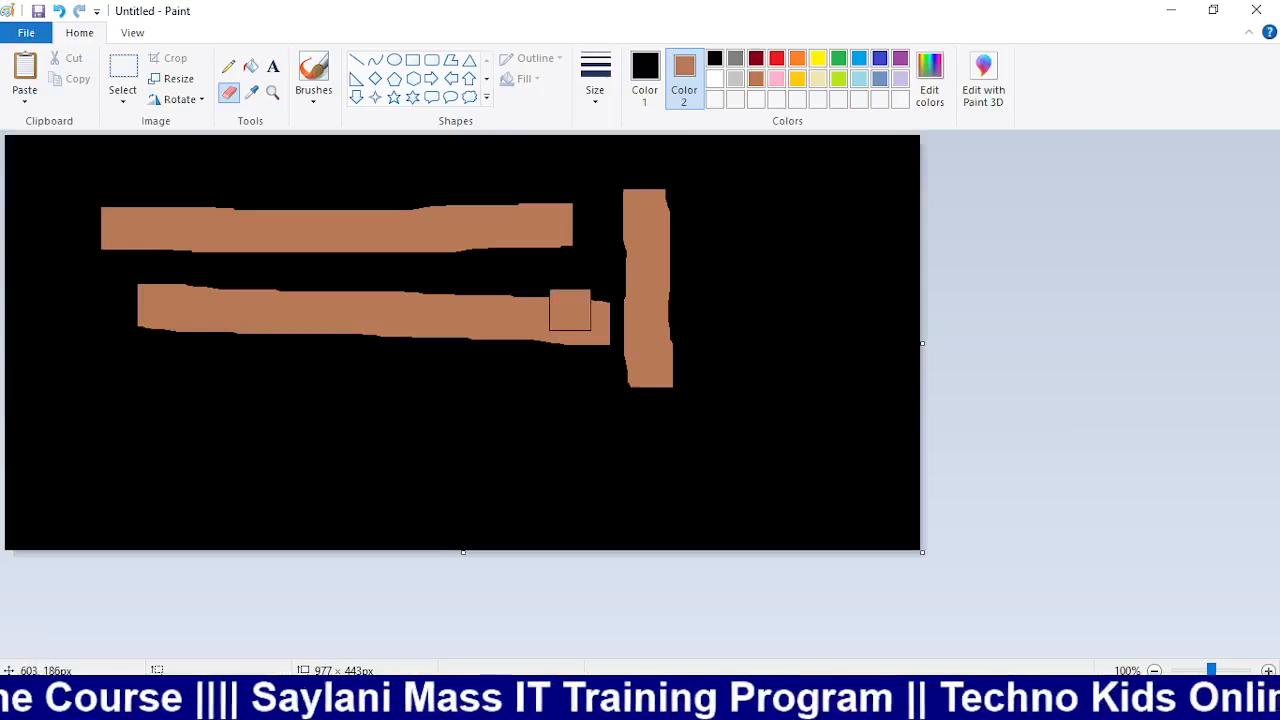
key(ctrl+z)
key(ctrl+z)
key(ctrl+z)
key(ctrl+z)
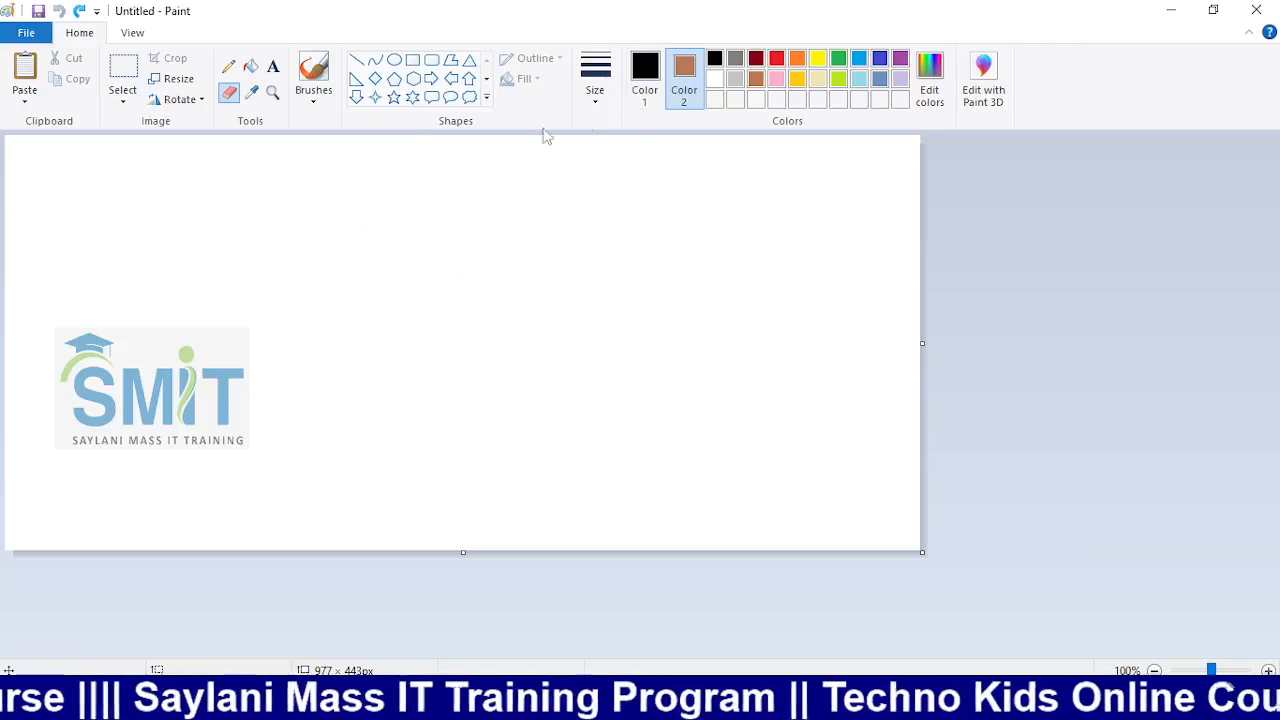
With white Color 2, type 'TECHNO KIDS STUDENT' in a new text box above the logo and select it
click(714, 78)
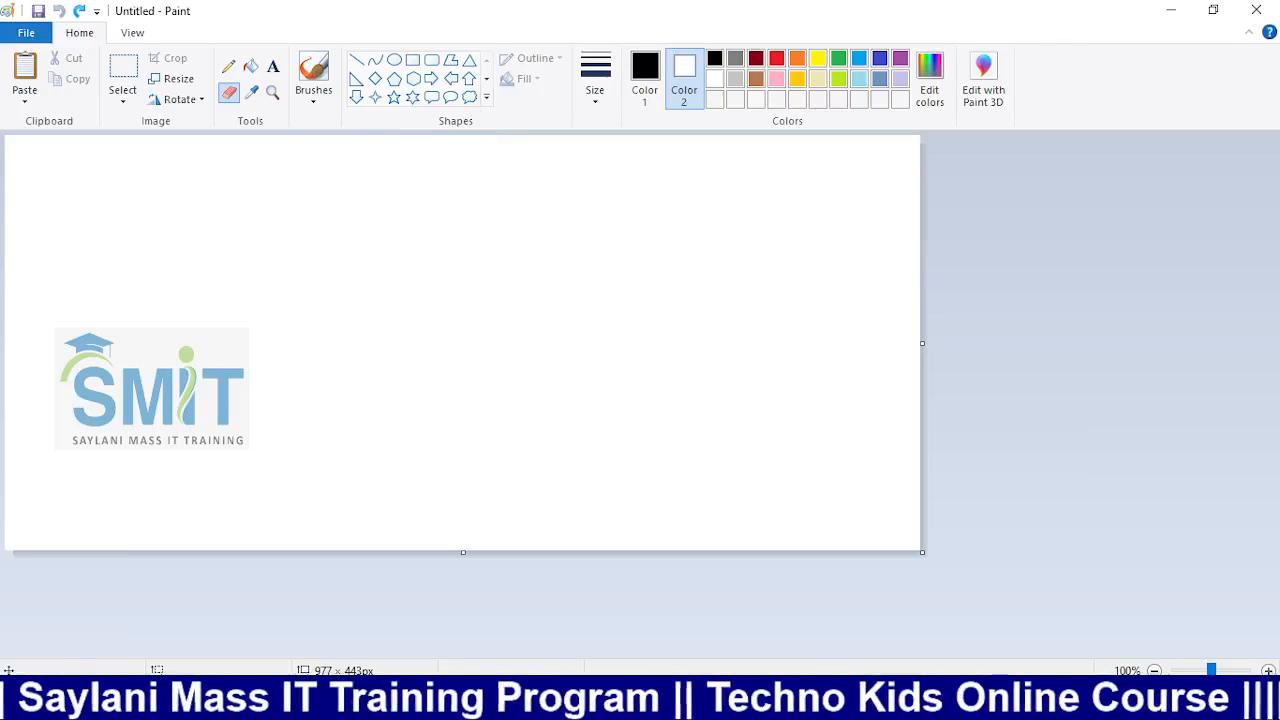
click(273, 68)
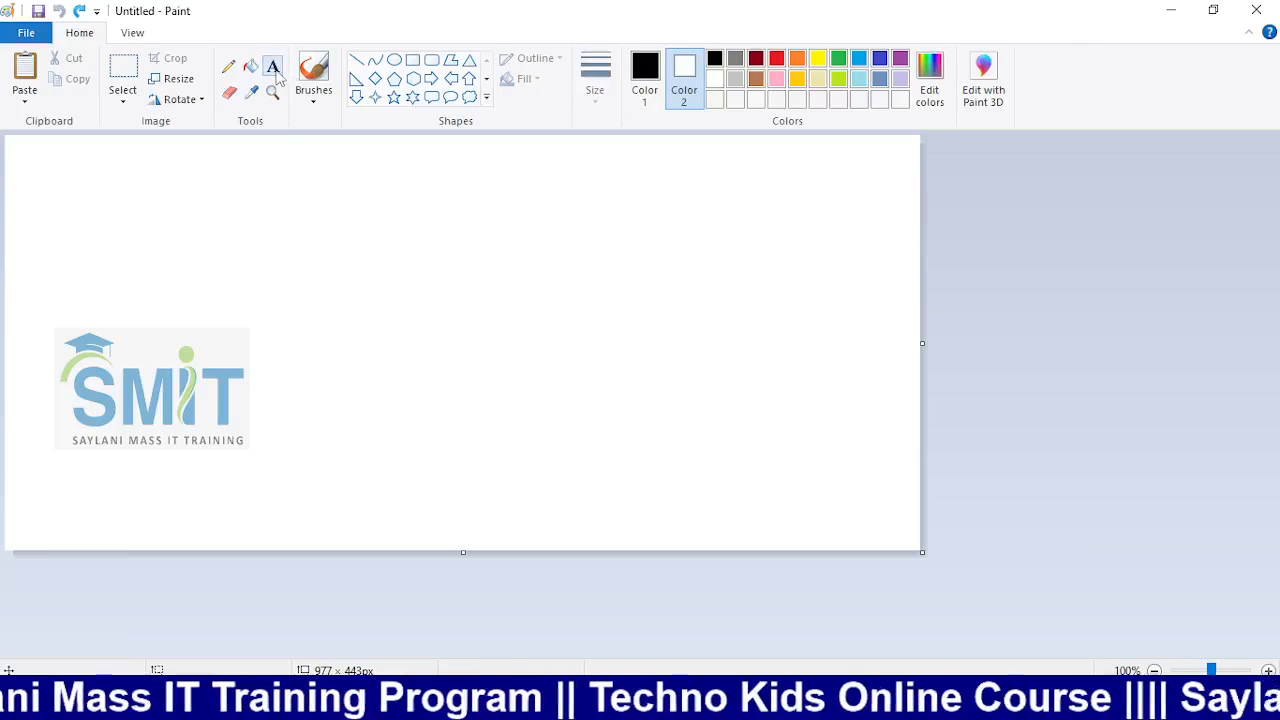
drag(203, 207, 774, 345)
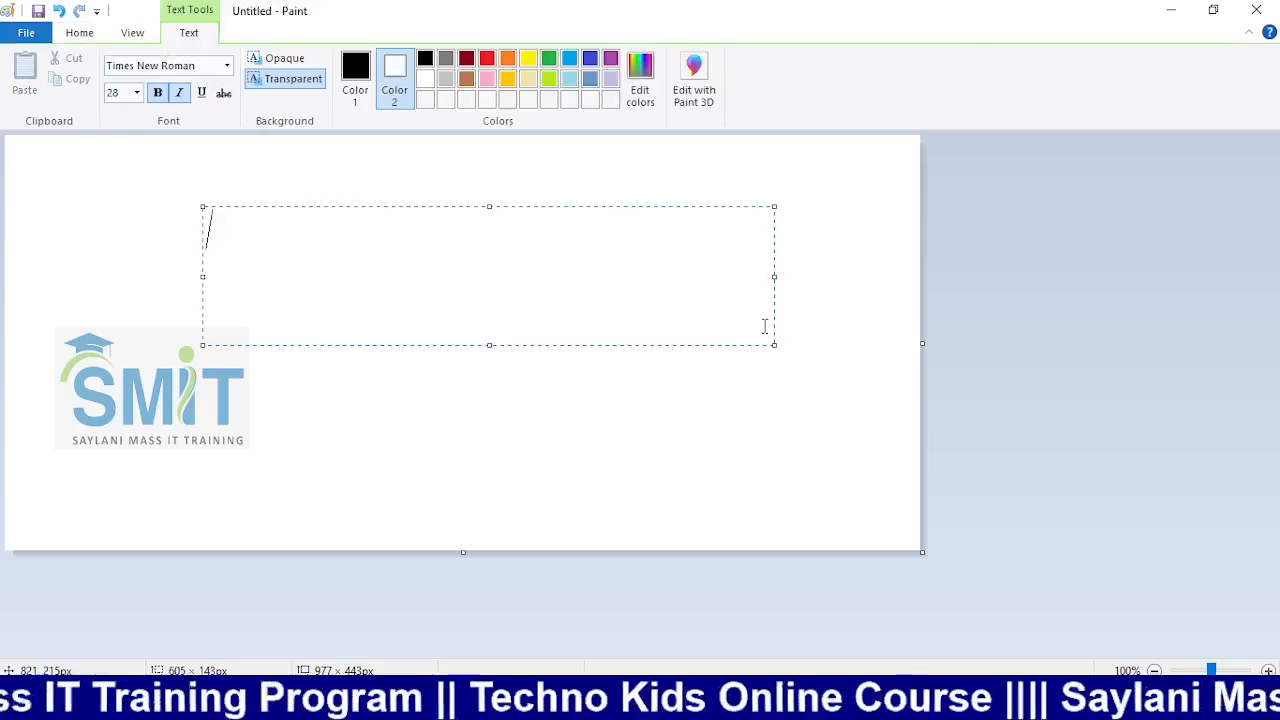
text(TECN)
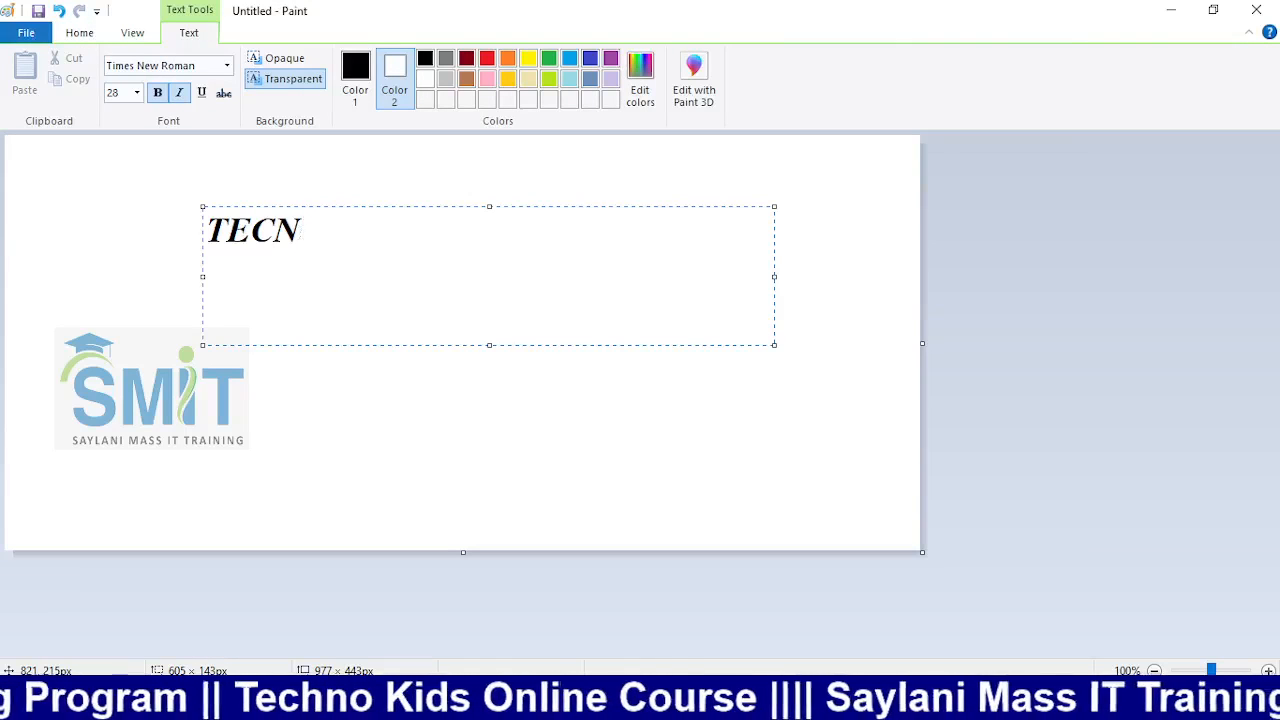
key(BackSpace)
key(BackSpace)
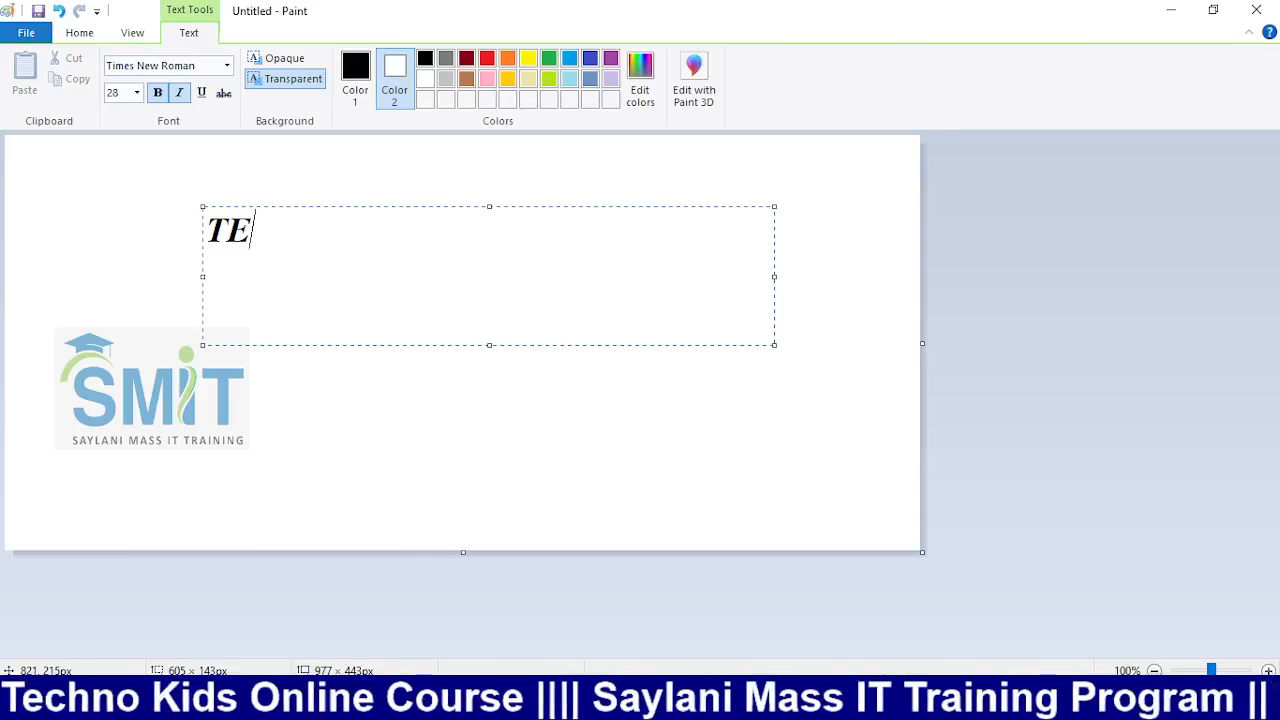
text(CHNO K)
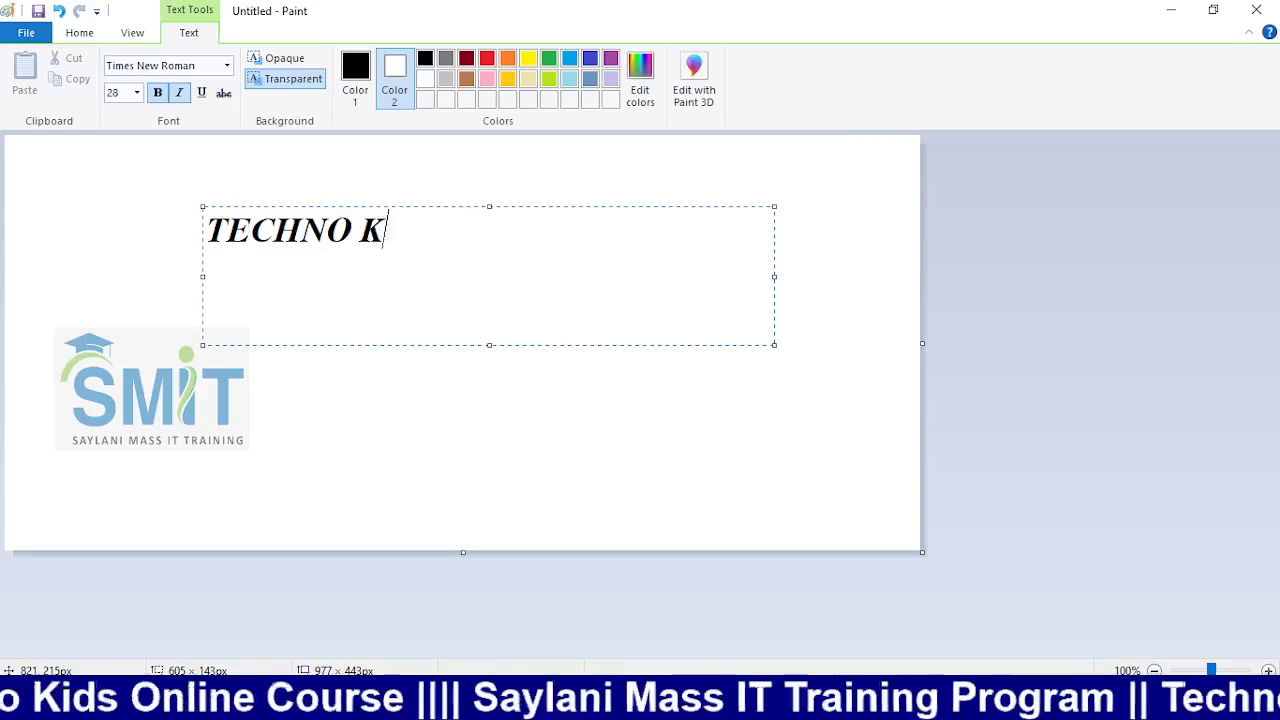
text(IDS STUDENT)
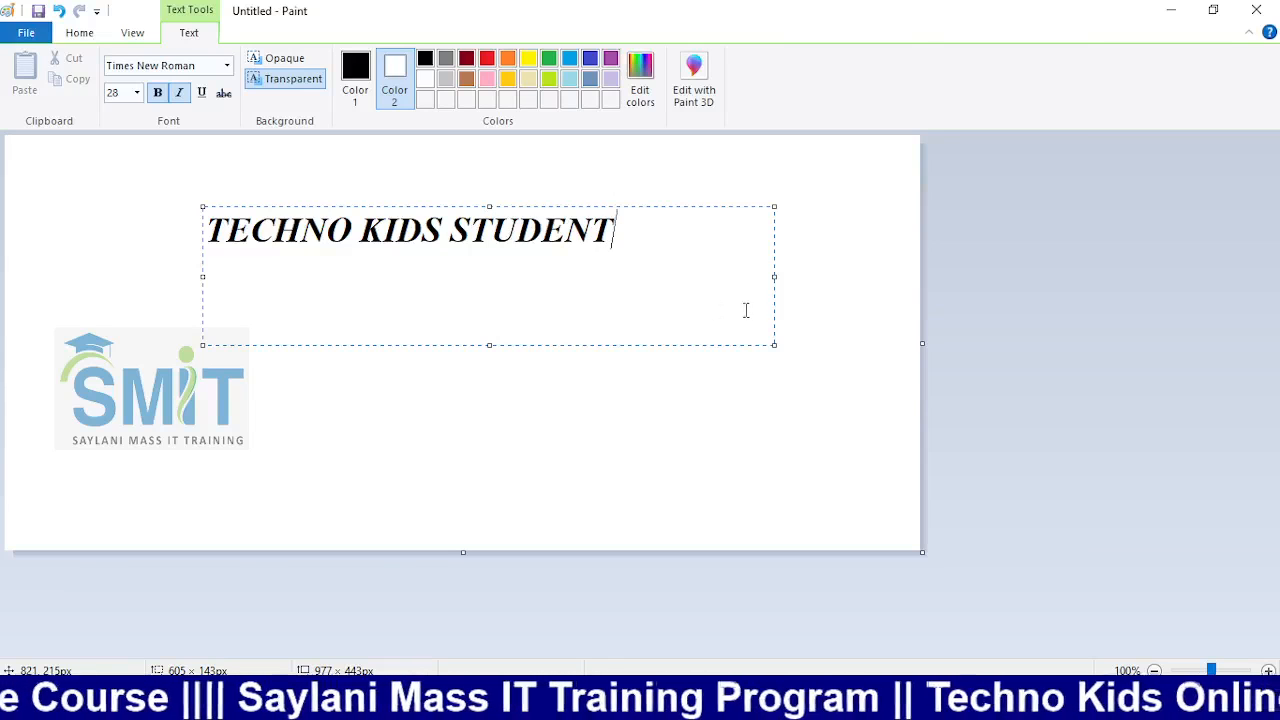
drag(629, 305, 168, 225)
click(355, 80)
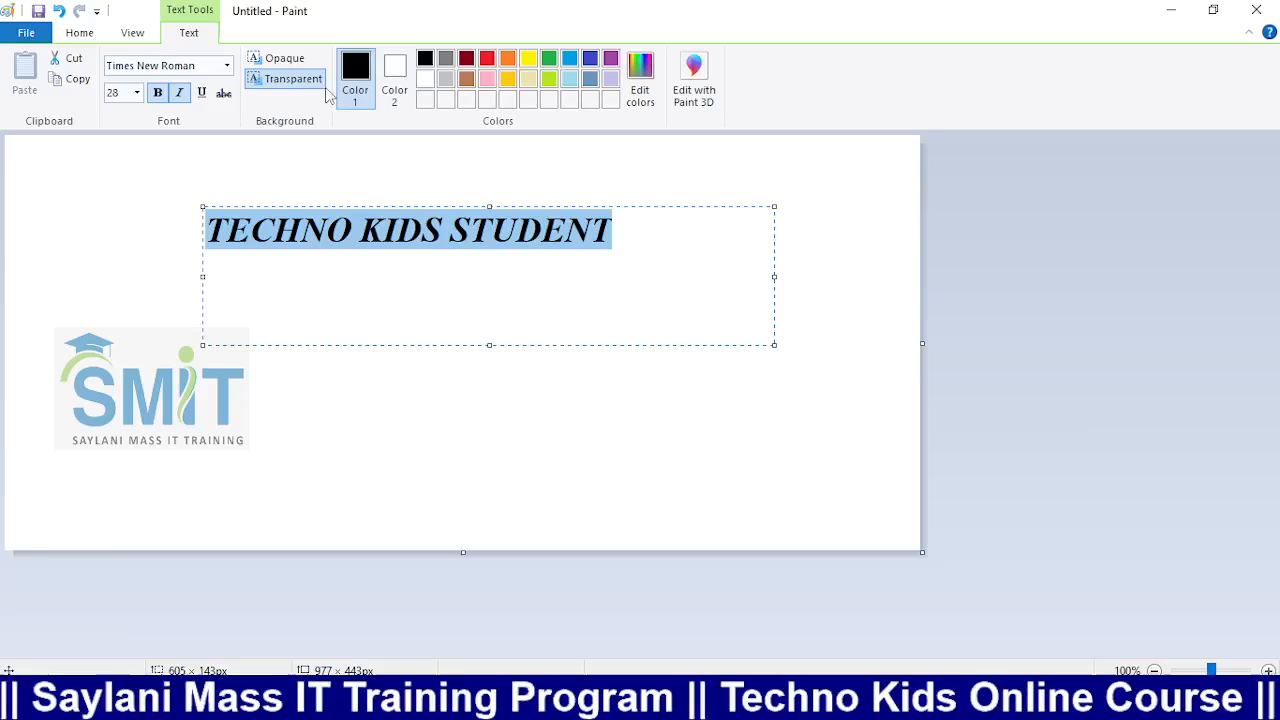
Recolour the selected title light blue, then pick the Eraser with green as Color 1
click(467, 60)
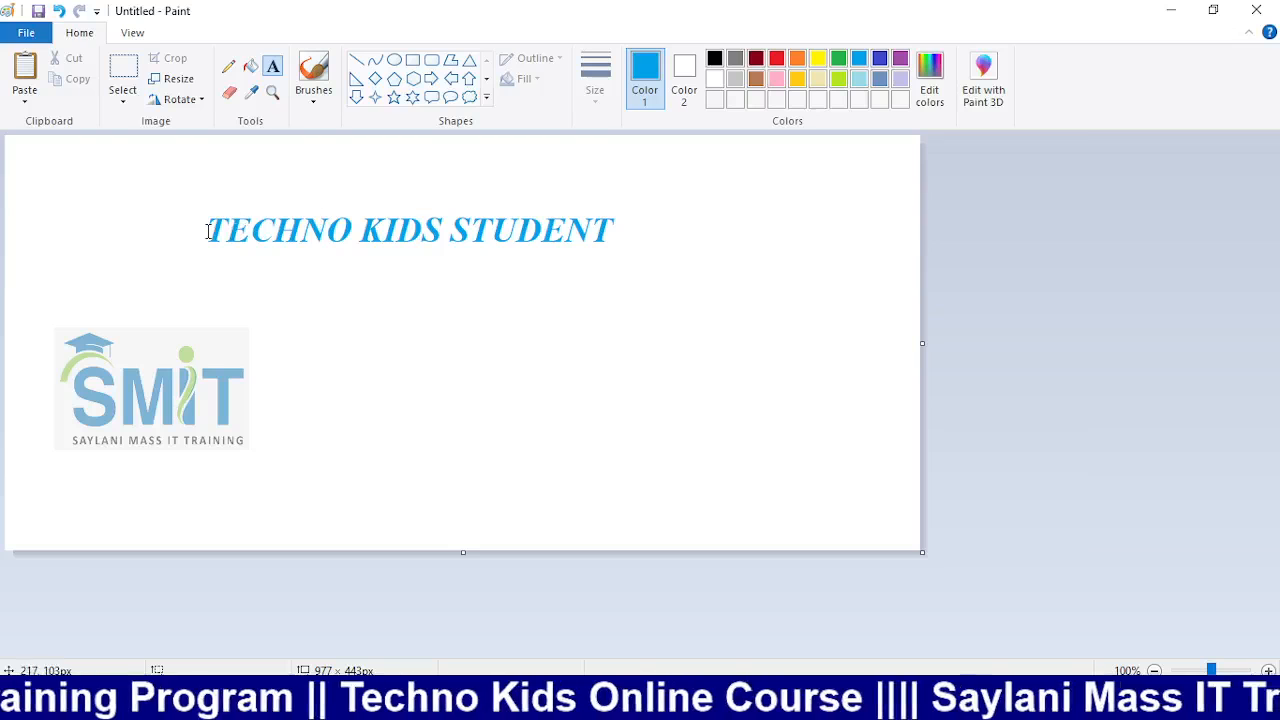
click(230, 92)
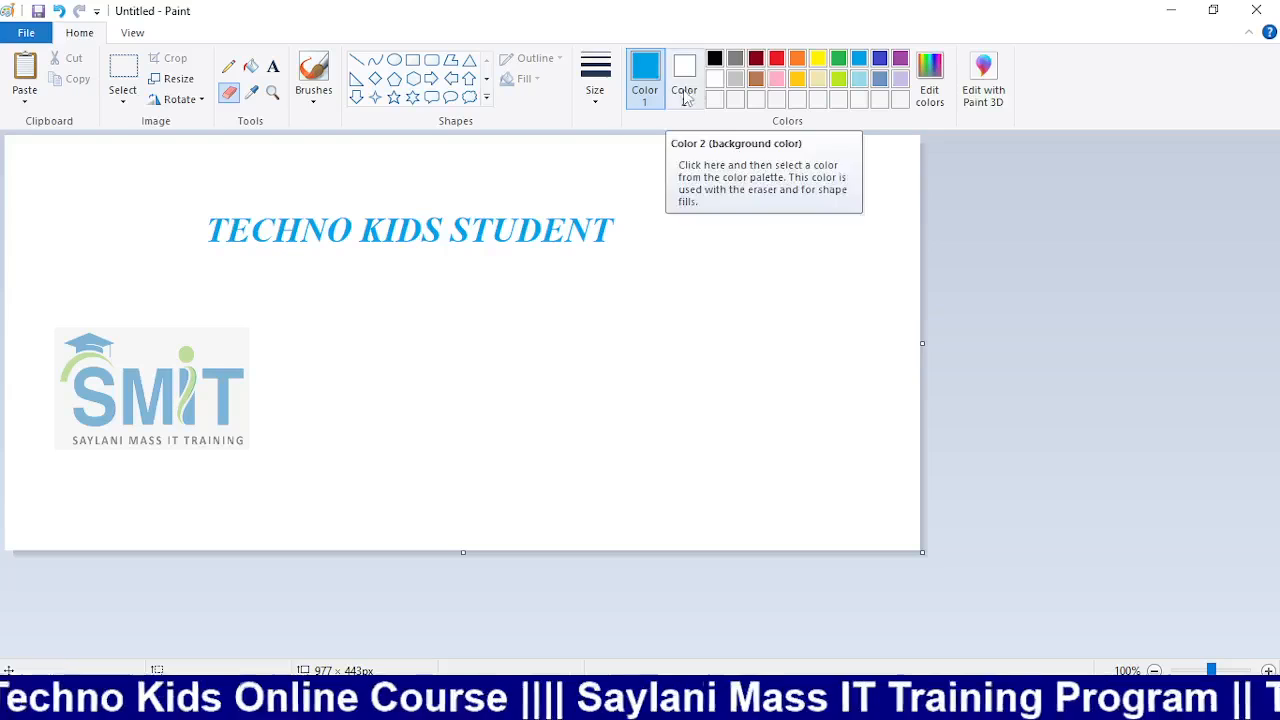
click(838, 58)
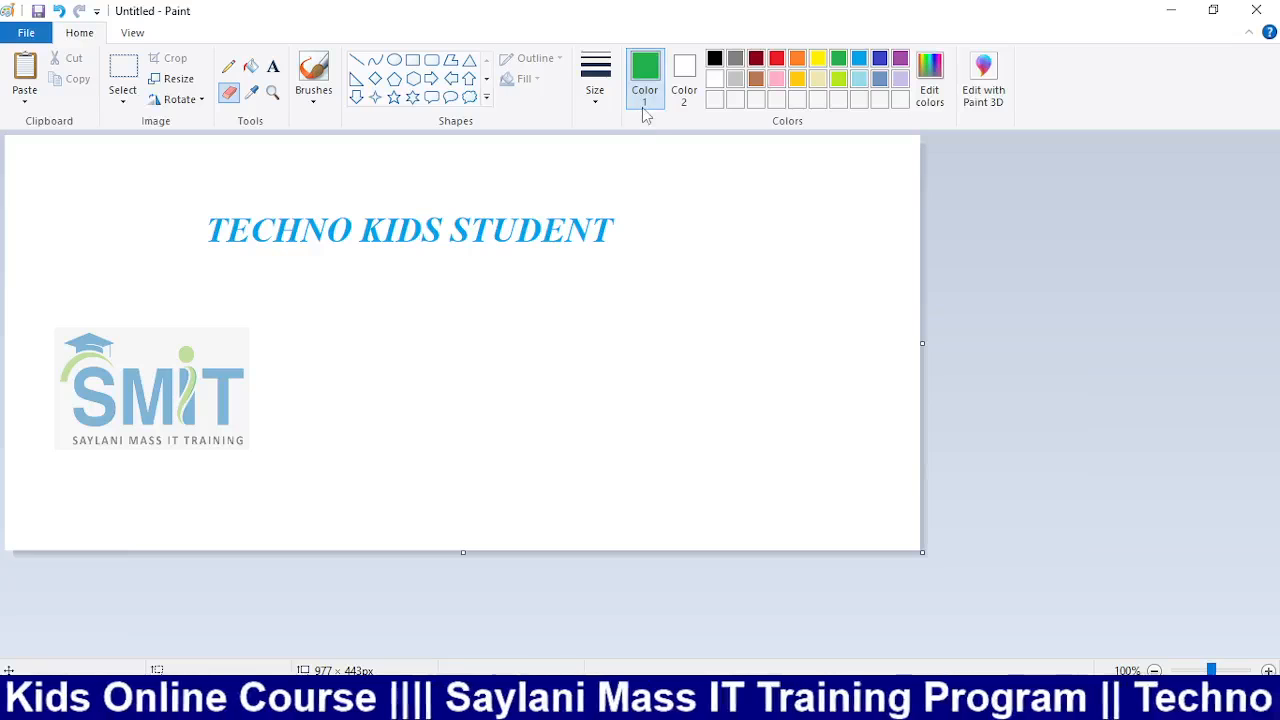
Set Color 2 green and Color 1 light blue, then eraser-sweep the title to recolour it teal-green
key(ctrl+z)
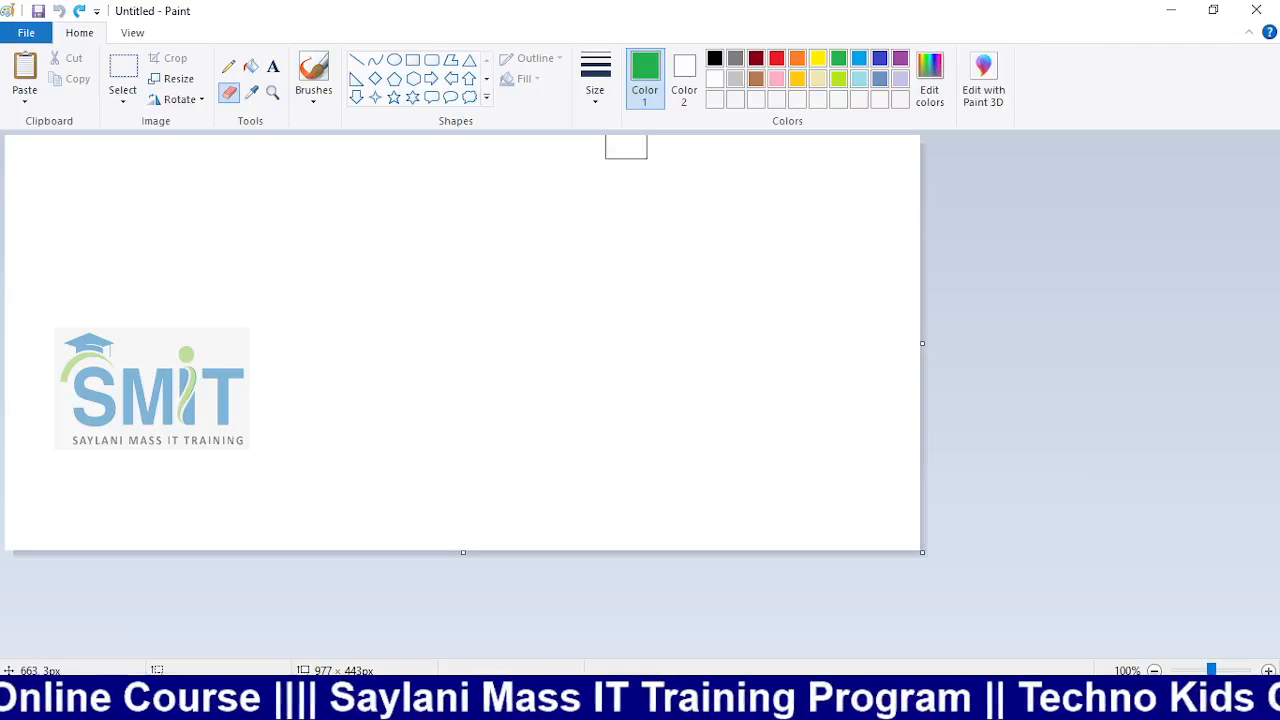
key(ctrl+y)
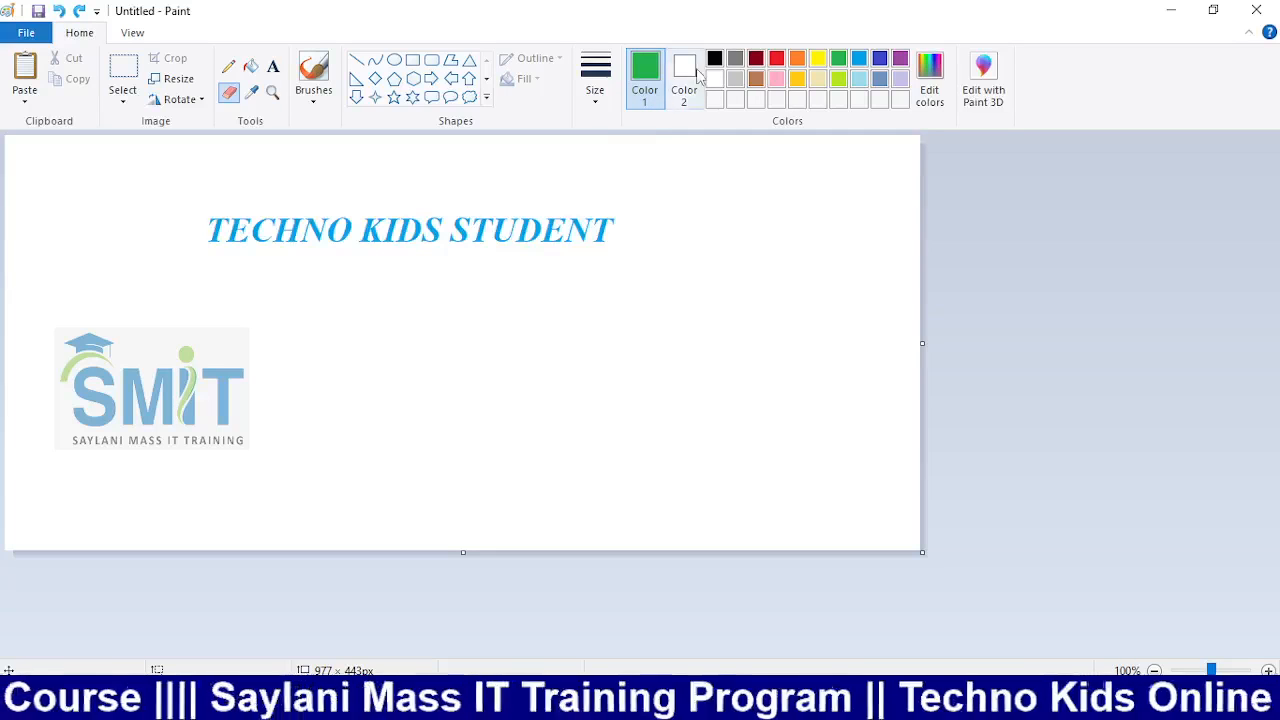
click(684, 78)
click(845, 57)
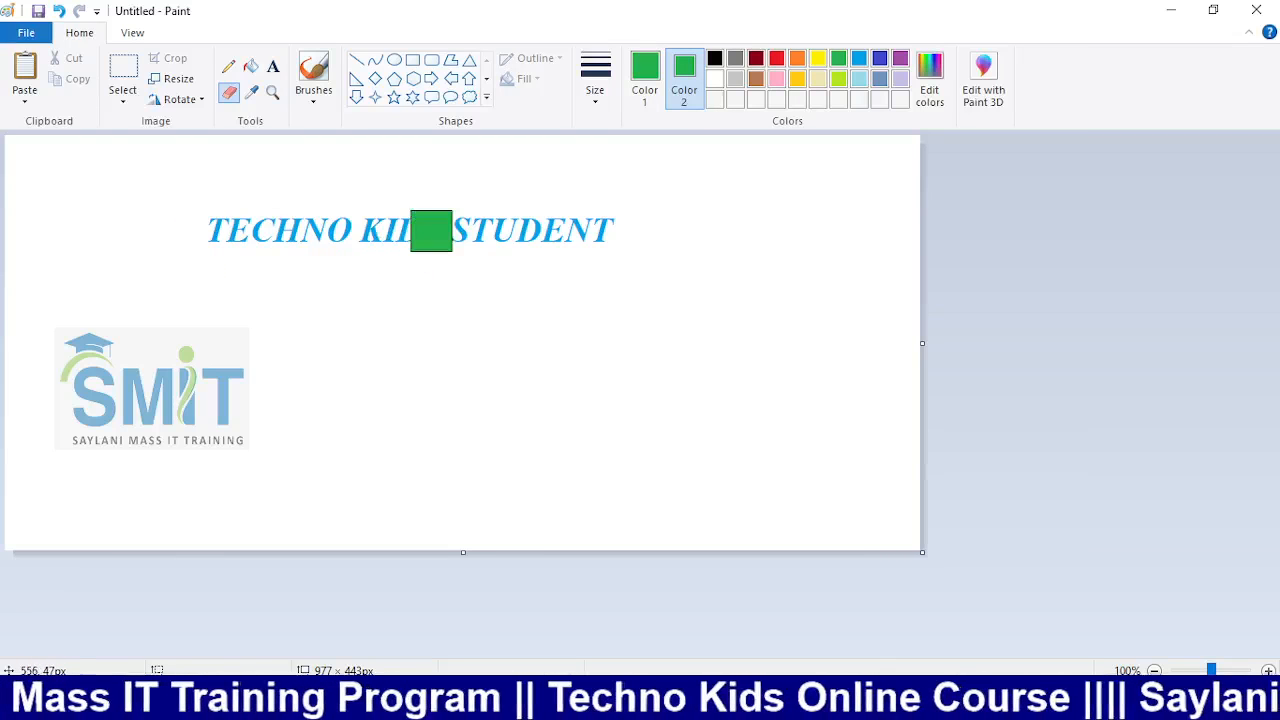
click(645, 75)
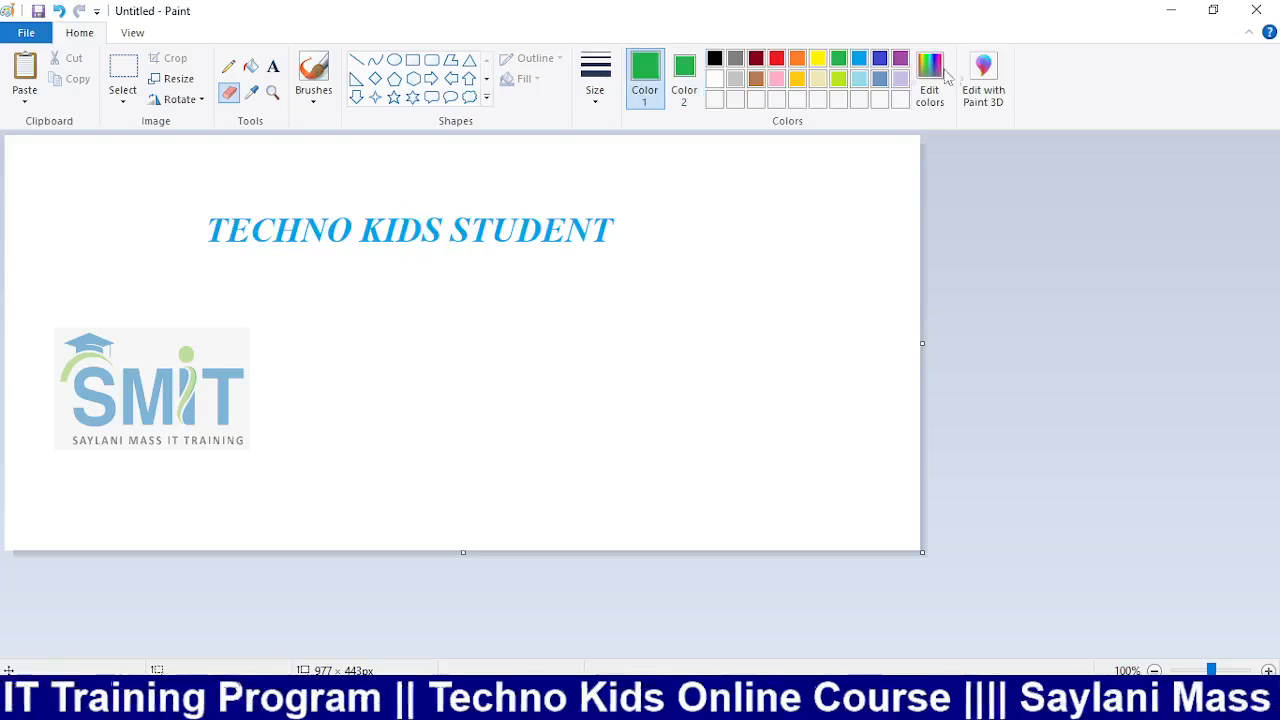
click(858, 57)
drag(221, 251, 620, 249)
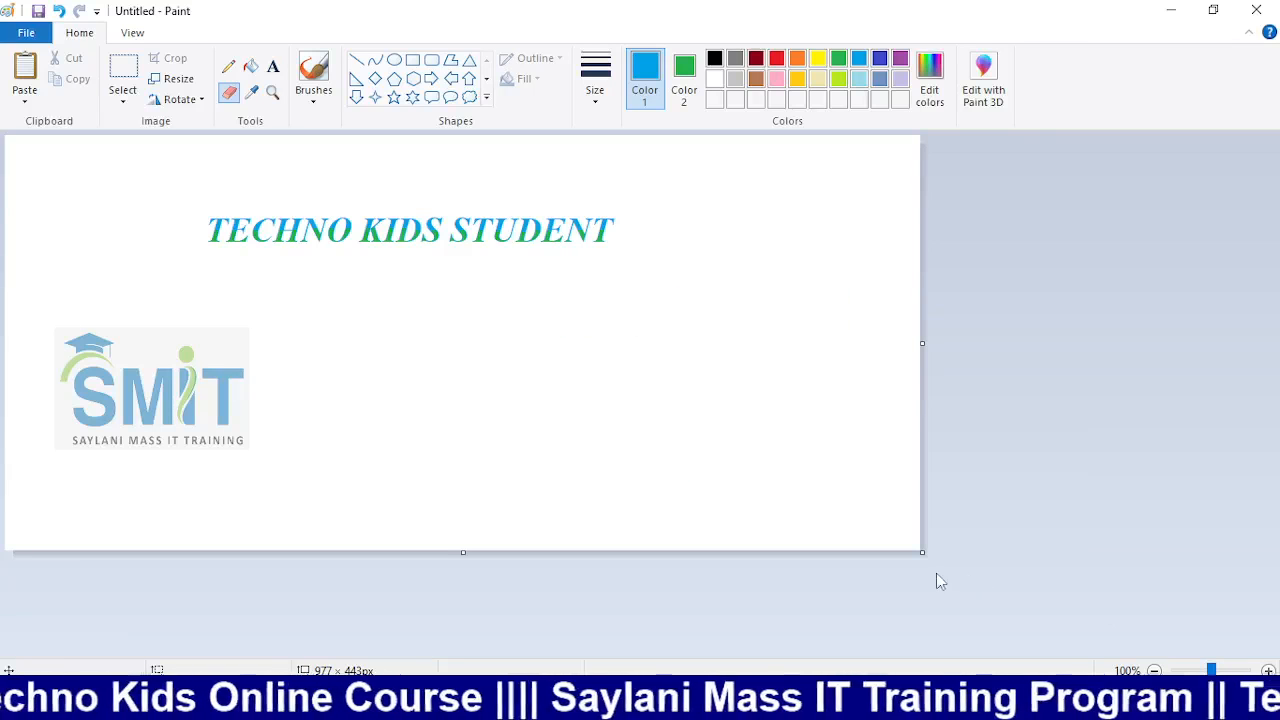
Zoom the canvas to 200%, undo the green title recolouring, and start a new picture
click(1268, 671)
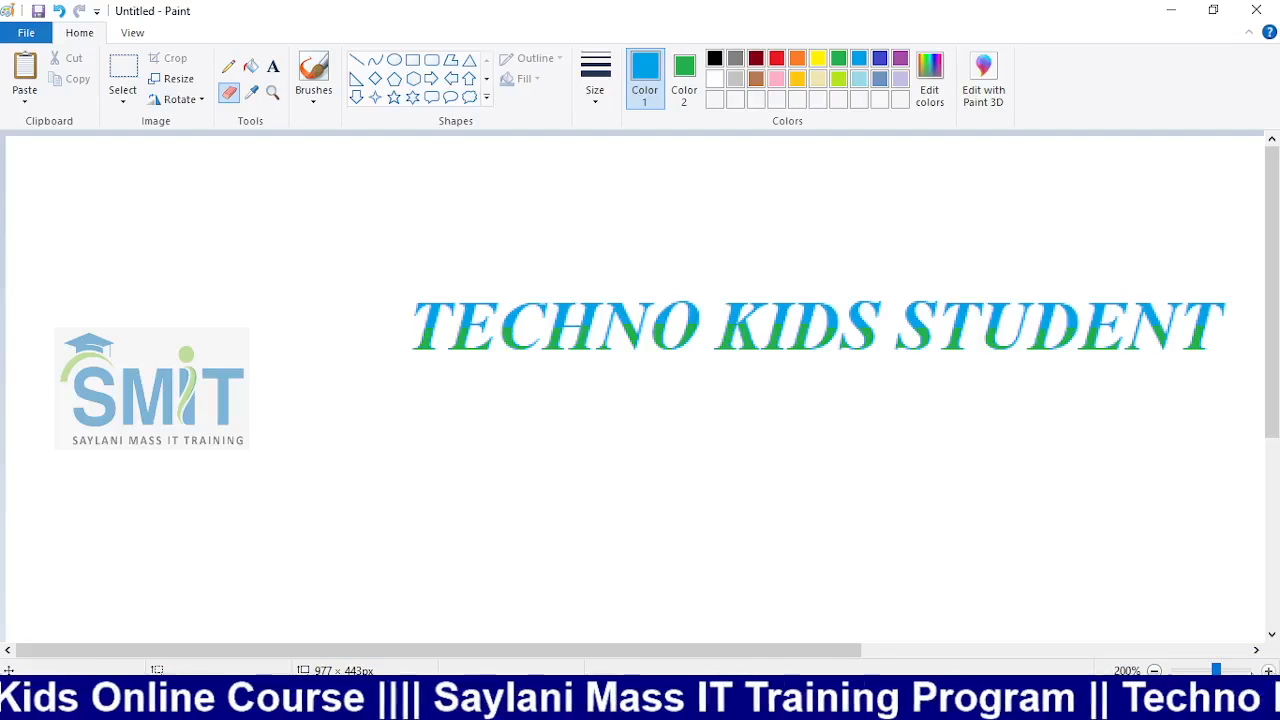
drag(699, 650, 882, 650)
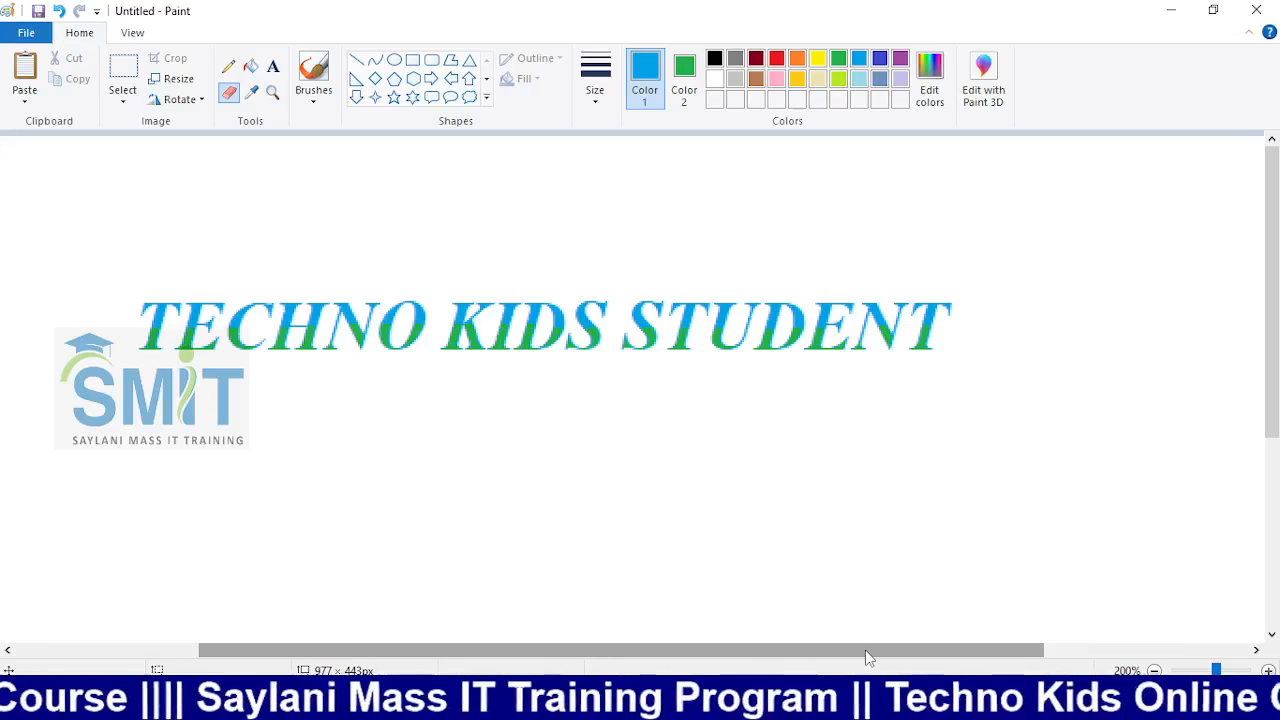
key(ctrl+z)
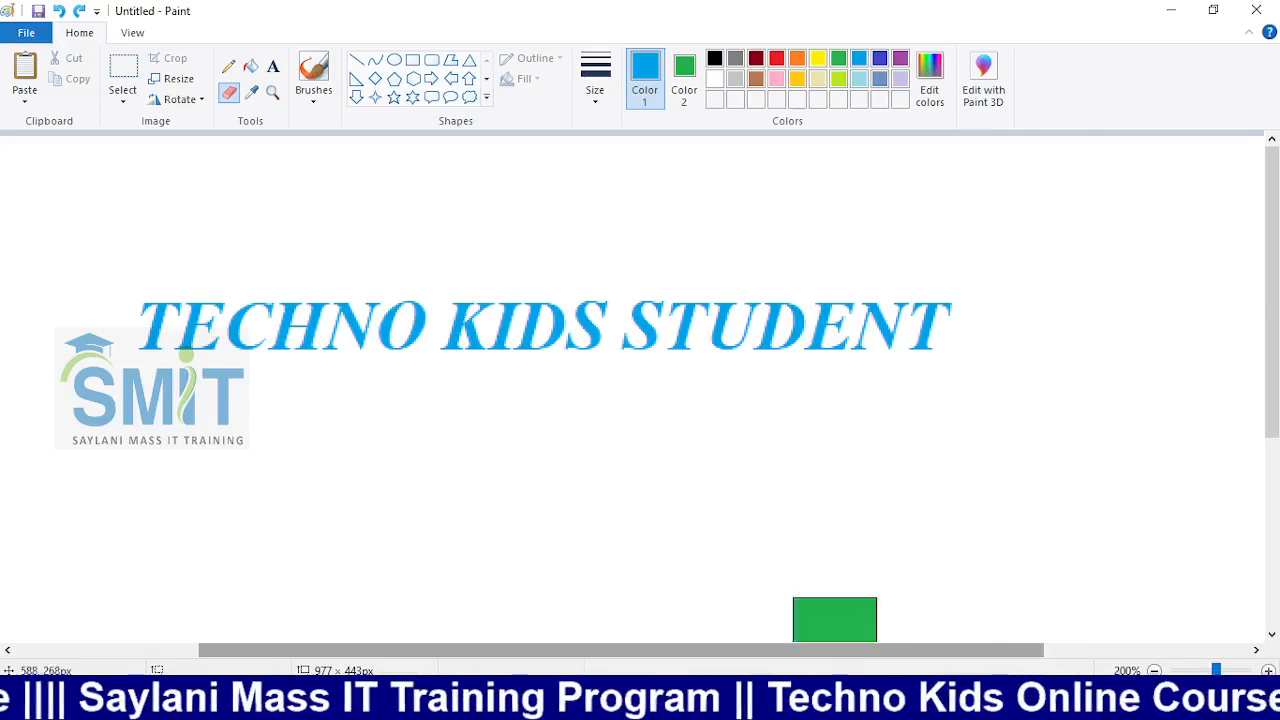
key(alt+F4)
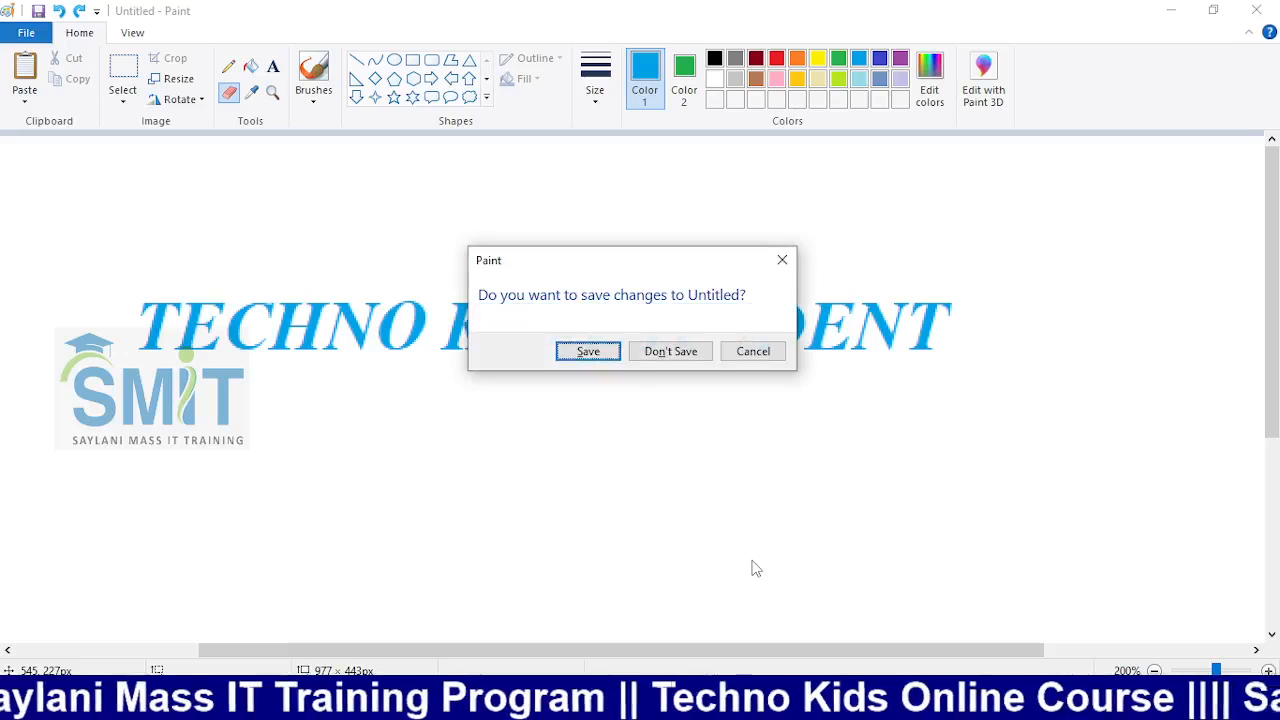
Discard changes, enlarge the canvas to 1190 × 501px, and type 'TECHNO KIDS STUDENT' in a text box
click(686, 356)
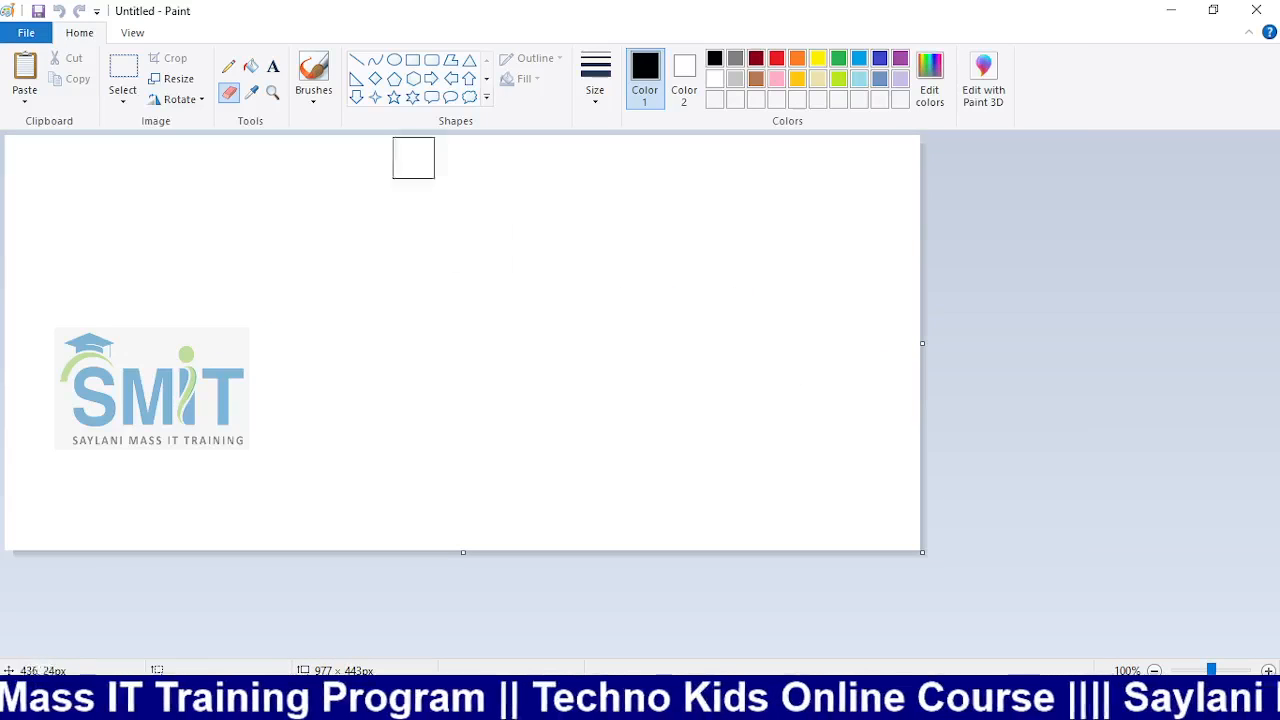
drag(922, 551, 1121, 606)
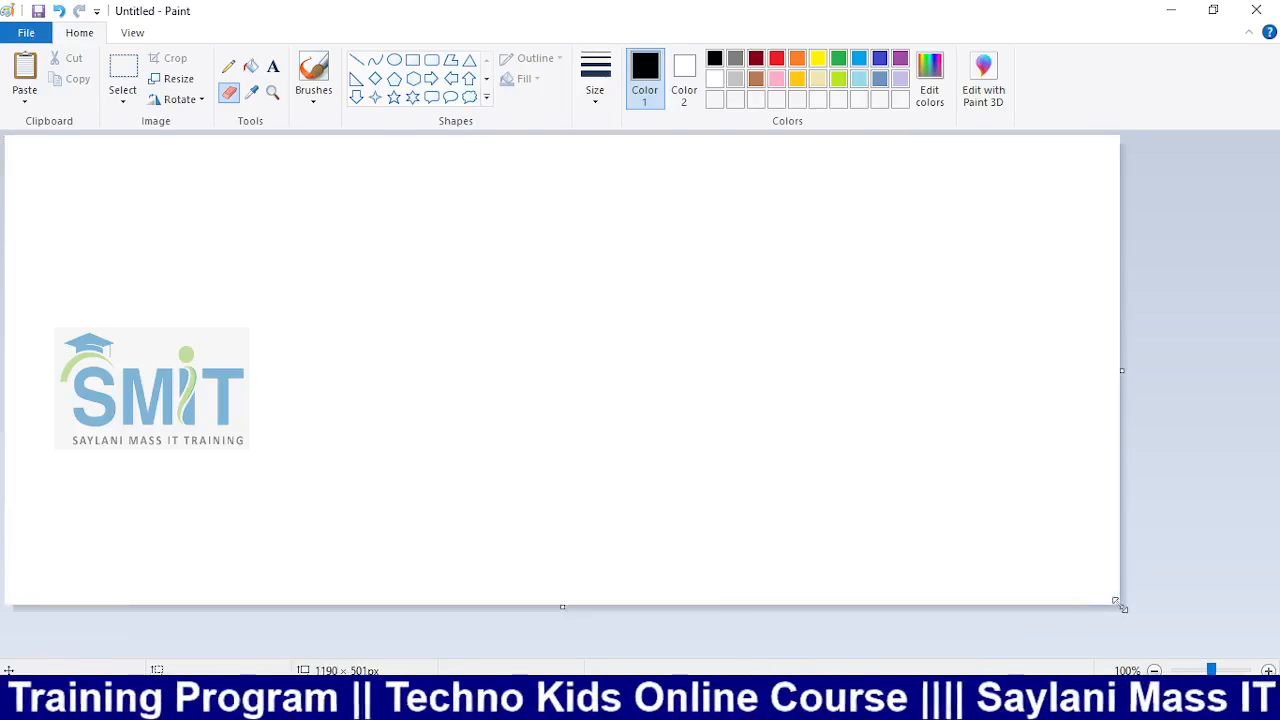
click(273, 67)
drag(218, 248, 827, 360)
text(TECHNO KIDS STUDENT)
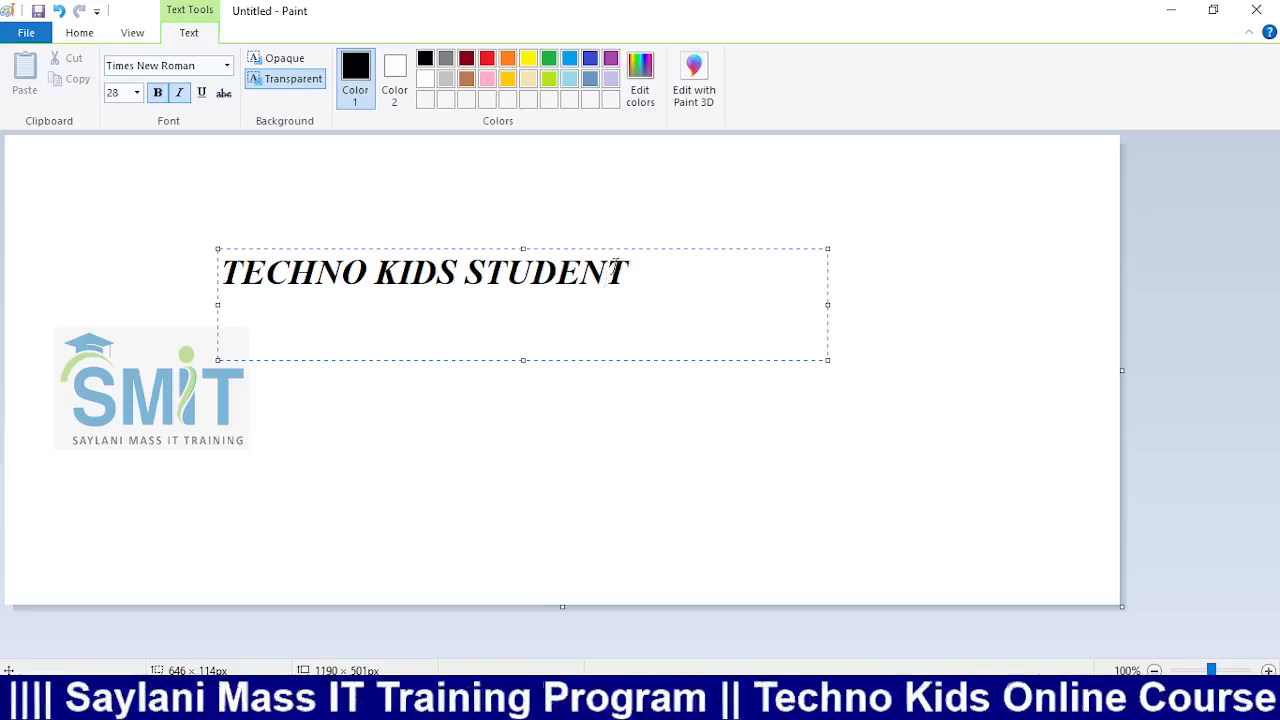
Set the title text to size 48 and widen its box to fit one line
drag(614, 270, 214, 280)
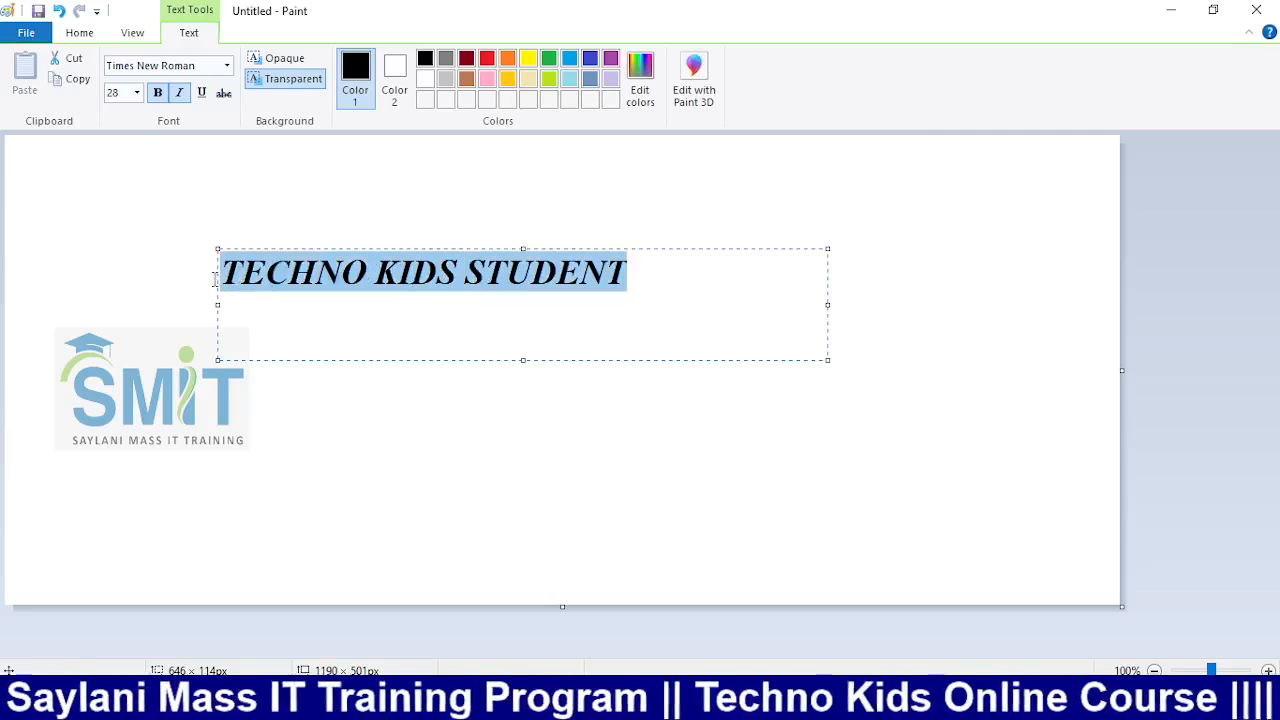
click(138, 93)
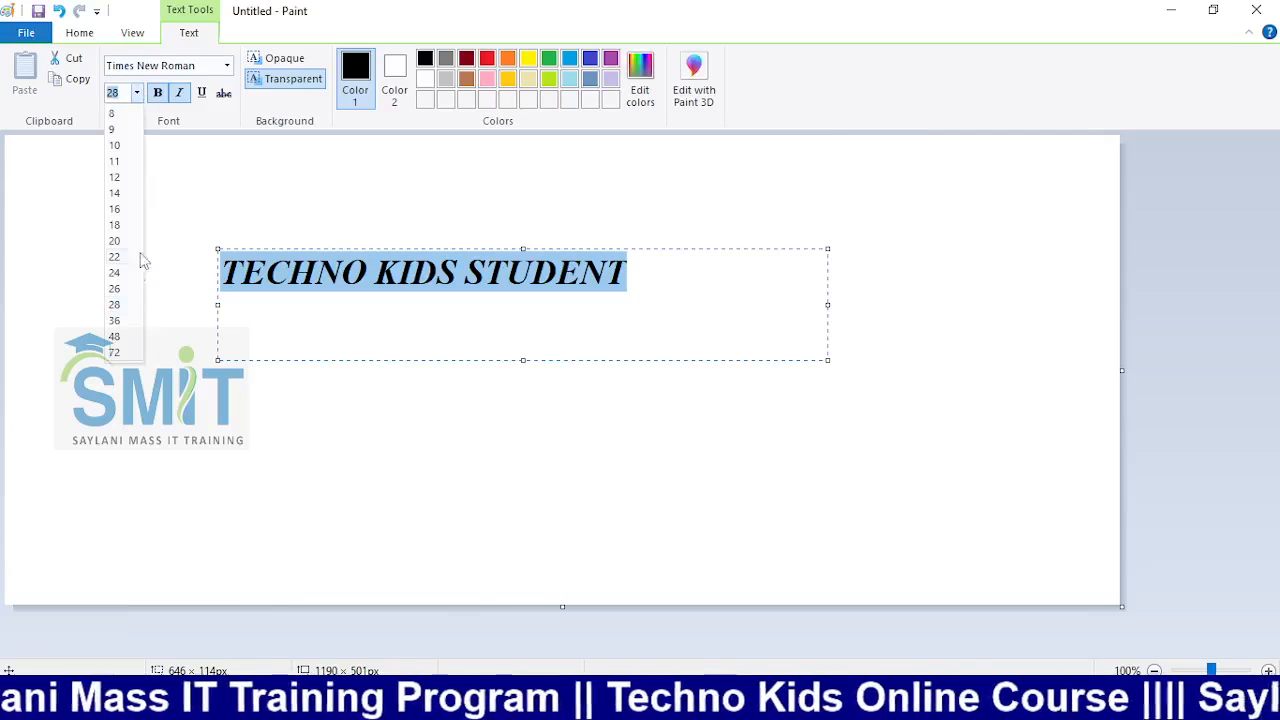
click(116, 336)
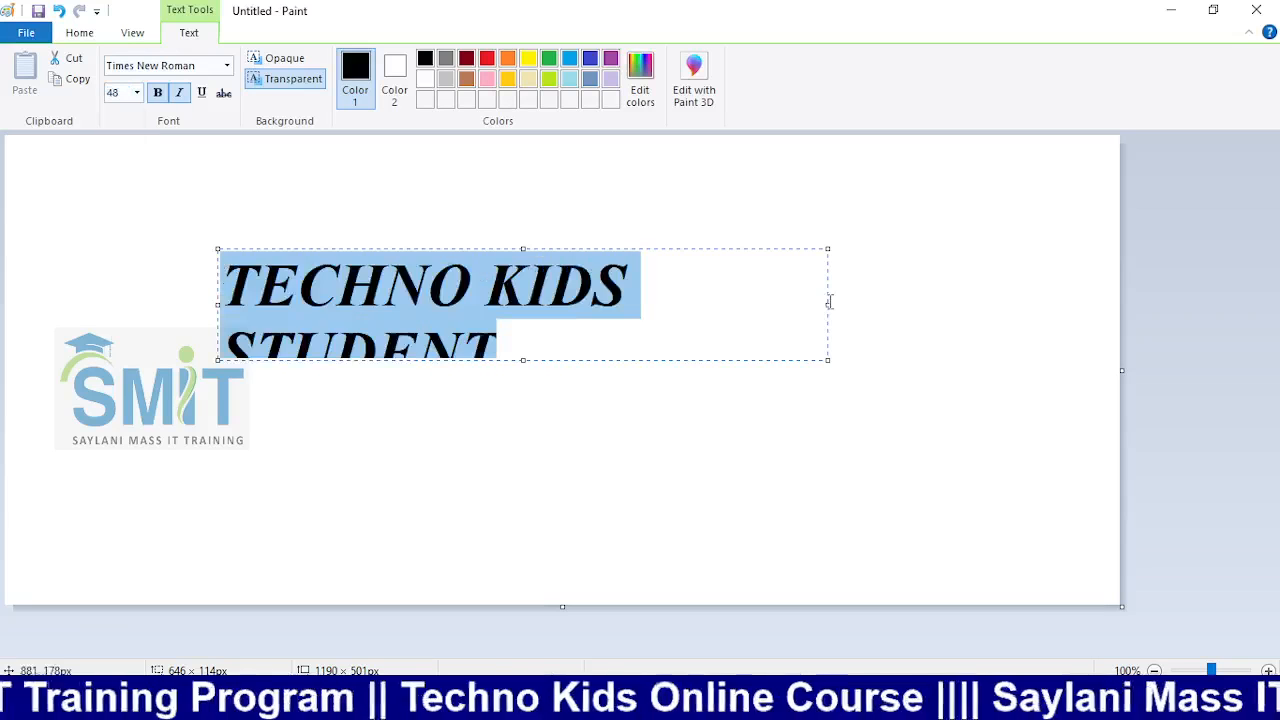
drag(829, 304, 995, 313)
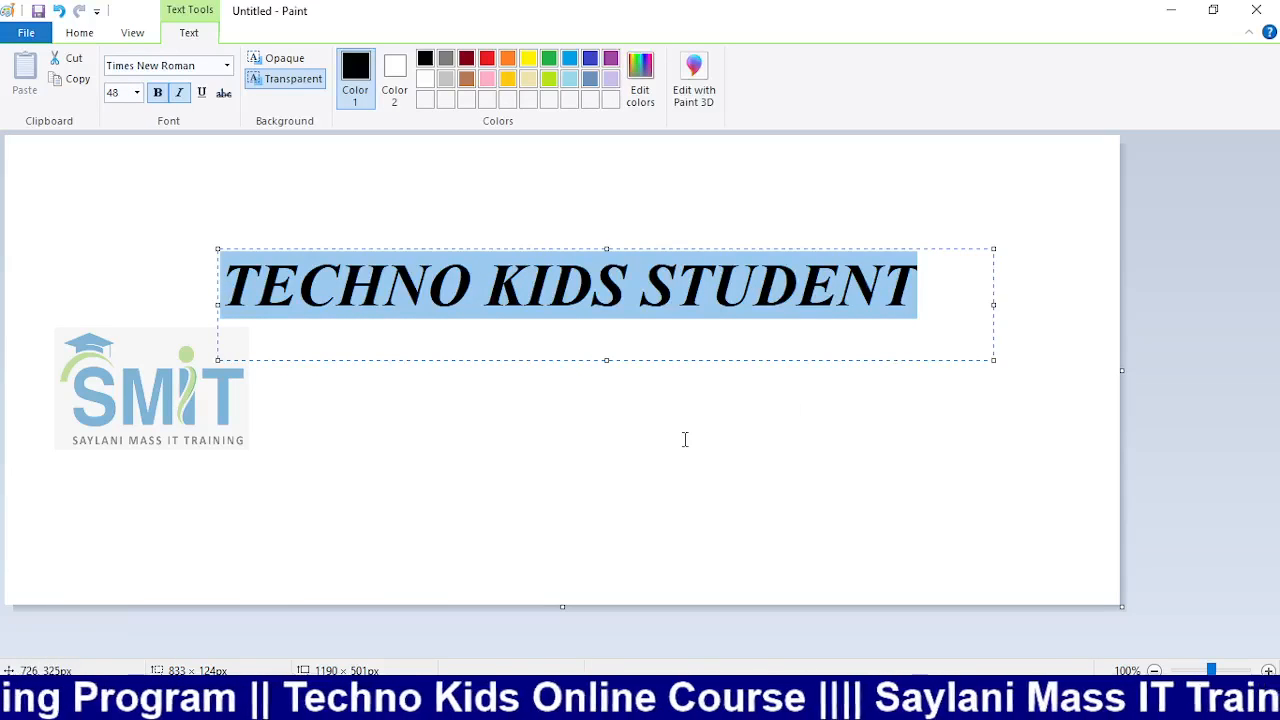
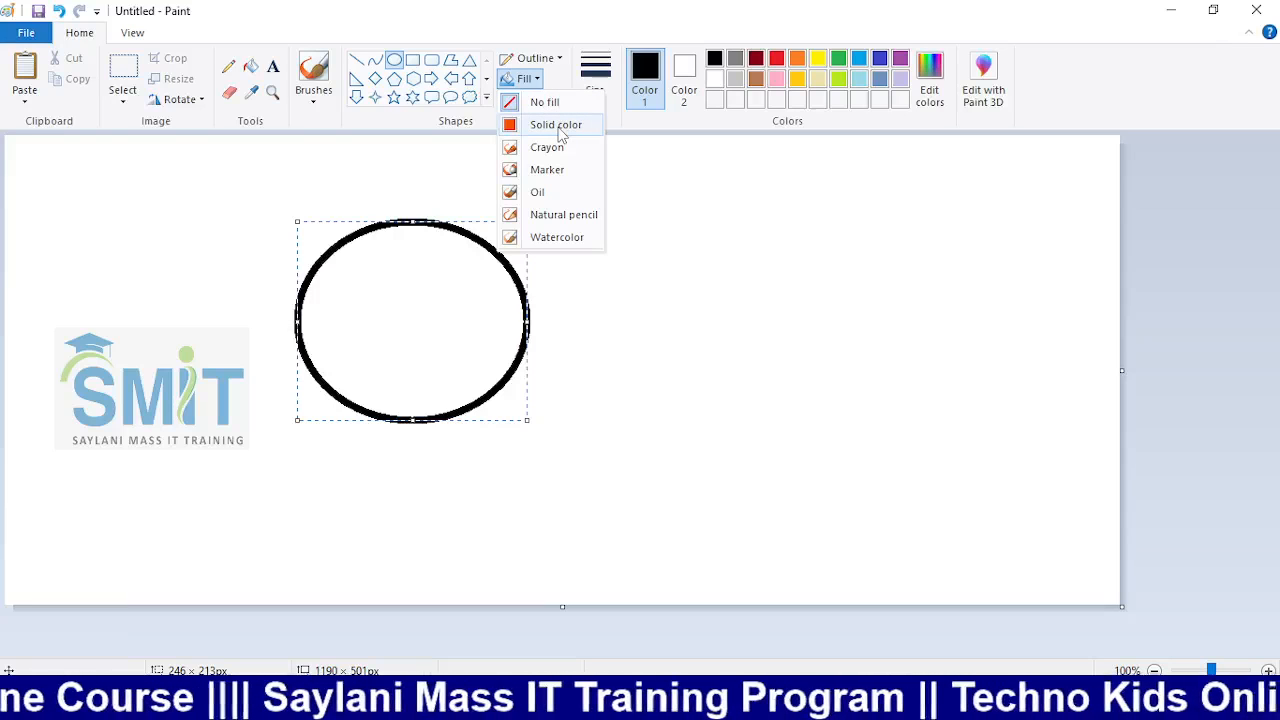
Draw a black-outlined circle and enlarge it over the SMIT logo
click(556, 125)
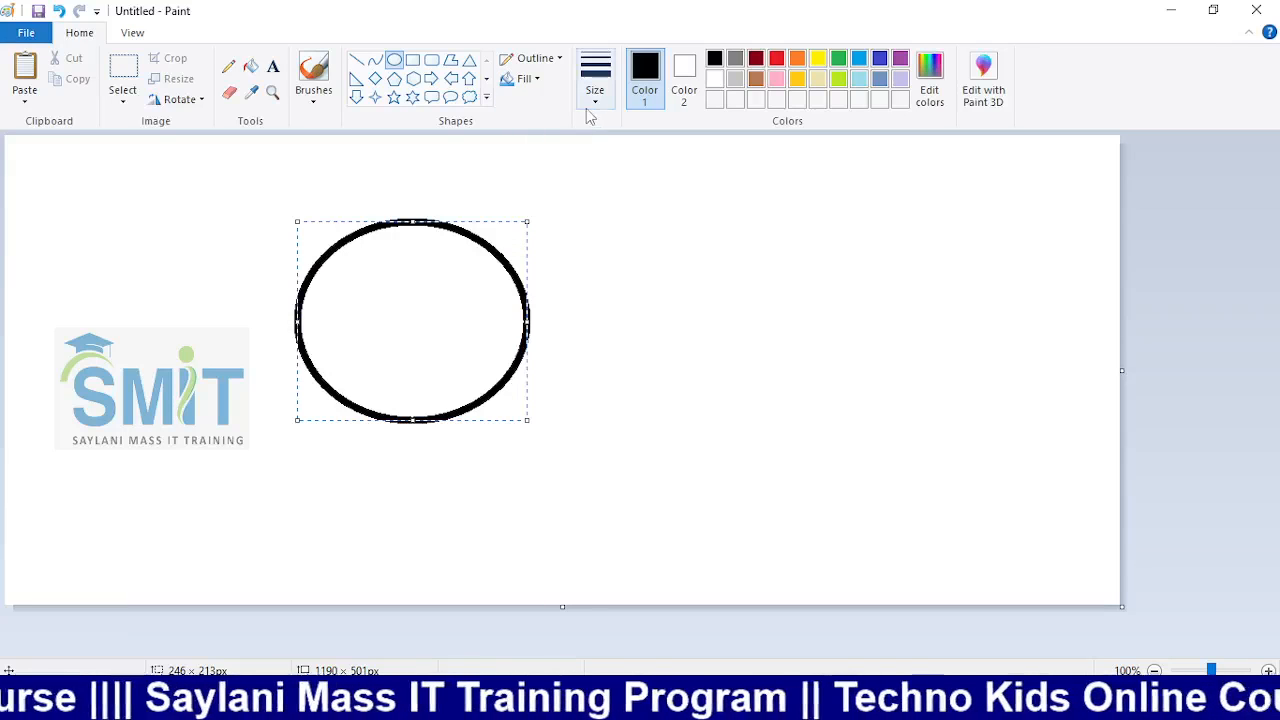
mouse_move(631, 196)
mouse_down()
mouse_move(735, 275)
mouse_move(860, 430)
mouse_up()
drag(749, 350, 146, 323)
click(536, 80)
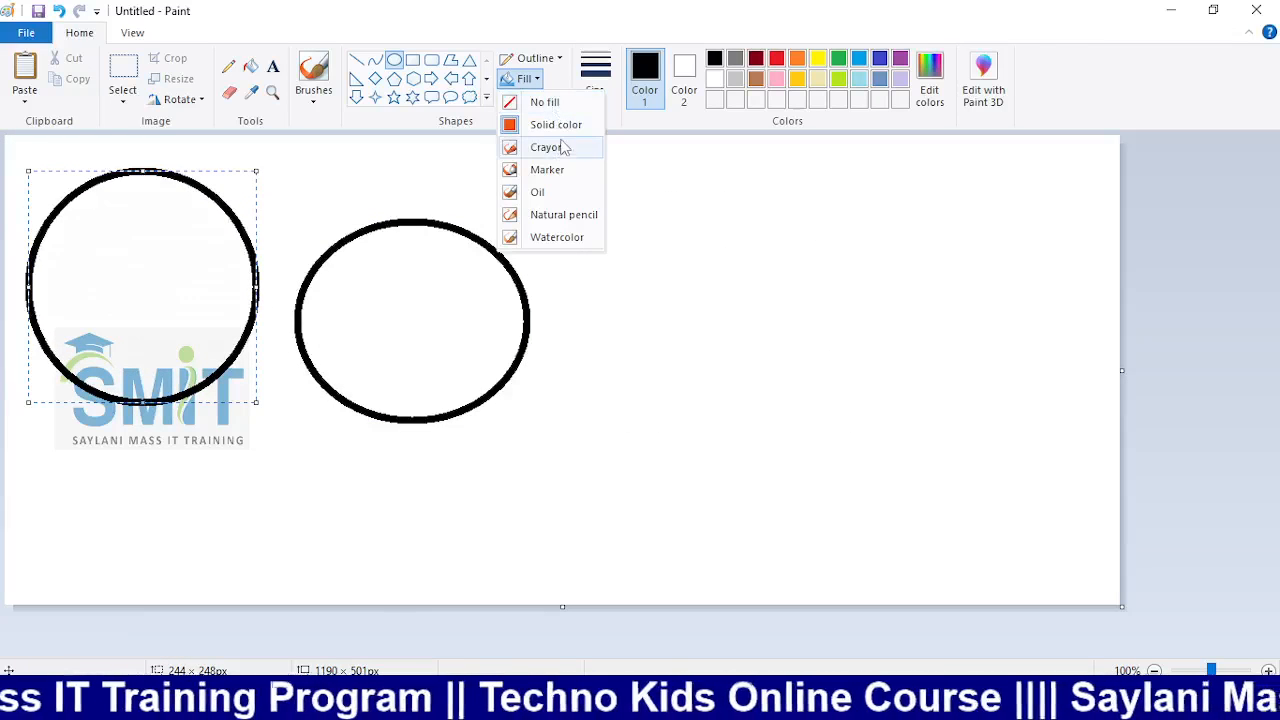
click(590, 268)
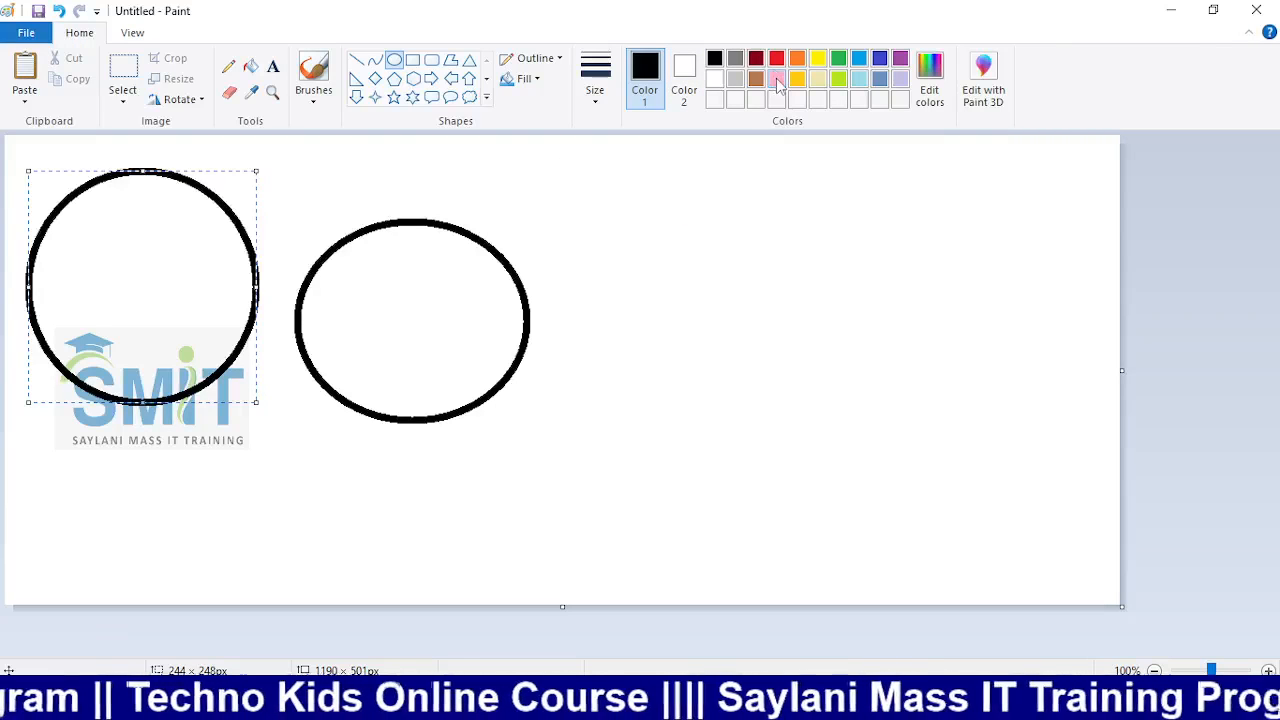
click(732, 235)
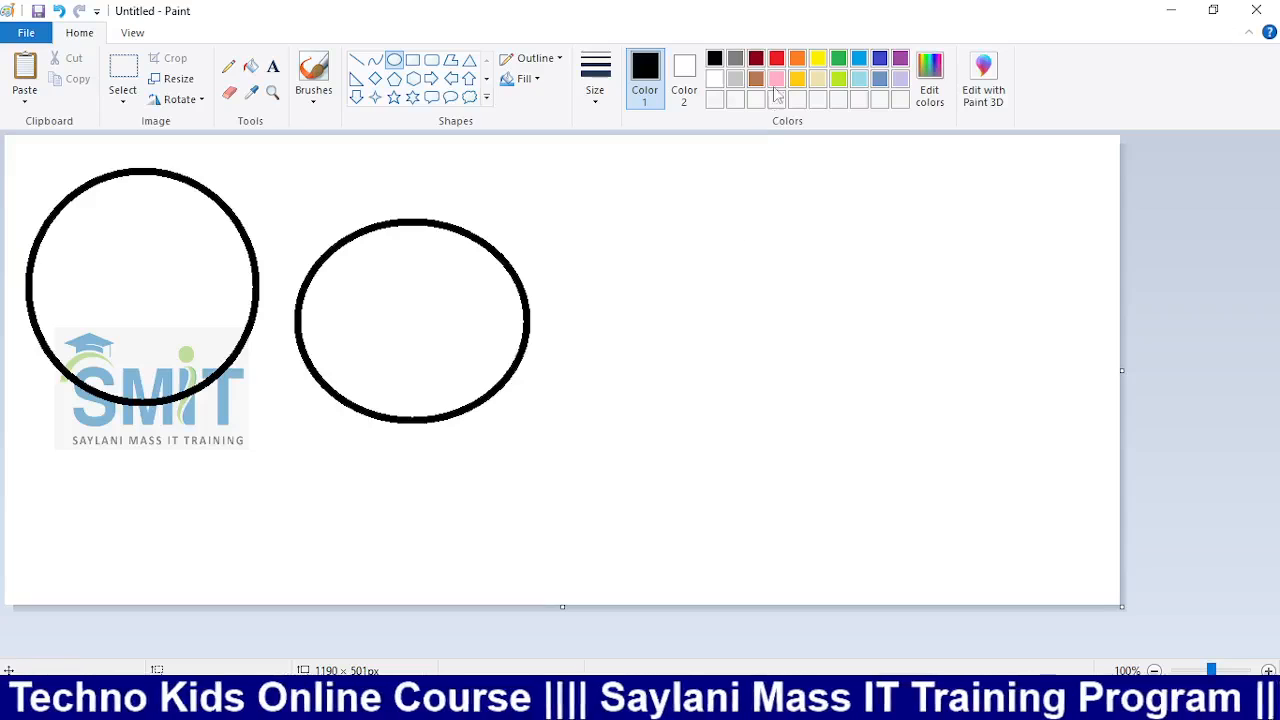
Set Color 2 to gold and draw a second circle with a Watercolor fill beside the ellipse
click(684, 80)
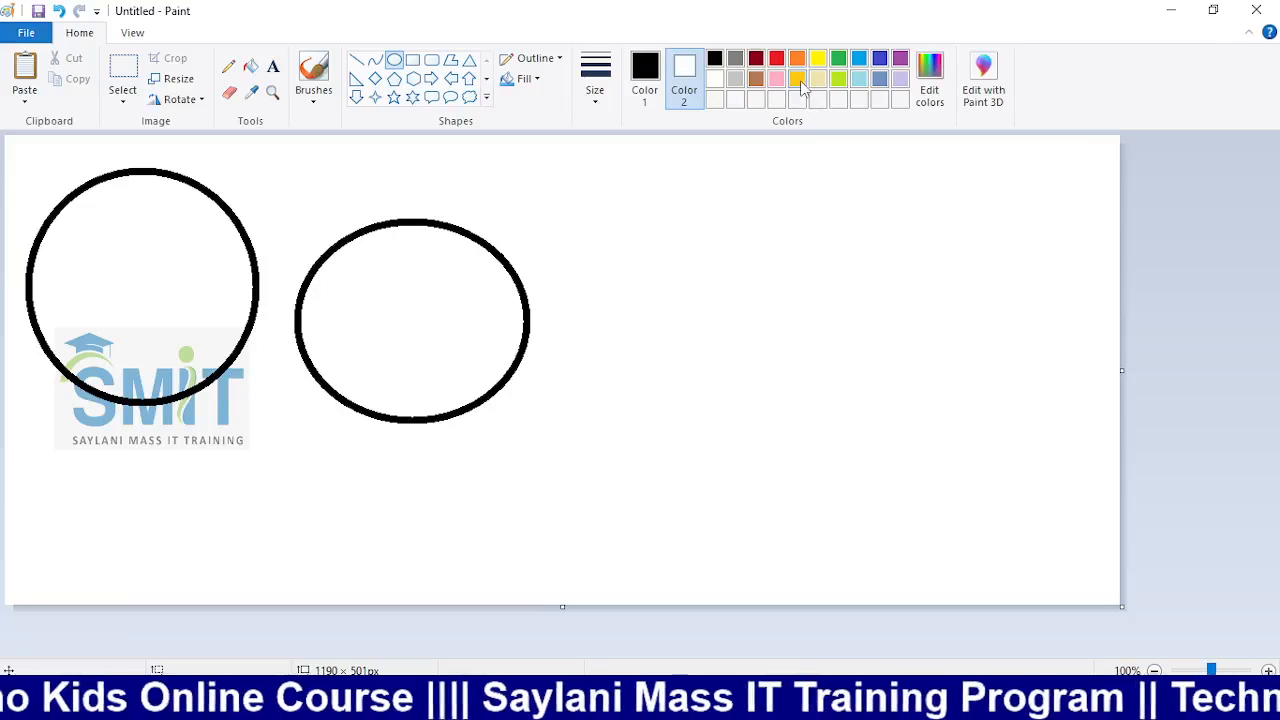
click(799, 80)
click(645, 80)
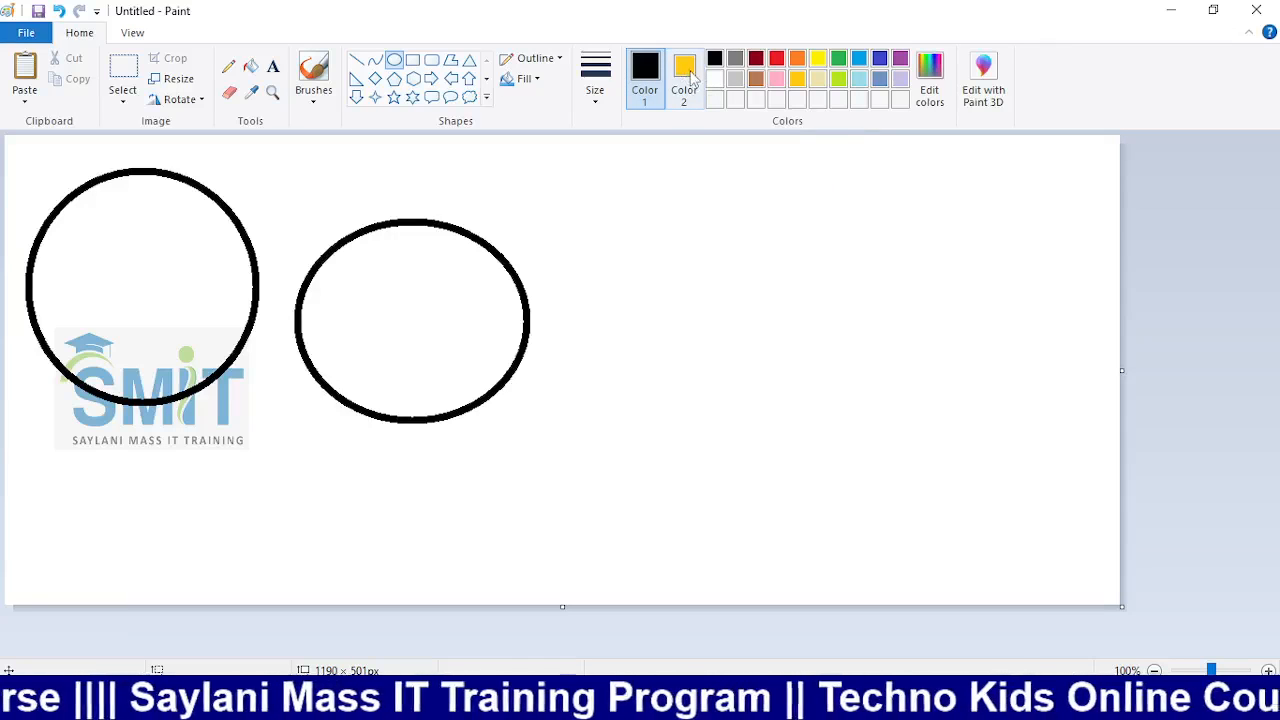
drag(654, 206, 925, 468)
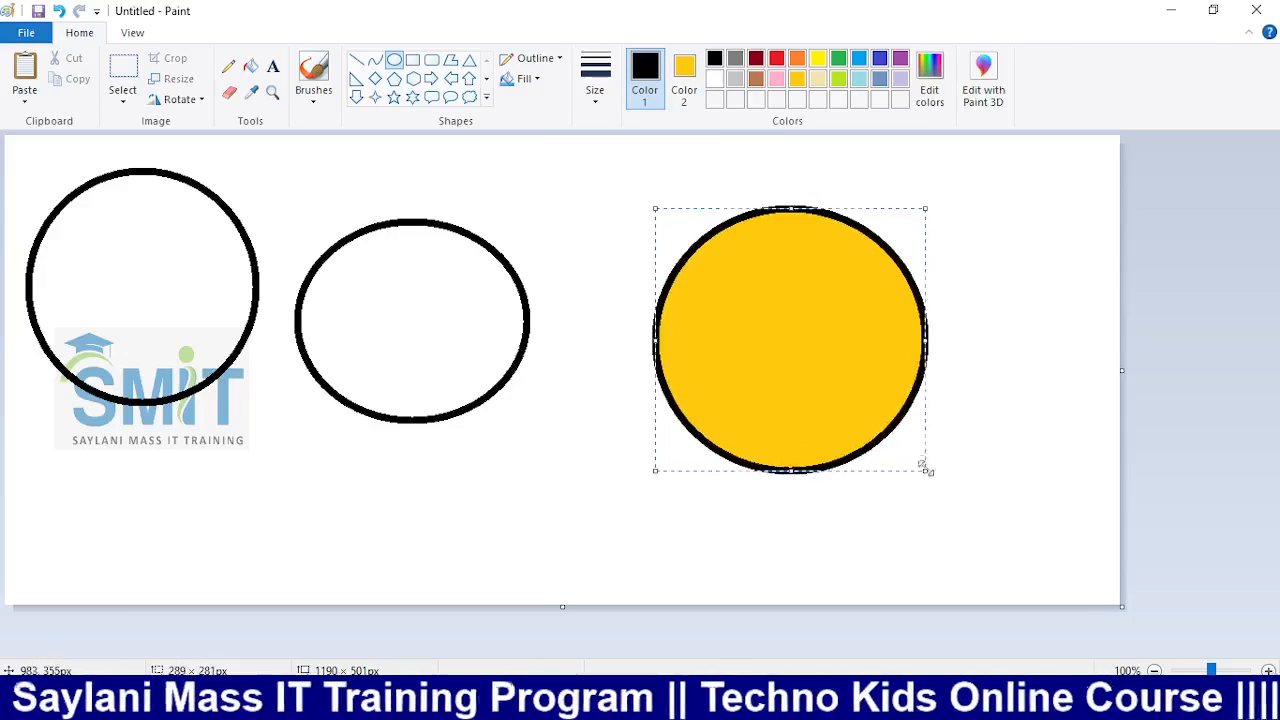
drag(880, 380, 736, 318)
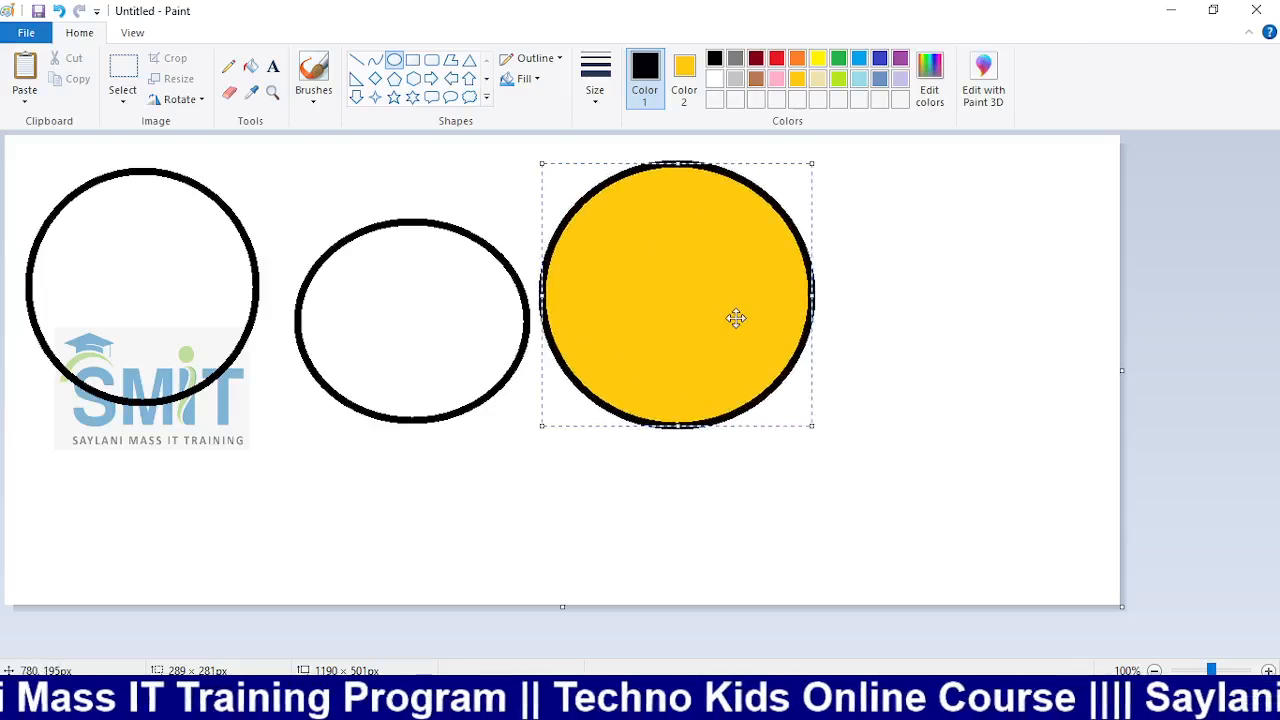
click(524, 78)
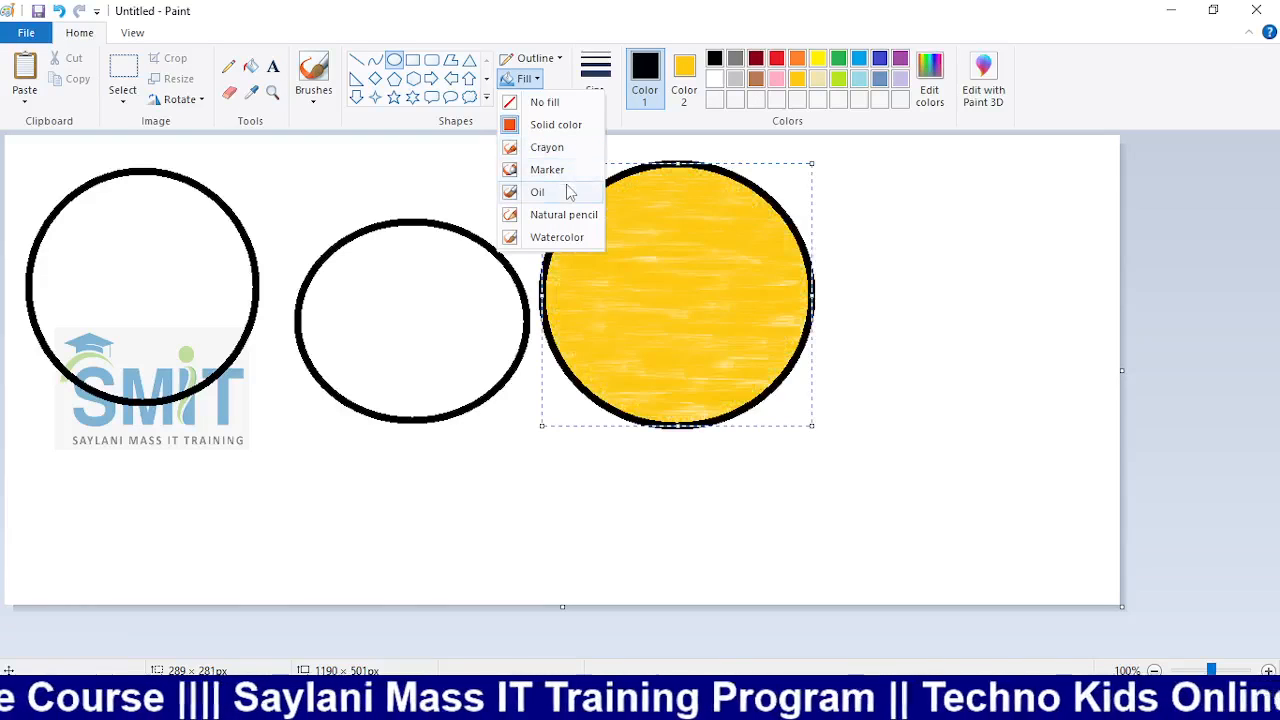
click(563, 238)
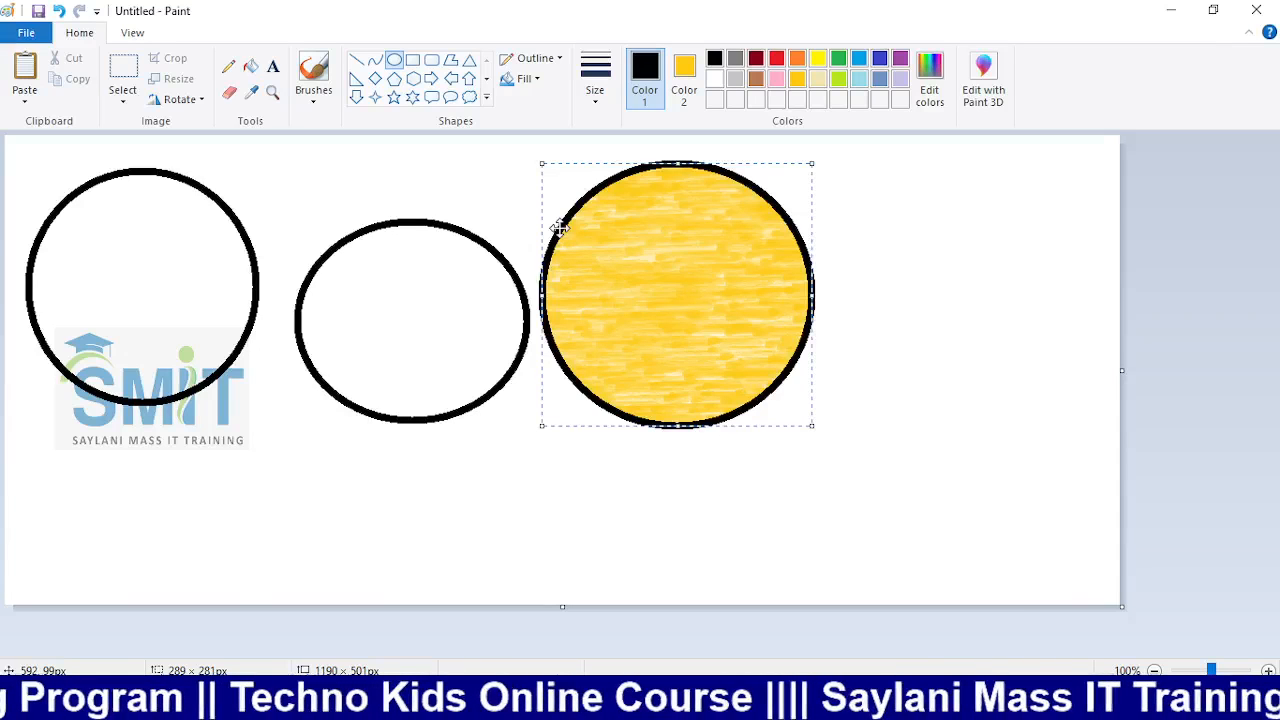
Undo the circles, reset Color 2 to white, and draw a black-outlined rectangle
key(ctrl+z)
key(ctrl+z)
key(ctrl+z)
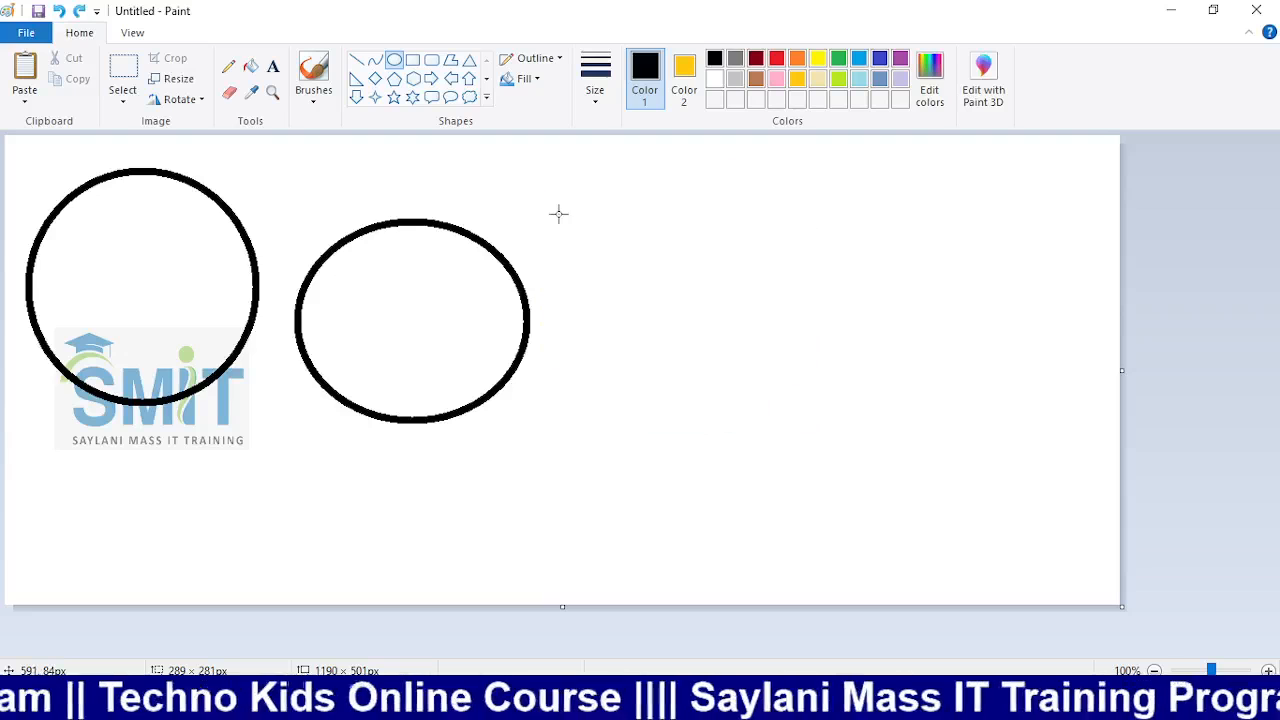
click(684, 78)
click(714, 79)
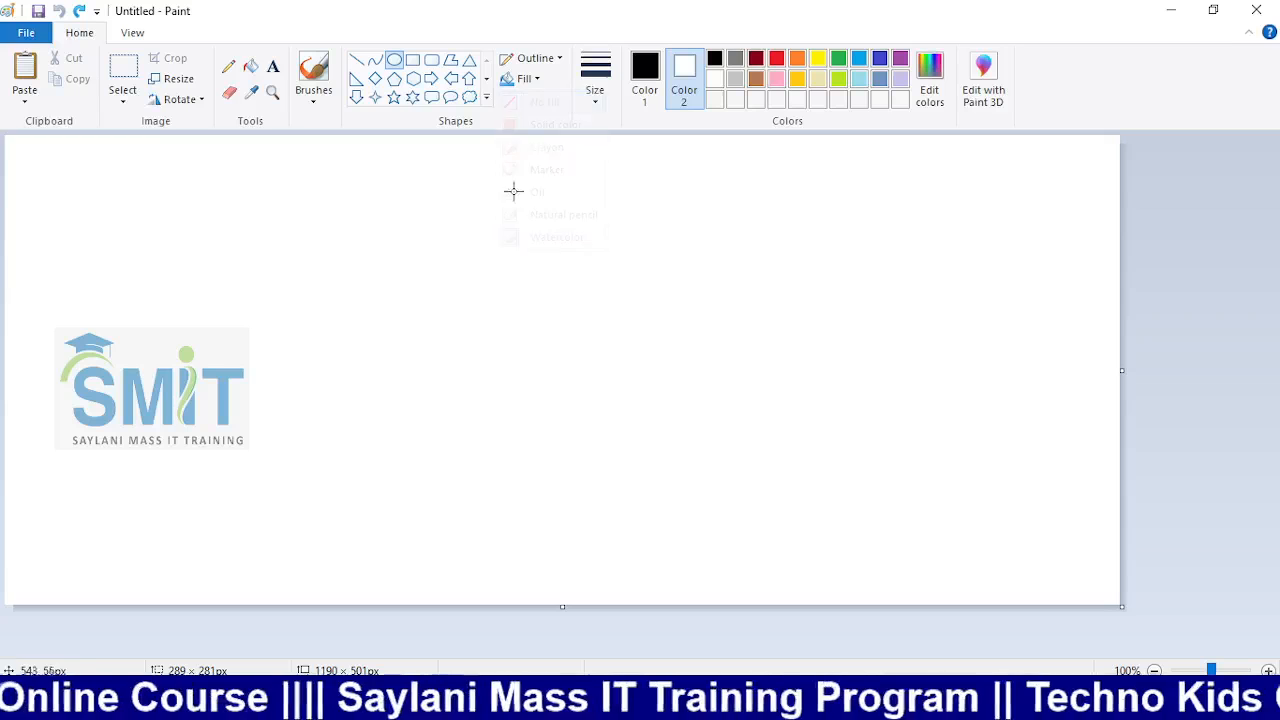
click(642, 80)
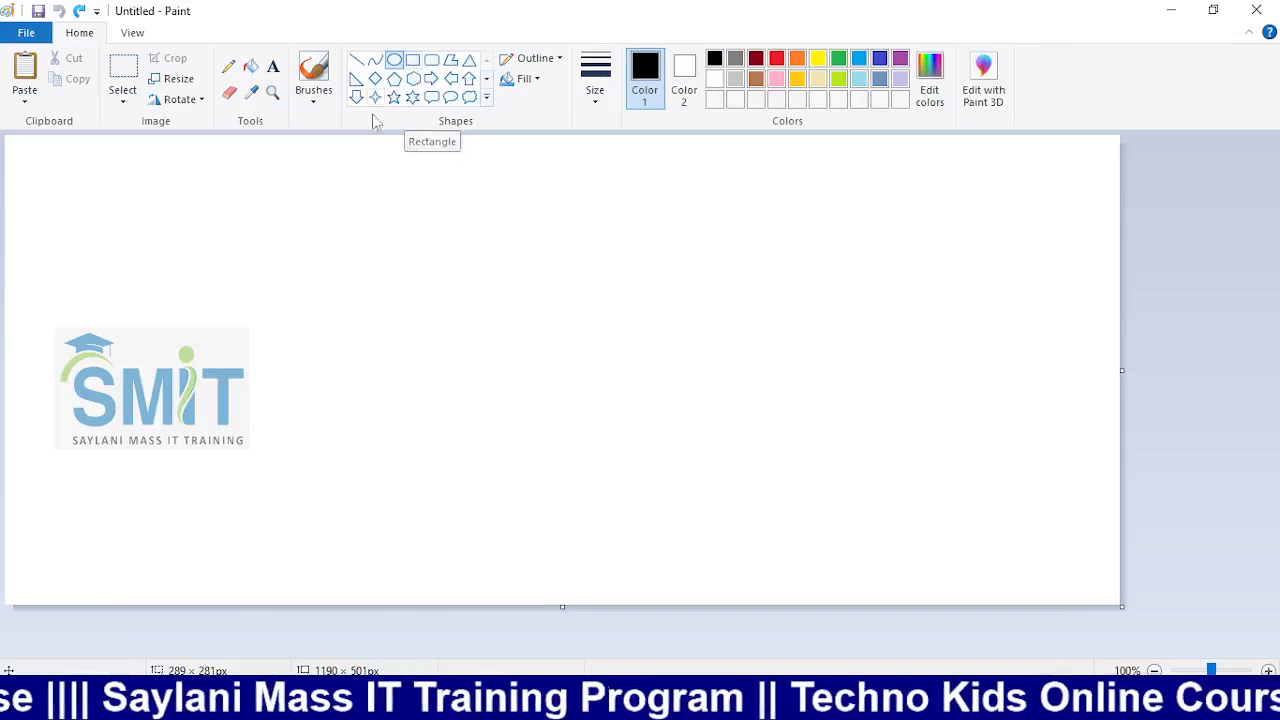
click(412, 60)
drag(335, 211, 688, 413)
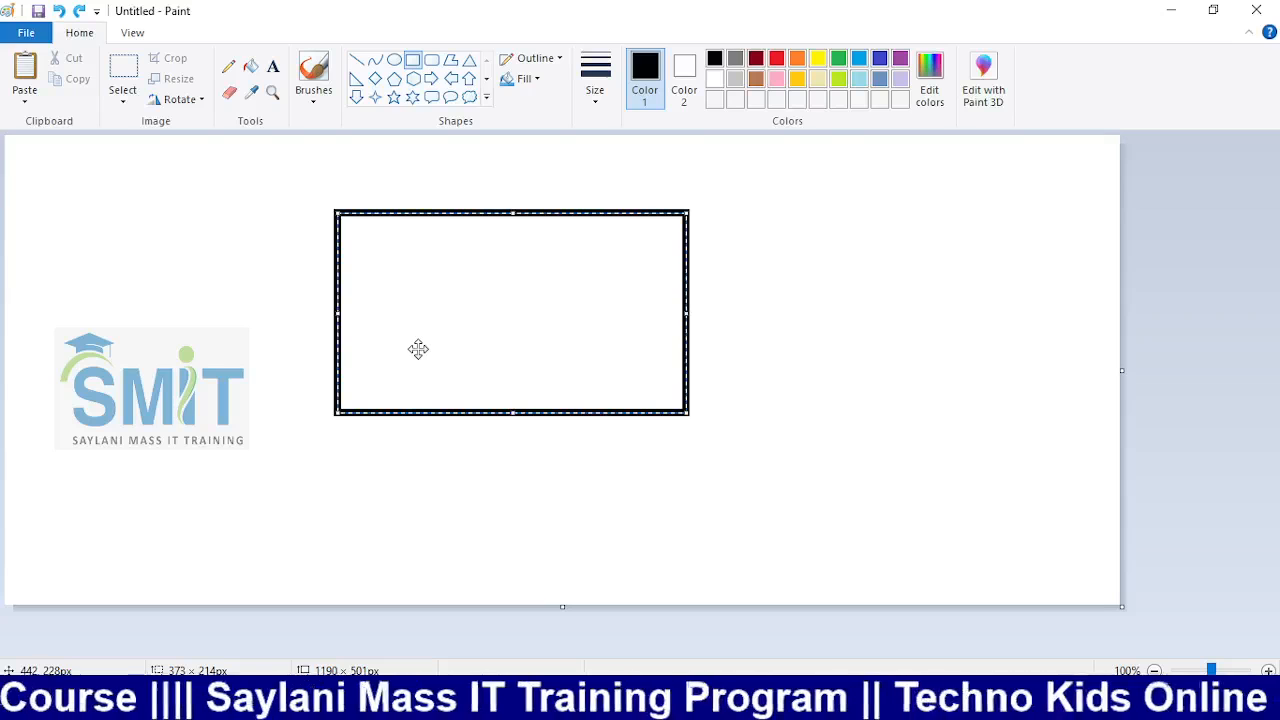
Move the rectangle to the top-left corner of the canvas, overlapping the logo
click(123, 100)
click(219, 181)
drag(234, 173, 872, 527)
drag(669, 443, 346, 389)
click(586, 369)
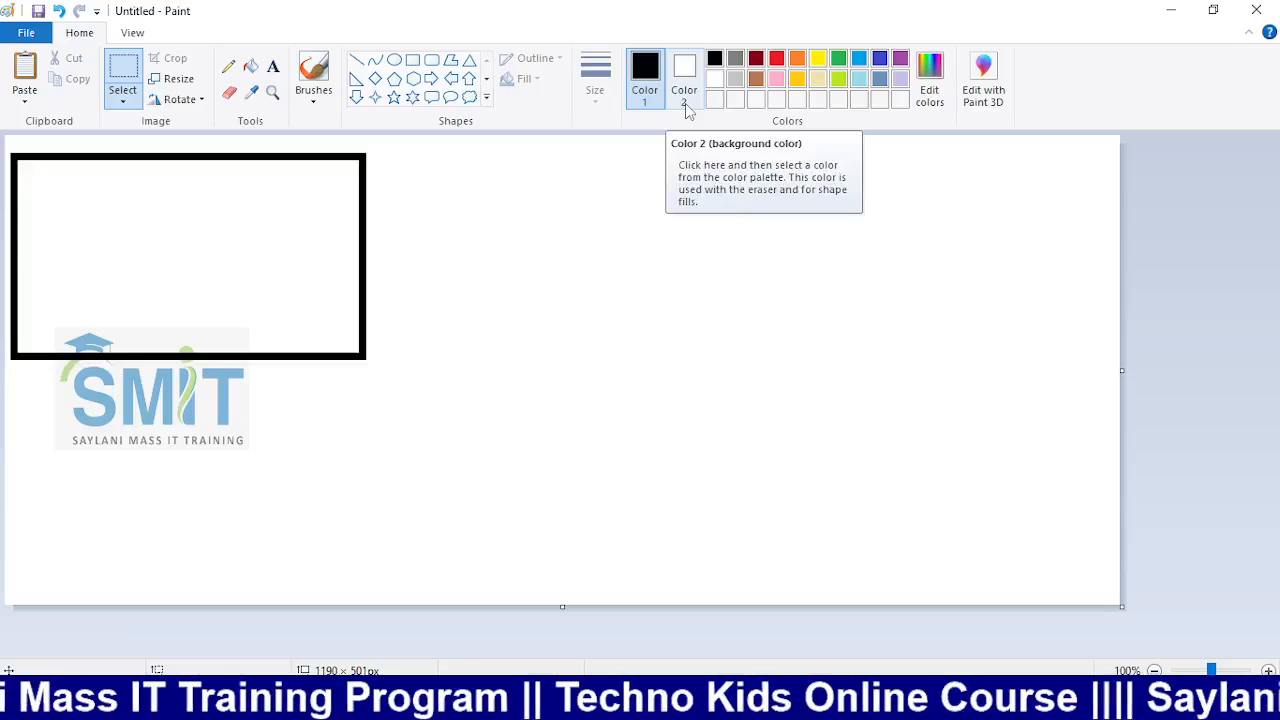
Set a Solid color fill with purple as Color 2 and draw a purple triangle near the centre
click(413, 62)
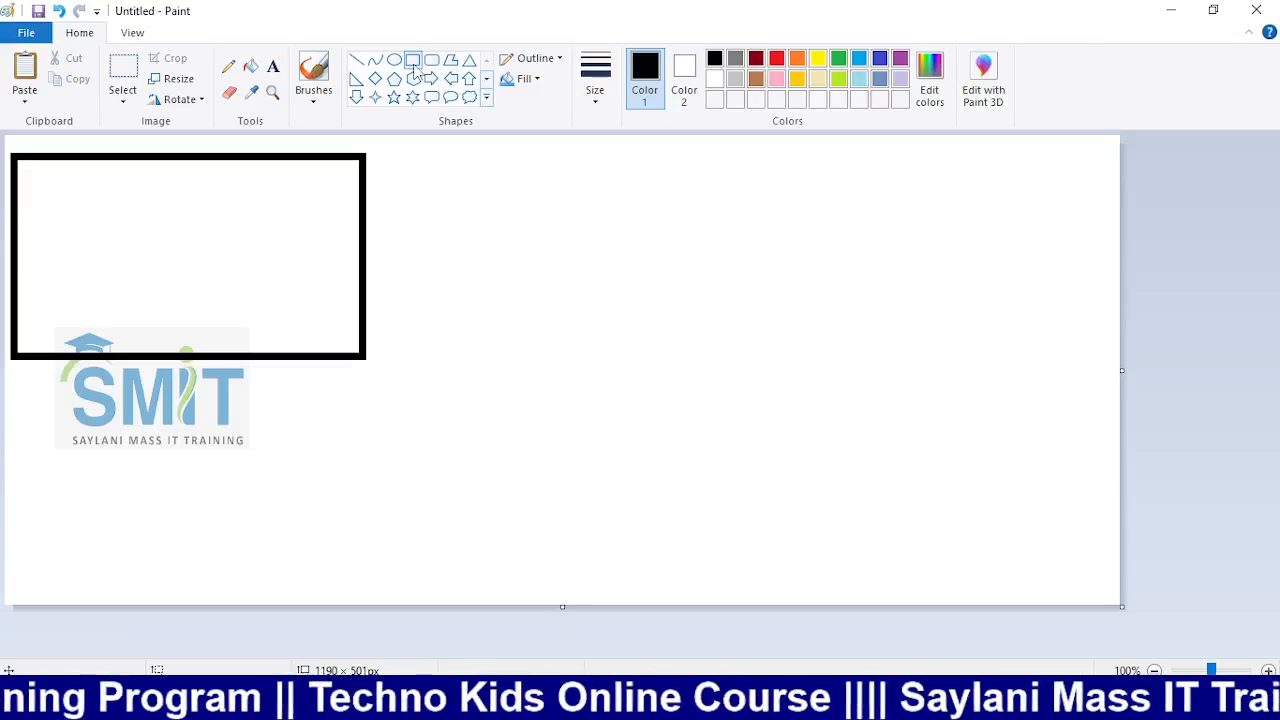
click(536, 80)
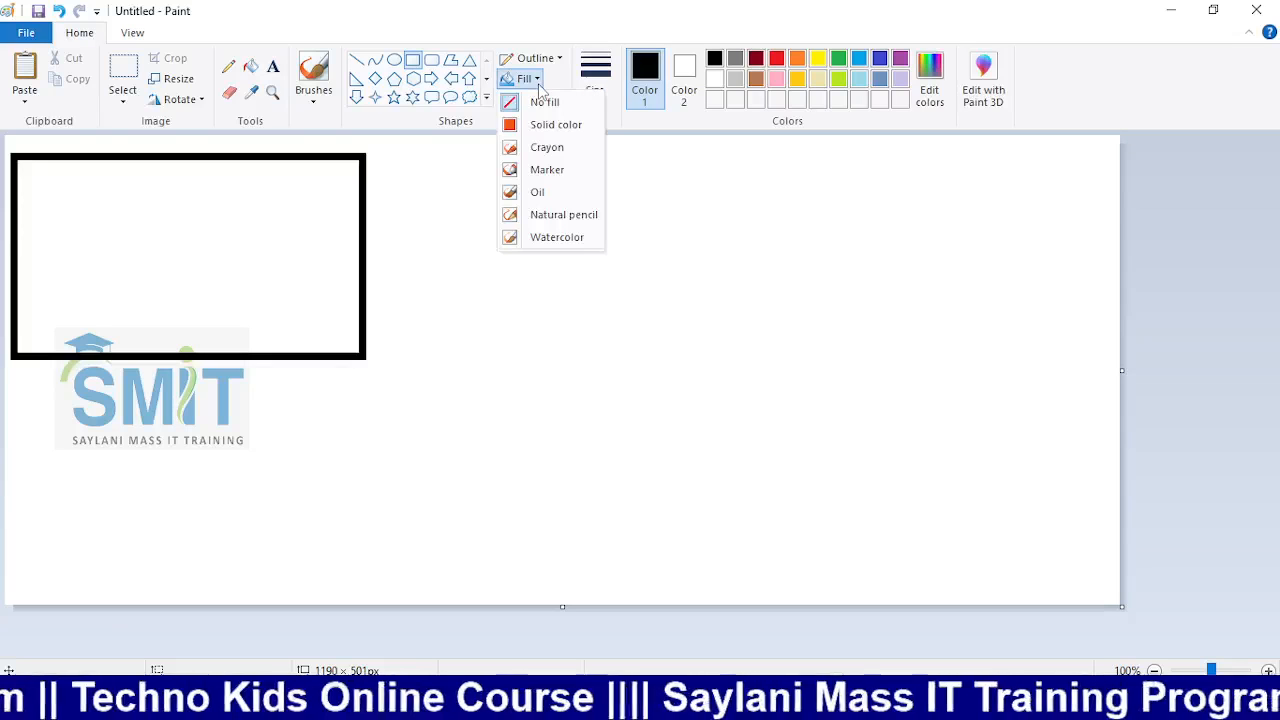
click(547, 128)
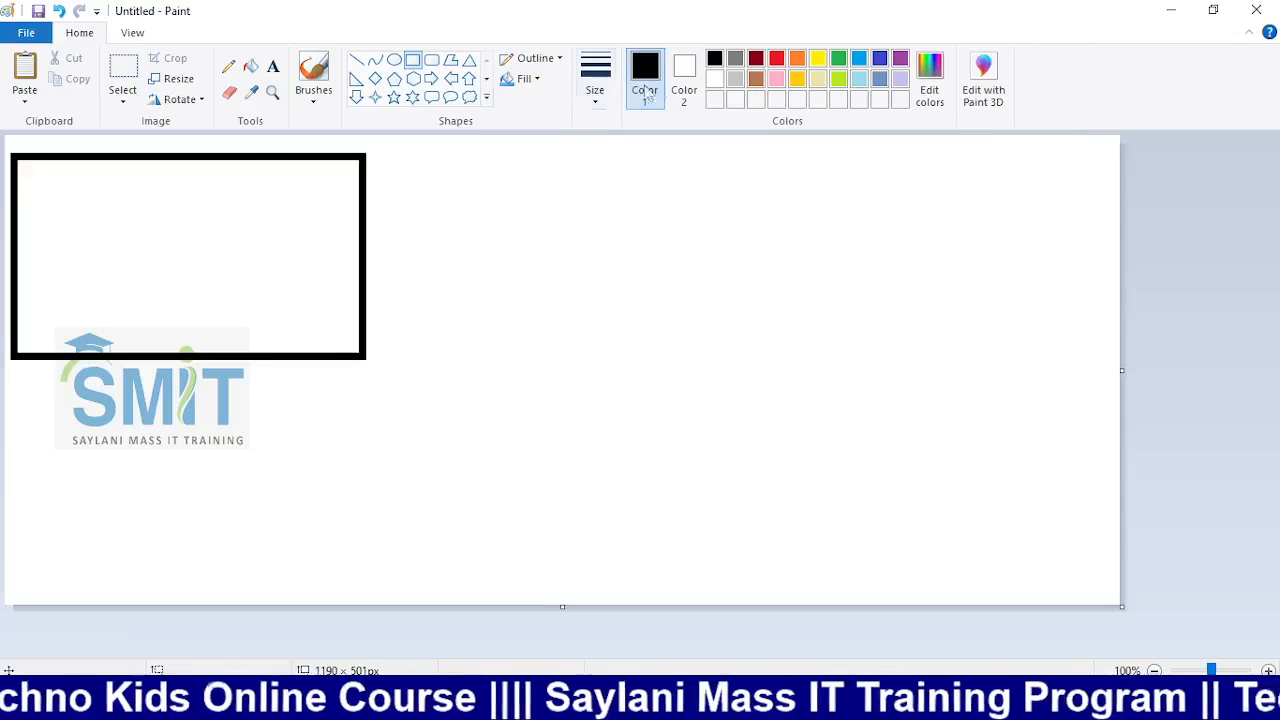
click(684, 76)
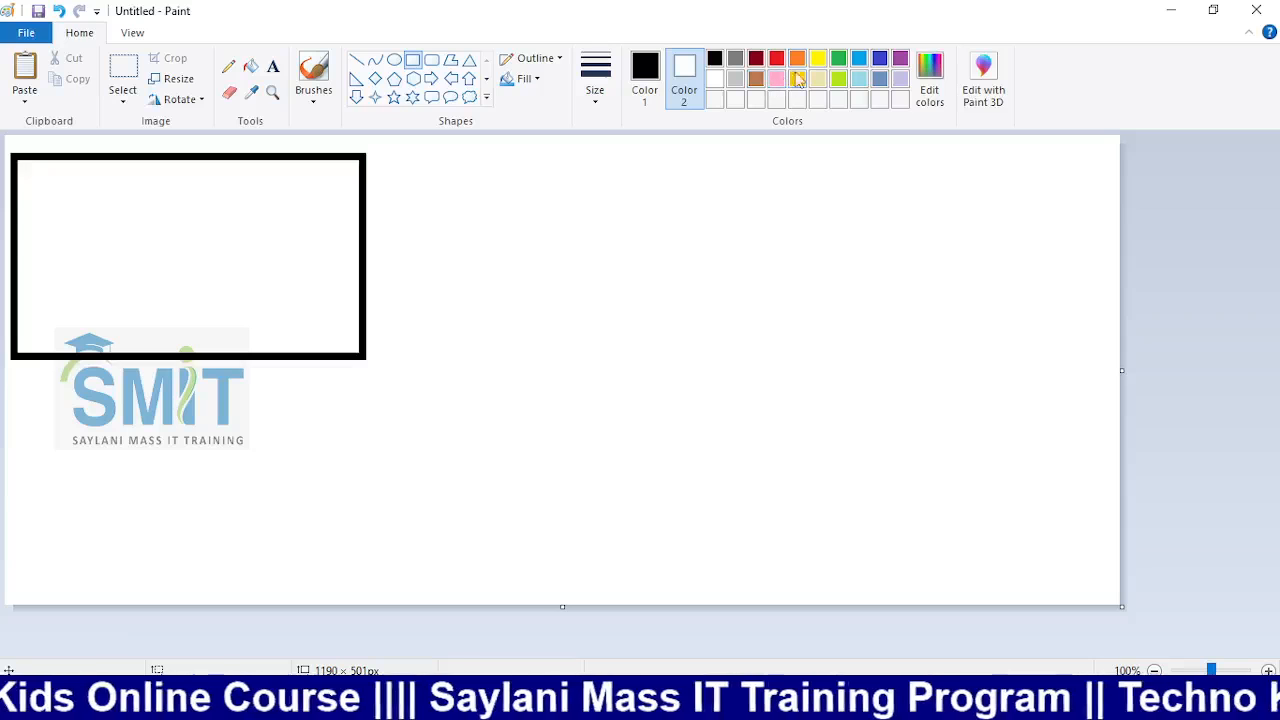
click(900, 58)
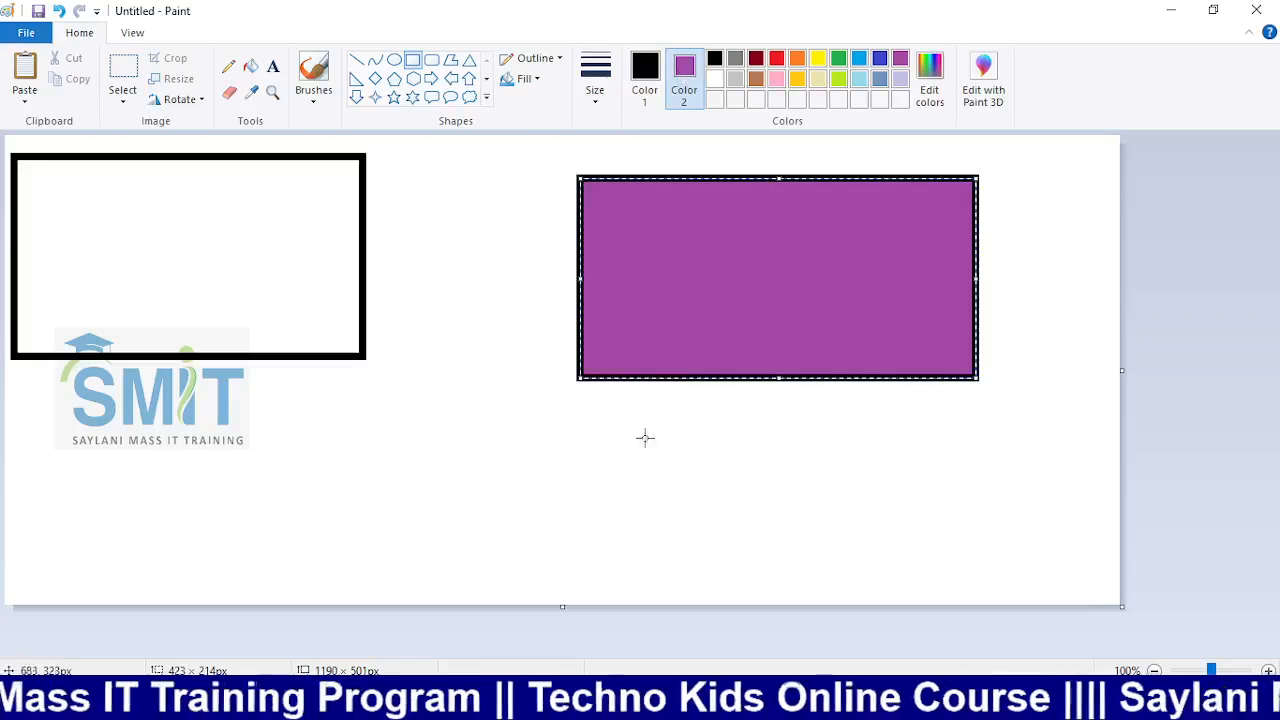
click(469, 60)
drag(412, 343, 568, 531)
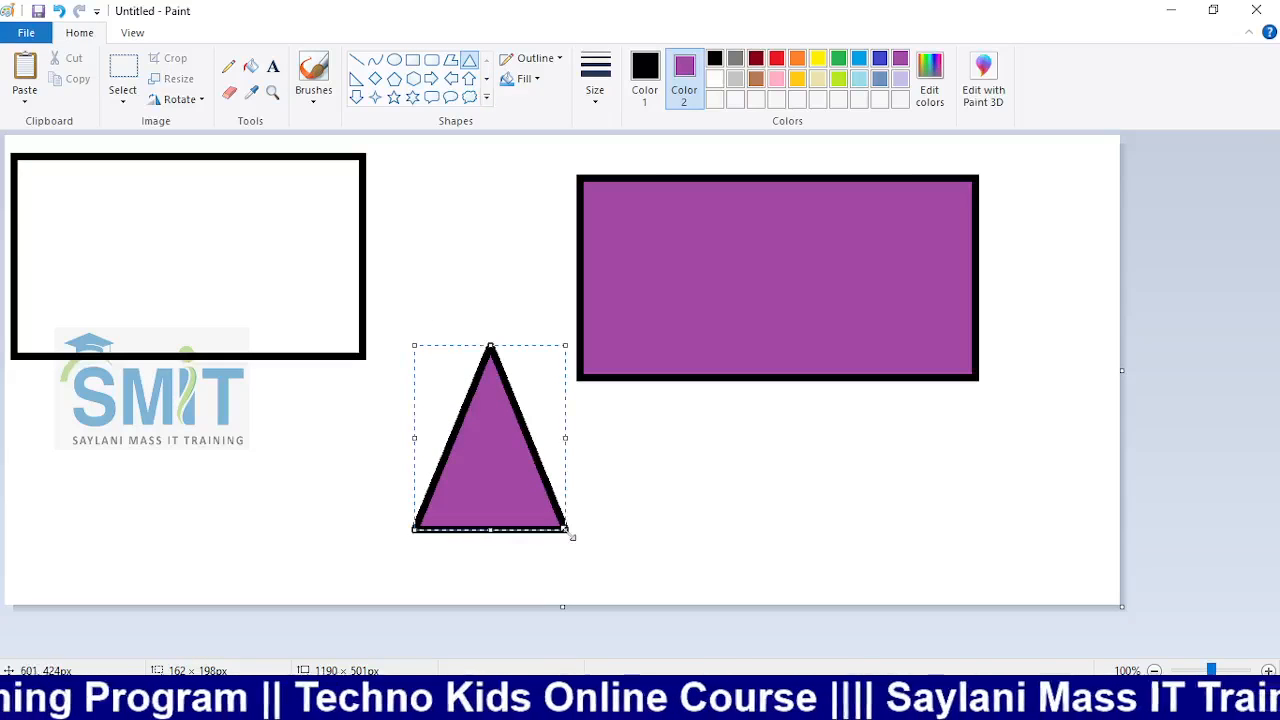
Draw an Oil-textured purple cloud callout at lower right and a diamond below the logo
click(469, 97)
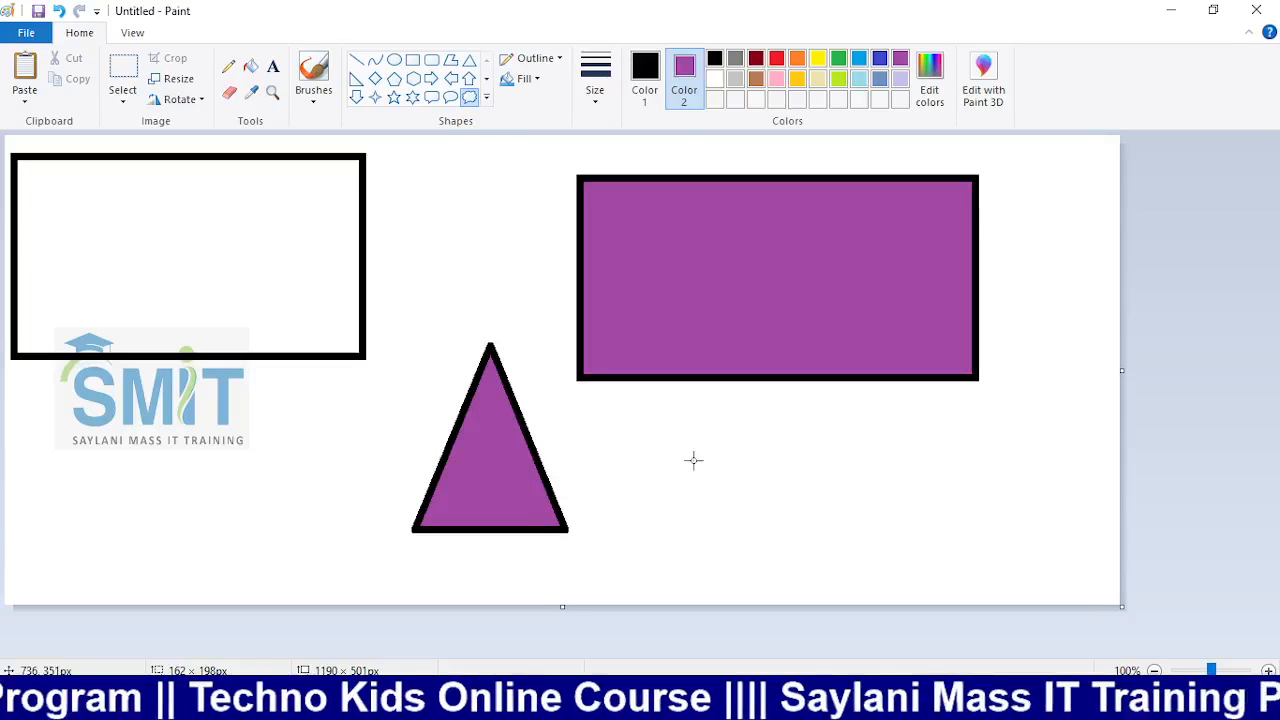
drag(688, 448, 942, 558)
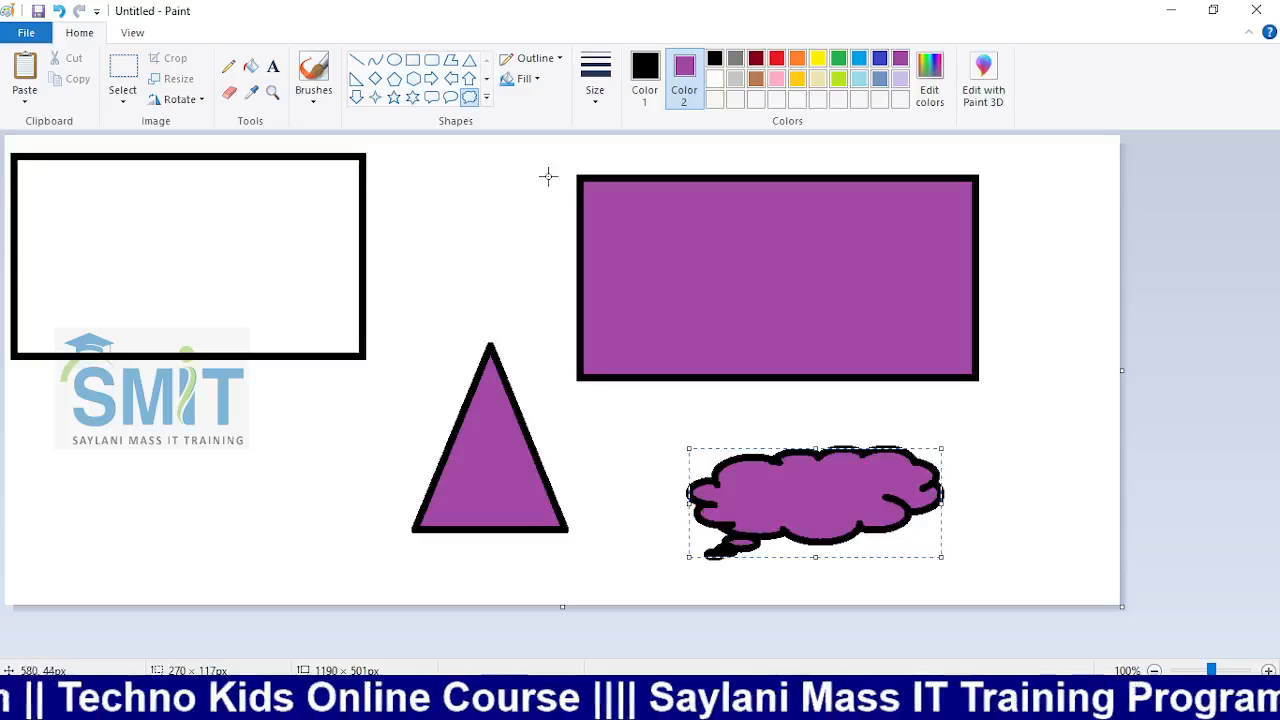
click(537, 79)
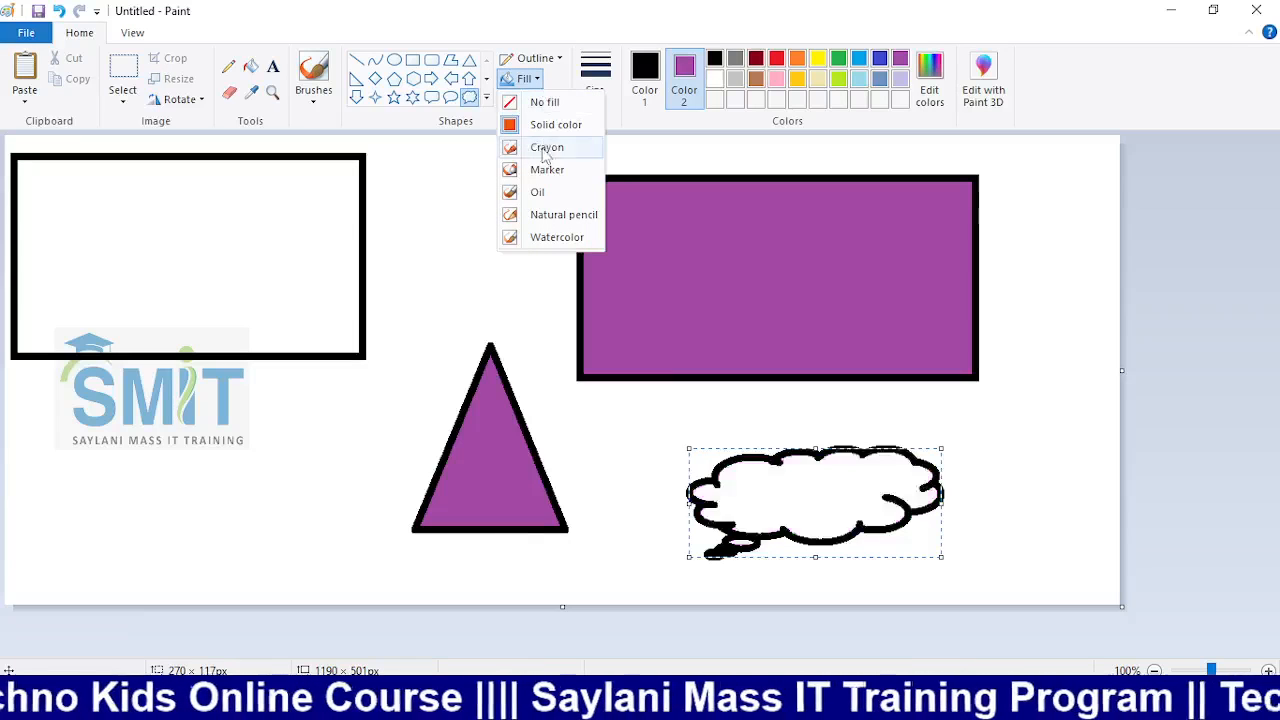
click(541, 192)
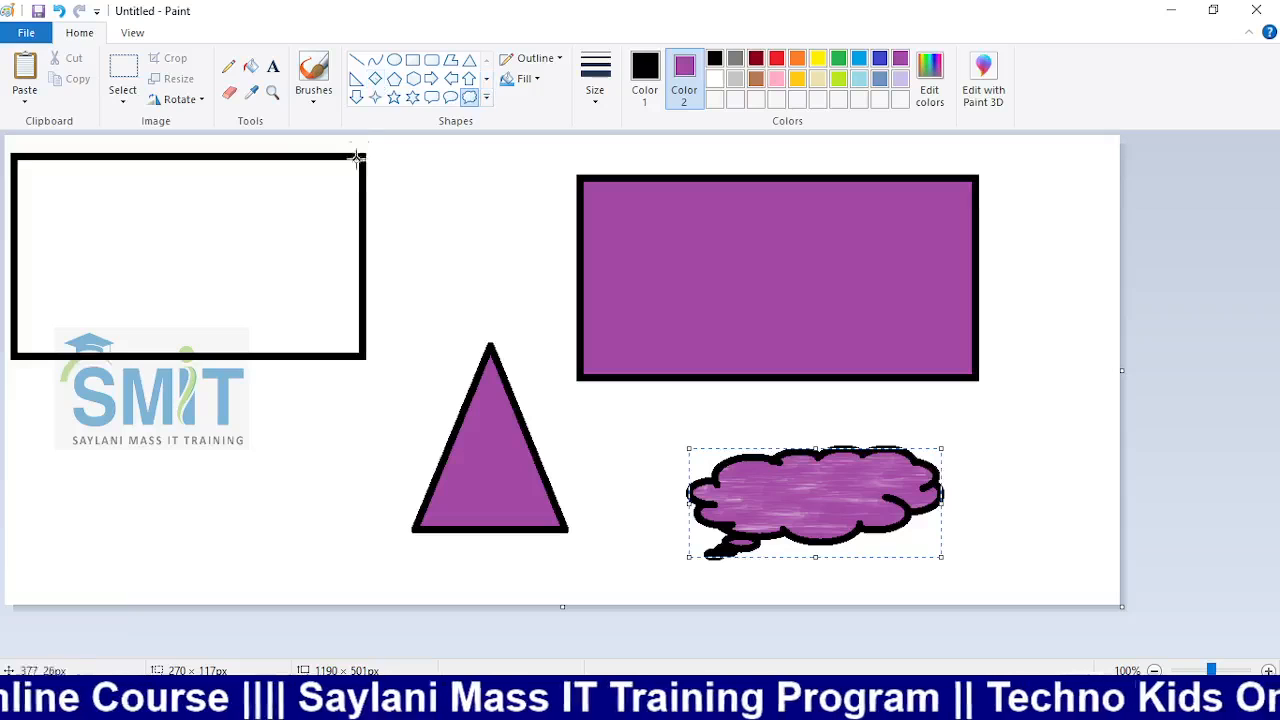
click(375, 78)
mouse_move(151, 399)
mouse_down()
mouse_move(330, 524)
mouse_move(354, 582)
mouse_up()
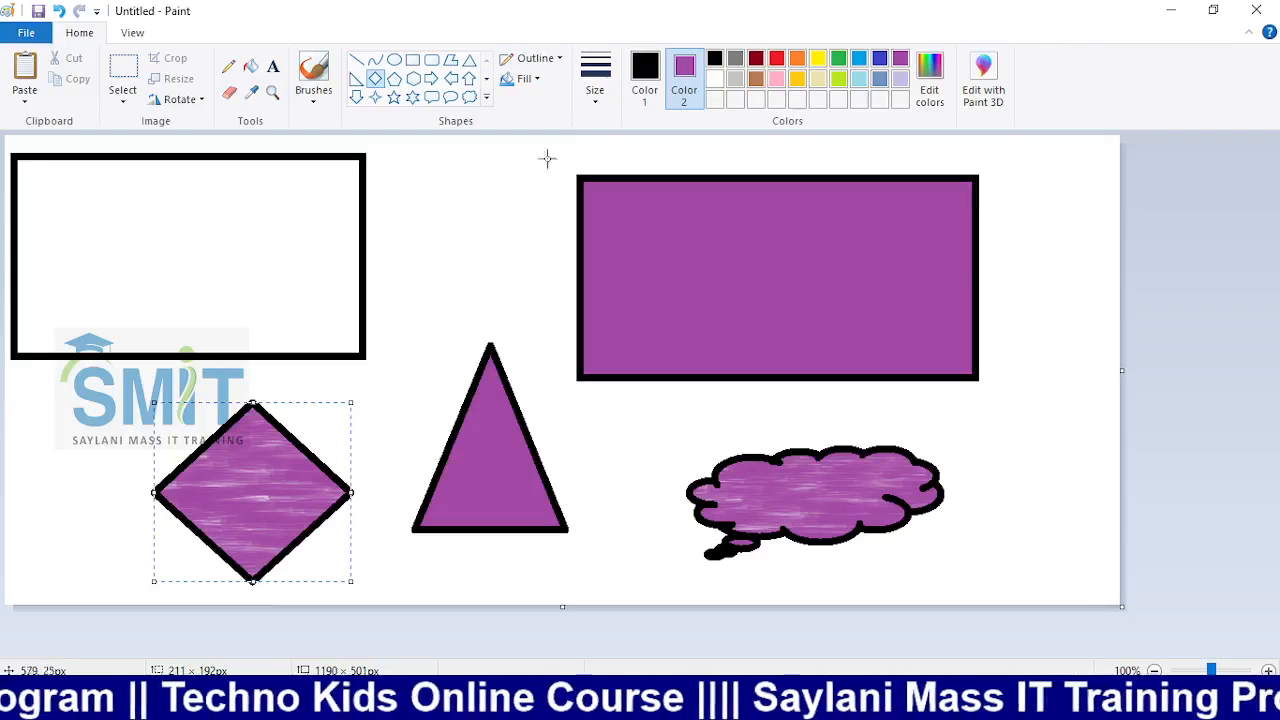
Give the diamond a Natural pencil outline inside the rectangle, then draw another purple diamond below the logo
click(557, 63)
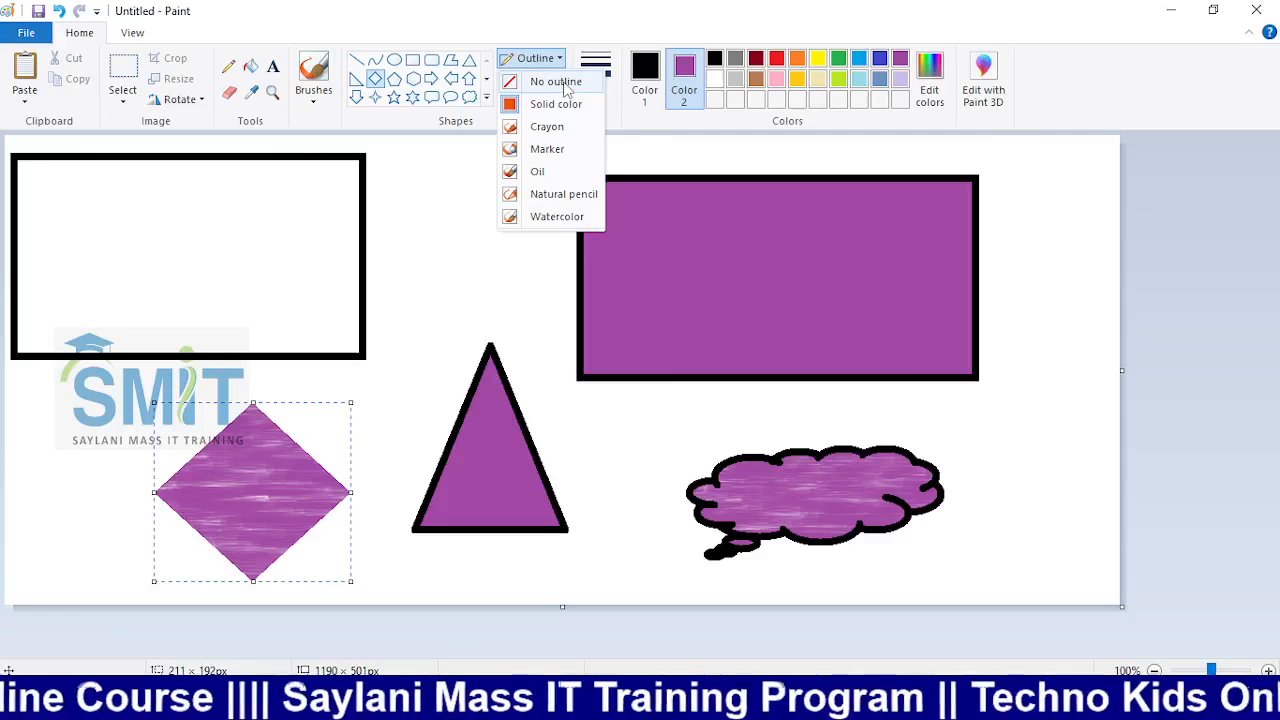
click(559, 203)
mouse_move(293, 496)
mouse_down()
mouse_move(336, 434)
mouse_move(329, 274)
mouse_move(217, 266)
mouse_up()
click(280, 489)
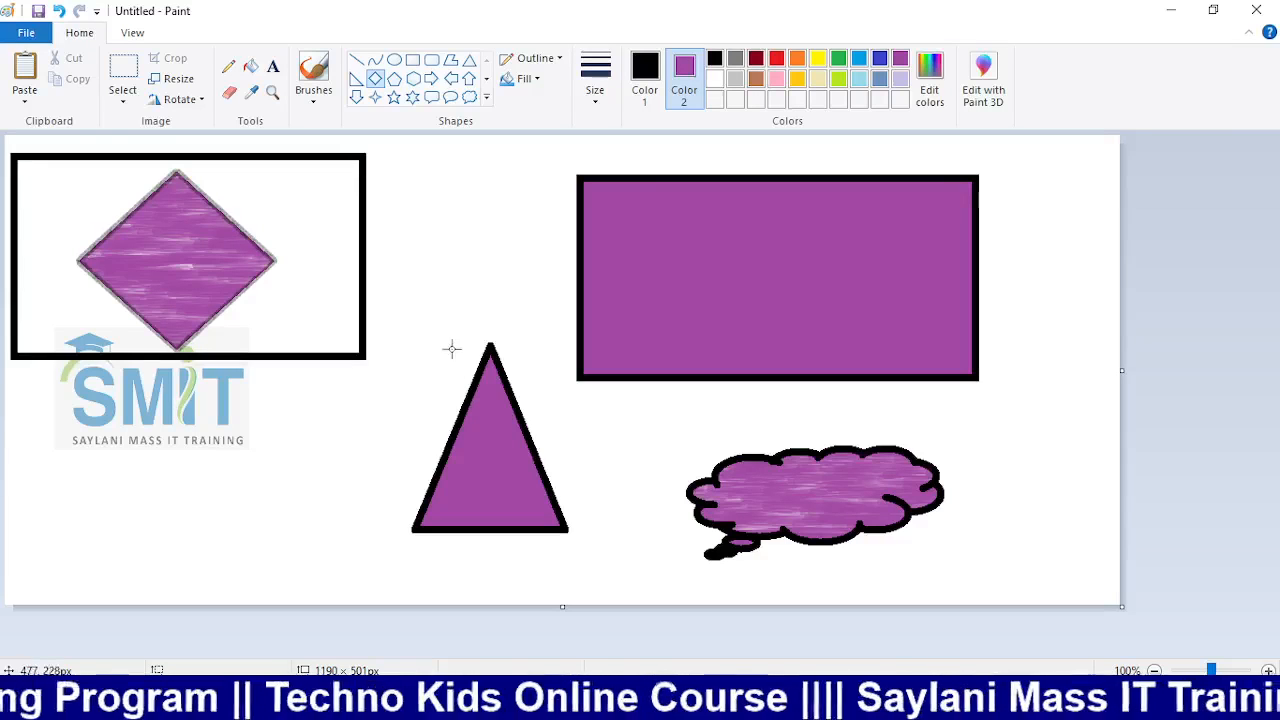
click(555, 60)
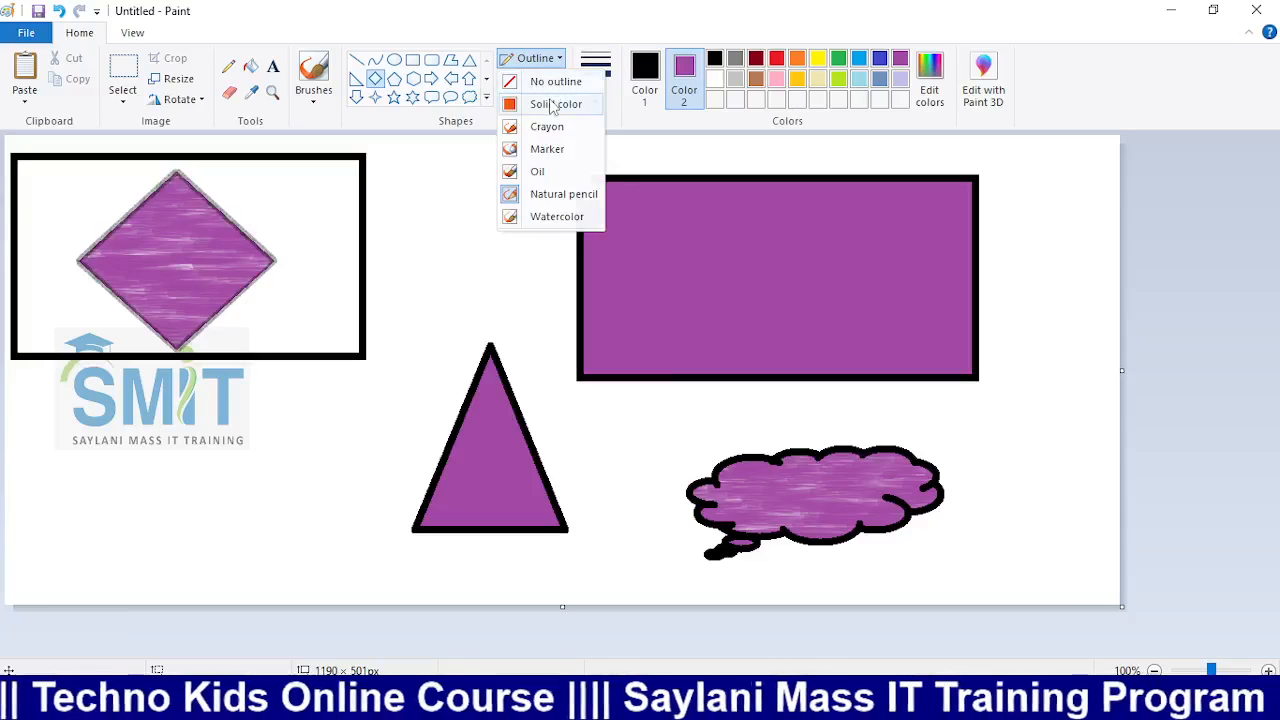
click(555, 104)
drag(189, 414, 368, 532)
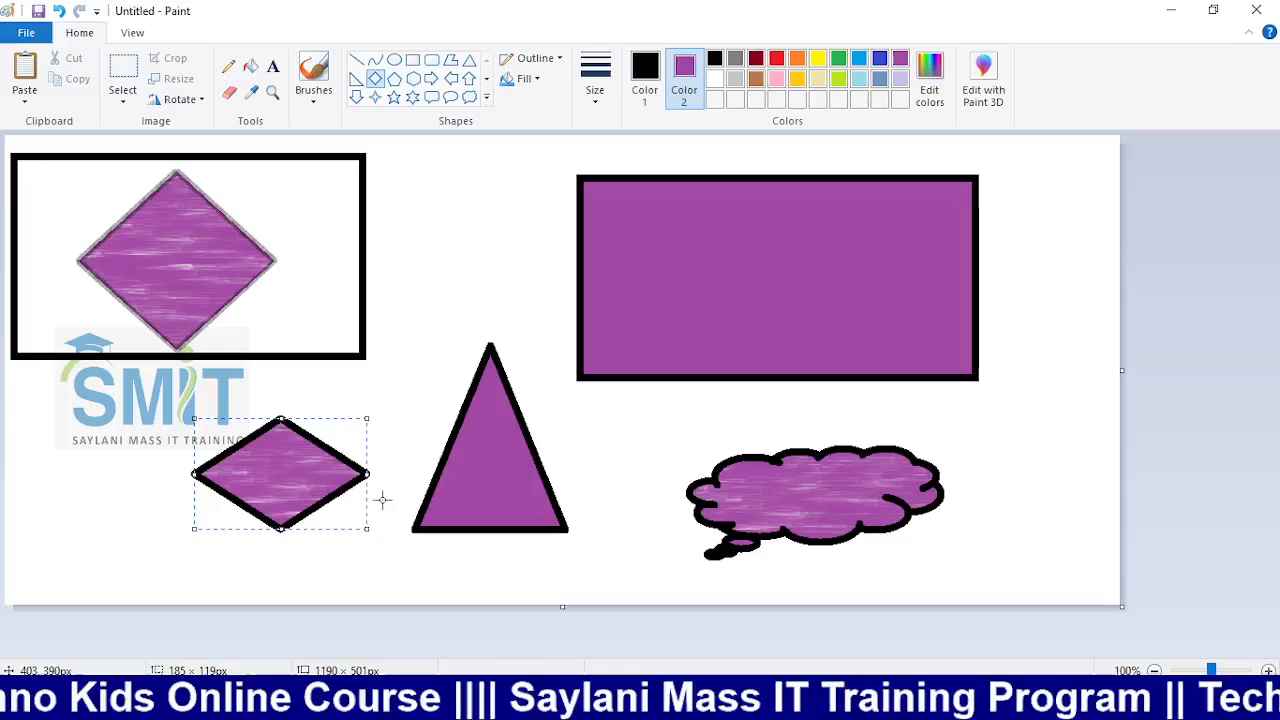
Draw a small yellow-outlined diamond above the triangle and review the Fill and Outline options
click(645, 75)
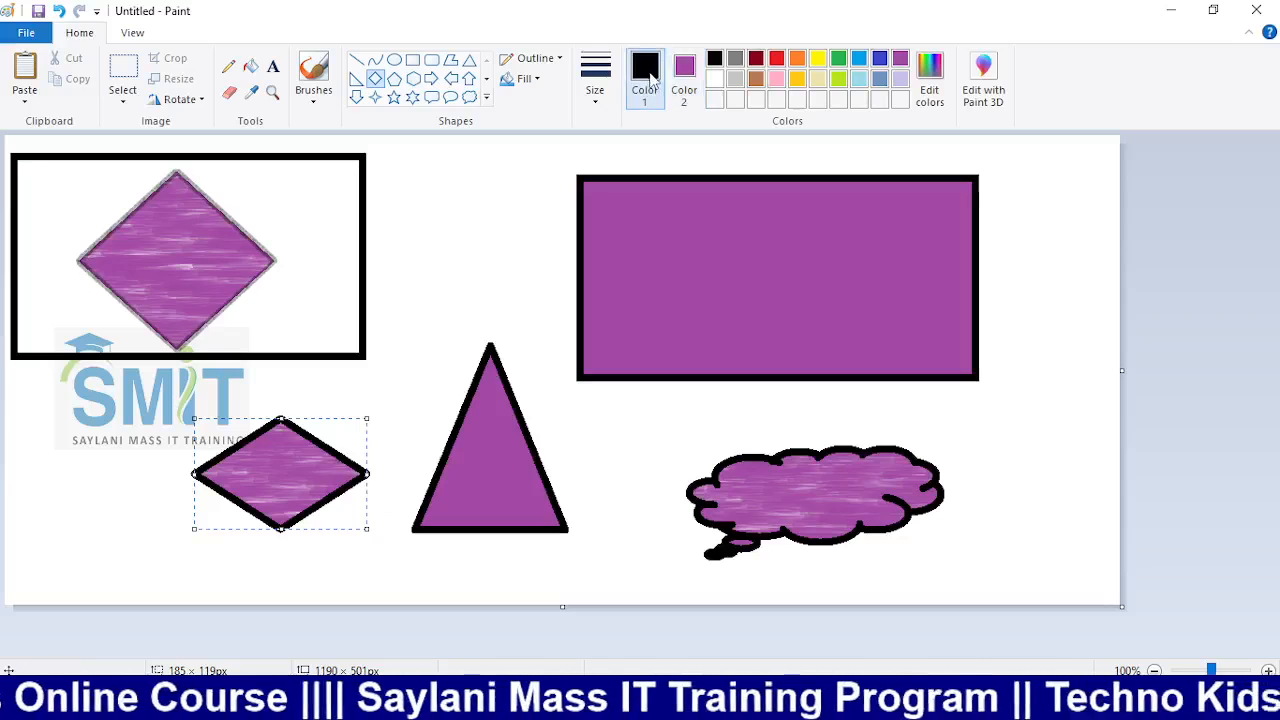
click(818, 58)
drag(445, 179, 563, 315)
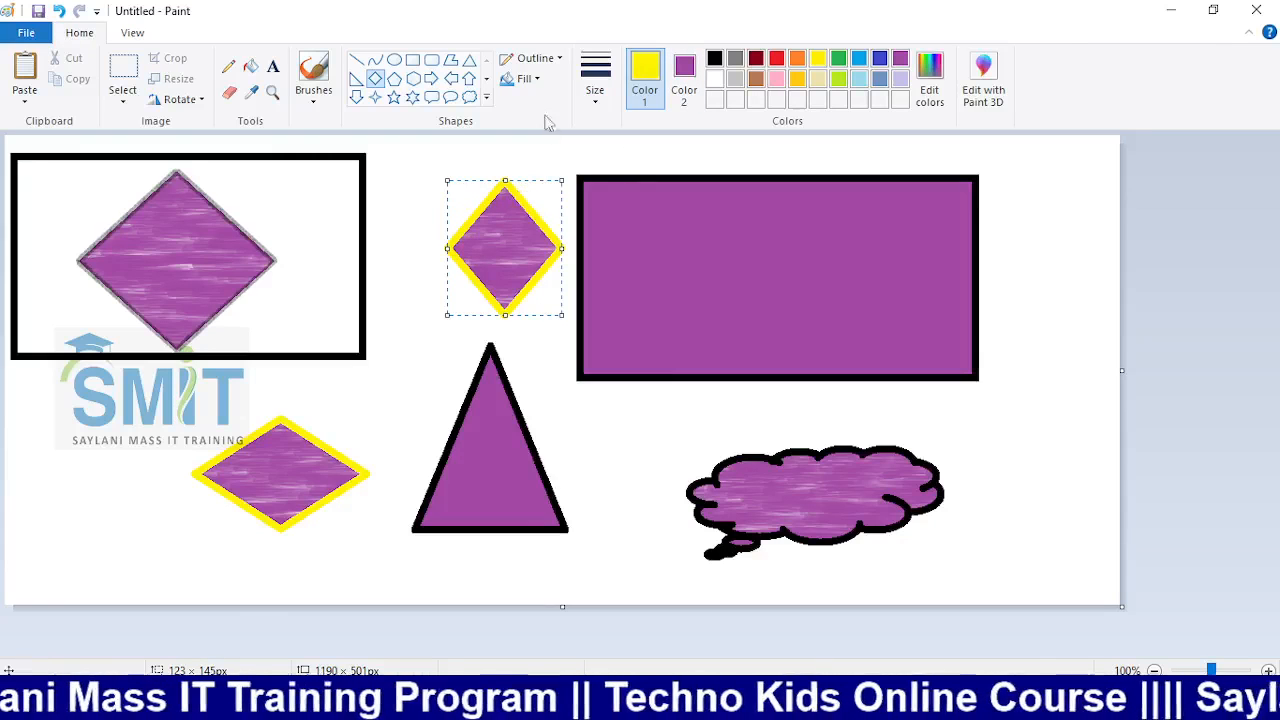
click(526, 78)
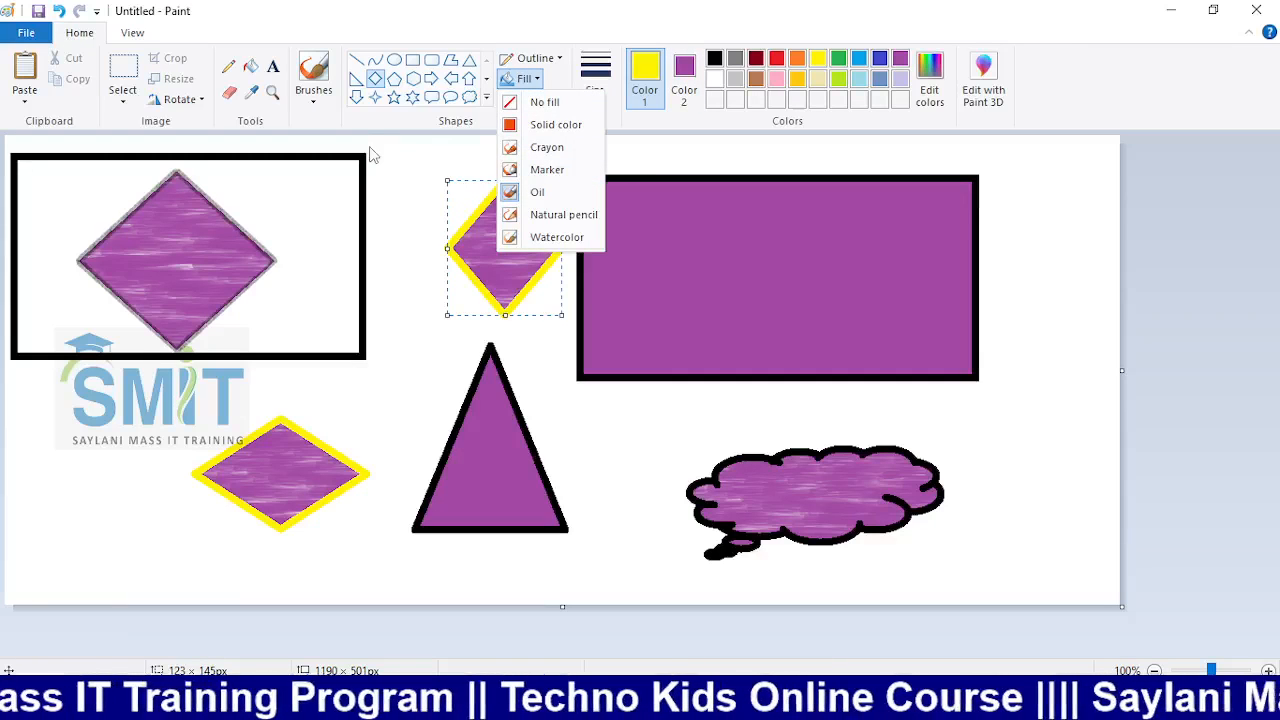
click(533, 58)
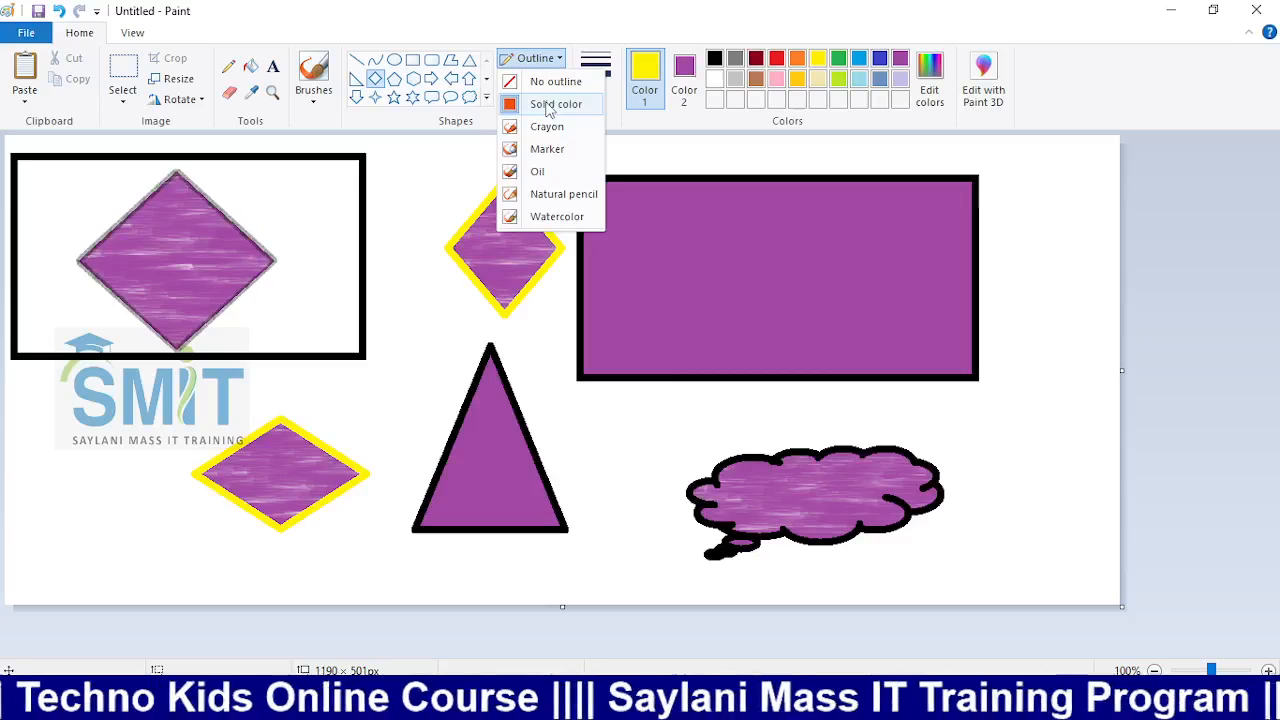
click(435, 231)
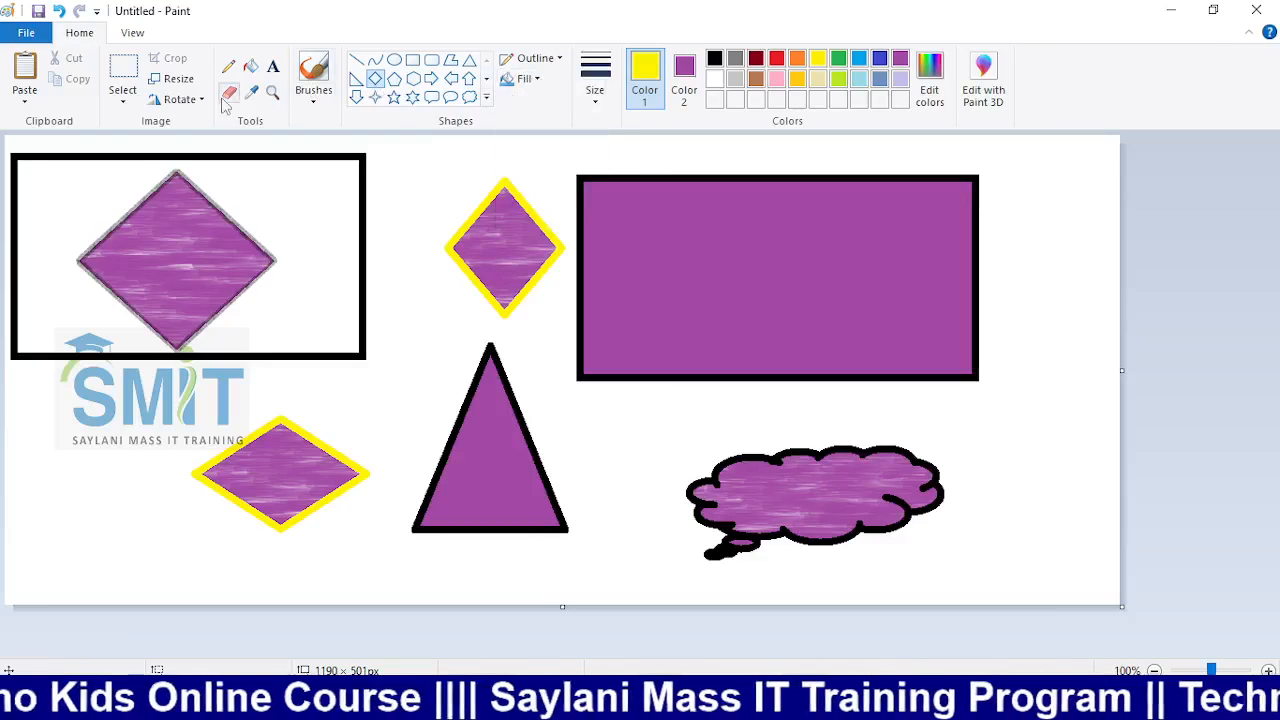
Zoom in on the upper shapes, return to full view, and start a new canvas without saving
click(271, 94)
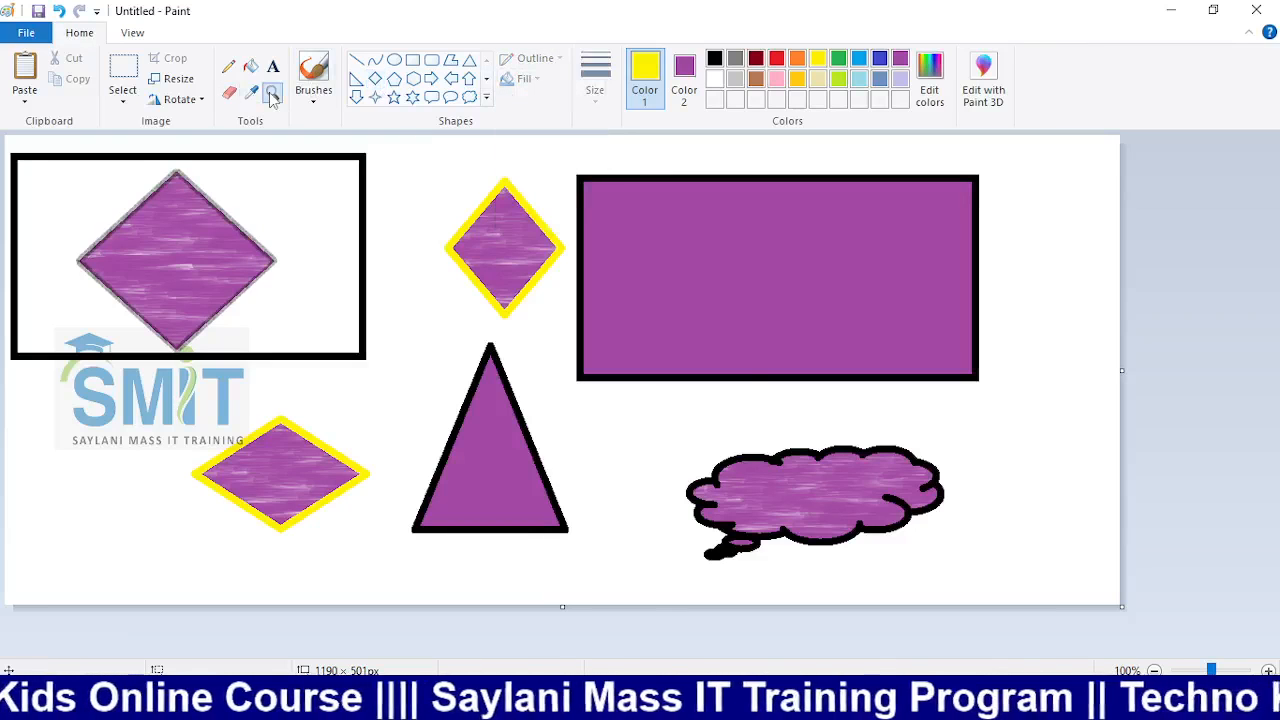
click(430, 277)
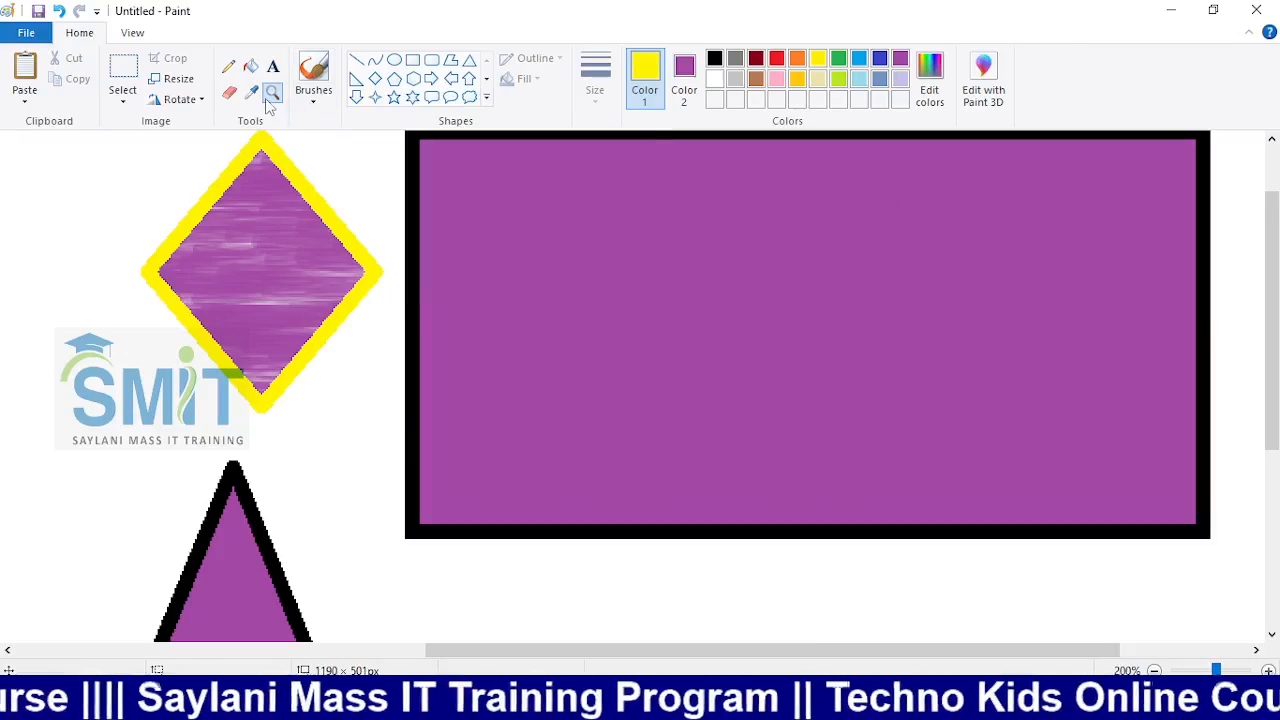
click(375, 78)
click(1156, 670)
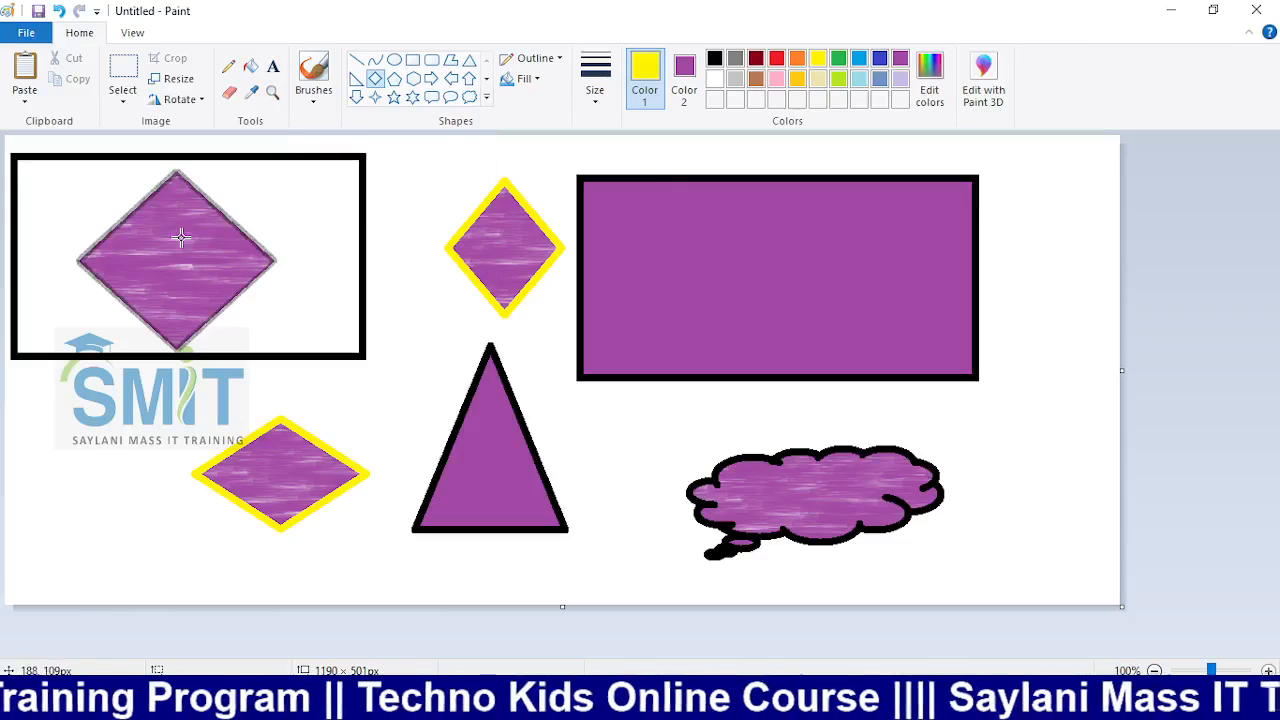
key(alt+F4)
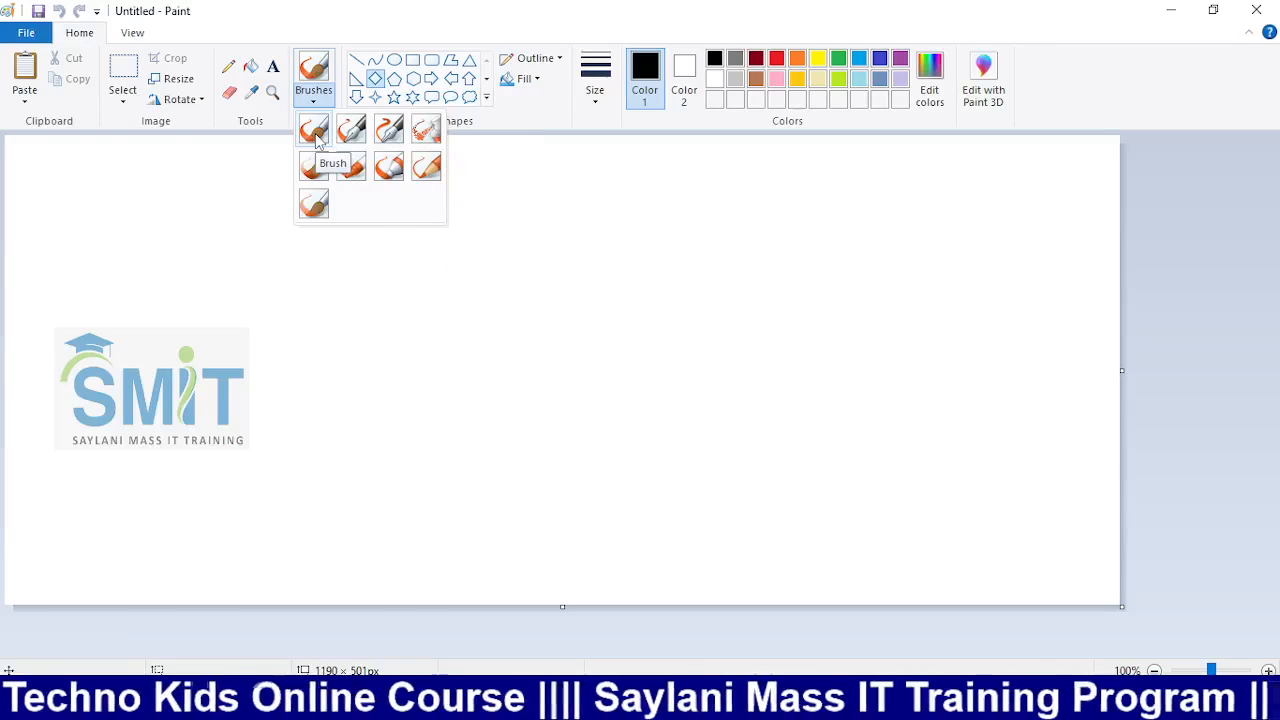
Paint a thin and a thick black curve and a red curve with the basic Brush
click(314, 130)
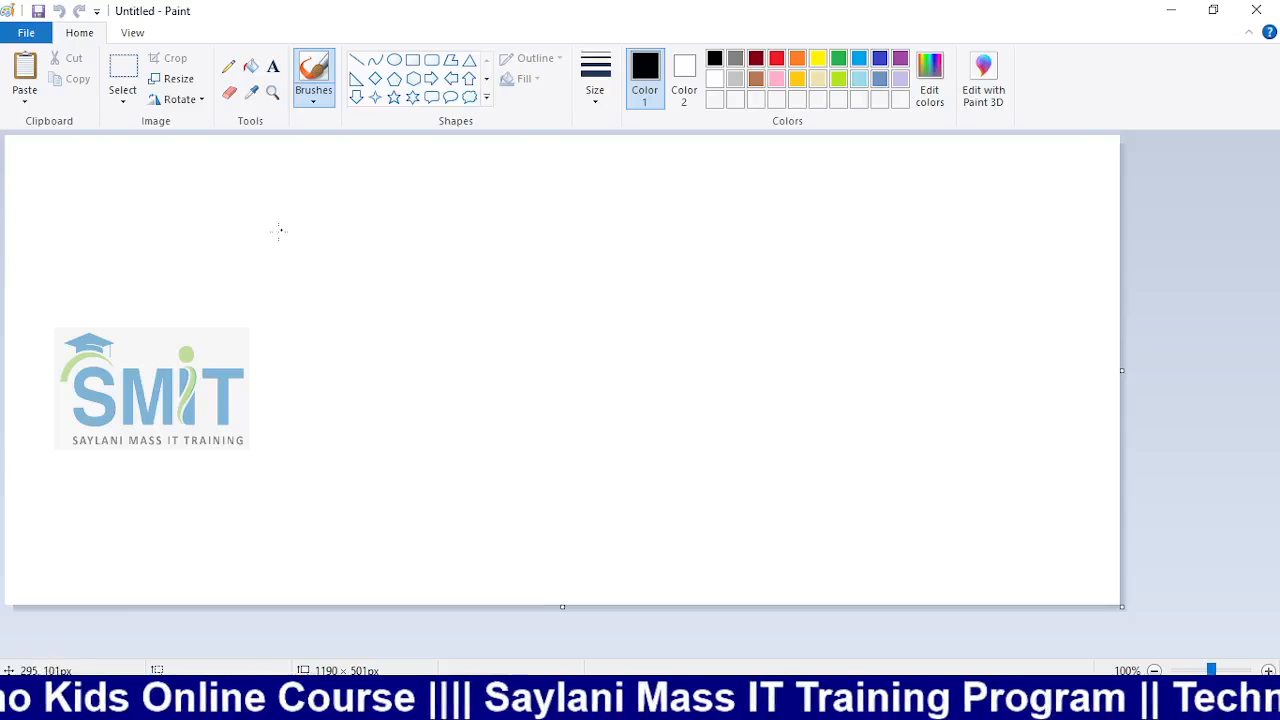
drag(259, 244, 416, 298)
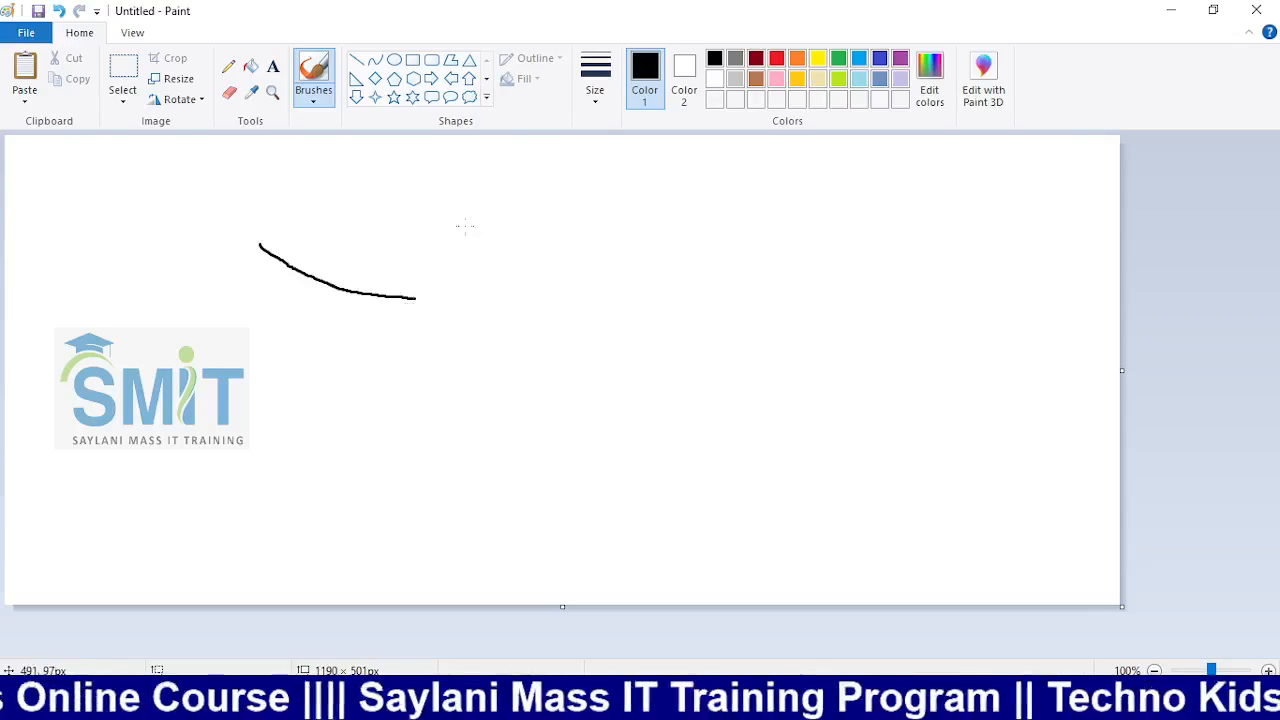
click(596, 95)
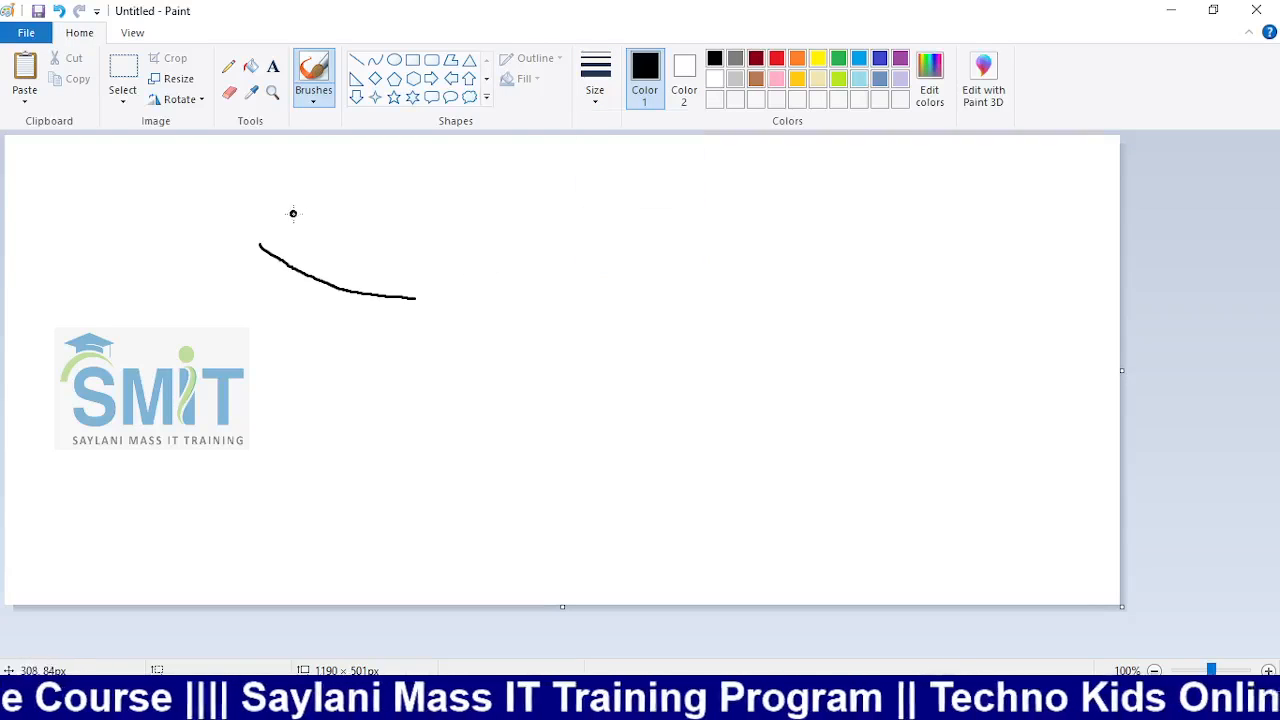
mouse_move(277, 226)
mouse_down()
mouse_move(300, 250)
mouse_move(416, 281)
mouse_up()
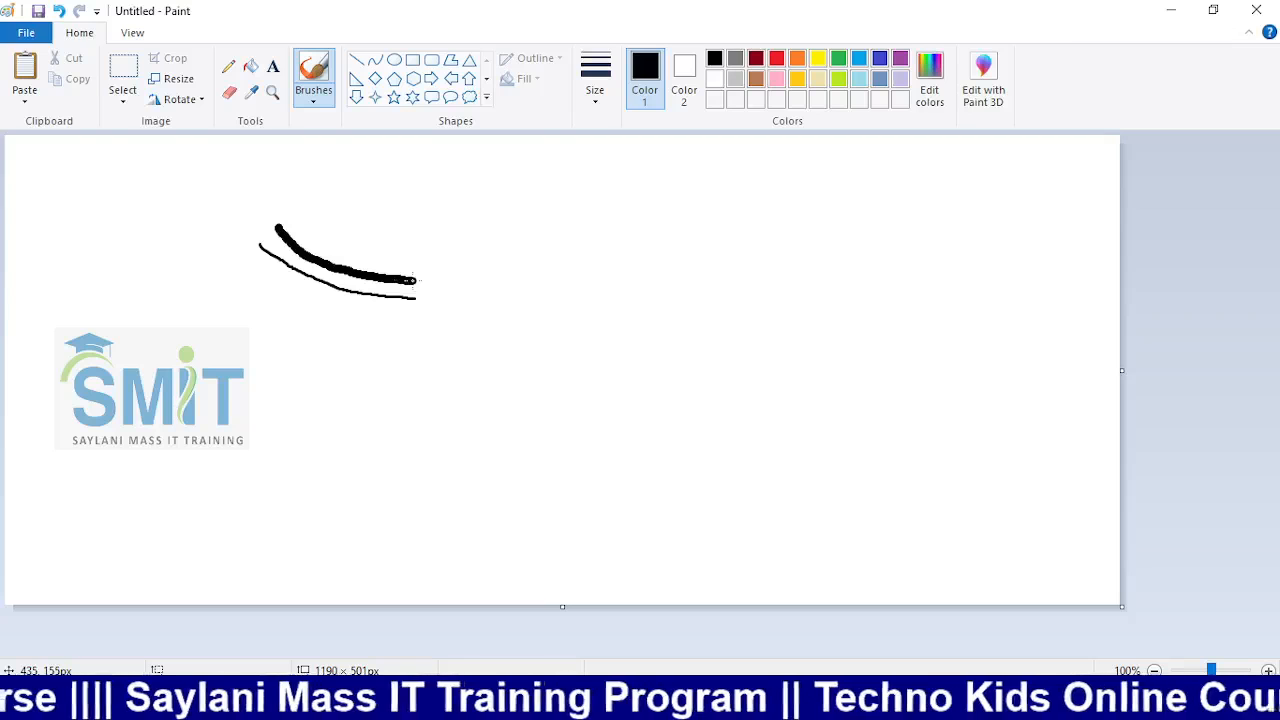
click(776, 57)
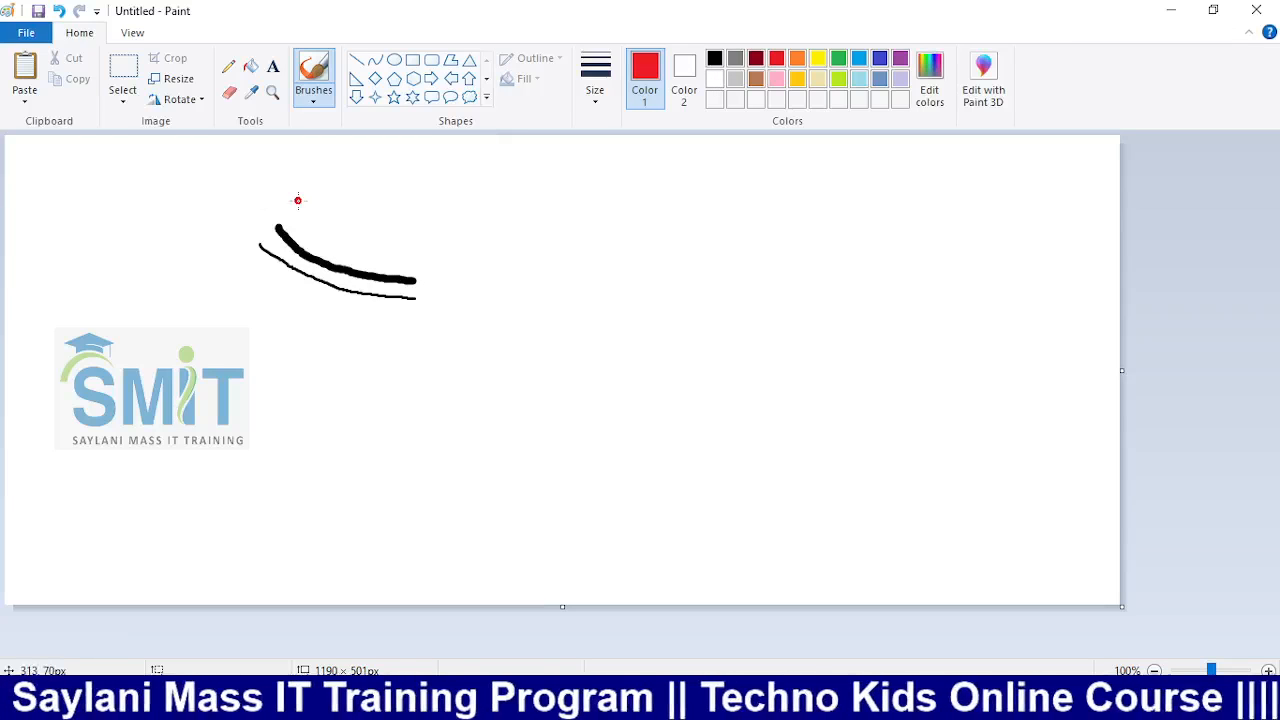
drag(298, 200, 418, 263)
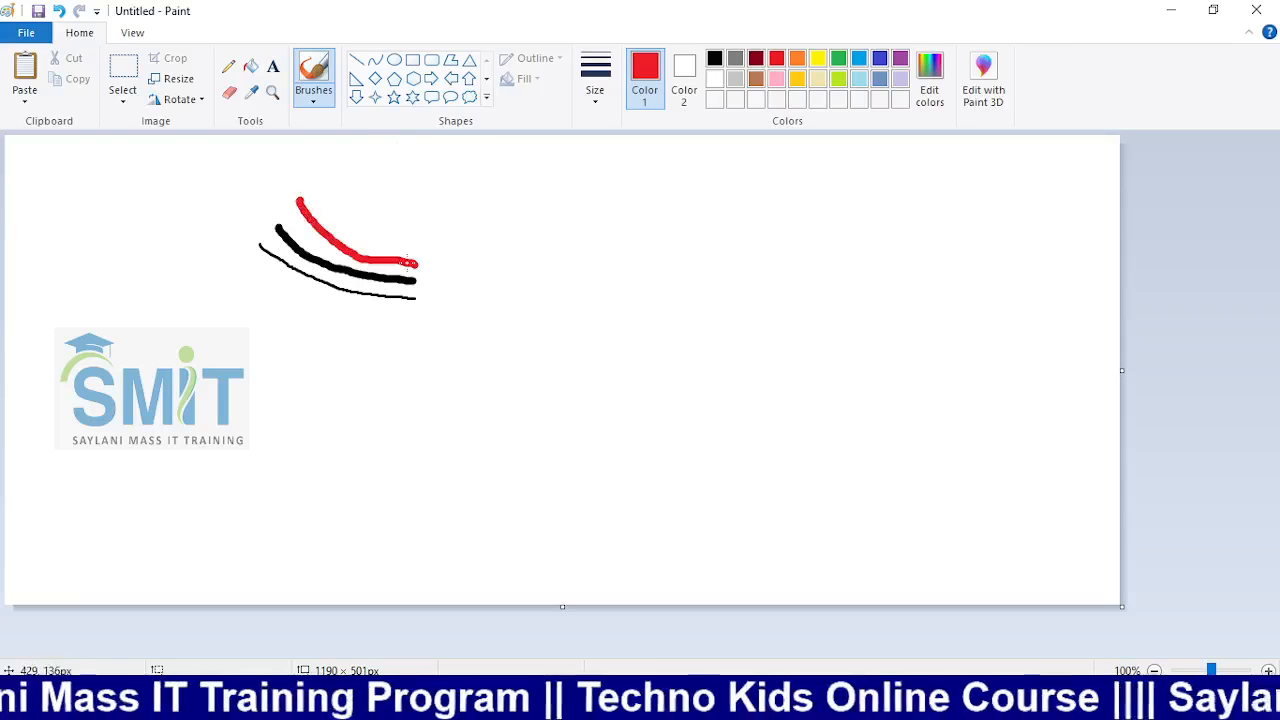
Write red Urdu lettering across the top with the Calligraphy brush
click(313, 92)
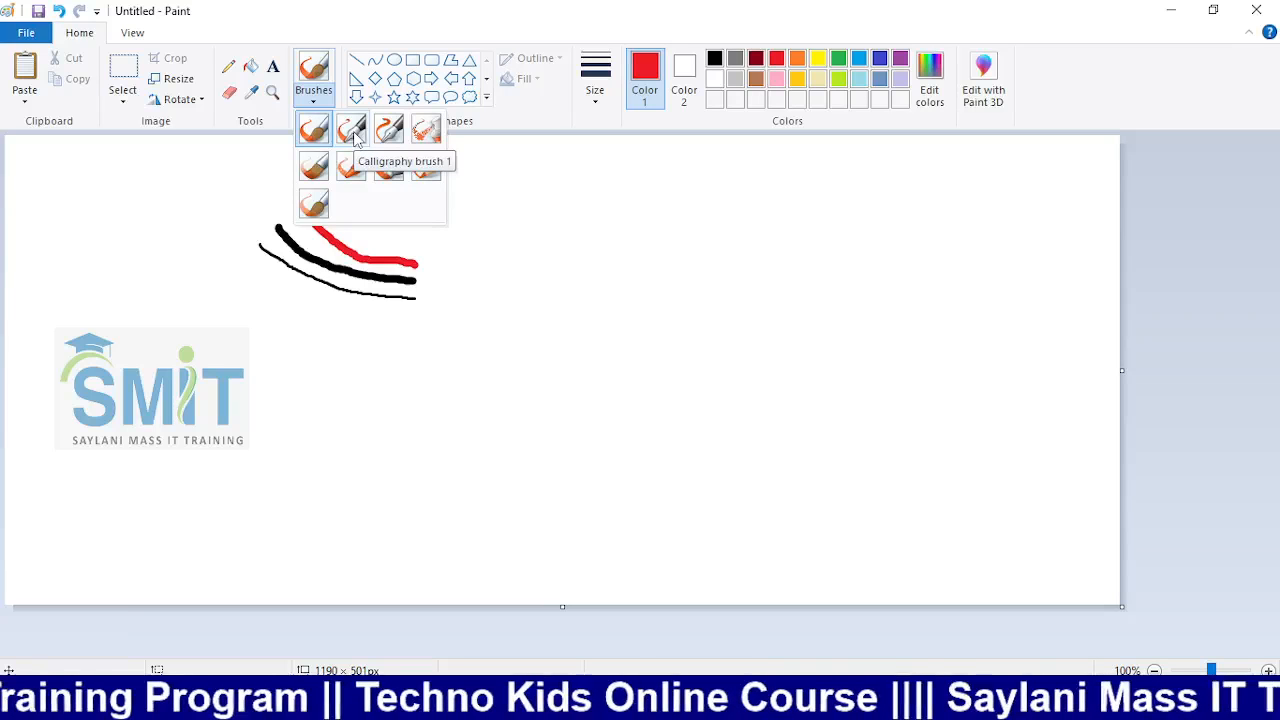
click(355, 137)
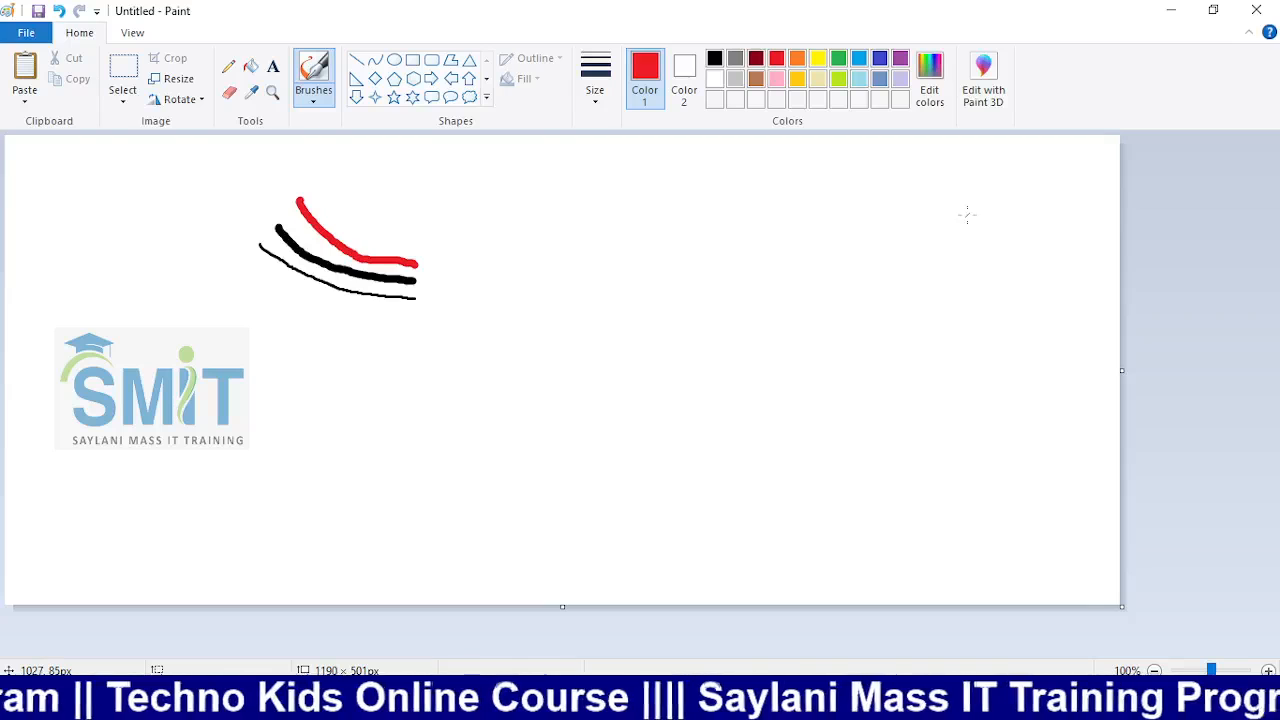
mouse_move(967, 213)
mouse_down()
mouse_move(965, 293)
mouse_move(912, 334)
mouse_up()
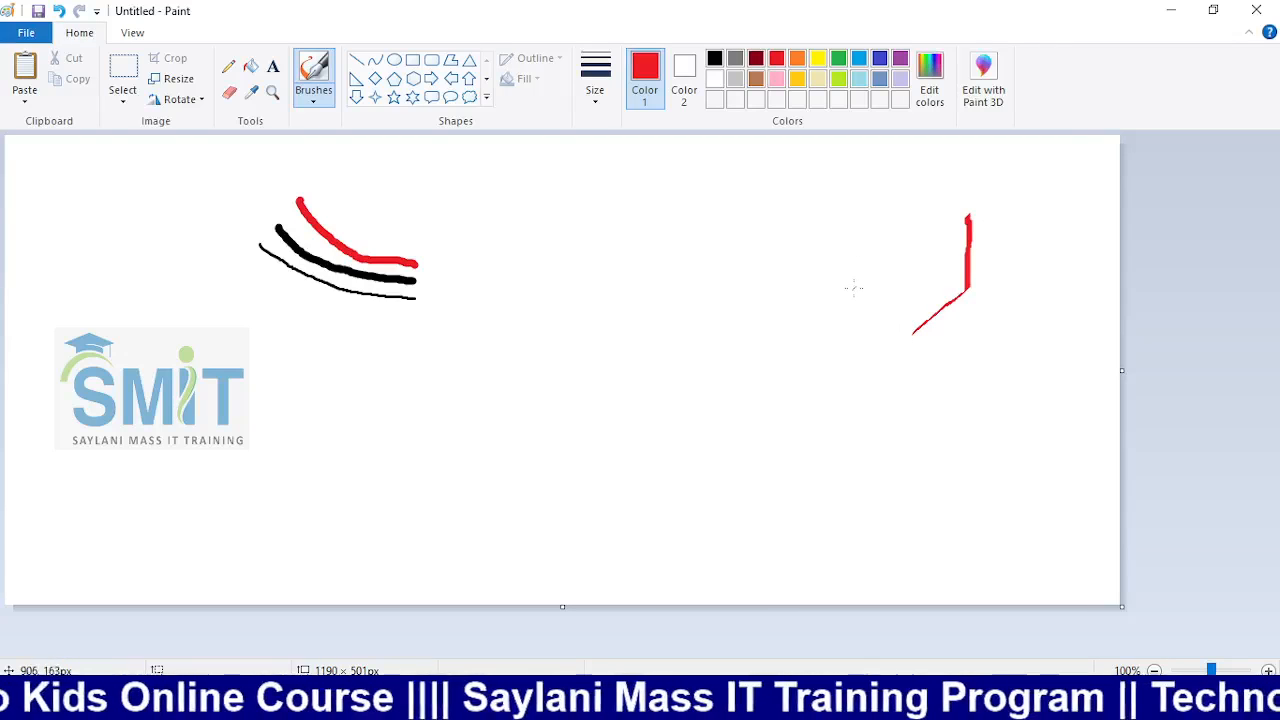
mouse_move(854, 288)
mouse_down()
mouse_move(892, 218)
mouse_move(921, 208)
mouse_move(844, 280)
mouse_move(820, 262)
mouse_move(806, 285)
mouse_move(760, 303)
mouse_move(759, 273)
mouse_move(684, 333)
mouse_up()
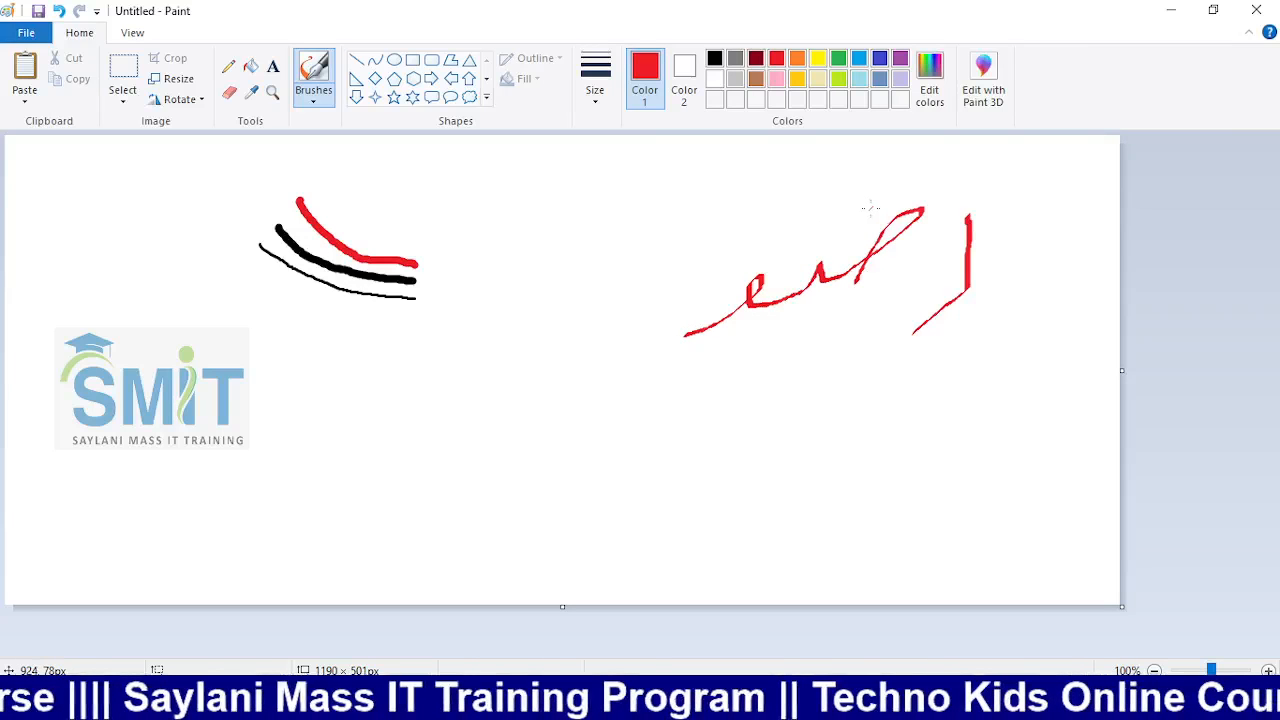
drag(634, 197, 648, 322)
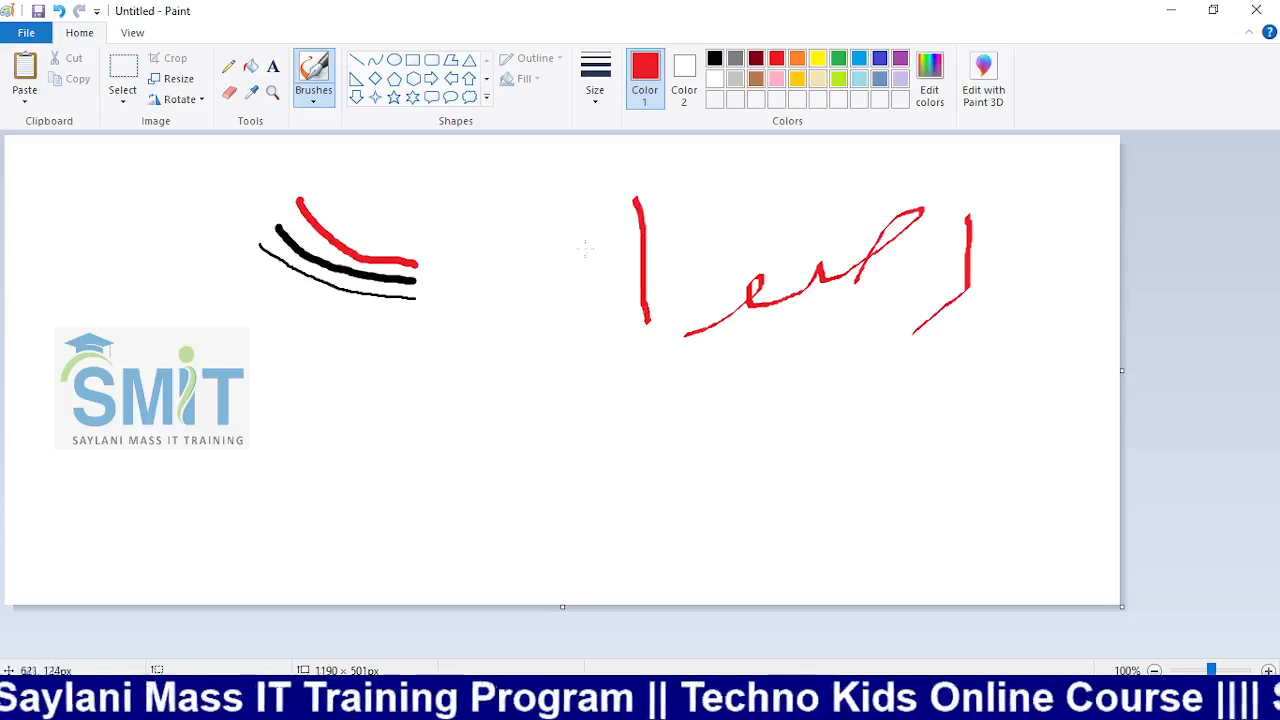
mouse_move(587, 240)
mouse_down()
mouse_move(560, 321)
mouse_move(447, 306)
mouse_move(434, 238)
mouse_move(508, 283)
mouse_up()
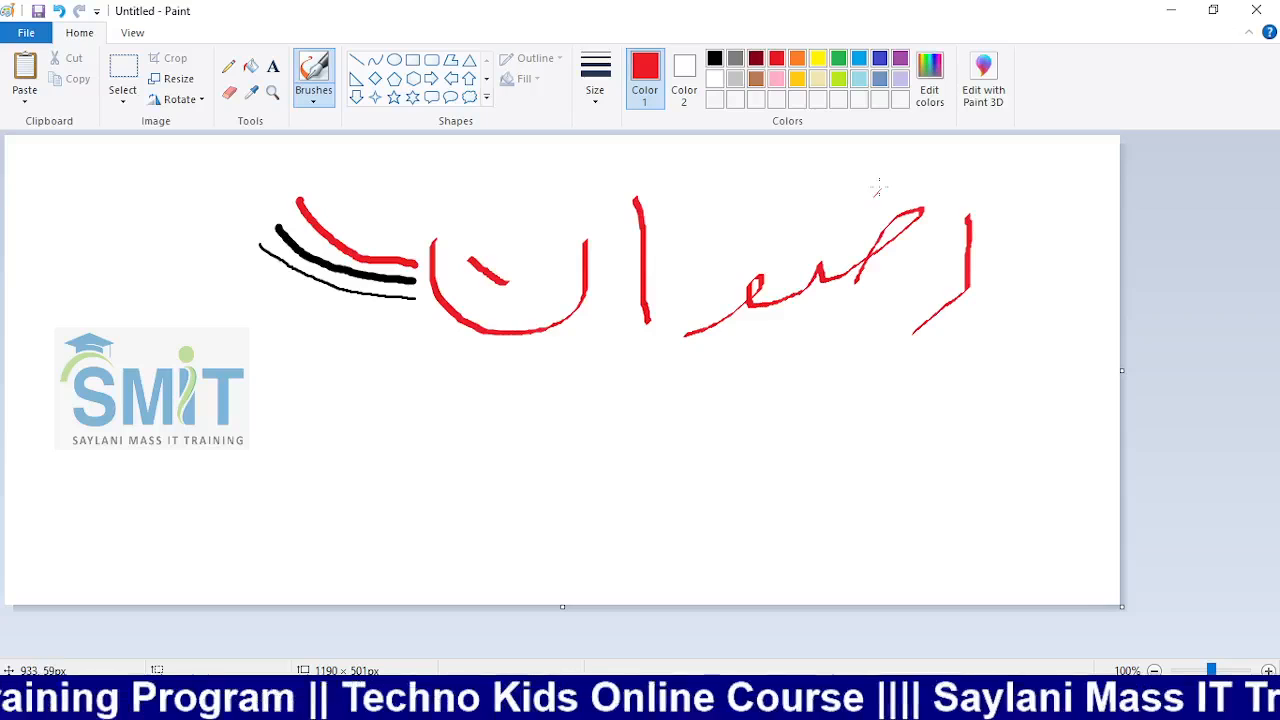
drag(879, 187, 859, 197)
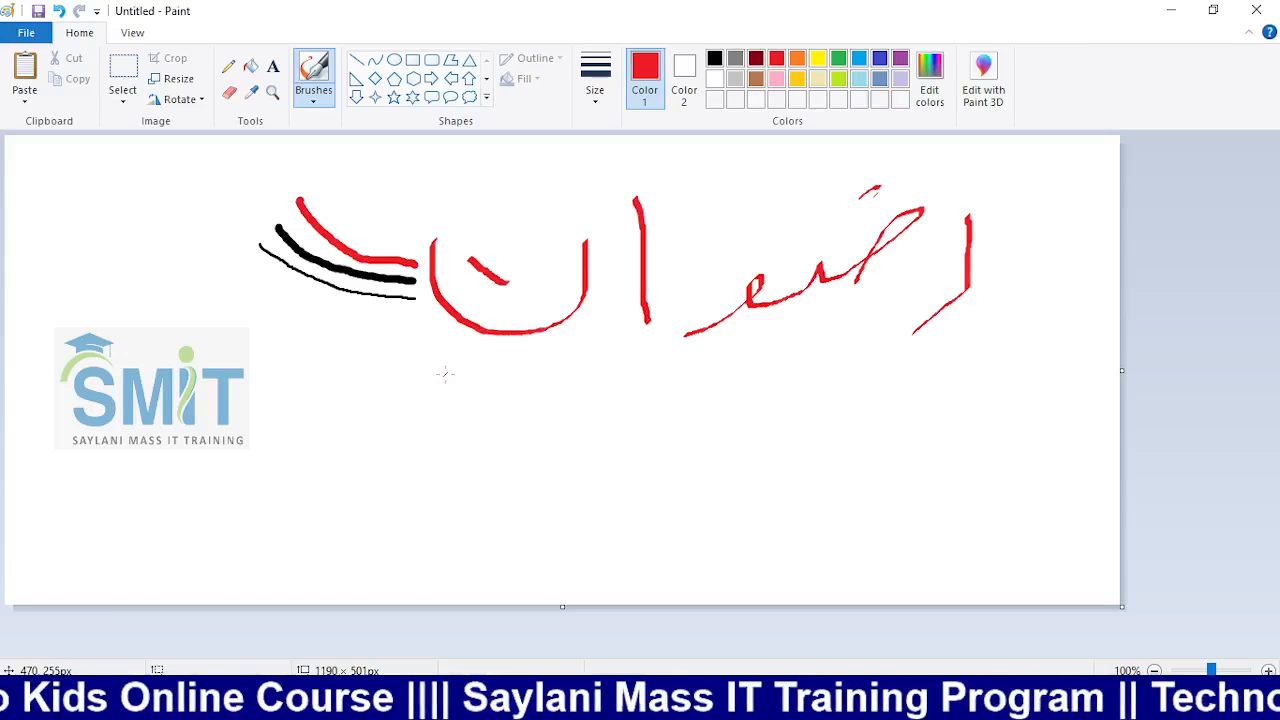
click(313, 92)
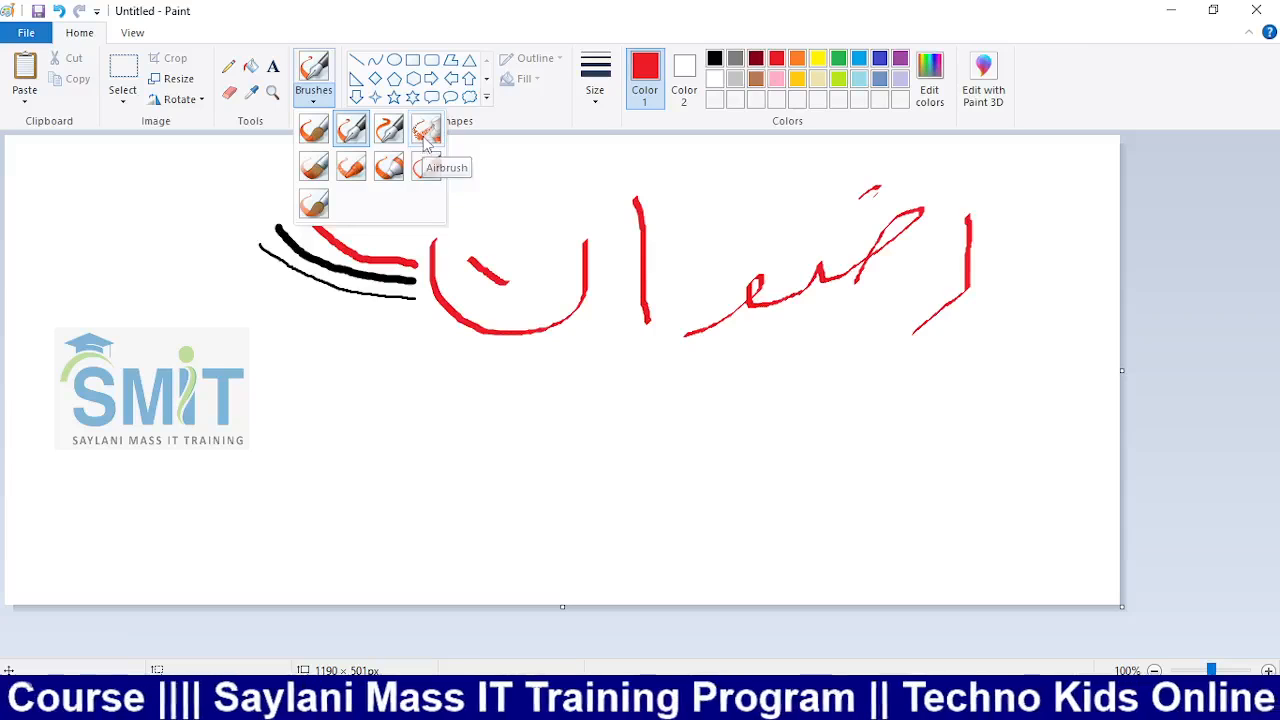
Spray red airbrush dots and a streak below the lettering
click(427, 143)
click(313, 365)
click(366, 378)
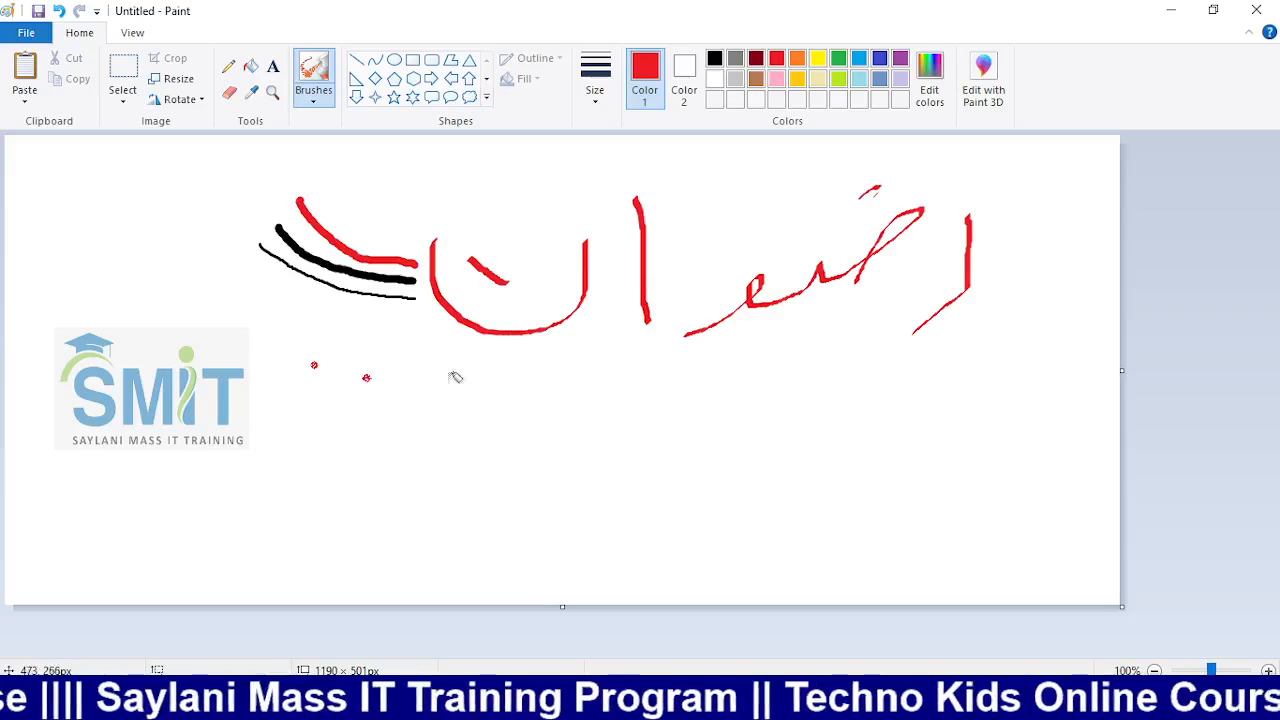
mouse_move(451, 382)
mouse_down()
mouse_move(355, 413)
mouse_move(434, 358)
mouse_move(404, 368)
mouse_move(384, 378)
mouse_move(481, 368)
mouse_move(435, 360)
mouse_move(356, 381)
mouse_move(447, 347)
mouse_up()
Outline a closed shape with the Natural pencil and fill it with green
click(313, 106)
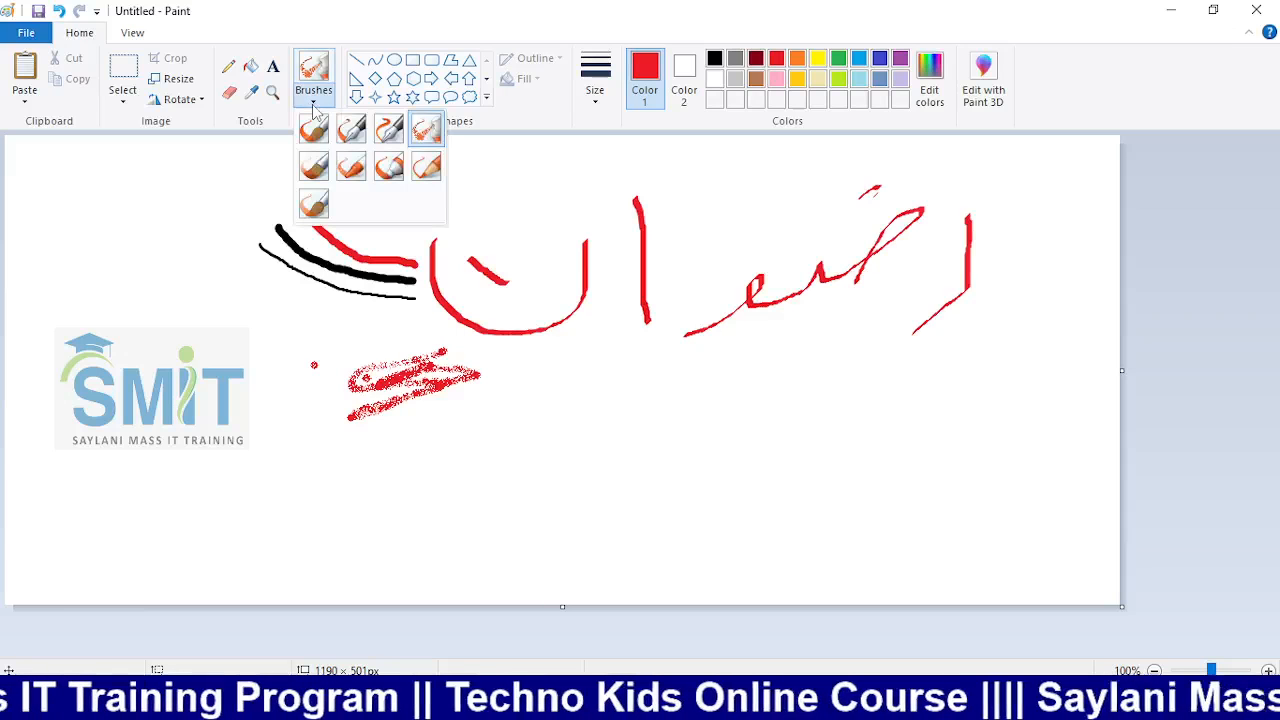
click(424, 170)
mouse_move(528, 381)
mouse_down()
mouse_move(622, 382)
mouse_move(659, 401)
mouse_move(640, 431)
mouse_move(607, 438)
mouse_move(607, 418)
mouse_move(574, 437)
mouse_move(443, 451)
mouse_move(531, 382)
mouse_up()
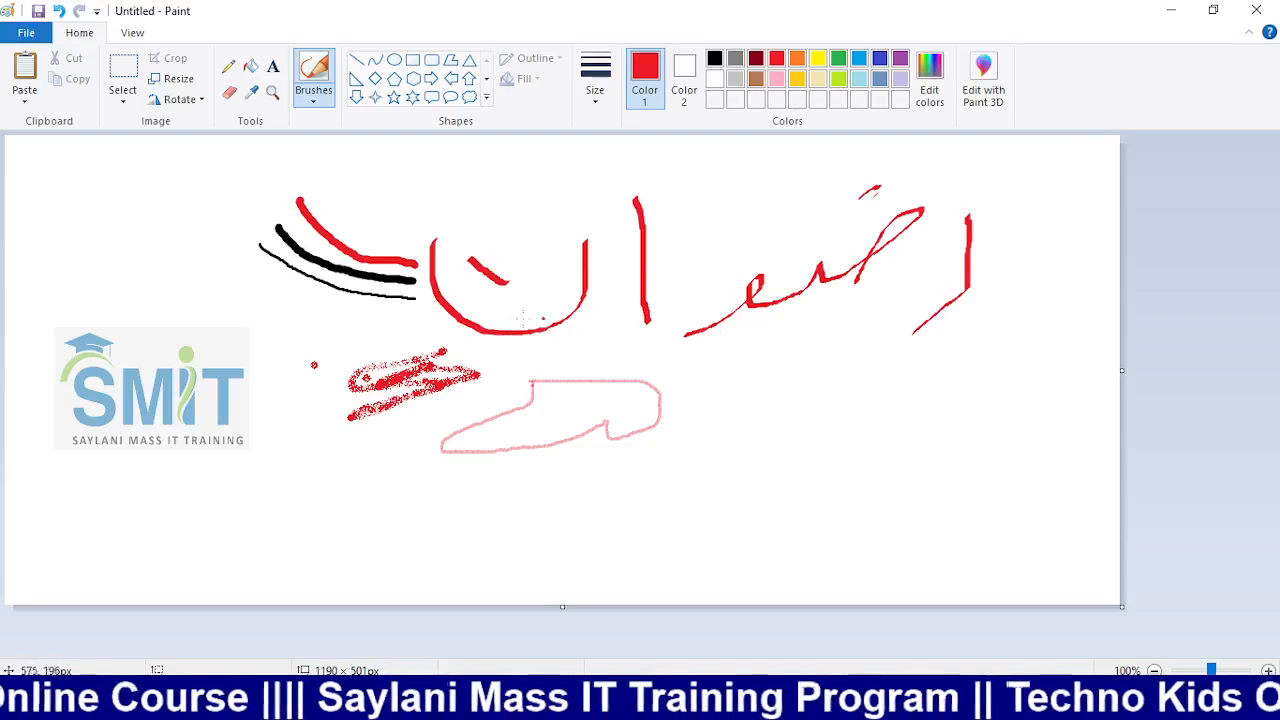
click(250, 66)
click(838, 58)
click(590, 412)
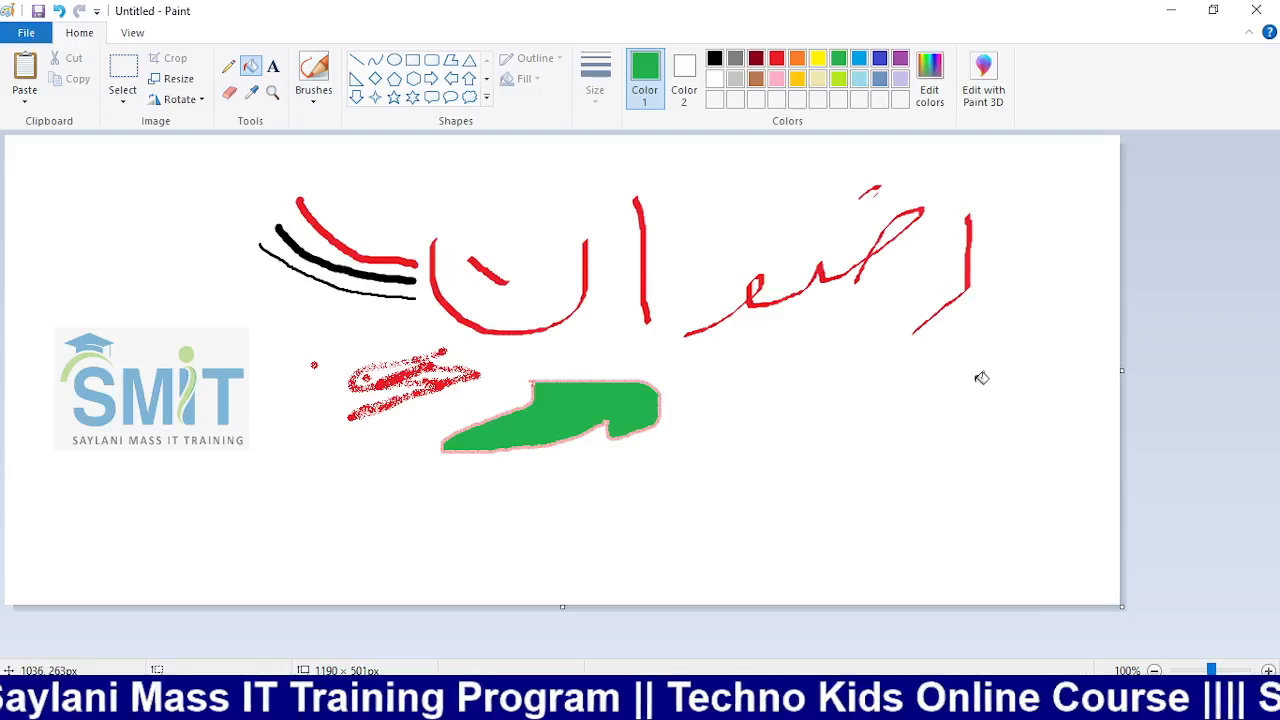
Paint a faint green Watercolor brush stroke at the right
click(313, 88)
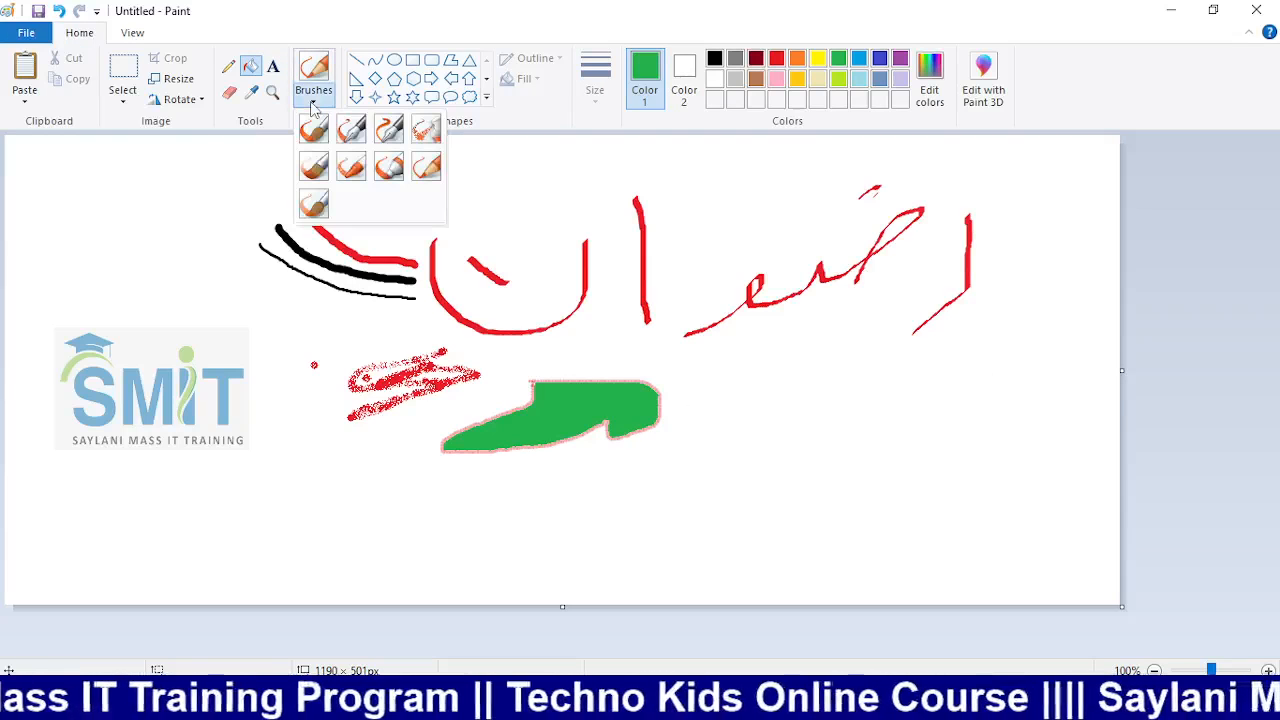
click(313, 207)
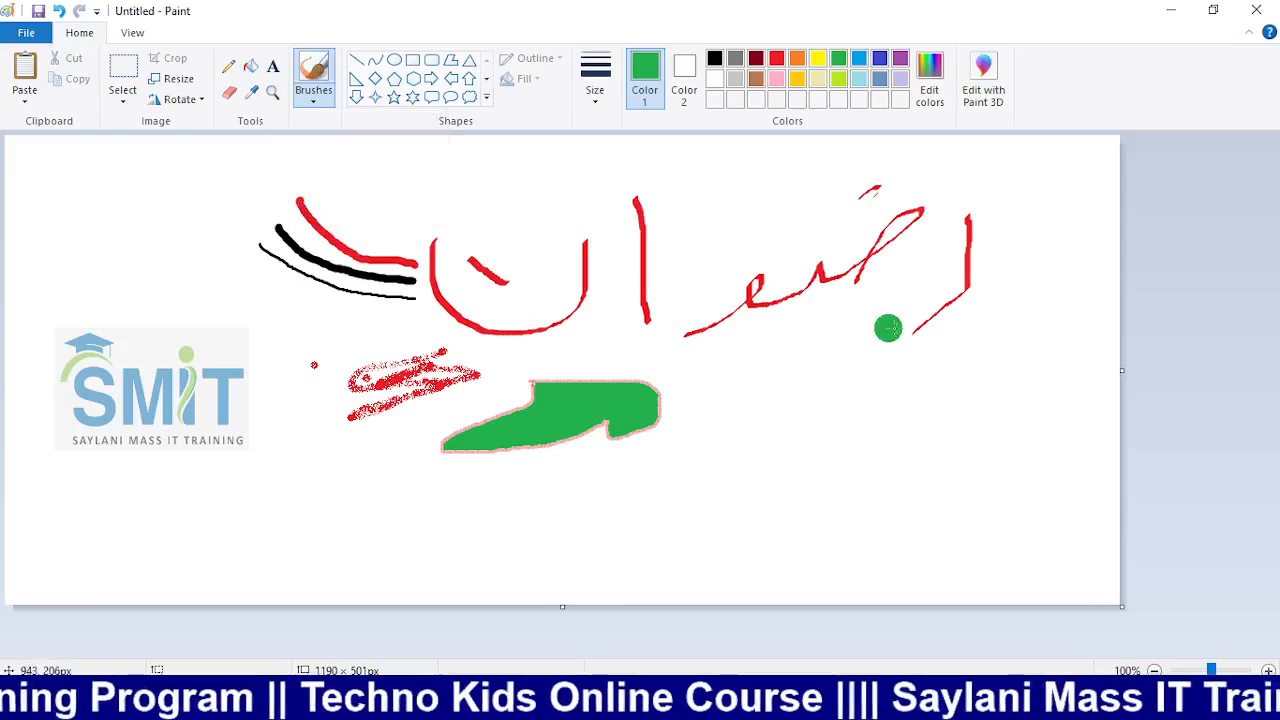
drag(938, 378, 887, 455)
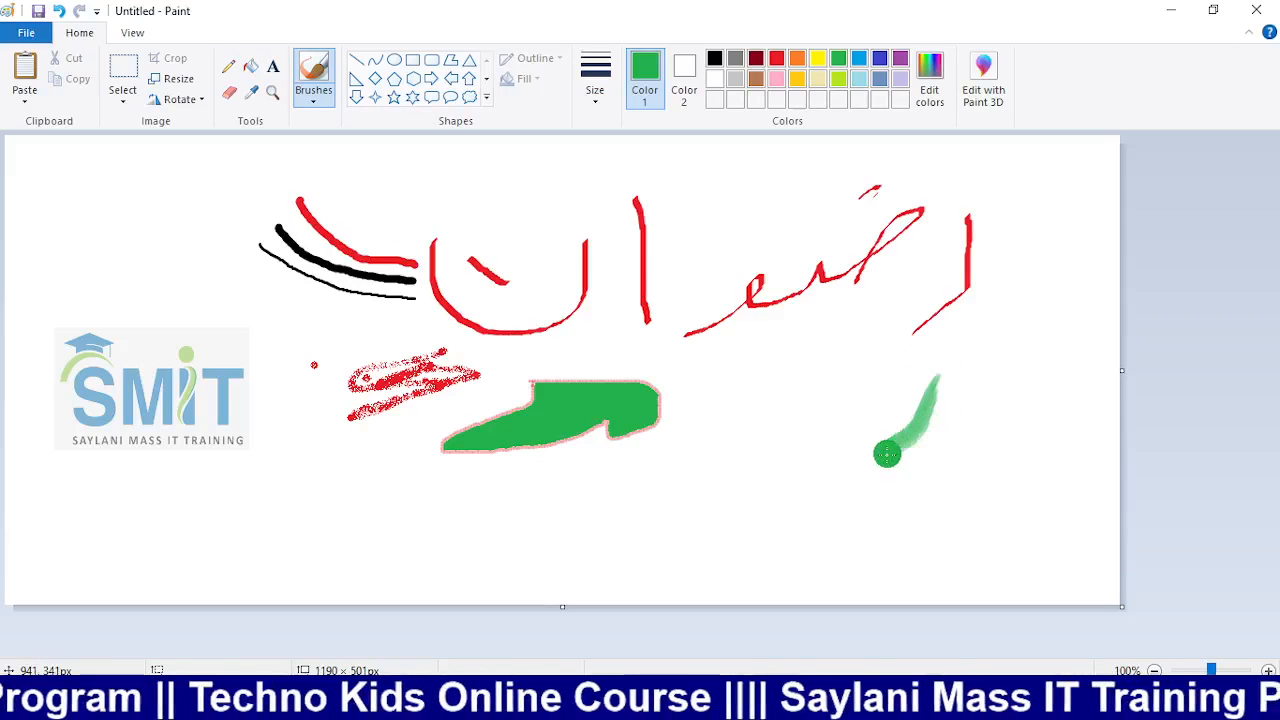